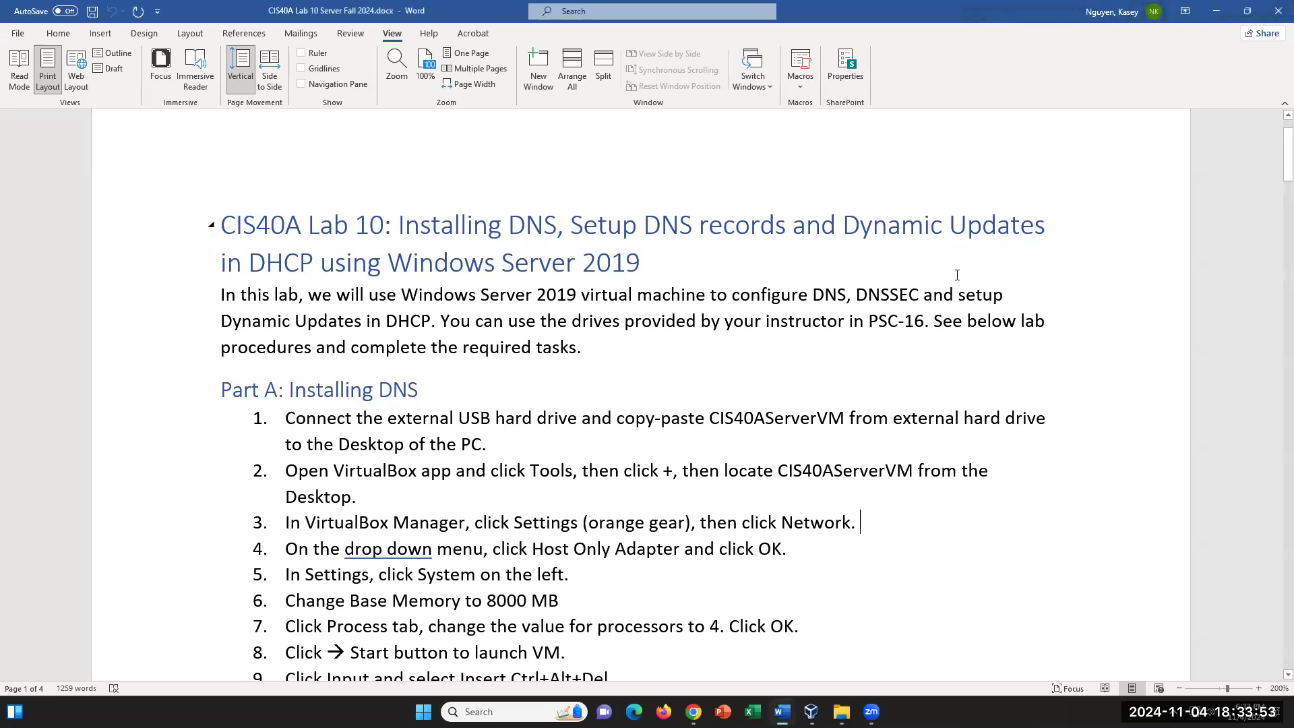
# Read the Part A lab instructions from the virtual machine setup through the IPv4 address values in step 14
pyautogui.scroll(-5, 966, 273)
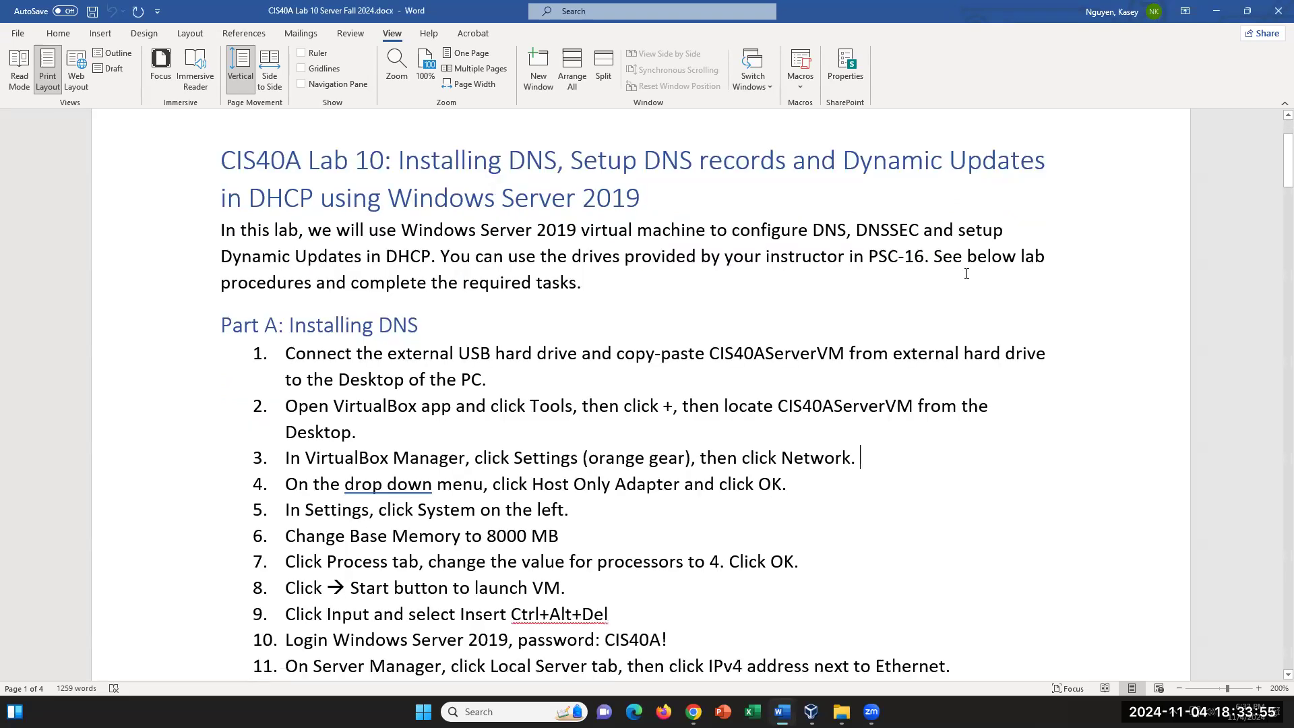
pyautogui.scroll(-3, 966, 273)
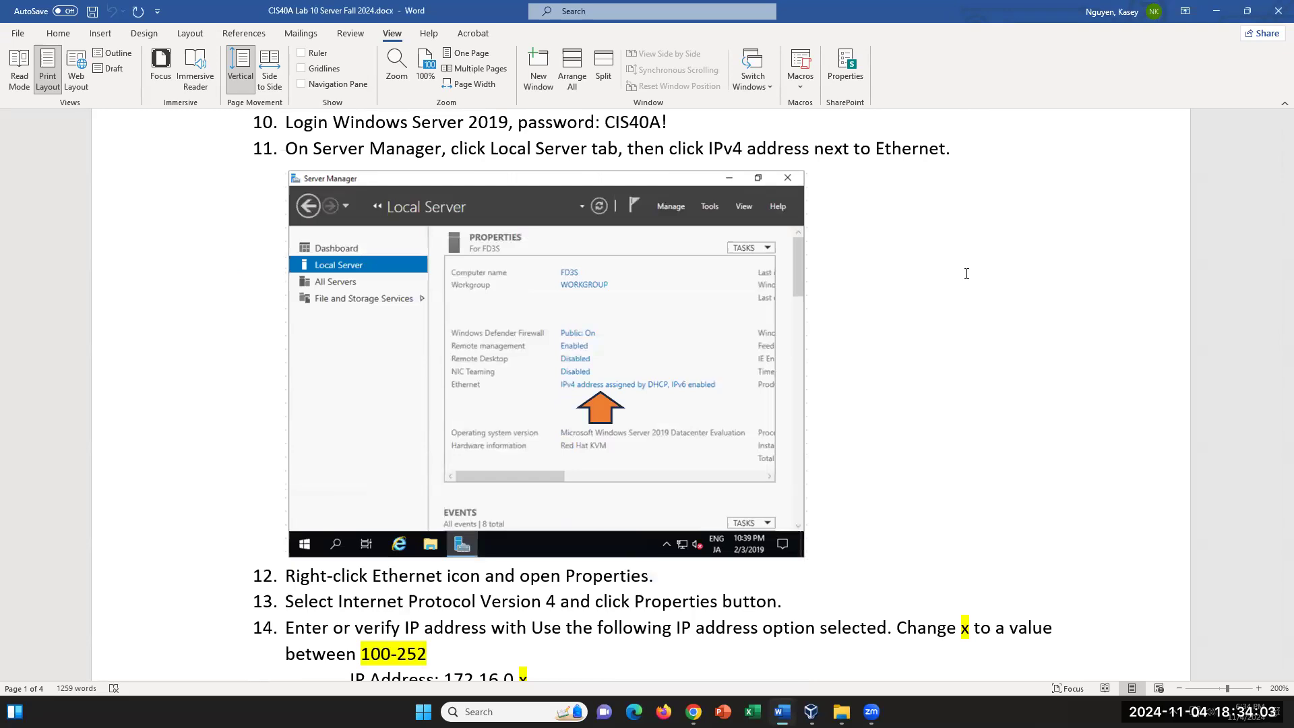
pyautogui.scroll(-3, 967, 269)
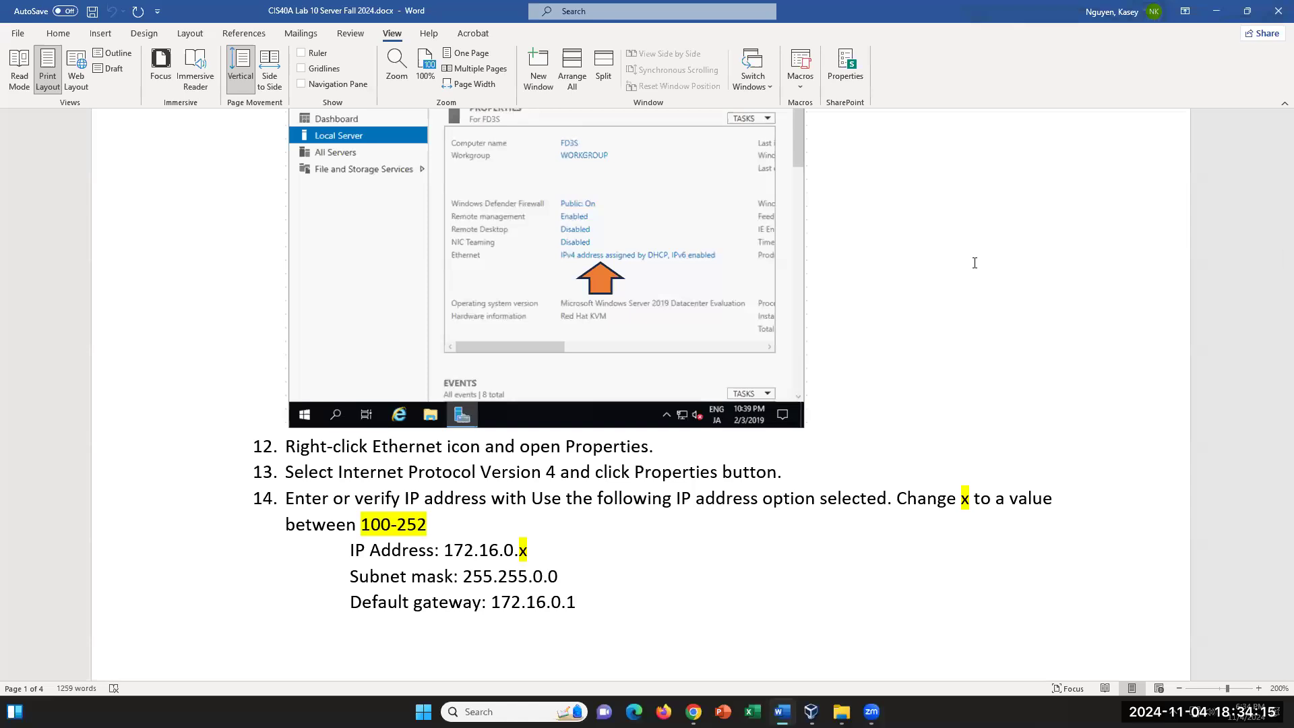
pyautogui.scroll(-1, 976, 263)
pyautogui.scroll(2, 976, 262)
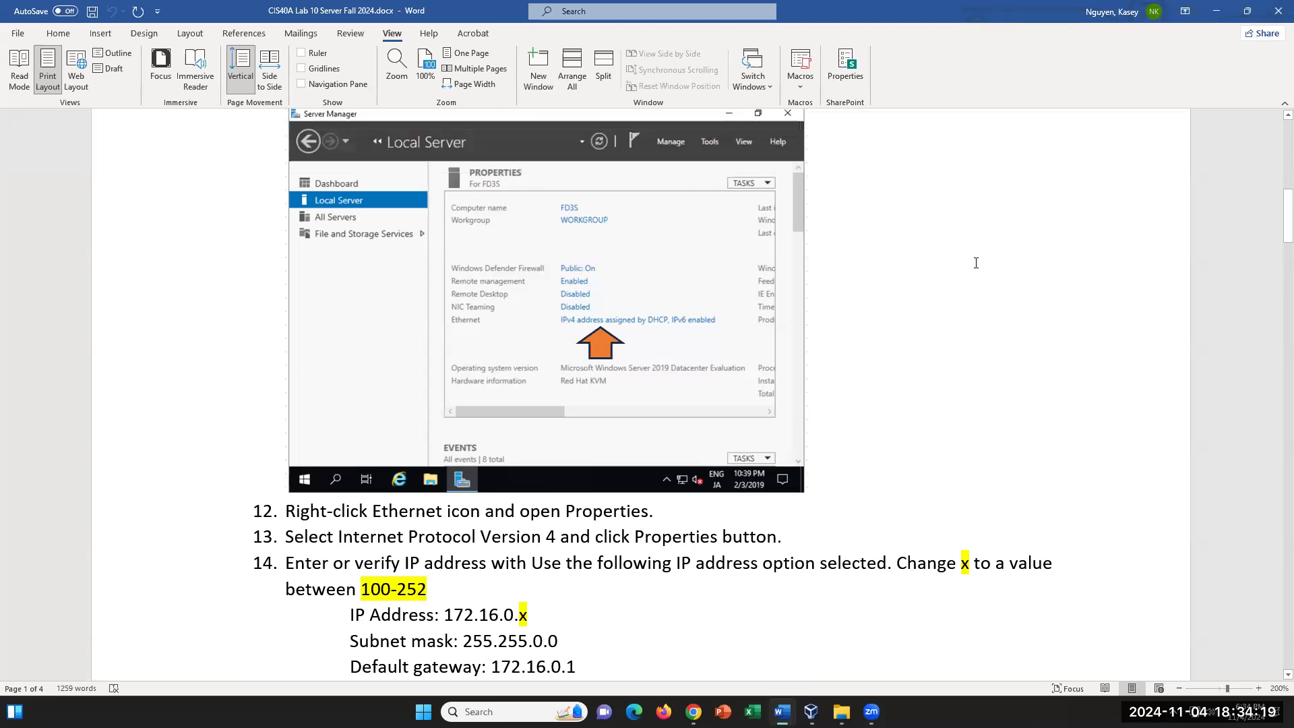
pyautogui.scroll(-1, 976, 263)
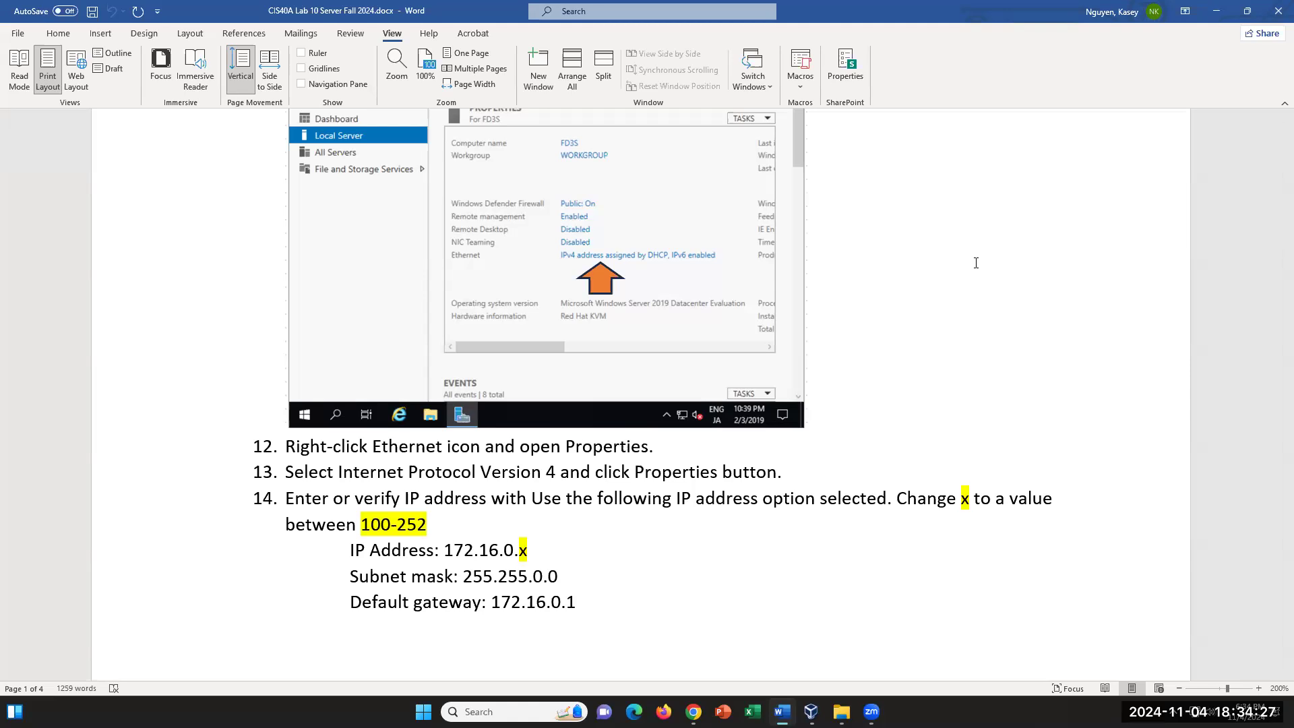
pyautogui.scroll(-1, 976, 263)
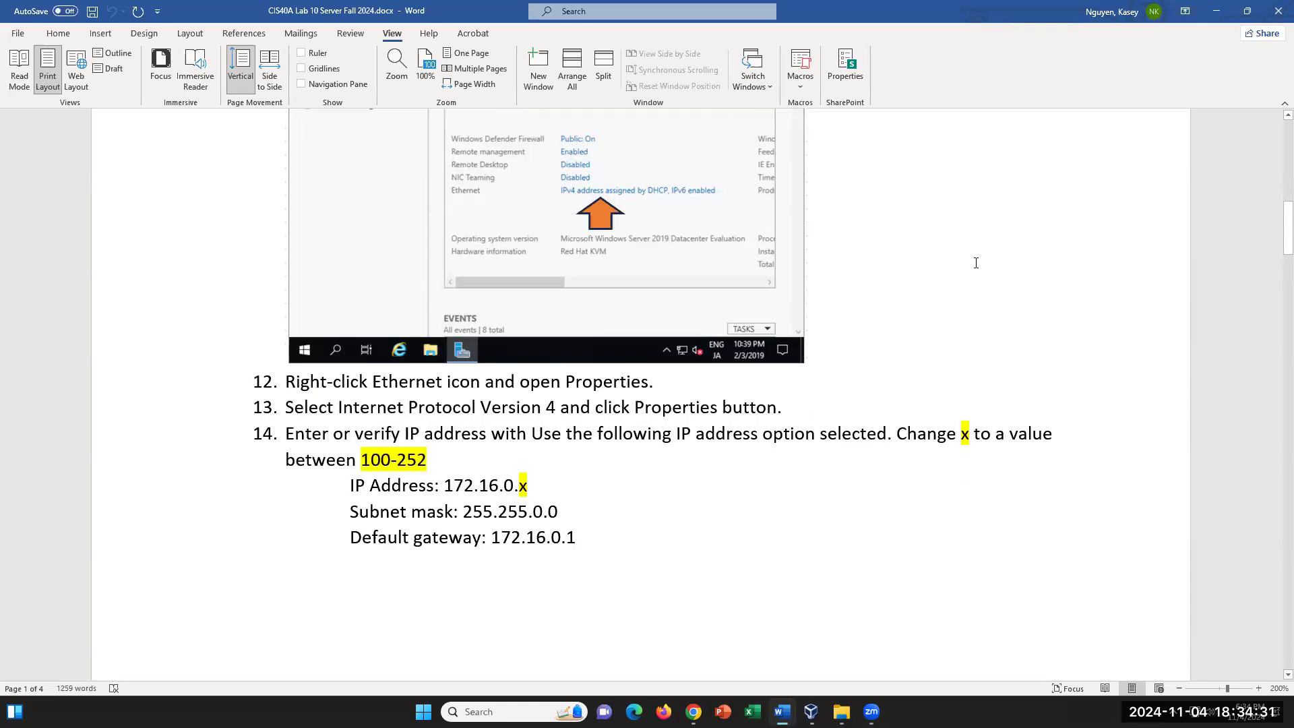
pyautogui.scroll(4, 976, 263)
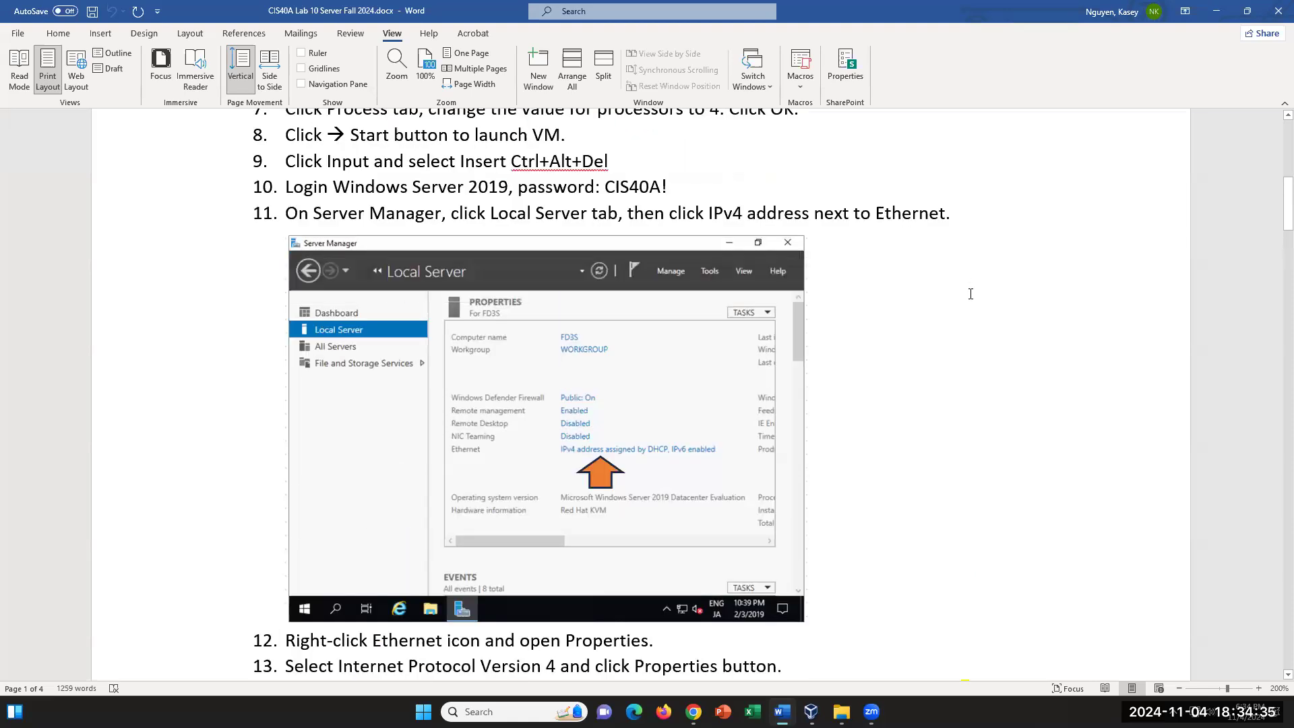
# Minimize the File Explorer, Word and browser windows and switch to Oracle VM VirtualBox Manager
pyautogui.click(841, 712)
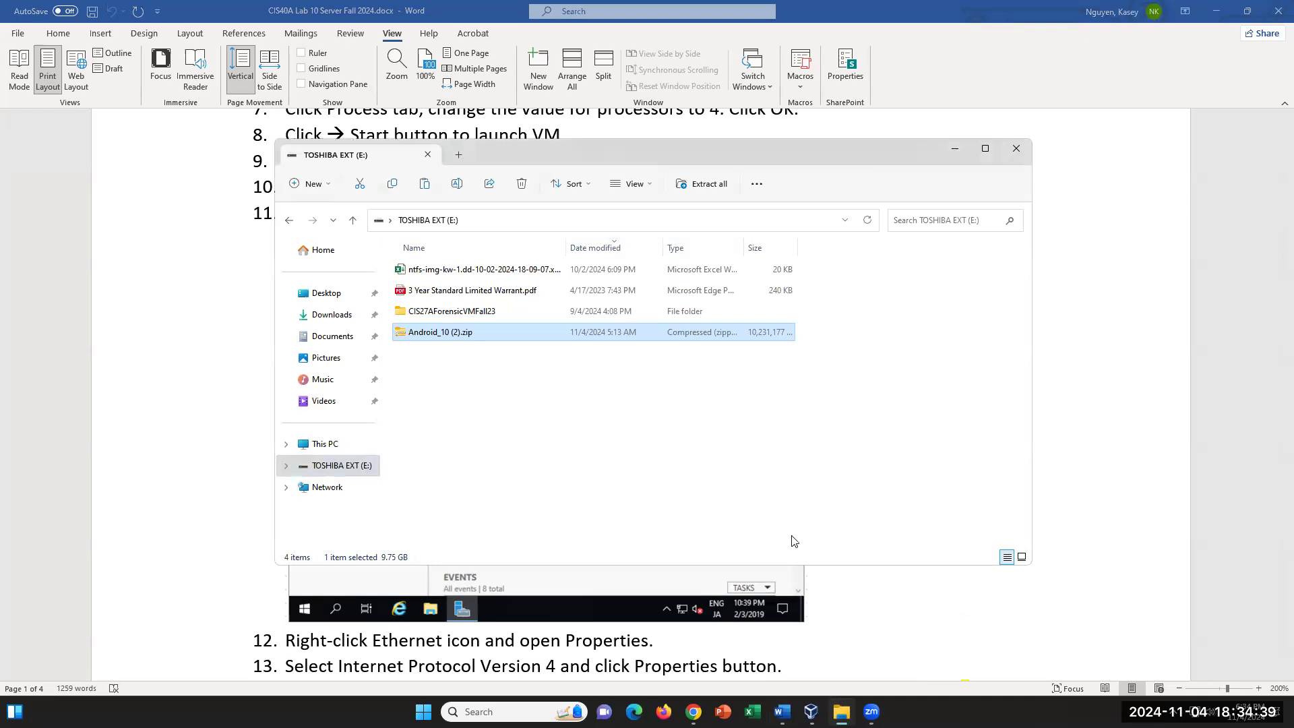
pyautogui.click(955, 148)
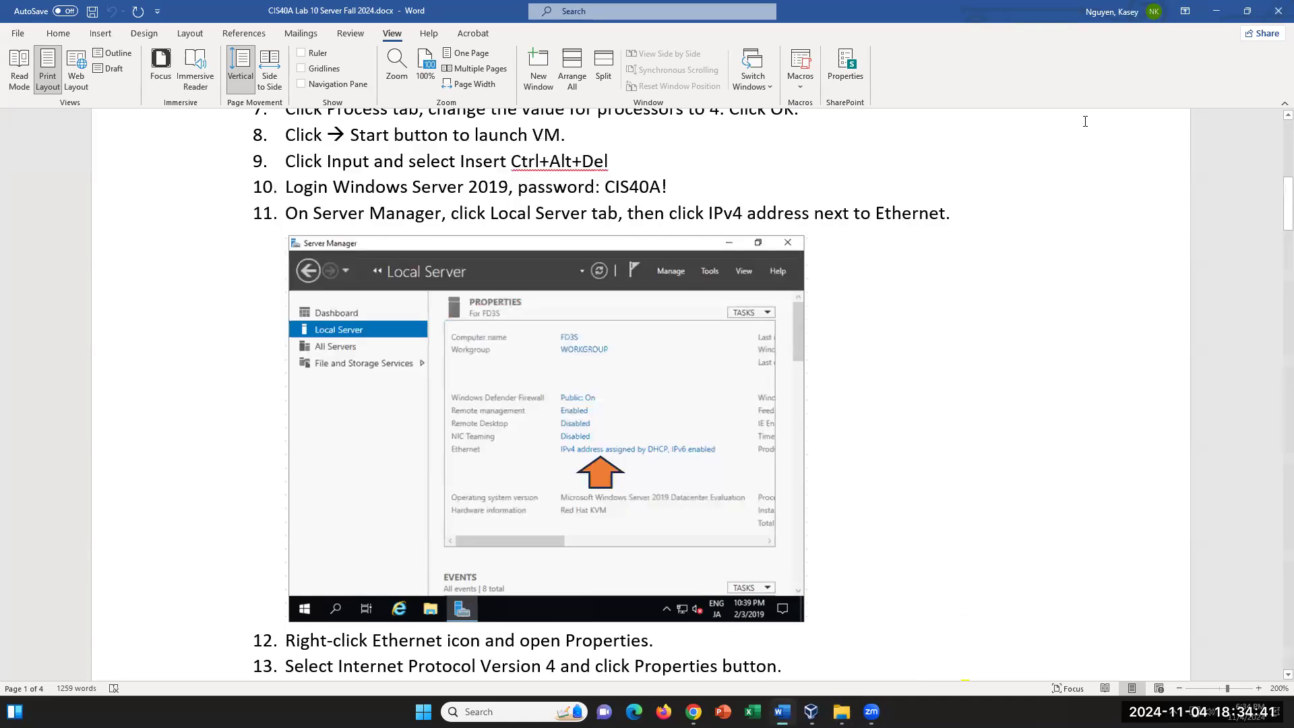
pyautogui.click(1217, 12)
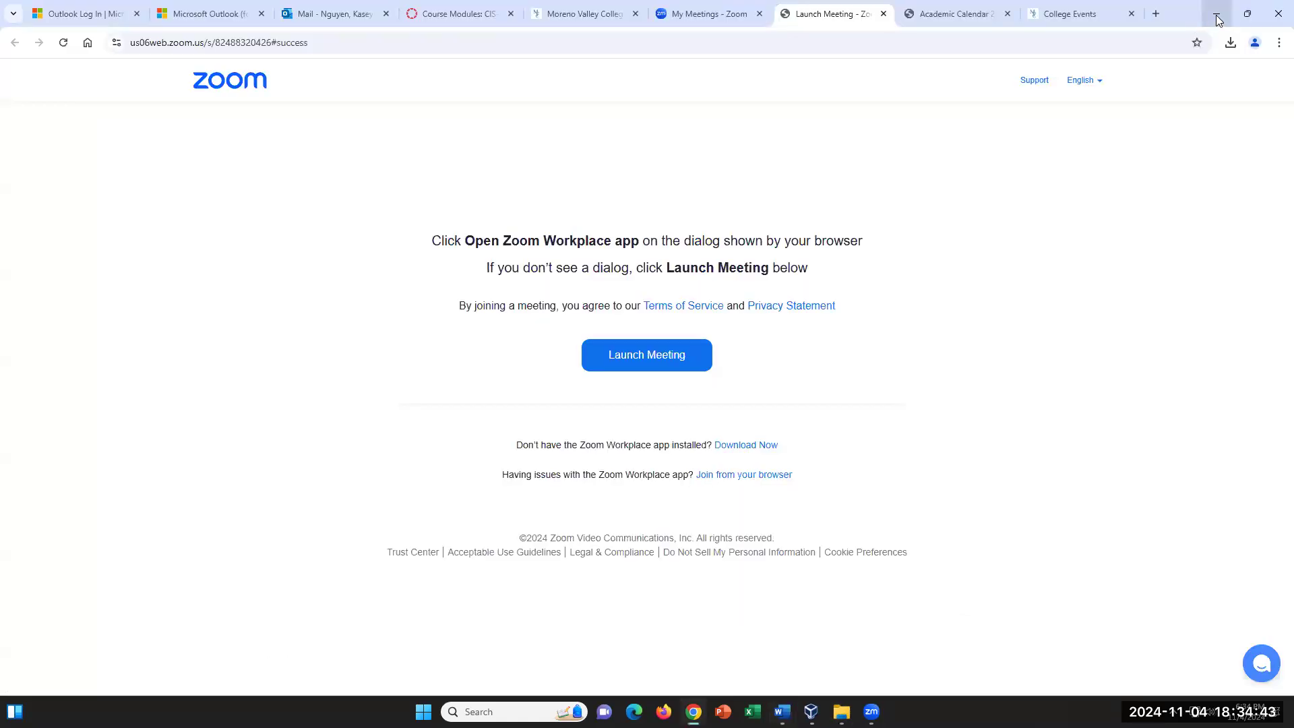
pyautogui.click(1217, 15)
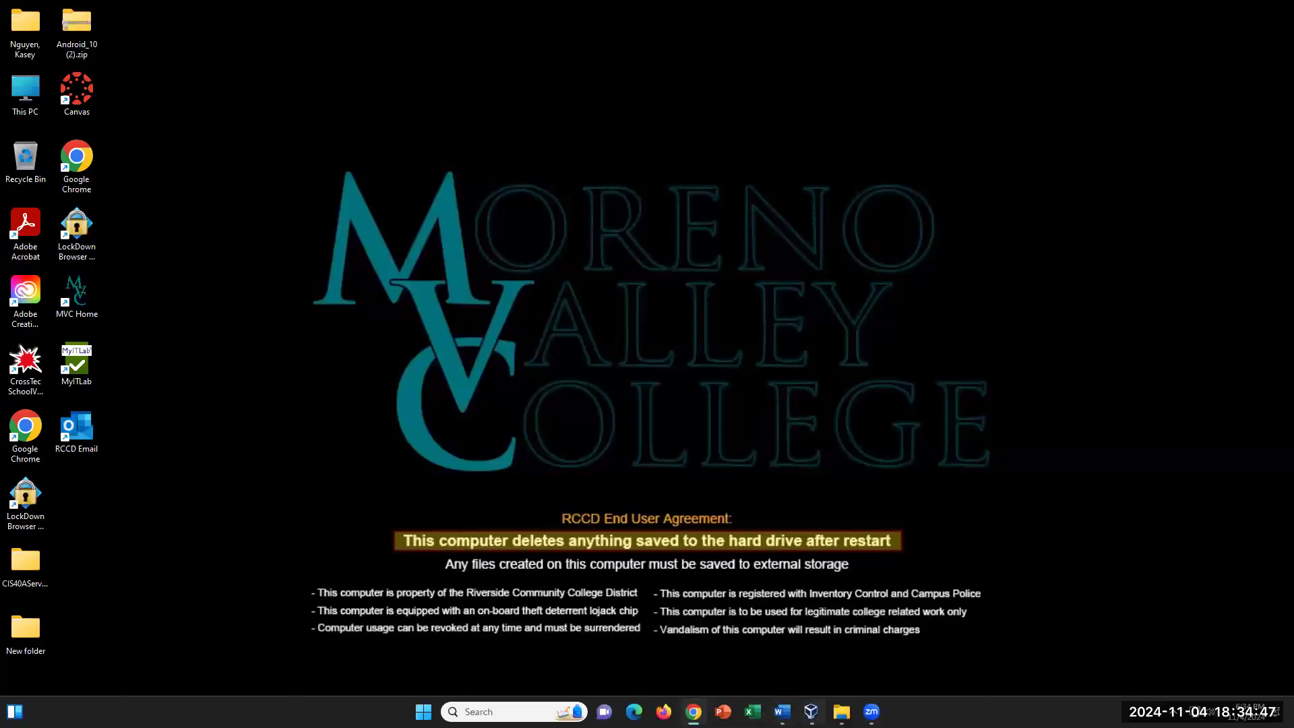
pyautogui.click(811, 712)
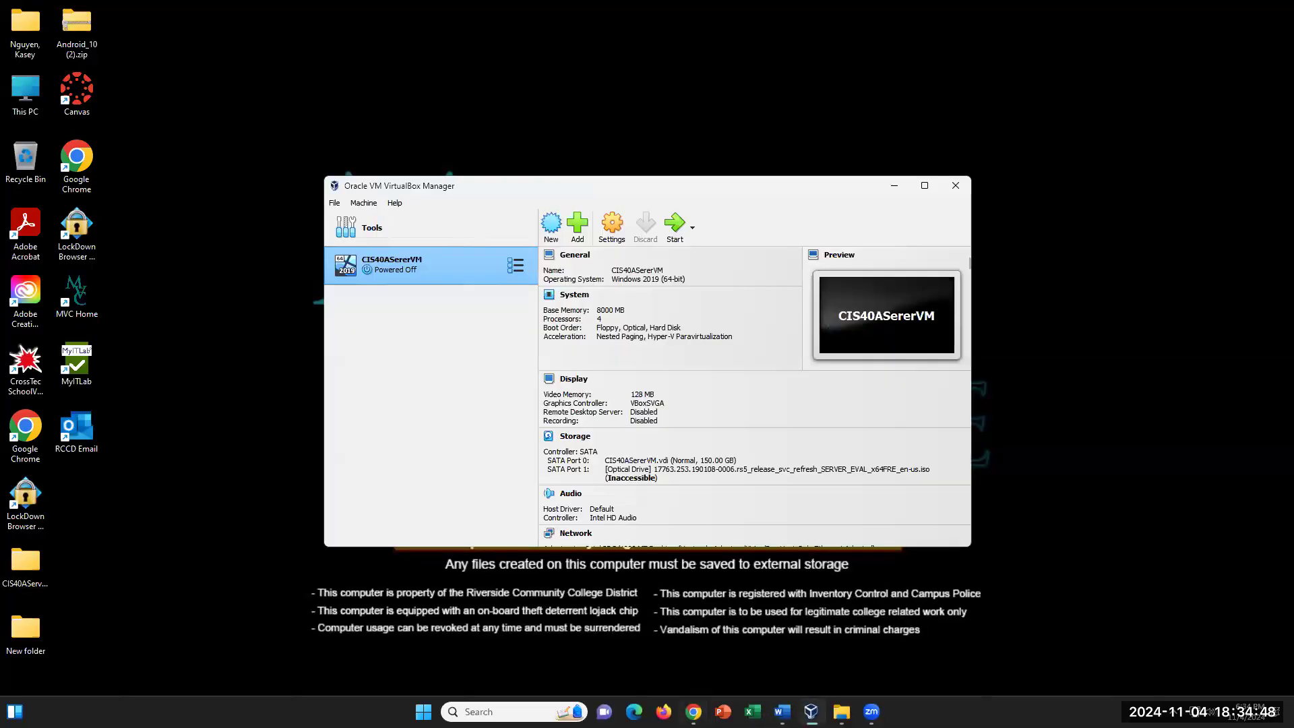
pyautogui.click(577, 229)
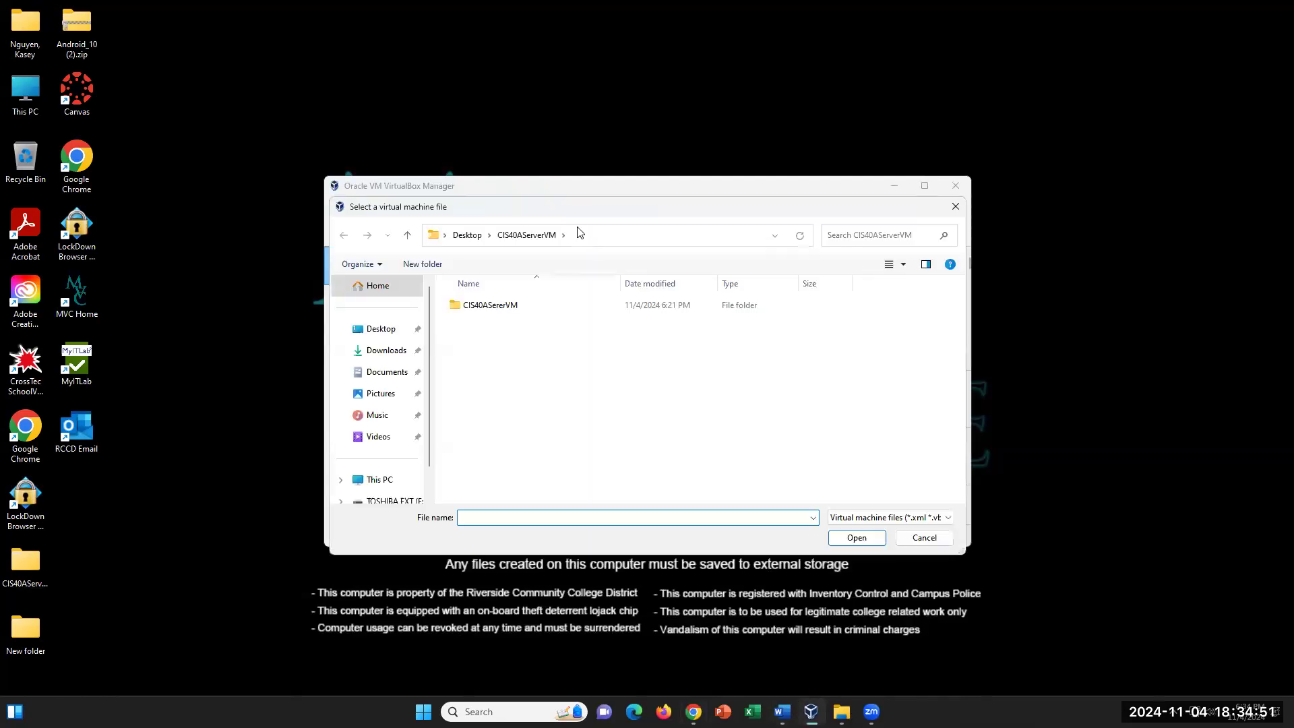
pyautogui.click(378, 329)
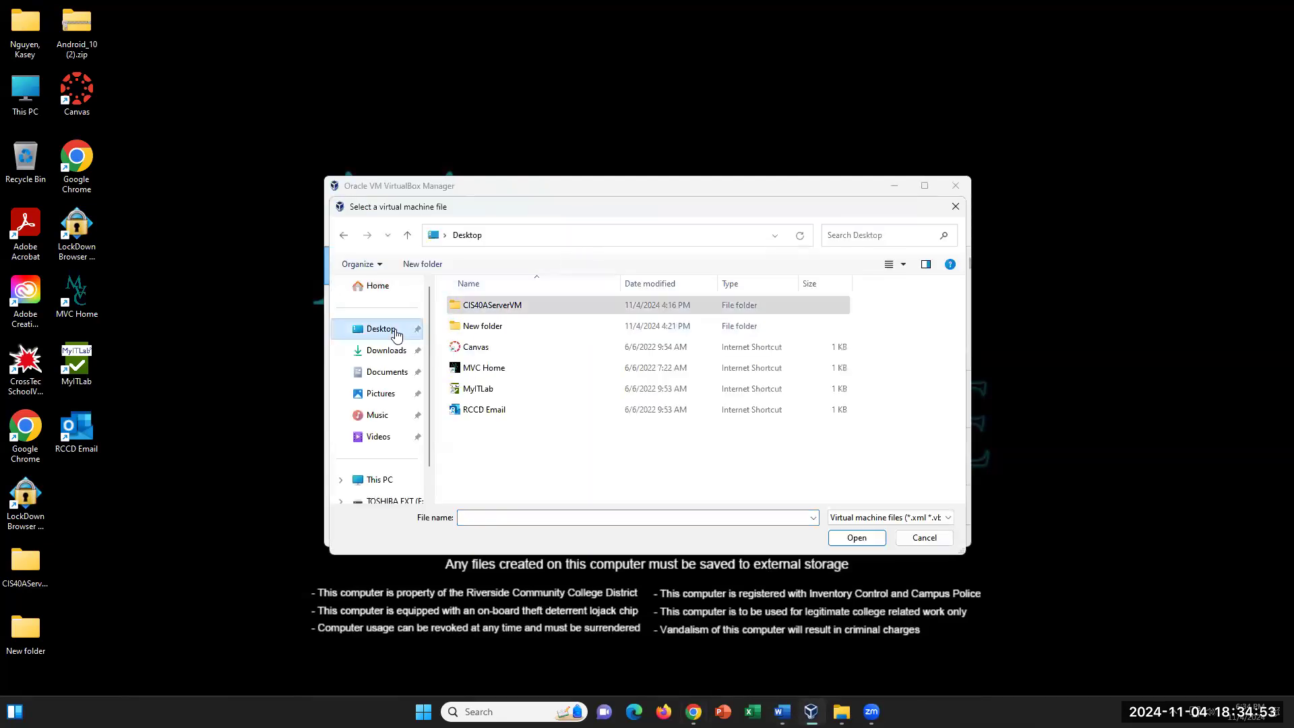
pyautogui.doubleClick(479, 306)
pyautogui.doubleClick(507, 307)
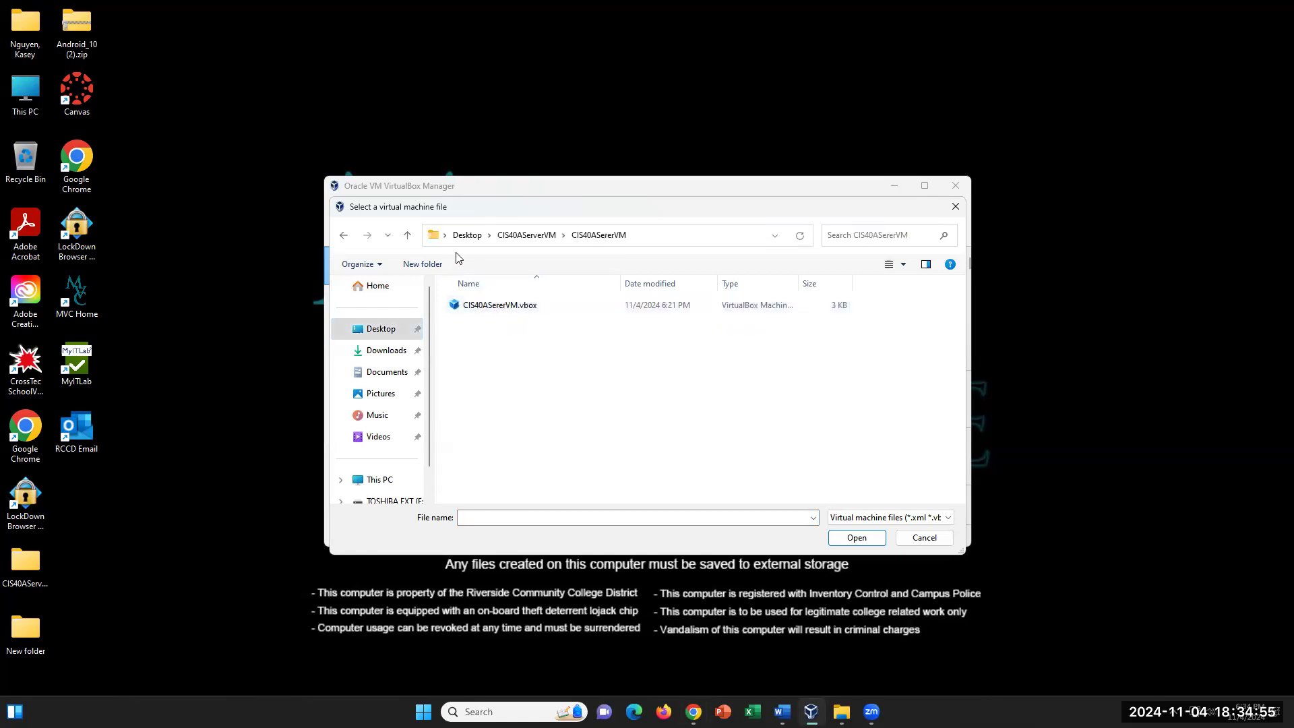
pyautogui.click(497, 310)
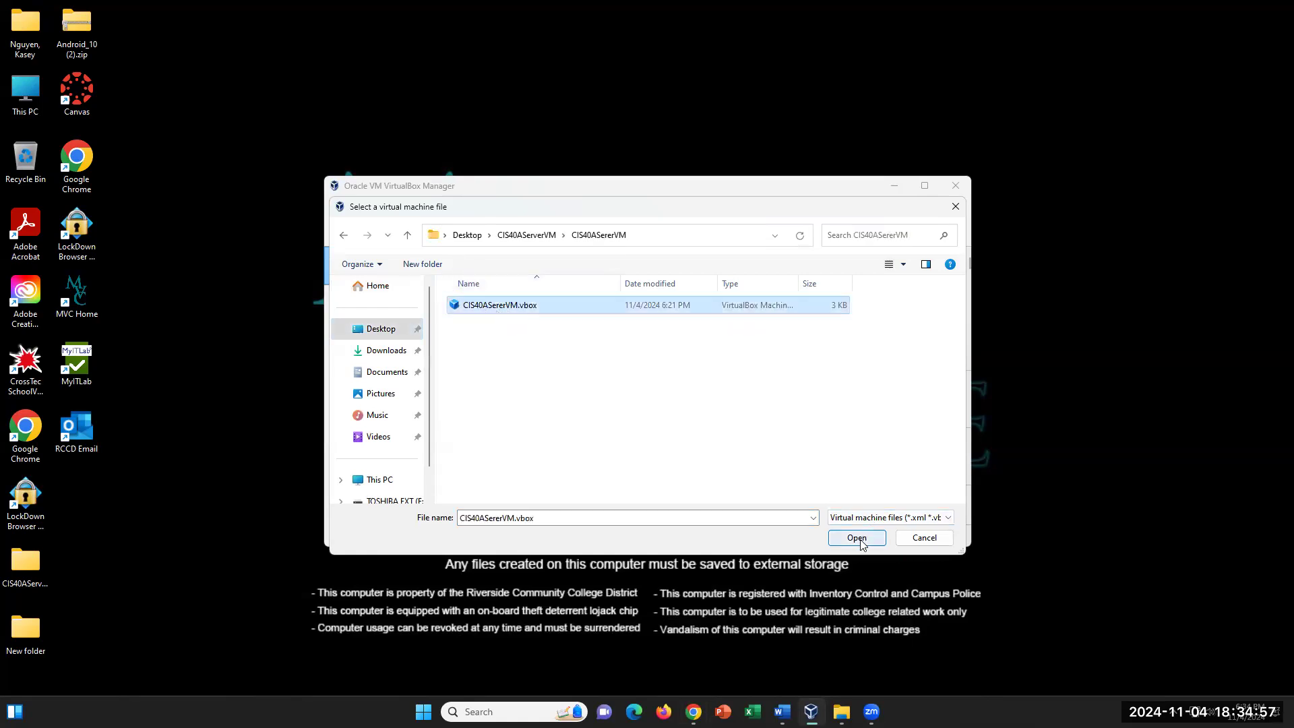
pyautogui.click(937, 538)
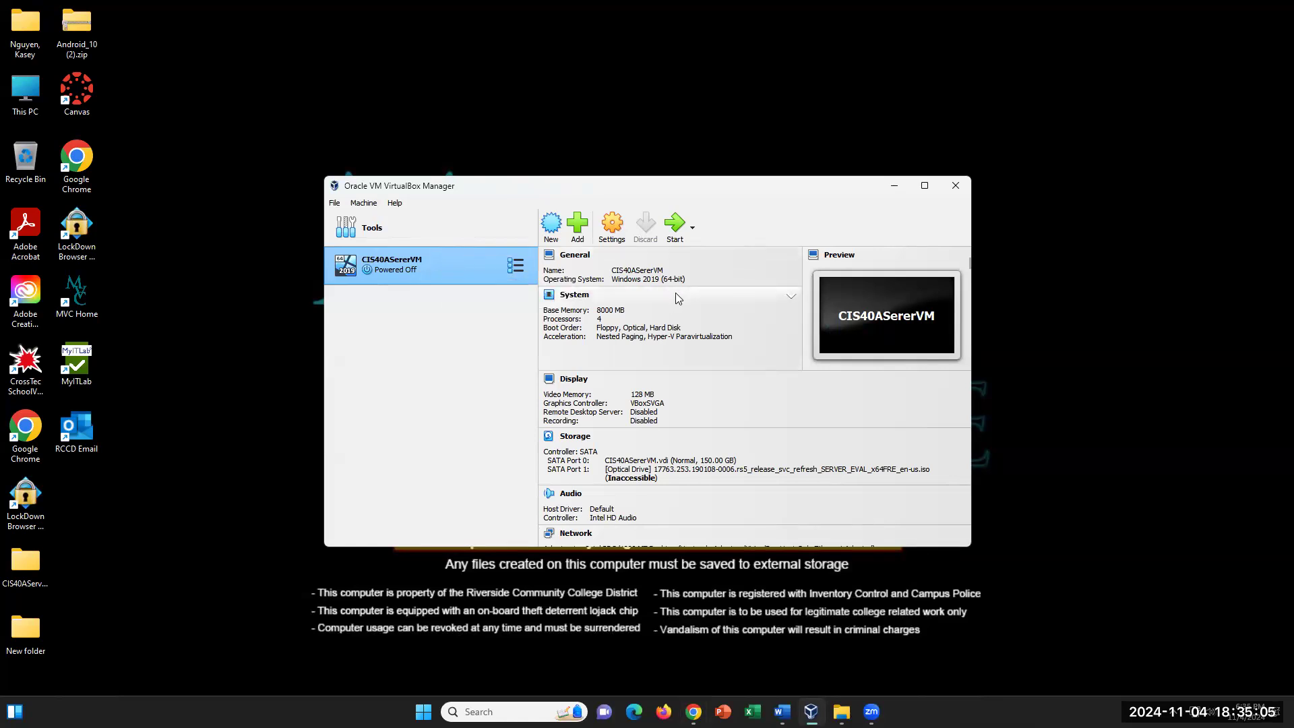
# Check the network adapter, base memory and processor count in the CIS40ASererVM settings and accept them
pyautogui.click(612, 227)
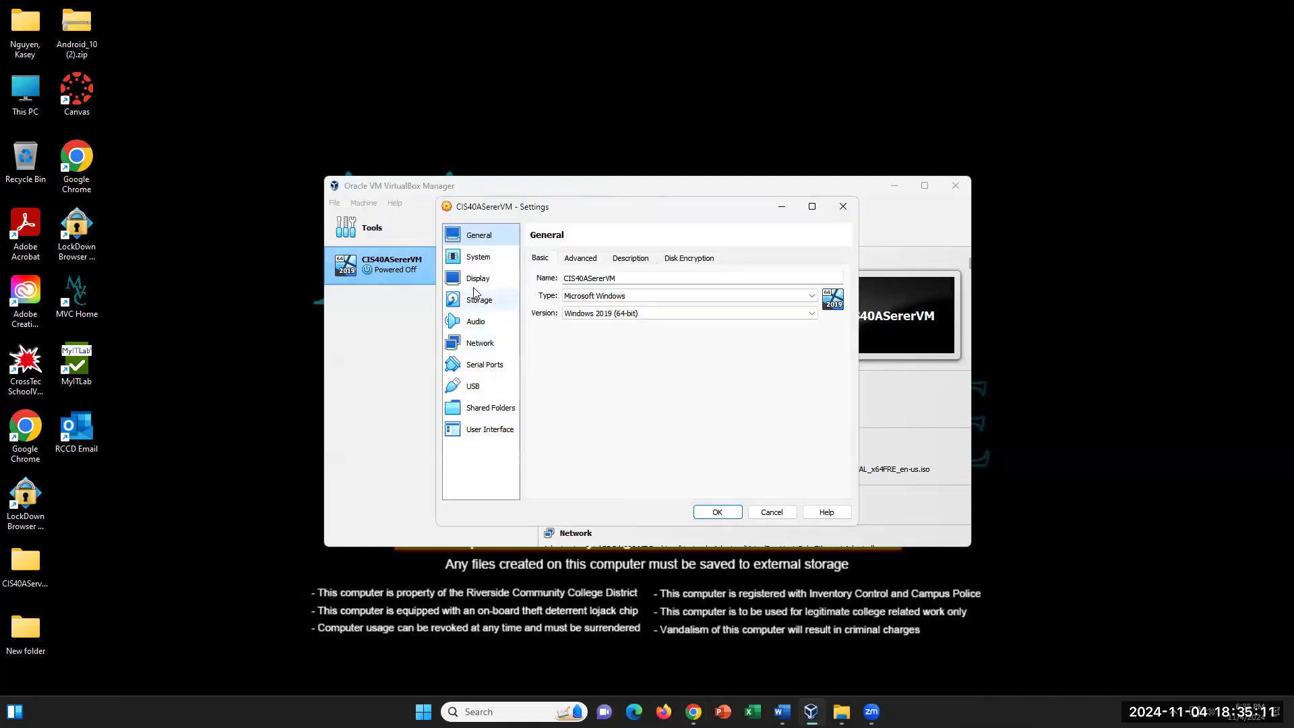
pyautogui.click(498, 344)
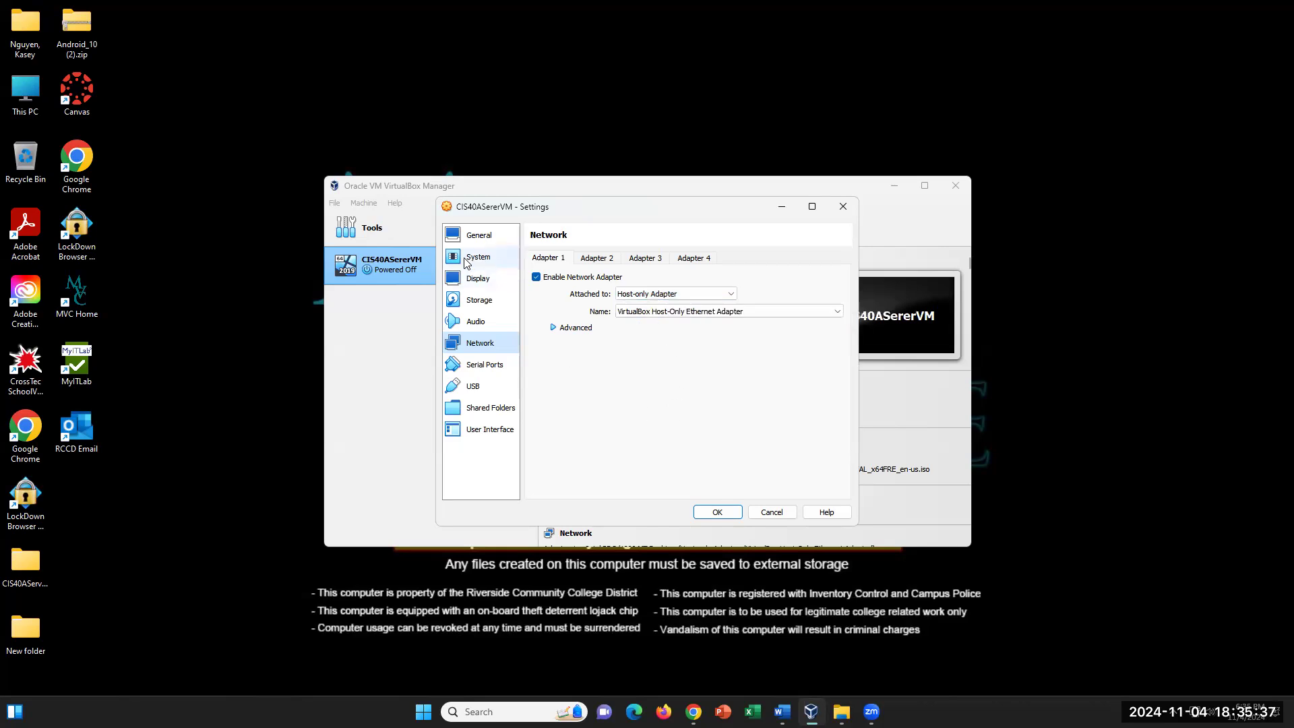
pyautogui.click(488, 258)
pyautogui.doubleClick(809, 279)
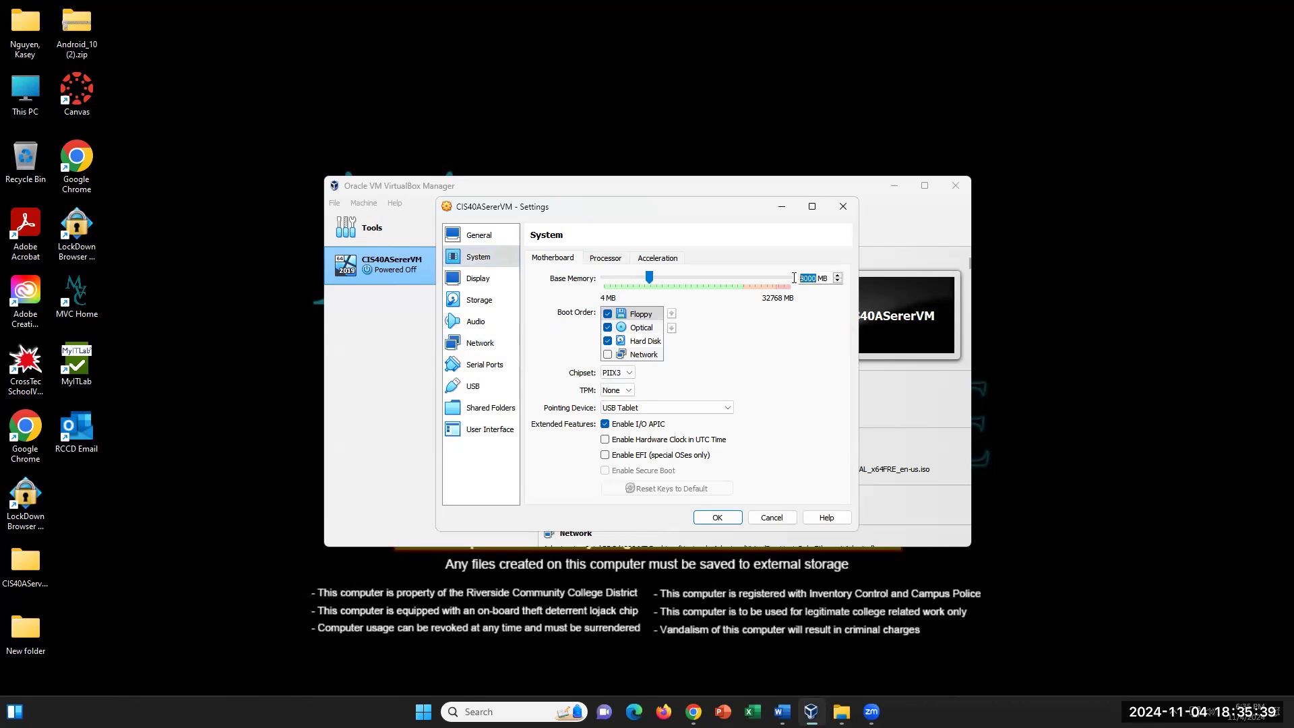
pyautogui.click(607, 259)
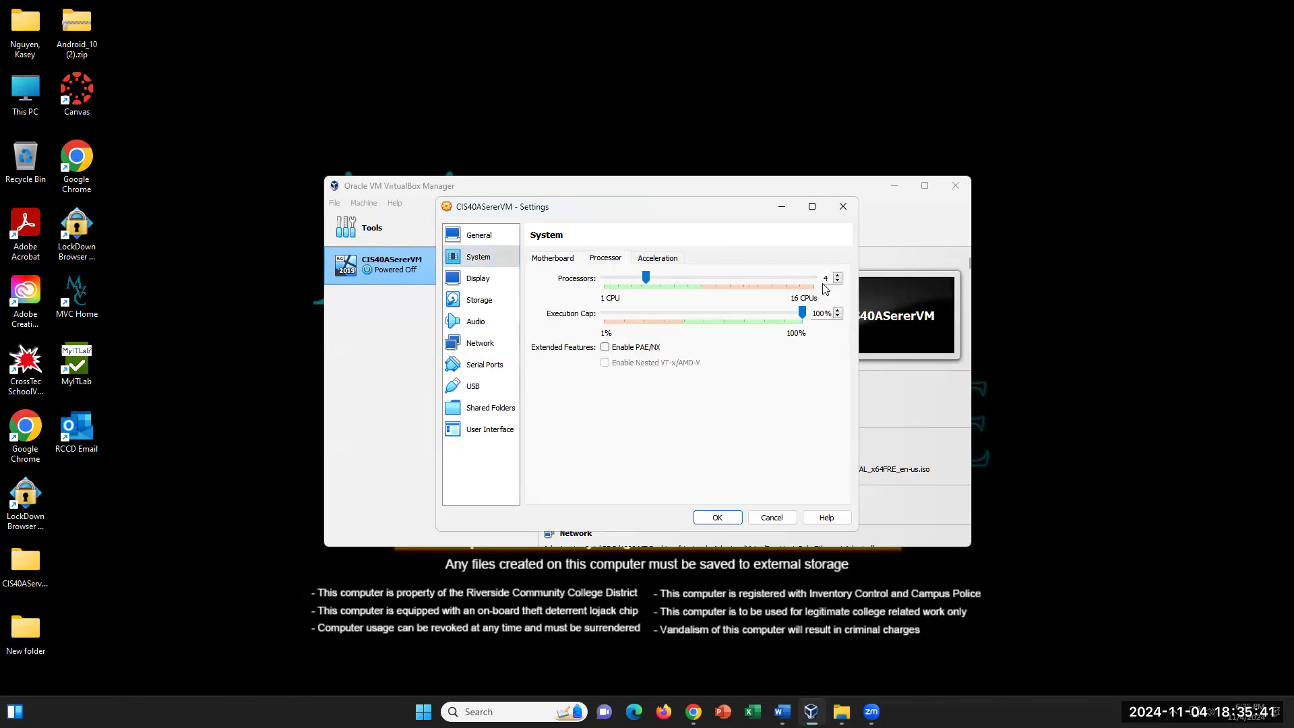
pyautogui.doubleClick(827, 280)
pyautogui.click(831, 279)
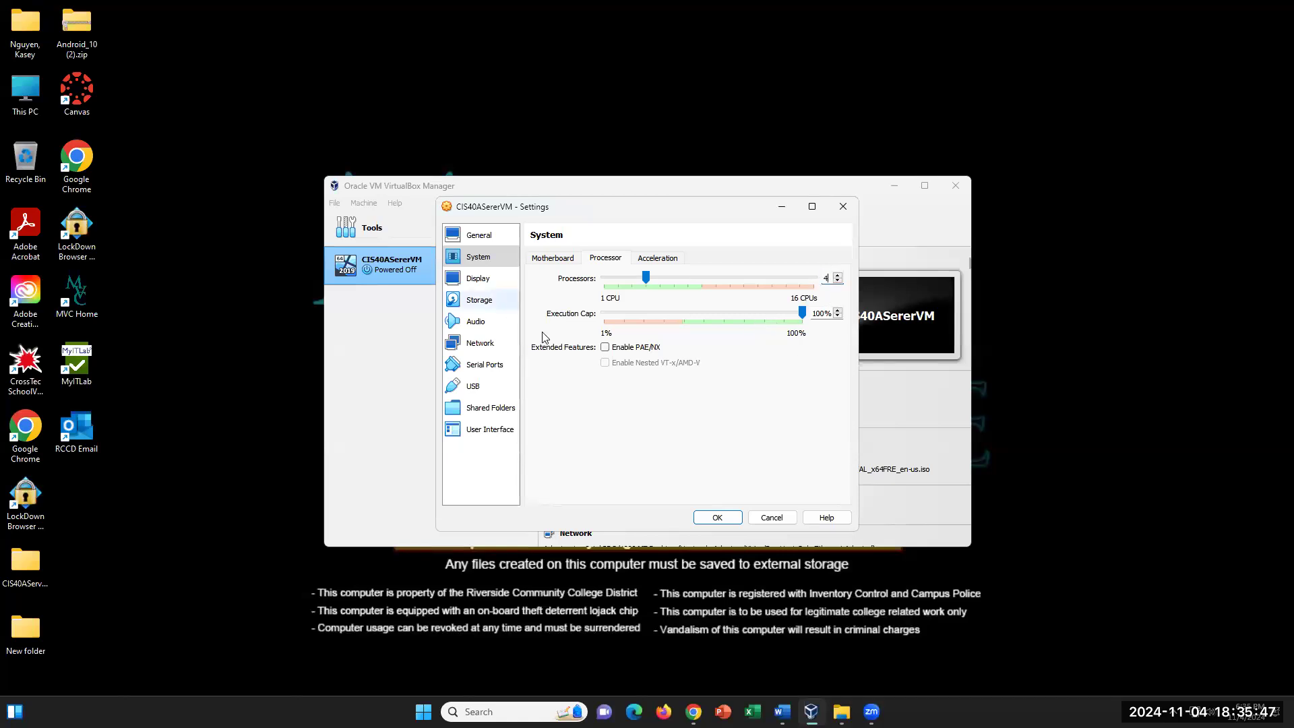
pyautogui.click(711, 517)
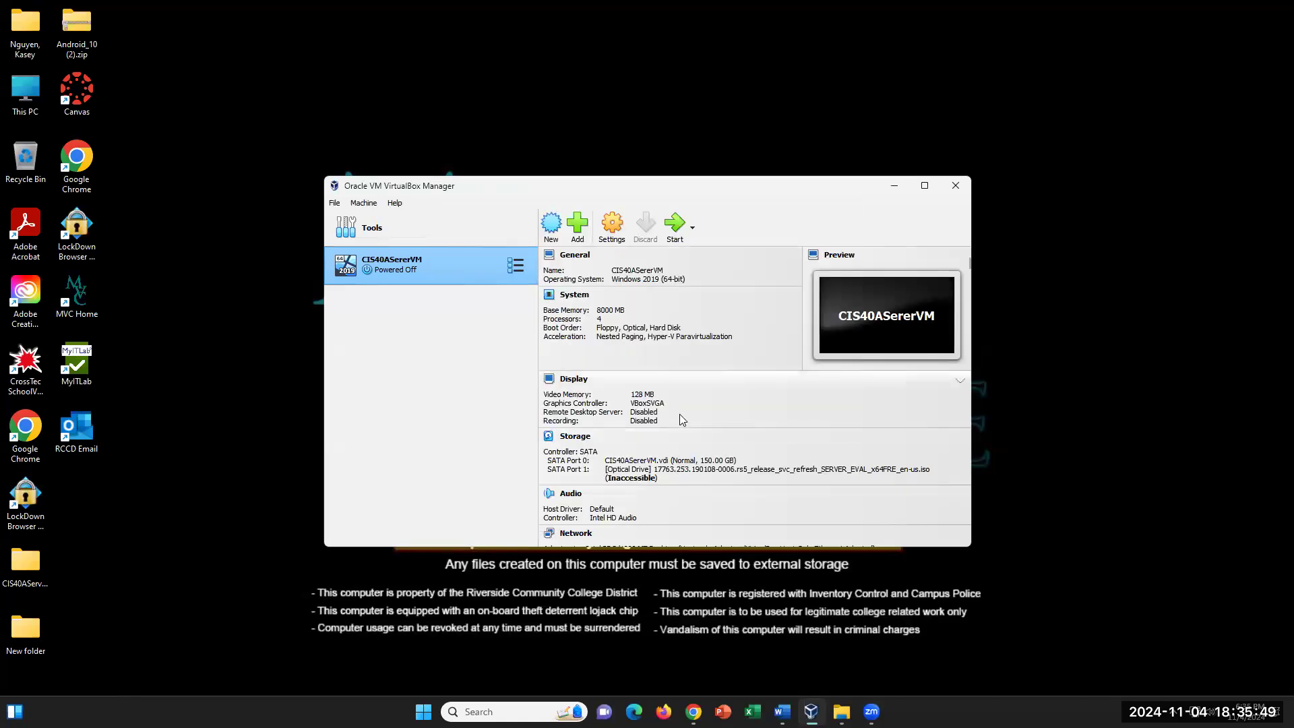
# Start the CIS40ASererVM virtual machine and review lab steps 1 to 8 in the Word document
pyautogui.click(674, 223)
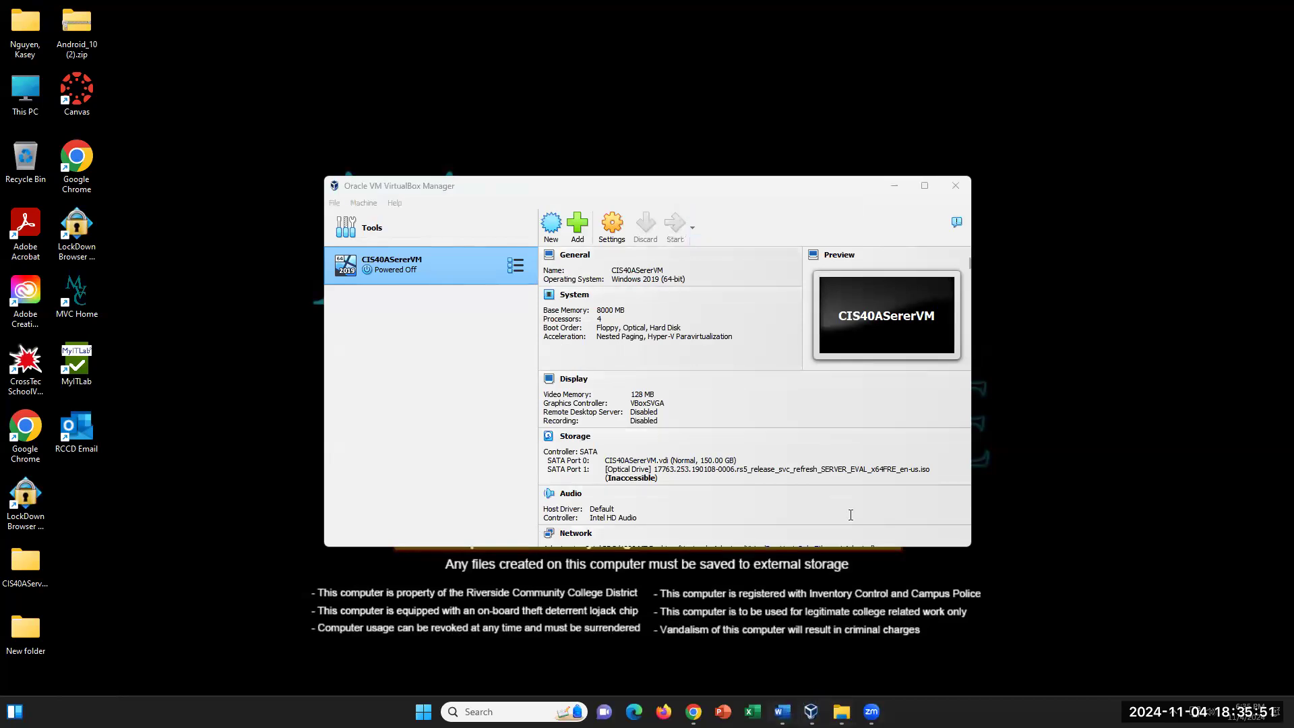
pyautogui.click(781, 712)
pyautogui.scroll(6, 589, 488)
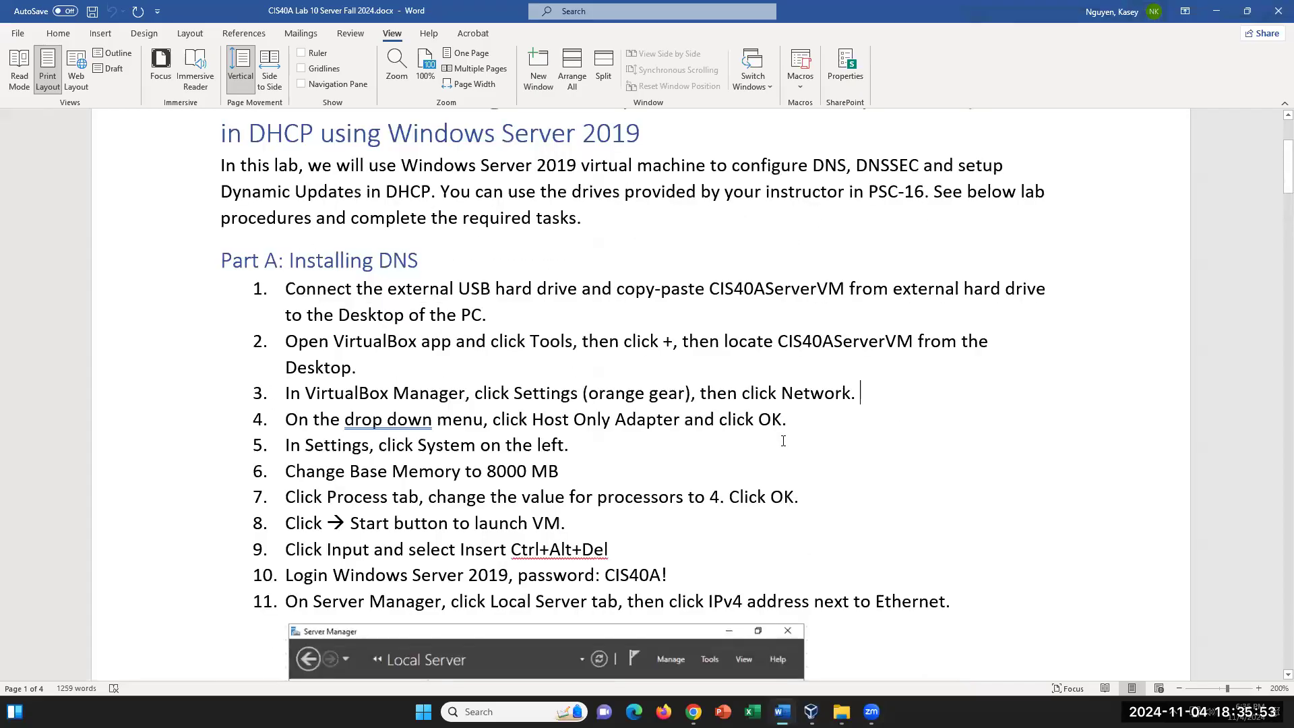
pyautogui.moveTo(566, 524); pyautogui.dragTo(260, 291)
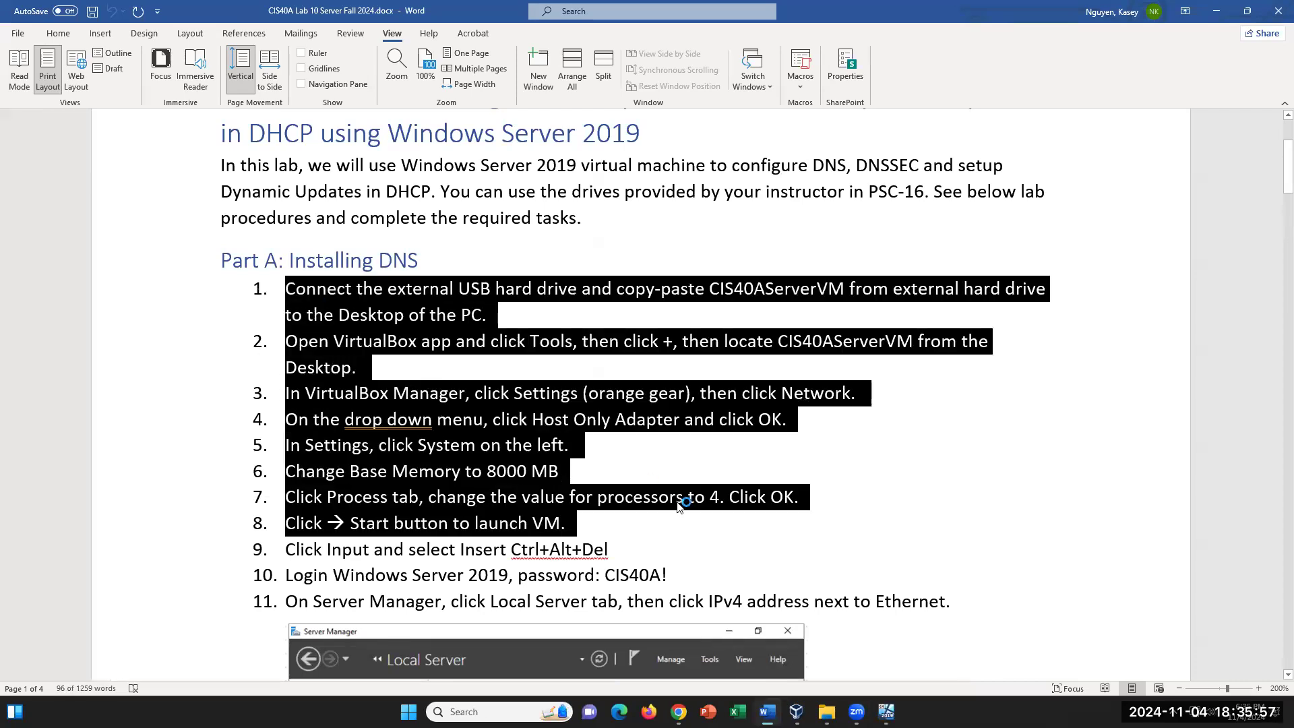
pyautogui.click(685, 529)
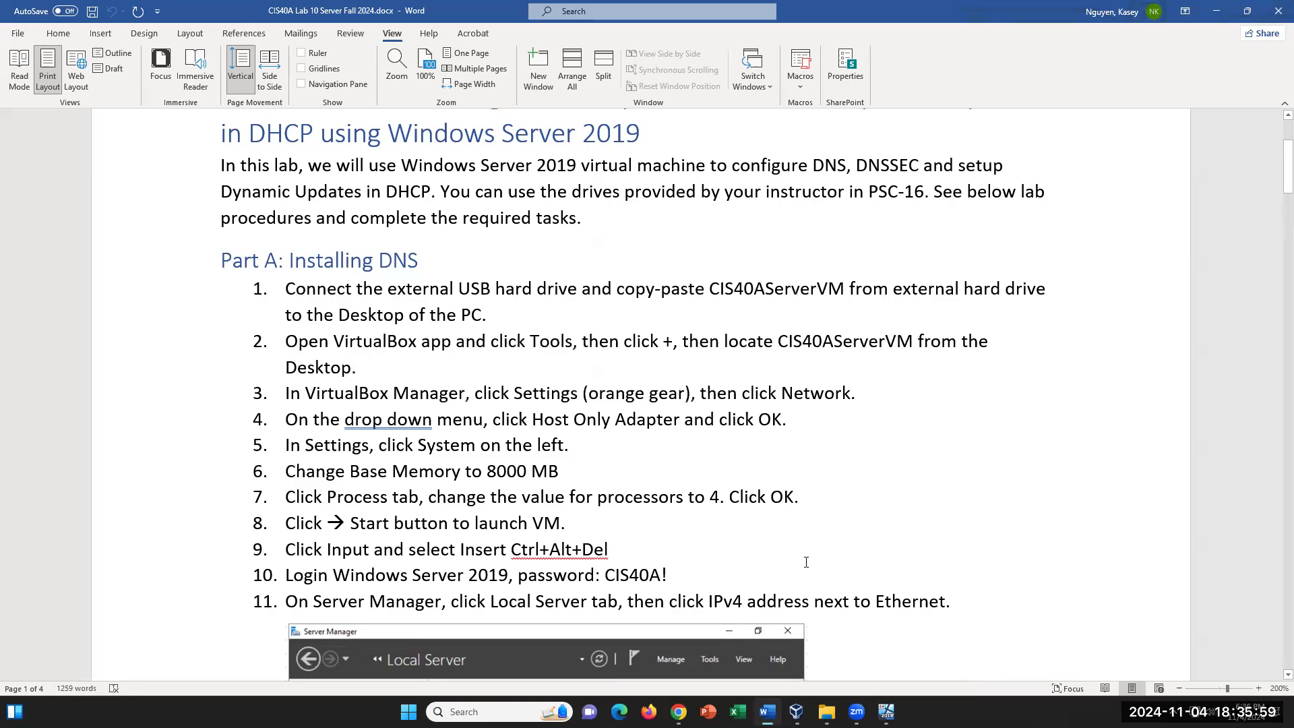
# Switch to the running virtual machine, dismiss its warning and send Ctrl-Alt-Del to the guest to unlock it
pyautogui.click(886, 712)
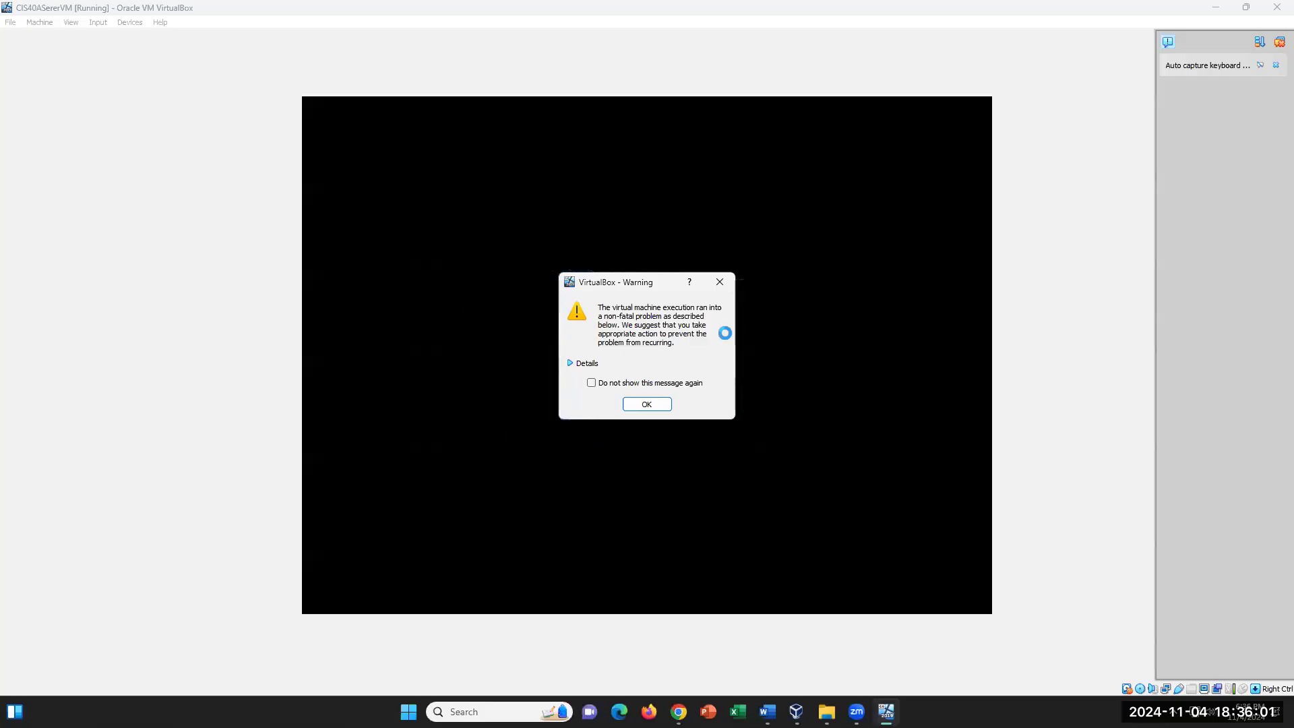
pyautogui.click(720, 282)
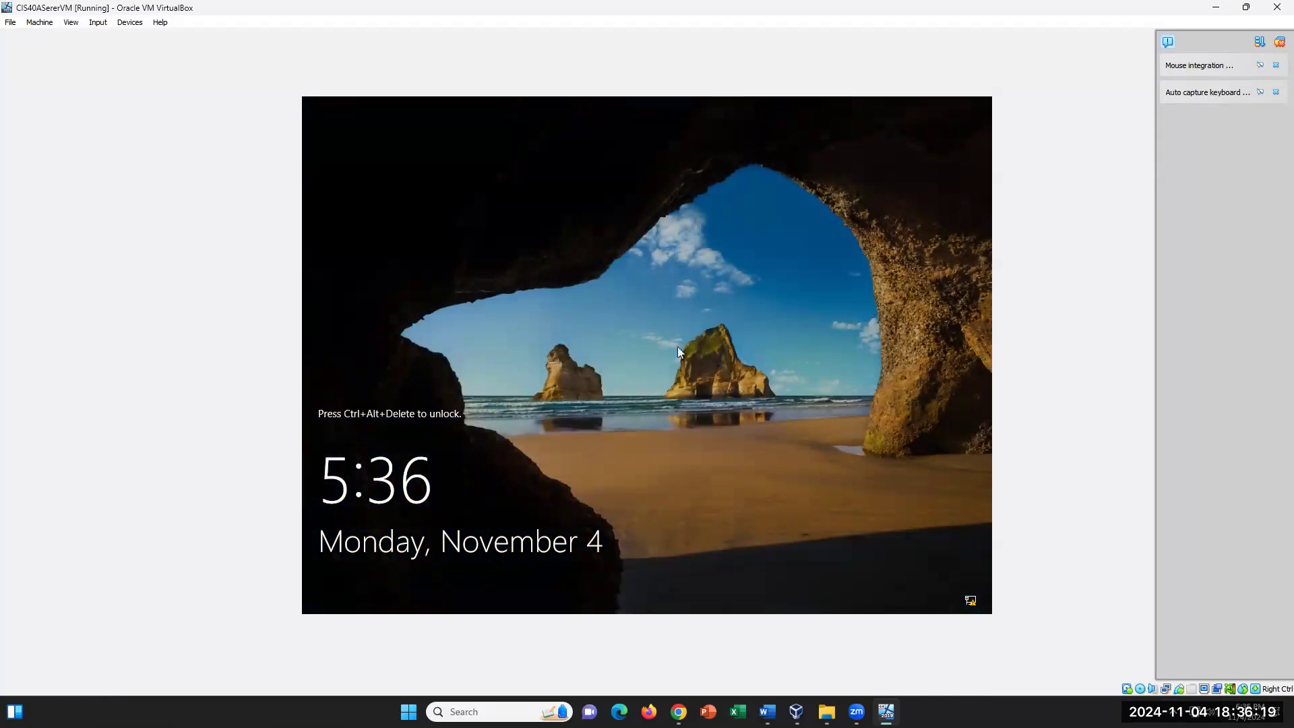
pyautogui.click(98, 22)
pyautogui.moveTo(118, 41)
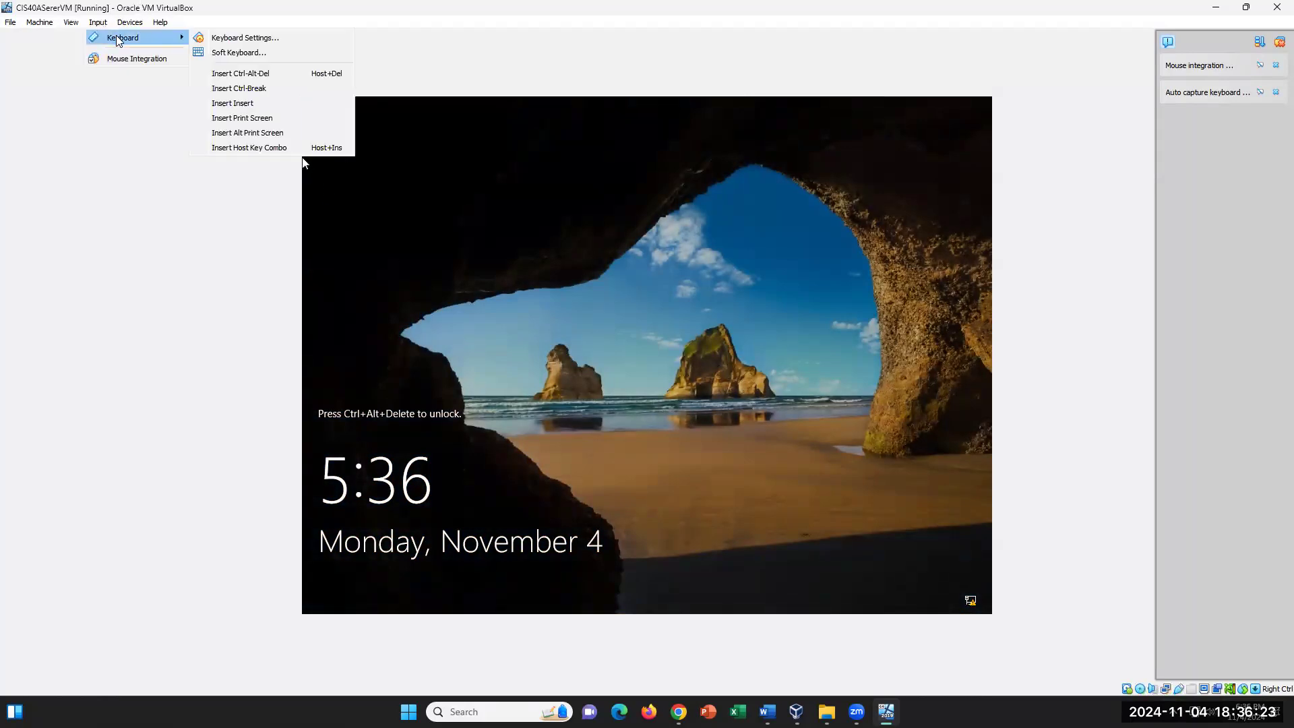
pyautogui.click(230, 74)
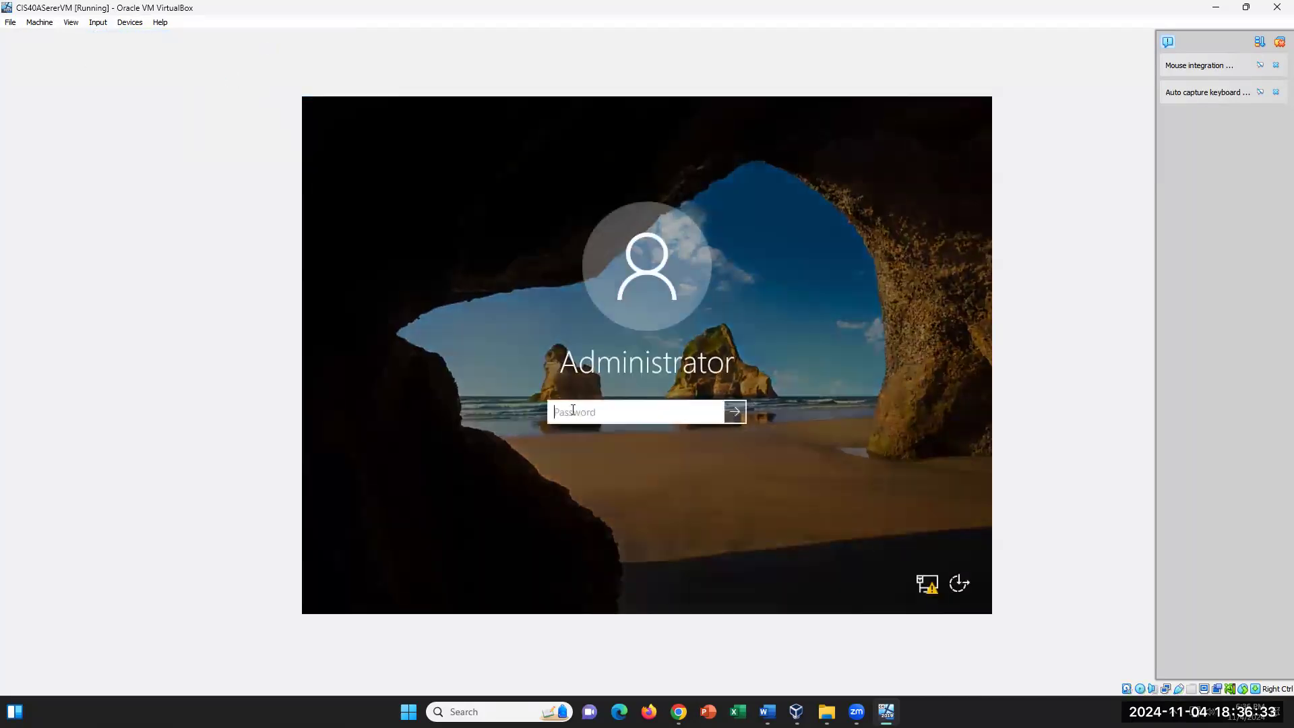
# Sign in to Windows Server as Administrator with the account password
pyautogui.press('capslock')
pyautogui.write('*******')
pyautogui.press('Return')
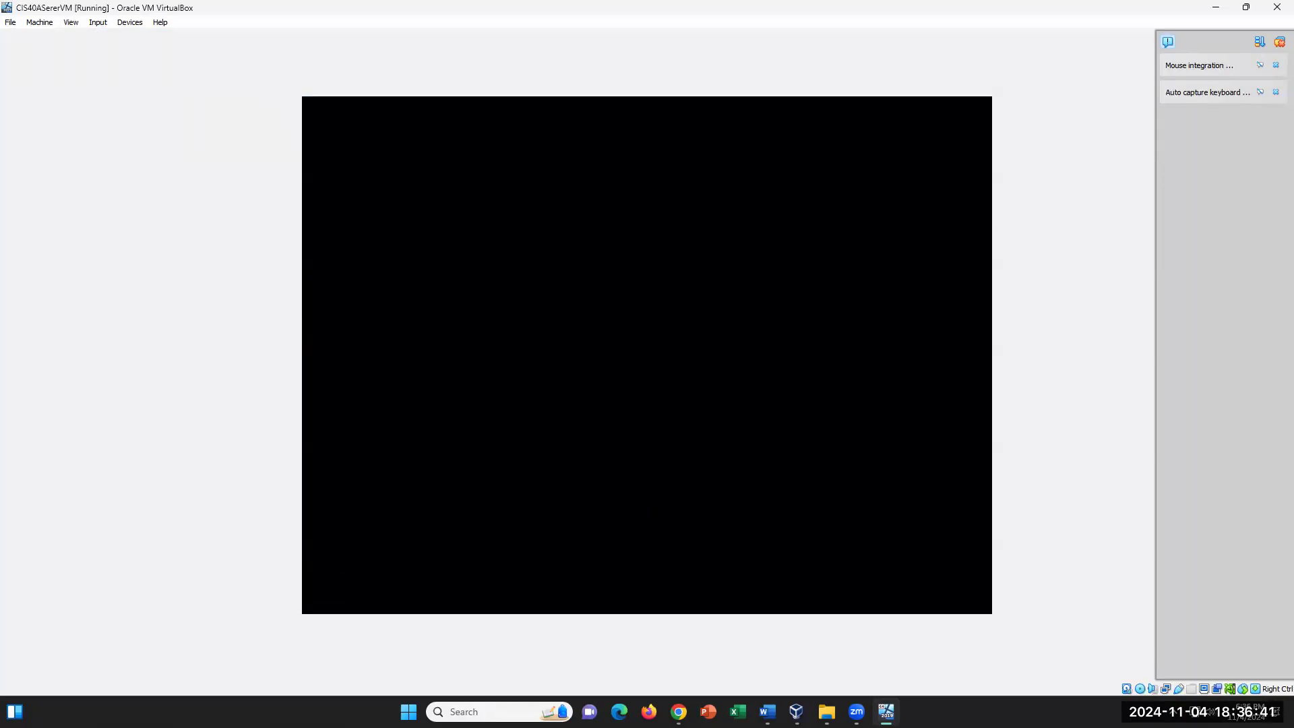
# Switch to the Word lab document and review steps 9 and 10 on unlocking and logging in to the server
pyautogui.click(768, 712)
pyautogui.click(642, 524)
pyautogui.moveTo(285, 549); pyautogui.dragTo(670, 576)
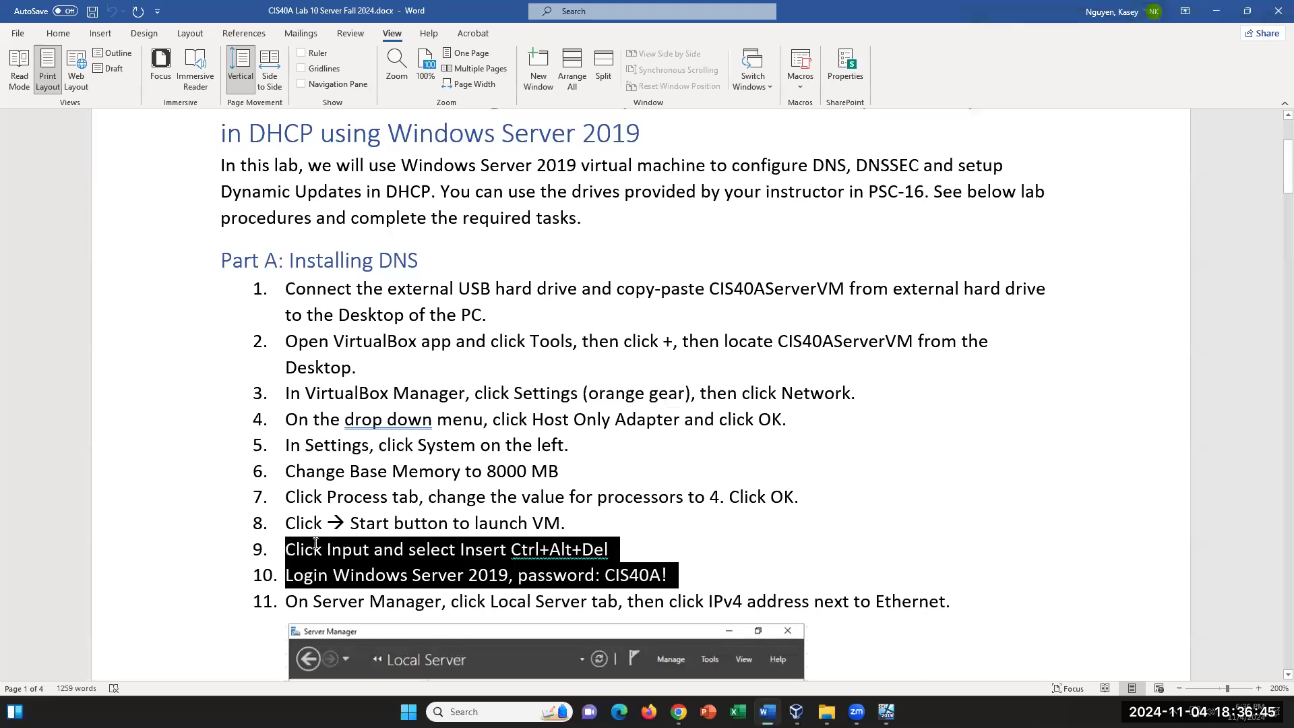
pyautogui.click(659, 561)
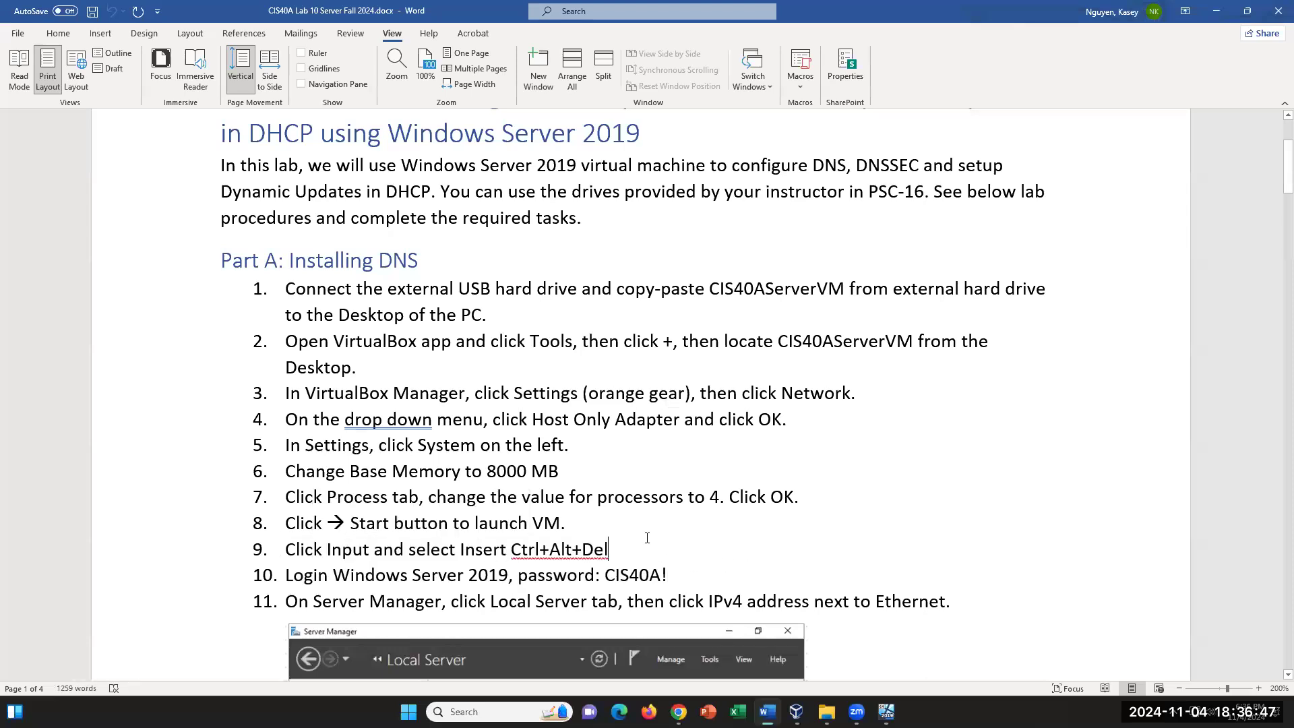
pyautogui.moveTo(466, 549); pyautogui.dragTo(647, 555)
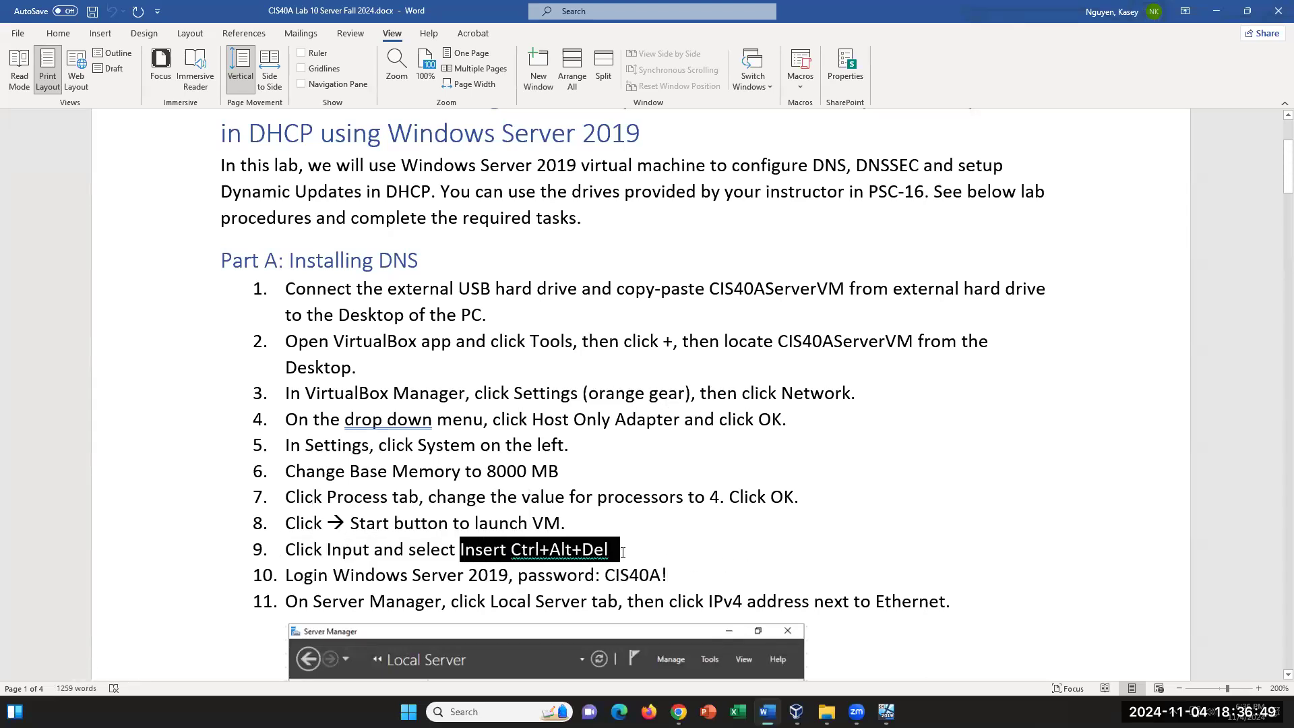
# Switch to the running virtual machine to check the guest desktop and return to the Word lab document
pyautogui.click(660, 563)
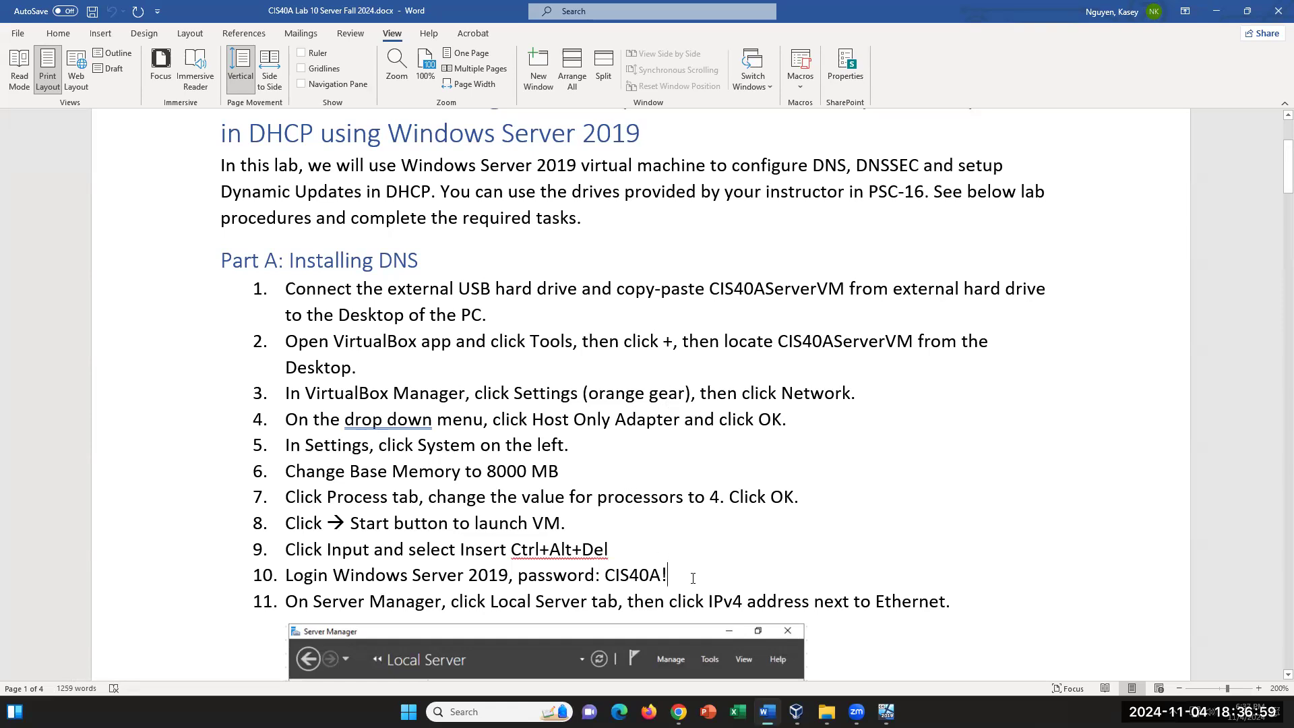
pyautogui.click(886, 712)
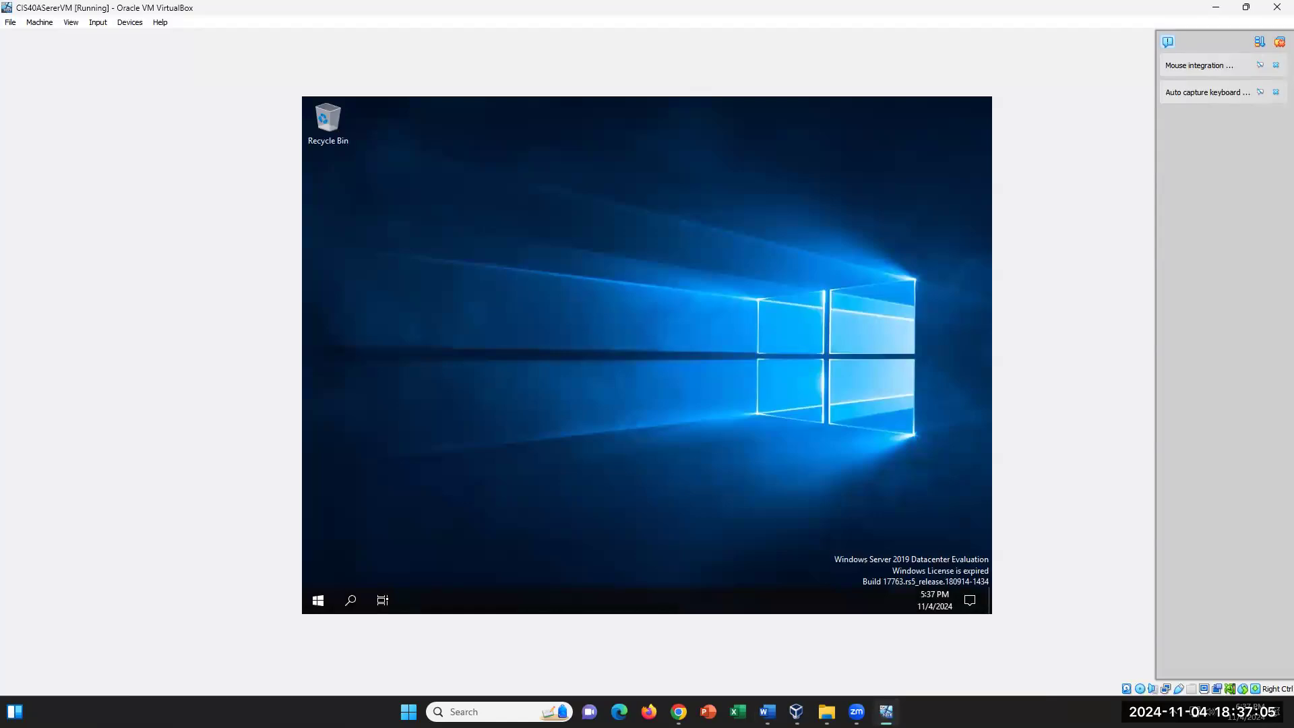
pyautogui.click(886, 712)
pyautogui.click(886, 712)
pyautogui.click(771, 709)
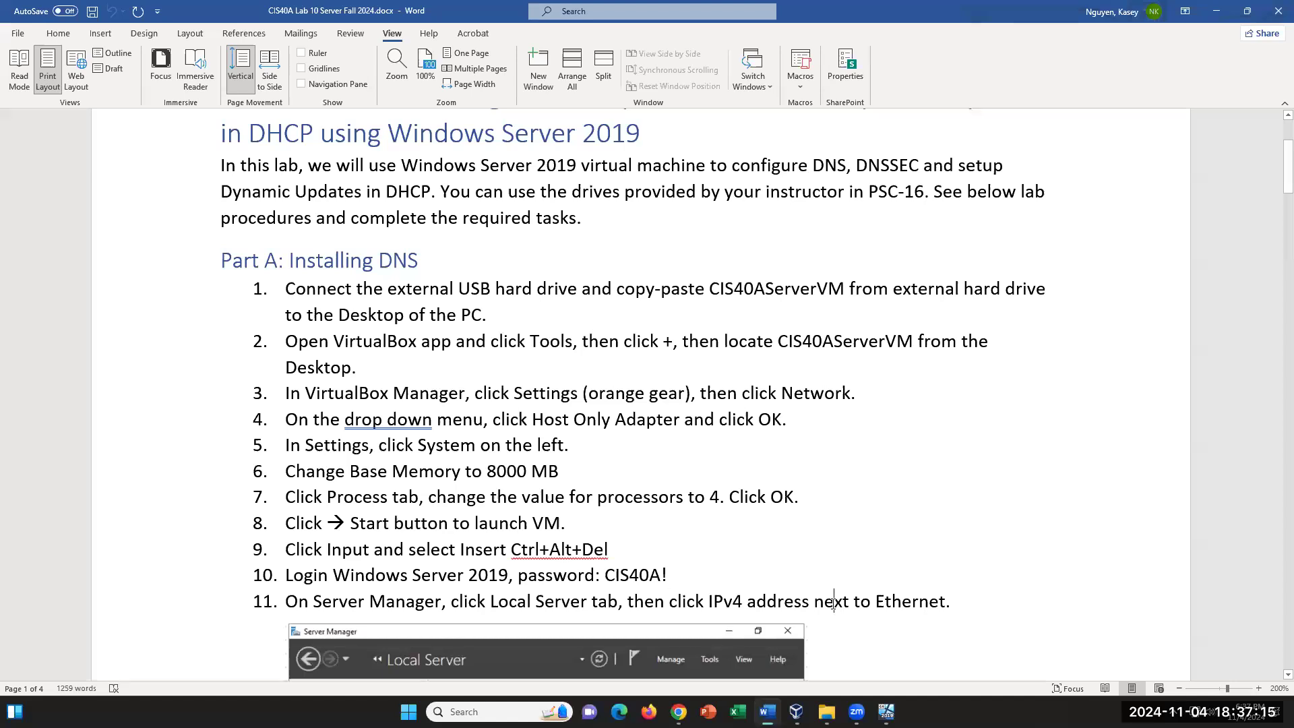
# Examine lab step 11 on the IPv4 address link next to Ethernet, and check Server Manager's startup in the virtual machine
pyautogui.scroll(-2, 837, 602)
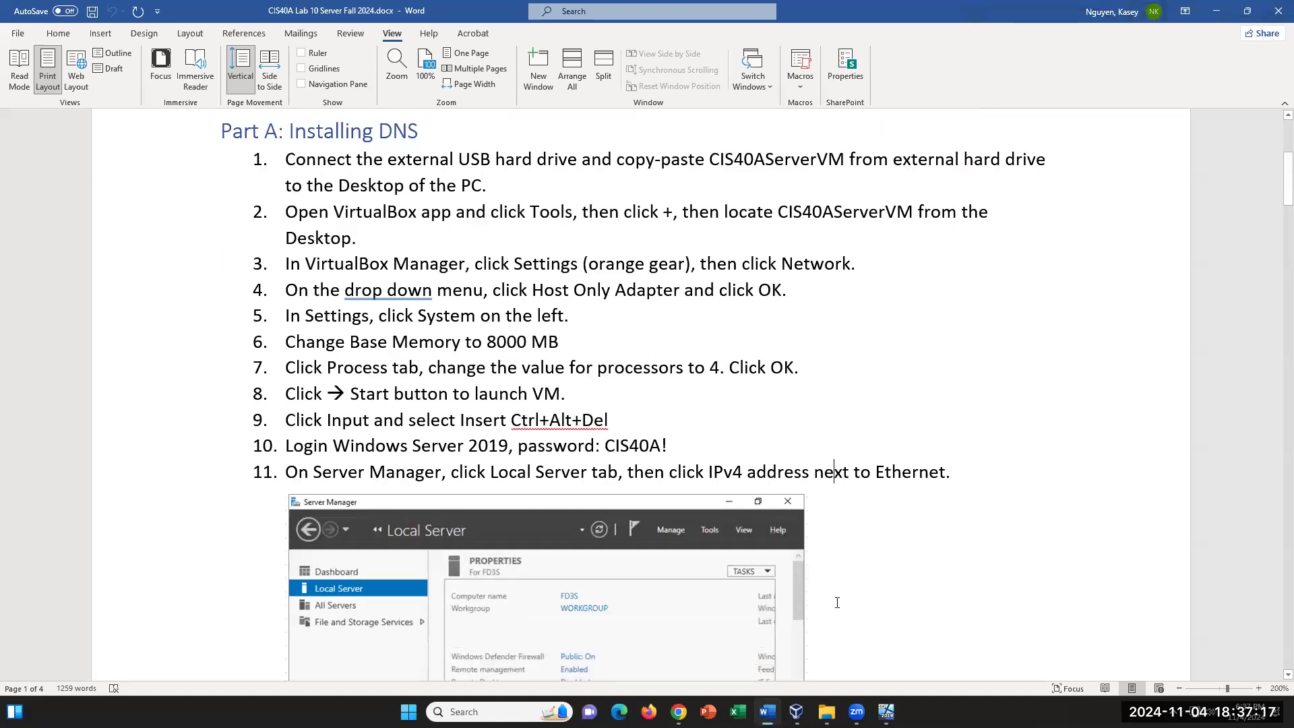
pyautogui.moveTo(709, 473); pyautogui.dragTo(880, 474)
pyautogui.click(960, 510)
pyautogui.scroll(-3, 960, 510)
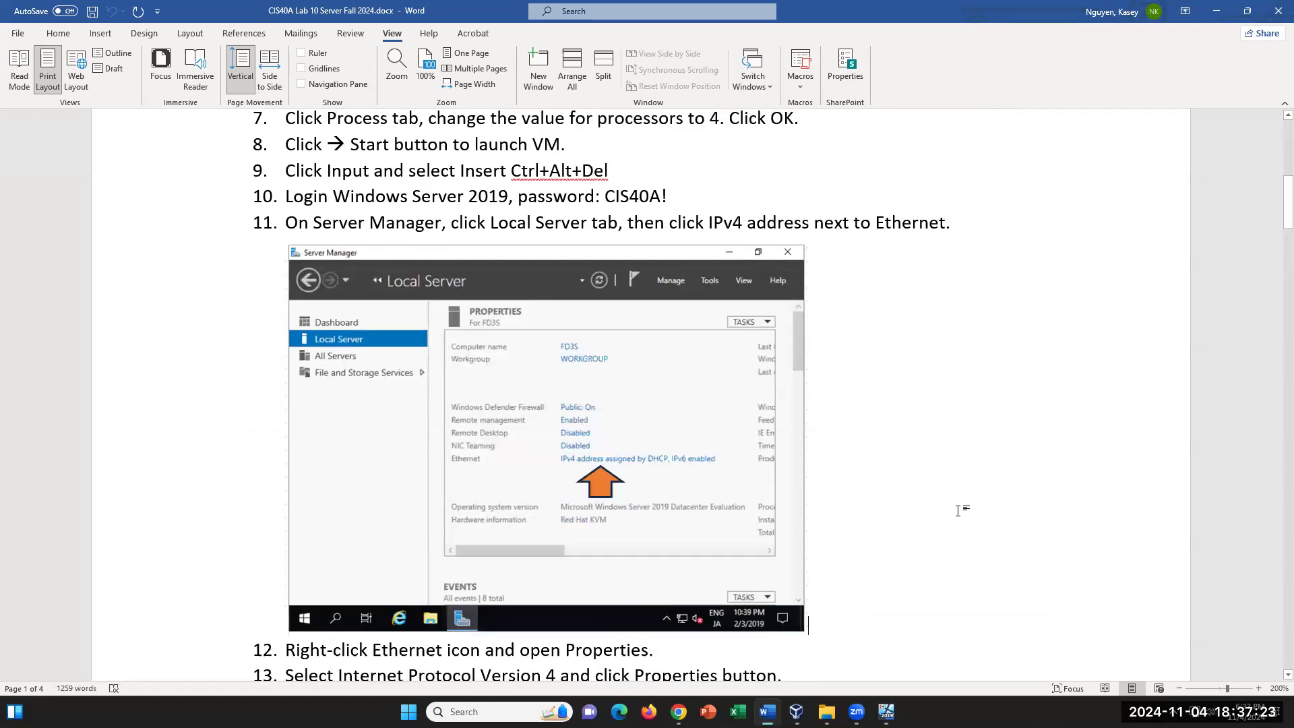
pyautogui.scroll(2, 958, 509)
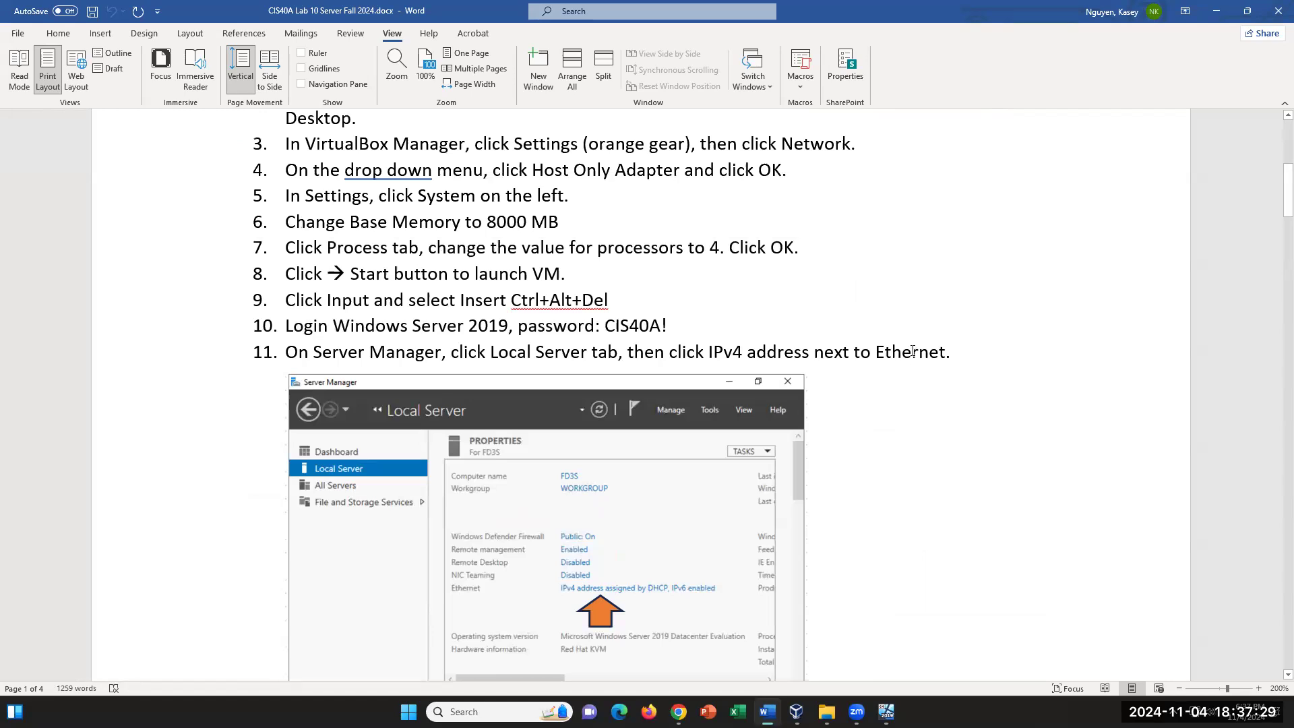
pyautogui.click(980, 359)
pyautogui.moveTo(700, 352); pyautogui.dragTo(811, 353)
pyautogui.scroll(-2, 936, 455)
pyautogui.click(942, 461)
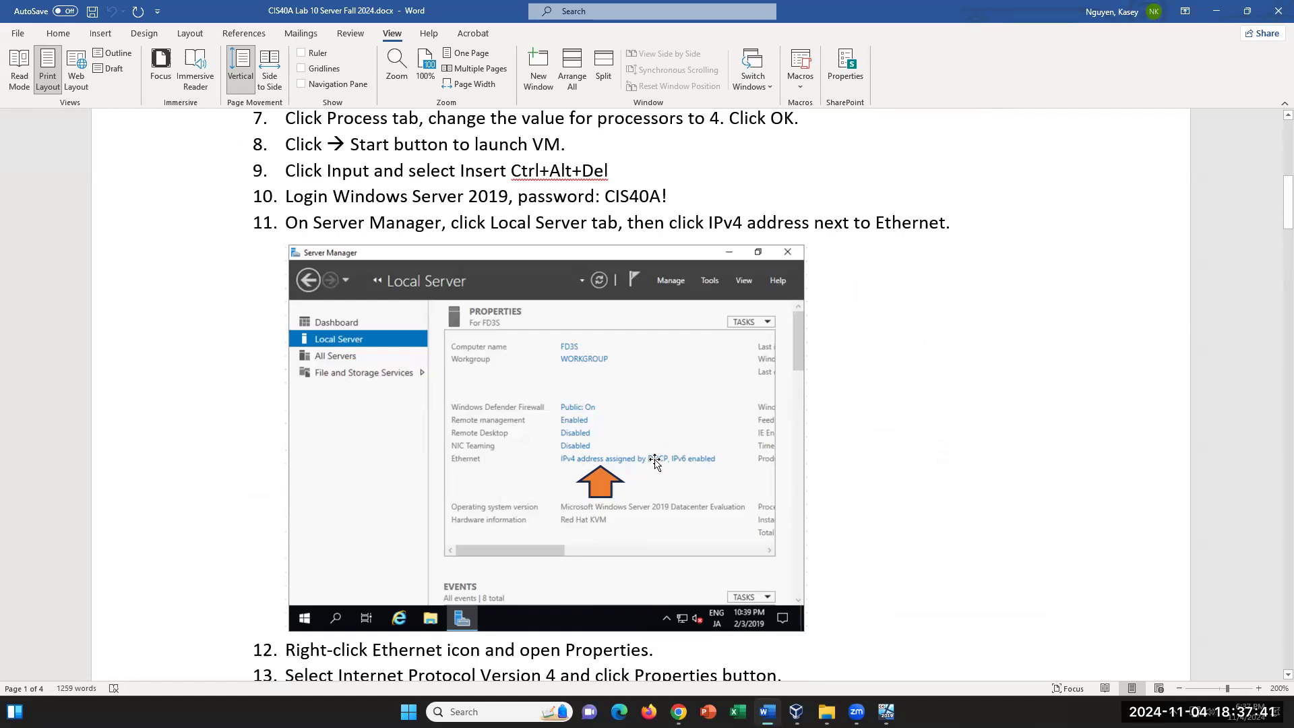
pyautogui.click(887, 712)
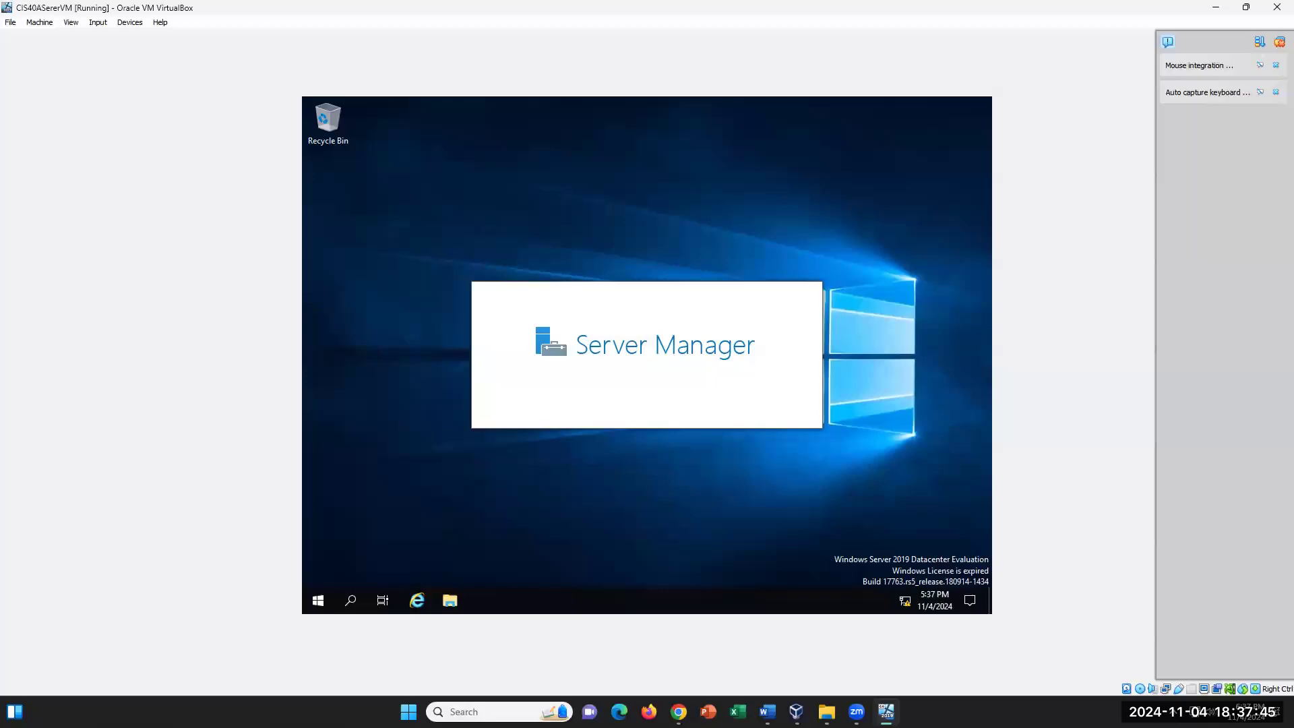
# Return to the Word lab document and examine steps 12 to 14 for the IP address, subnet mask and default gateway settings
pyautogui.click(767, 712)
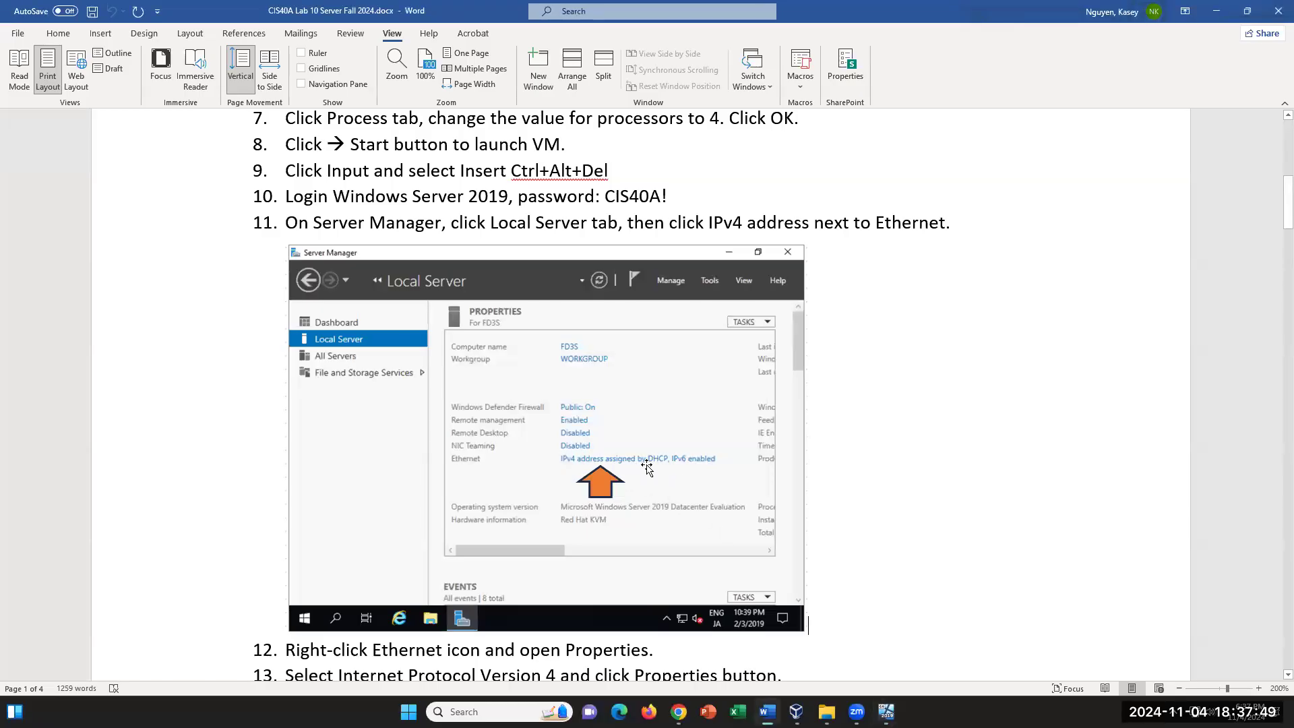
pyautogui.scroll(-4, 956, 561)
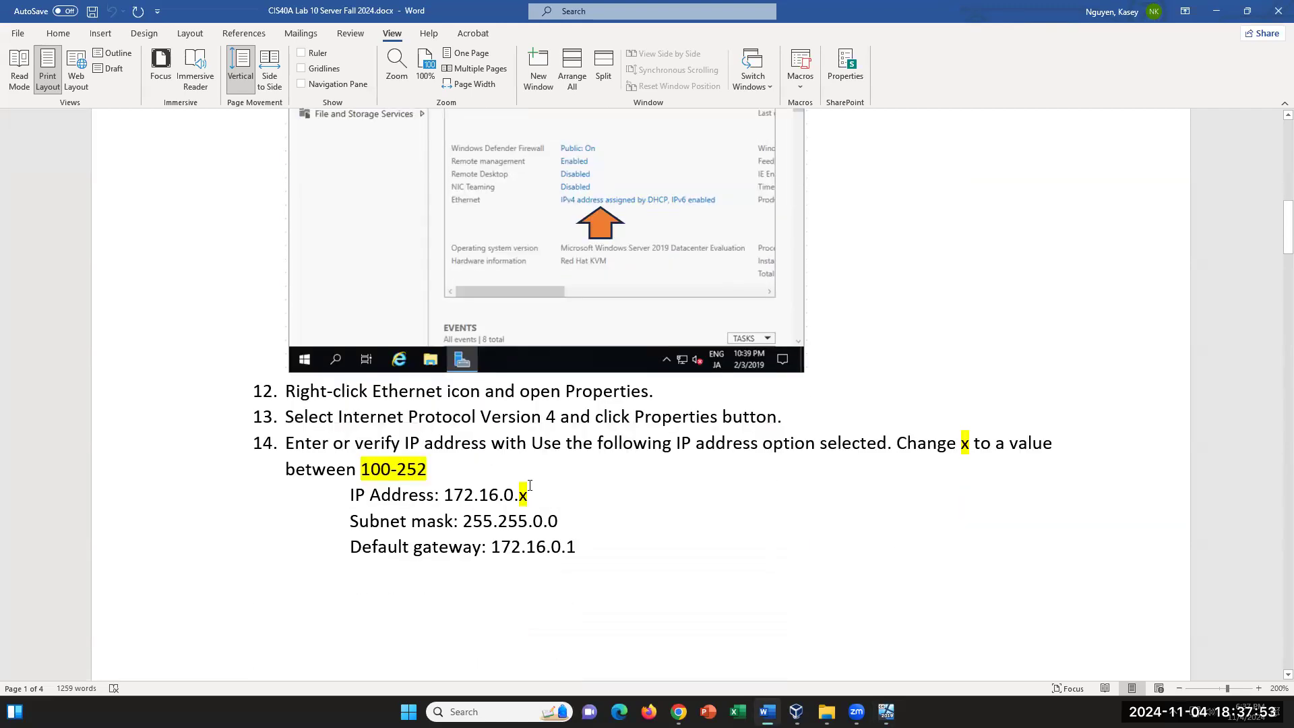
pyautogui.moveTo(443, 495); pyautogui.dragTo(565, 497)
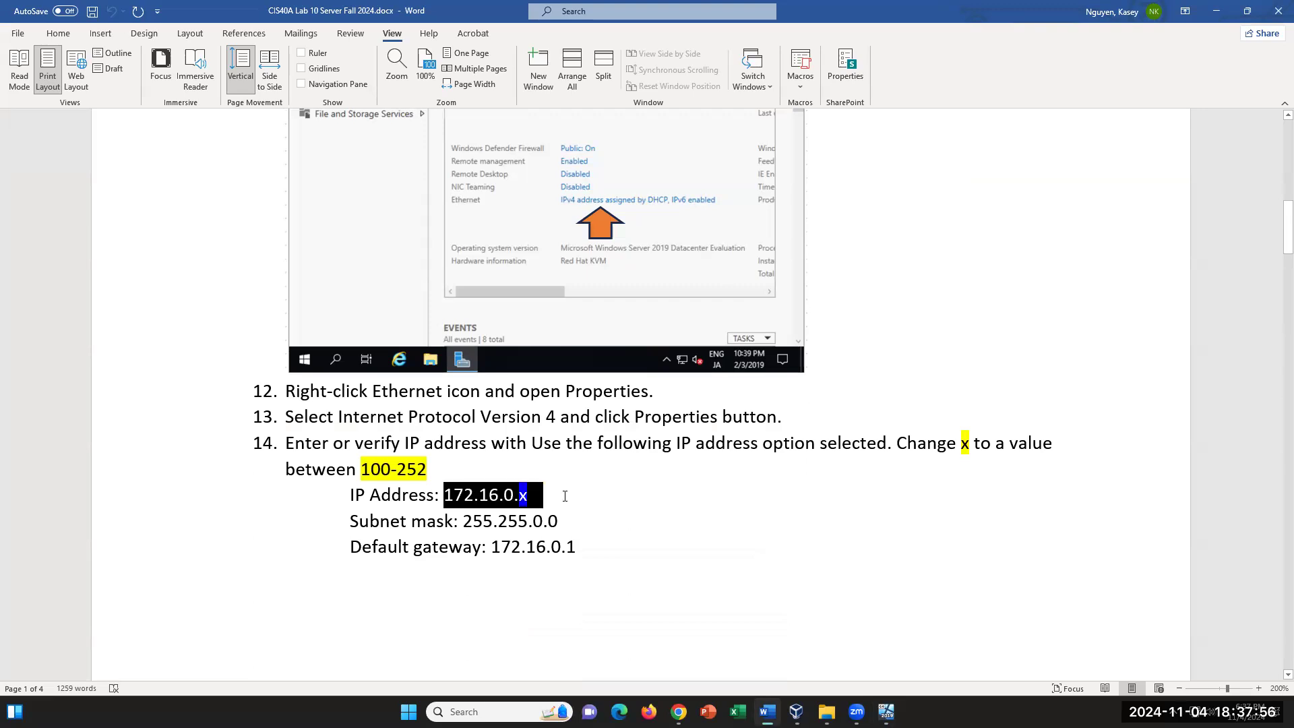
pyautogui.click(656, 553)
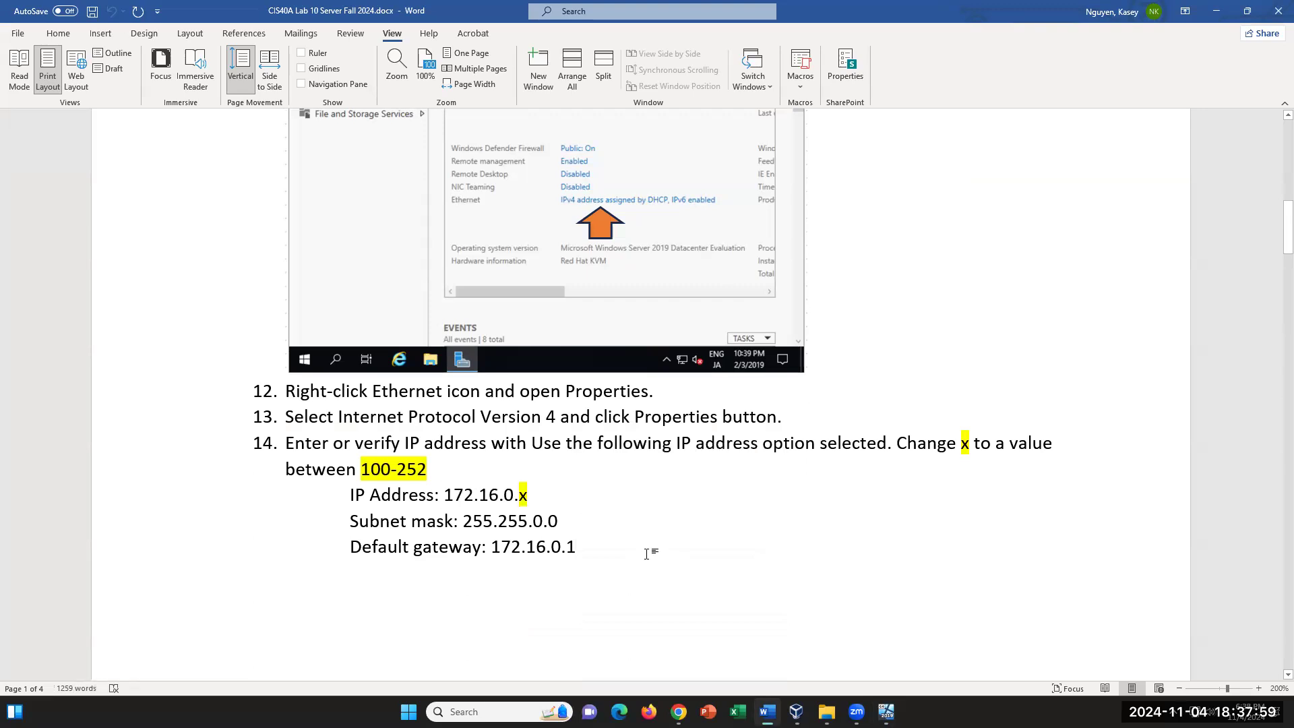
pyautogui.doubleClick(524, 497)
pyautogui.moveTo(363, 470); pyautogui.dragTo(428, 470)
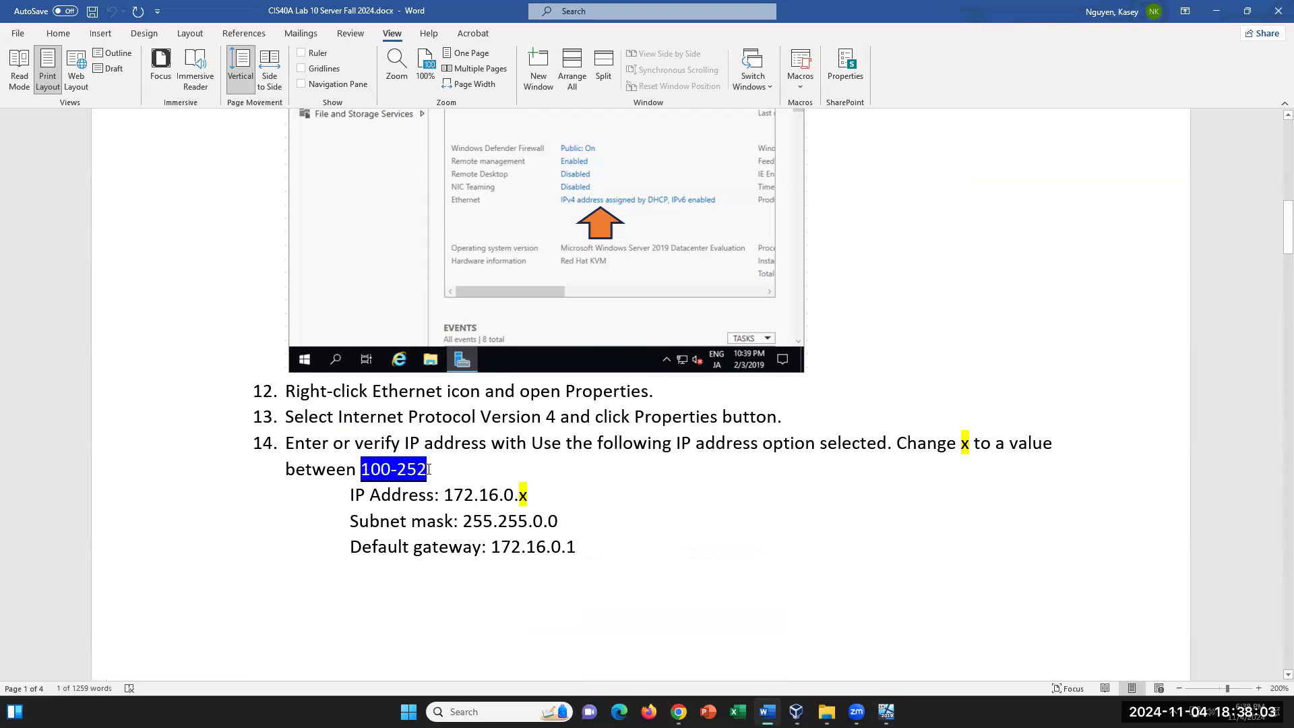
pyautogui.click(439, 475)
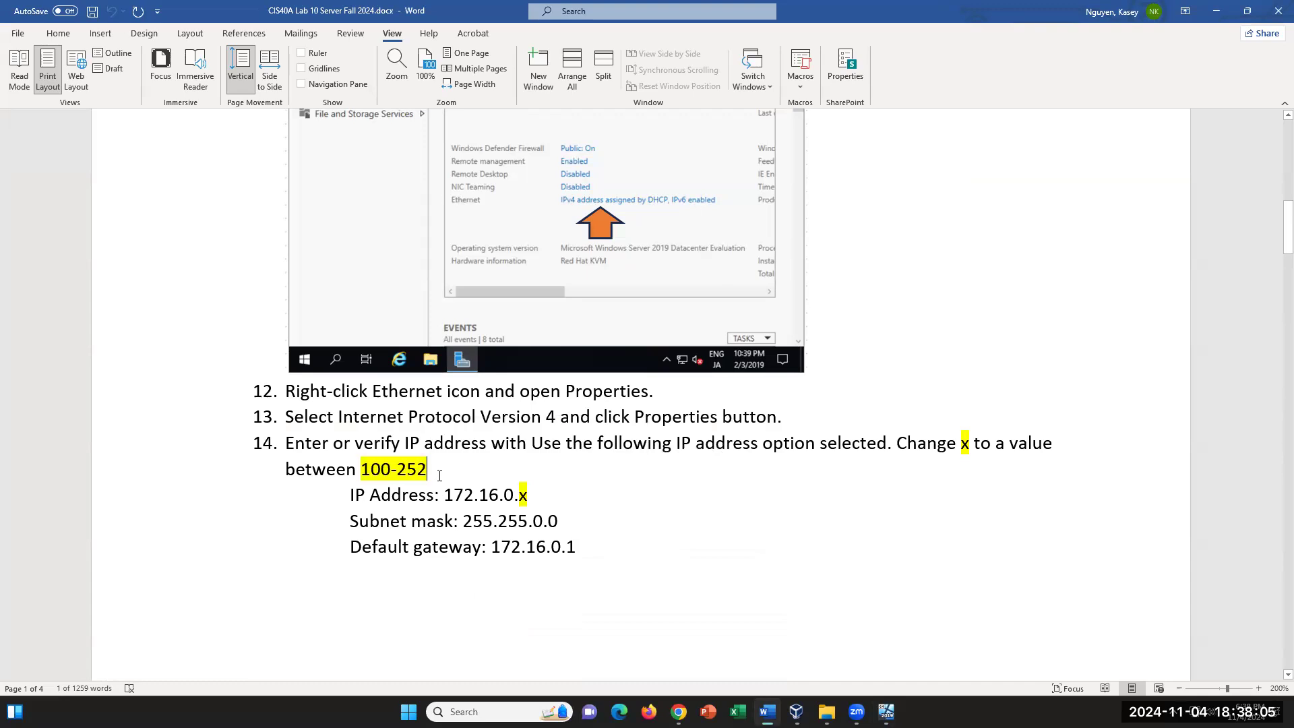
pyautogui.click(381, 470)
pyautogui.click(449, 477)
pyautogui.moveTo(535, 497); pyautogui.dragTo(518, 496)
pyautogui.moveTo(597, 545); pyautogui.dragTo(480, 539)
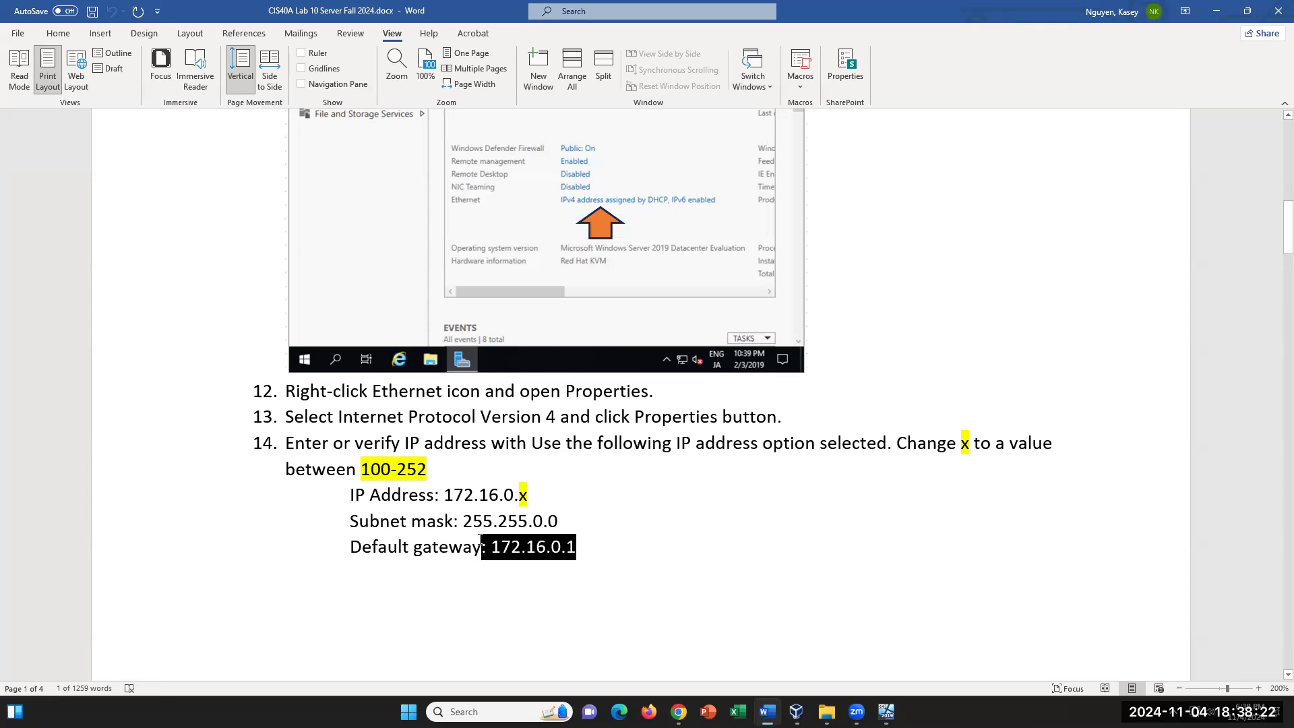
pyautogui.click(560, 548)
pyautogui.click(653, 558)
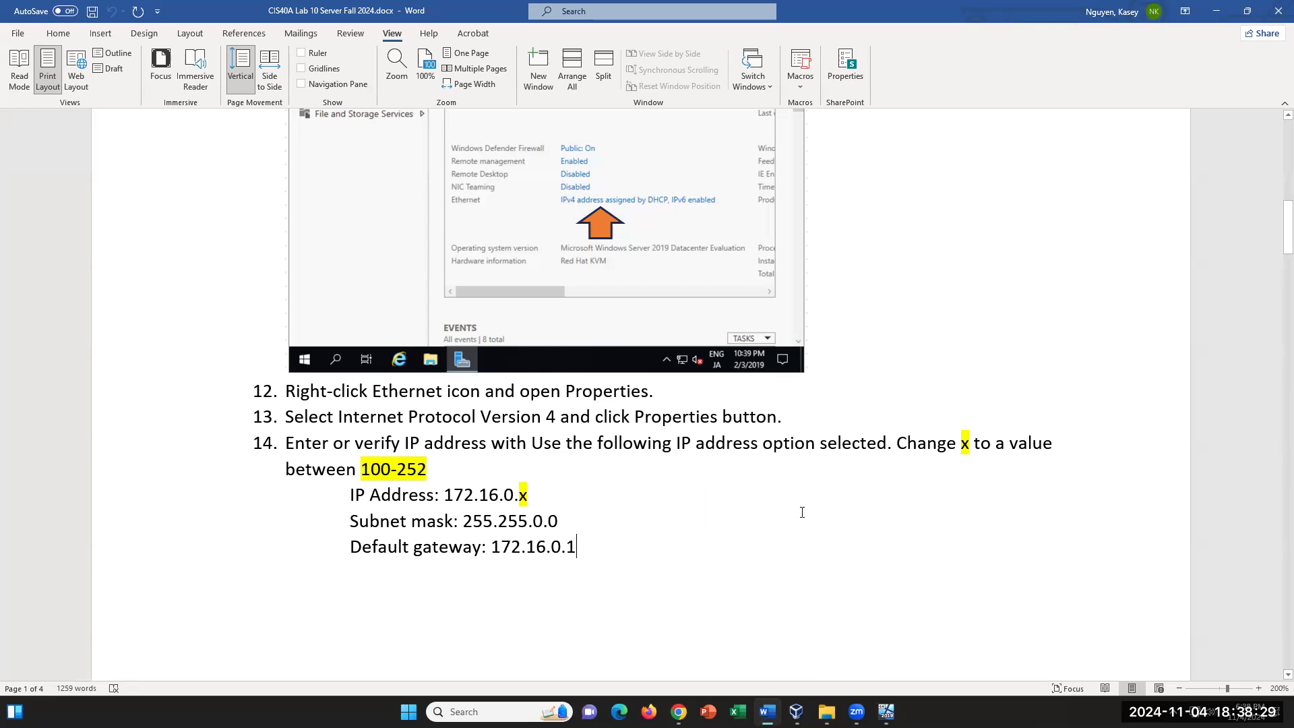
# Switch to the virtual machine, dismiss the Windows Admin Center message and show the Local Server properties in Server Manager
pyautogui.click(886, 711)
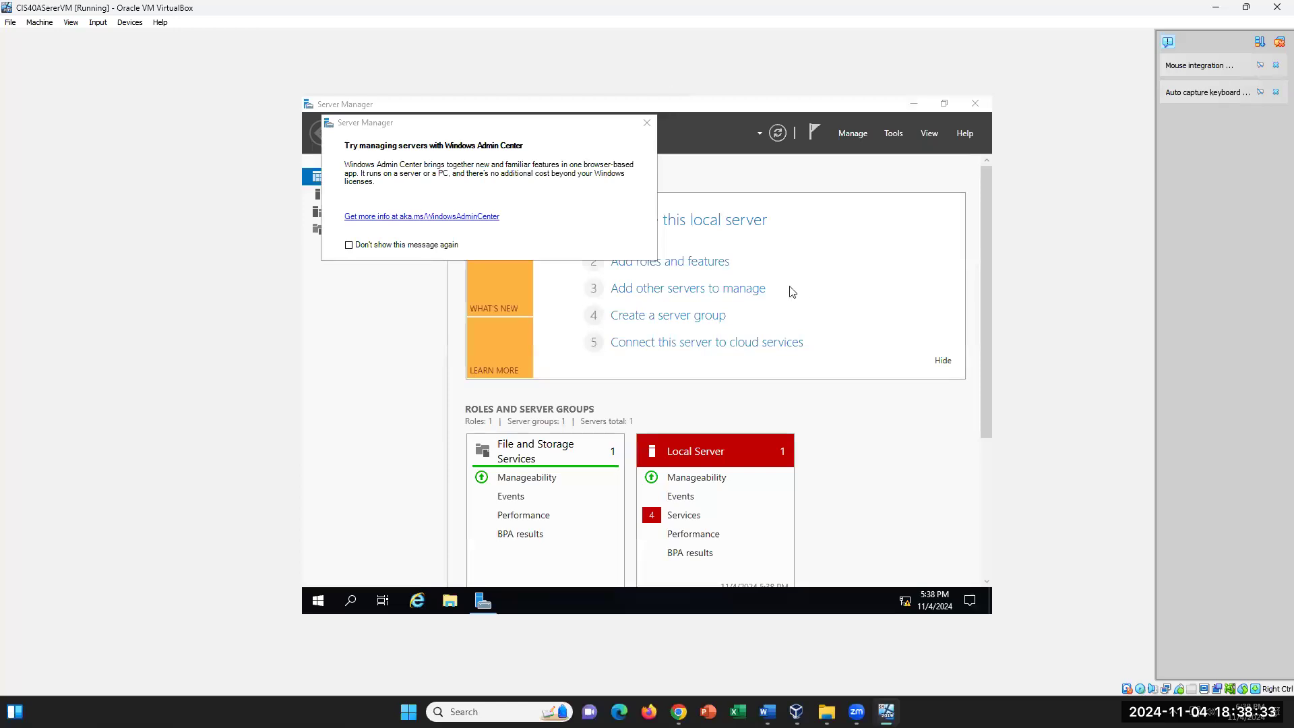
pyautogui.click(624, 103)
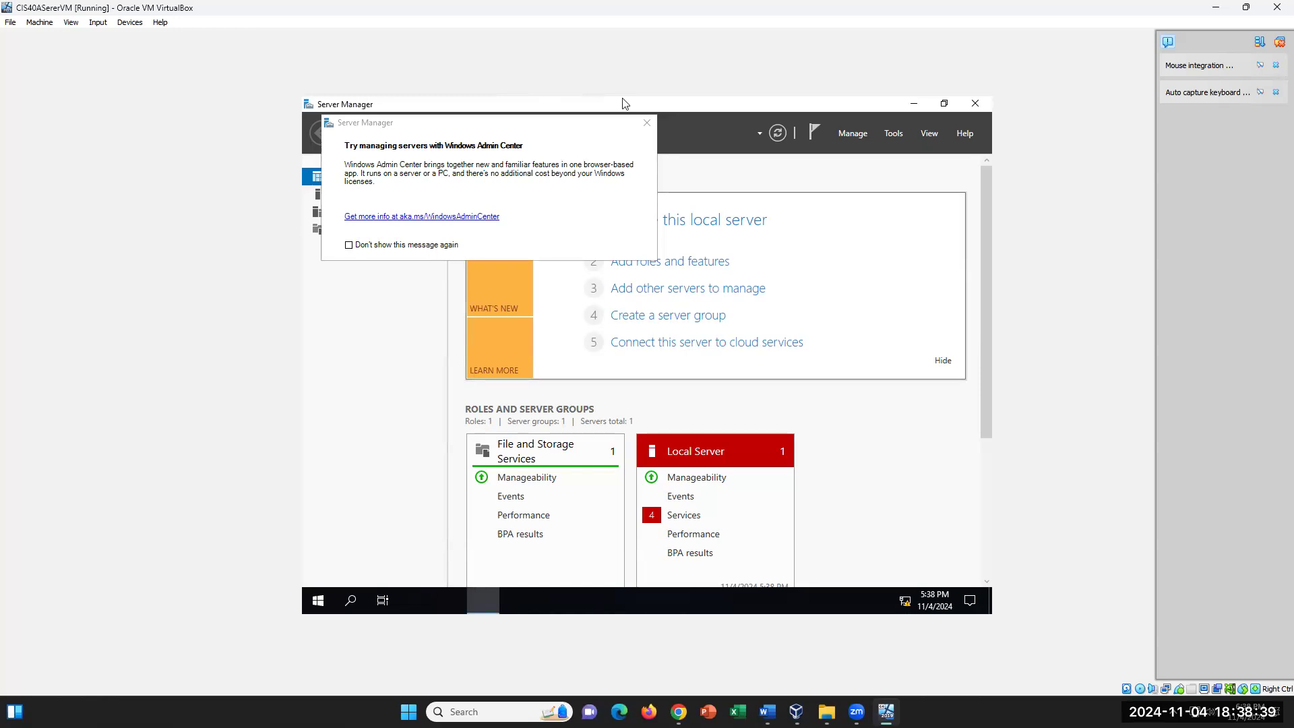
pyautogui.click(646, 124)
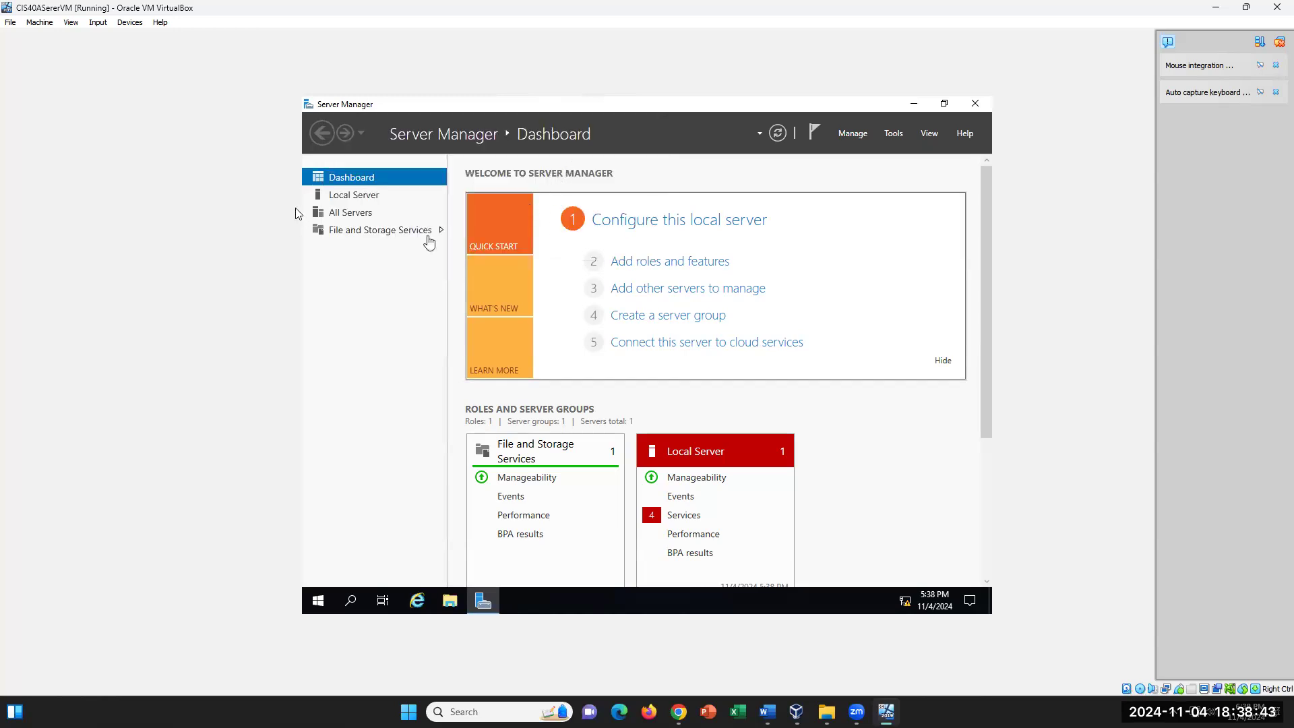
pyautogui.click(342, 197)
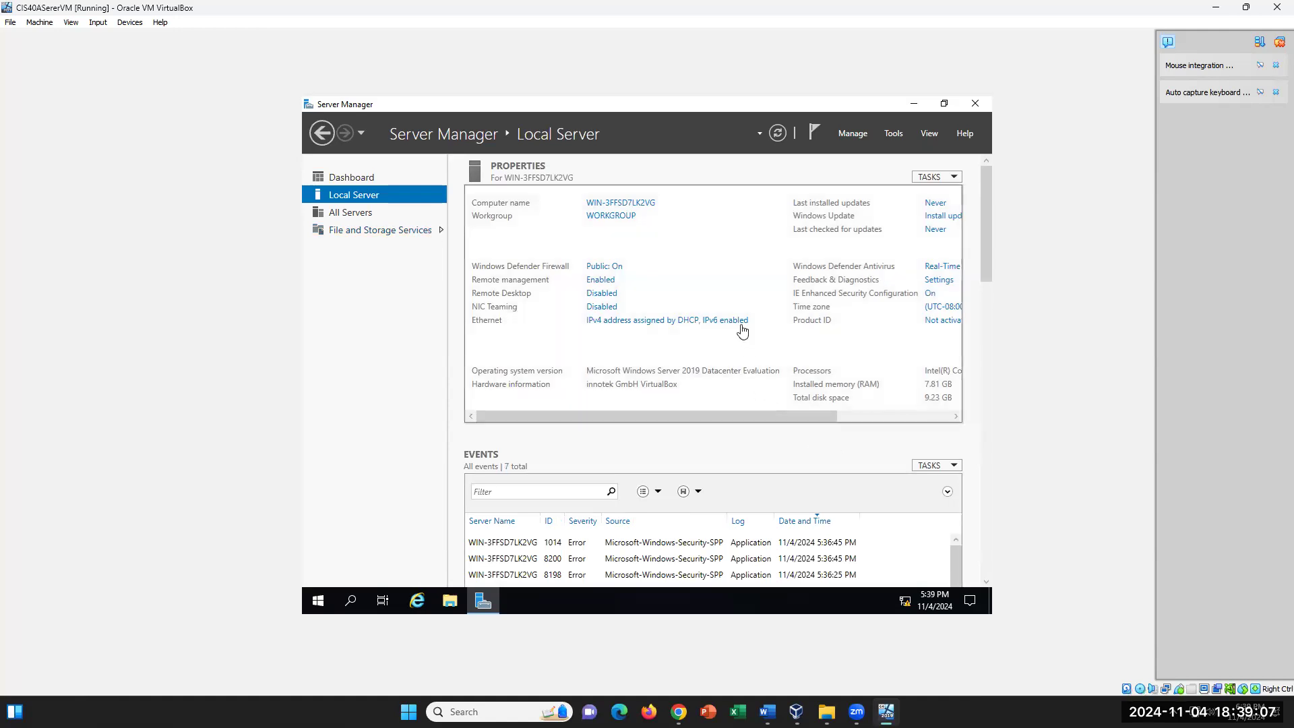
# Open the Internet Protocol Version 4 (TCP/IPv4) properties of the Ethernet connection from the local server's Ethernet setting
pyautogui.click(682, 321)
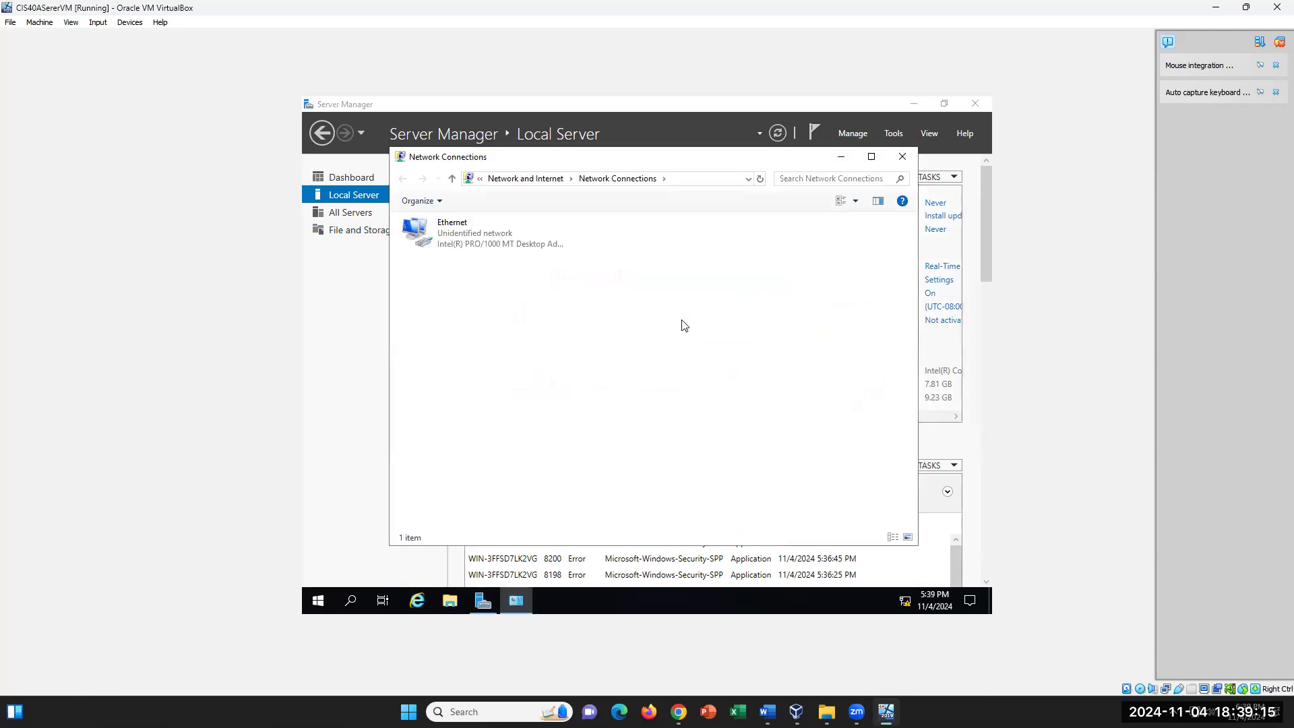
pyautogui.click(421, 232)
pyautogui.click(444, 237)
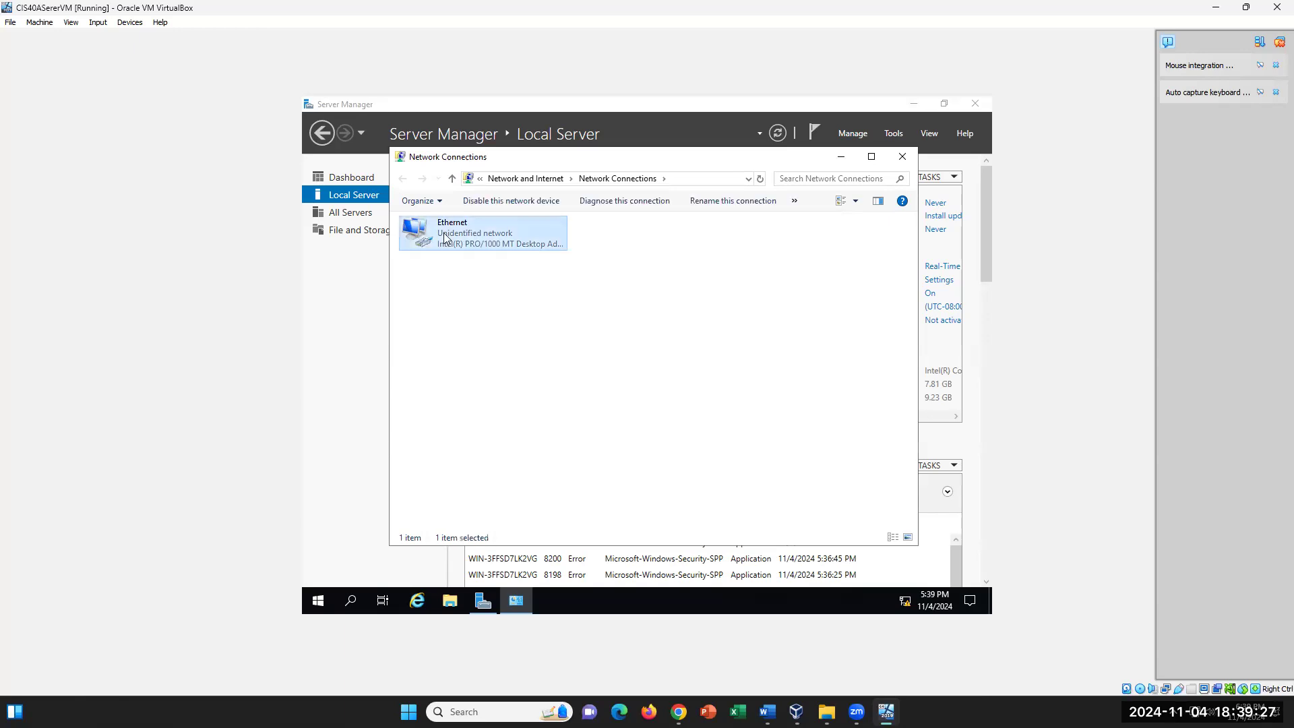
pyautogui.doubleClick(444, 237)
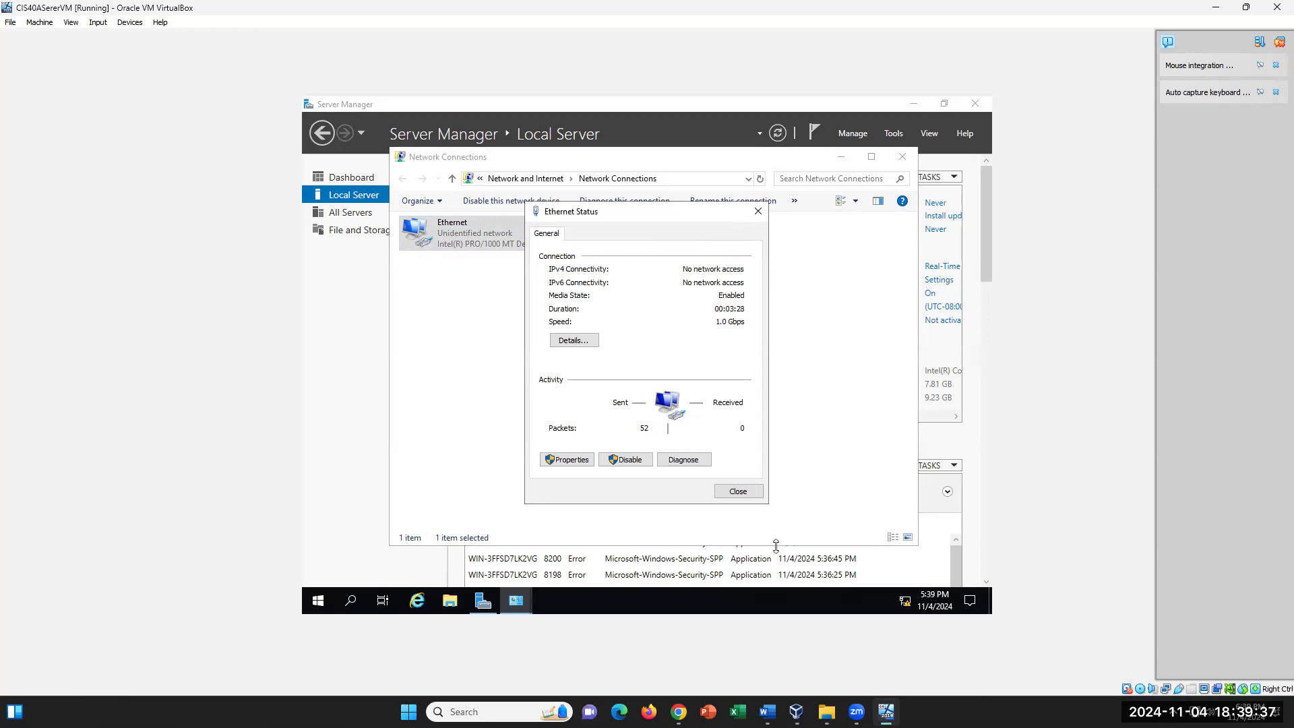
pyautogui.click(571, 460)
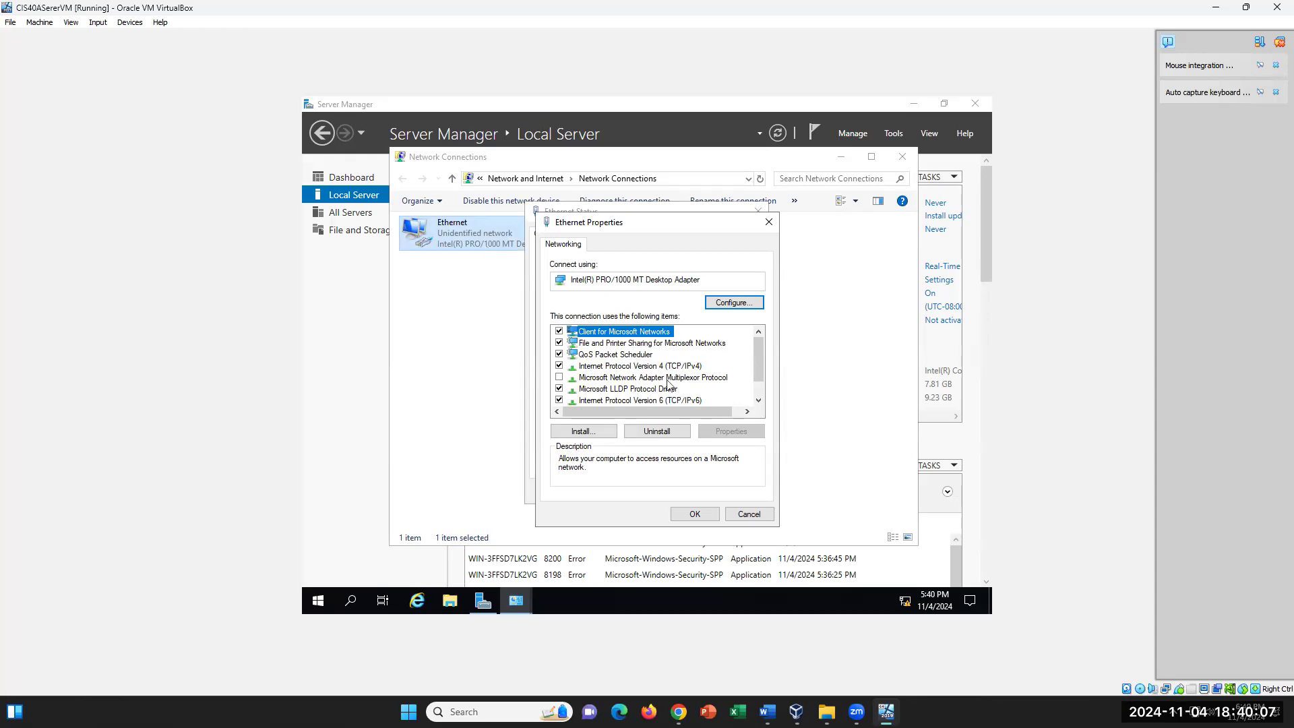
pyautogui.click(635, 368)
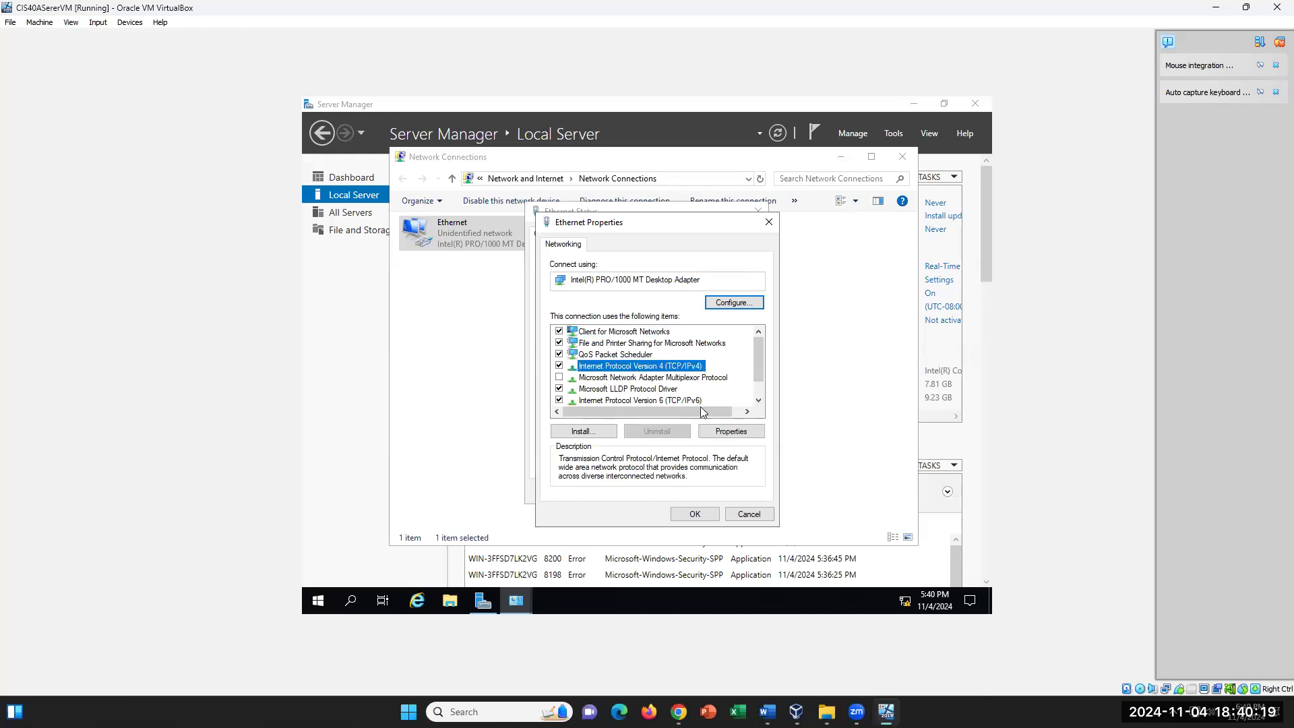
pyautogui.click(733, 432)
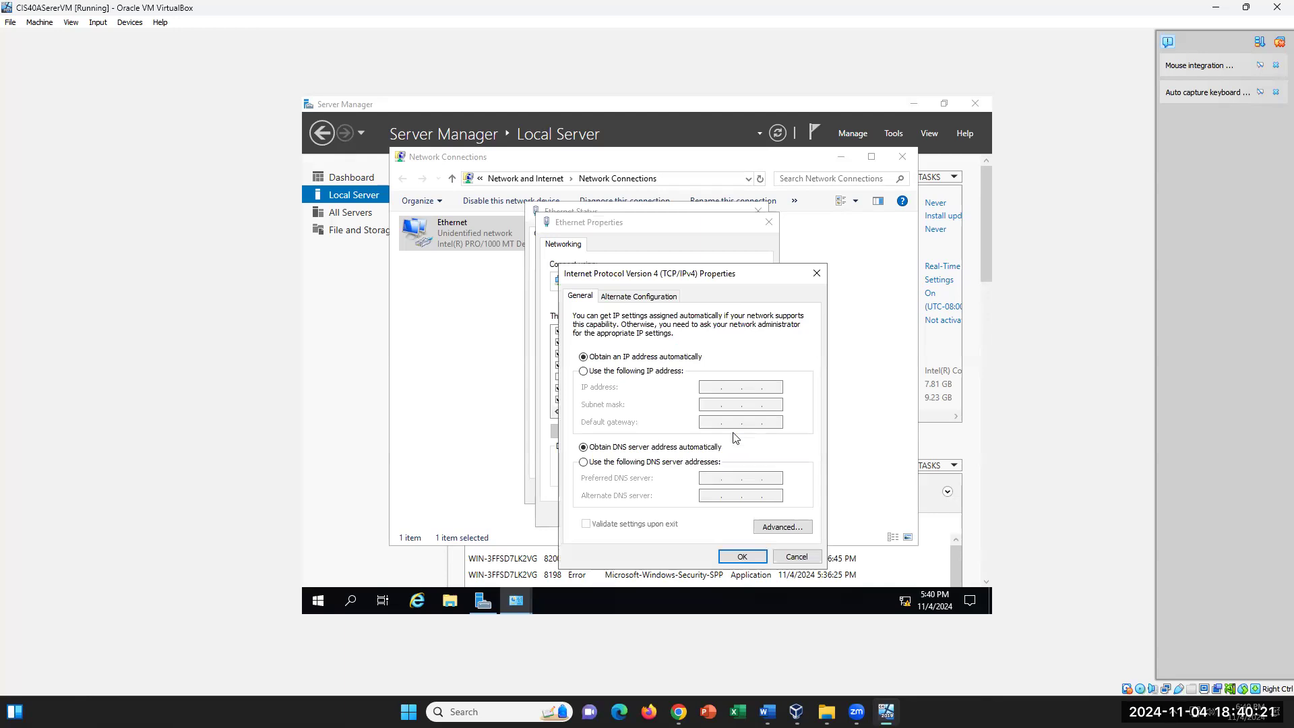
# Enable the Use the following IP address option and set the IP address to 172.16.0.127
pyautogui.click(584, 370)
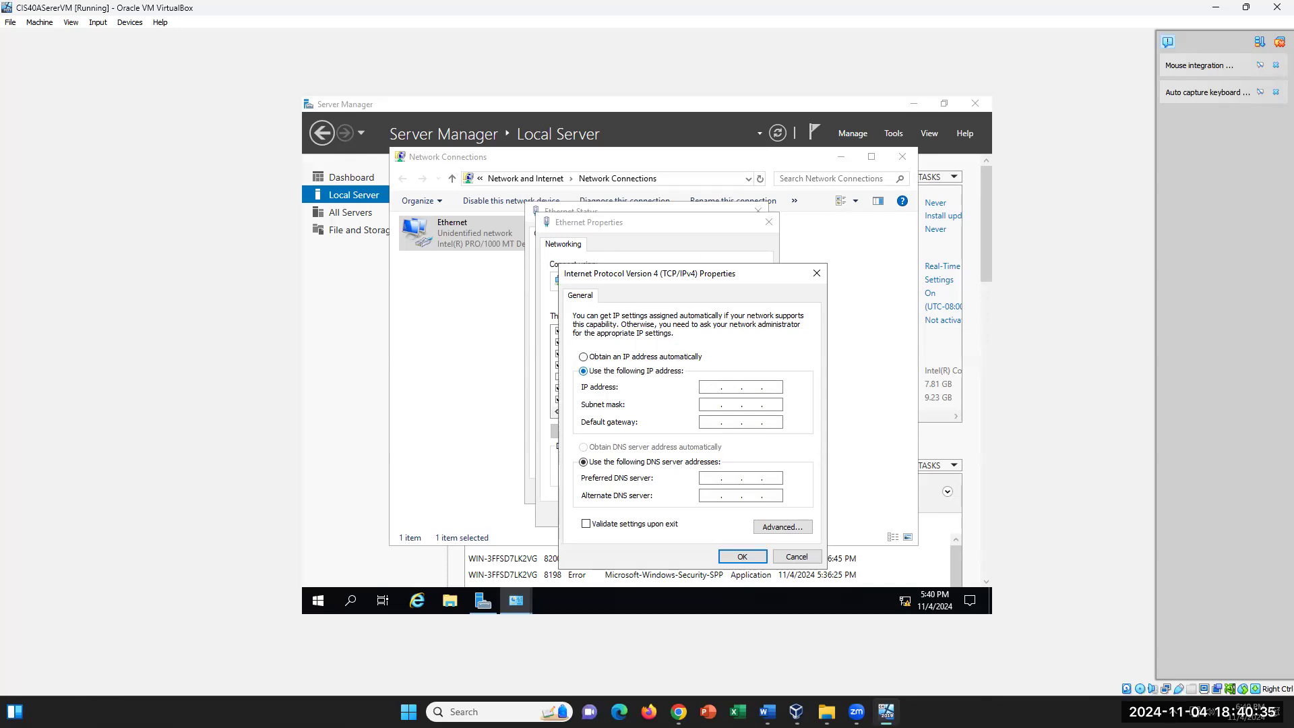
pyautogui.write('172 . . .')
pyautogui.click(767, 712)
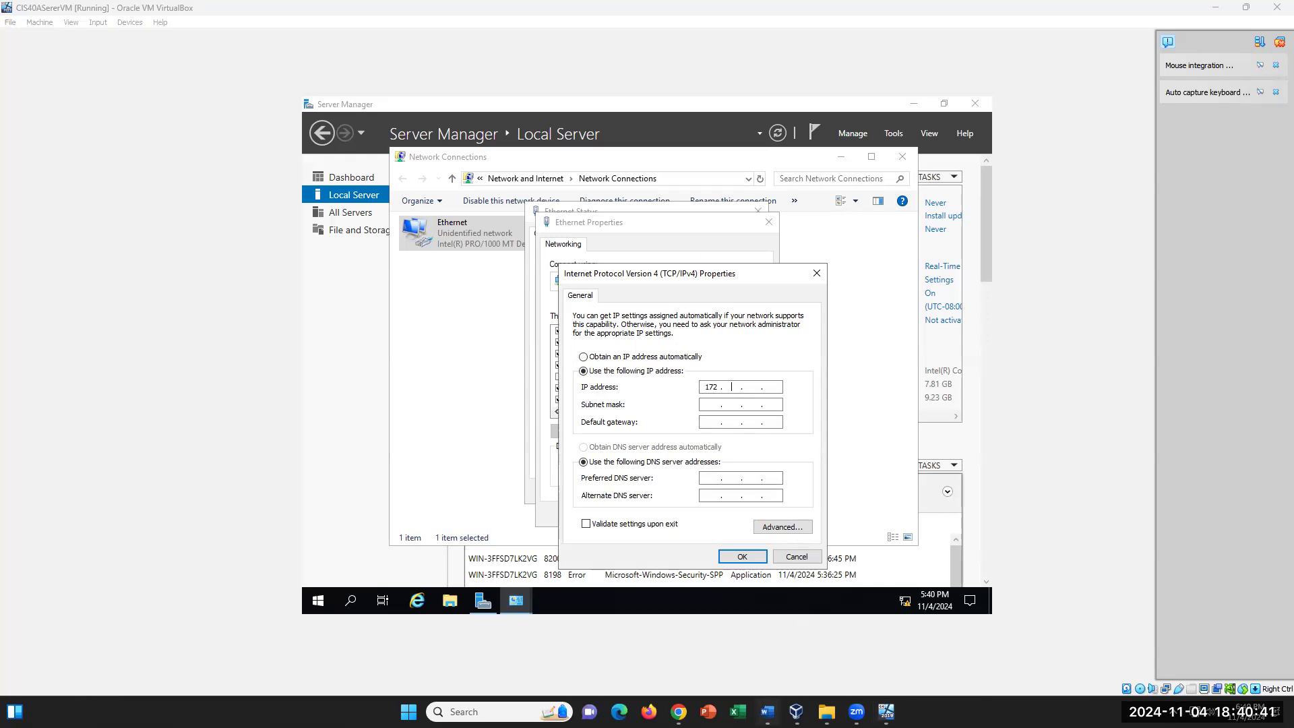
pyautogui.click(767, 712)
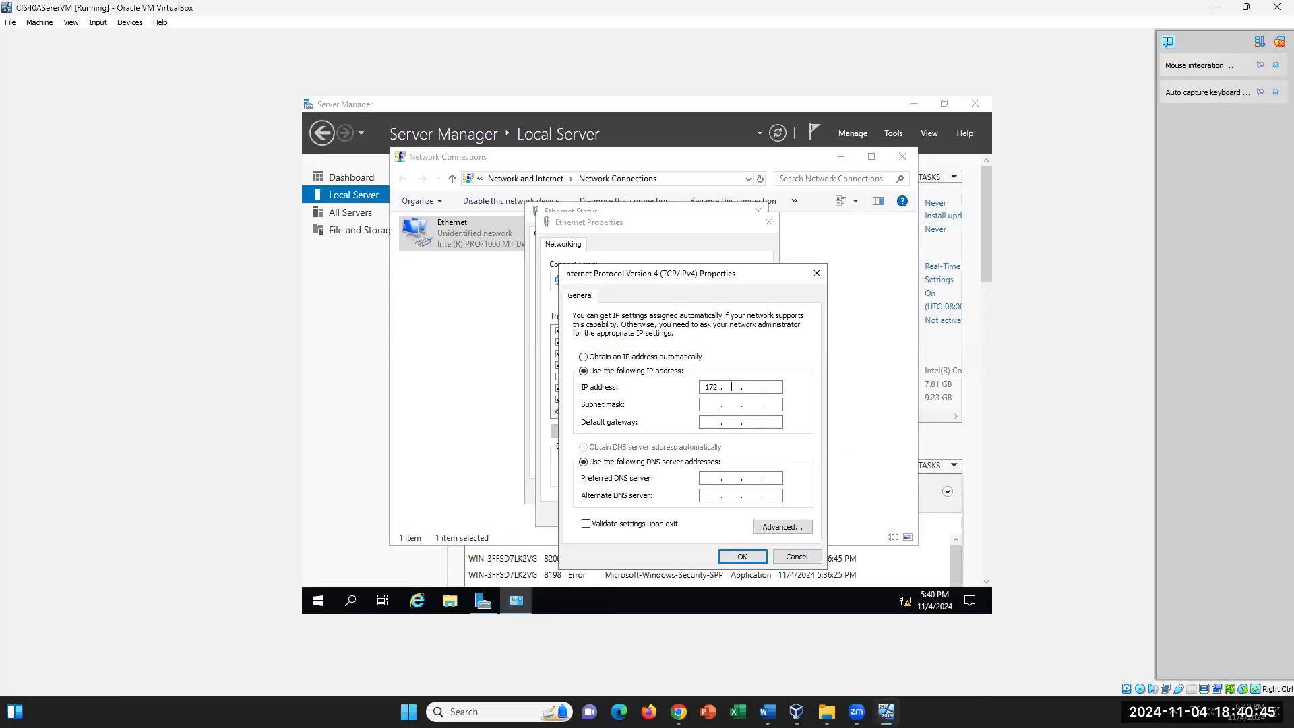
pyautogui.write('16')
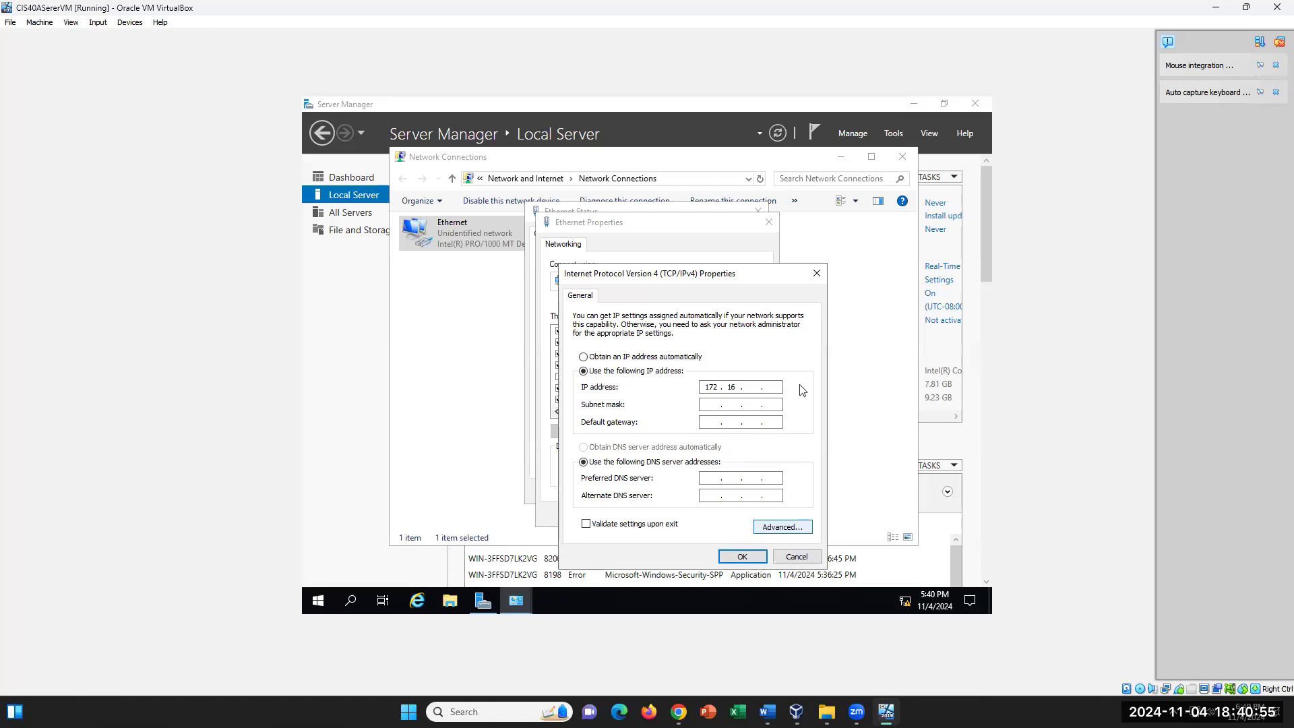
pyautogui.click(767, 390)
pyautogui.write('0.127')
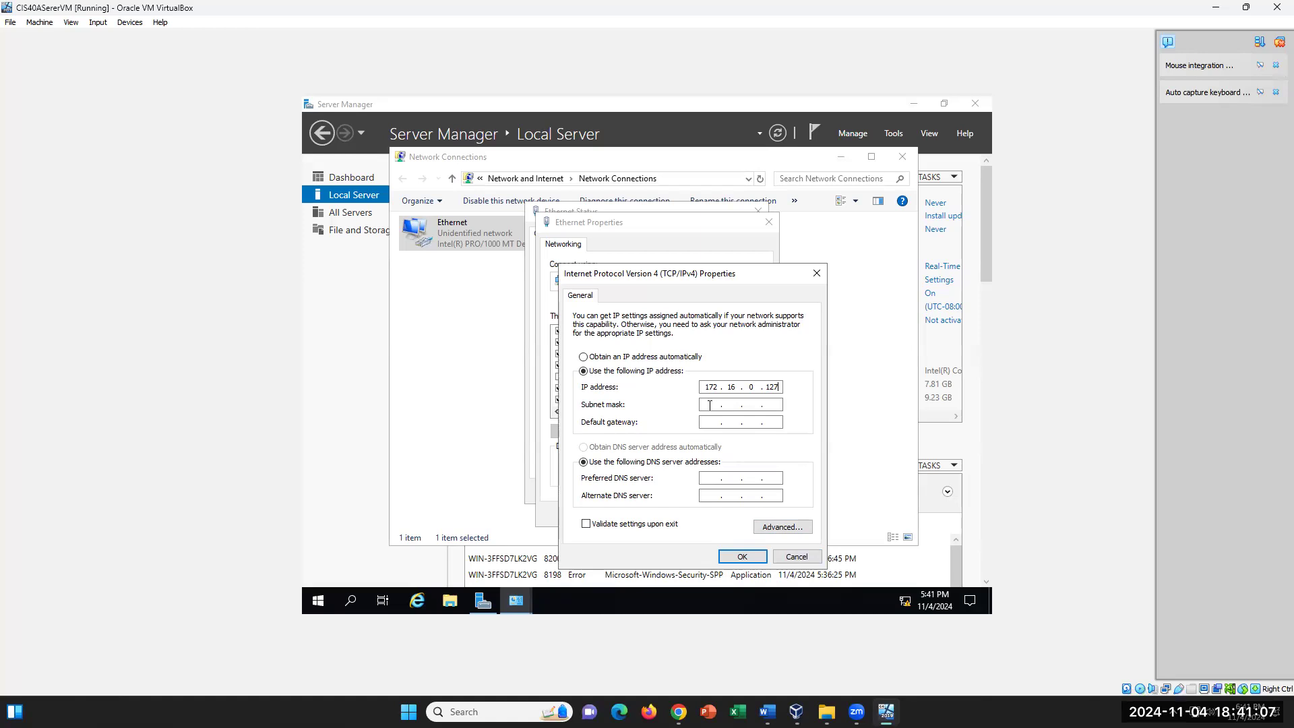
# Fill in the subnet mask, set the default gateway to 172.16.0.1 and preferred DNS server to 172.16.0.127, and confirm the IPv4 settings
pyautogui.click(709, 405)
pyautogui.write('172 . 16 . 0 . 1')
pyautogui.click(707, 477)
pyautogui.write('172')
pyautogui.write('16.0.127')
pyautogui.click(737, 559)
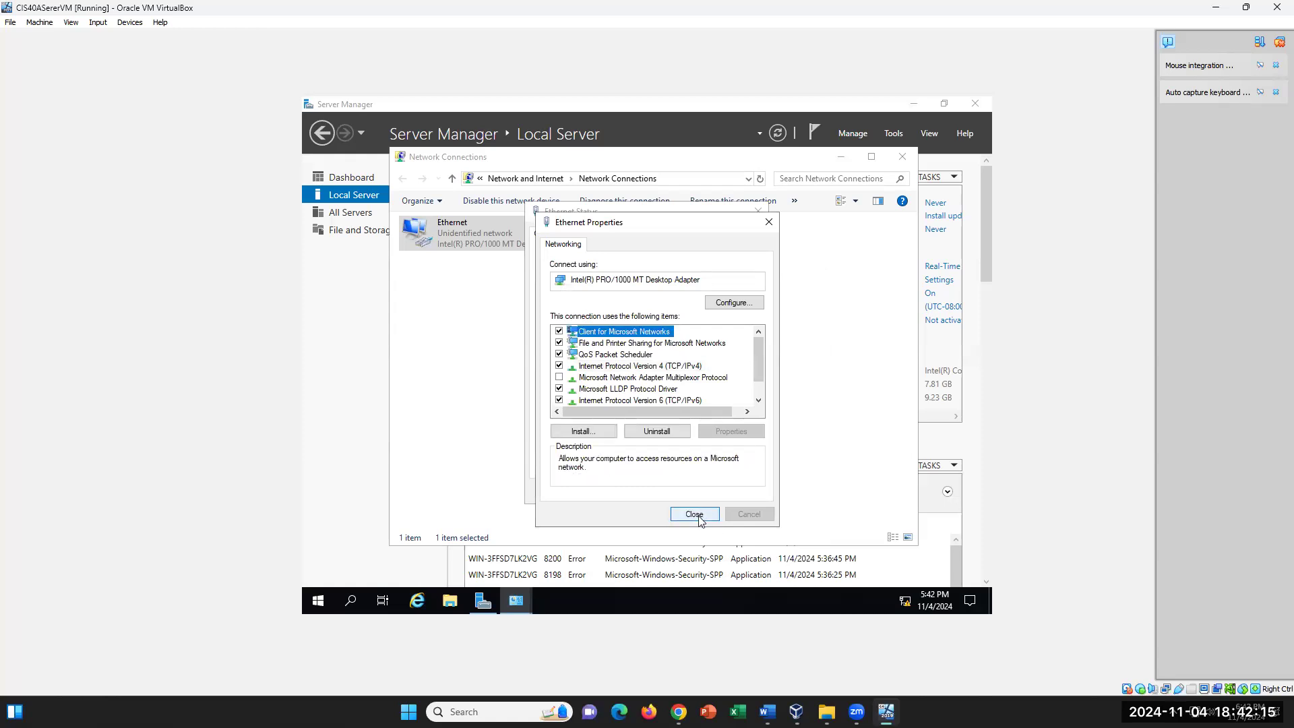
# Close the Ethernet properties, Ethernet status and Network Connections windows to return to Server Manager
pyautogui.click(694, 514)
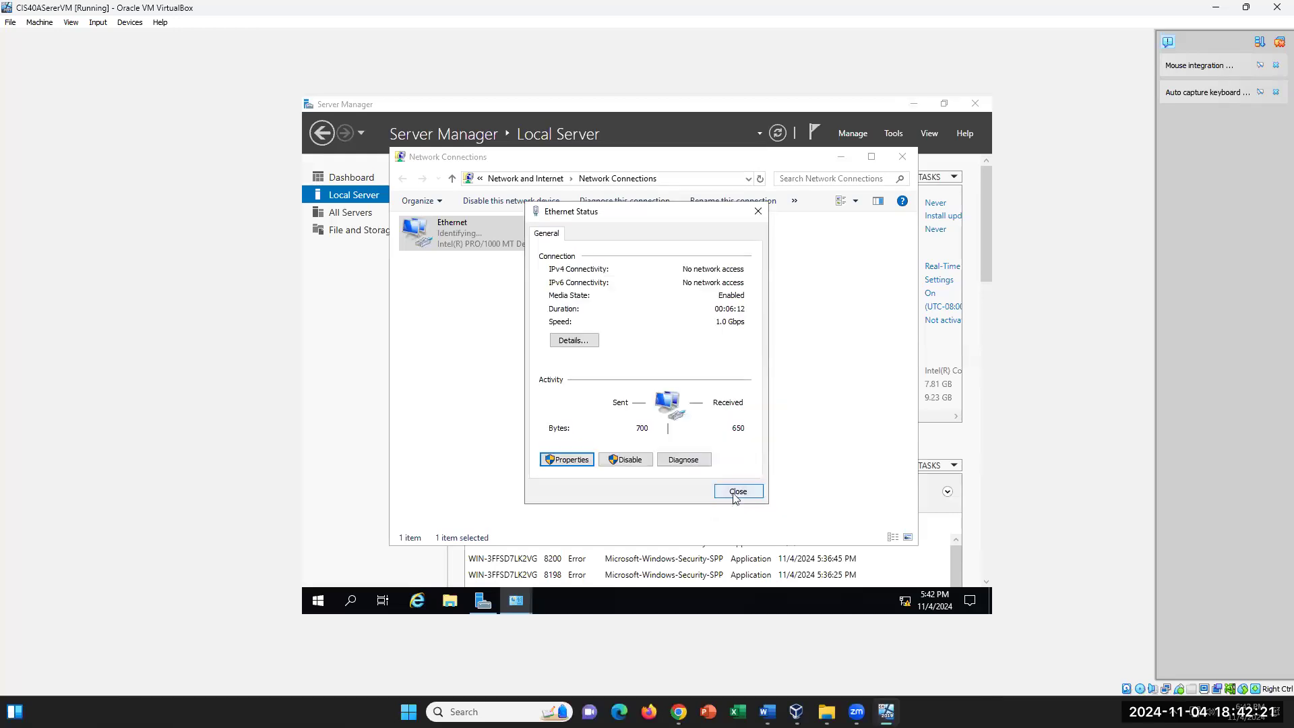
pyautogui.click(737, 491)
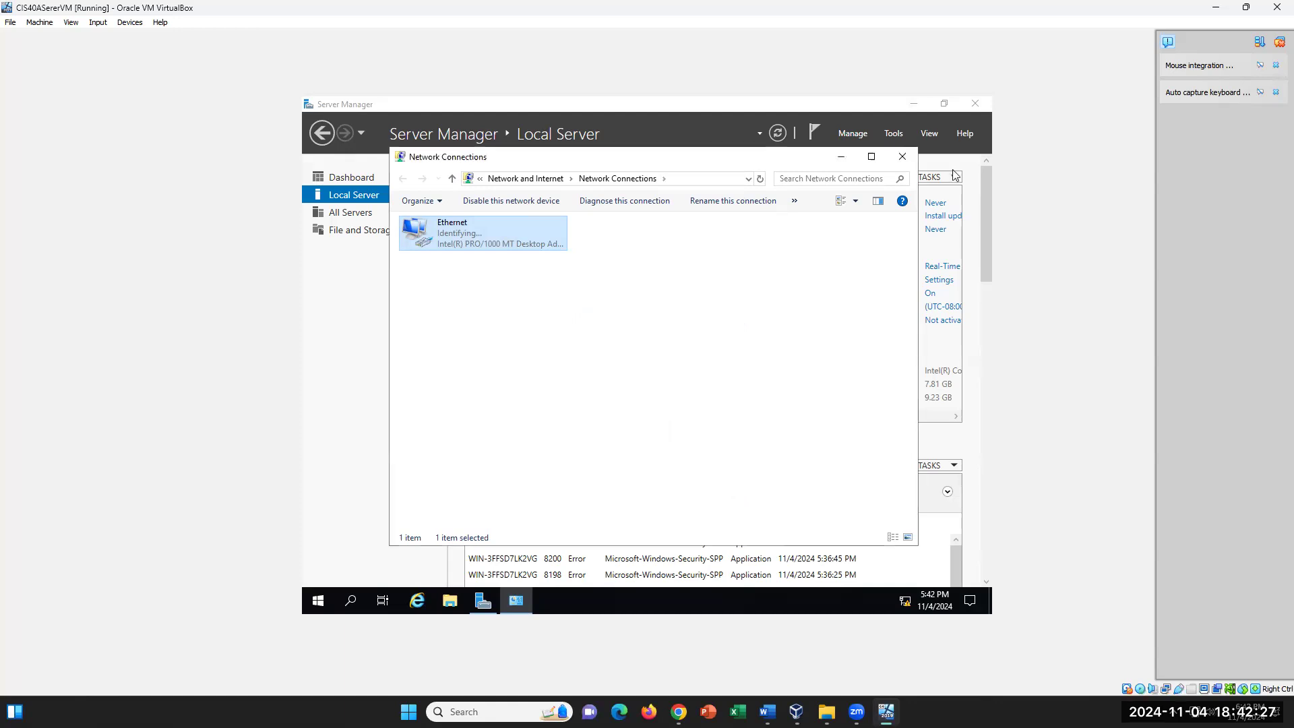
pyautogui.click(902, 158)
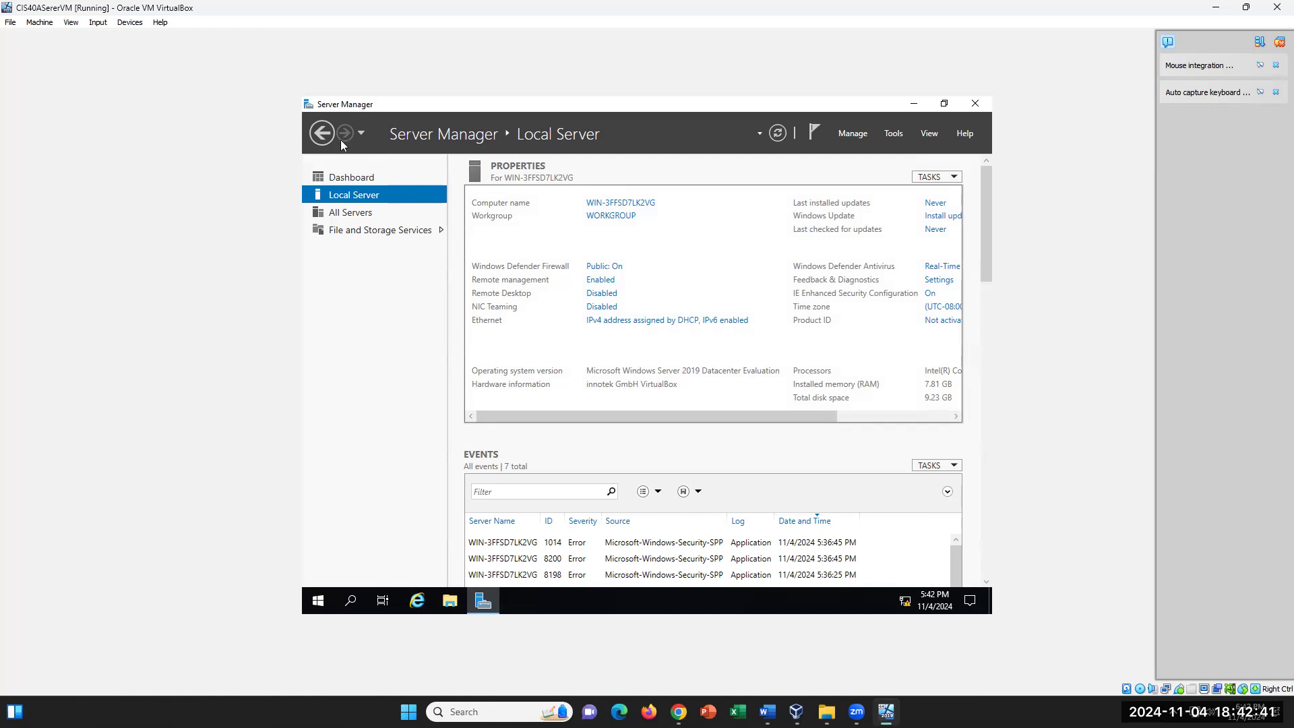
# Switch to the Word lab document and review the static IP instructions, including the allowed range for x, and the DNS server address step
pyautogui.click(768, 712)
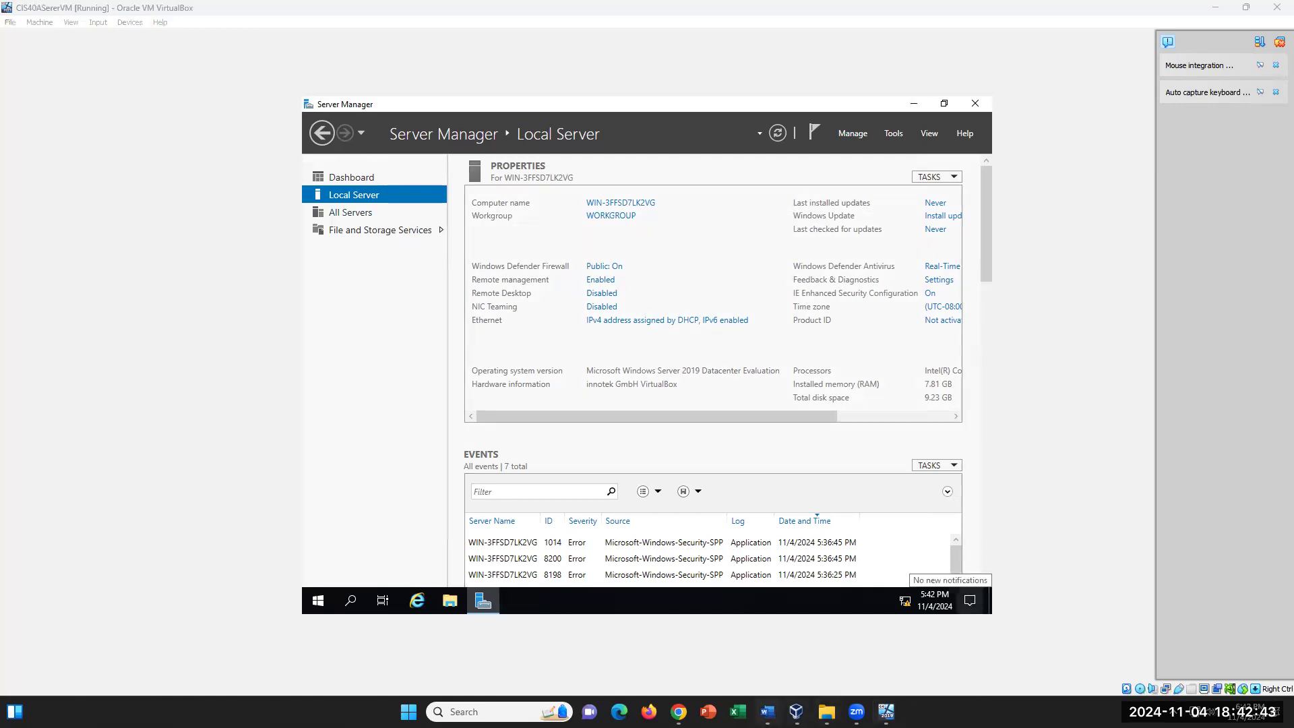
pyautogui.scroll(-2, 807, 525)
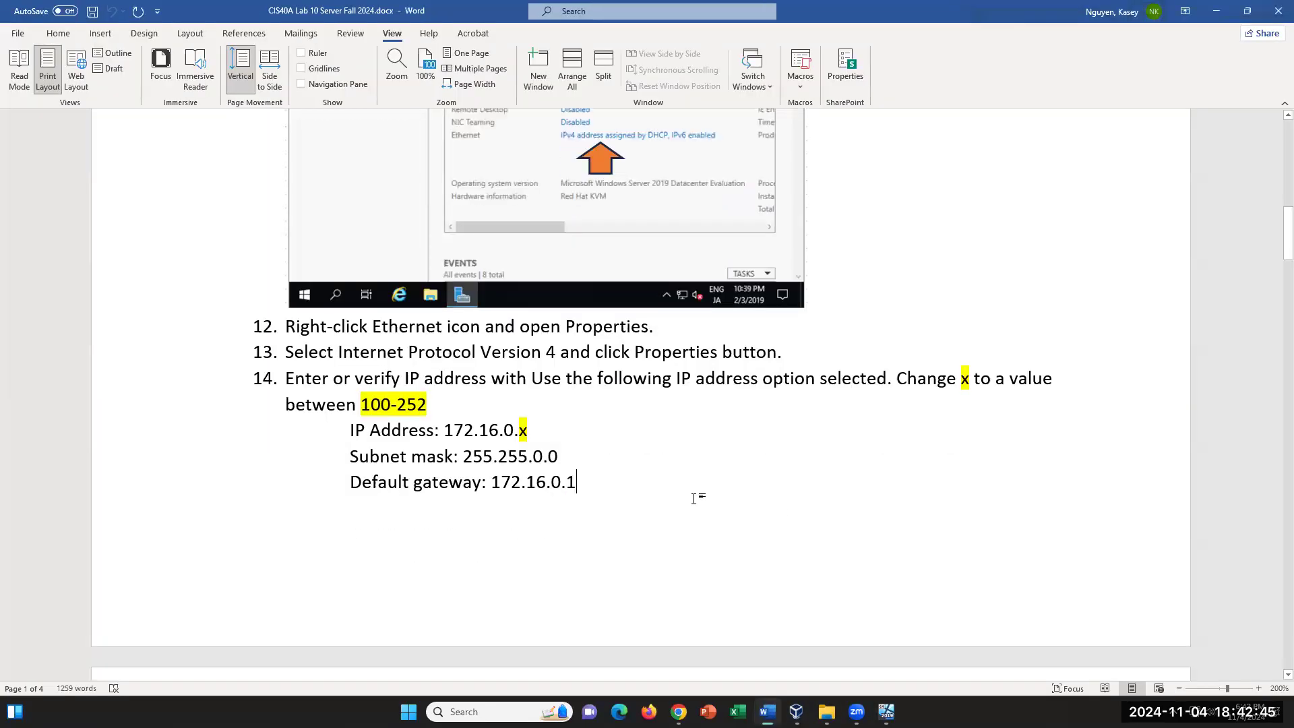
pyautogui.click(523, 431)
pyautogui.doubleClick(523, 431)
pyautogui.click(543, 440)
pyautogui.moveTo(430, 407); pyautogui.dragTo(364, 405)
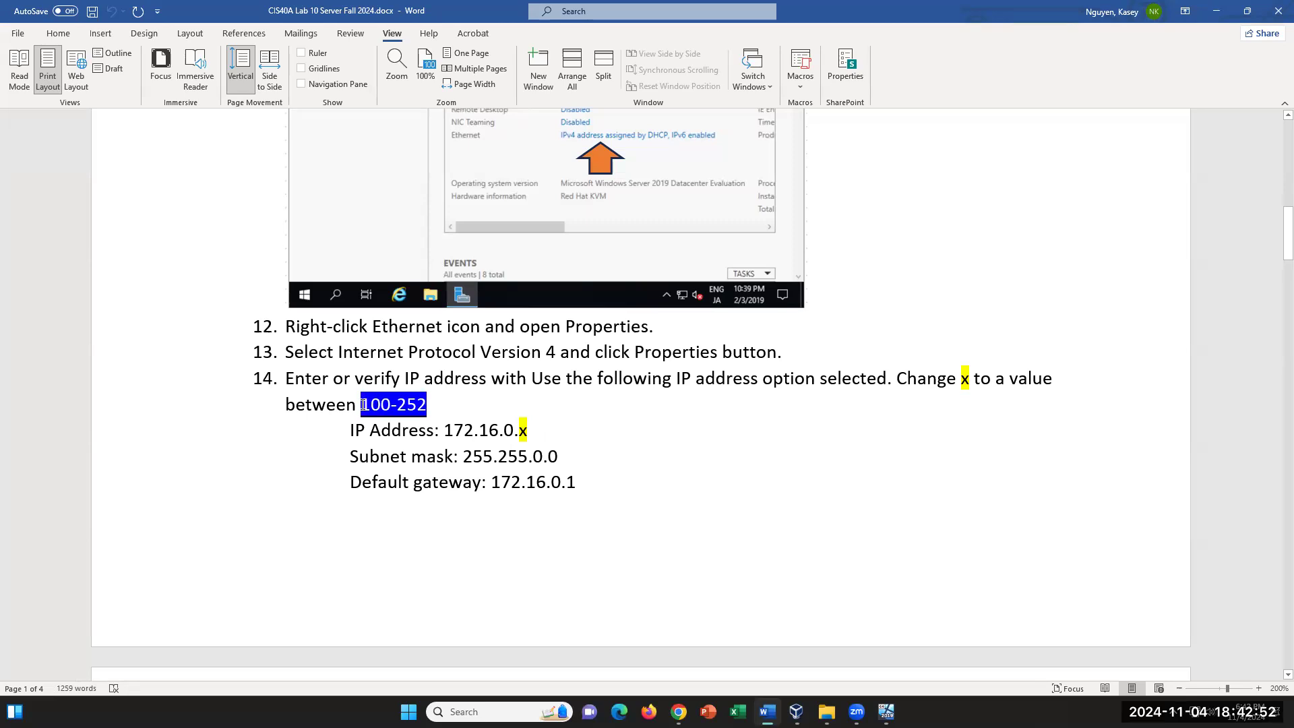
pyautogui.click(562, 432)
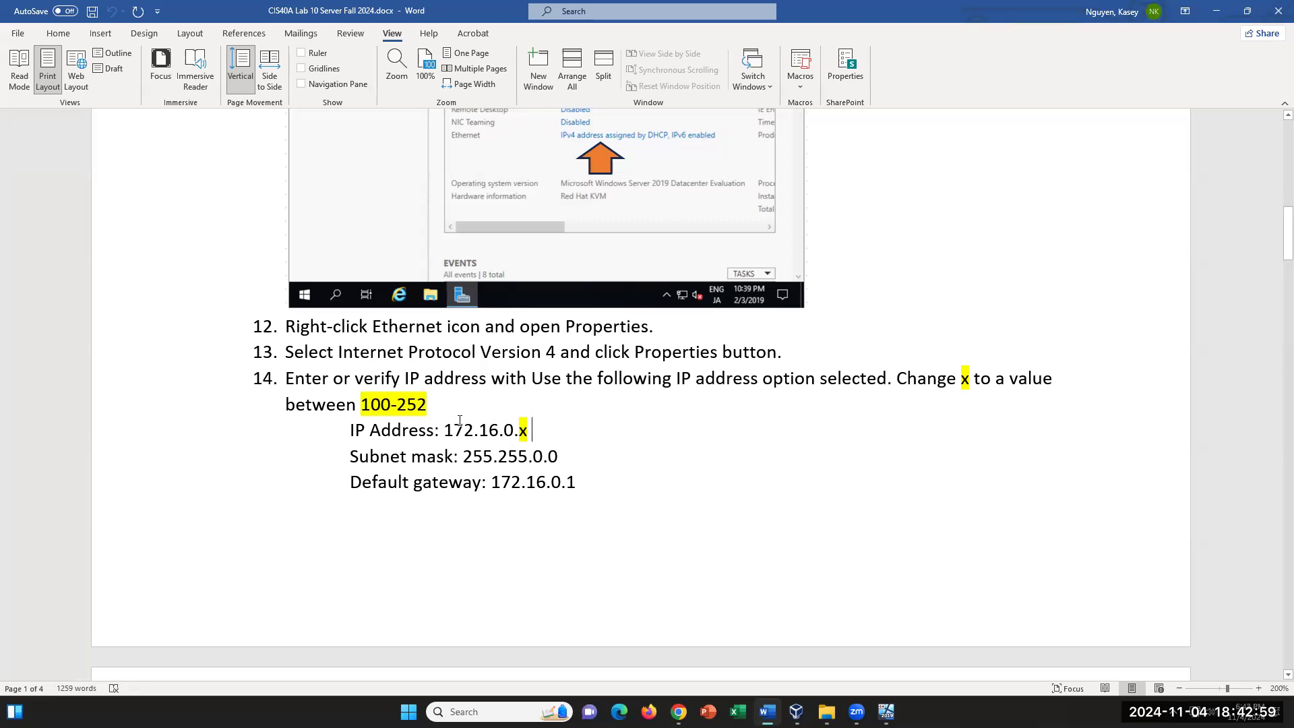
pyautogui.moveTo(435, 409); pyautogui.dragTo(361, 409)
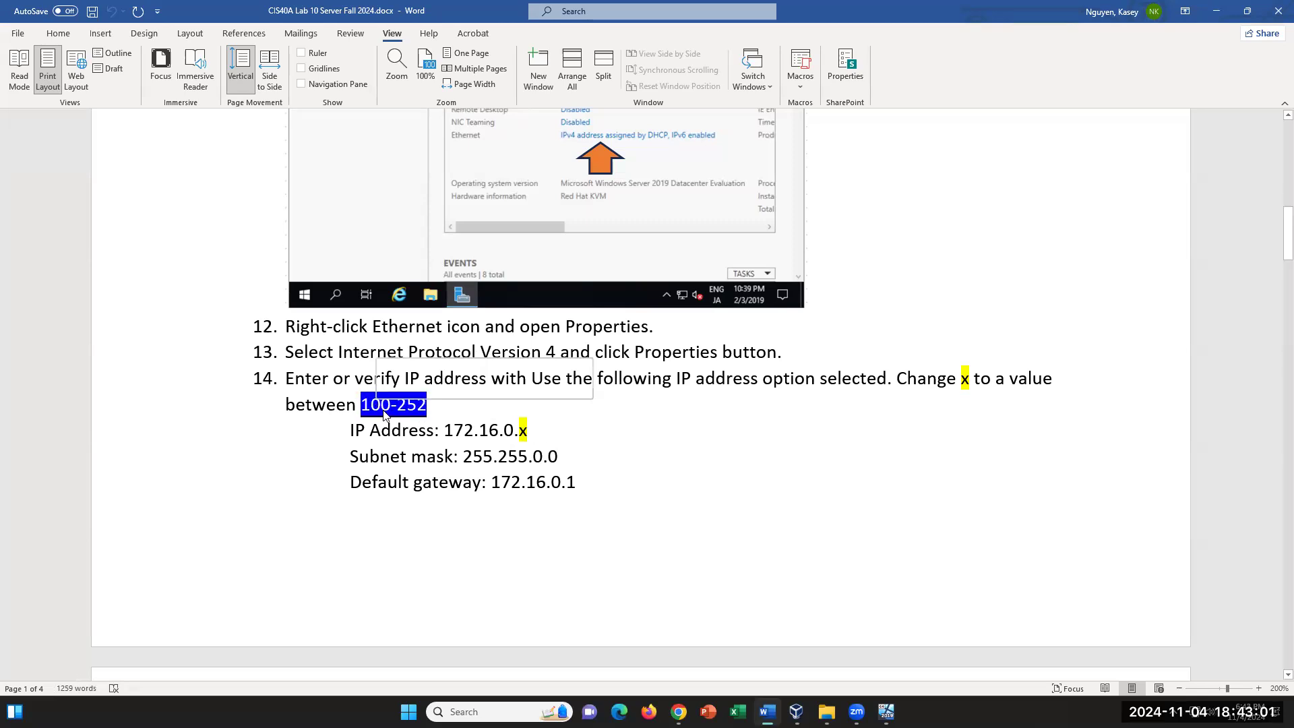
pyautogui.click(570, 432)
pyautogui.moveTo(585, 483); pyautogui.dragTo(494, 456)
pyautogui.scroll(-8, 596, 485)
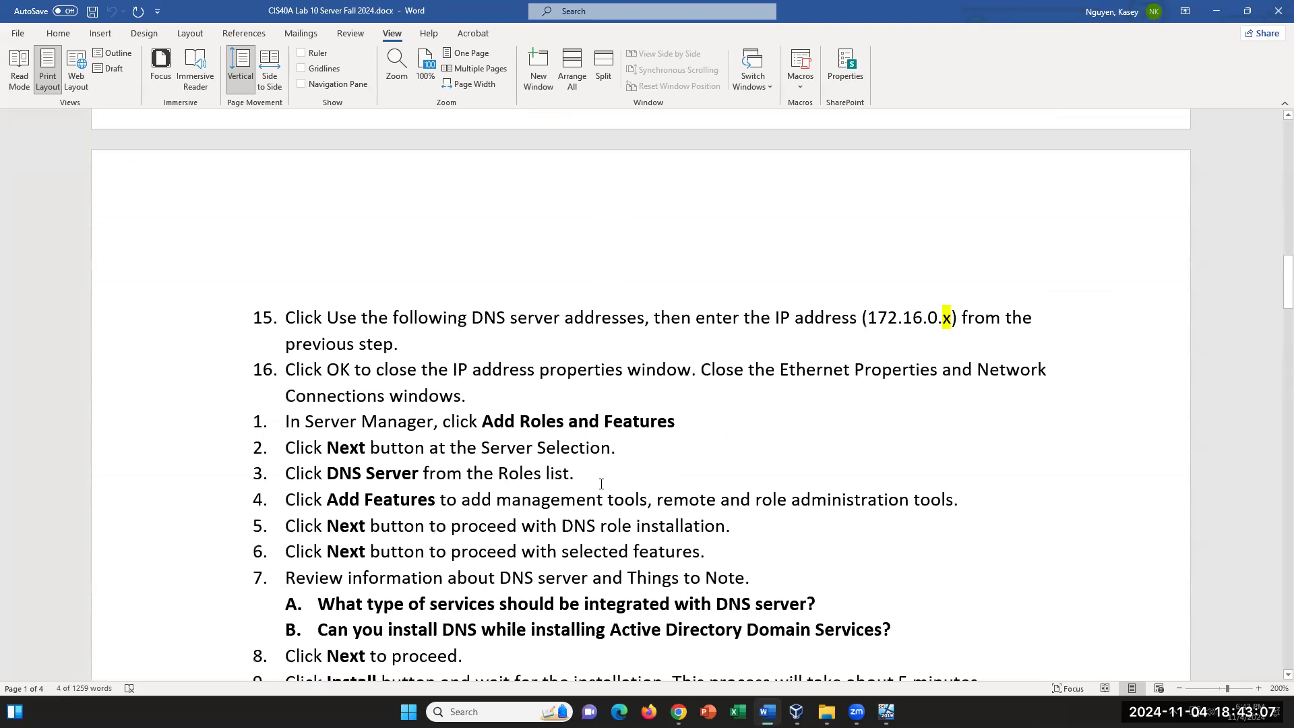
# Return to the VirtualBox virtual machine and start the Add Roles and Features Wizard from the Server Manager dashboard
pyautogui.click(887, 711)
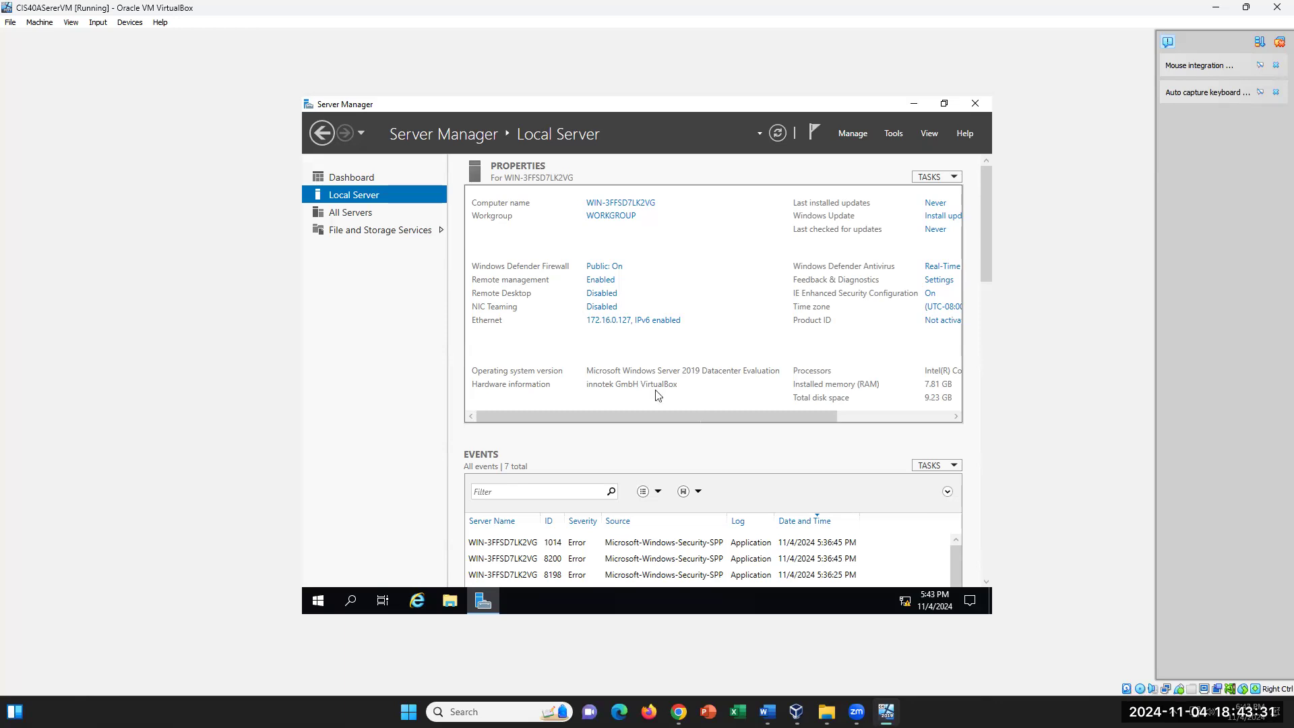
pyautogui.click(356, 177)
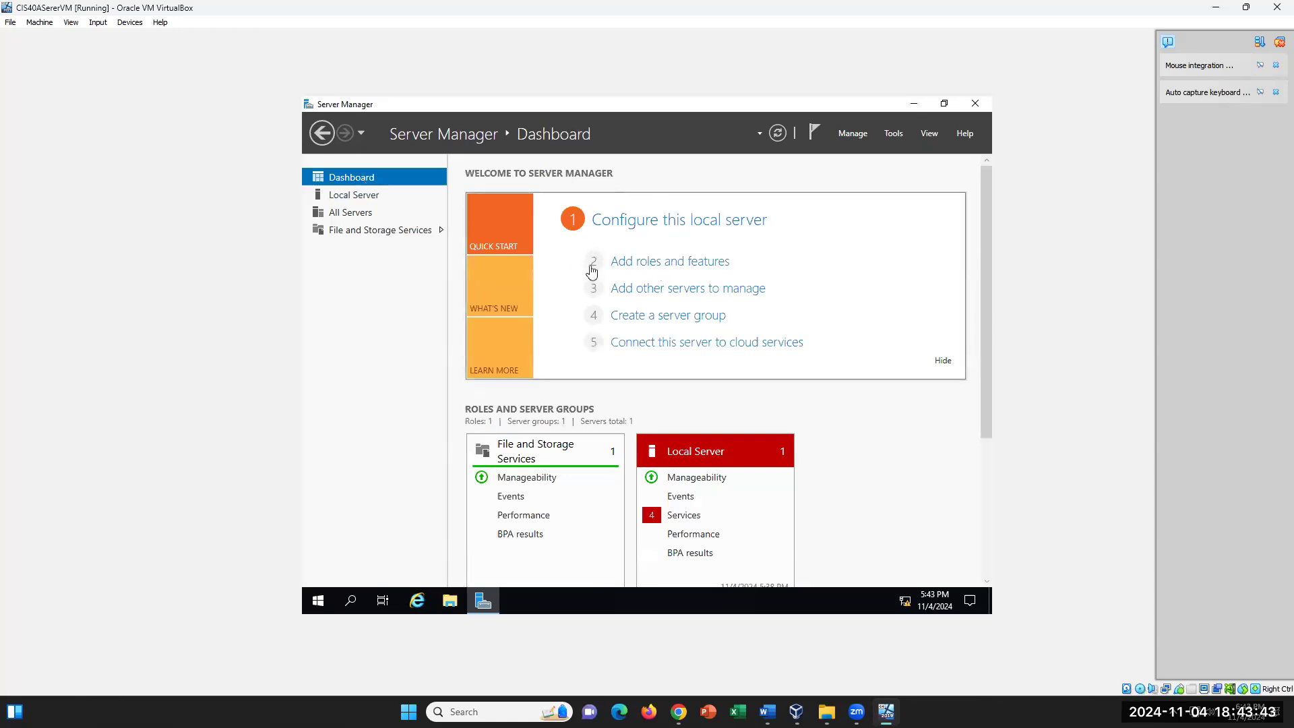
pyautogui.click(699, 265)
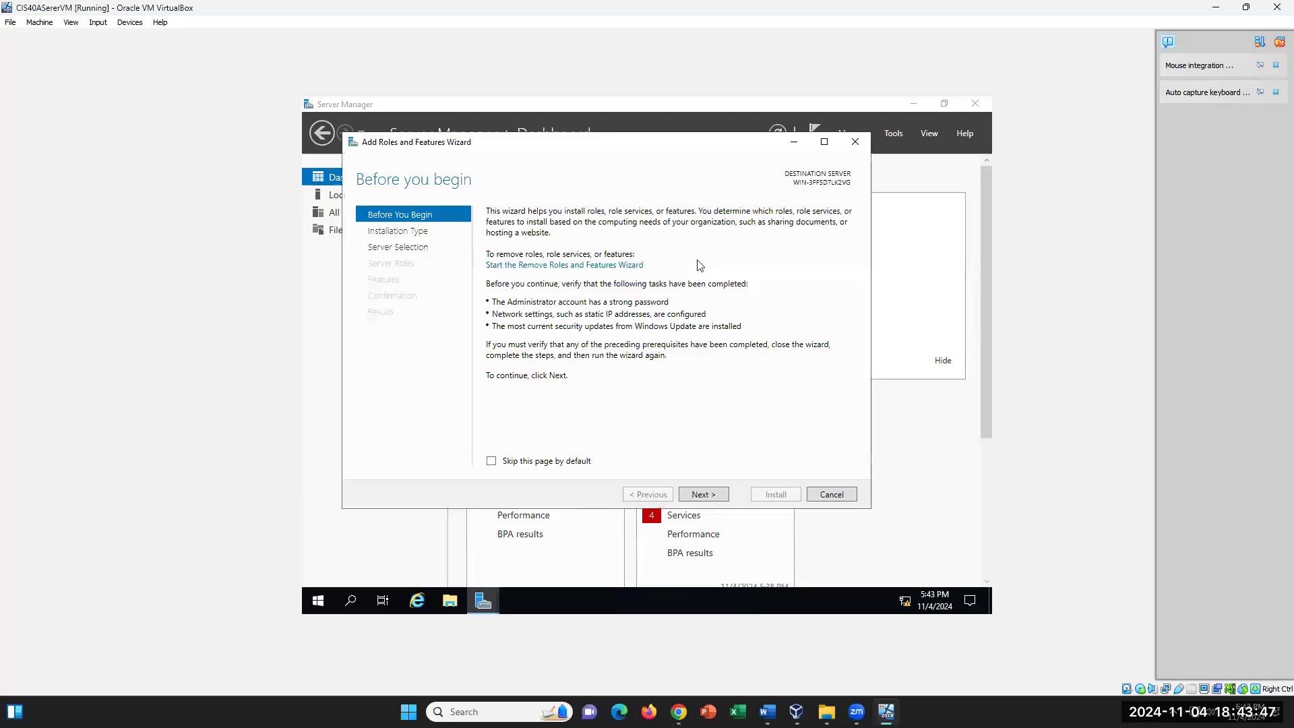
# Read the lab document's DNS role installation steps in Word, starting with Add Roles and Features, and return to the virtual machine
pyautogui.click(767, 711)
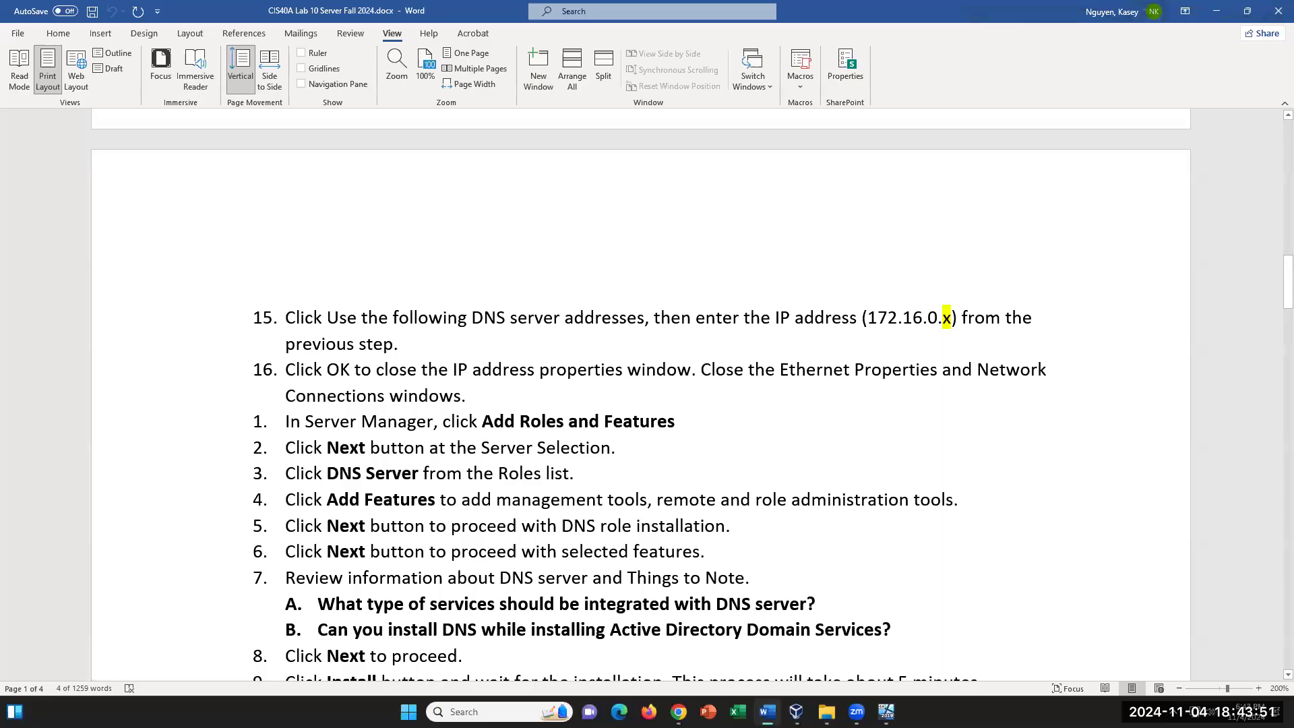
pyautogui.click(286, 417)
pyautogui.scroll(-6, 364, 445)
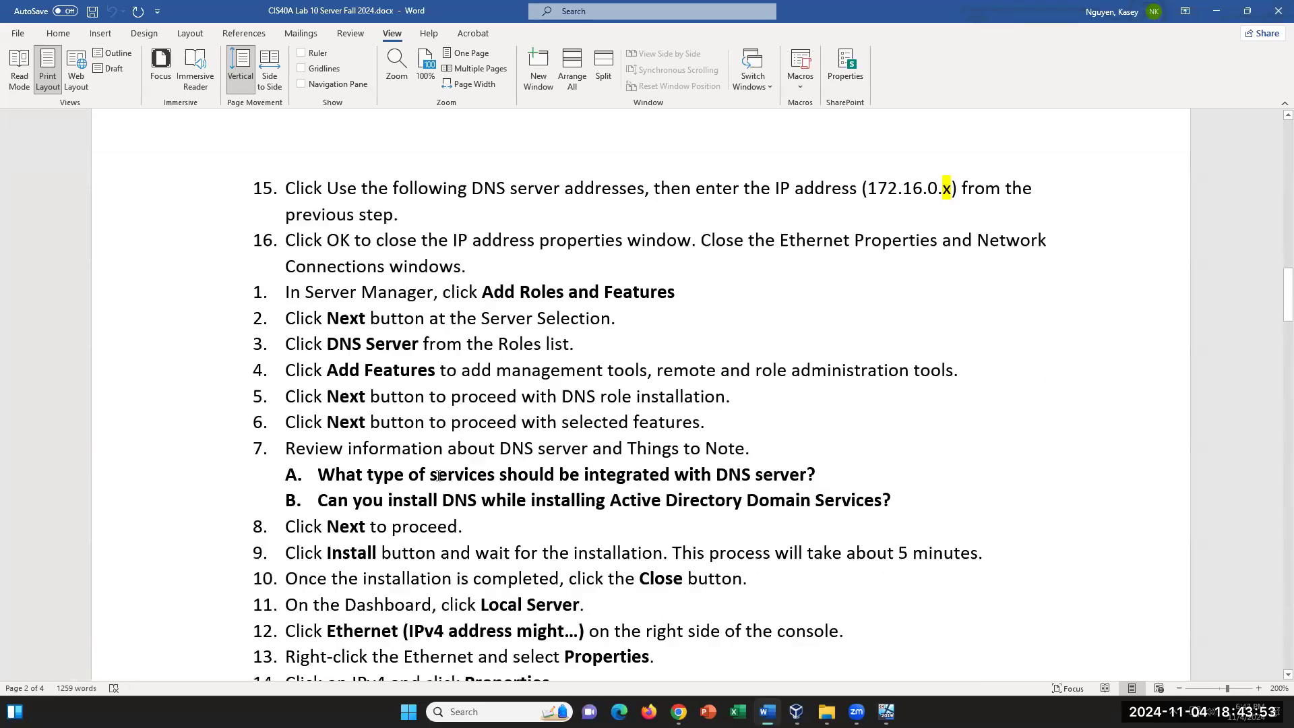
pyautogui.scroll(6, 438, 476)
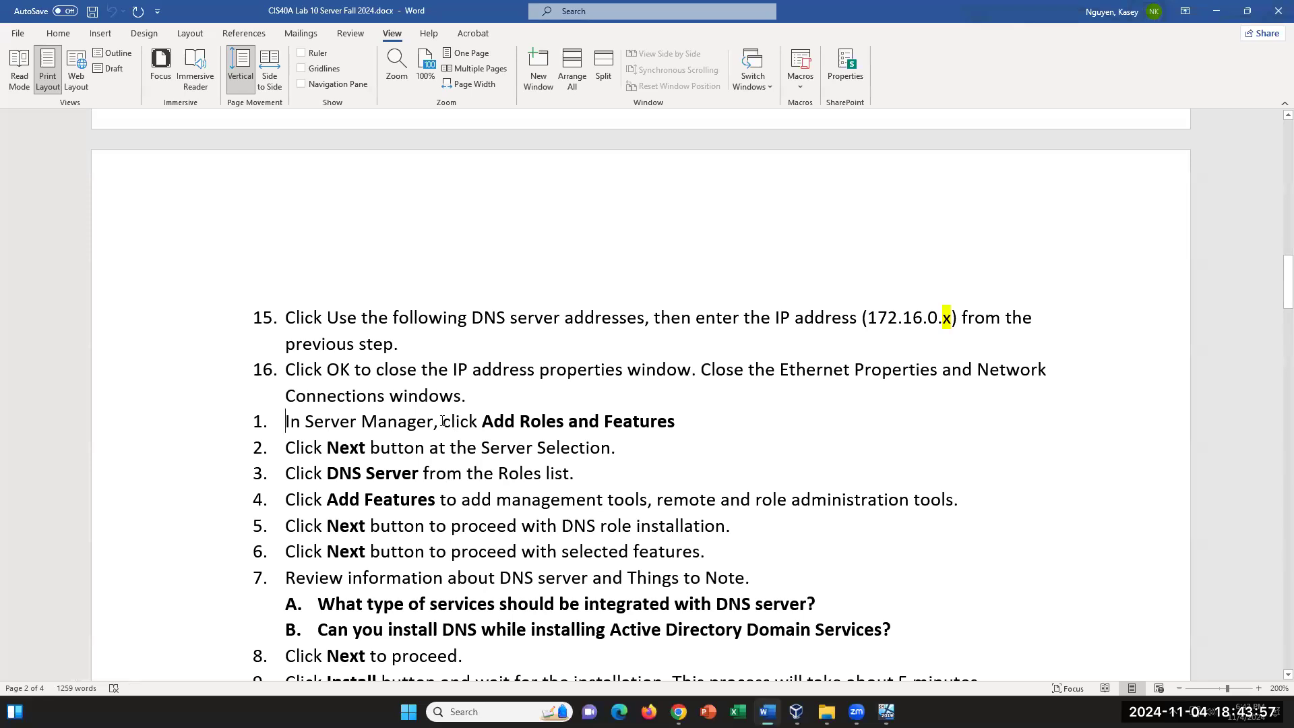
pyautogui.moveTo(273, 422); pyautogui.dragTo(678, 422)
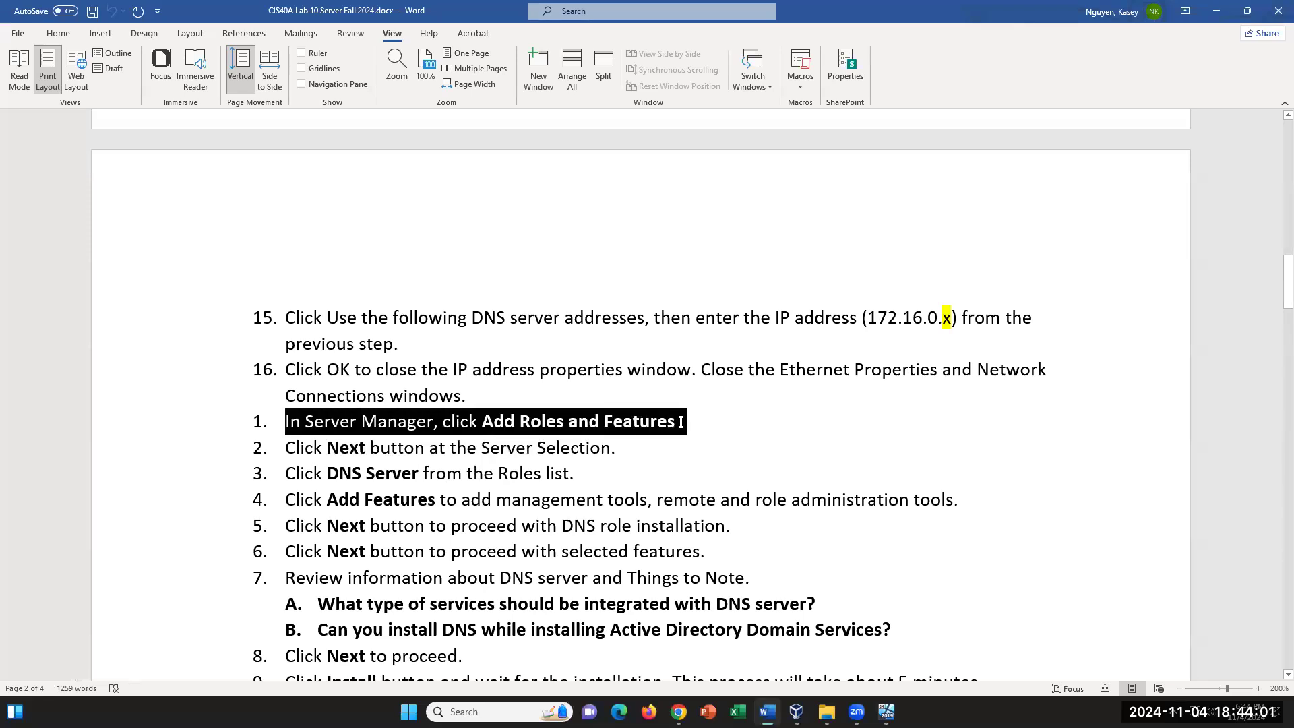
pyautogui.click(631, 457)
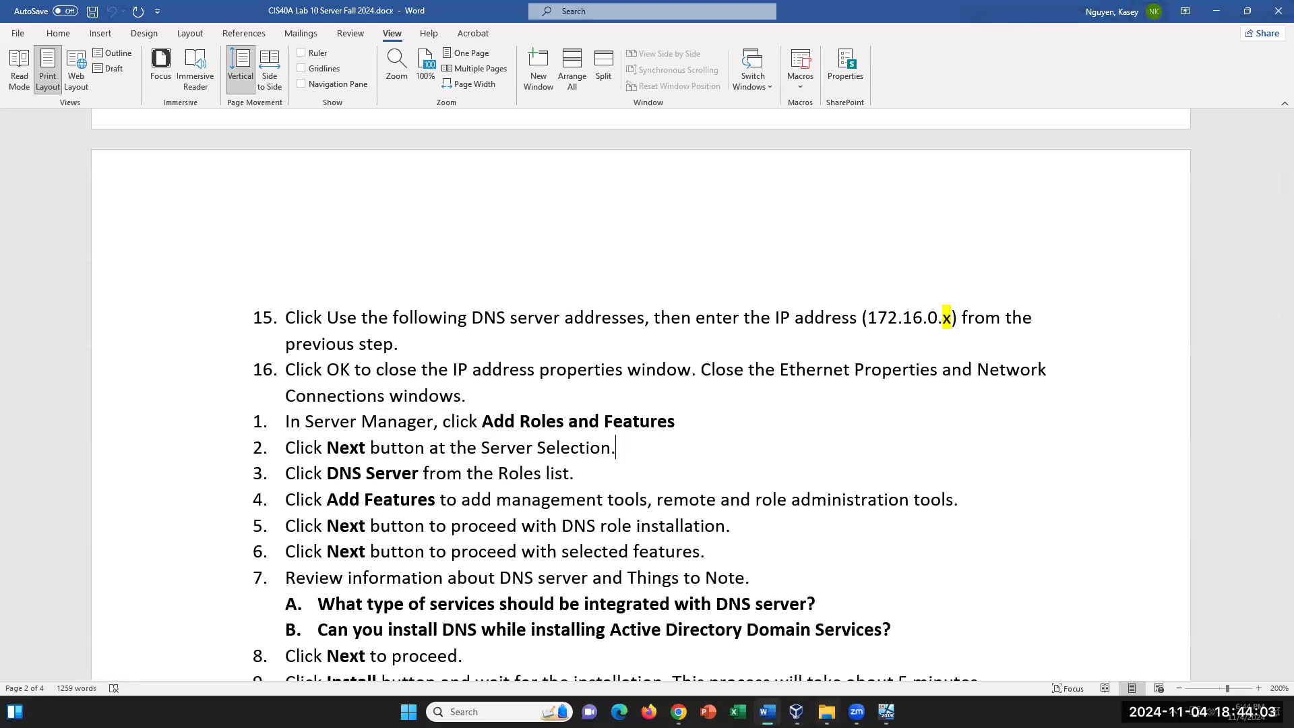
pyautogui.click(874, 705)
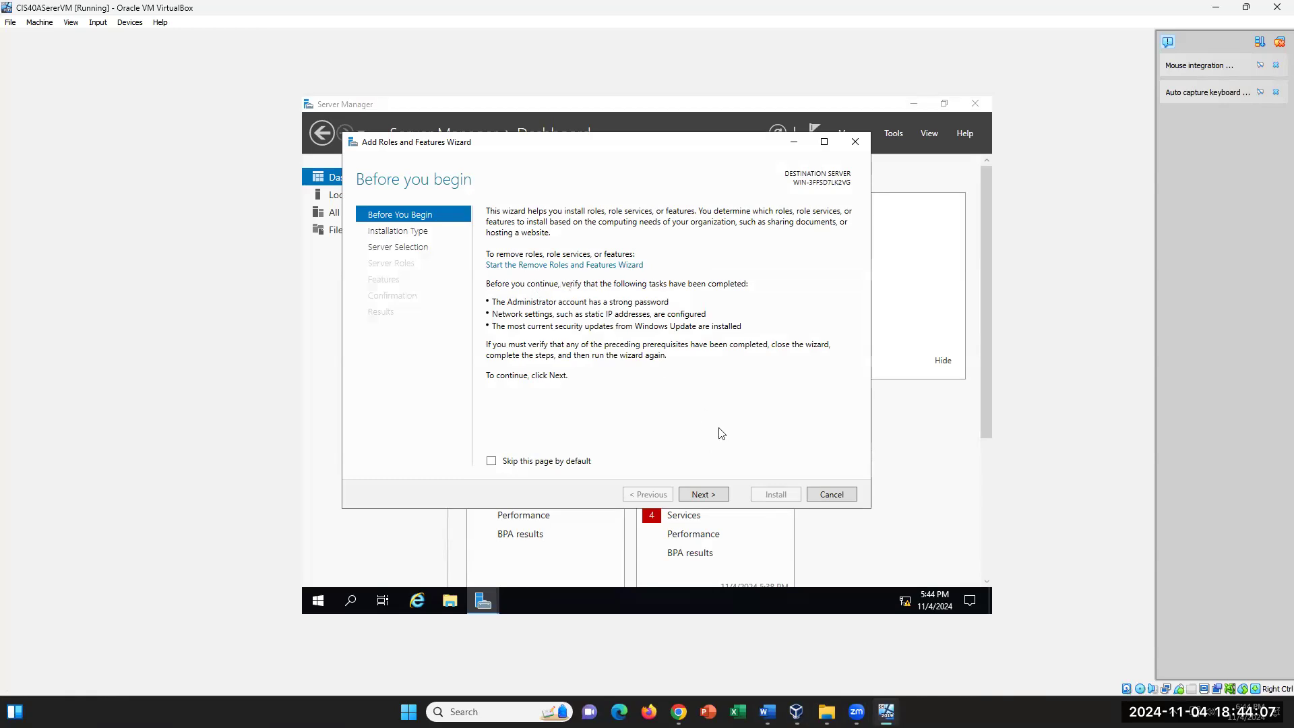
pyautogui.click(710, 496)
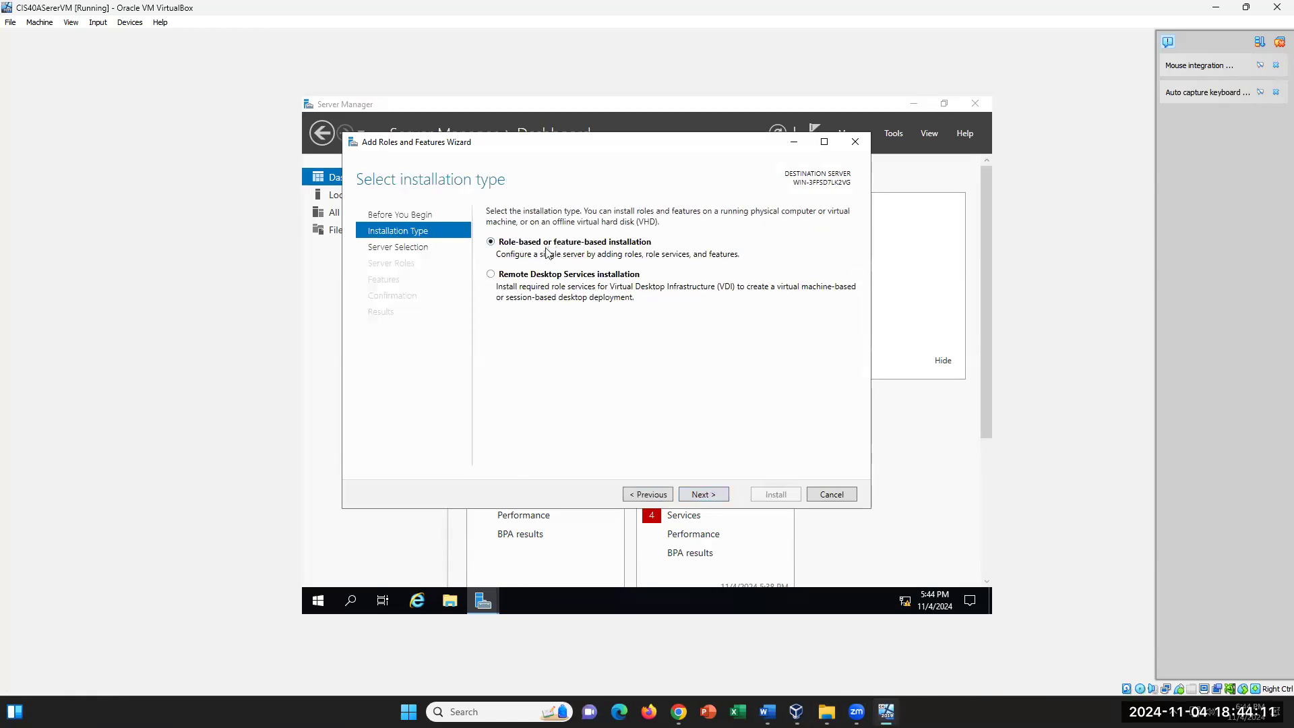
pyautogui.click(701, 498)
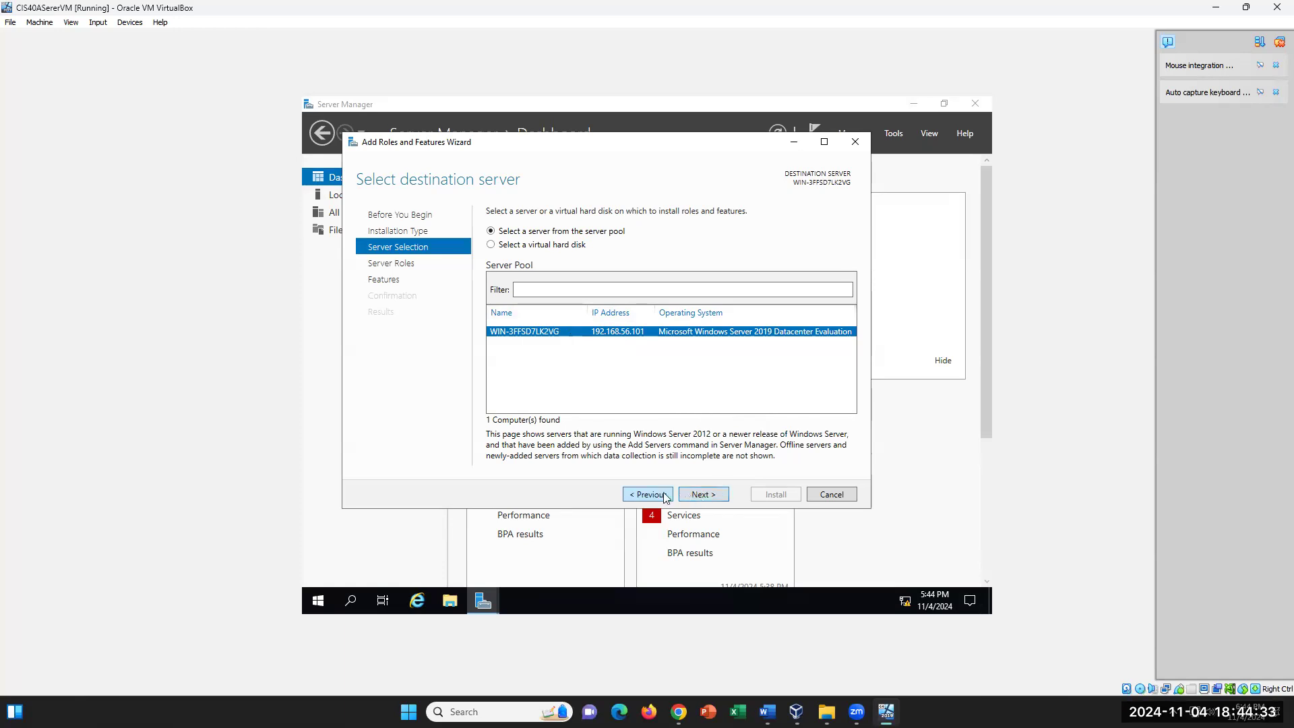
pyautogui.click(637, 493)
pyautogui.click(637, 493)
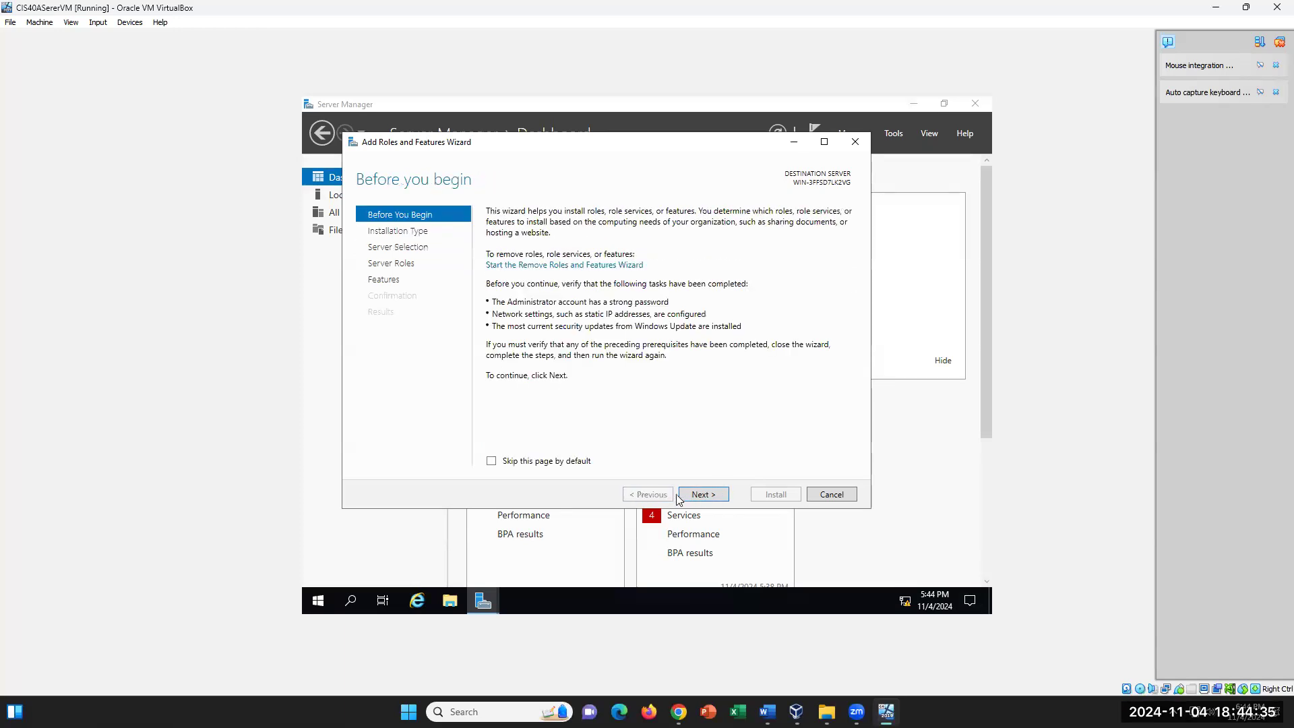
pyautogui.click(847, 499)
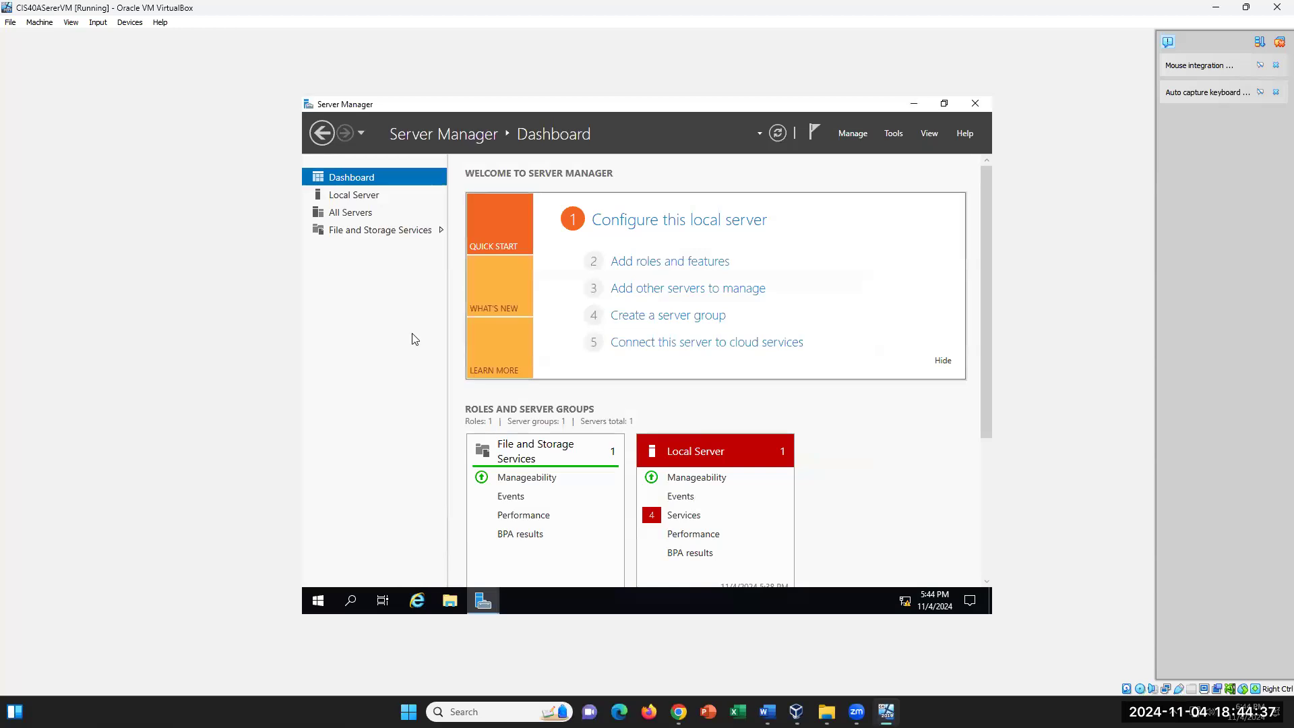
# Check the local server's Ethernet address, start the Add Roles and Features Wizard from the dashboard and advance to the destination server selection
pyautogui.click(352, 194)
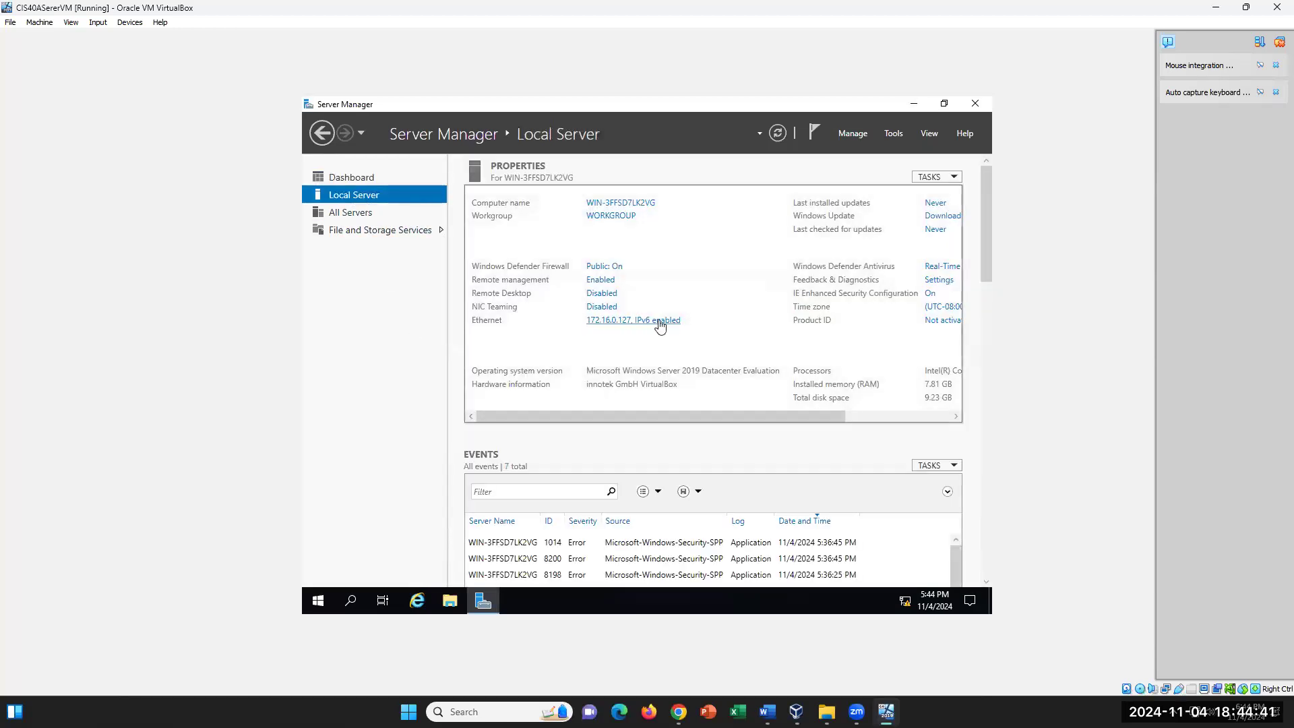
pyautogui.click(357, 177)
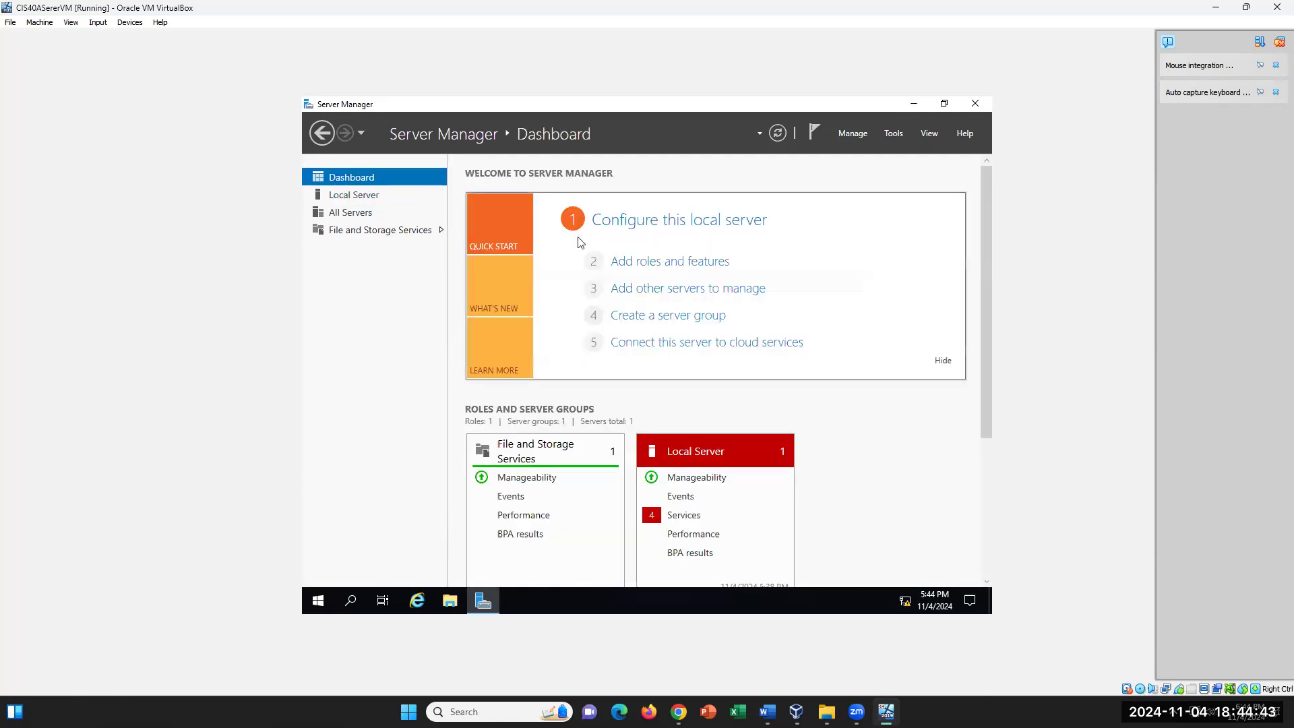
pyautogui.click(646, 263)
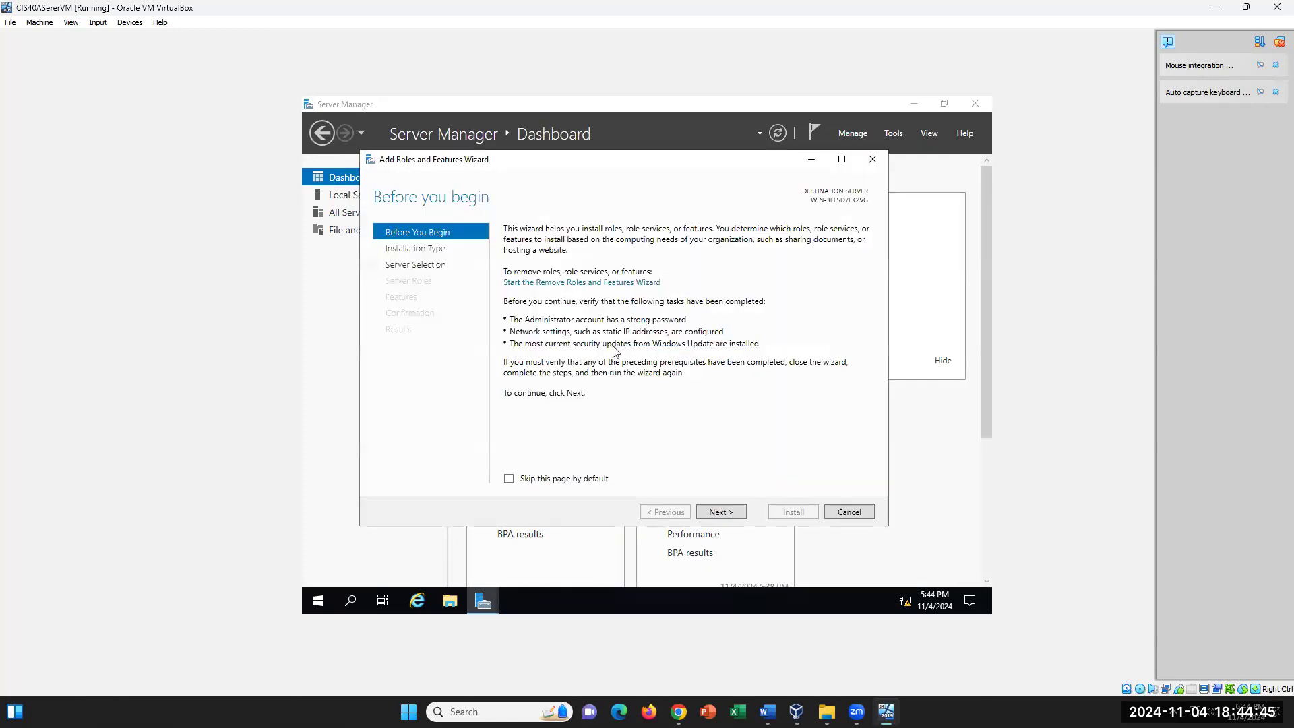
pyautogui.click(721, 513)
pyautogui.click(721, 513)
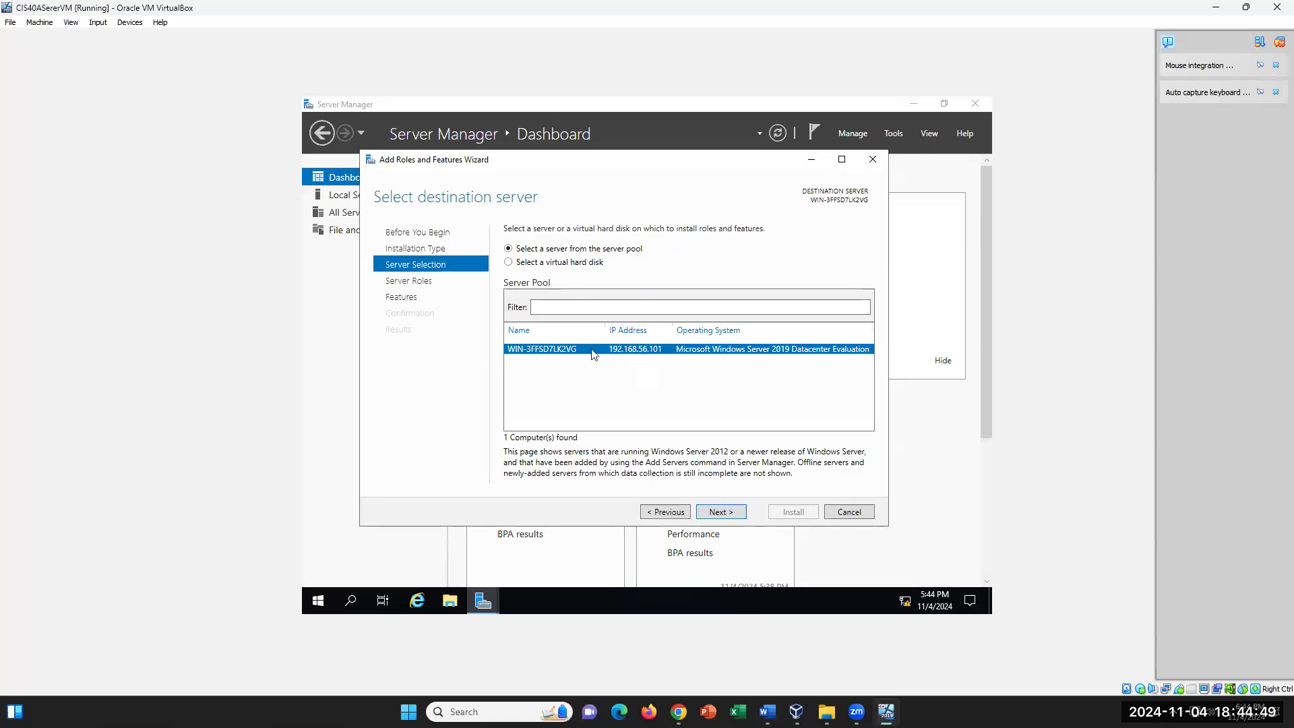
# Keep the listed server from the server pool as the destination, consult the Word lab document and proceed to the server roles
pyautogui.click(722, 513)
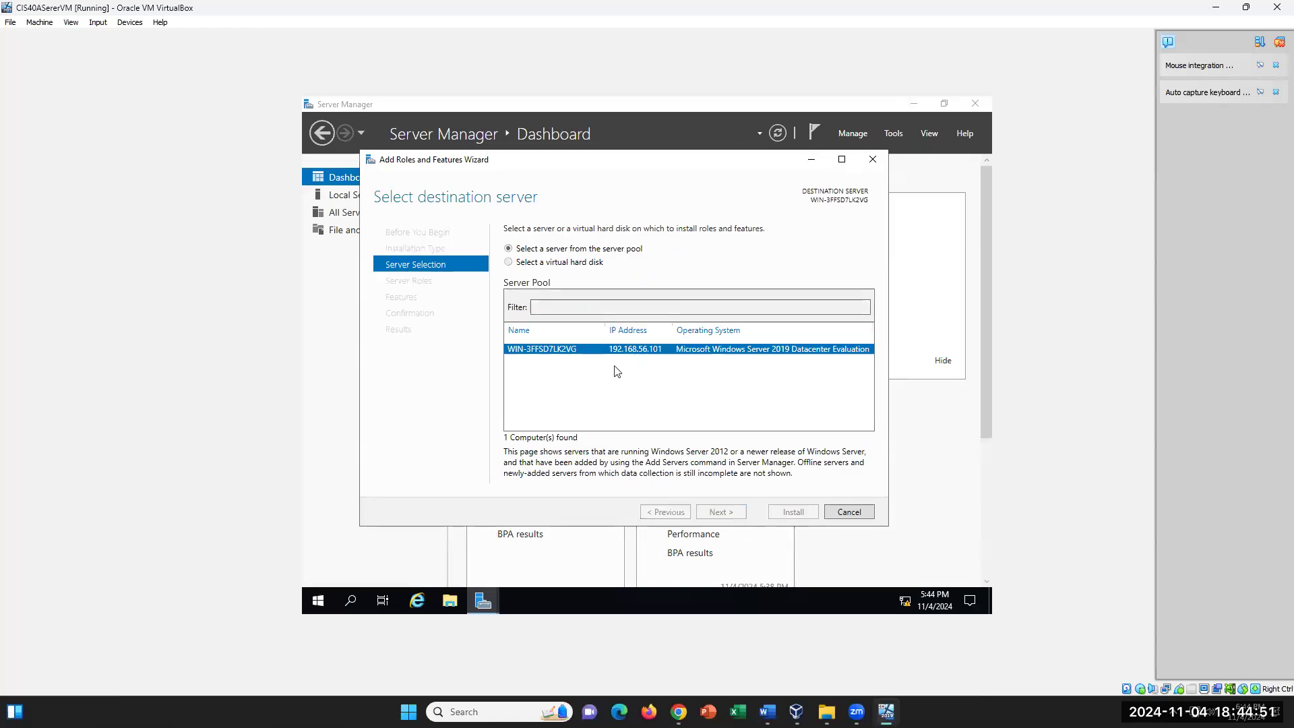
pyautogui.click(666, 512)
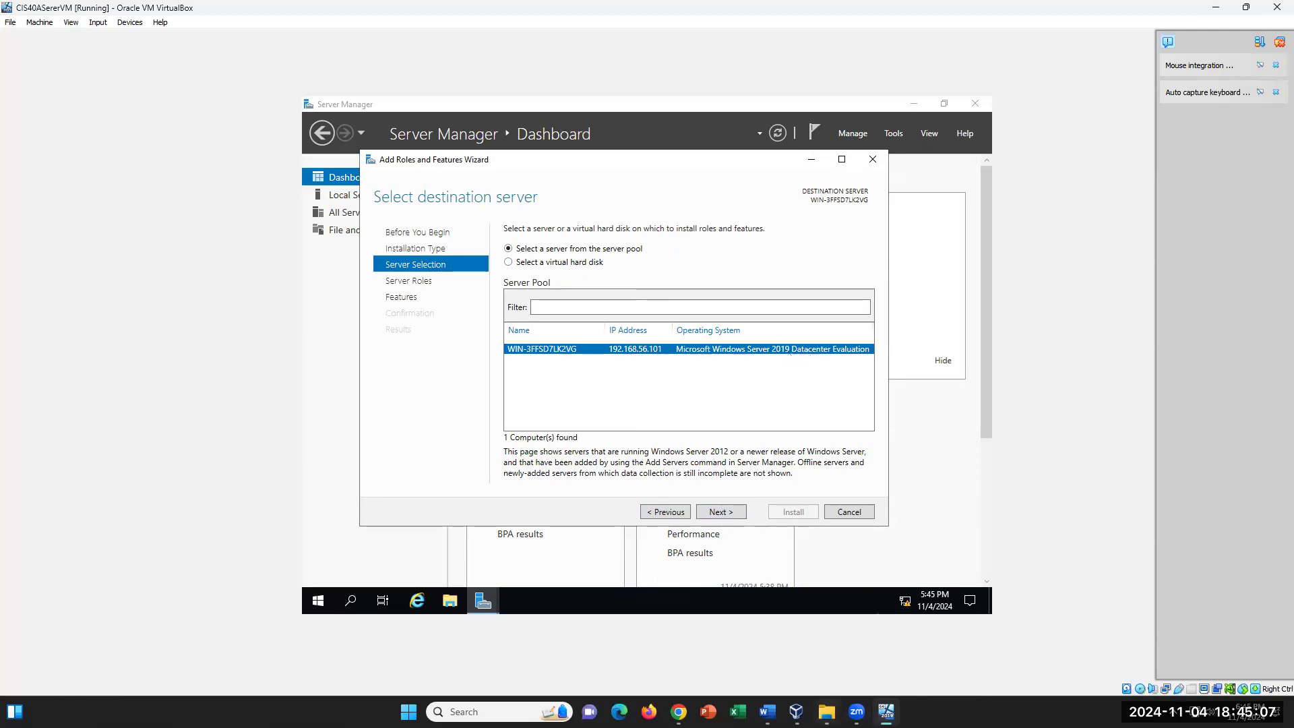
pyautogui.click(767, 712)
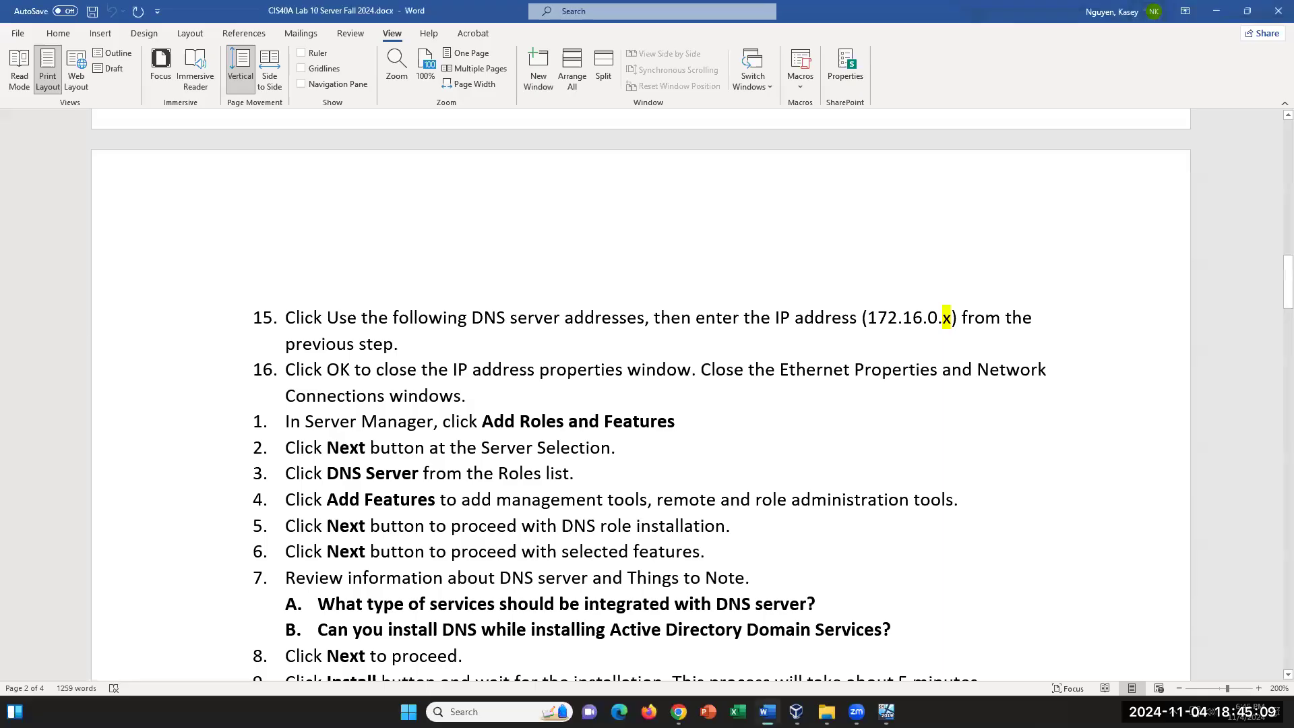
pyautogui.hotkey('alt', 'Tab')
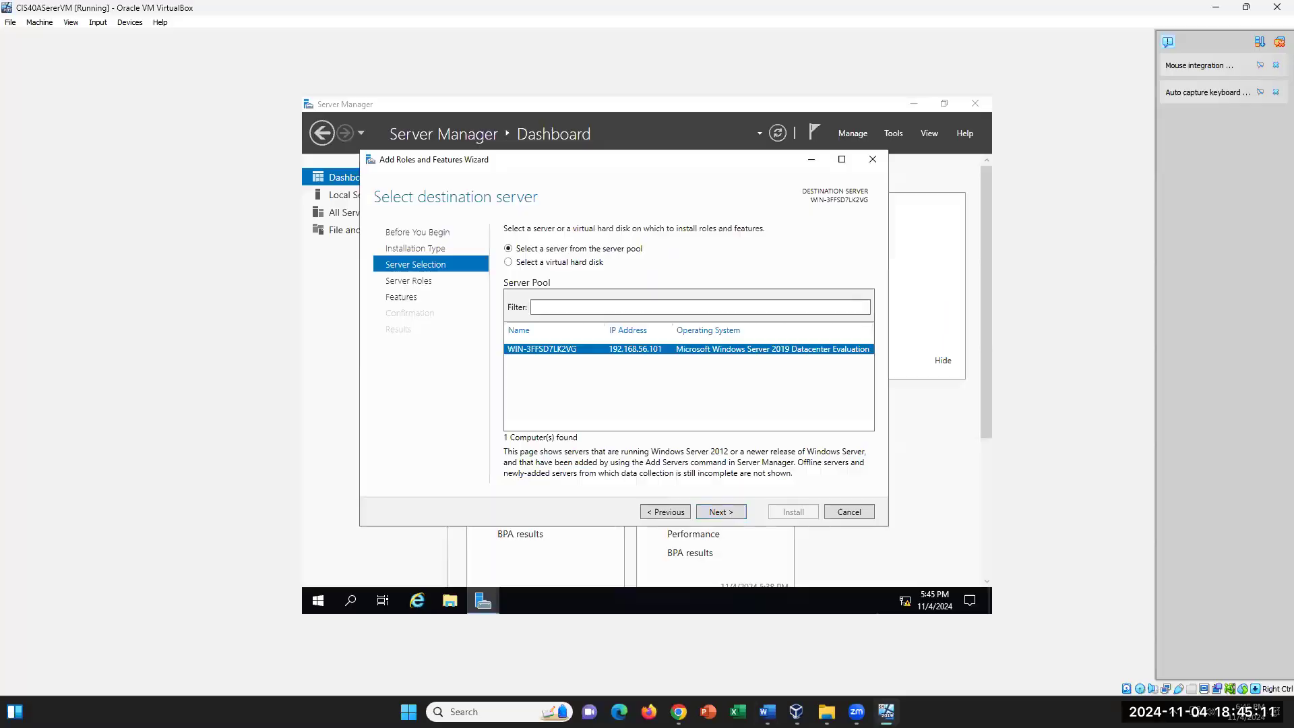
pyautogui.click(721, 512)
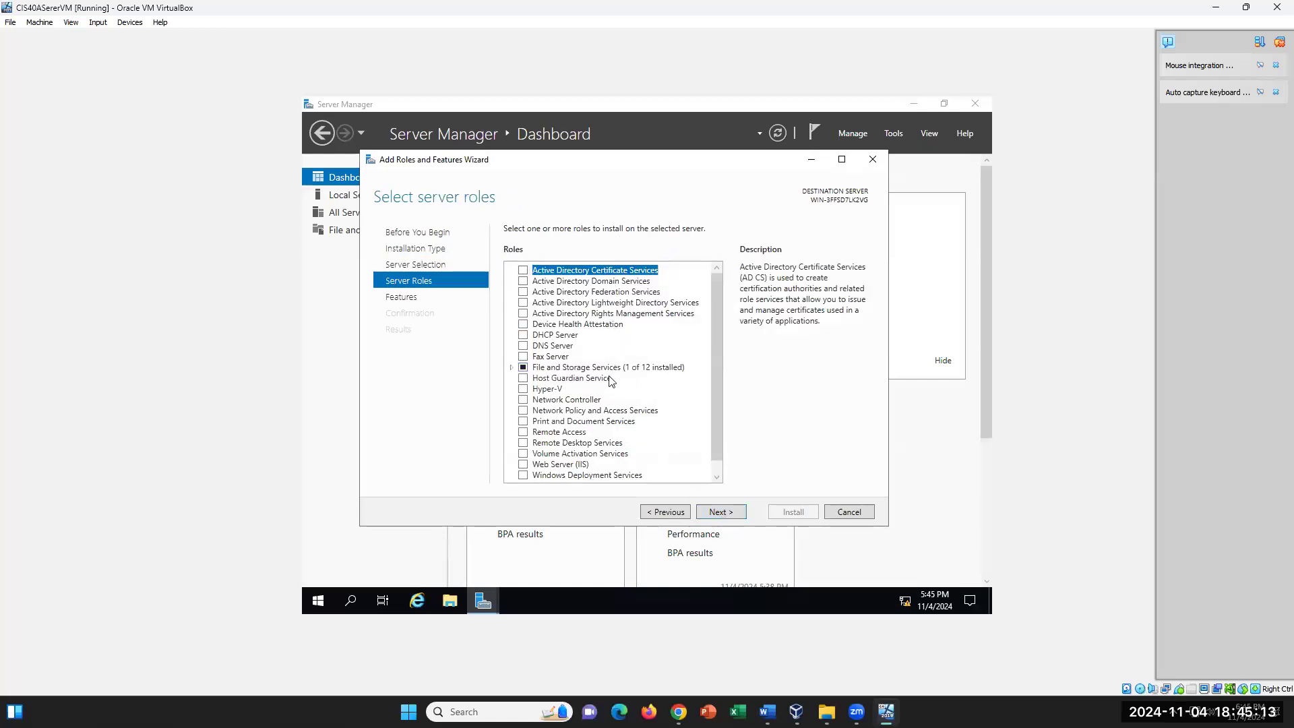
# Select the DNS Server role with its required management tools, continue past the validation results and check the Word lab document again
pyautogui.click(523, 347)
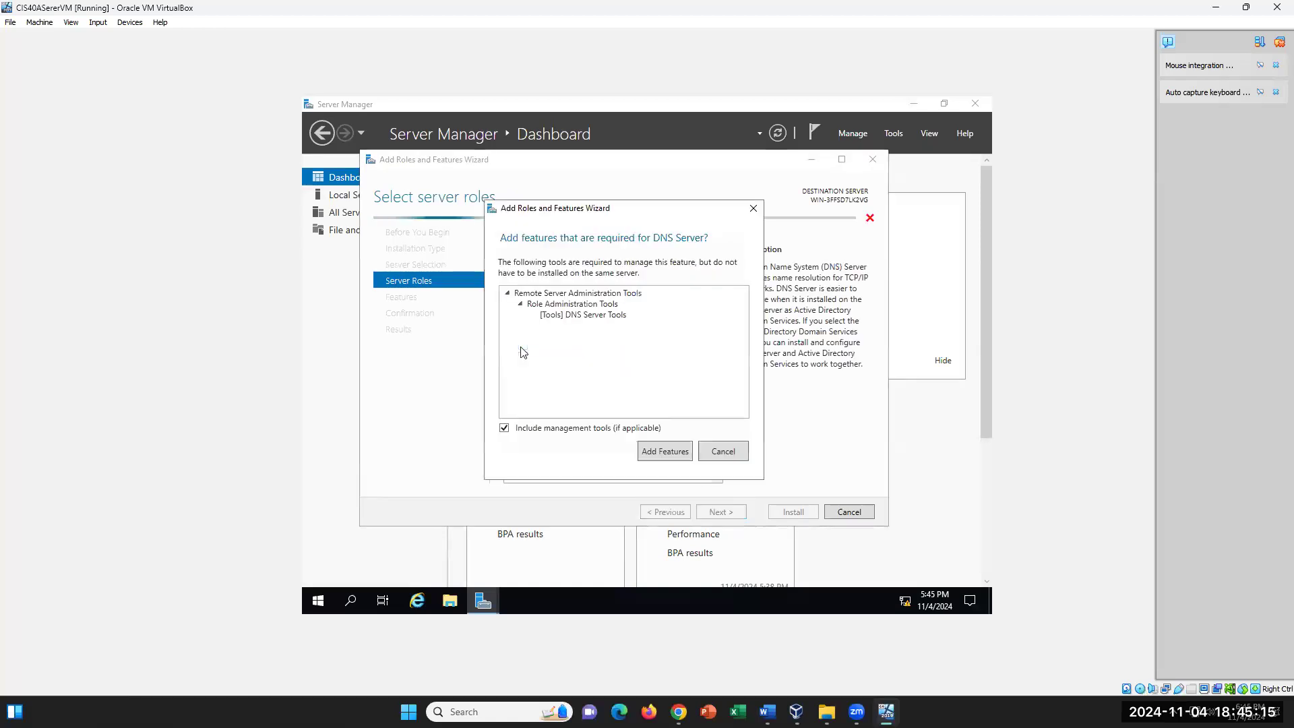
pyautogui.click(753, 210)
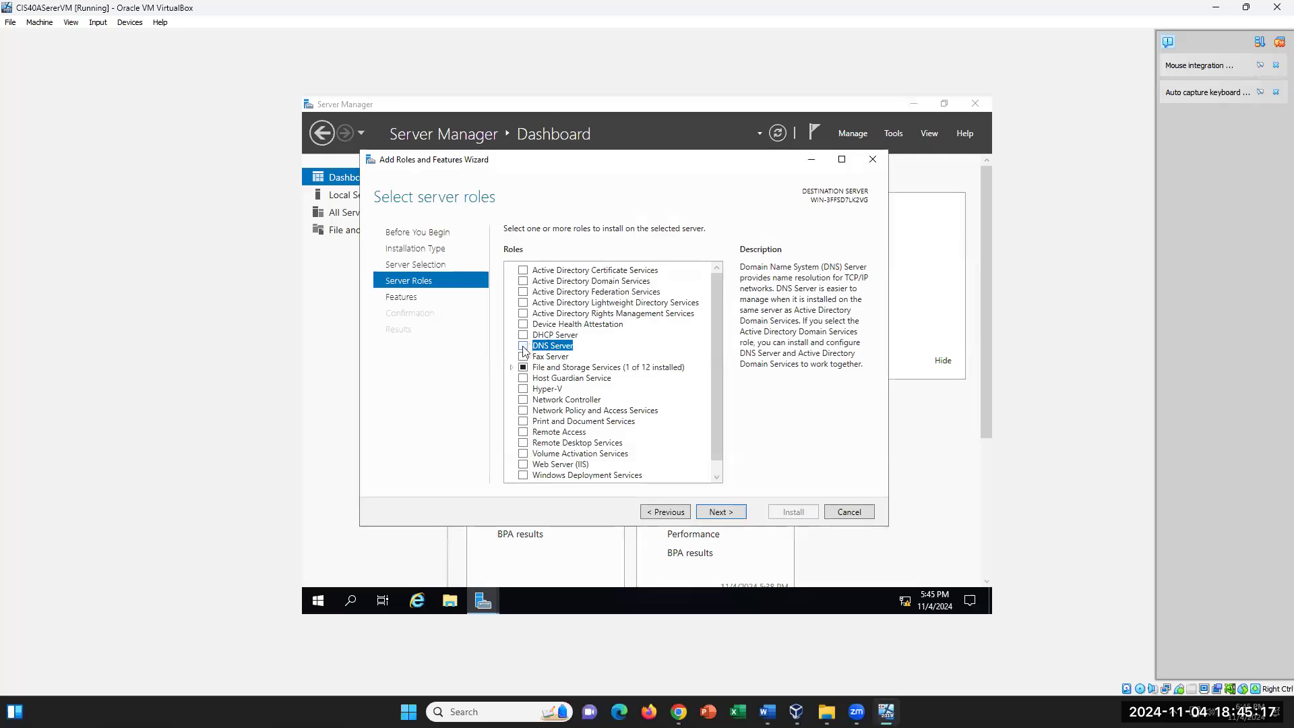
pyautogui.click(523, 346)
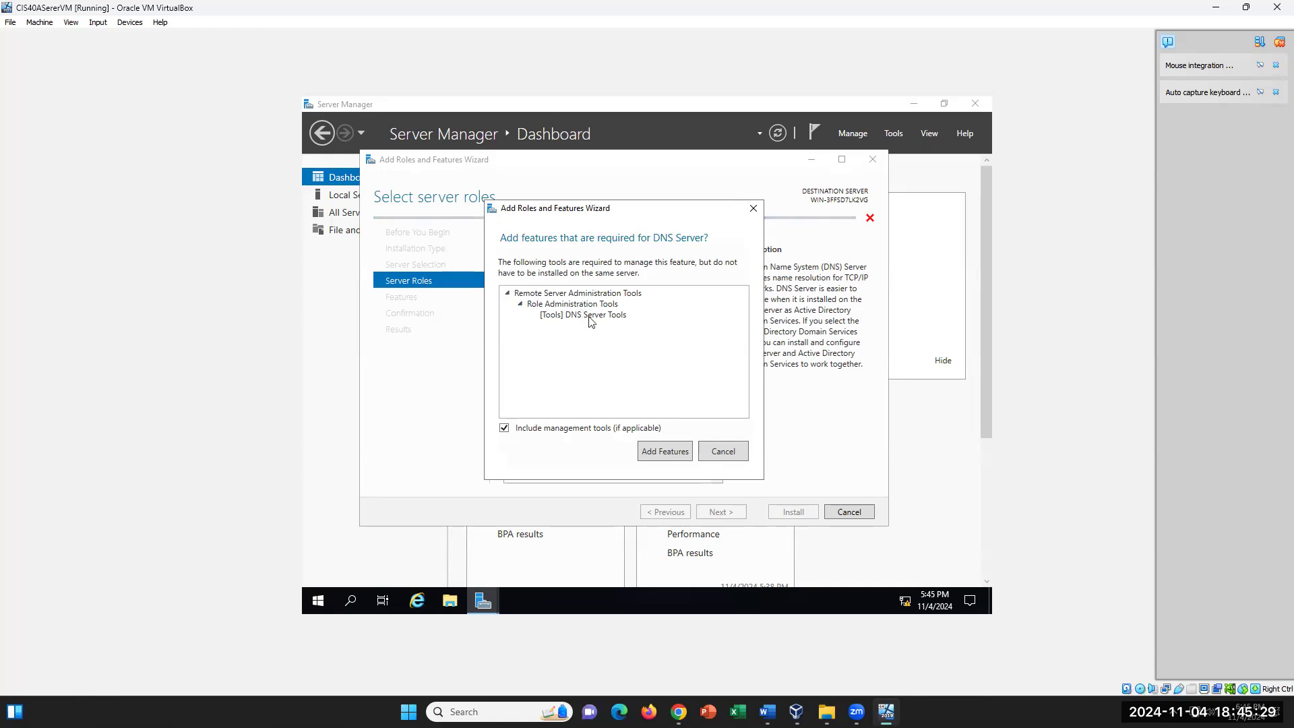
pyautogui.click(681, 456)
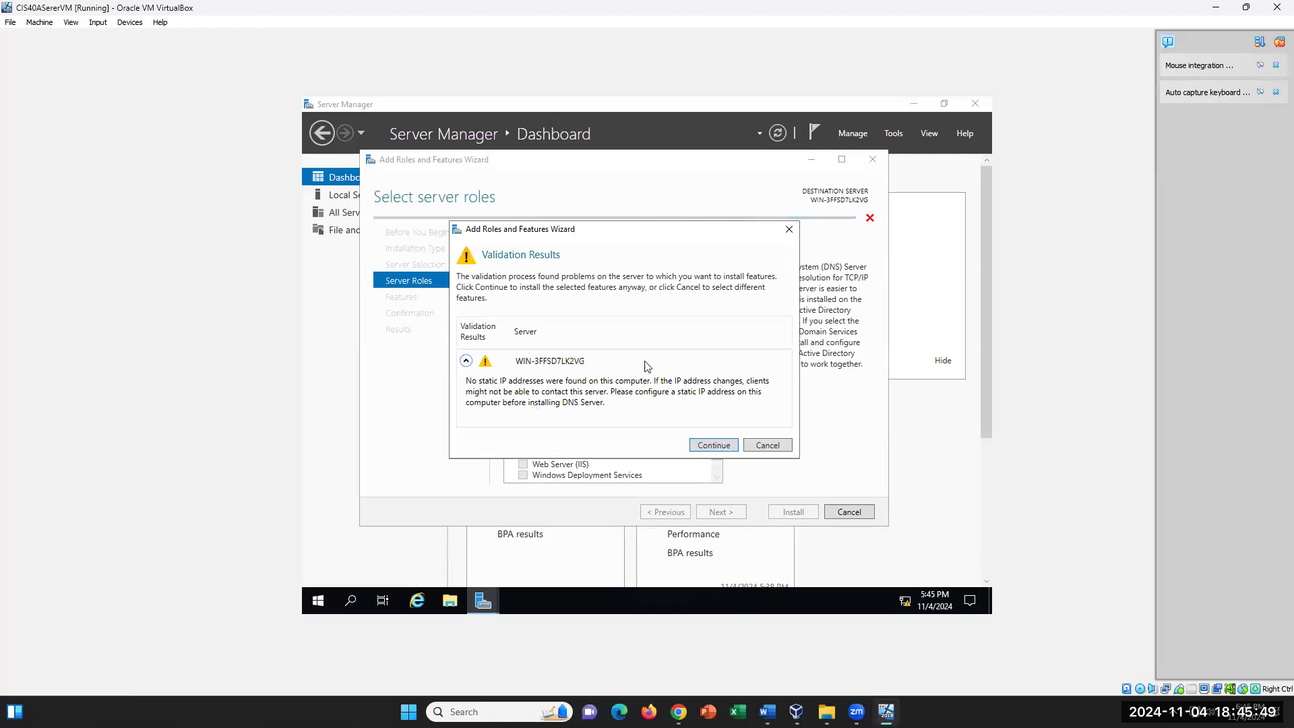
pyautogui.click(711, 448)
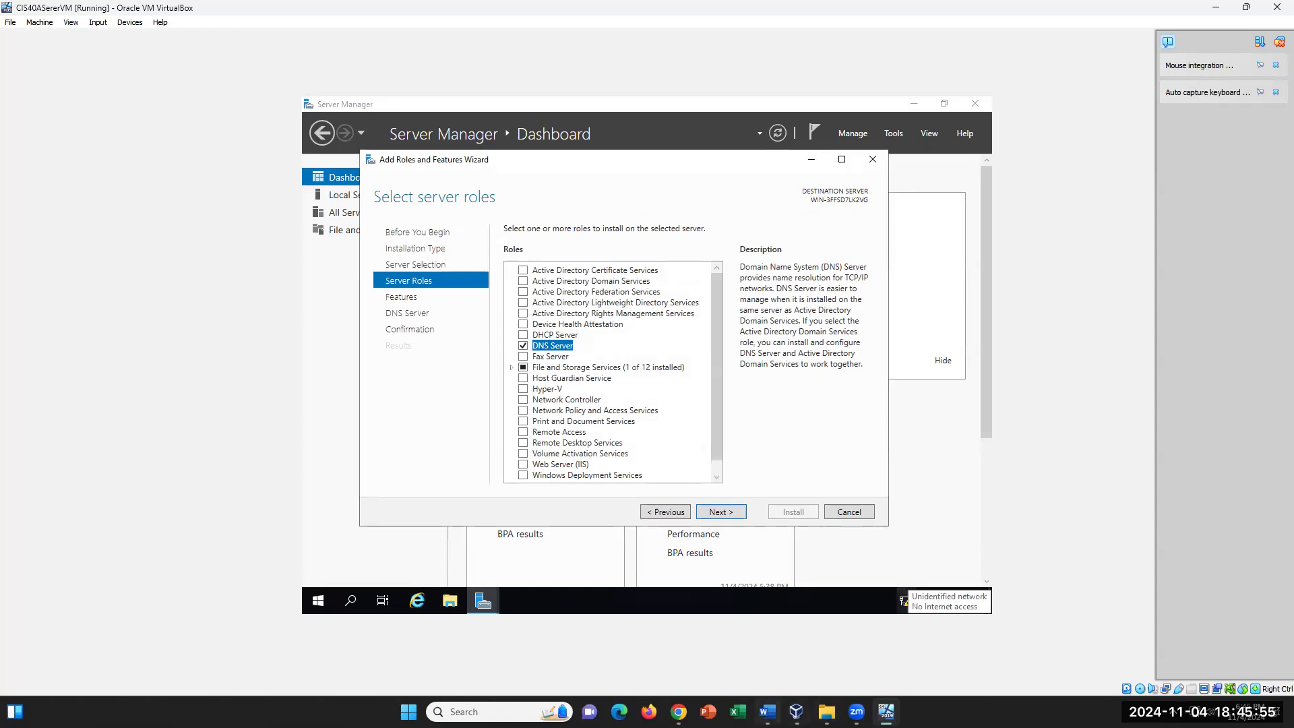
pyautogui.click(767, 712)
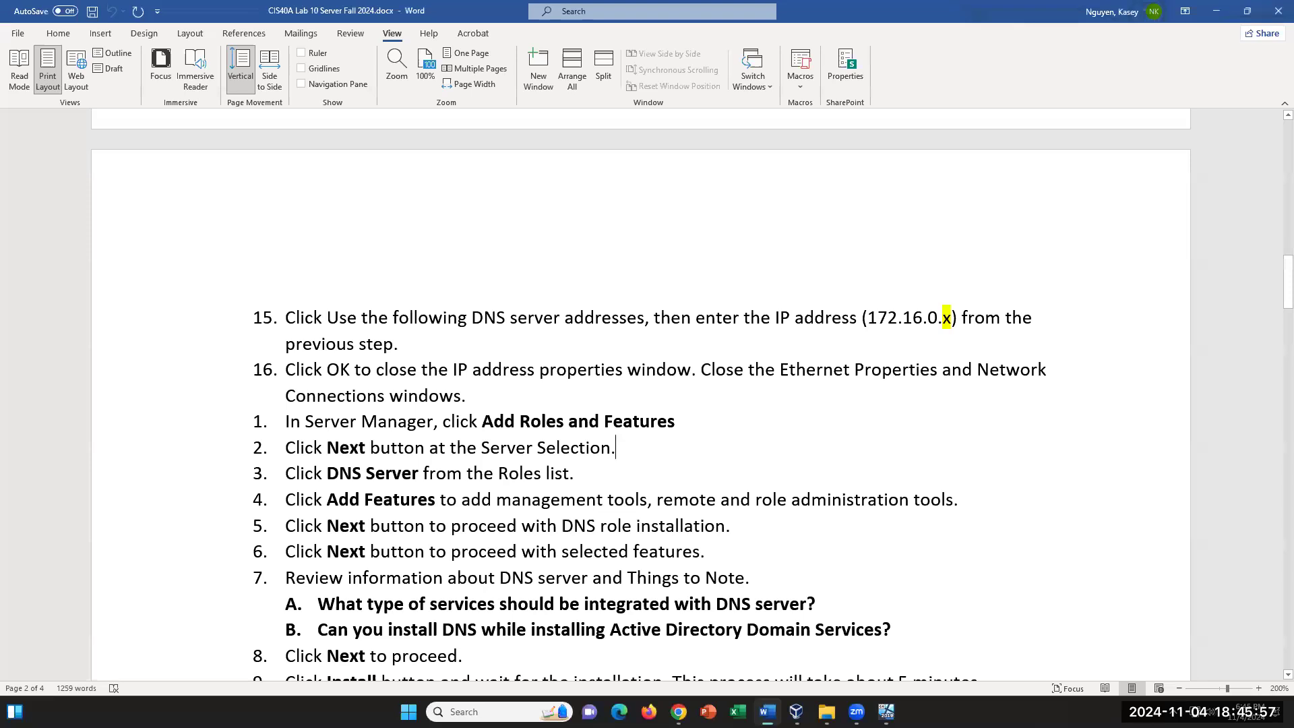
pyautogui.hotkey('alt', 'Tab')
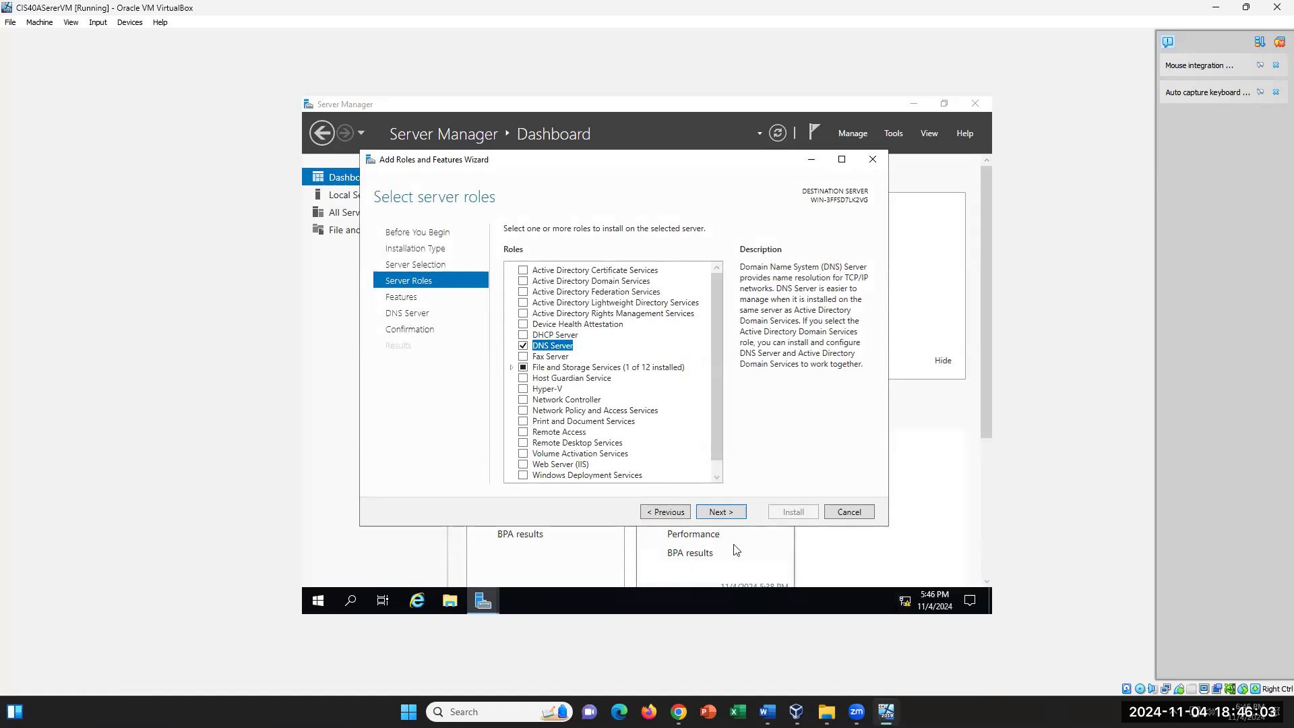
# Cancel the Add Roles and Features Wizard and check the Ethernet adapter's IPv4 properties from the Local Server page
pyautogui.click(849, 512)
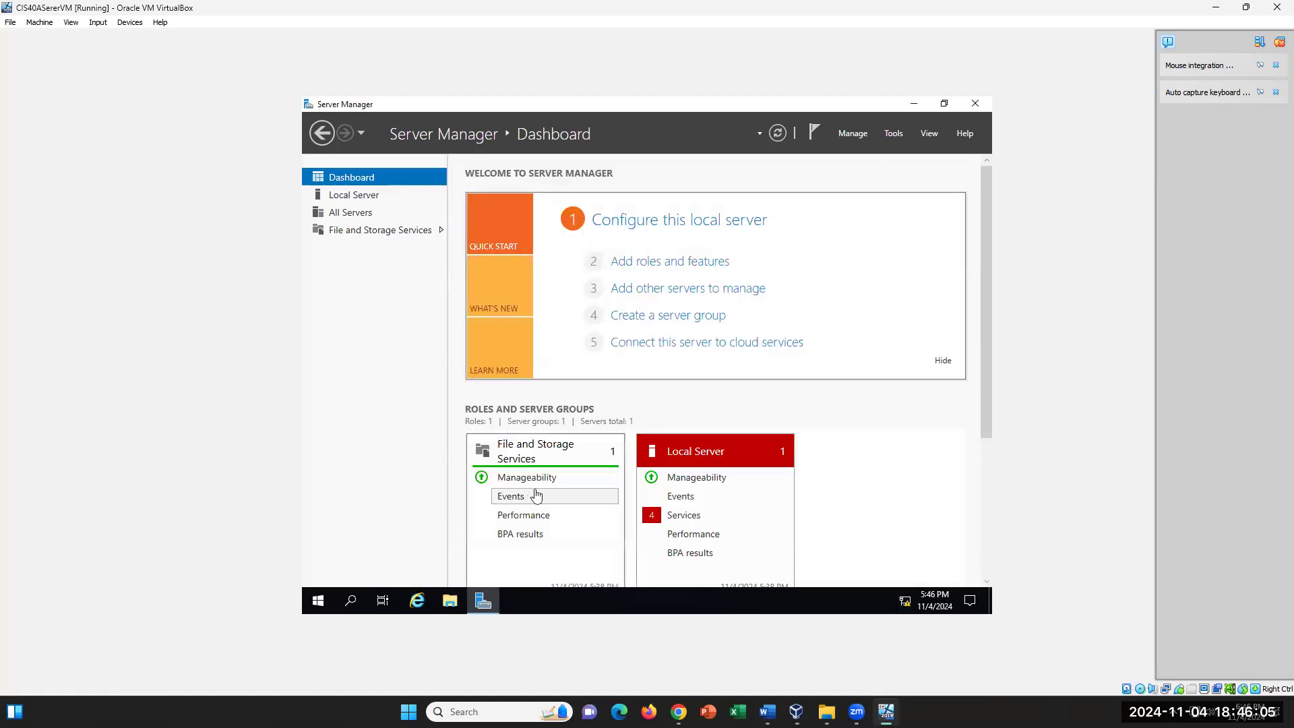
pyautogui.click(368, 195)
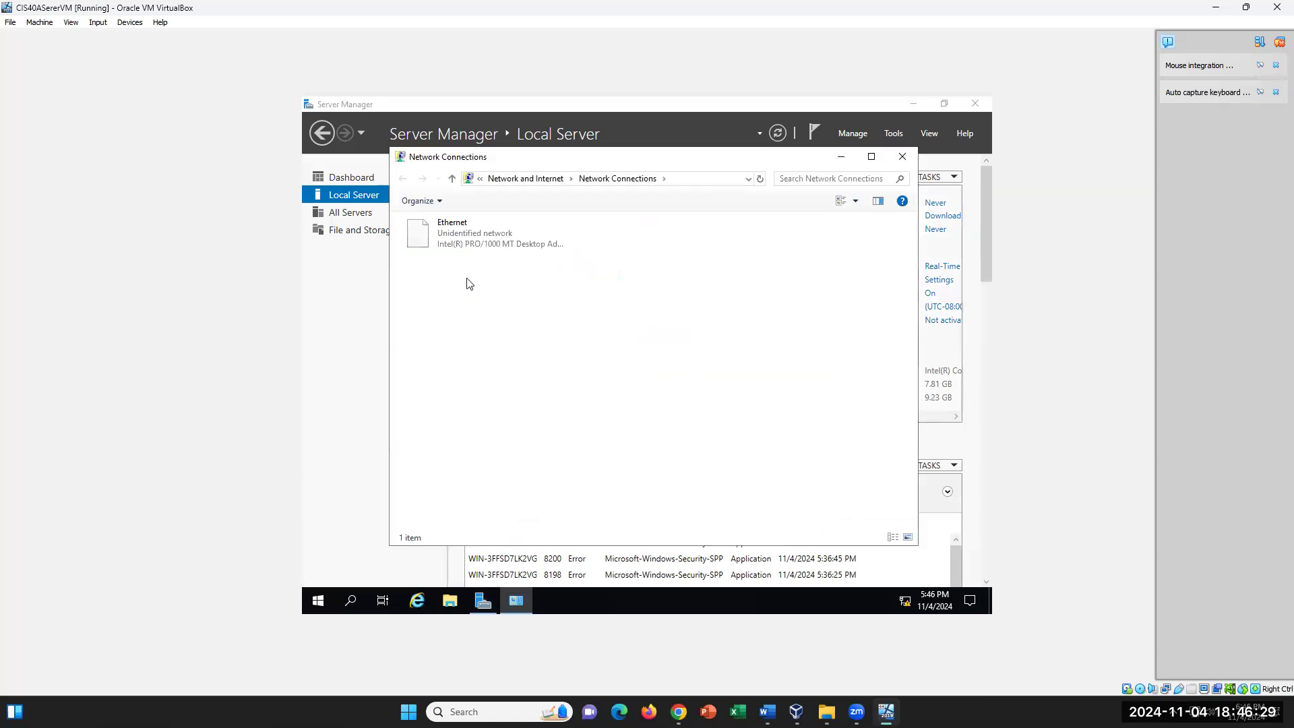
pyautogui.doubleClick(464, 245)
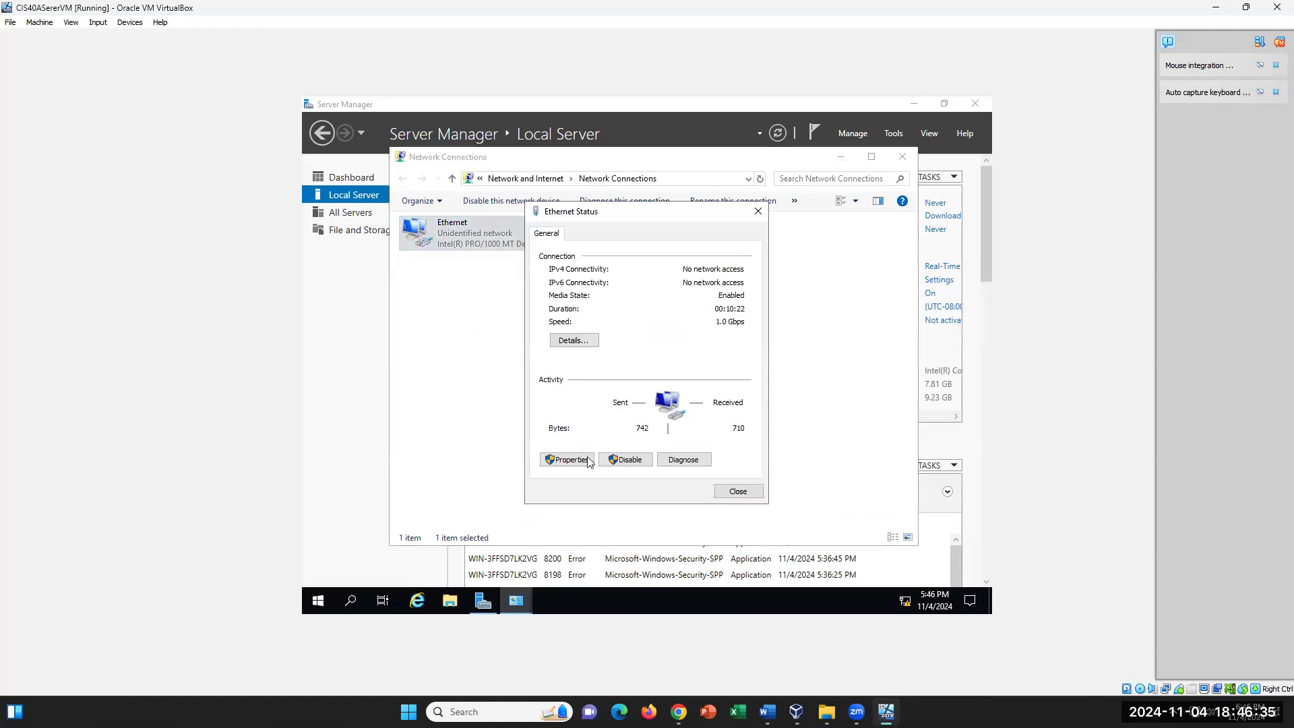
pyautogui.click(569, 460)
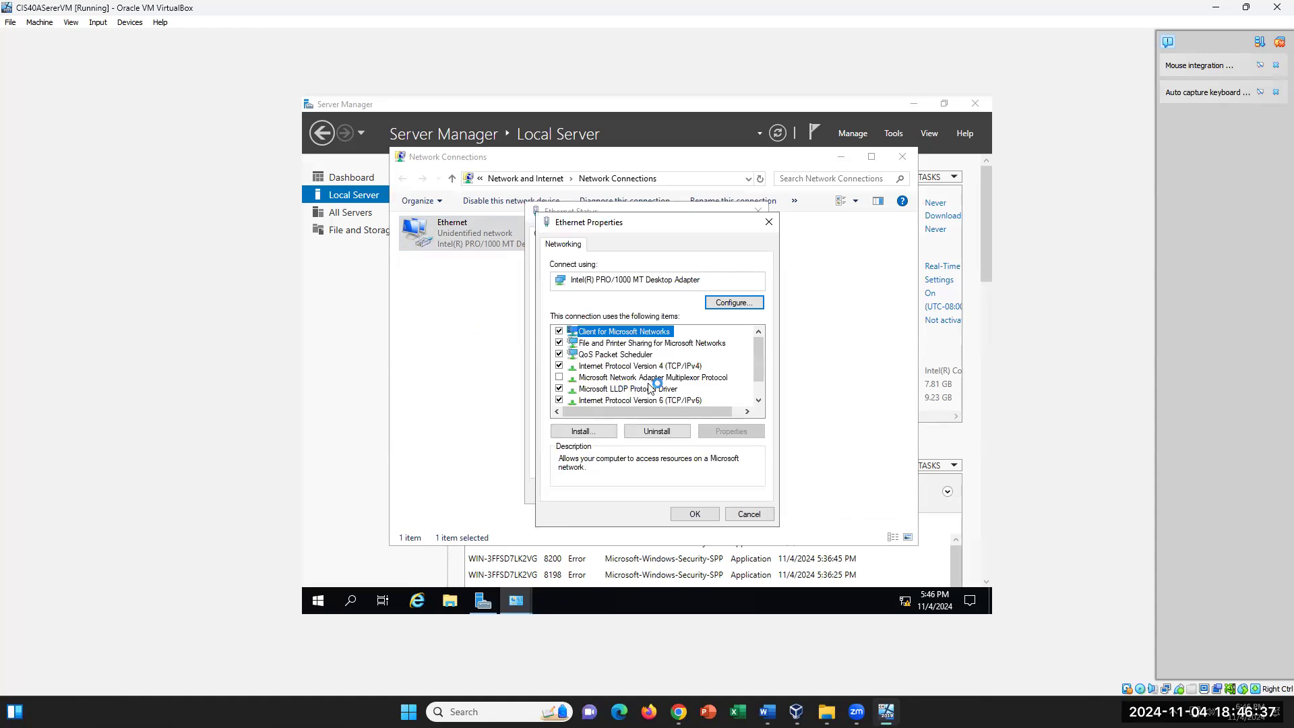
pyautogui.click(665, 367)
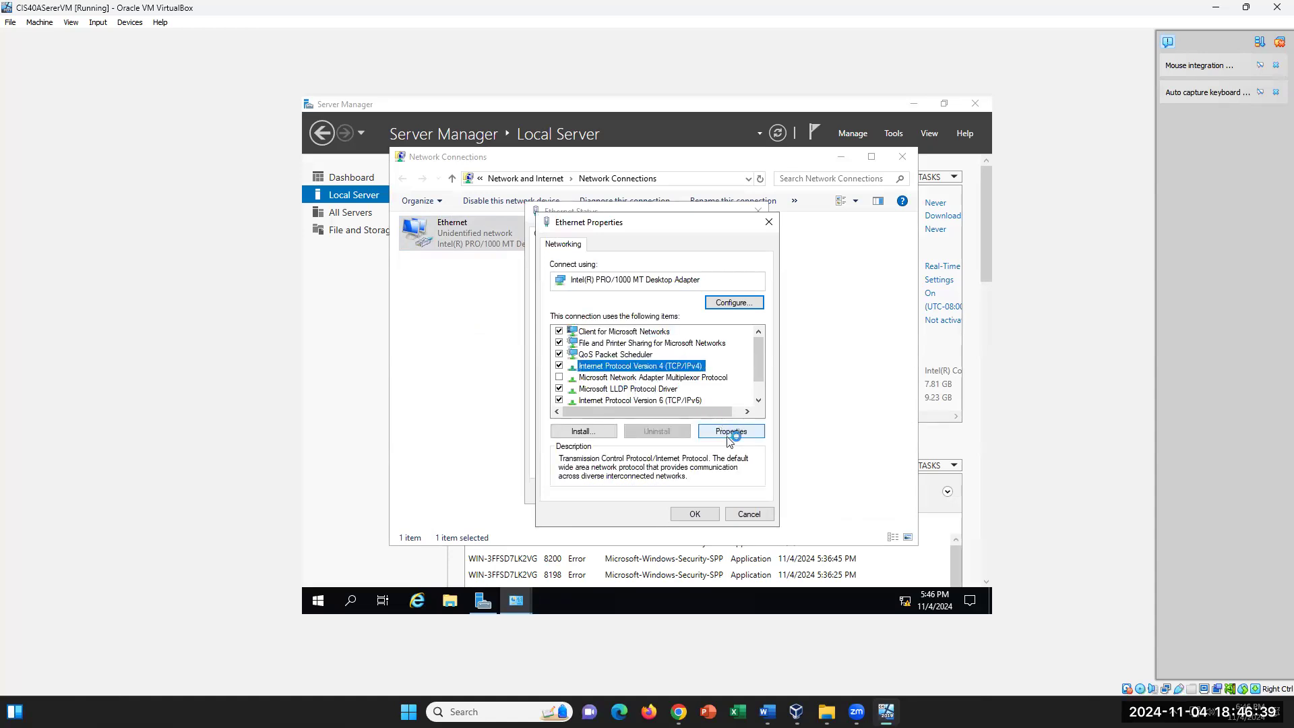
pyautogui.click(730, 432)
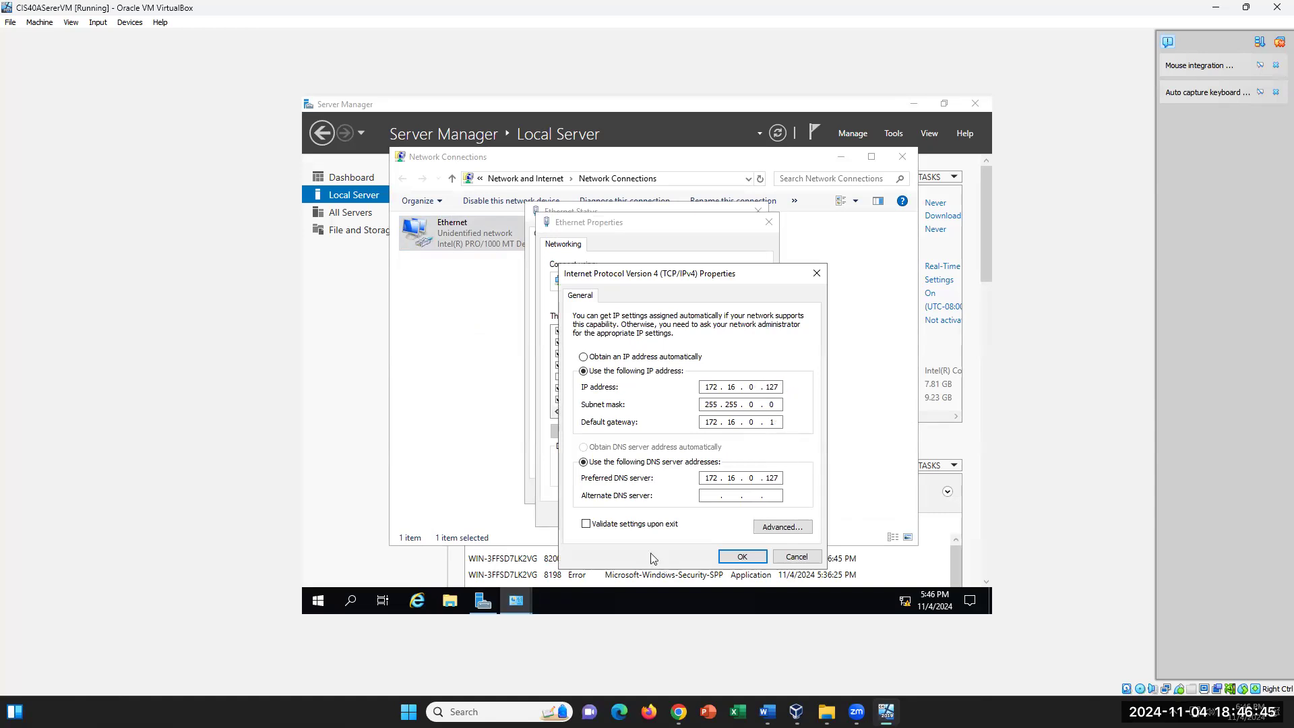
pyautogui.click(743, 557)
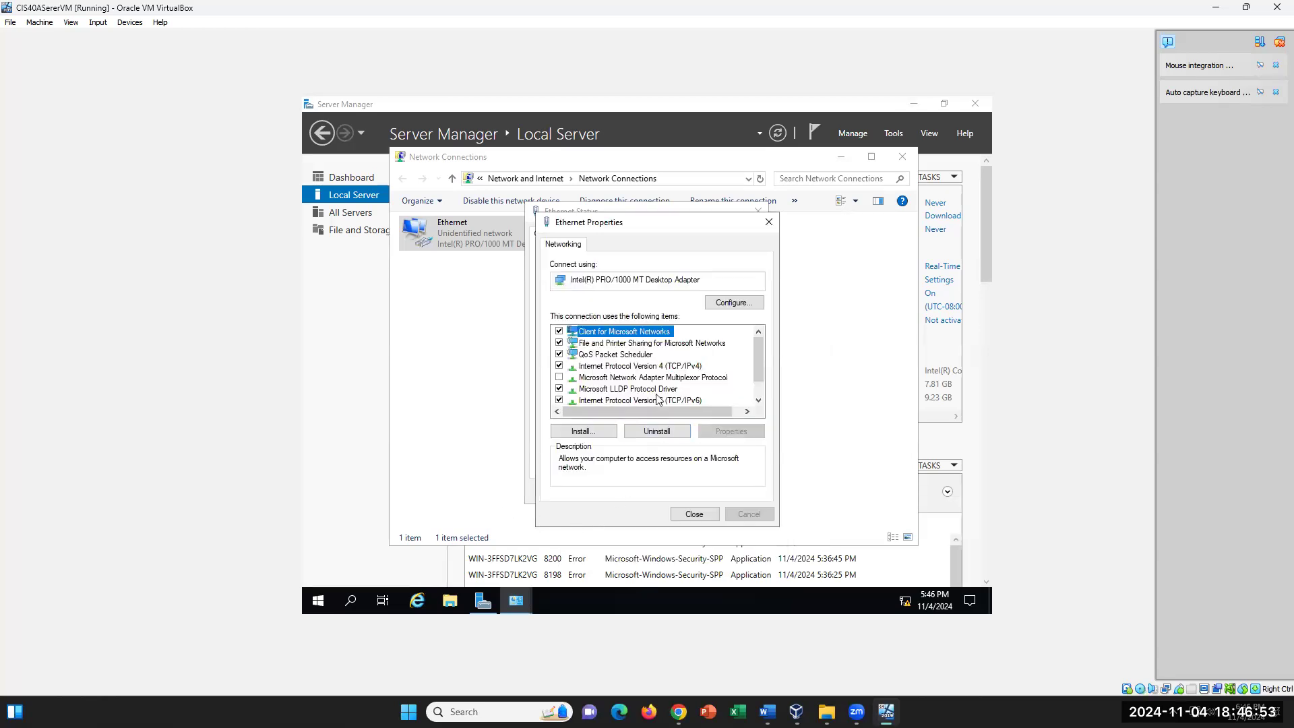
# Check the Ethernet adapter's IPv6 properties and close all the network connection windows
pyautogui.click(651, 400)
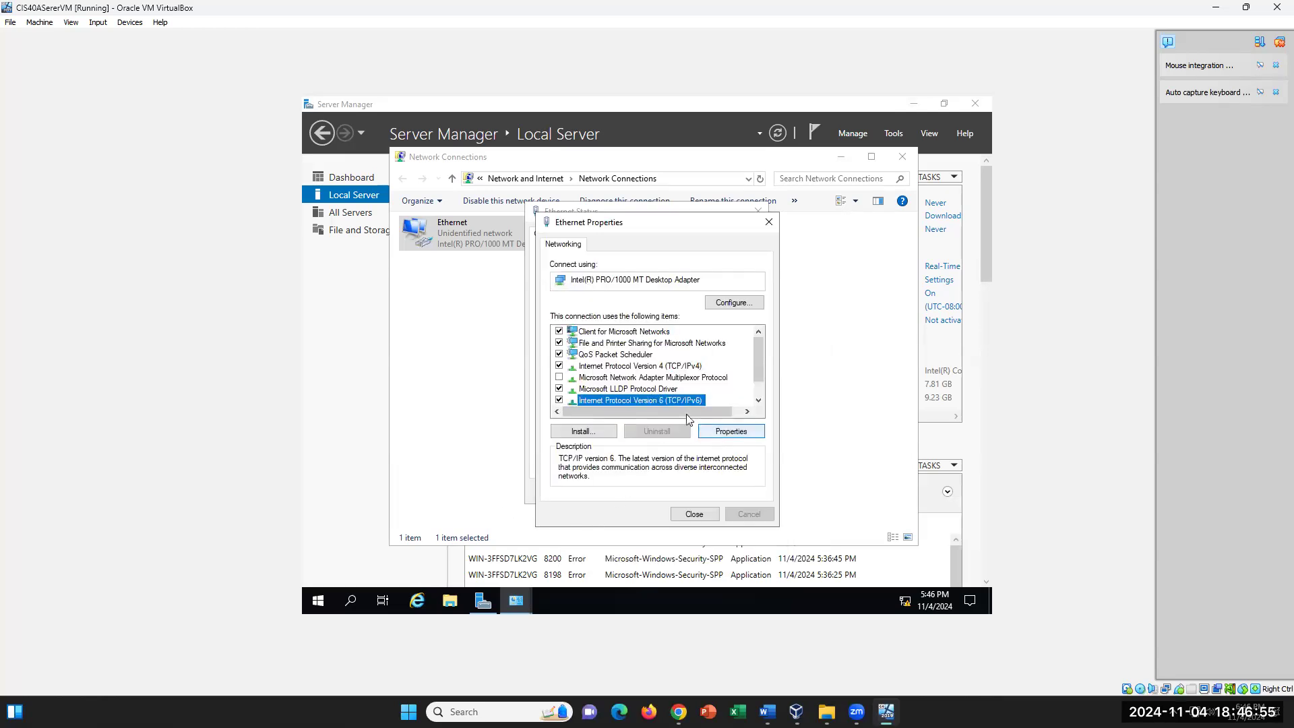
pyautogui.click(720, 432)
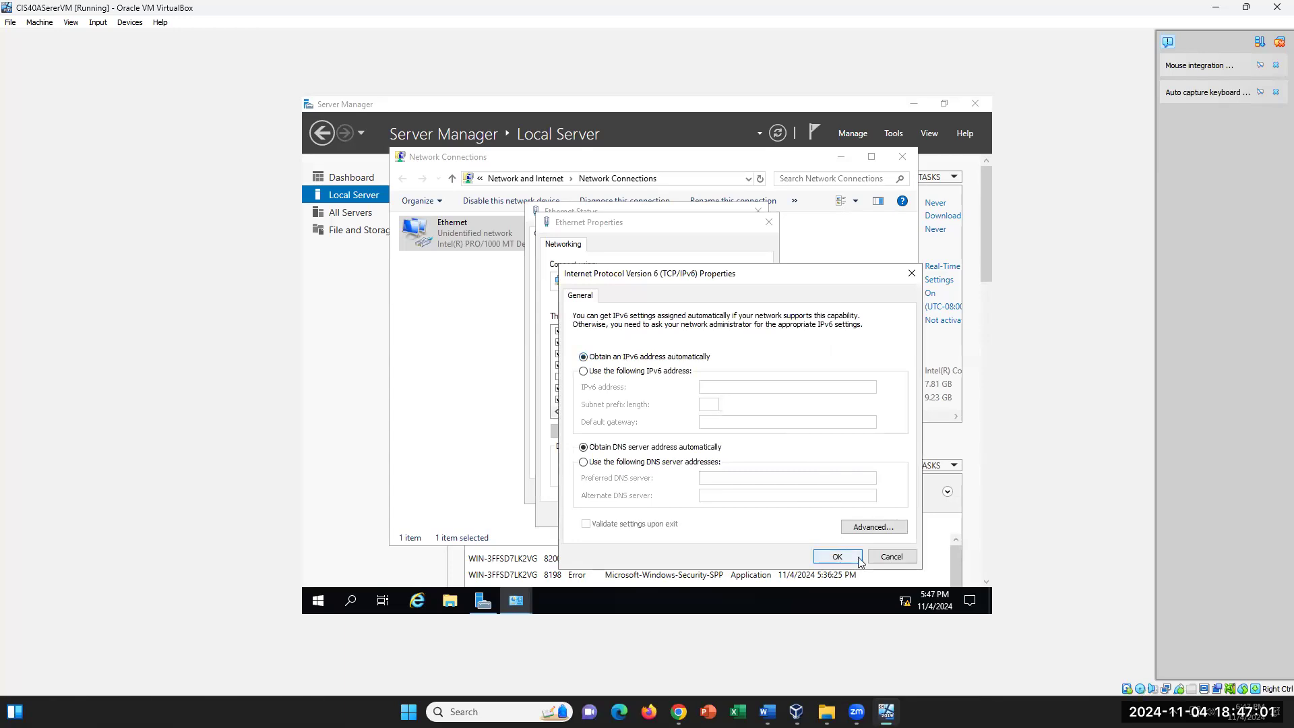
pyautogui.click(837, 557)
pyautogui.click(695, 515)
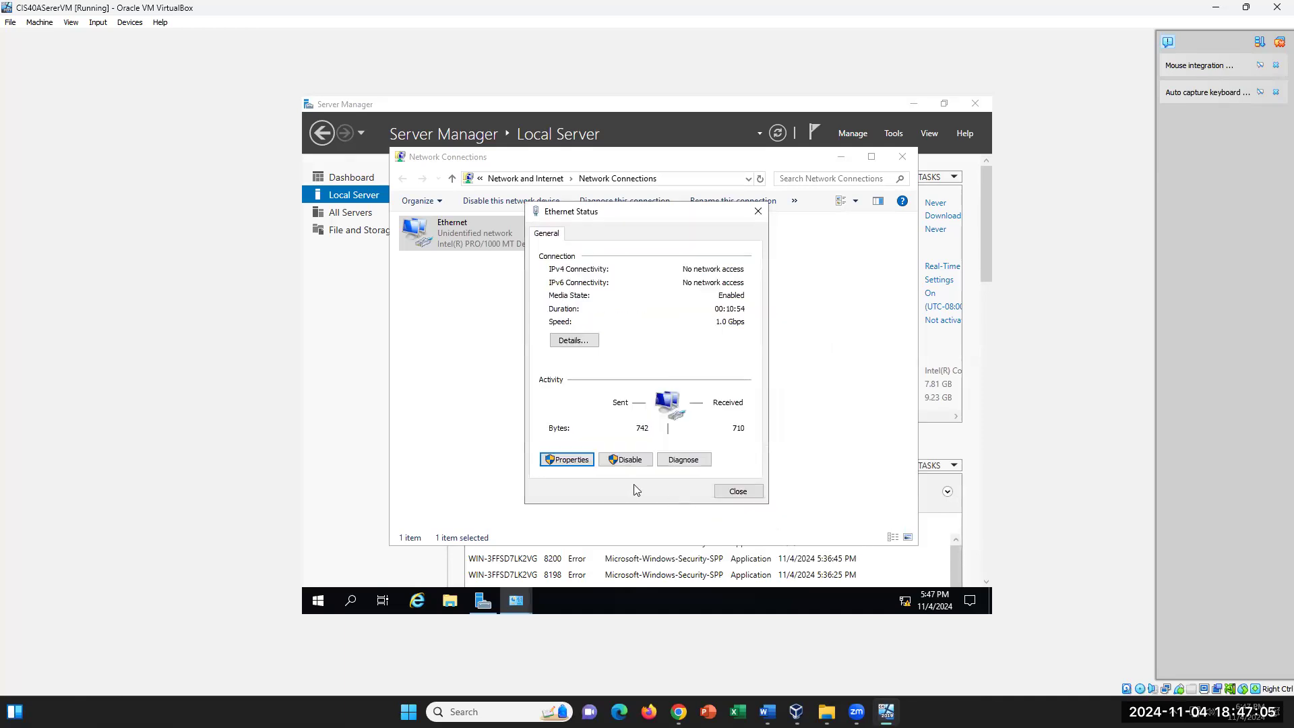
pyautogui.click(738, 491)
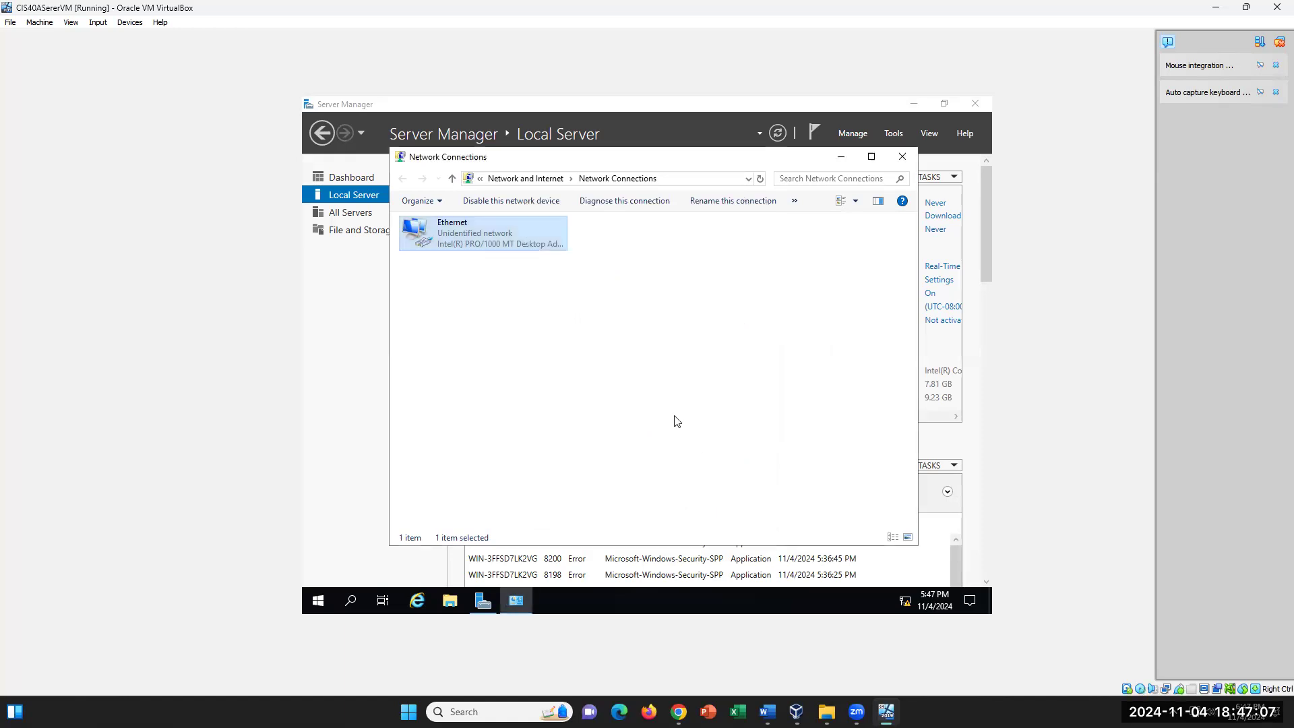
pyautogui.click(902, 157)
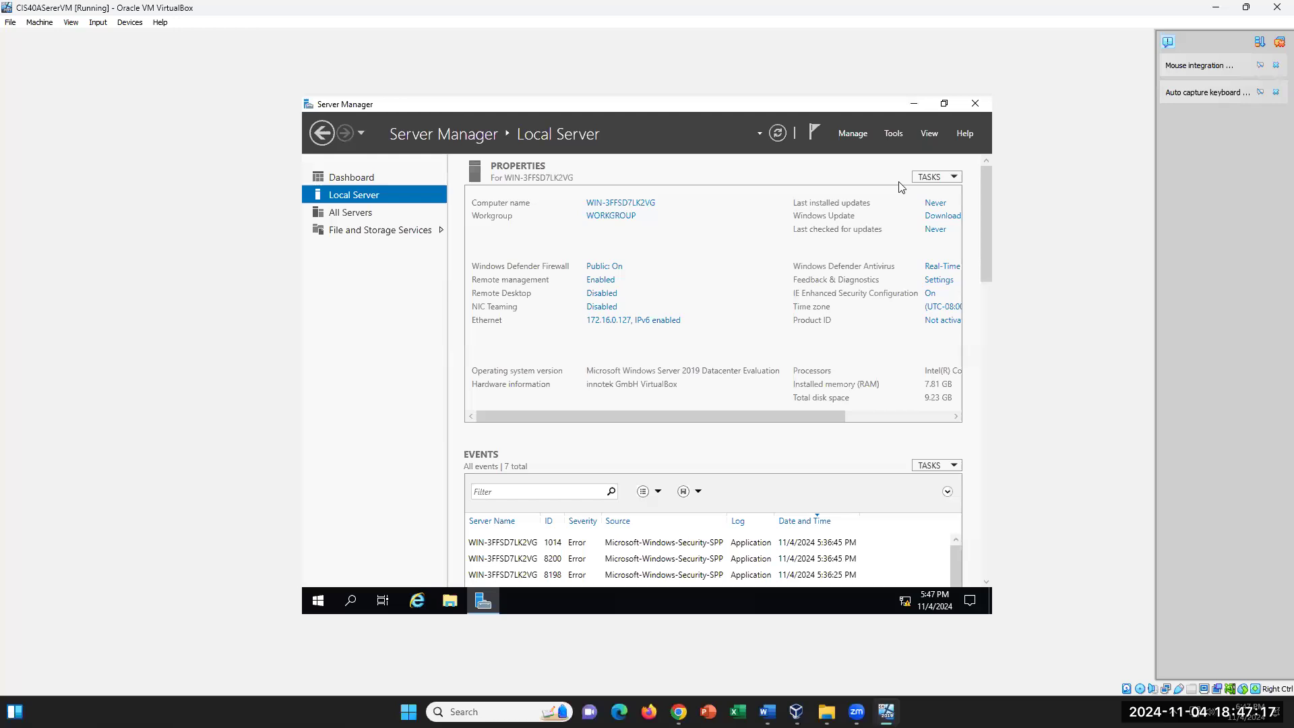
# Restart the Add Roles and Features Wizard from the dashboard with role-based installation and the listed pool server, advancing to the server roles
pyautogui.click(342, 178)
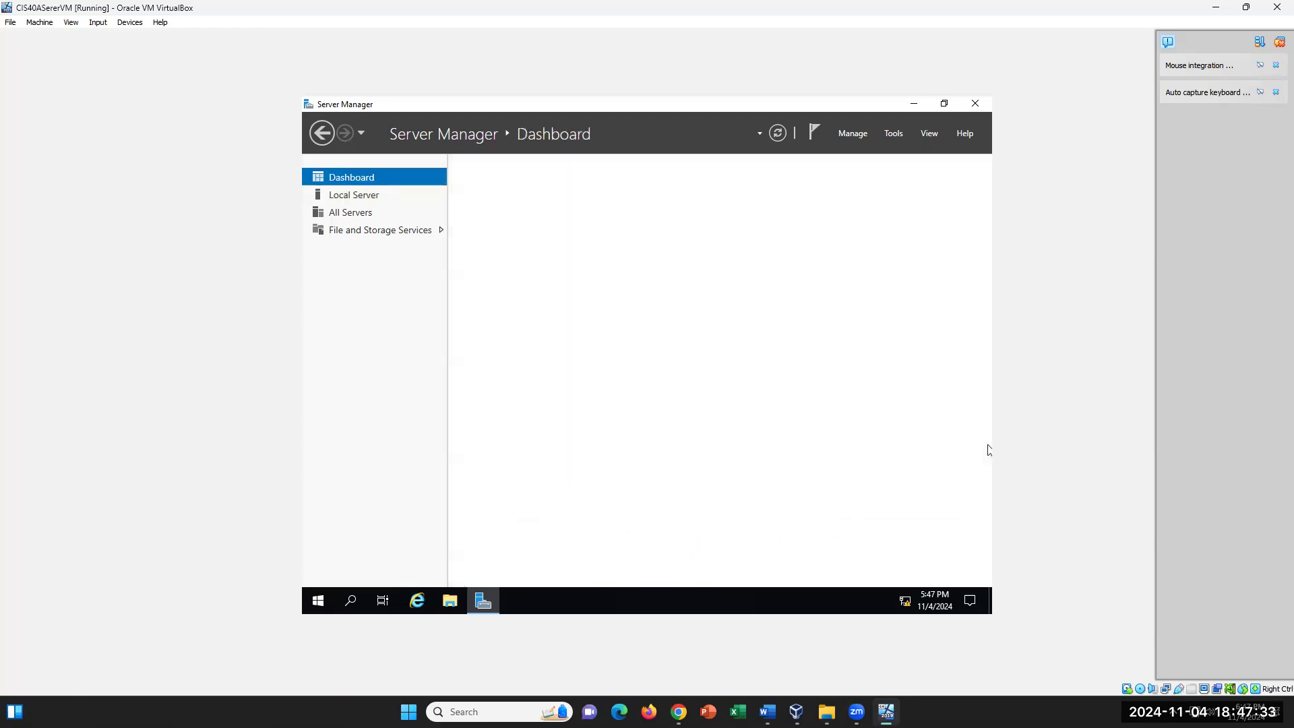
pyautogui.moveTo(768, 712)
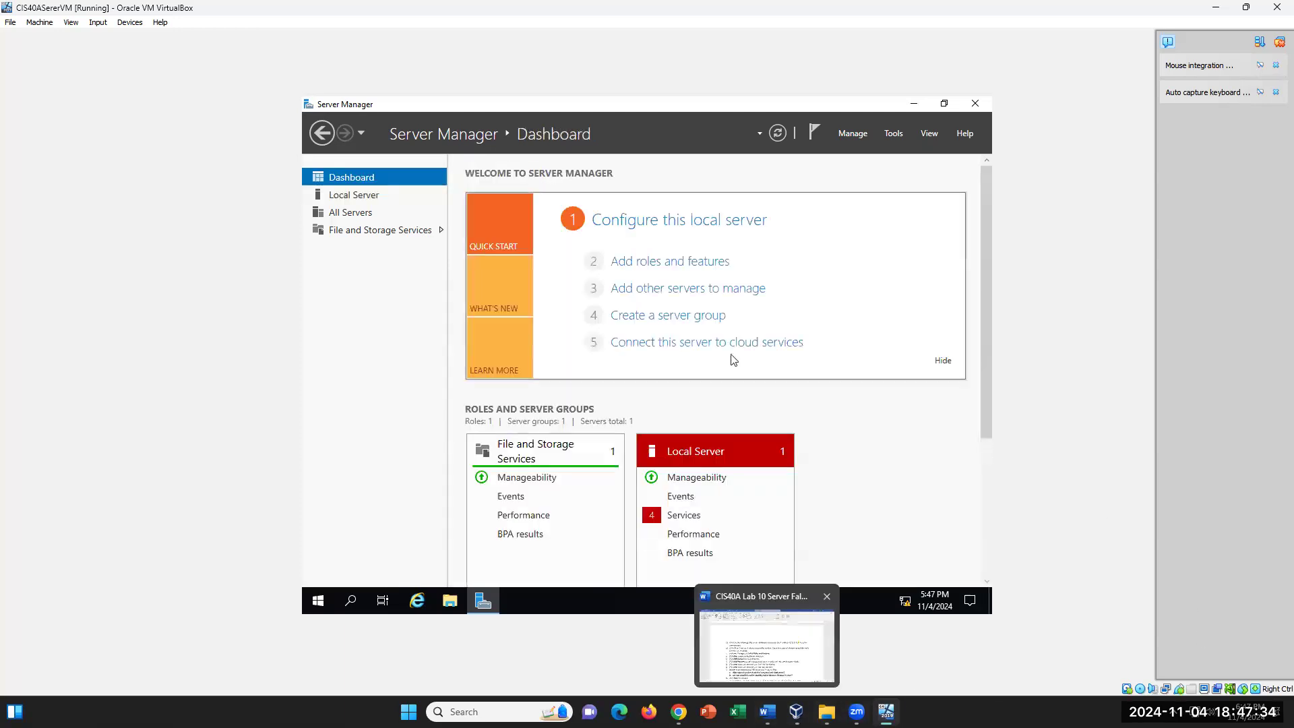
pyautogui.click(705, 263)
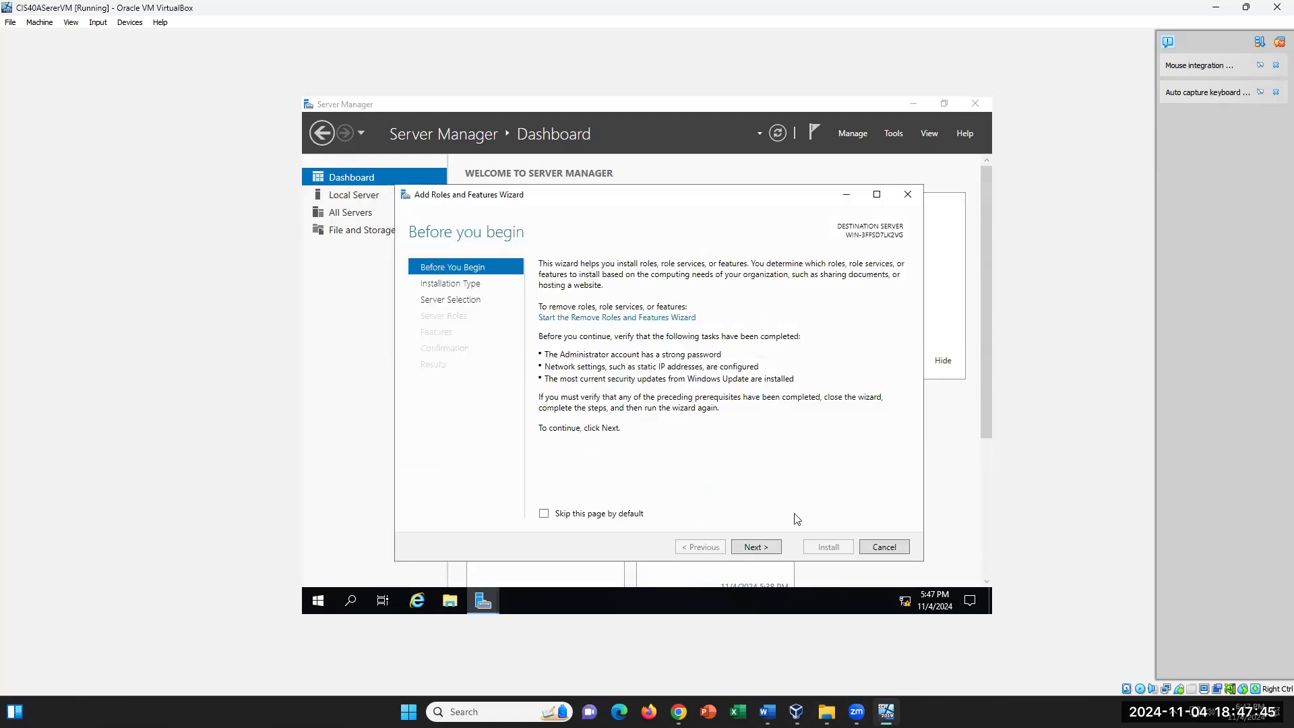
pyautogui.click(768, 548)
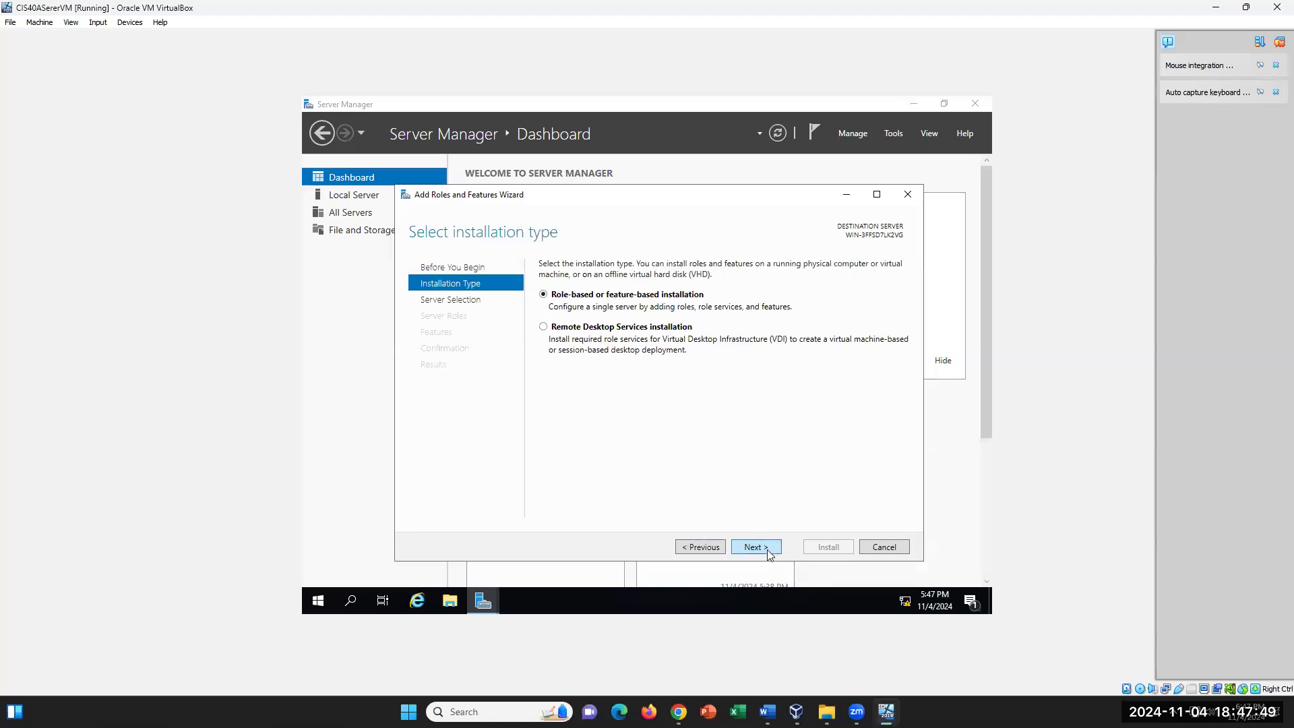
pyautogui.click(767, 549)
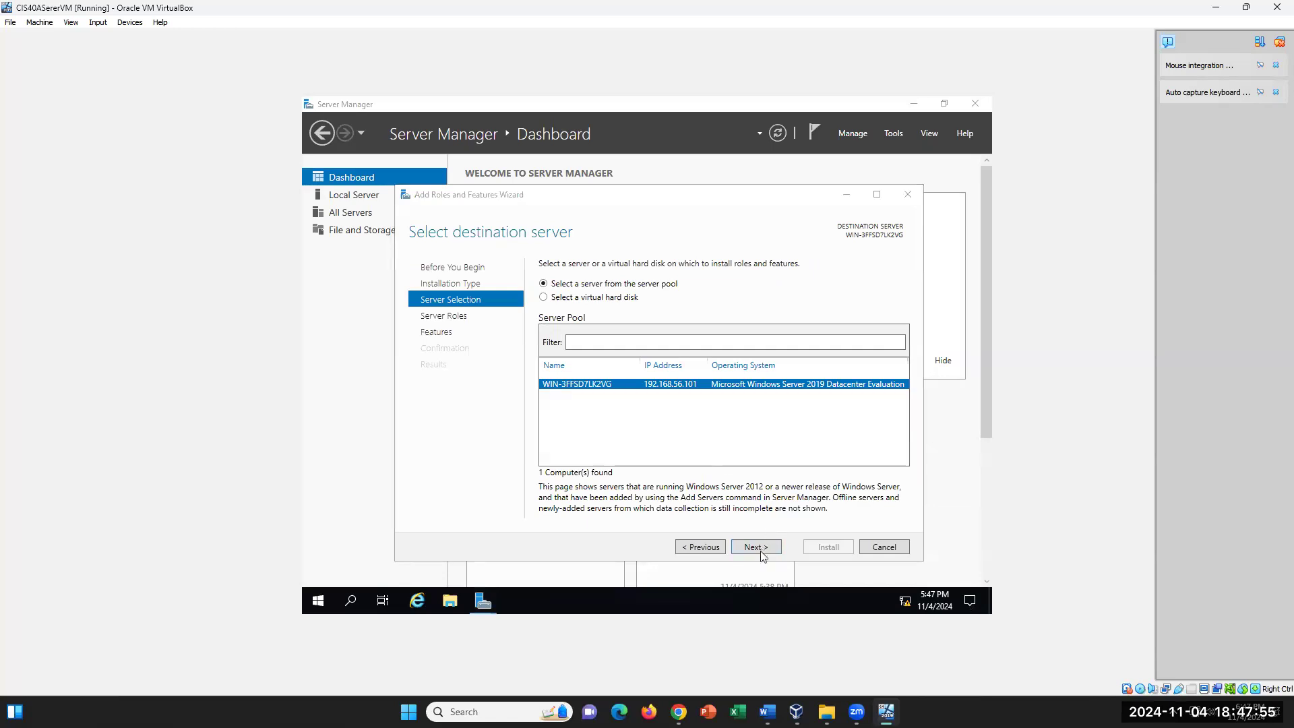
pyautogui.click(760, 551)
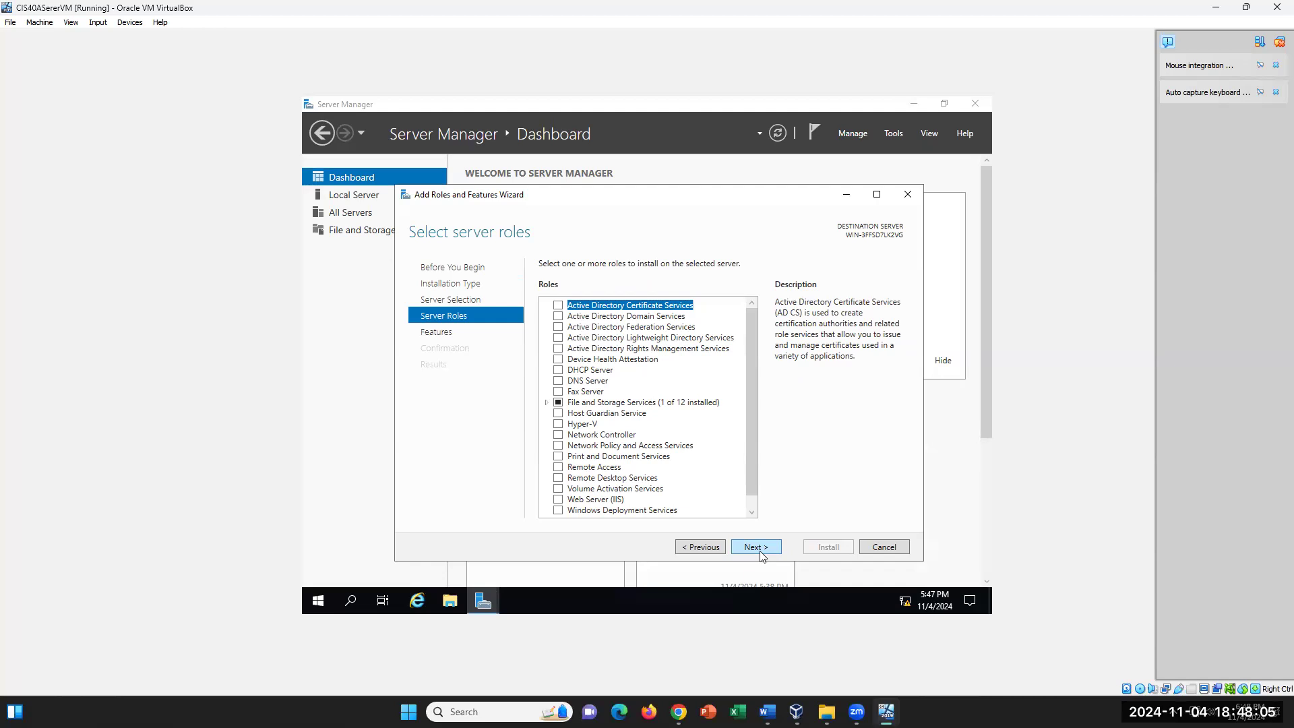
pyautogui.rightClick(318, 600)
pyautogui.click(388, 312)
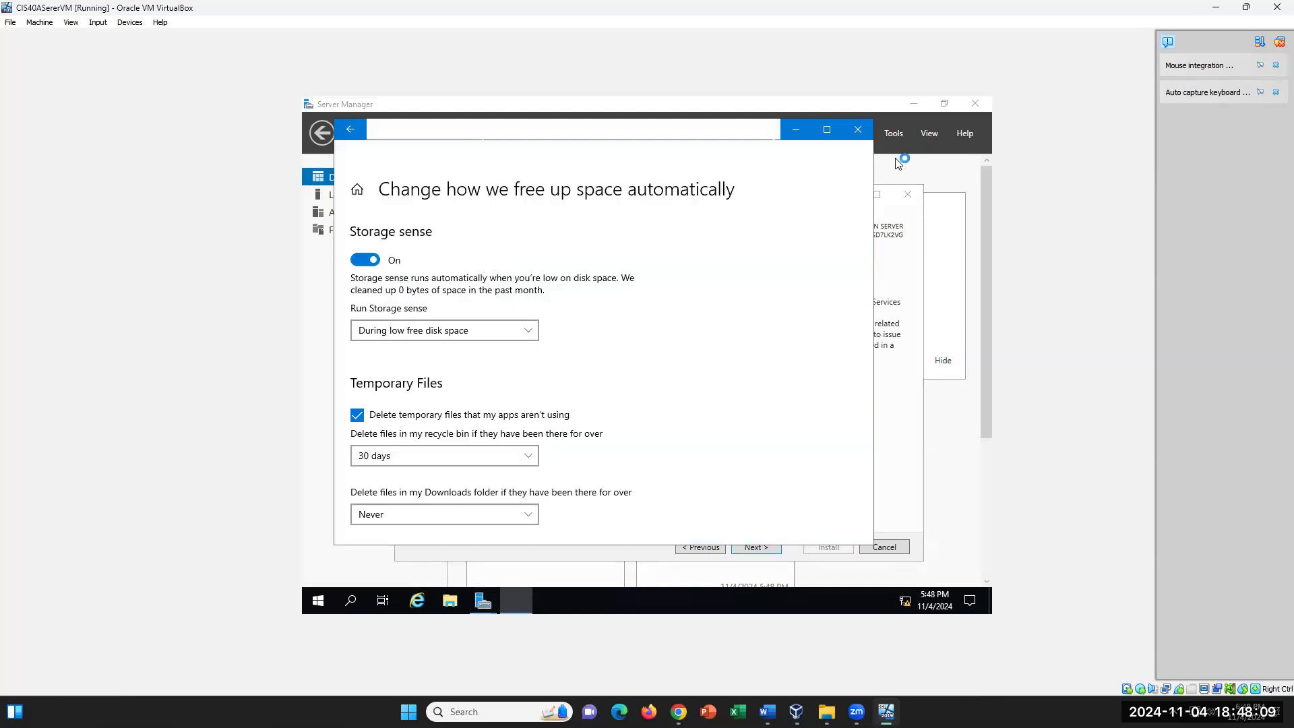
pyautogui.click(857, 130)
# Select the DNS Server role with its required management tools, dismiss the storage space notification and proceed to the features page
pyautogui.click(563, 381)
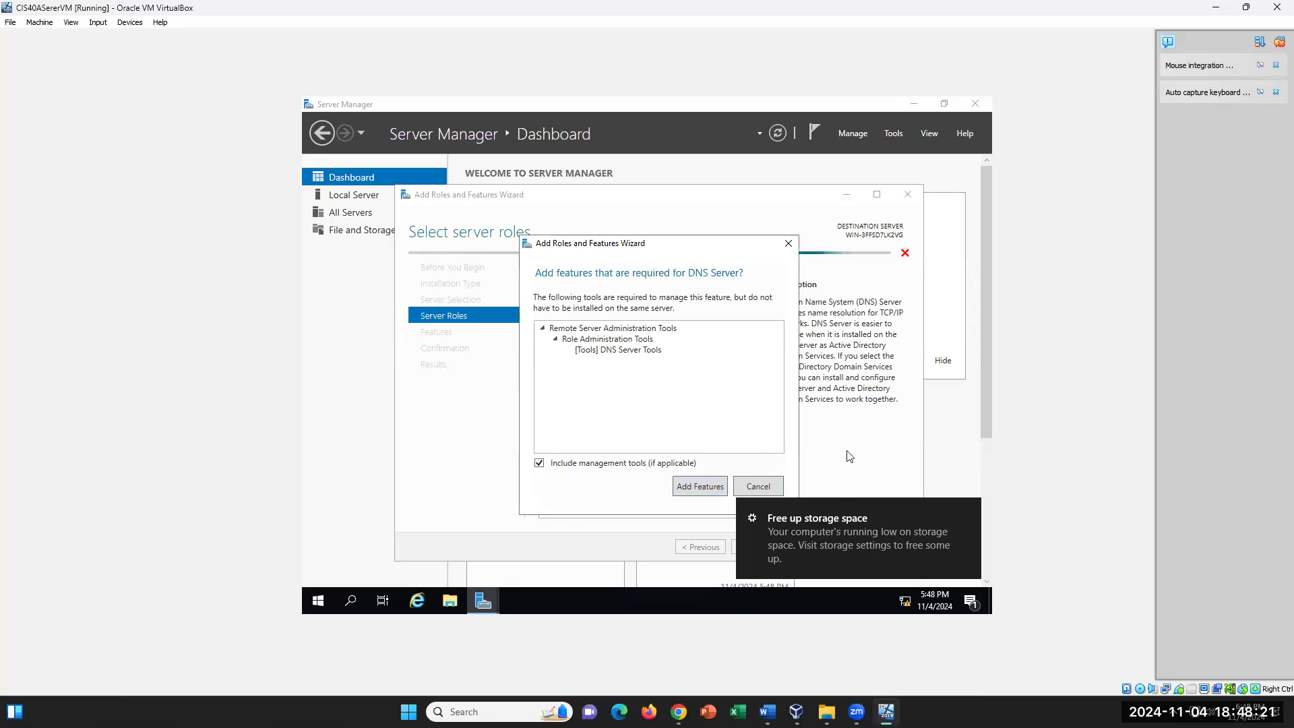
pyautogui.click(700, 486)
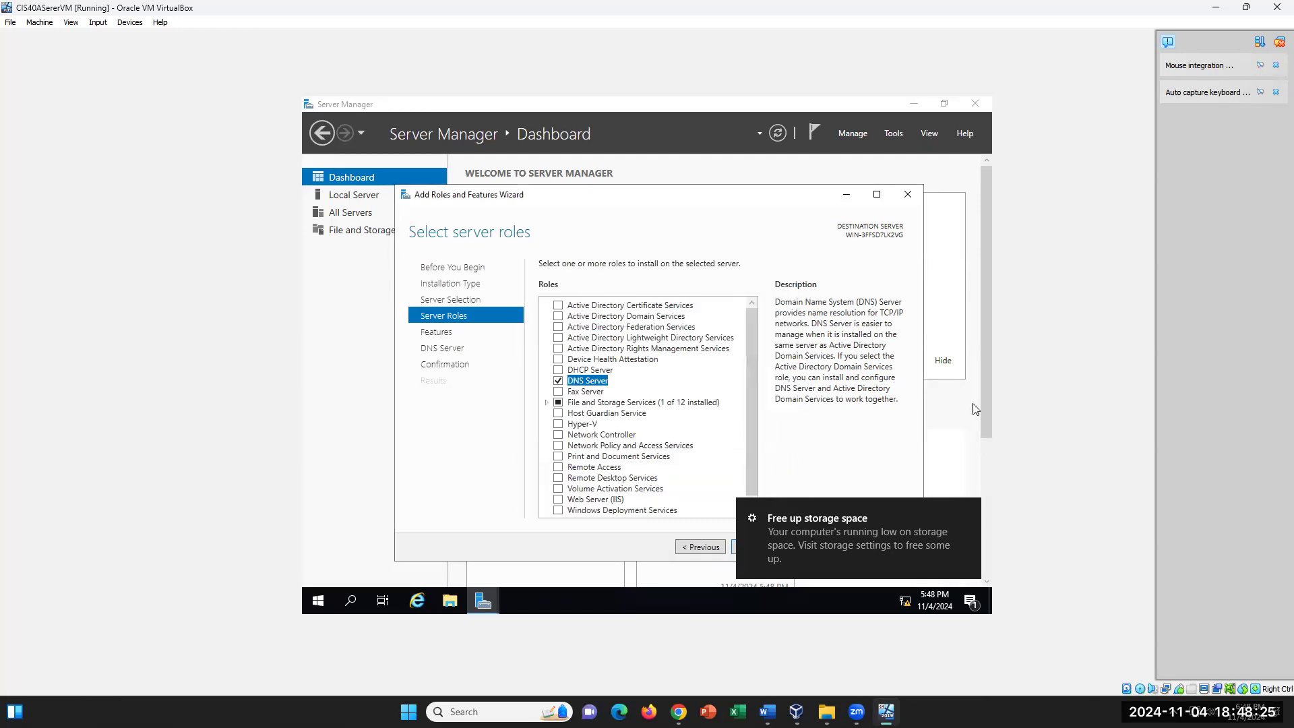
pyautogui.moveTo(987, 401); pyautogui.dragTo(960, 387)
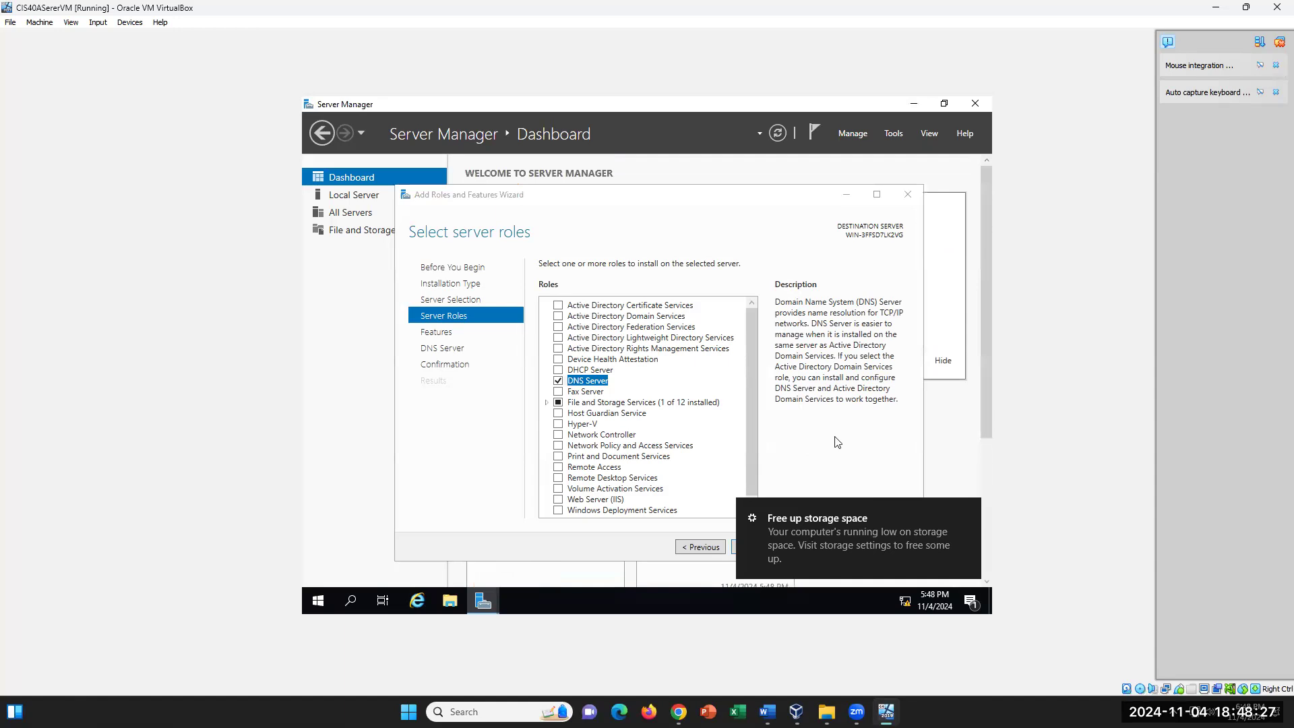
pyautogui.click(964, 511)
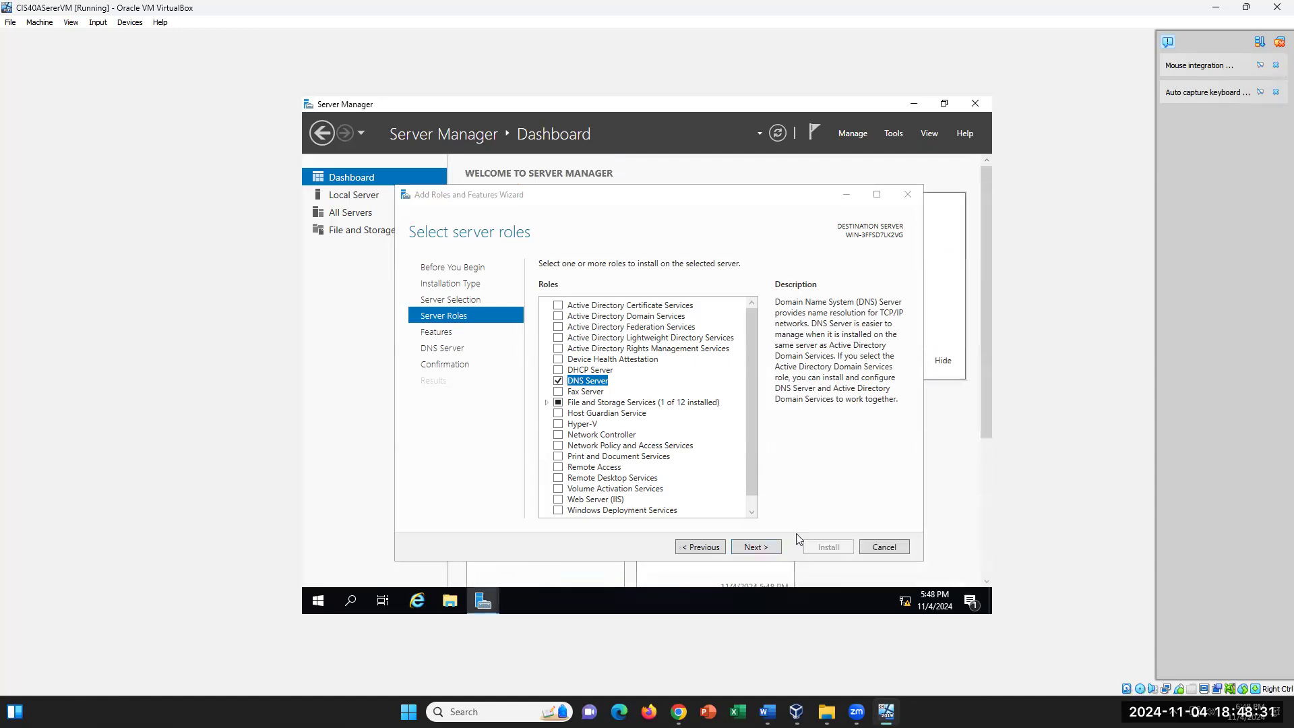
pyautogui.click(765, 549)
pyautogui.click(764, 550)
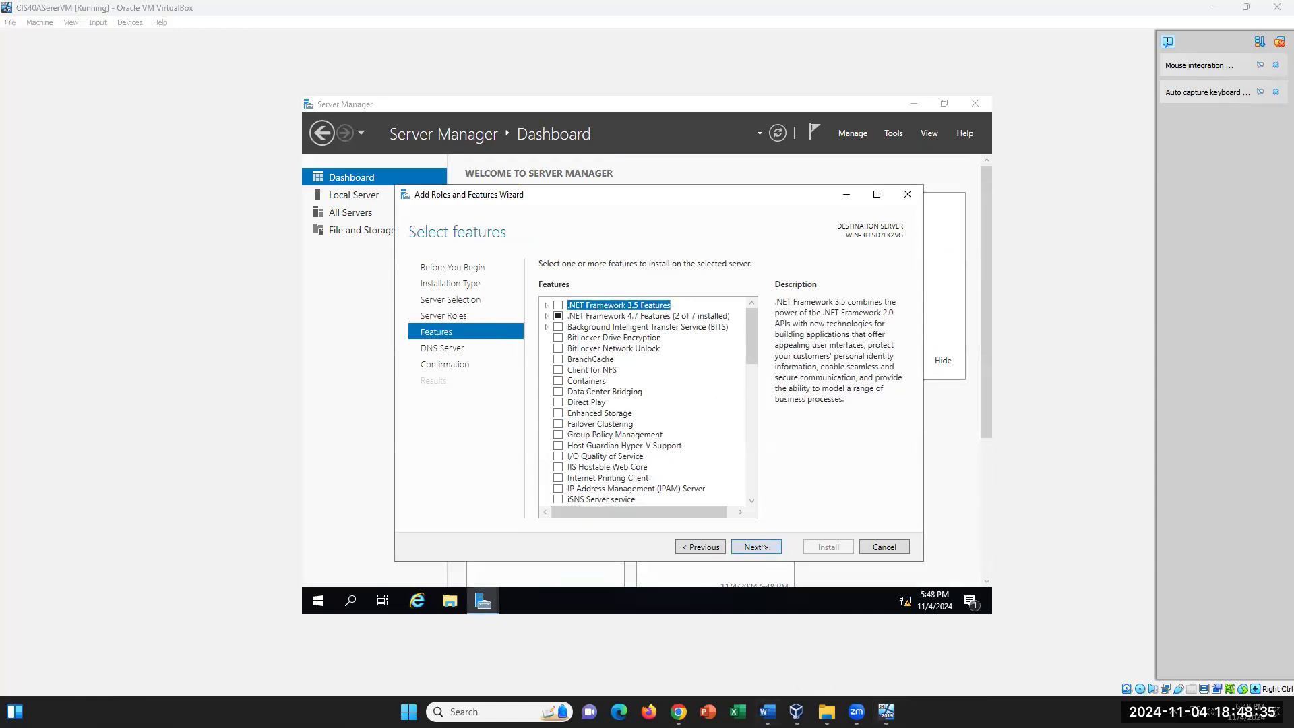
# Consult the Word lab document and continue with the preselected features to the DNS Server information page
pyautogui.click(767, 712)
pyautogui.click(767, 712)
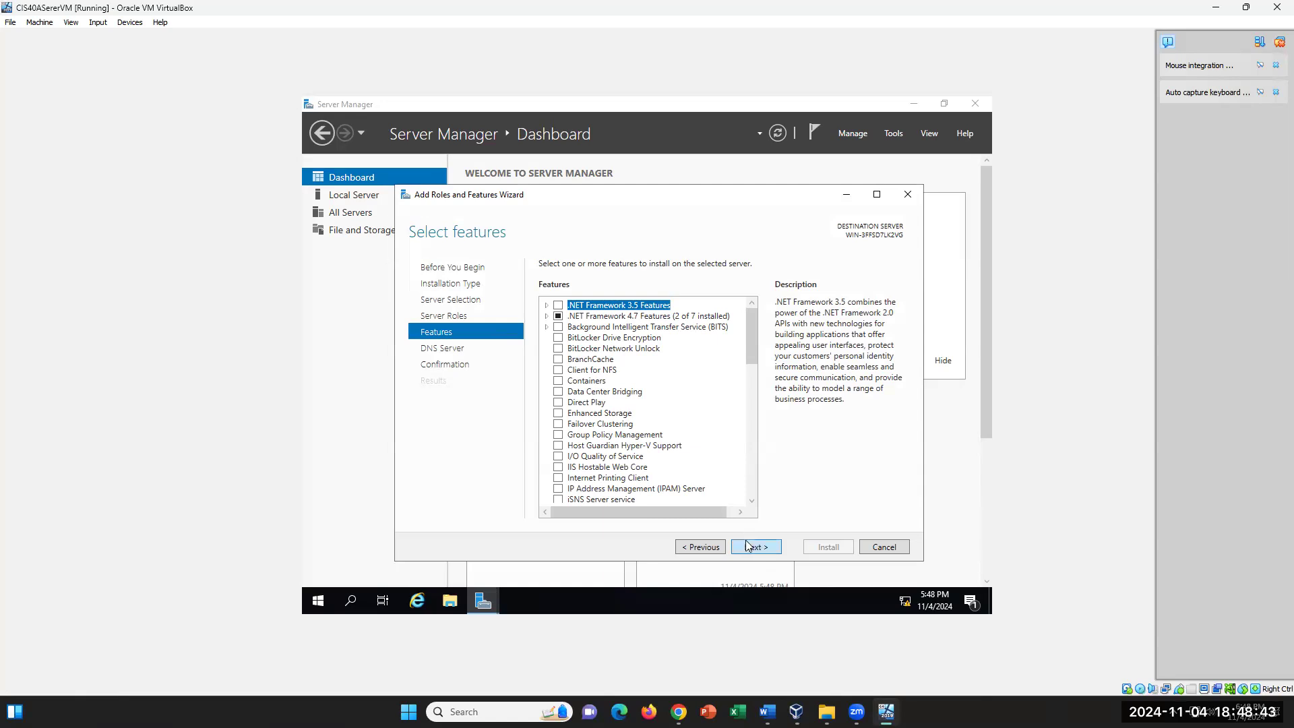
pyautogui.click(747, 545)
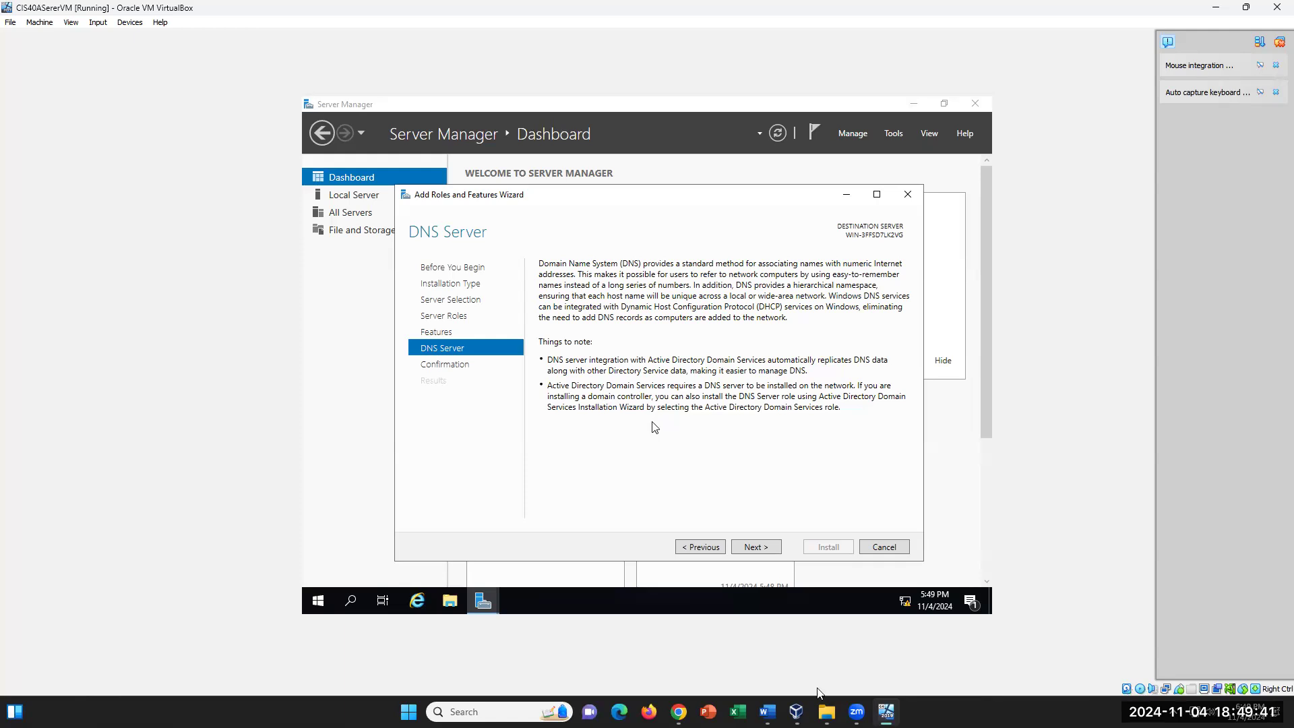
# Read the Word lab document's question about which services should be integrated with the DNS server, and return to the virtual machine
pyautogui.click(767, 711)
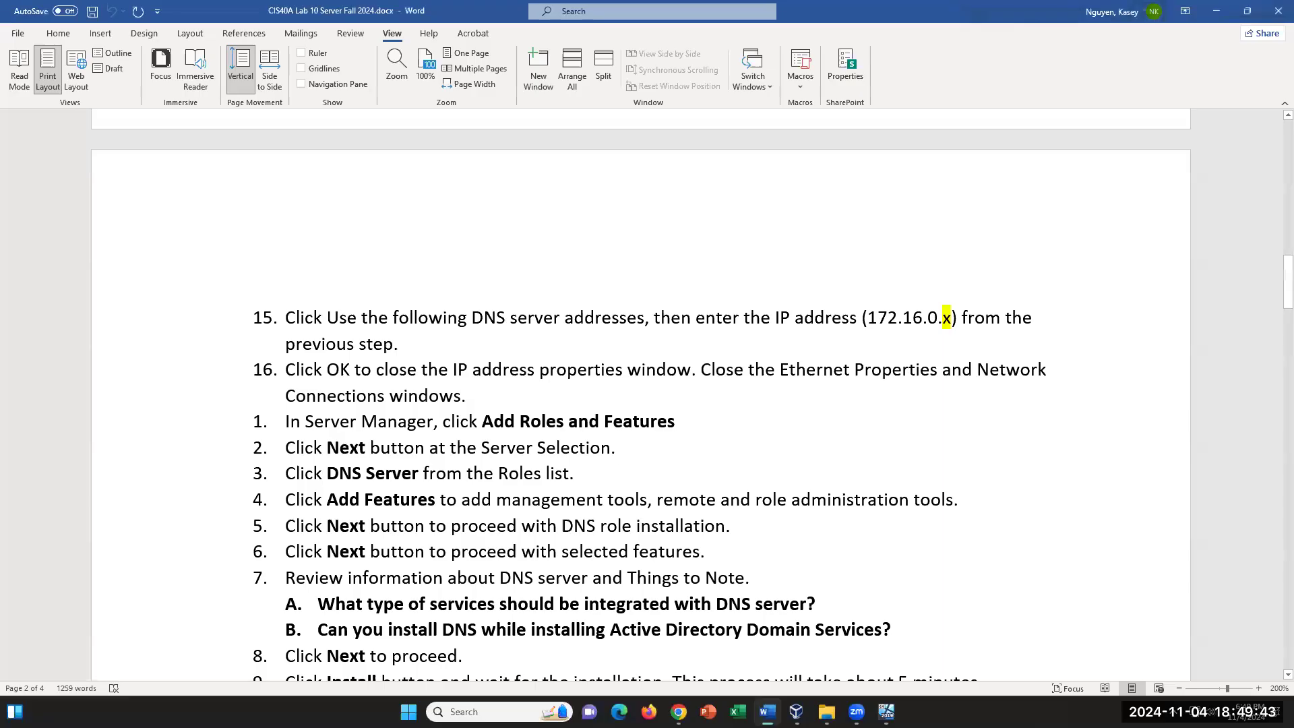
pyautogui.click(768, 712)
pyautogui.click(767, 712)
pyautogui.scroll(-1, 481, 593)
pyautogui.moveTo(377, 541); pyautogui.dragTo(858, 548)
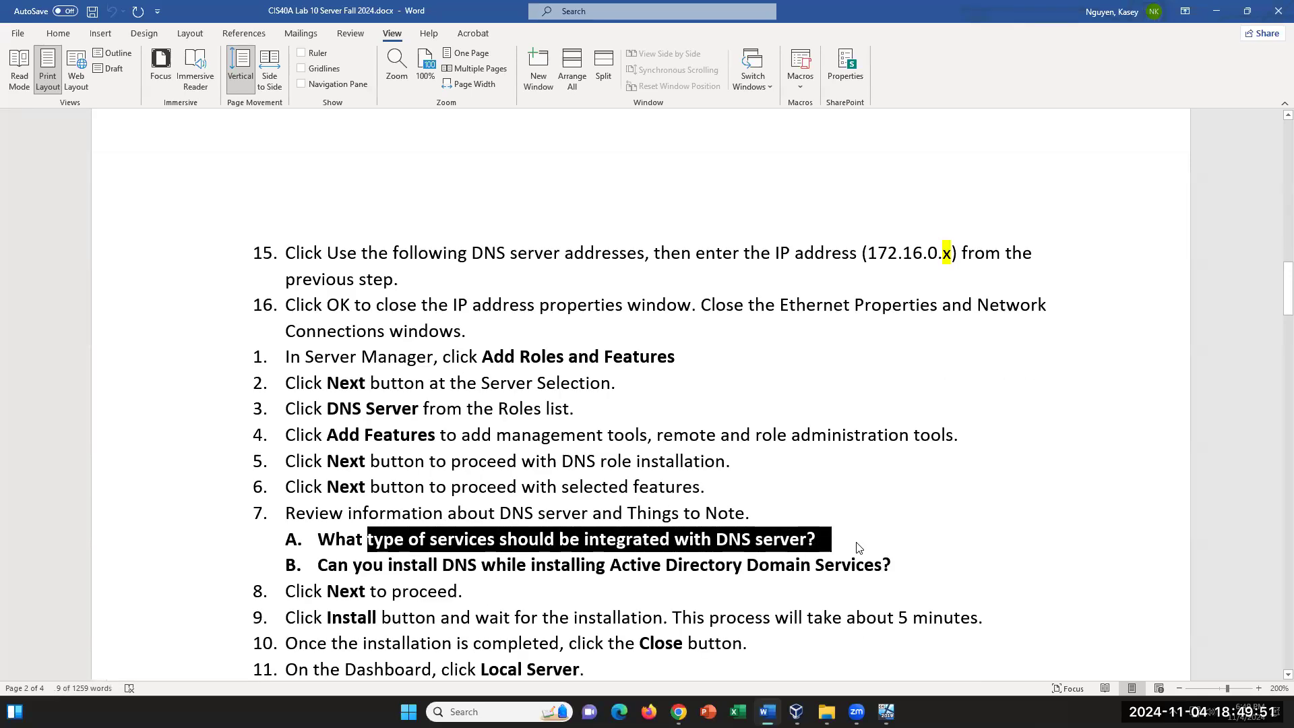
pyautogui.click(886, 712)
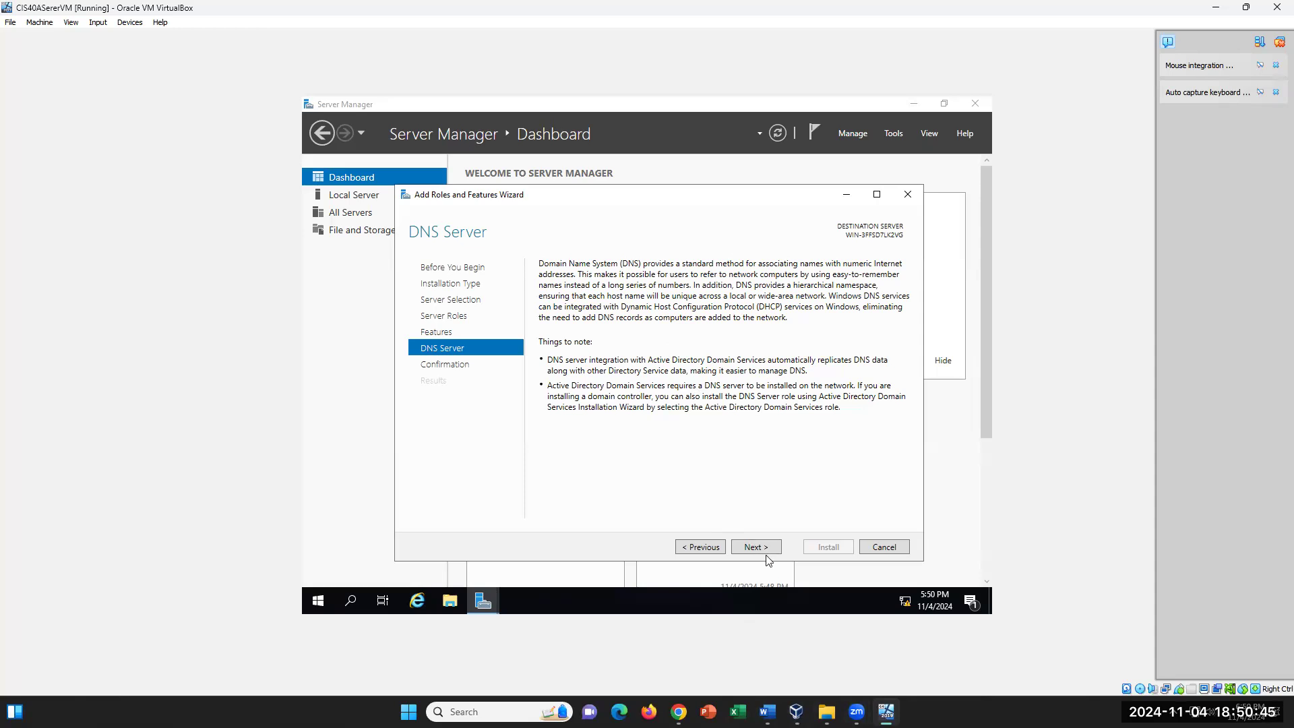
# Read the Word lab document's question about installing DNS with Active Directory Domain Services and its following steps, and return to the virtual machine
pyautogui.hotkey('alt', 'Tab')
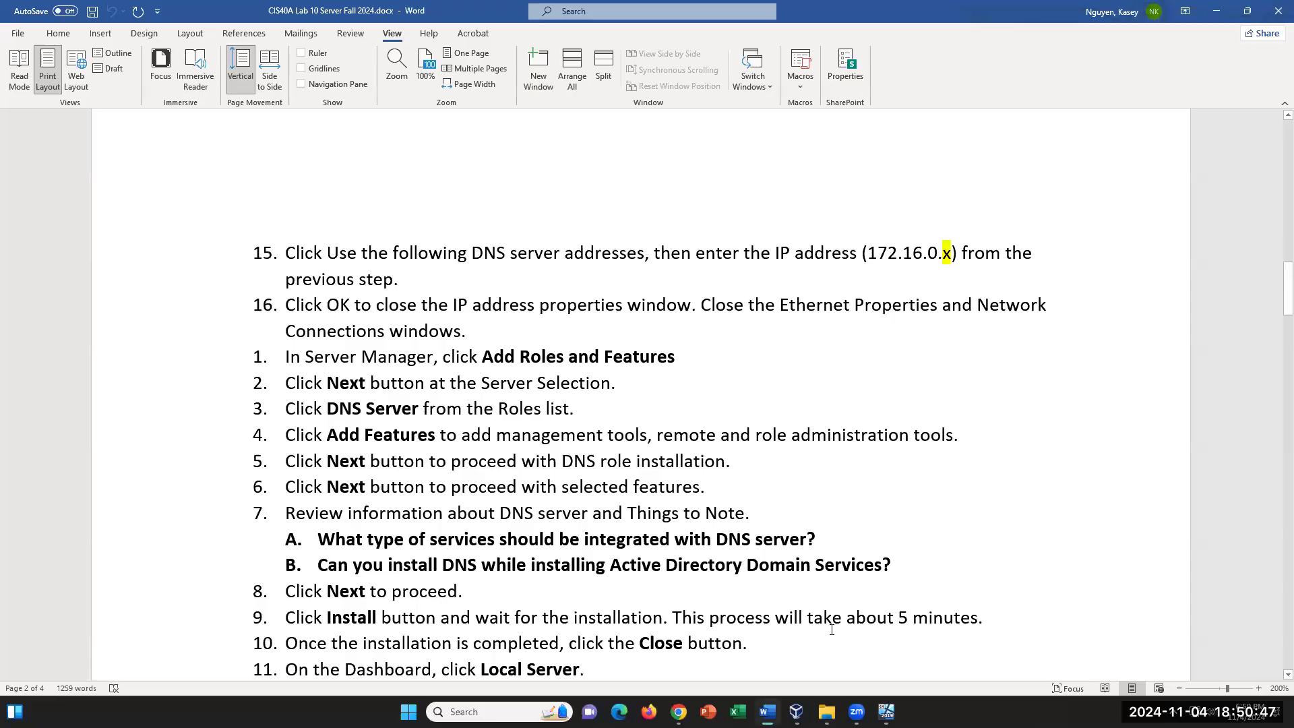
pyautogui.scroll(-1, 833, 628)
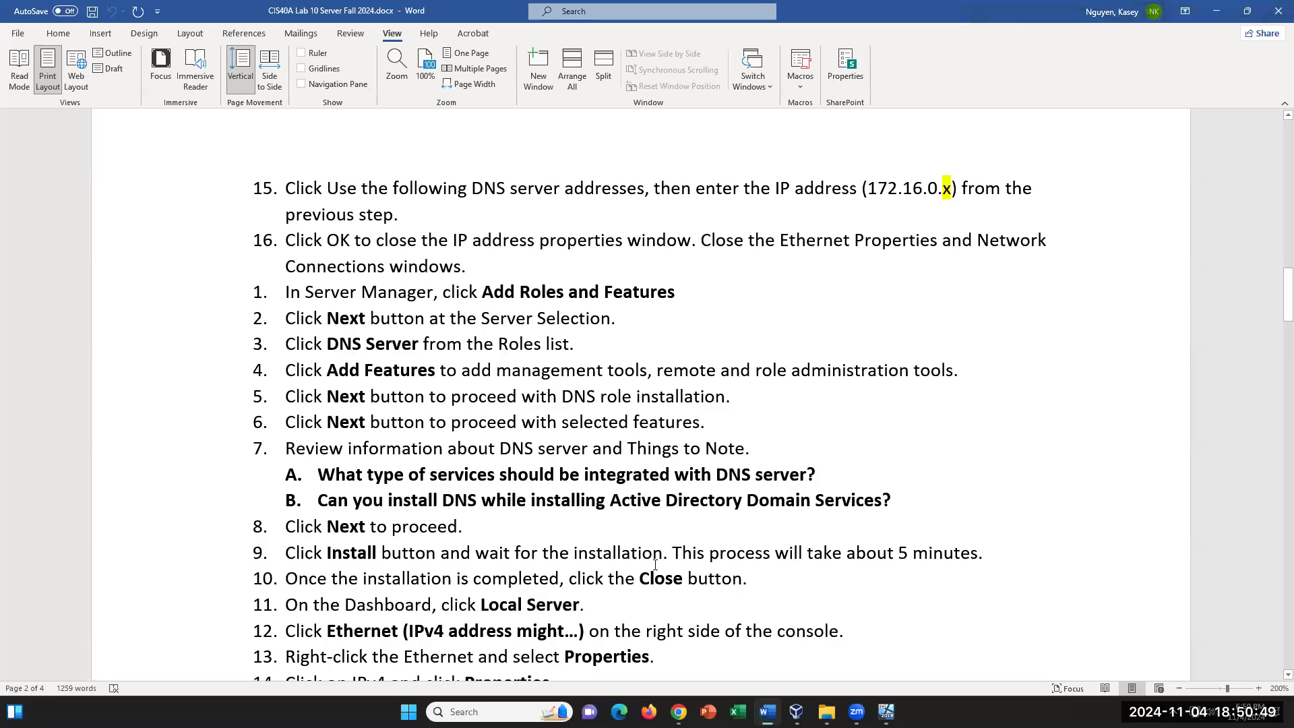
pyautogui.click(901, 495)
pyautogui.hotkey('alt', 'Tab')
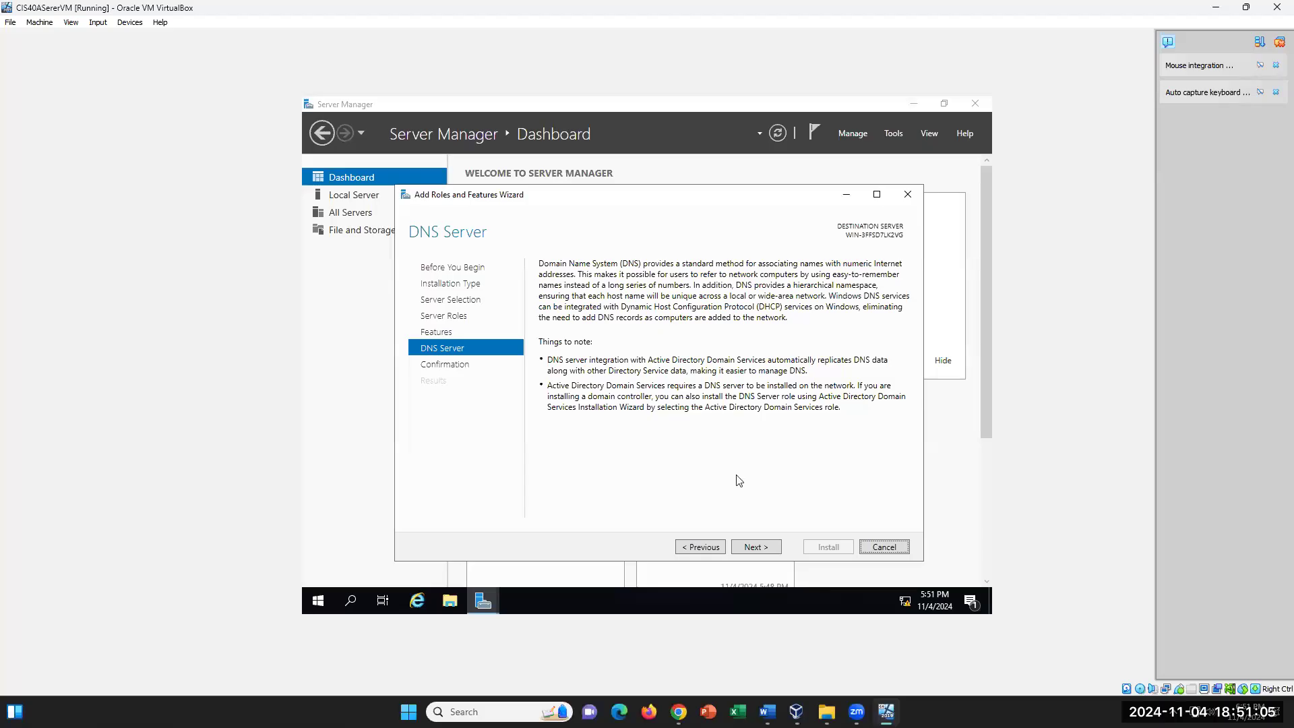
# Proceed to the confirmation page, start installing the DNS Server role with DNS Server Tools, and switch to the Word lab document
pyautogui.press('Tab')
pyautogui.click(763, 543)
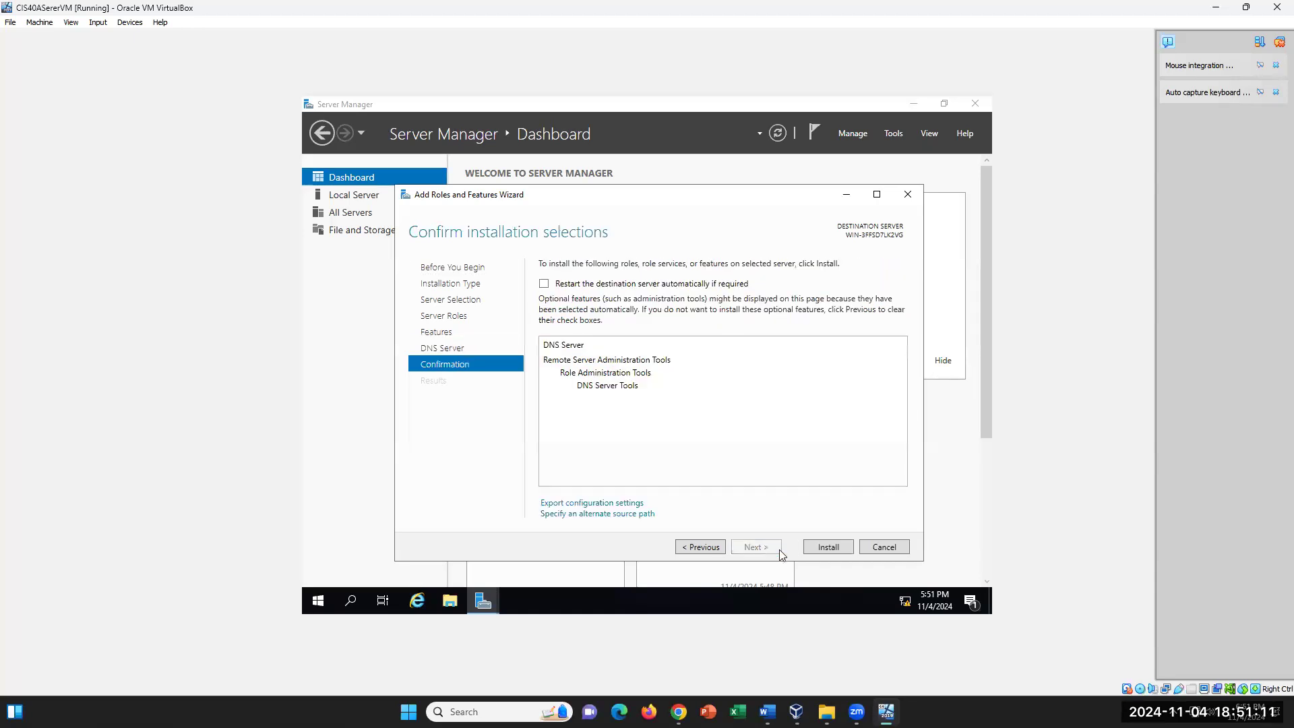
pyautogui.click(827, 546)
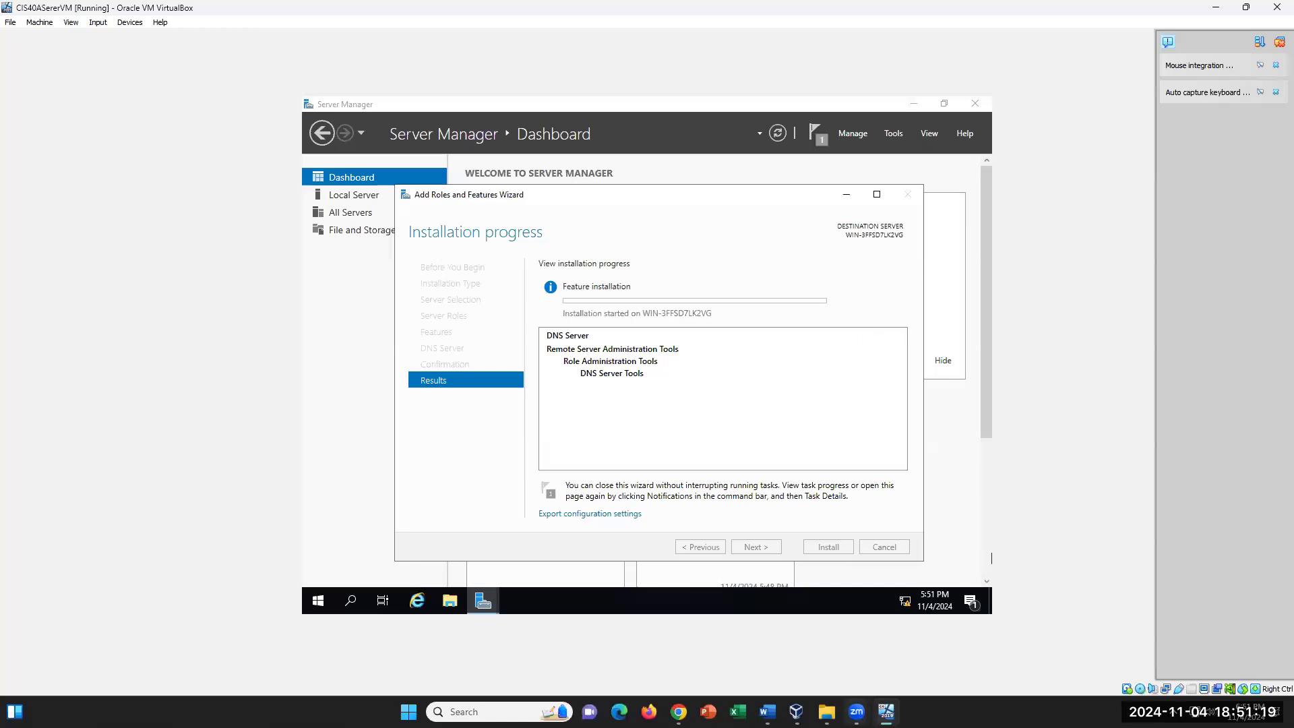
pyautogui.click(768, 712)
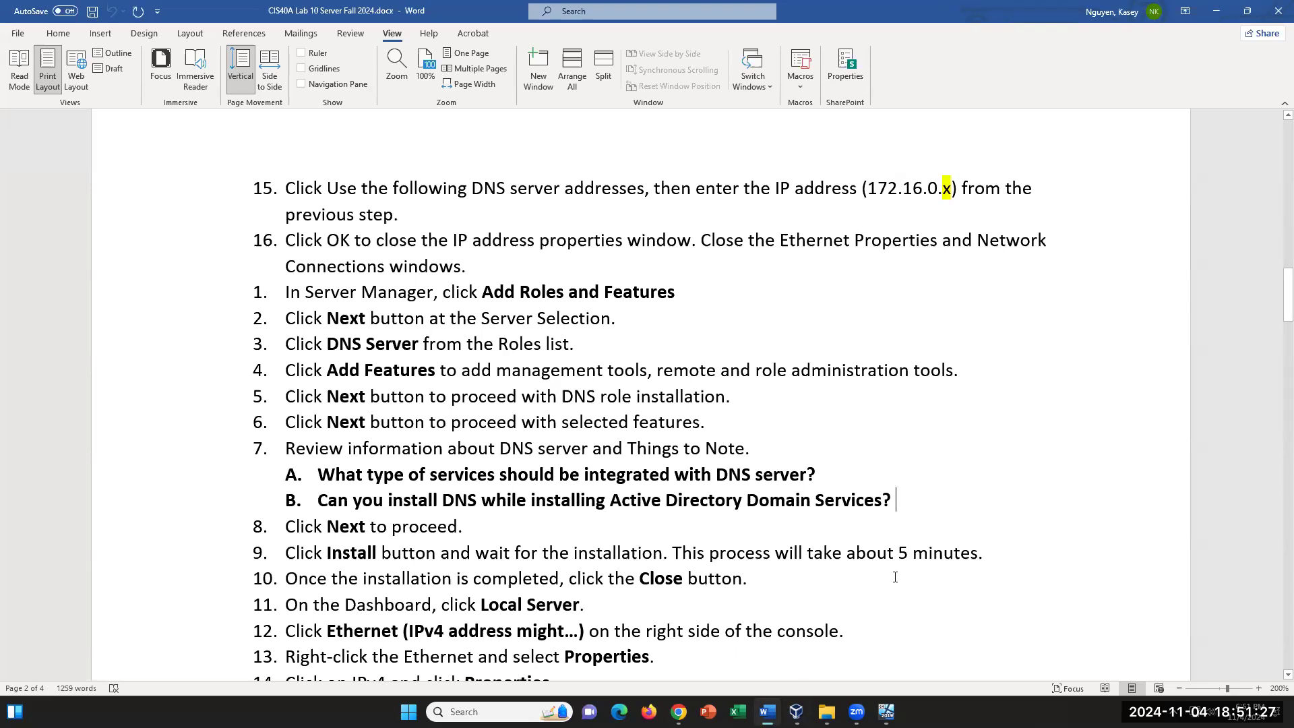
# Read steps 8 to 19 of the Word lab document on finishing the DNS installation and configuring the server's IPv4 settings
pyautogui.scroll(-2, 895, 576)
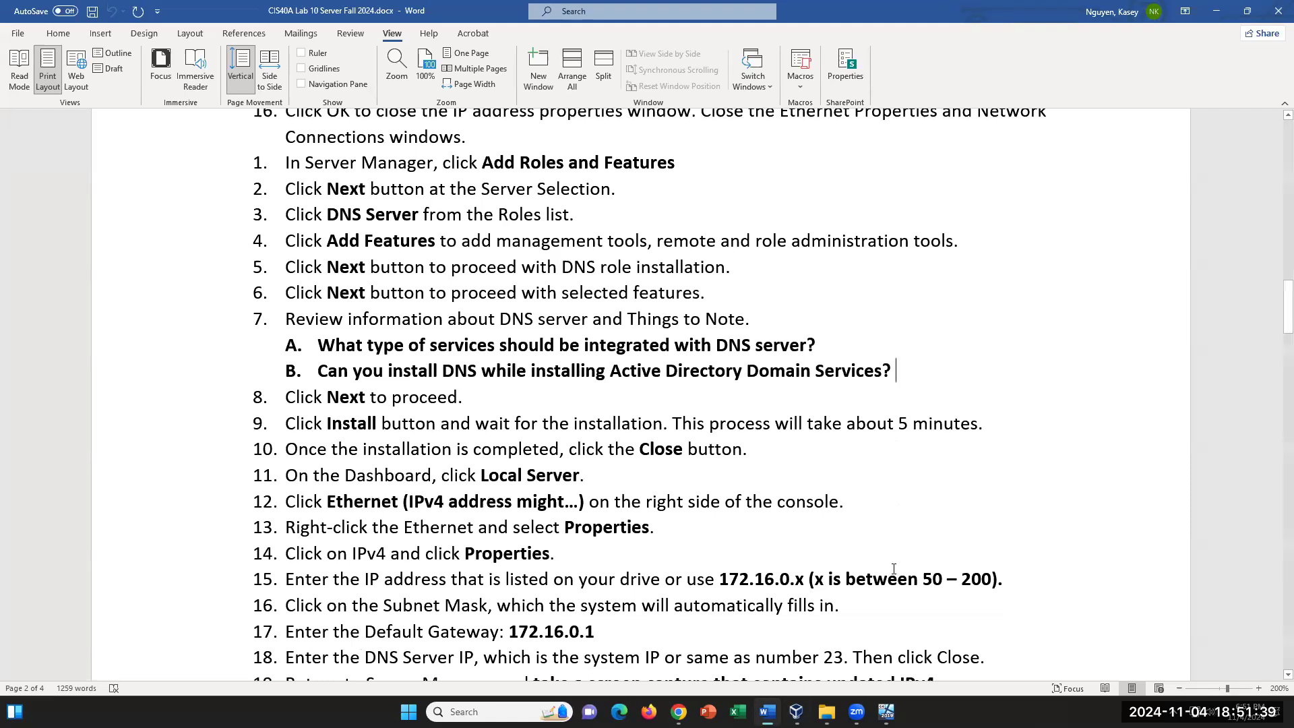
pyautogui.click(701, 527)
pyautogui.click(588, 543)
pyautogui.scroll(-1, 727, 545)
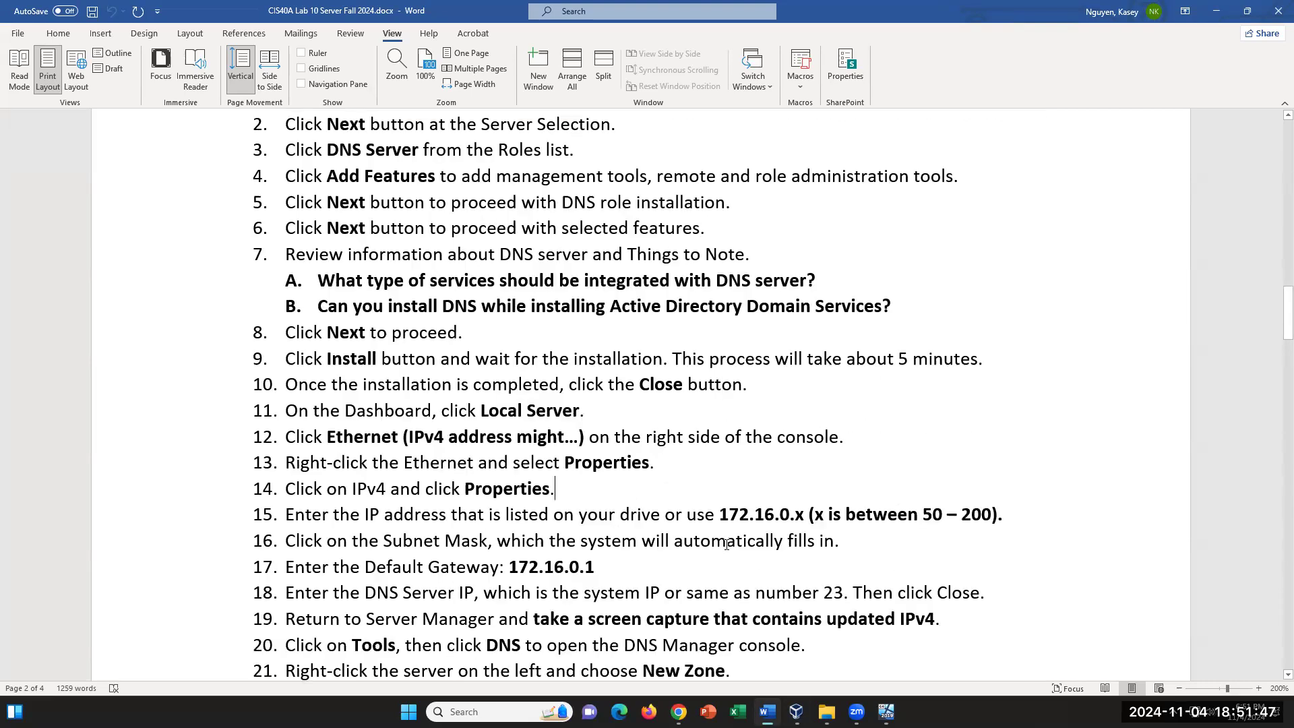
pyautogui.scroll(-1, 727, 544)
pyautogui.scroll(1, 726, 545)
pyautogui.scroll(-2, 726, 545)
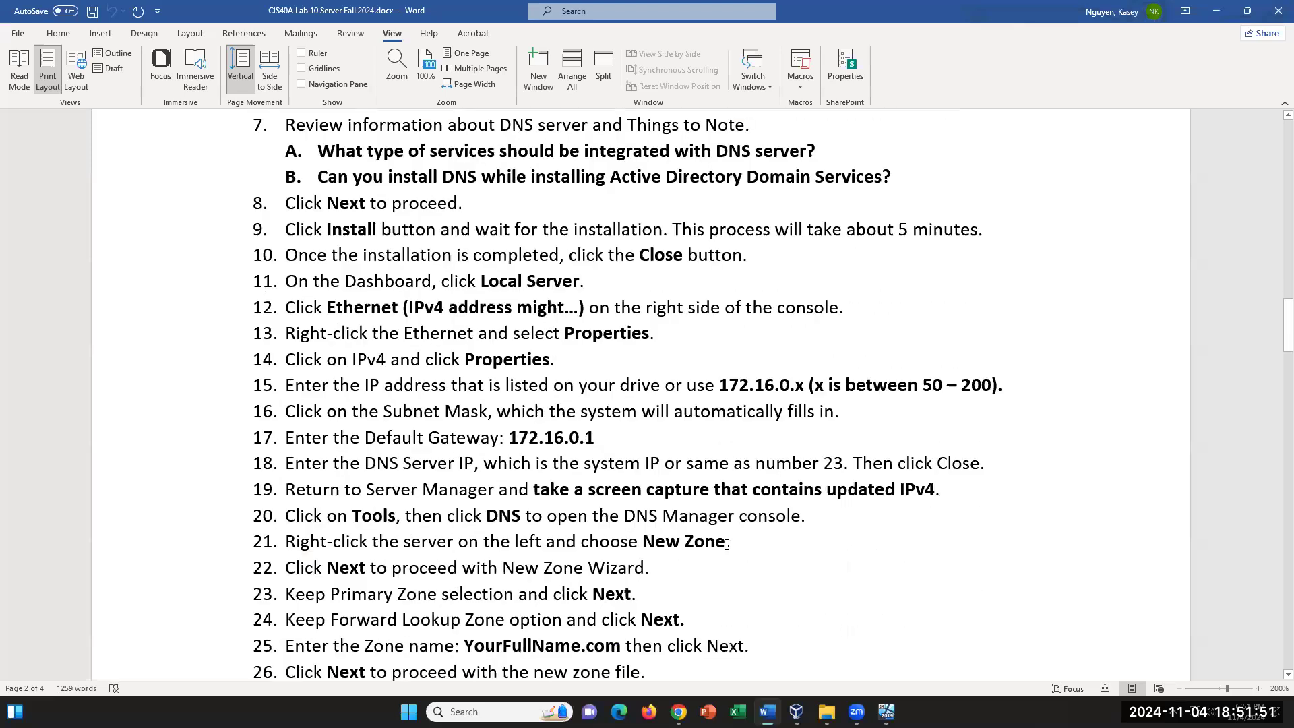
# Read the Word lab document's steps on creating a new DNS zone and the start of Part B on Active Directory Services
pyautogui.click(738, 544)
pyautogui.moveTo(680, 543); pyautogui.dragTo(581, 543)
pyautogui.click(756, 570)
pyautogui.scroll(-1, 756, 572)
pyautogui.scroll(1, 756, 573)
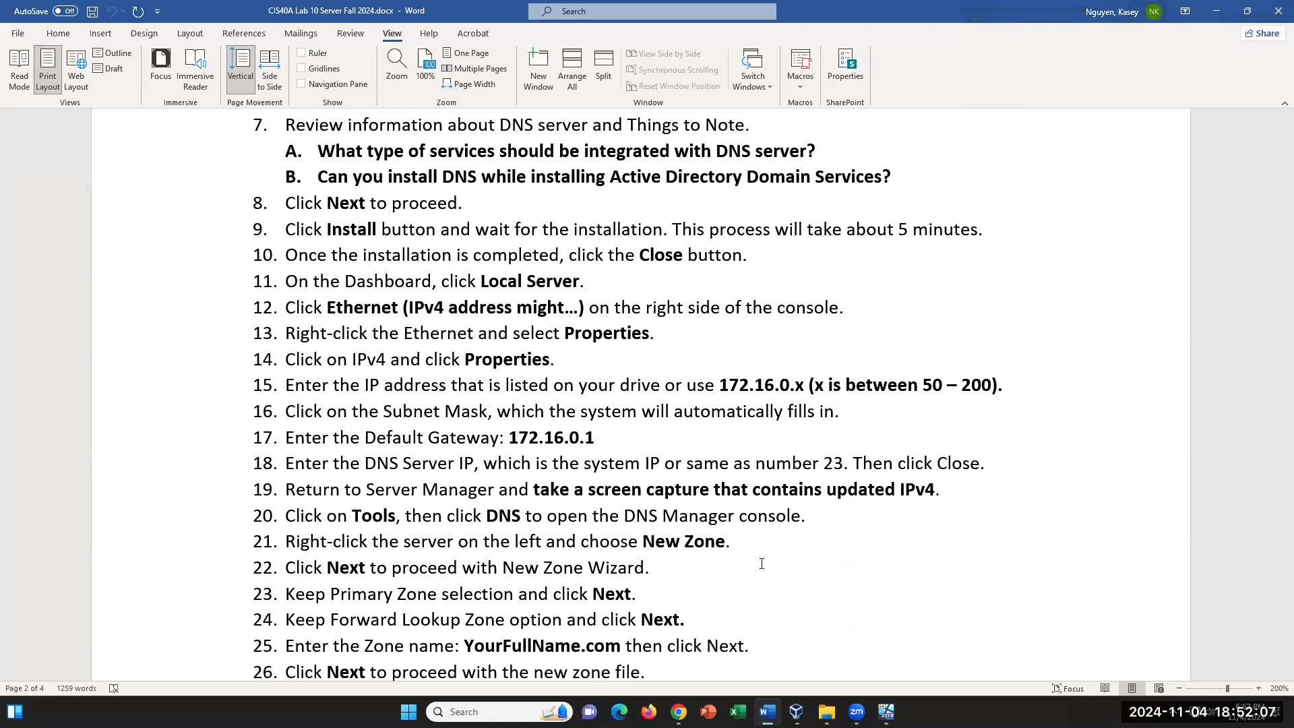
pyautogui.scroll(-1, 762, 561)
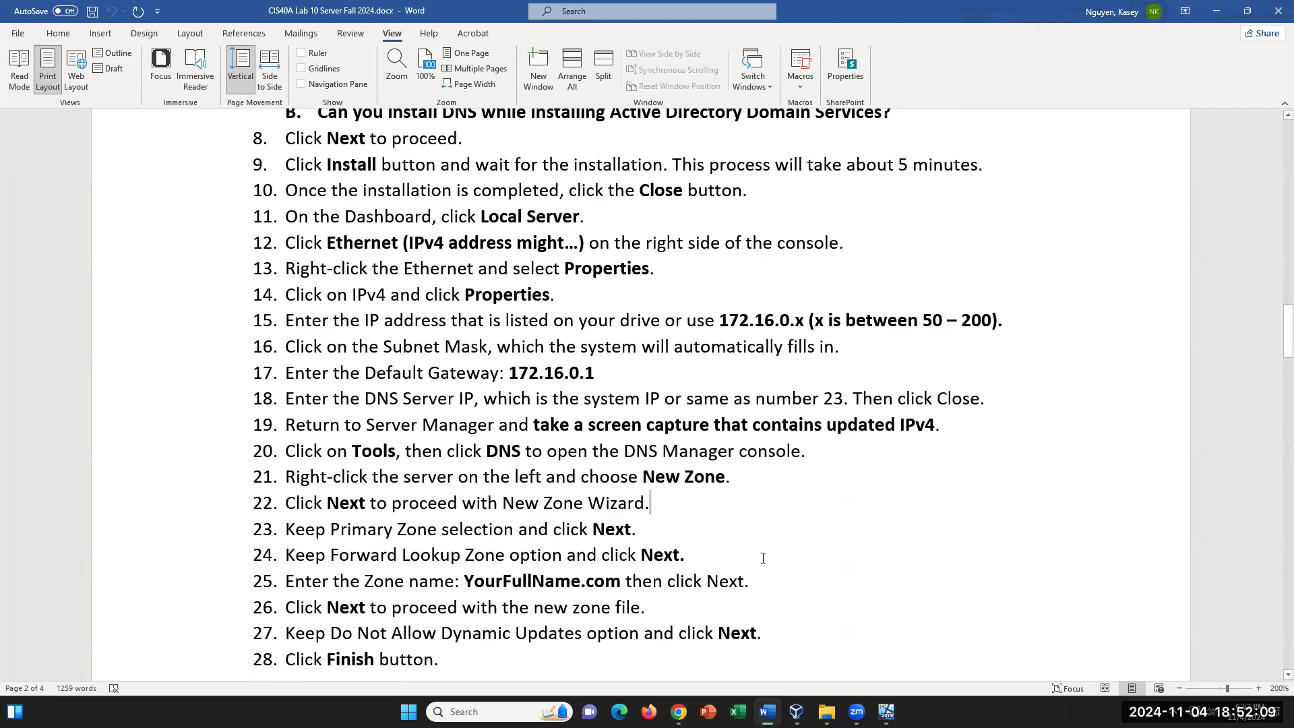
pyautogui.scroll(-2, 763, 558)
pyautogui.scroll(3, 763, 558)
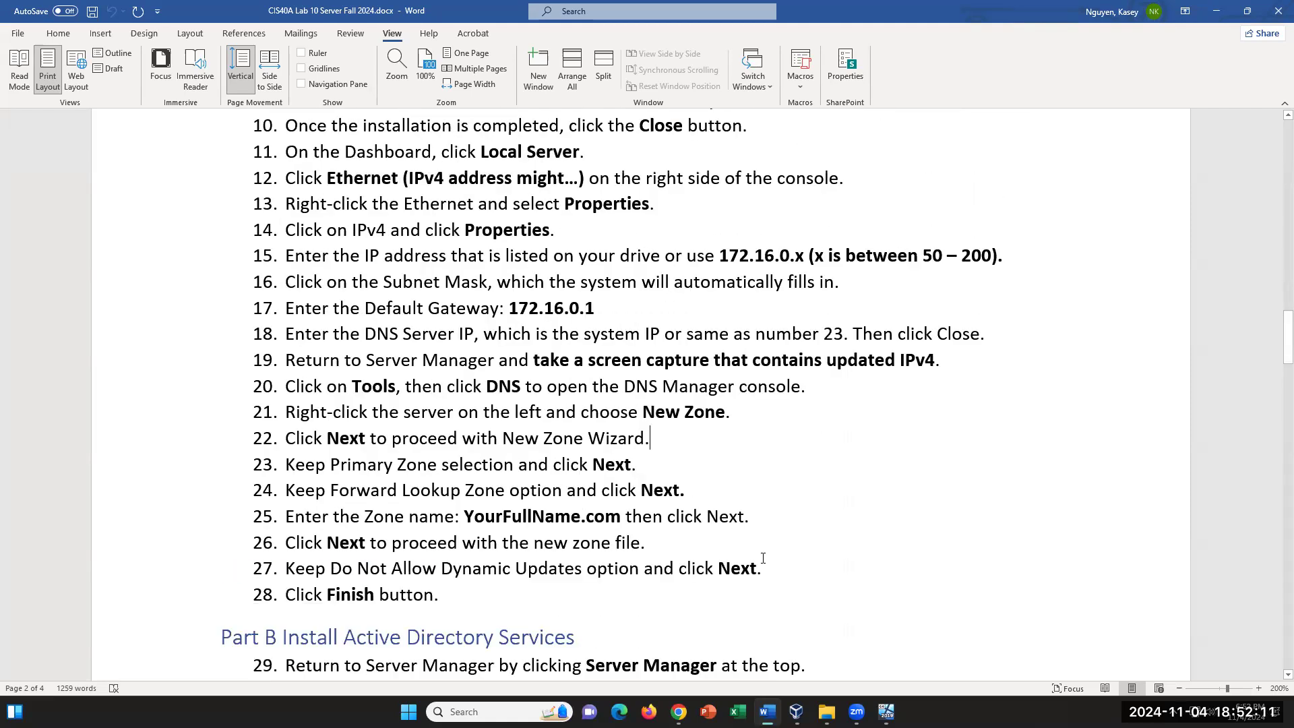
pyautogui.scroll(1, 763, 558)
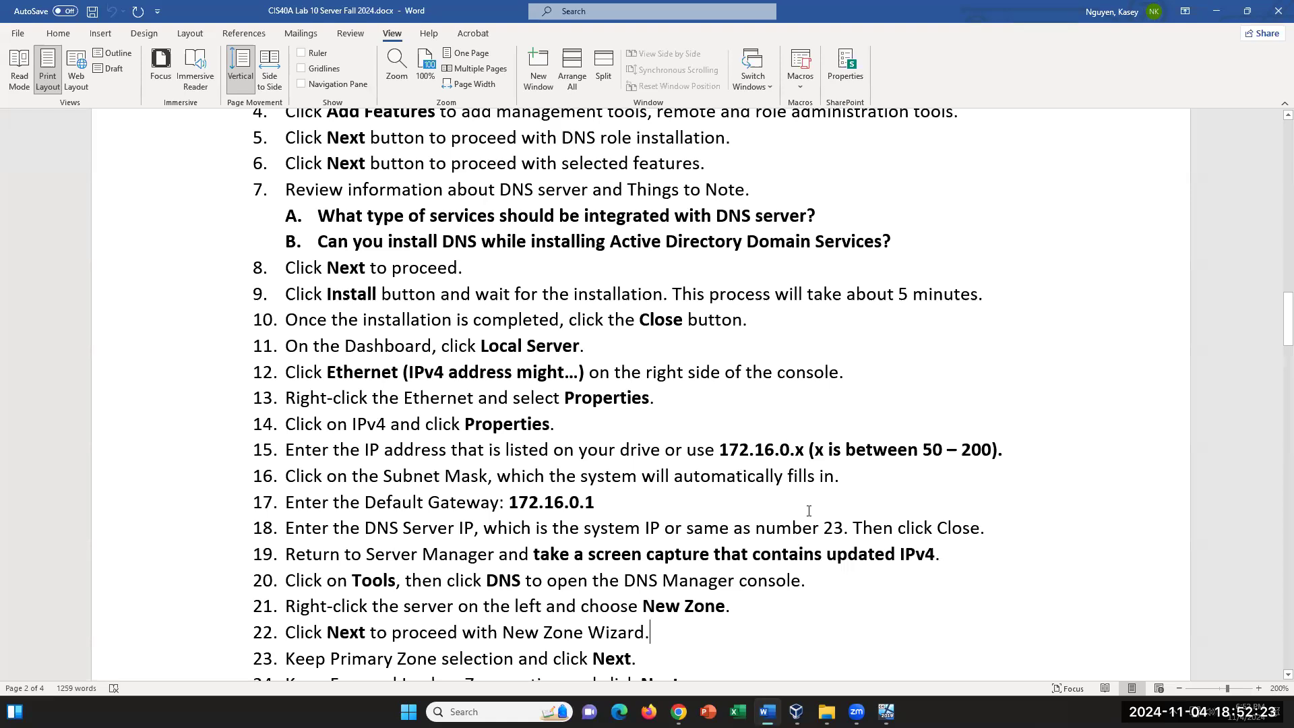
pyautogui.scroll(-1, 809, 511)
pyautogui.scroll(-4, 809, 511)
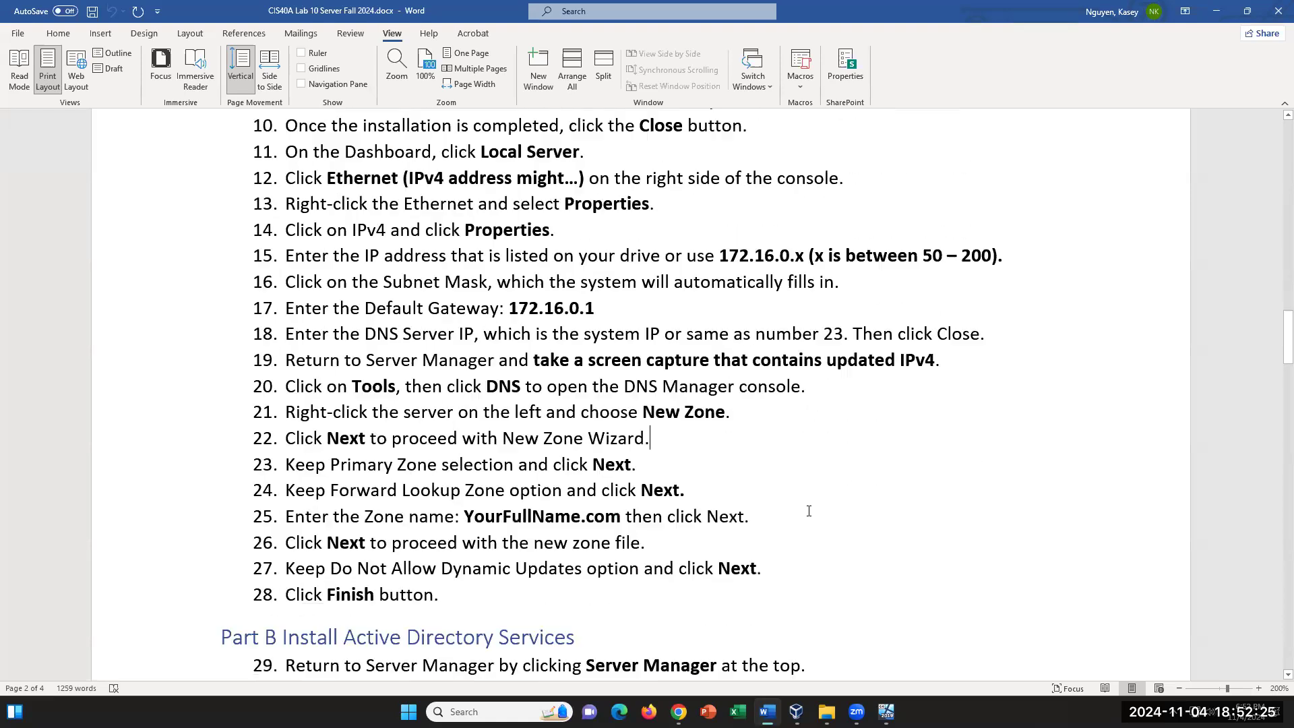
pyautogui.scroll(-1, 809, 510)
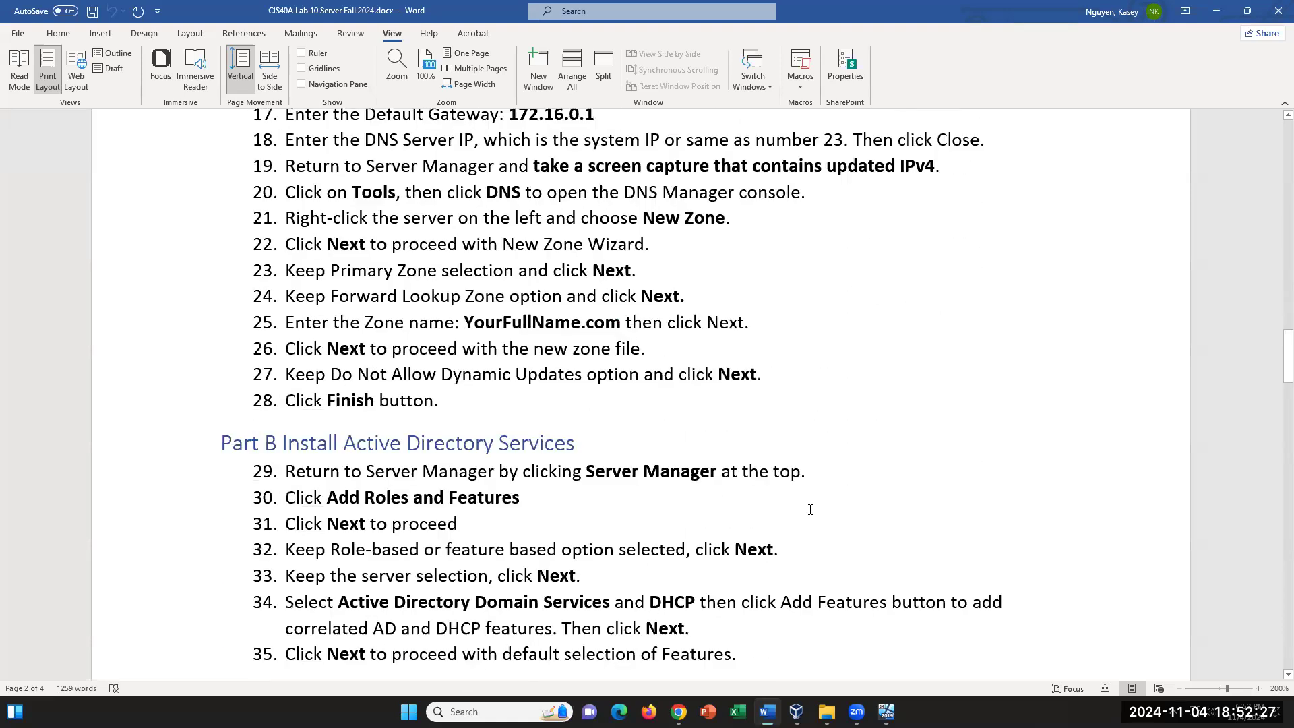
pyautogui.scroll(2, 810, 509)
pyautogui.scroll(4, 810, 510)
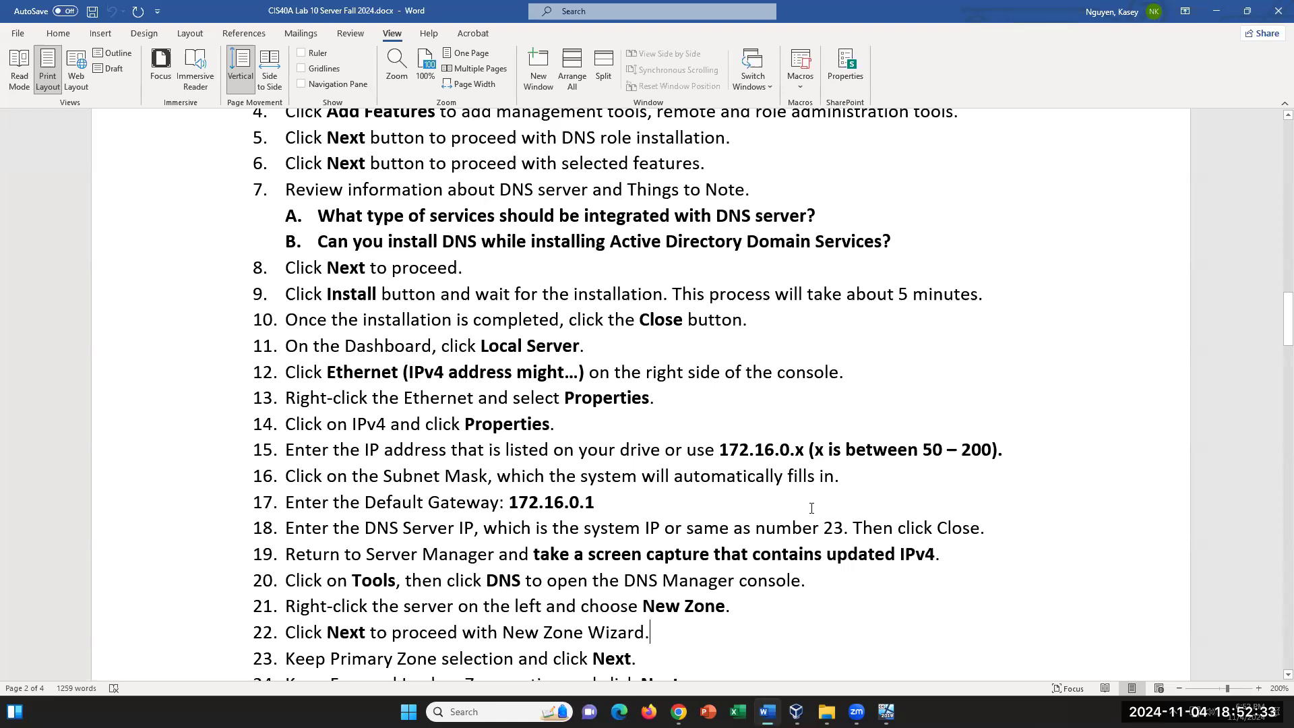
# Close the Add Roles and Features Wizard in the virtual machine, and review steps 11 to 17 in the Word lab document
pyautogui.click(887, 712)
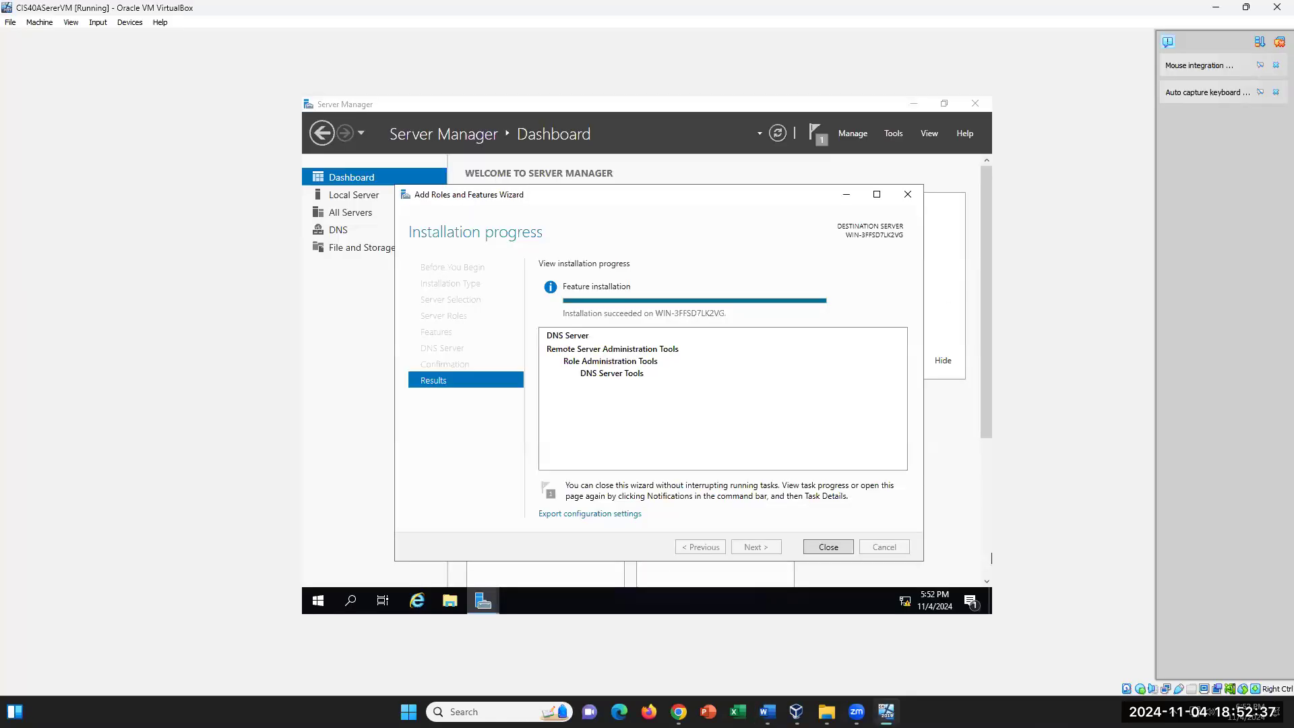
pyautogui.click(834, 546)
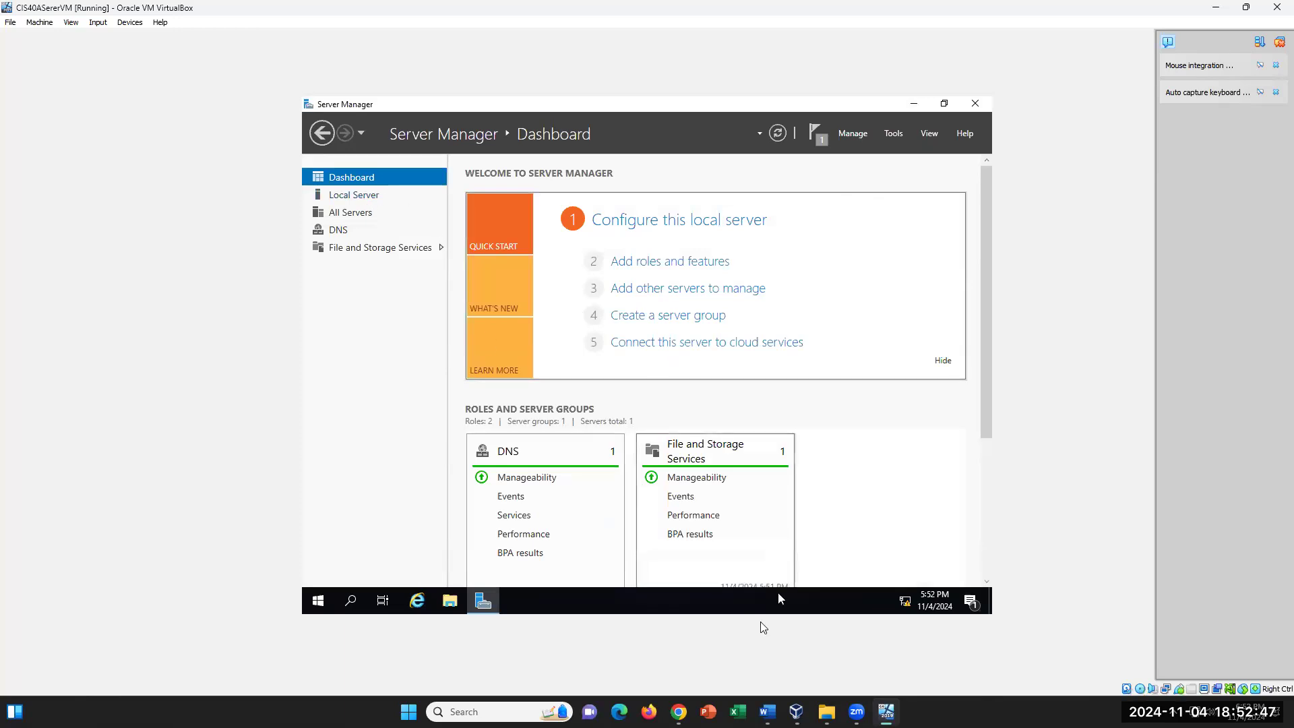
pyautogui.click(768, 711)
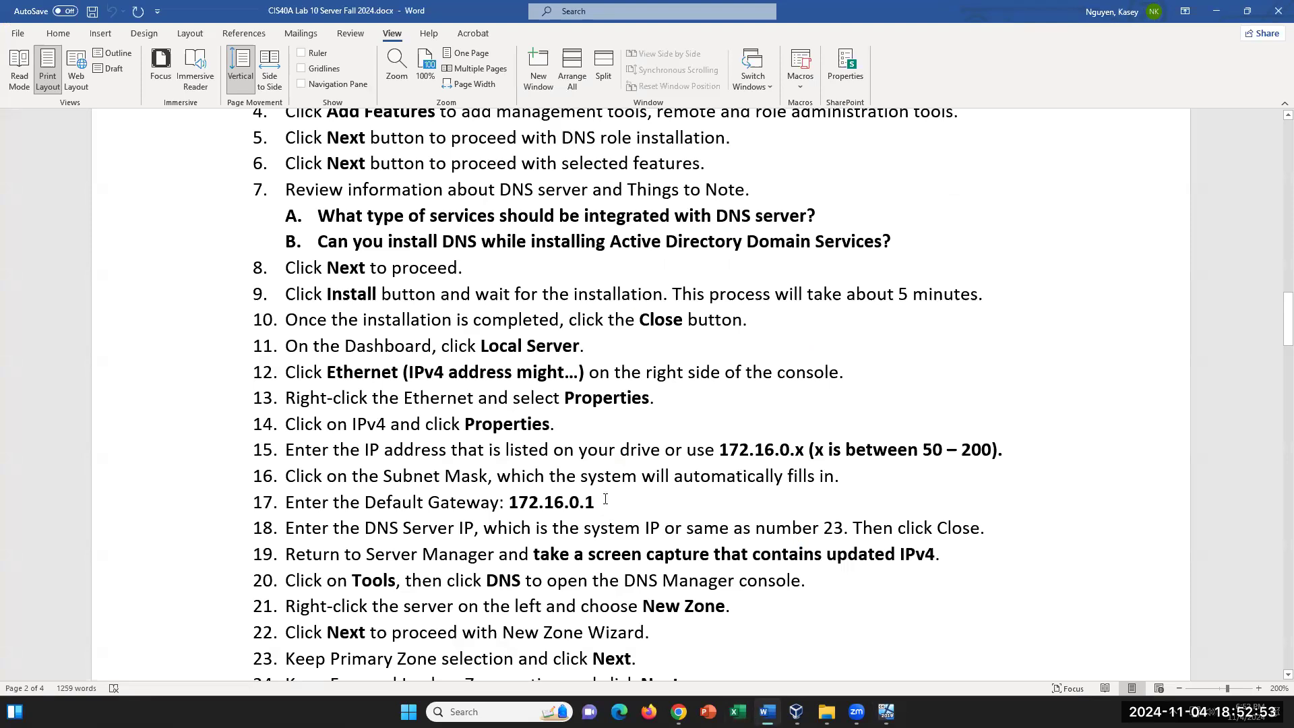
pyautogui.moveTo(585, 505); pyautogui.dragTo(304, 341)
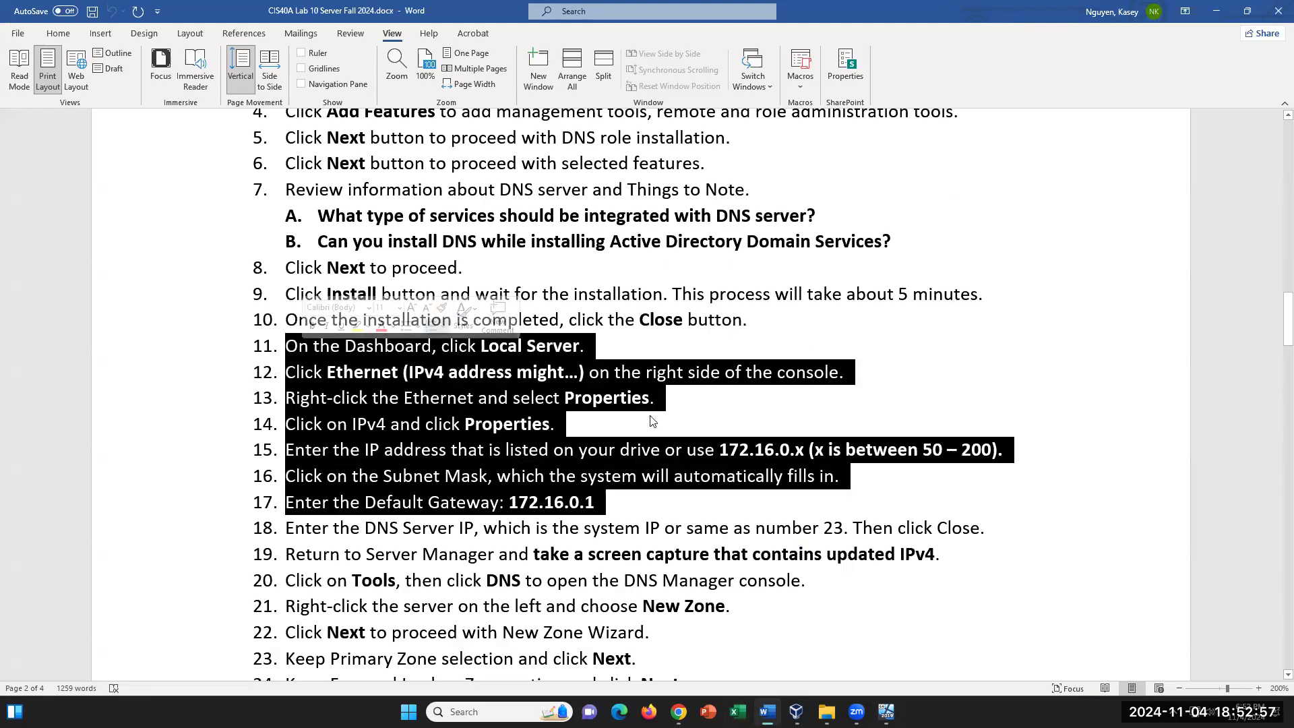
pyautogui.click(742, 504)
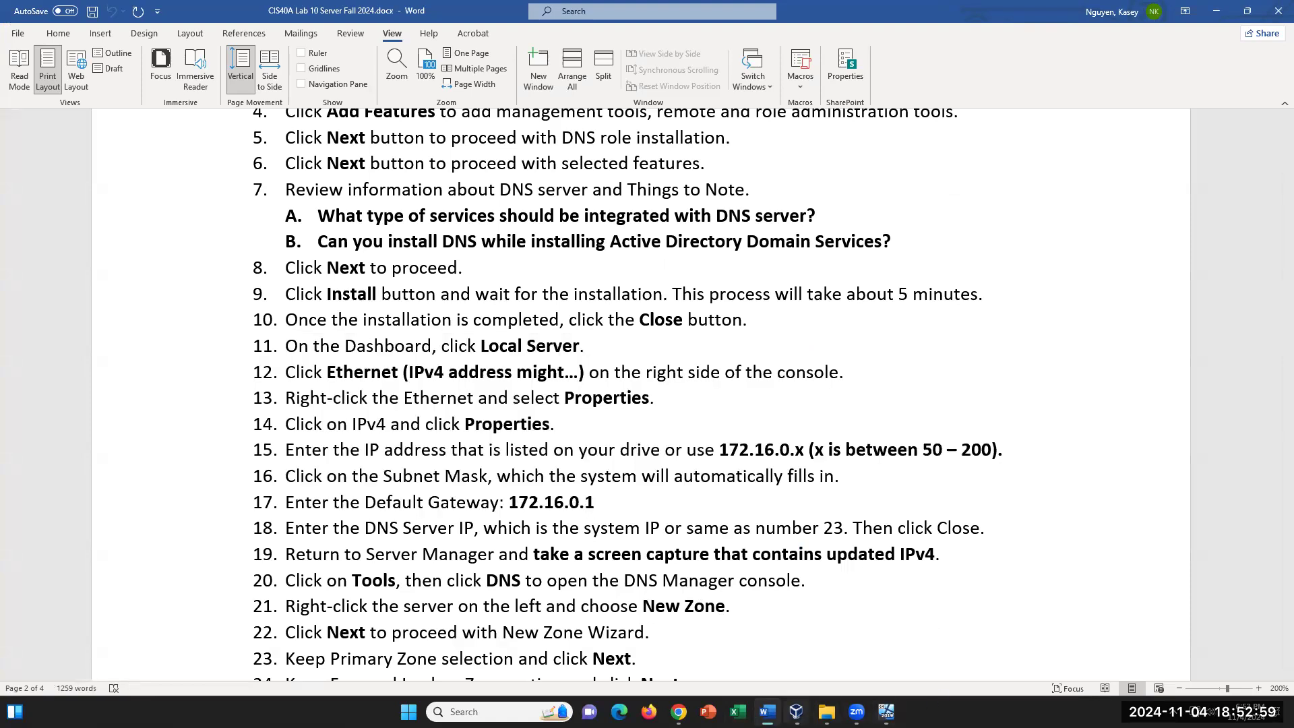
# Show the Local Server page in the virtual machine's Server Manager, and highlight the step 19 screen capture instruction in the Word lab document
pyautogui.click(886, 712)
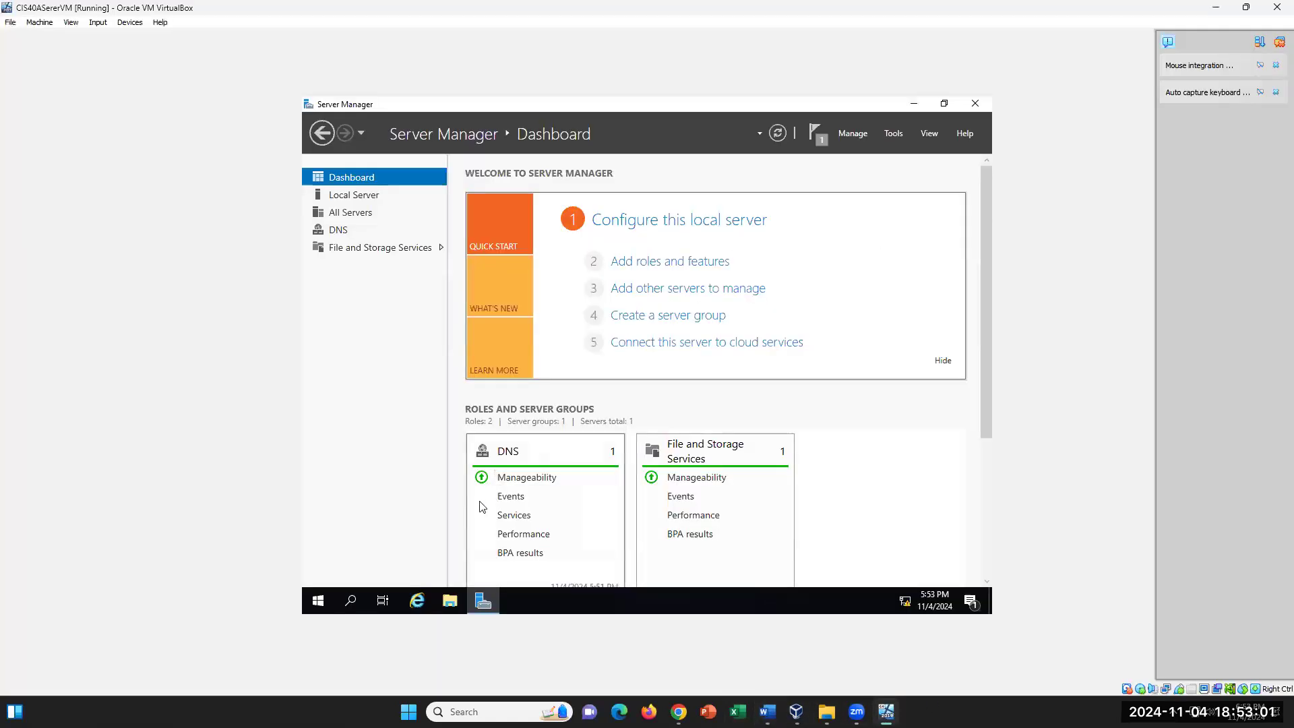
pyautogui.click(355, 196)
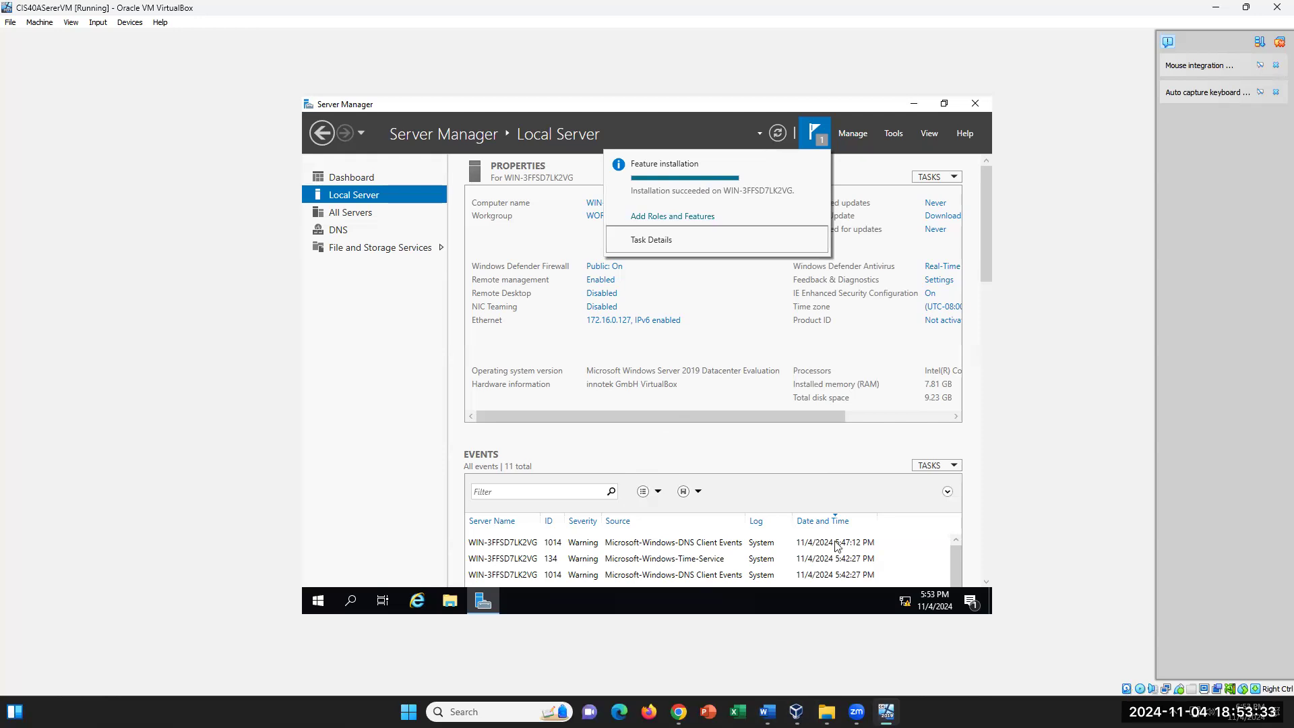
pyautogui.click(767, 712)
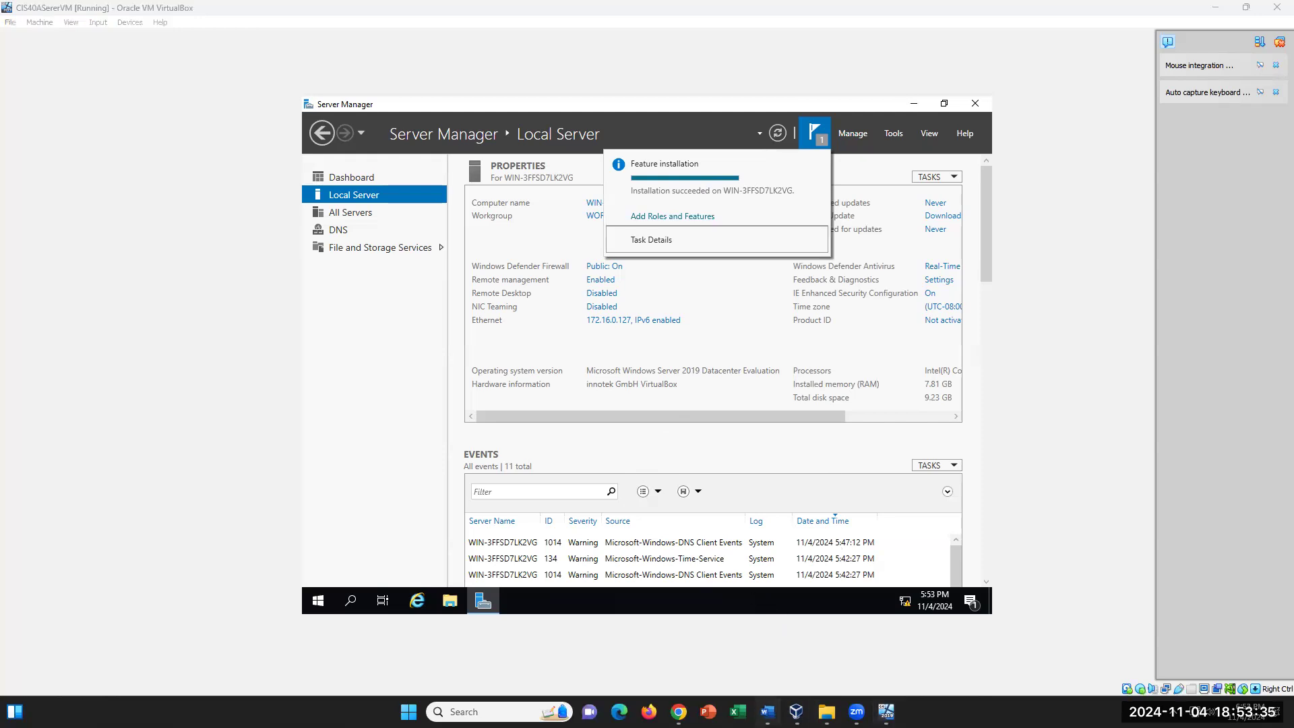
pyautogui.moveTo(596, 502); pyautogui.dragTo(477, 397)
pyautogui.scroll(-3, 824, 426)
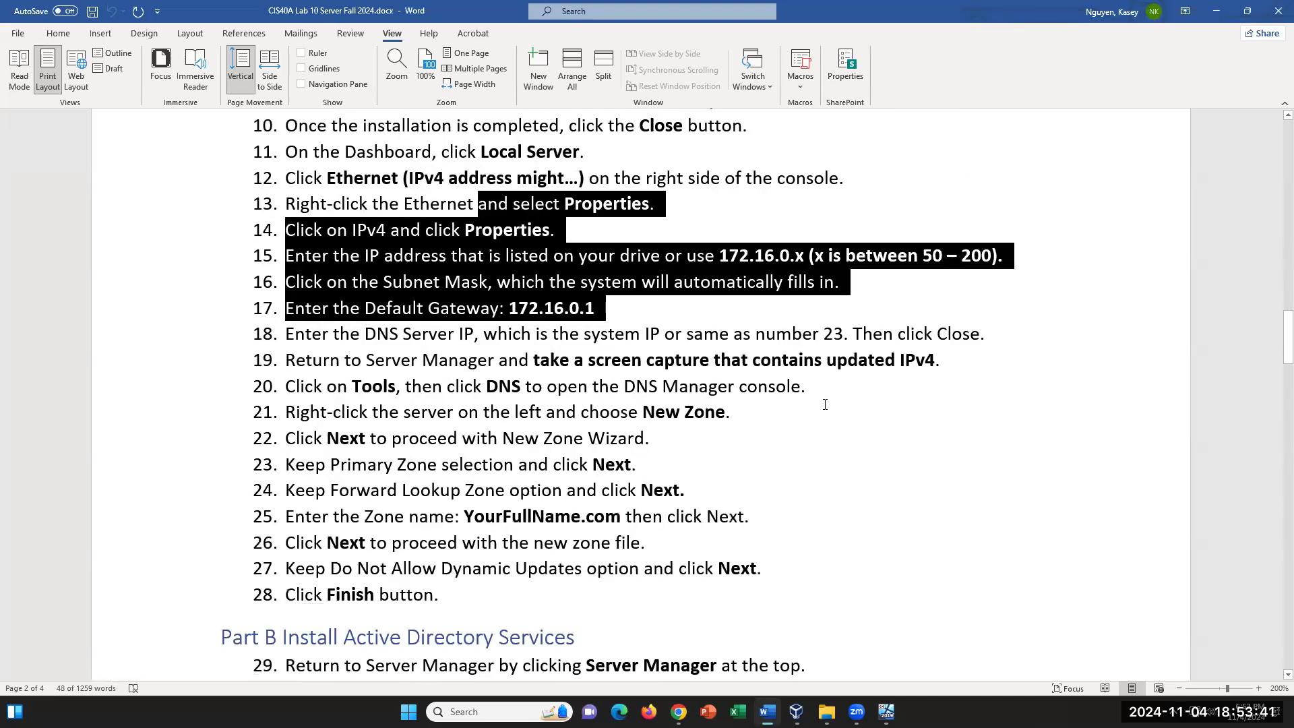
pyautogui.click(658, 312)
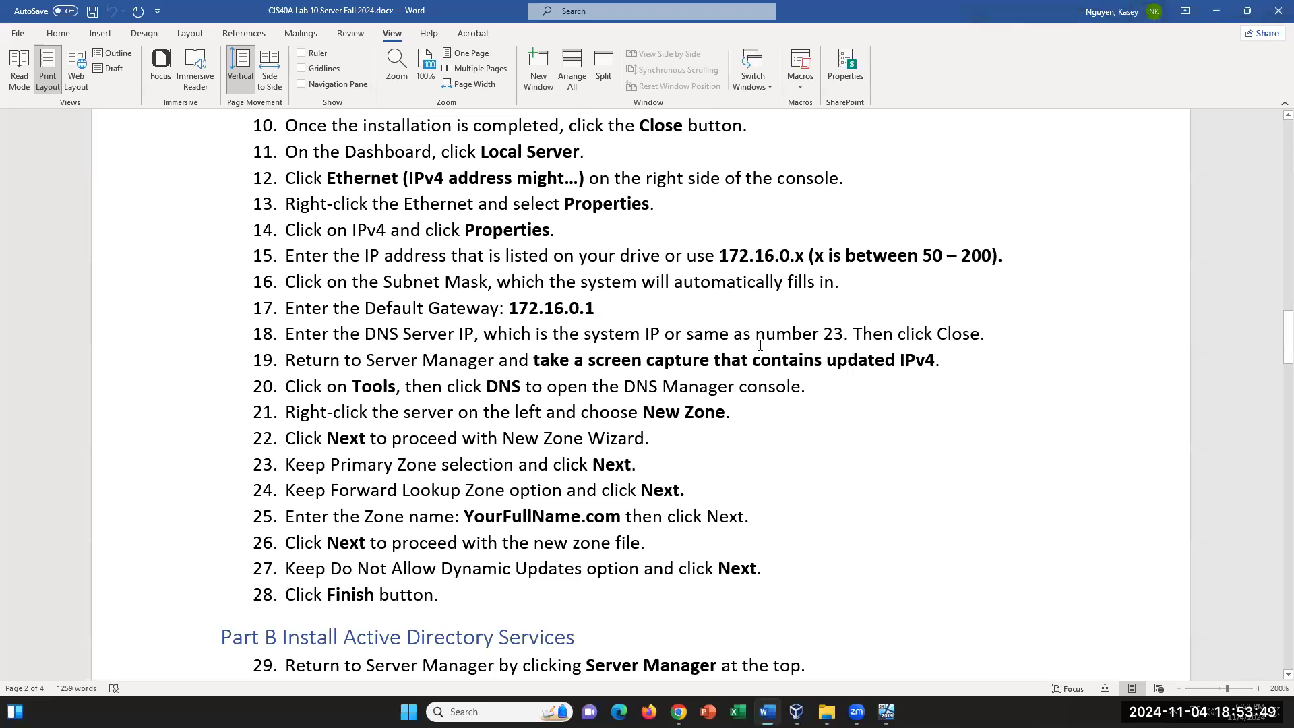
pyautogui.moveTo(948, 360); pyautogui.dragTo(536, 359)
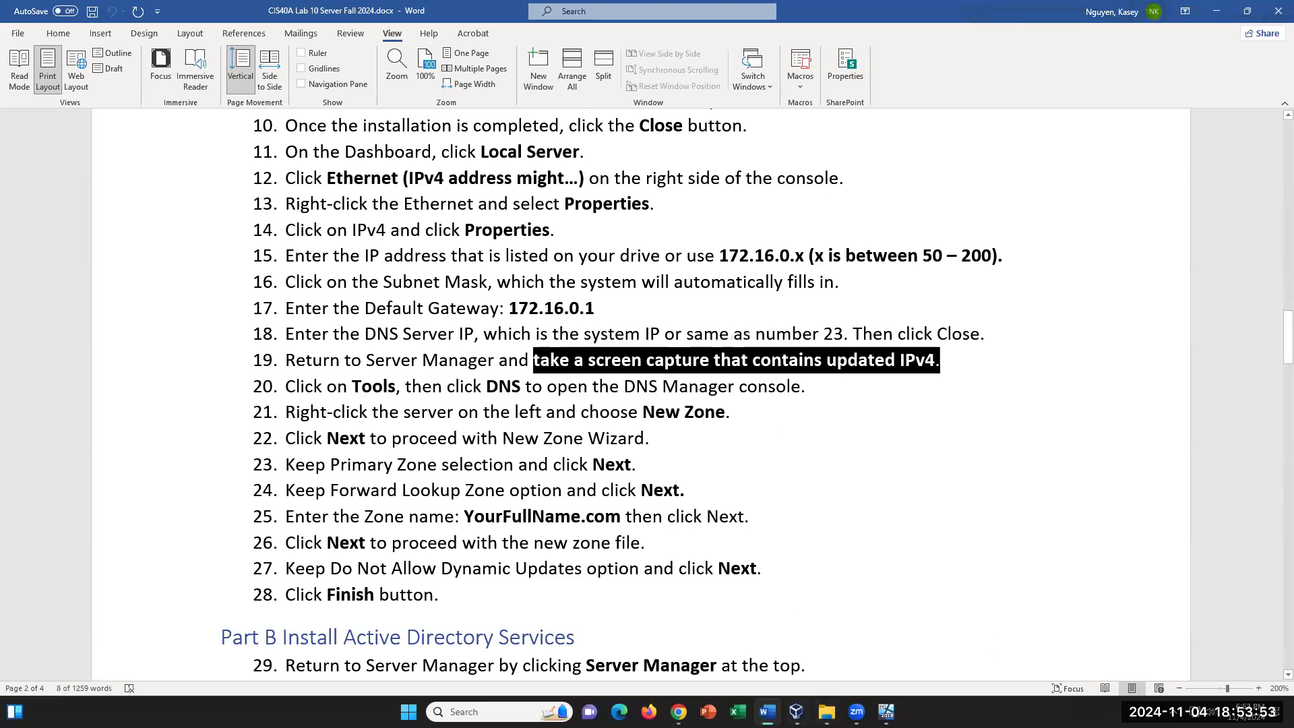
# Dismiss the notification list covering the virtual machine's Local Server properties, and check the next instruction in the Word lab document
pyautogui.click(886, 712)
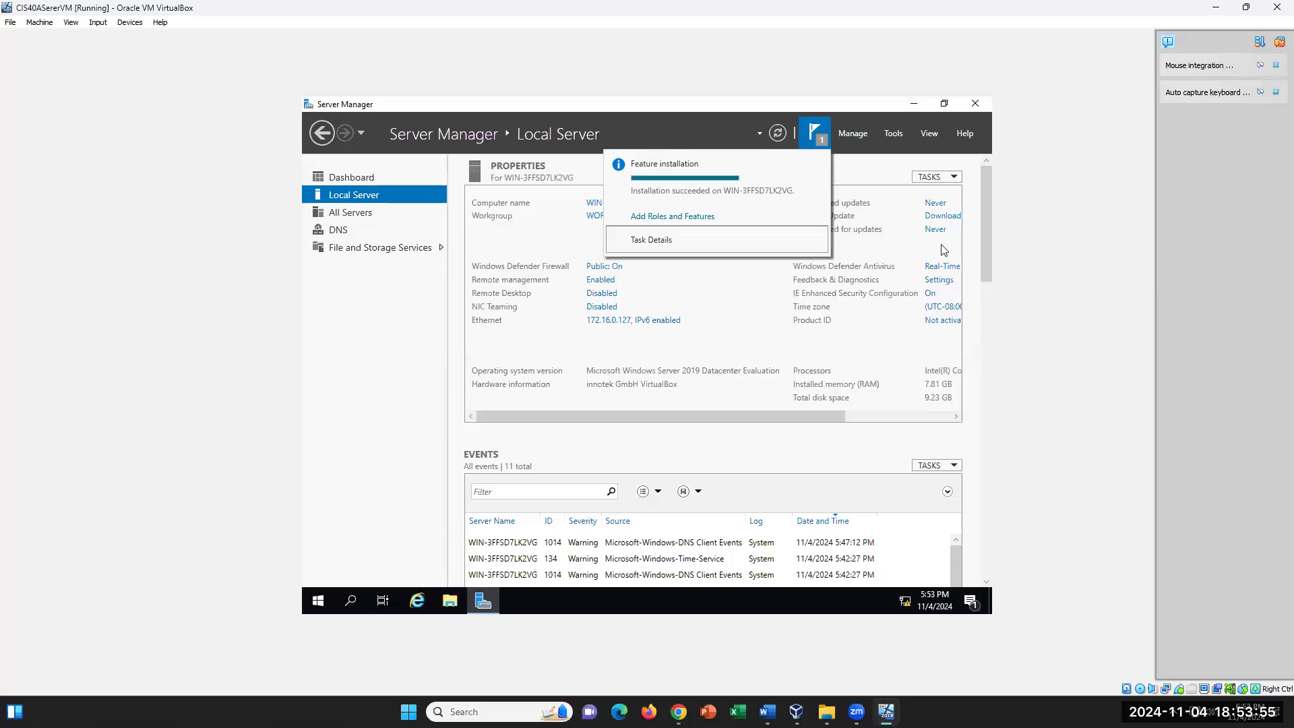
pyautogui.click(414, 364)
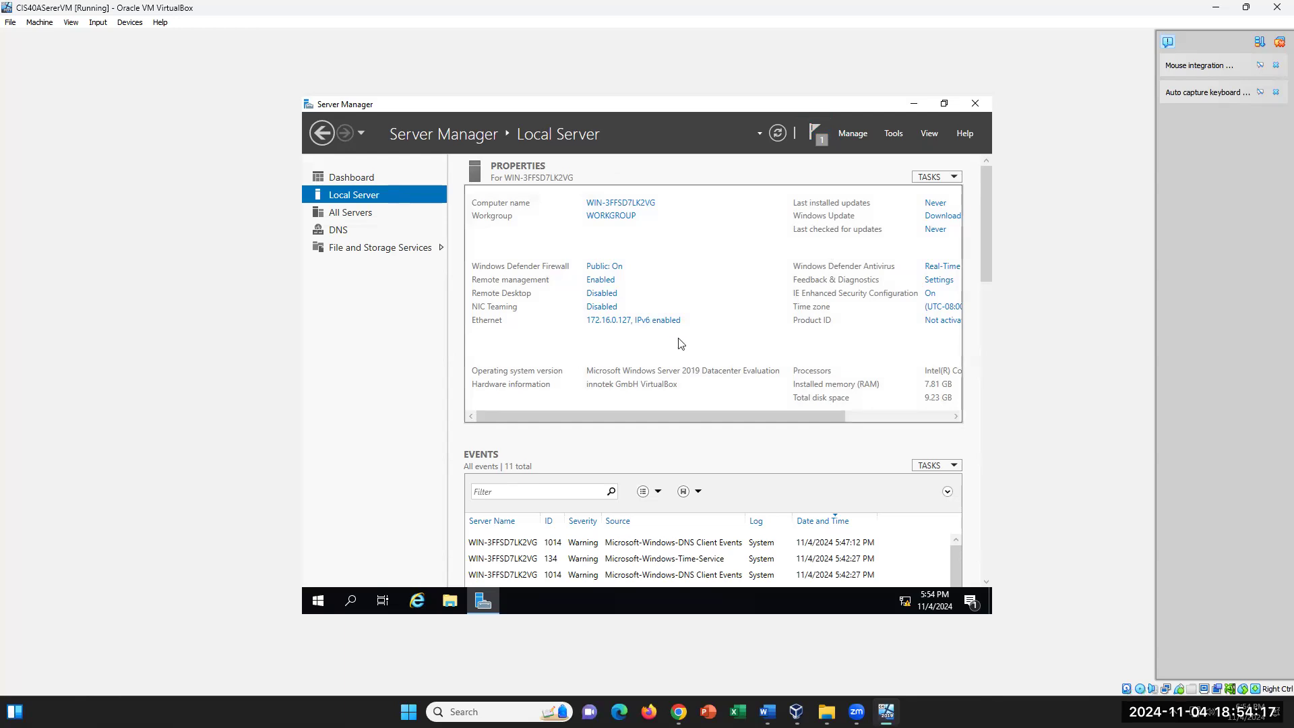
pyautogui.click(767, 712)
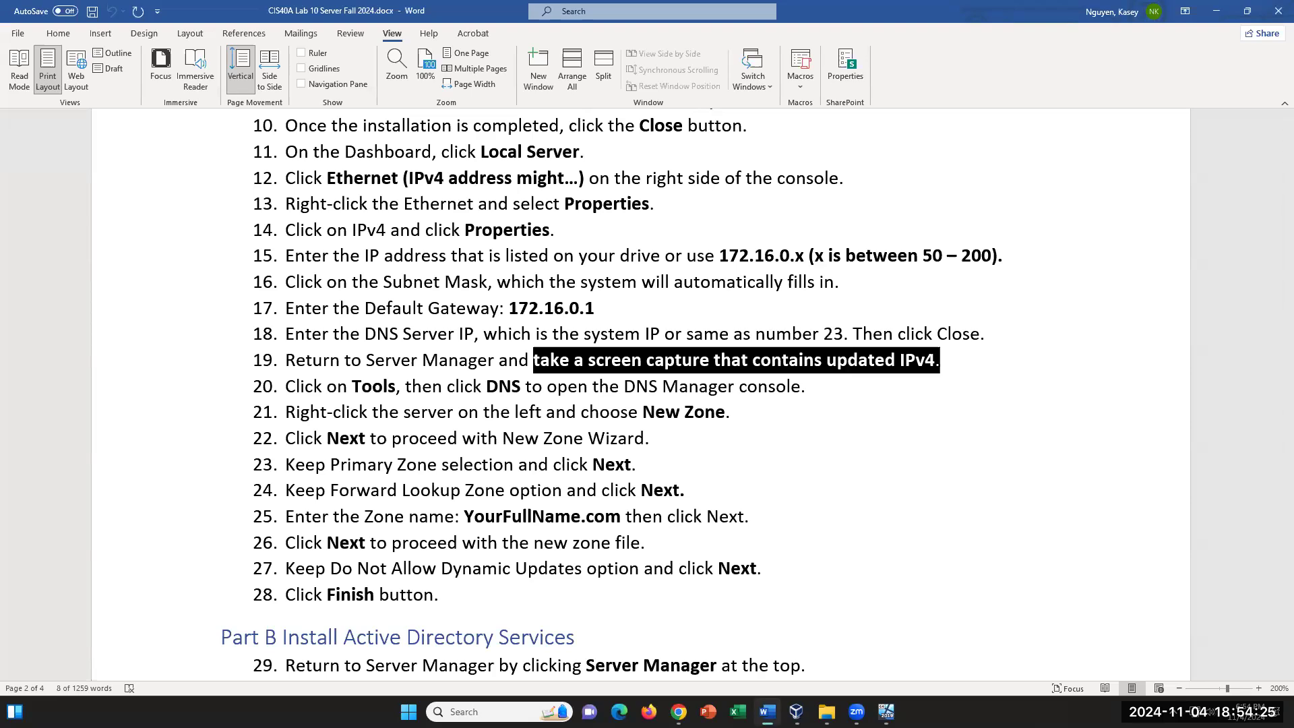
pyautogui.click(768, 712)
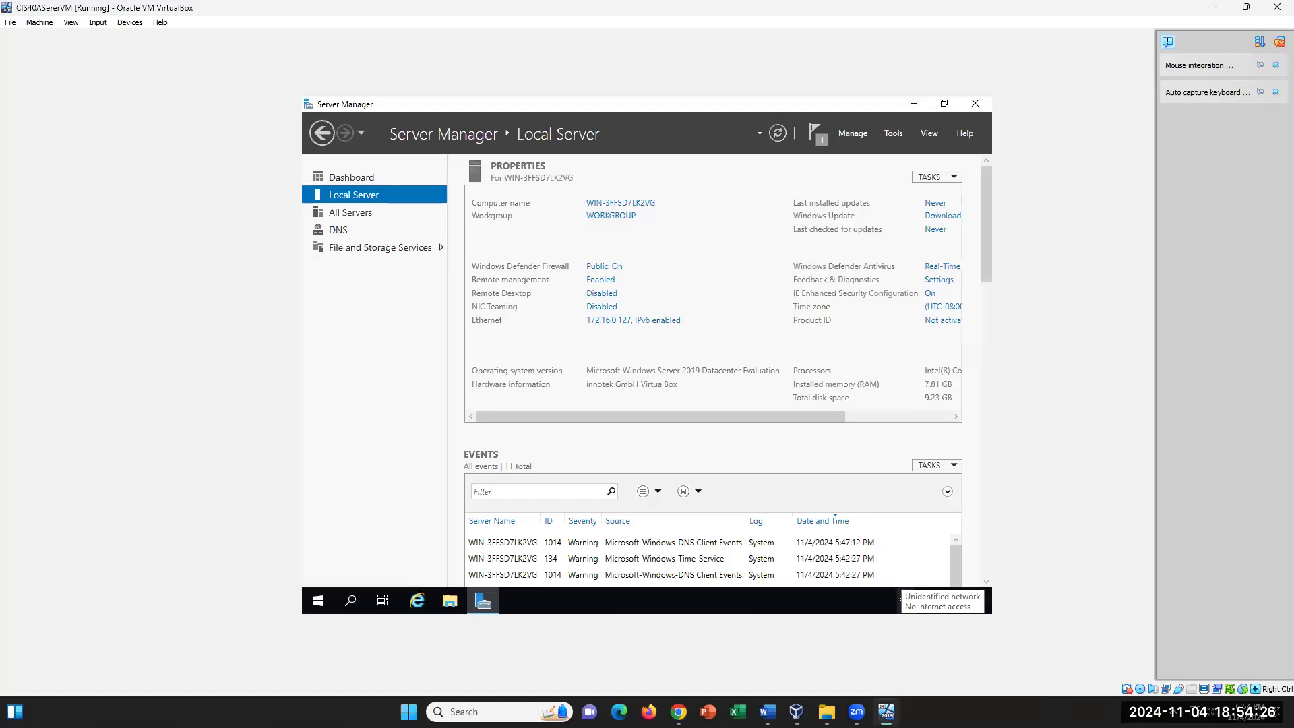
# Open the DNS Manager console from Server Manager, and consult the New Zone instructions in the Word lab document
pyautogui.click(893, 134)
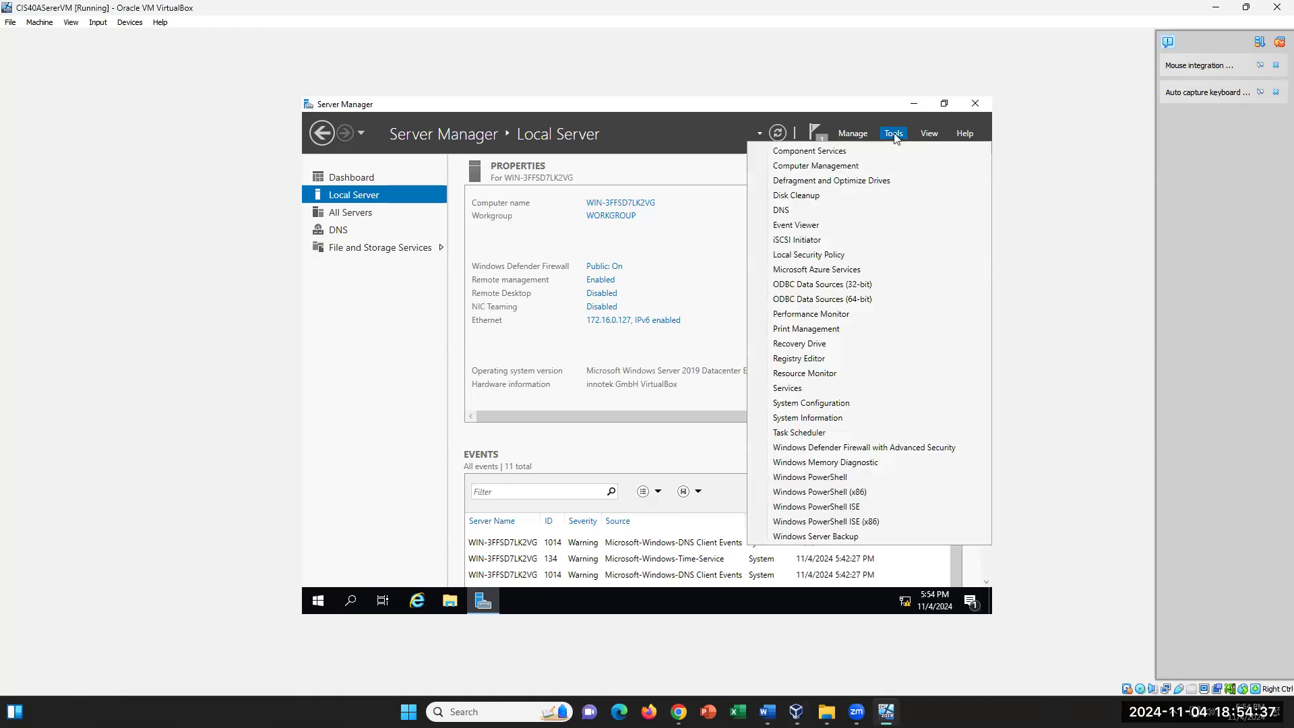
pyautogui.click(780, 210)
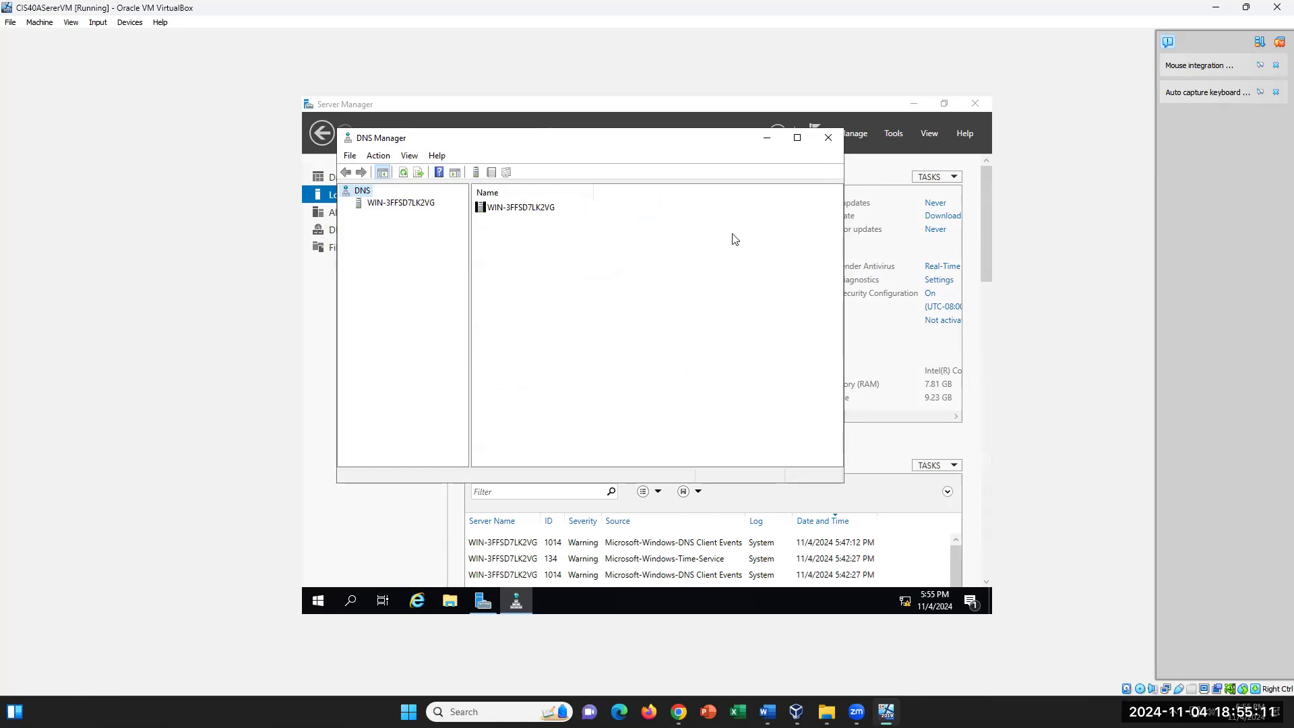
pyautogui.click(769, 712)
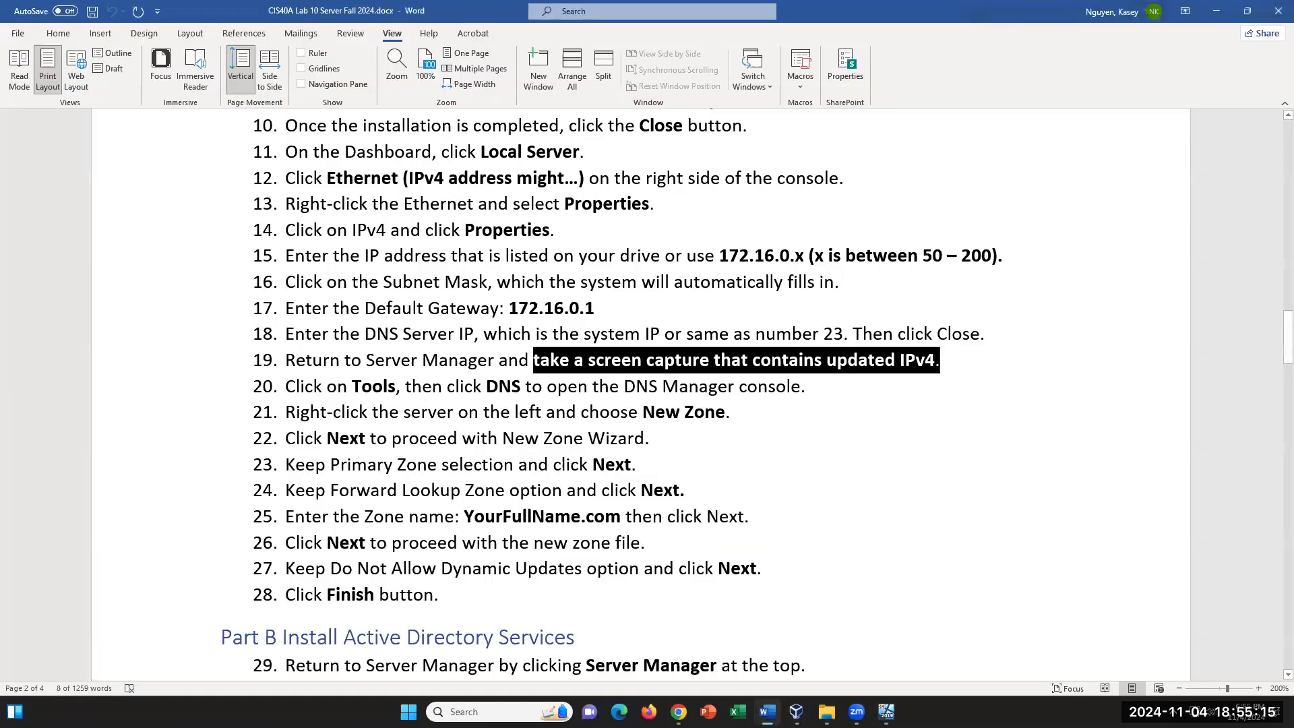
pyautogui.click(767, 712)
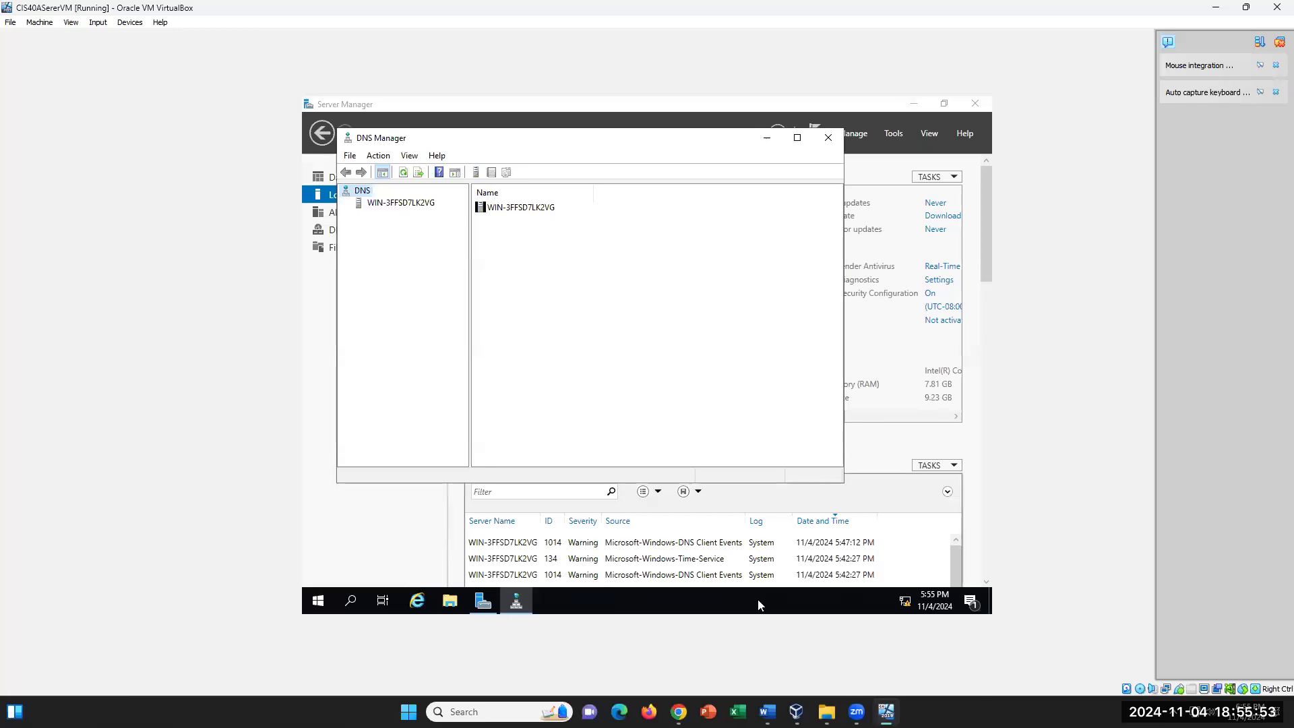
pyautogui.click(767, 711)
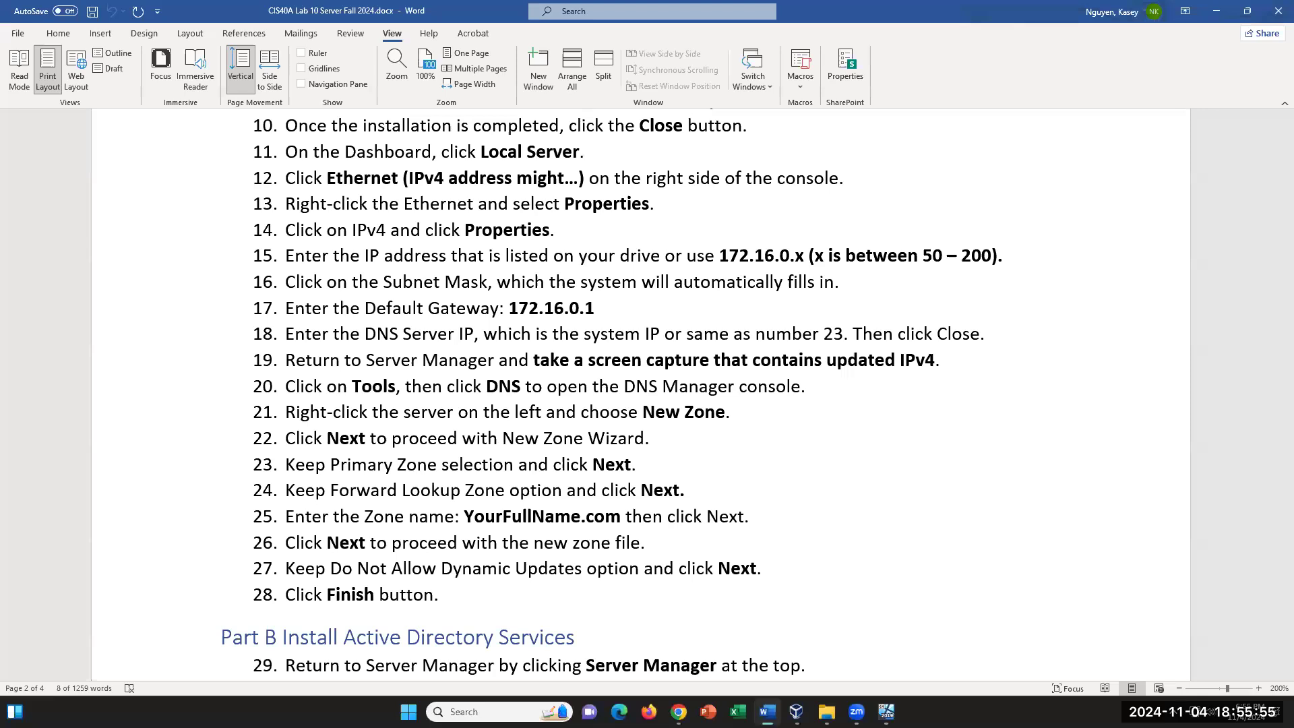
pyautogui.click(766, 710)
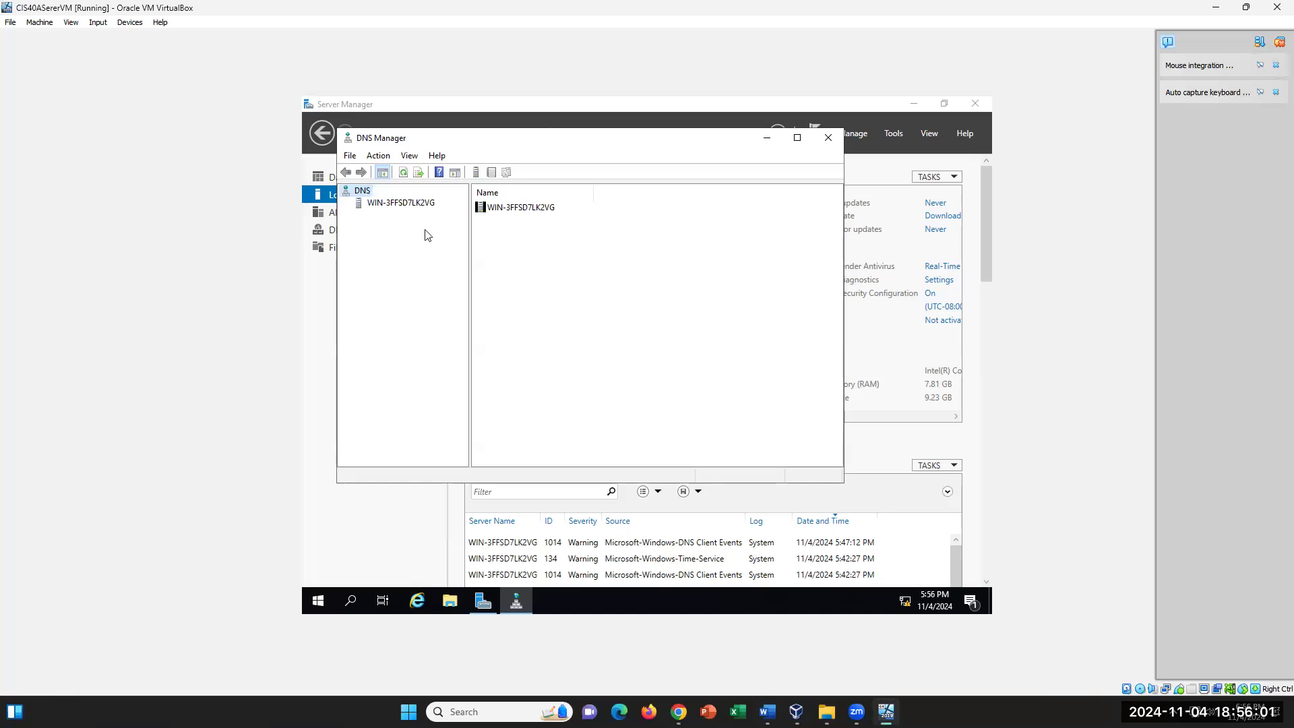
# Select and expand the server in DNS Manager's console tree, and recheck the Word lab document before returning to the virtual machine
pyautogui.click(418, 204)
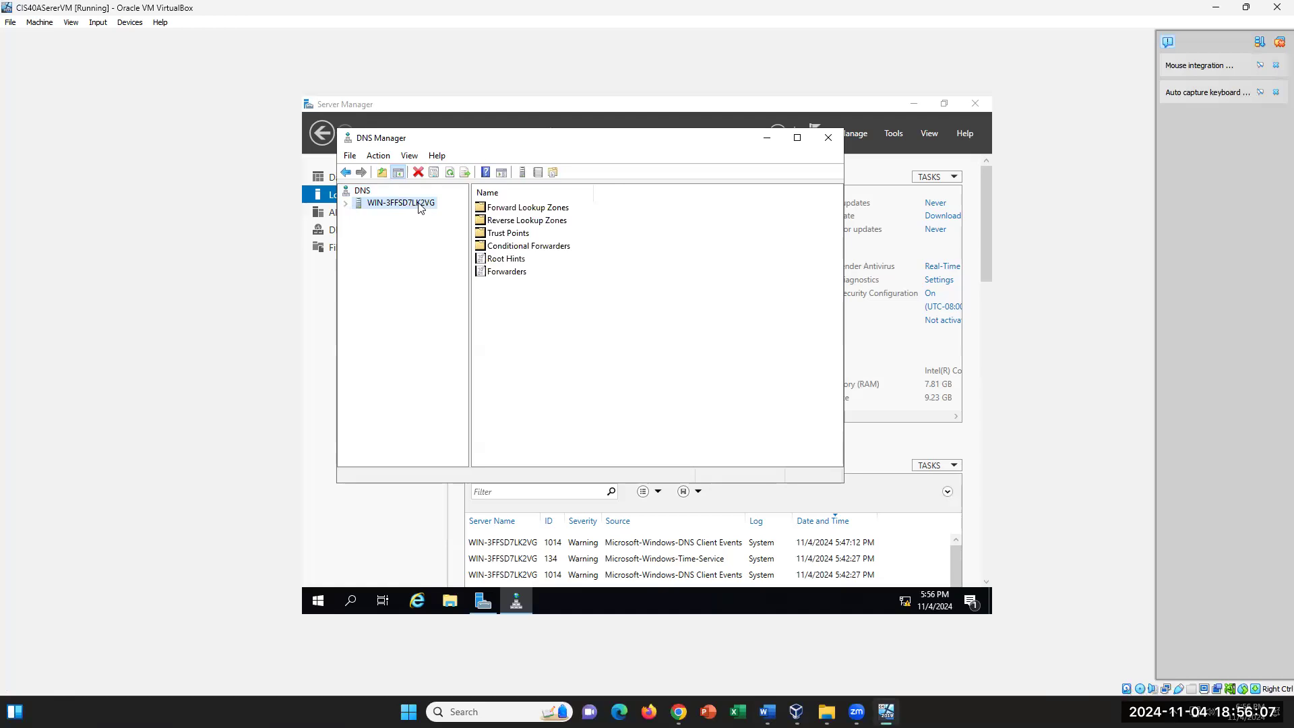
pyautogui.click(346, 204)
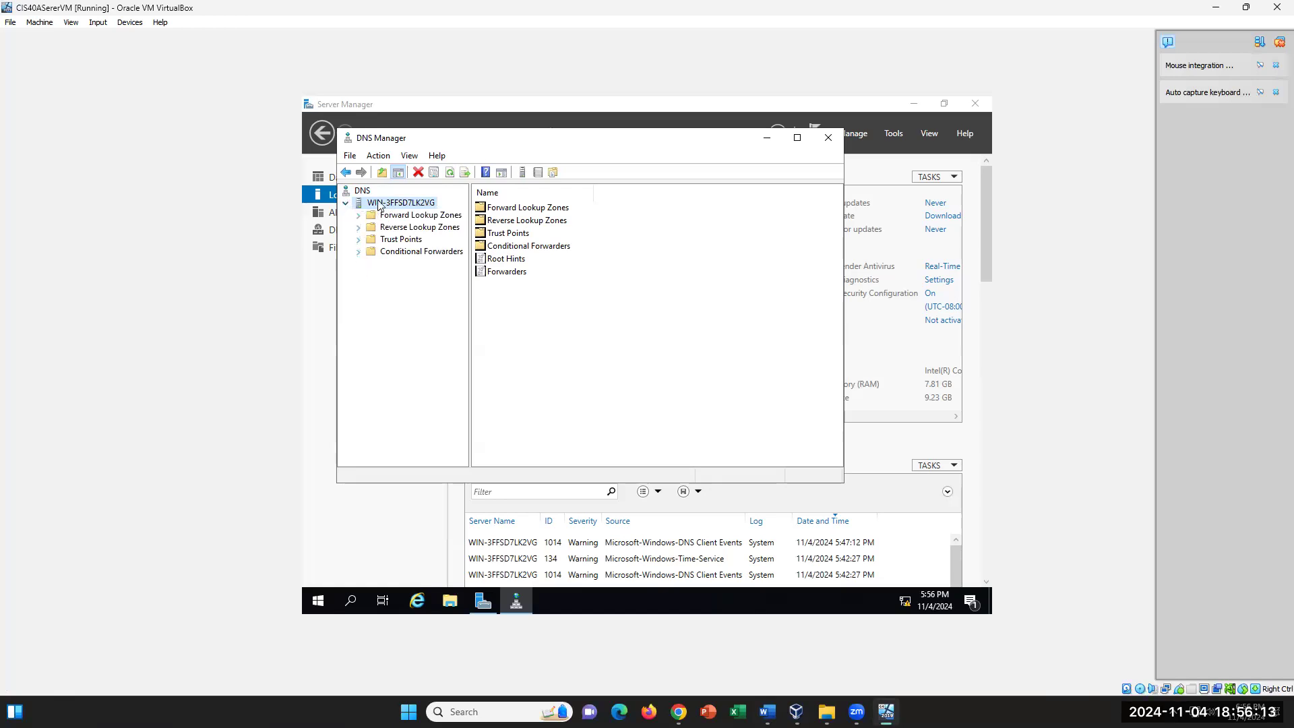
pyautogui.click(767, 712)
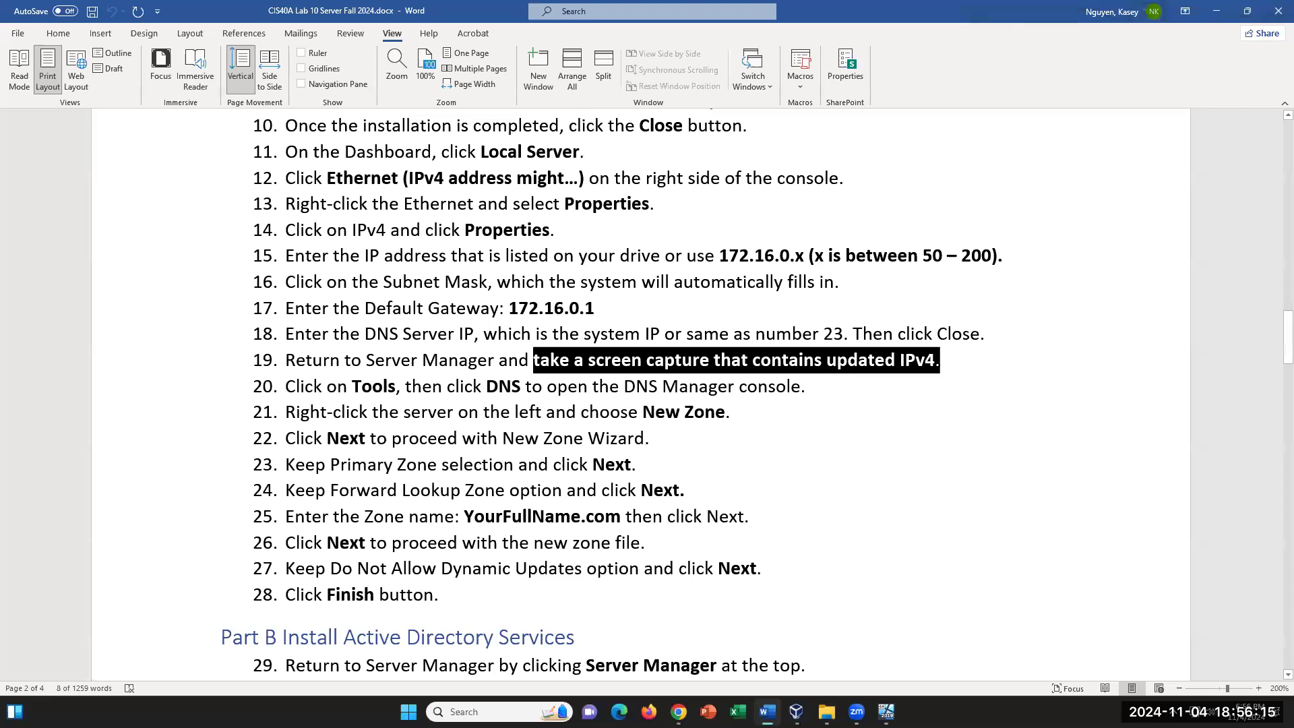
pyautogui.click(762, 703)
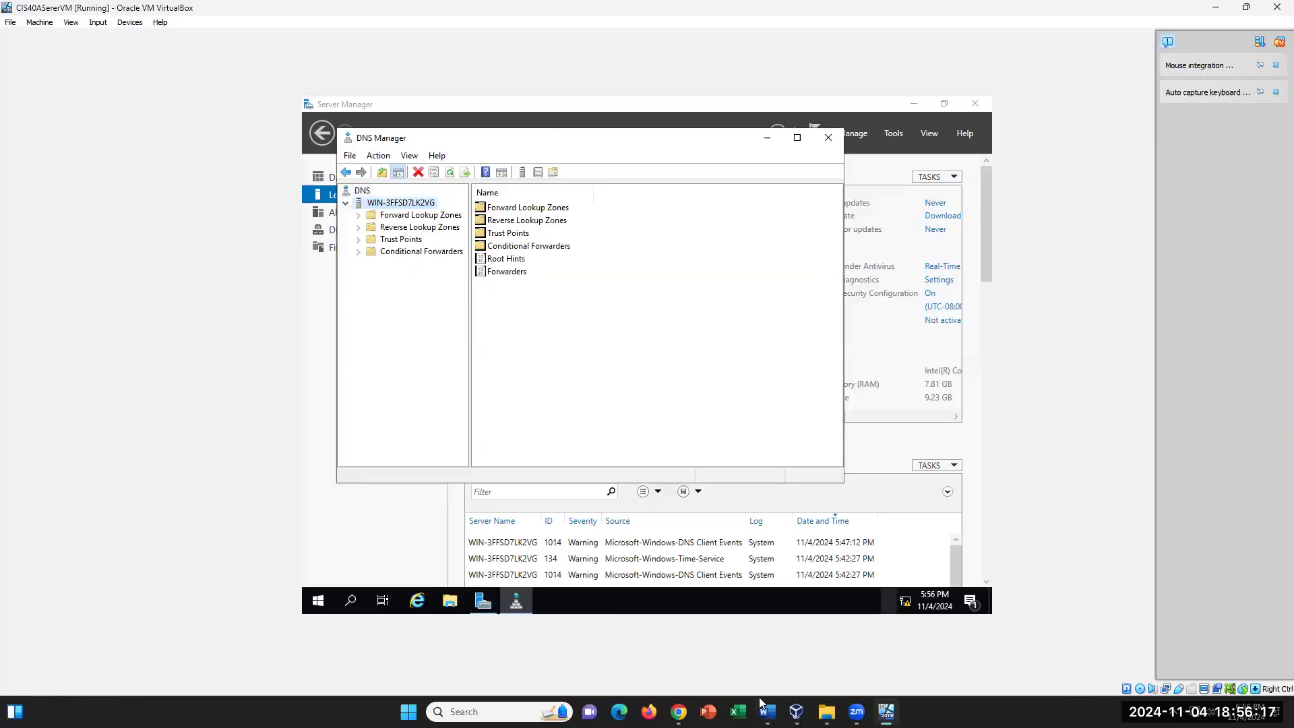
# Start a new zone on the WIN-3FFSD7LK2VG server in DNS Manager, keeping the Primary zone type and Forward lookup zone options
pyautogui.rightClick(408, 203)
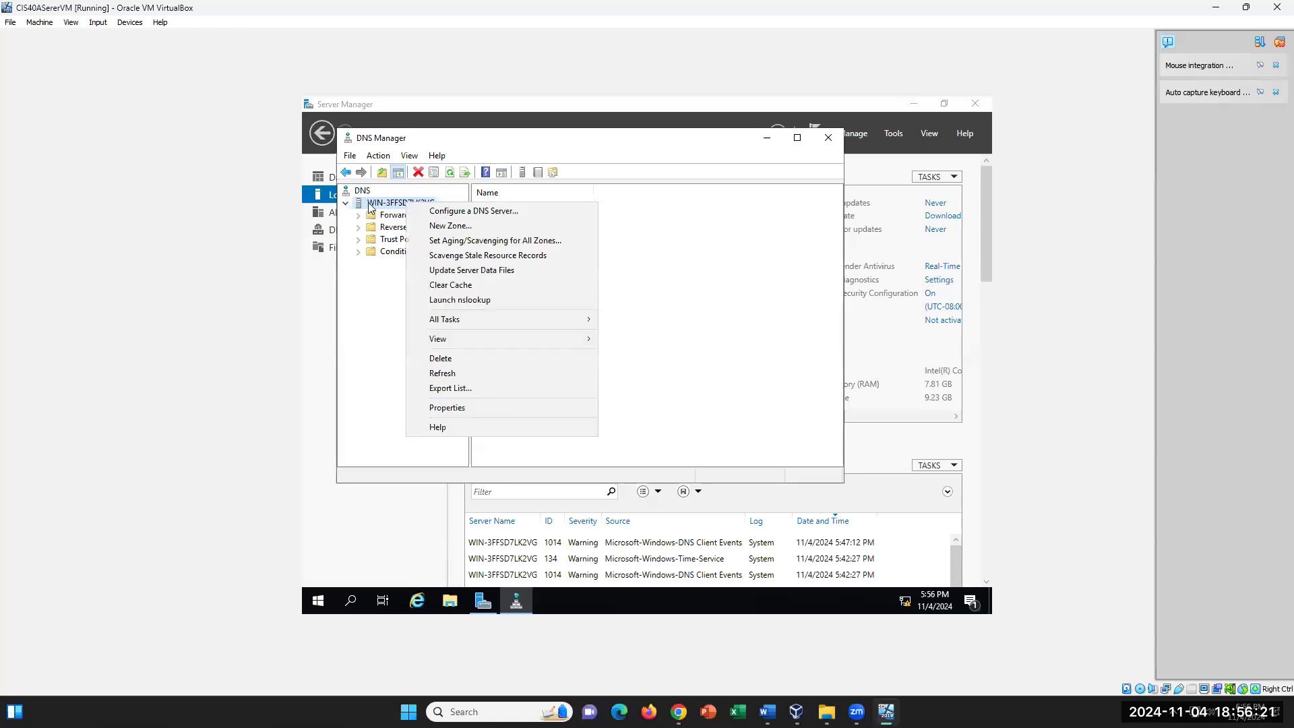
pyautogui.click(456, 228)
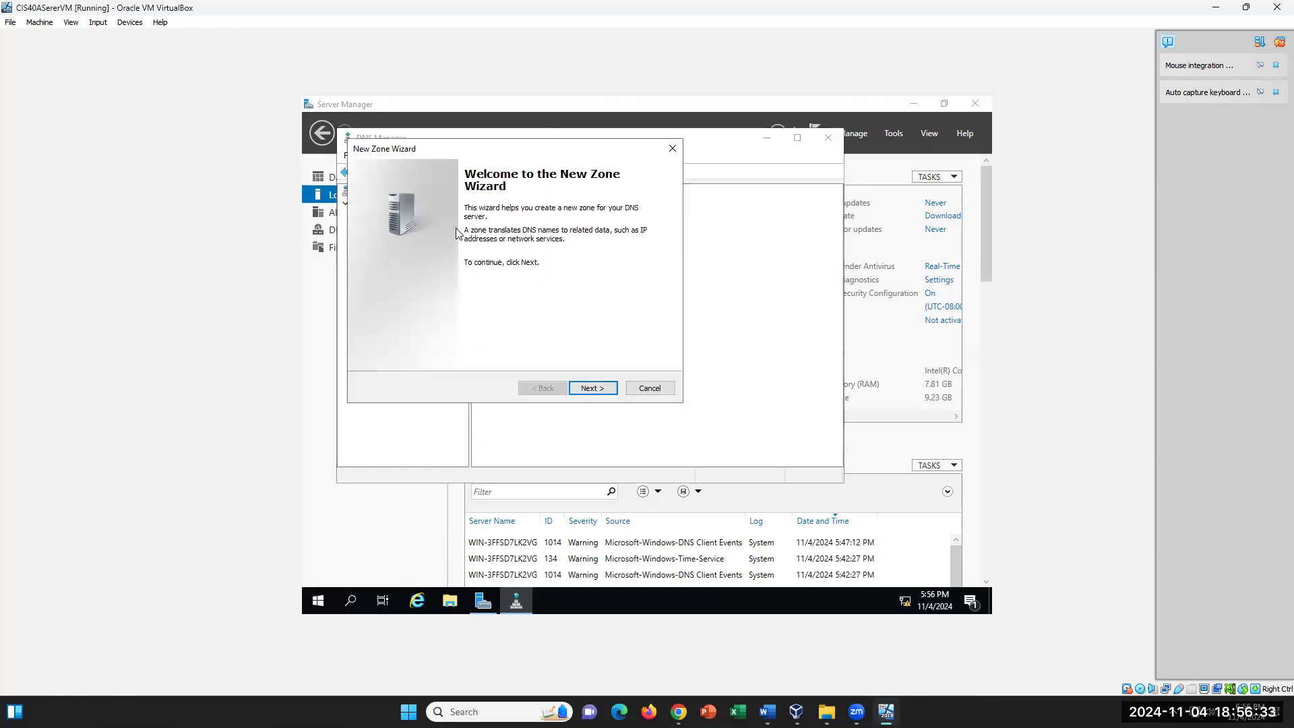
pyautogui.click(590, 388)
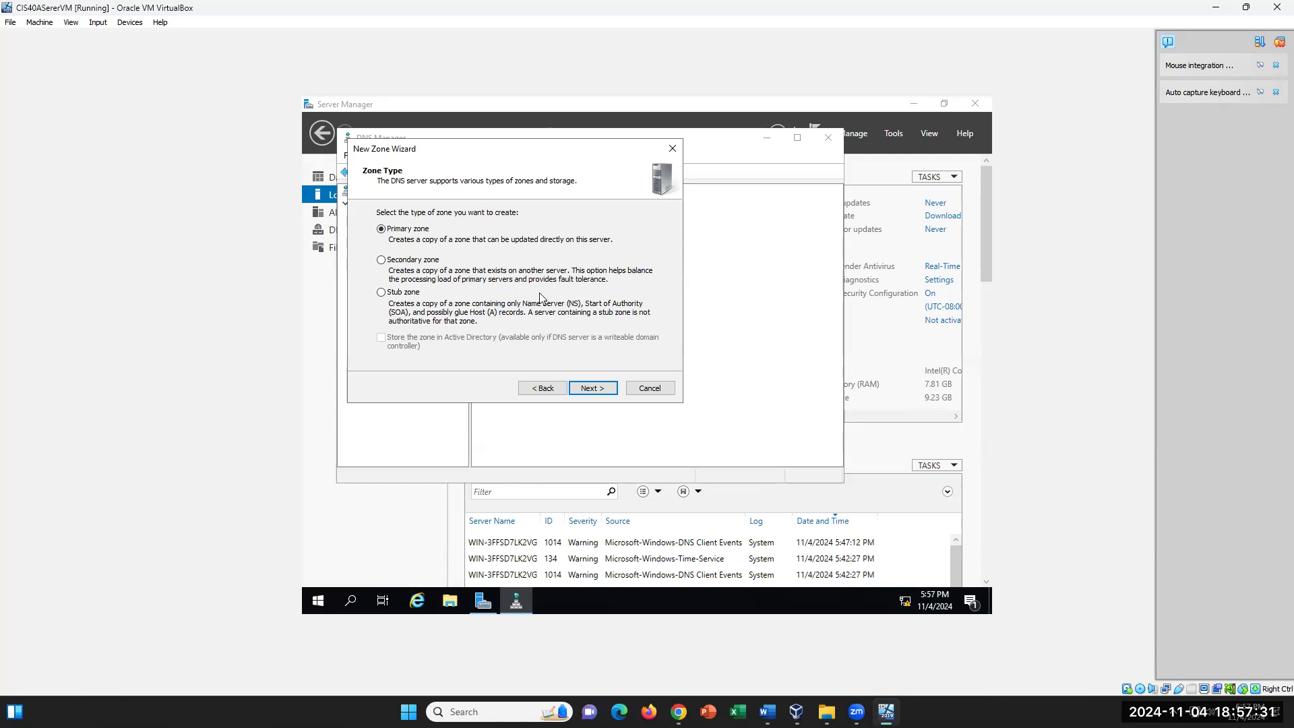
pyautogui.click(602, 394)
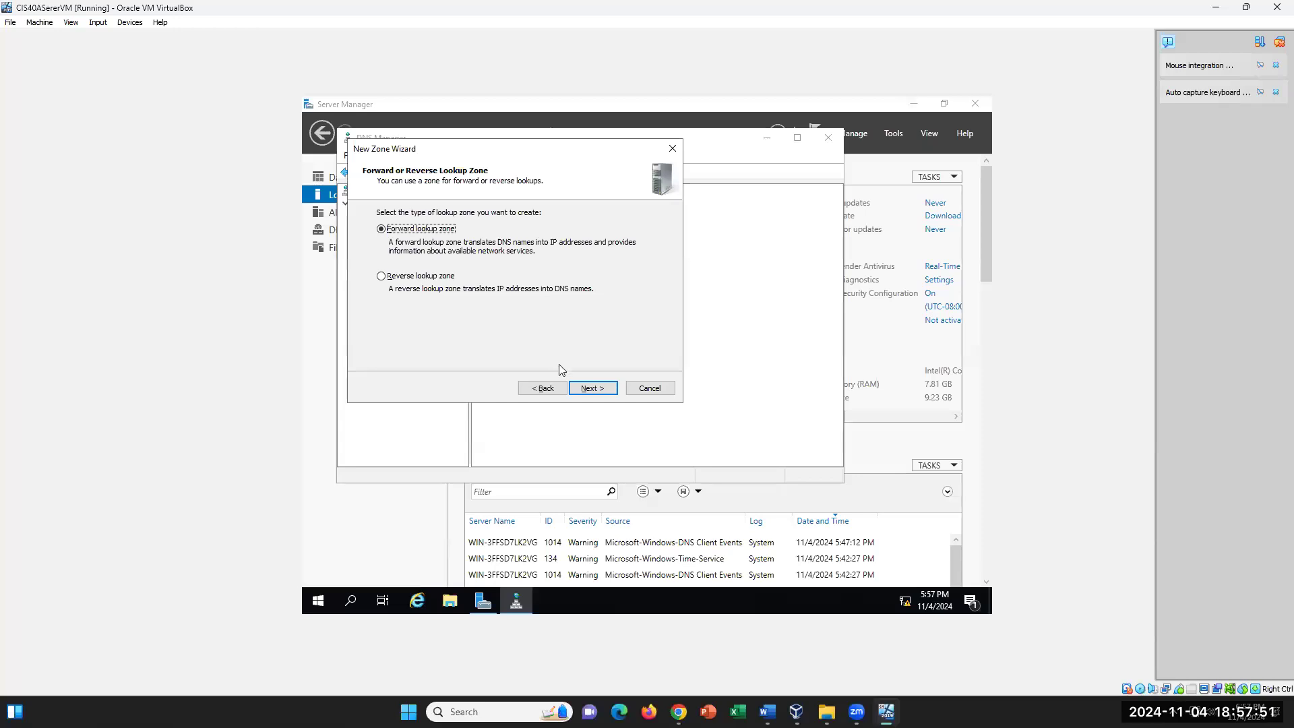
pyautogui.click(592, 388)
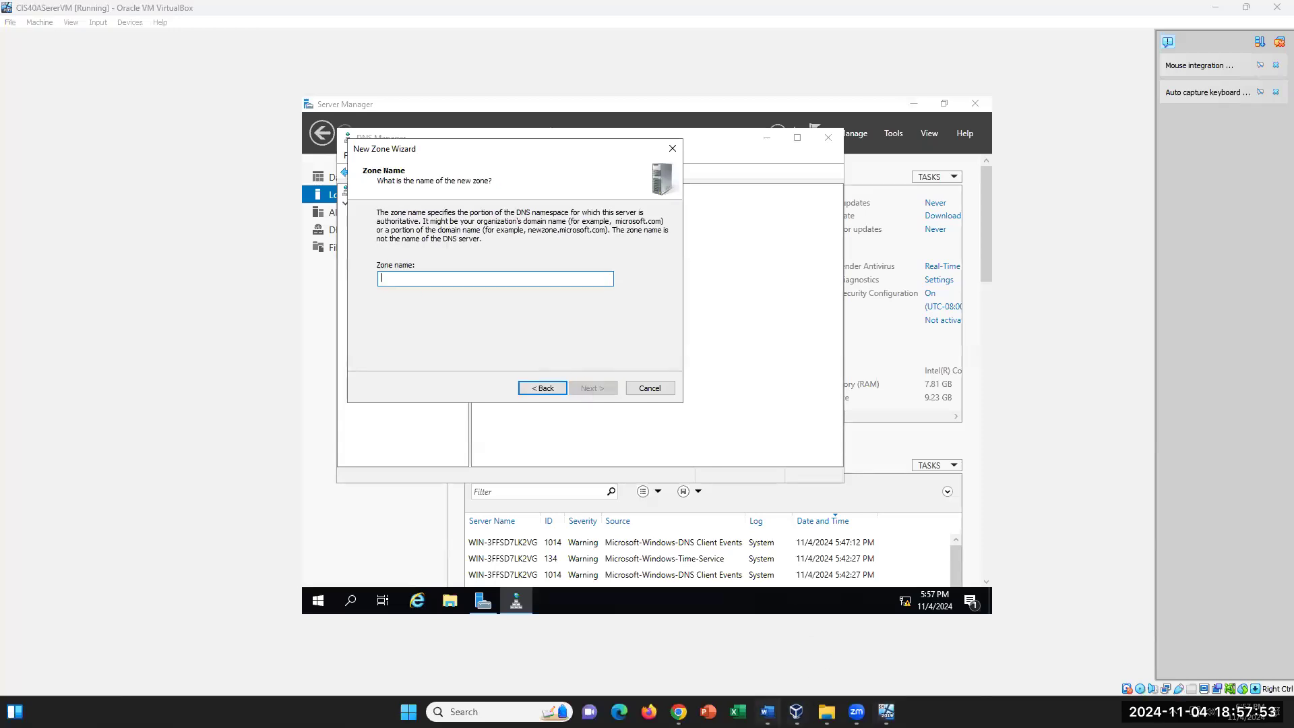
# Consult the zone name instruction in the Word lab document, and return to the virtual machine's New Zone Wizard
pyautogui.click(767, 712)
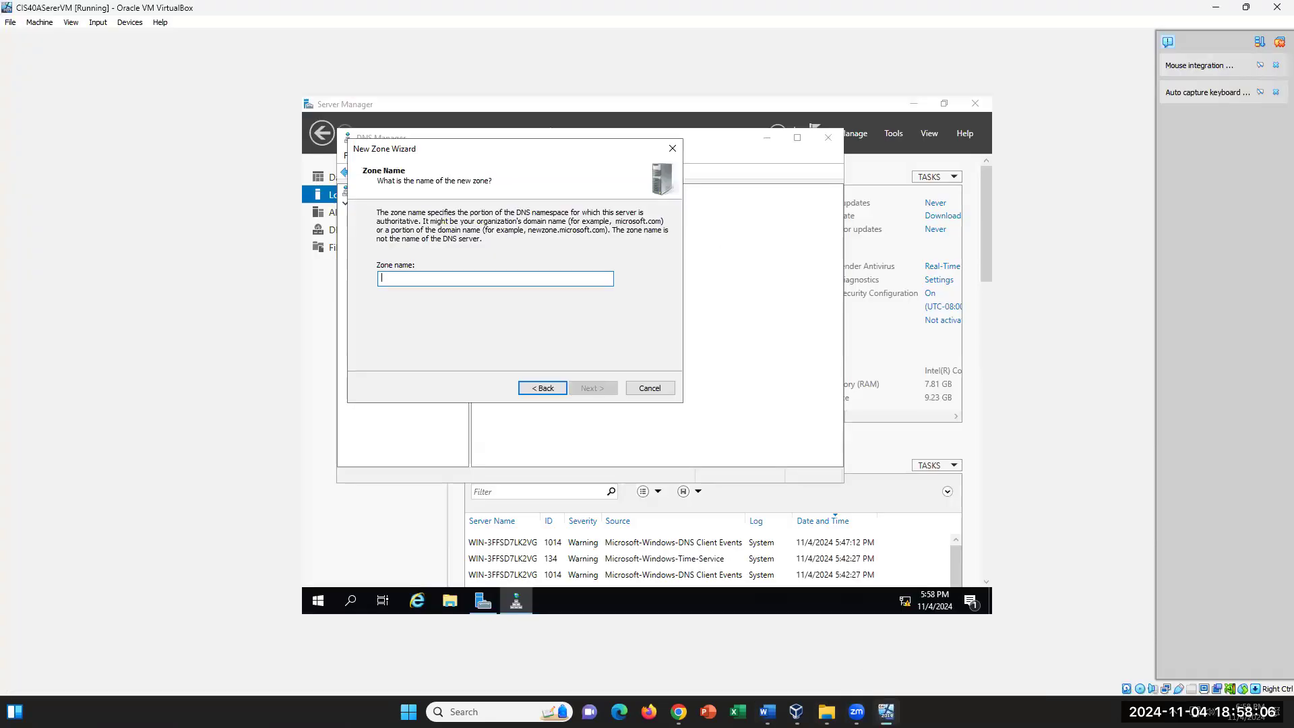
pyautogui.click(886, 711)
pyautogui.click(769, 712)
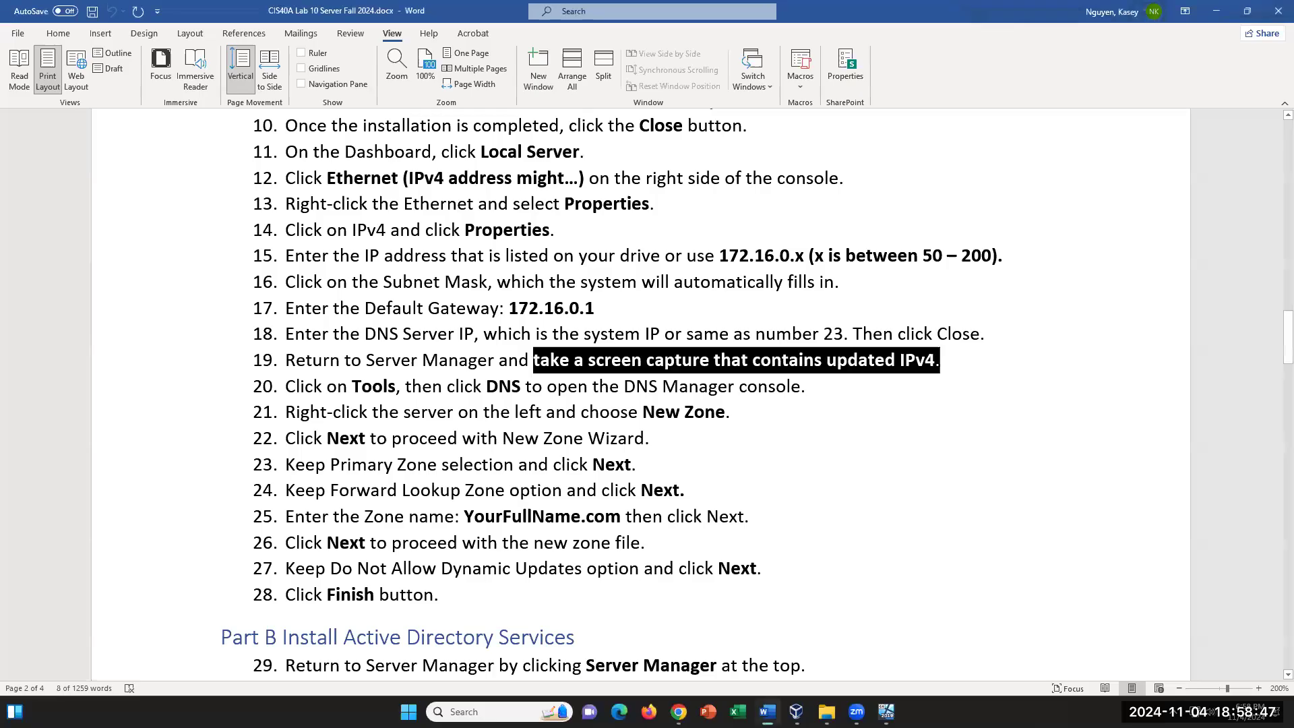
pyautogui.click(768, 712)
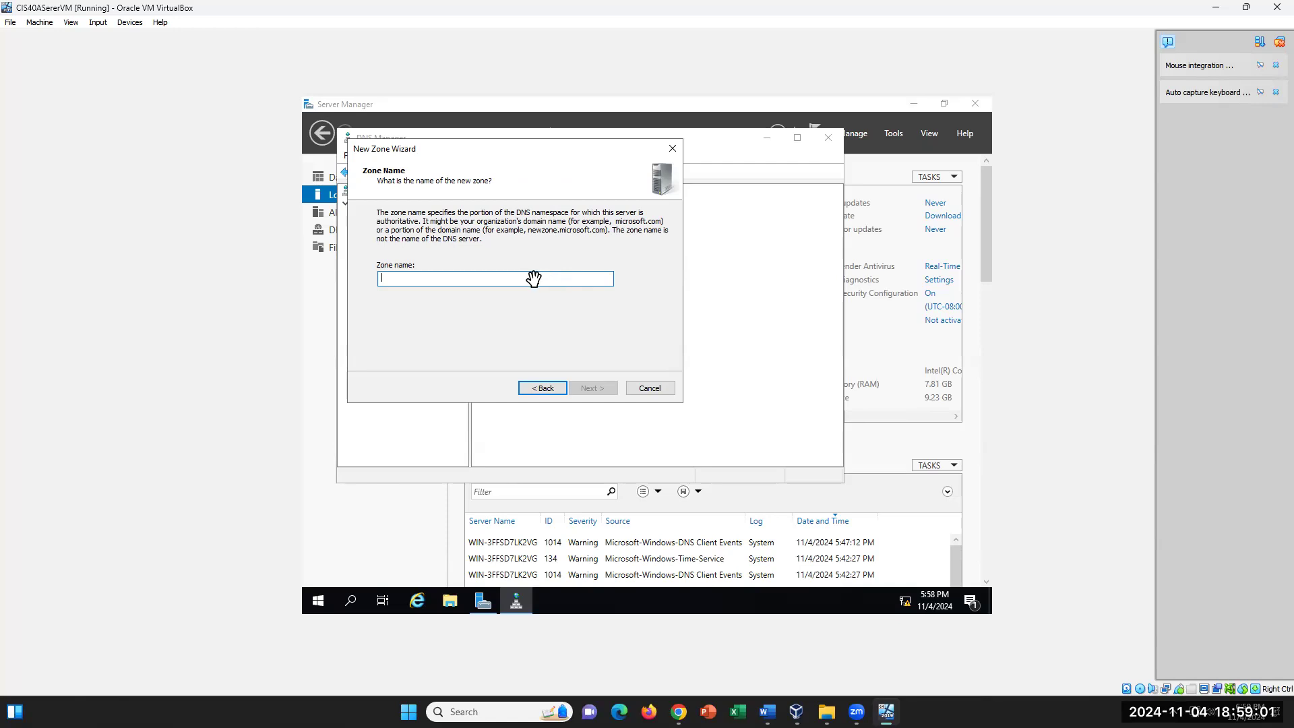
# Name the zone with the person's full name followed by .COM, and accept creating a new zone file with the suggested name
pyautogui.write('KAKAS')
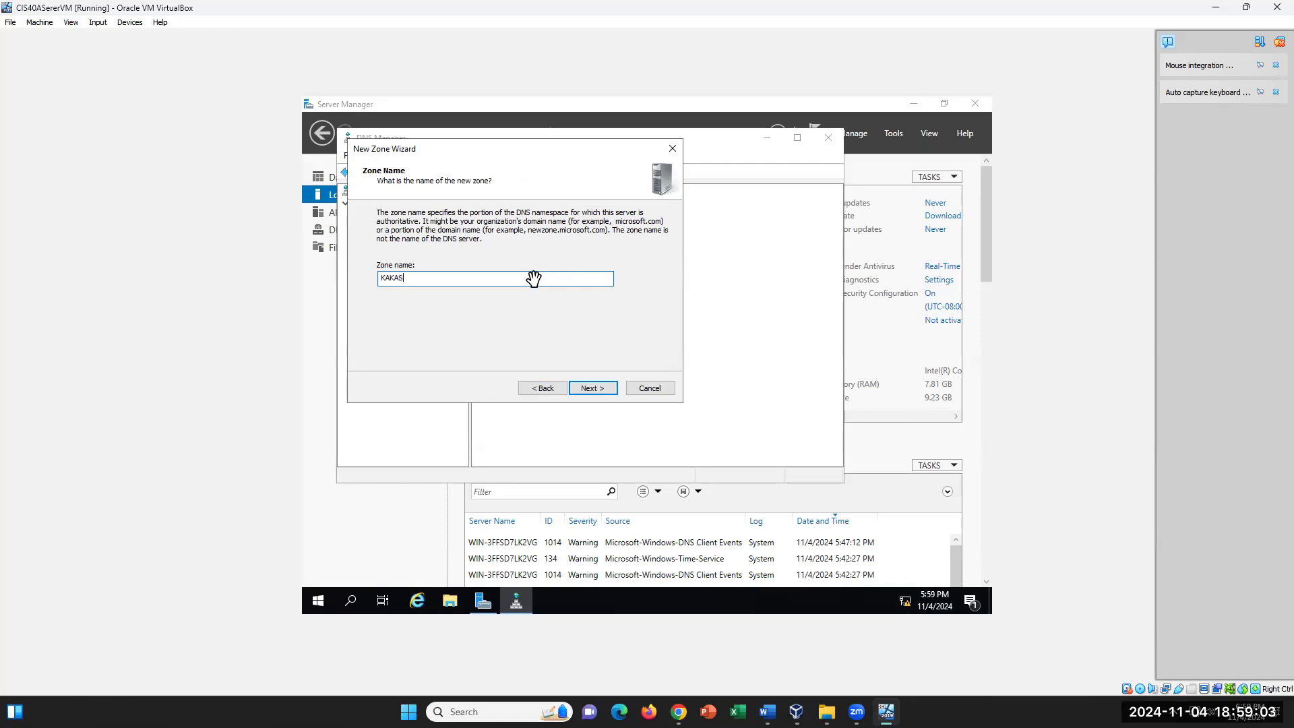
pyautogui.press('BackSpace')
pyautogui.press('BackSpace')
pyautogui.write('SEY')
pyautogui.write('NGUYEN.COM')
pyautogui.click(593, 387)
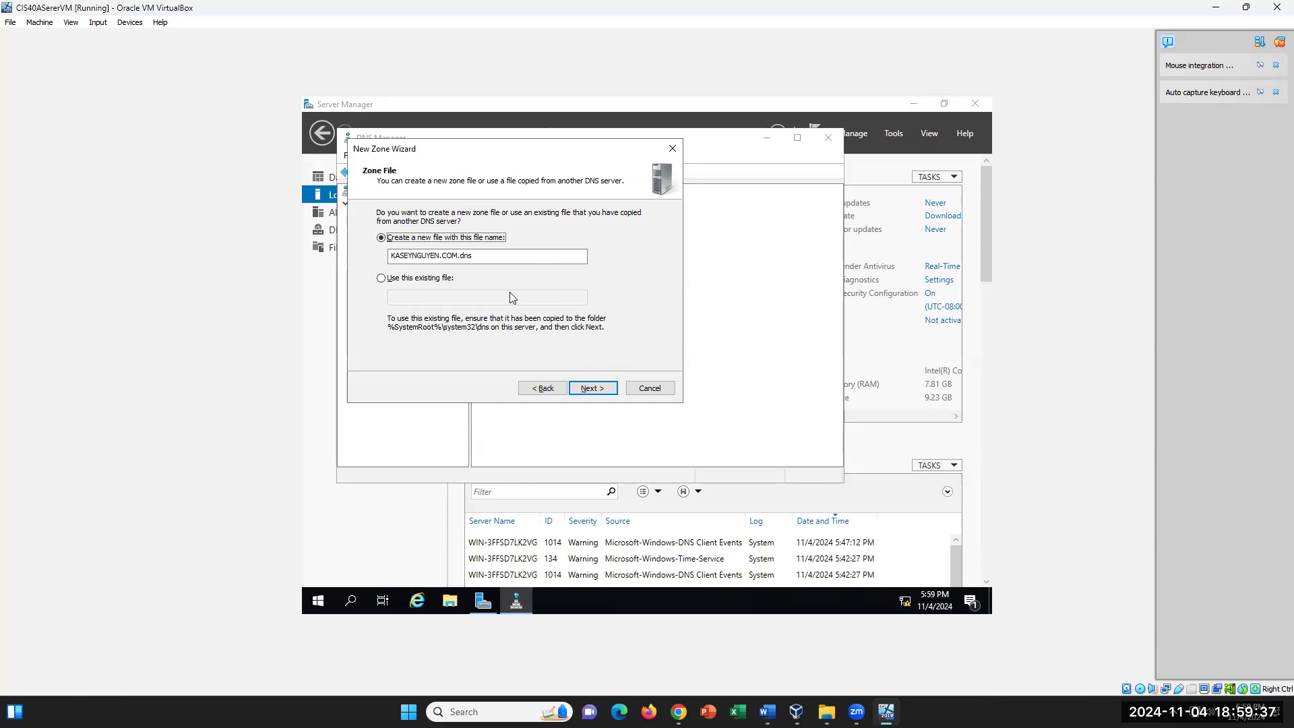
pyautogui.click(590, 389)
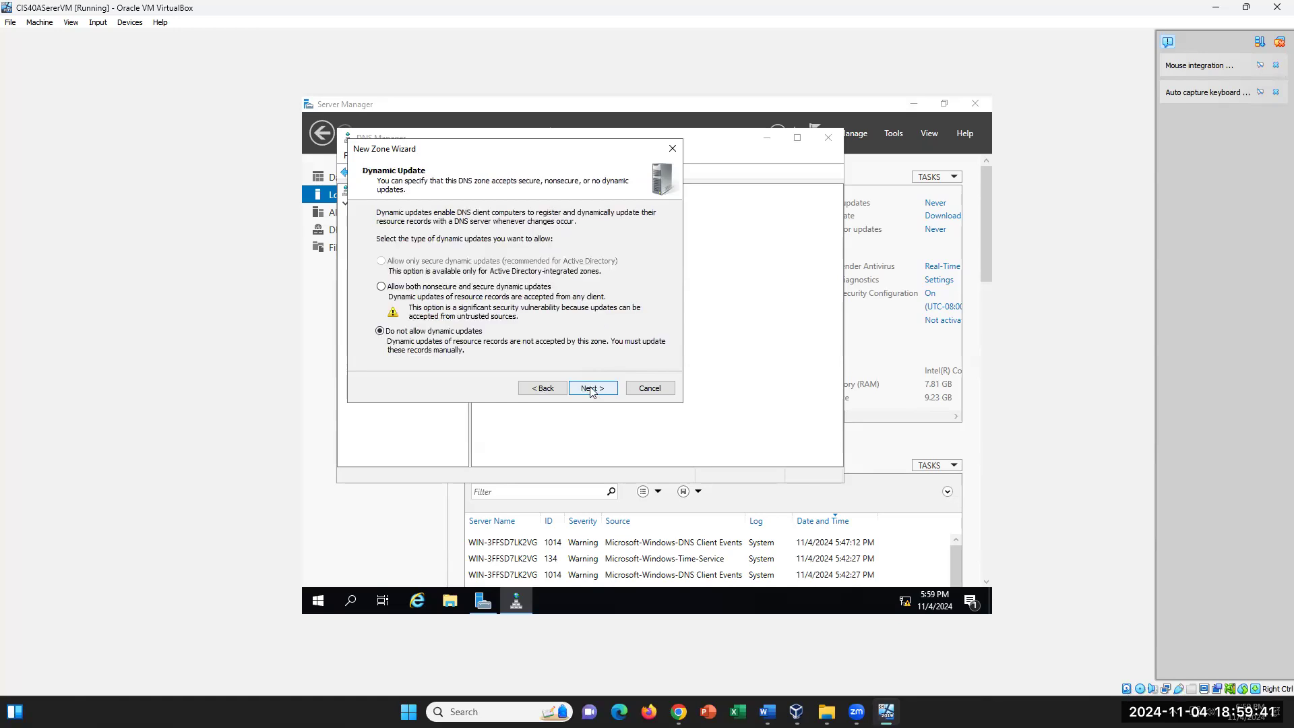
# Highlight the step 27 "Keep Do Not Allow Dynamic Updates option" instruction in the Word lab document
pyautogui.click(768, 712)
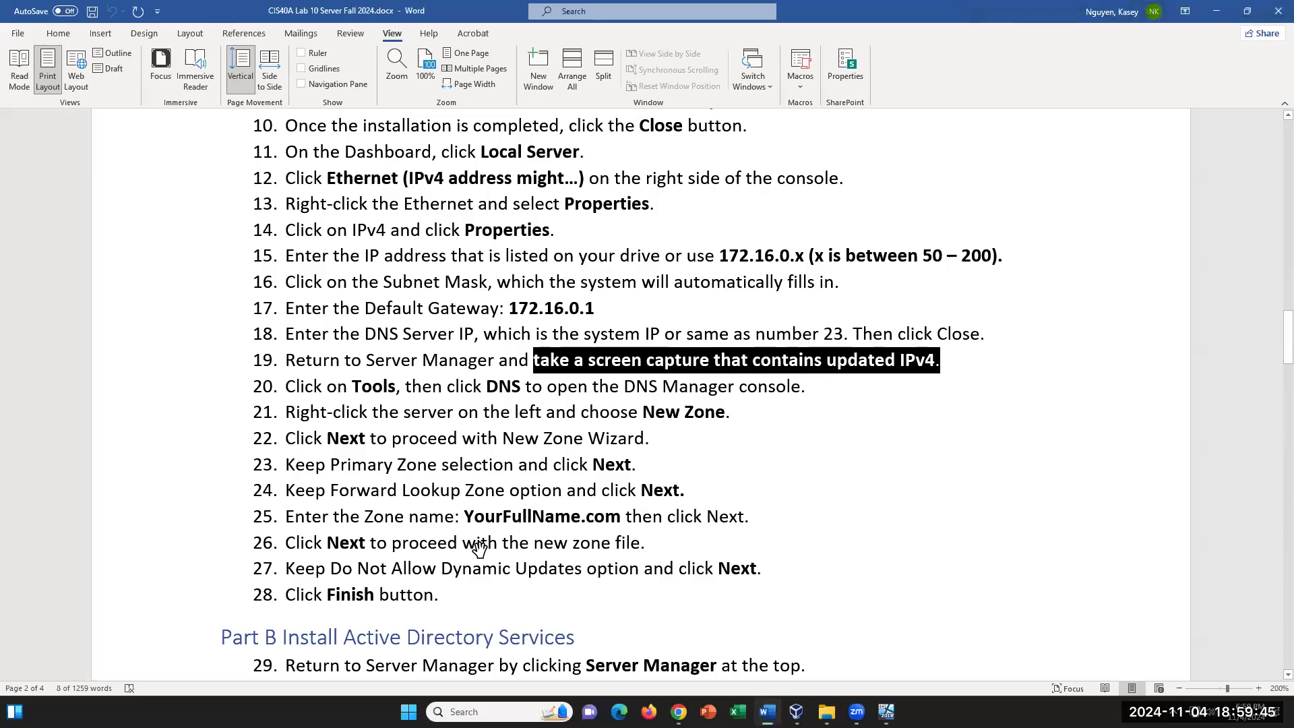
pyautogui.click(642, 548)
pyautogui.scroll(-1, 647, 566)
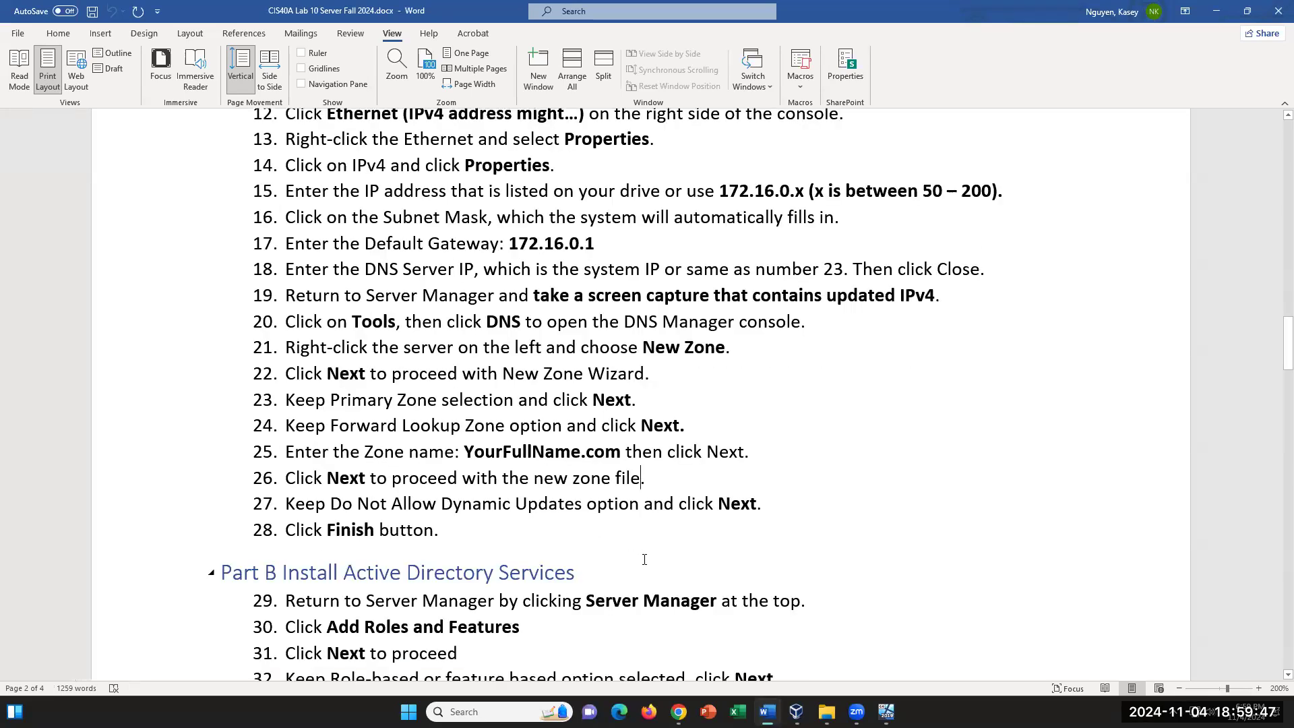
pyautogui.scroll(-1, 644, 559)
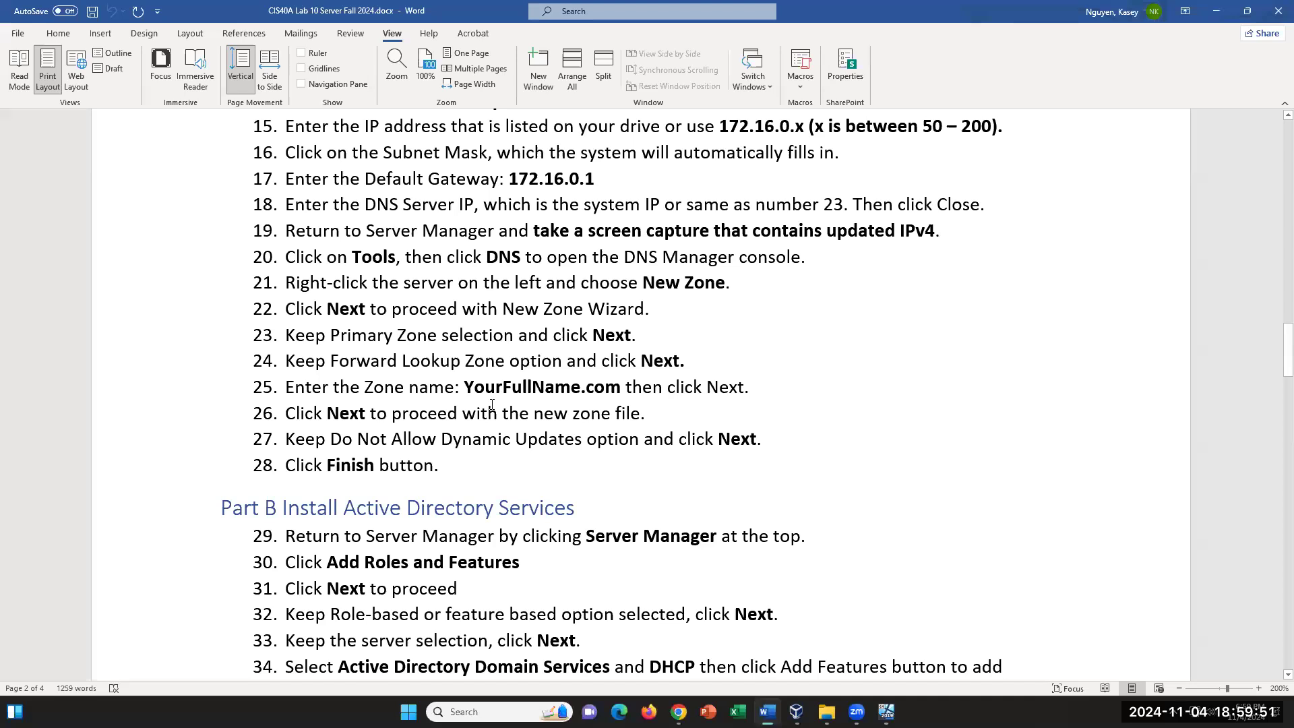
pyautogui.moveTo(286, 439); pyautogui.dragTo(642, 446)
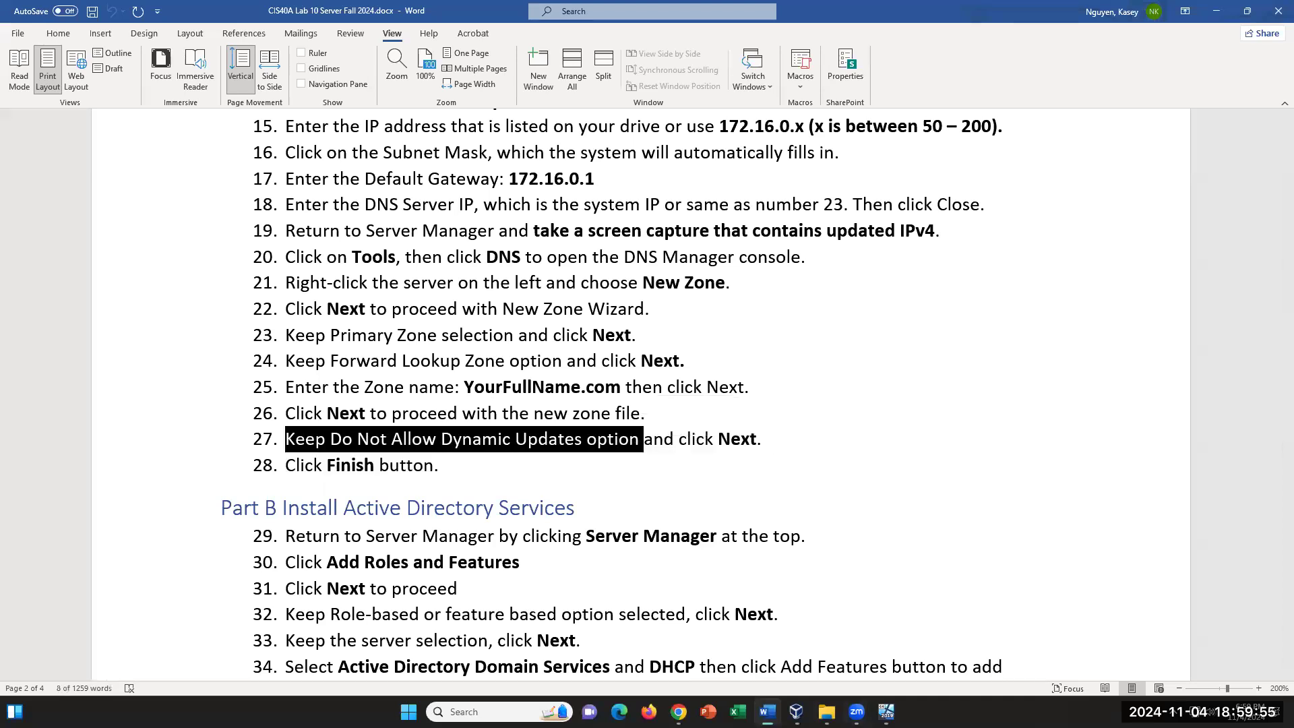
# Return to the virtual machine's New Zone Wizard, keep dynamic updates disallowed, and finish creating the zone
pyautogui.click(887, 712)
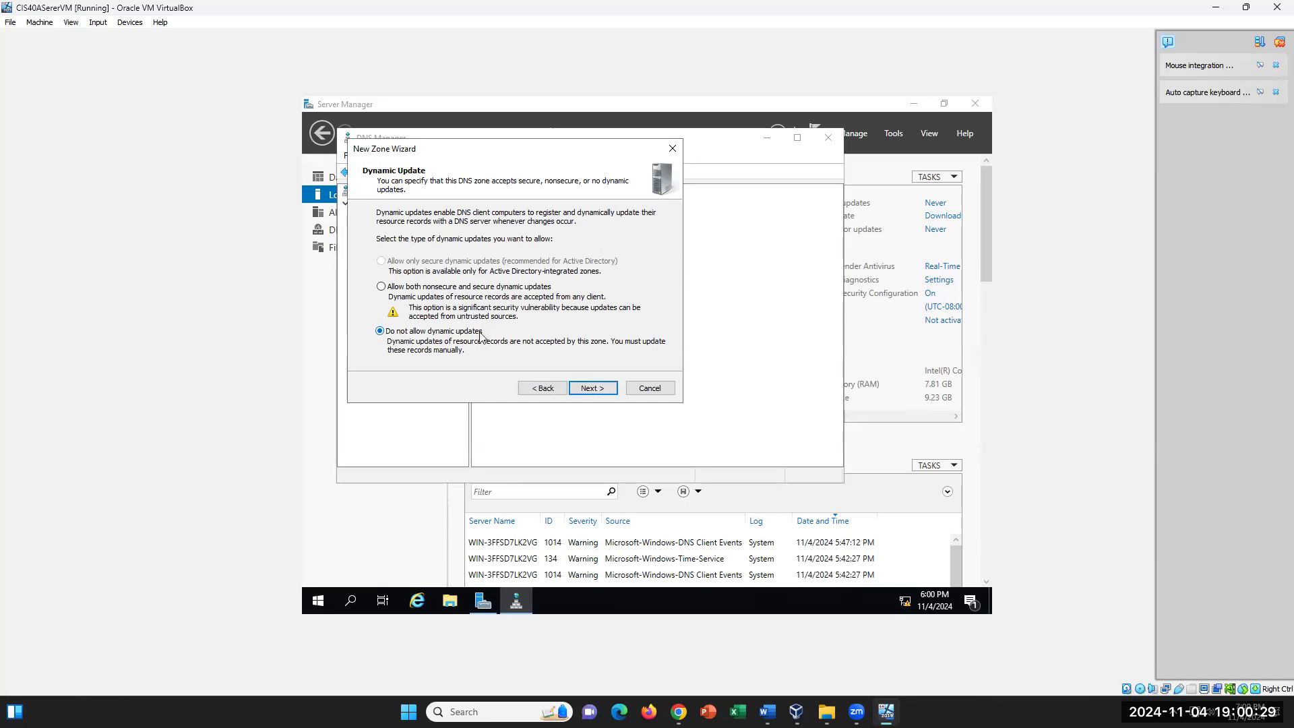
pyautogui.click(584, 386)
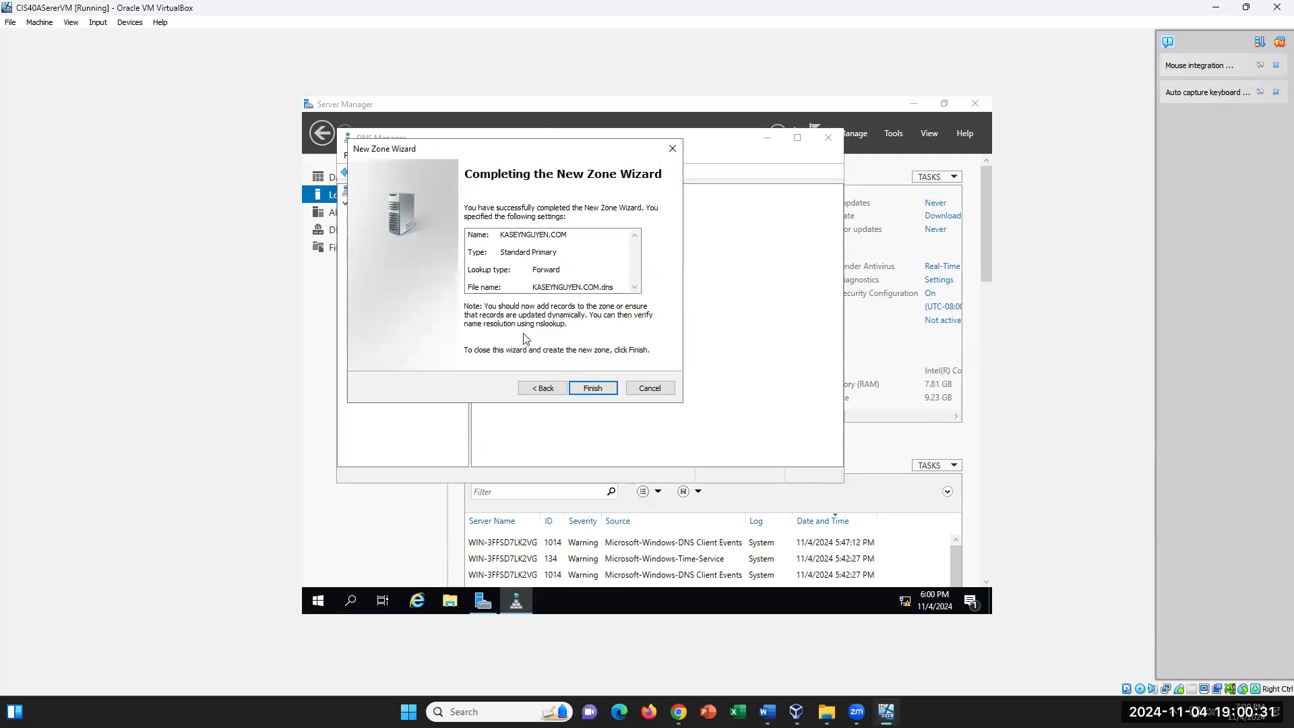
pyautogui.click(587, 389)
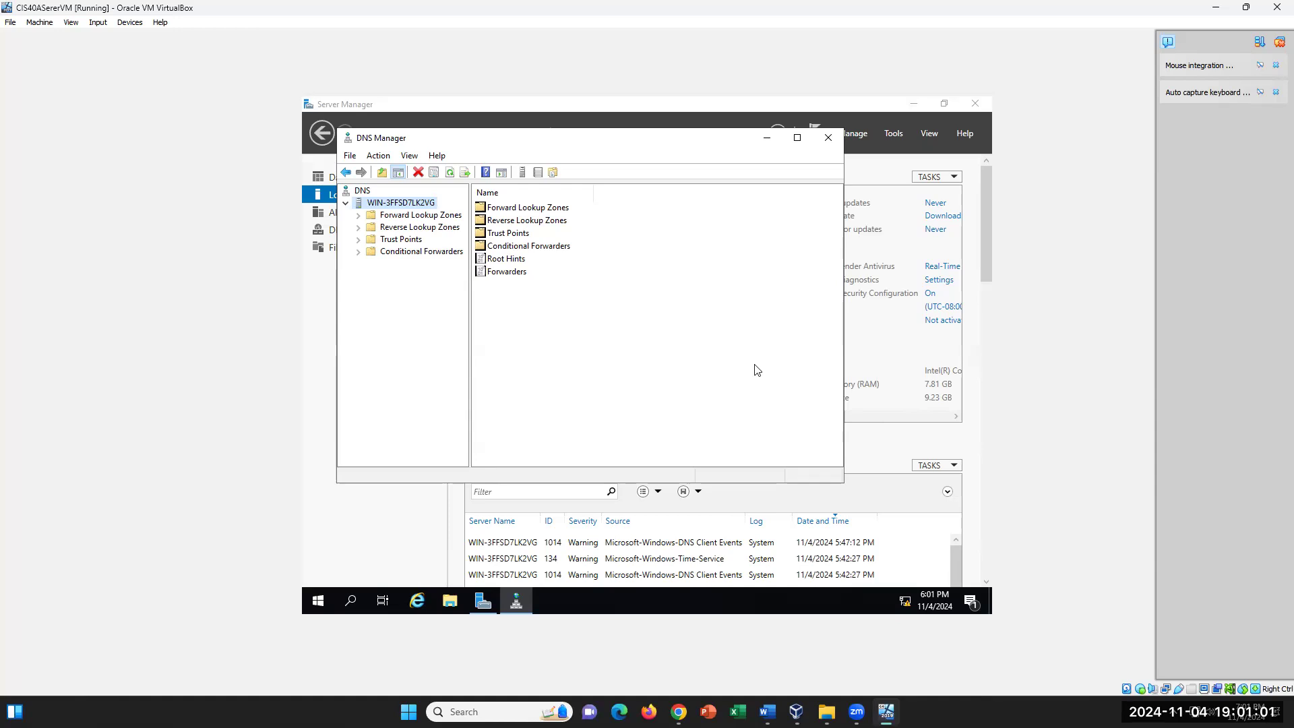
# Check the Word lab document, and show the new zone's records under Forward Lookup Zones in the virtual machine's DNS Manager
pyautogui.click(768, 712)
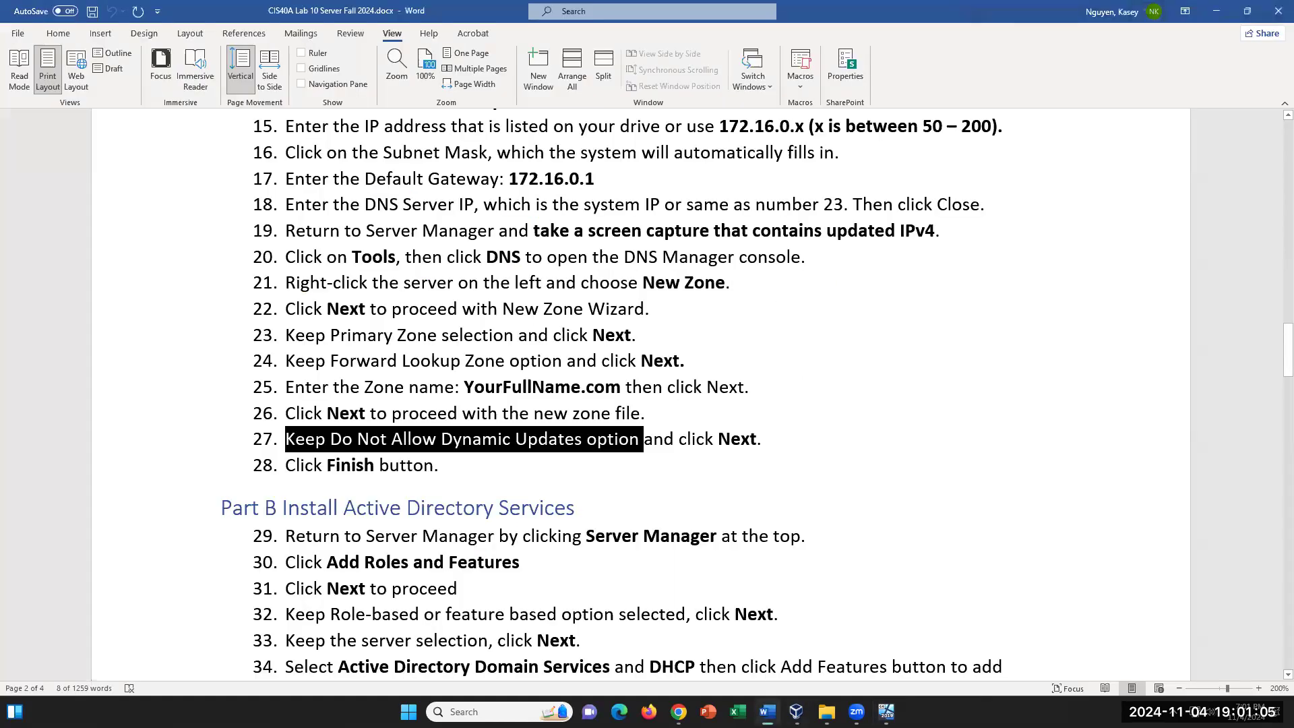
pyautogui.click(886, 712)
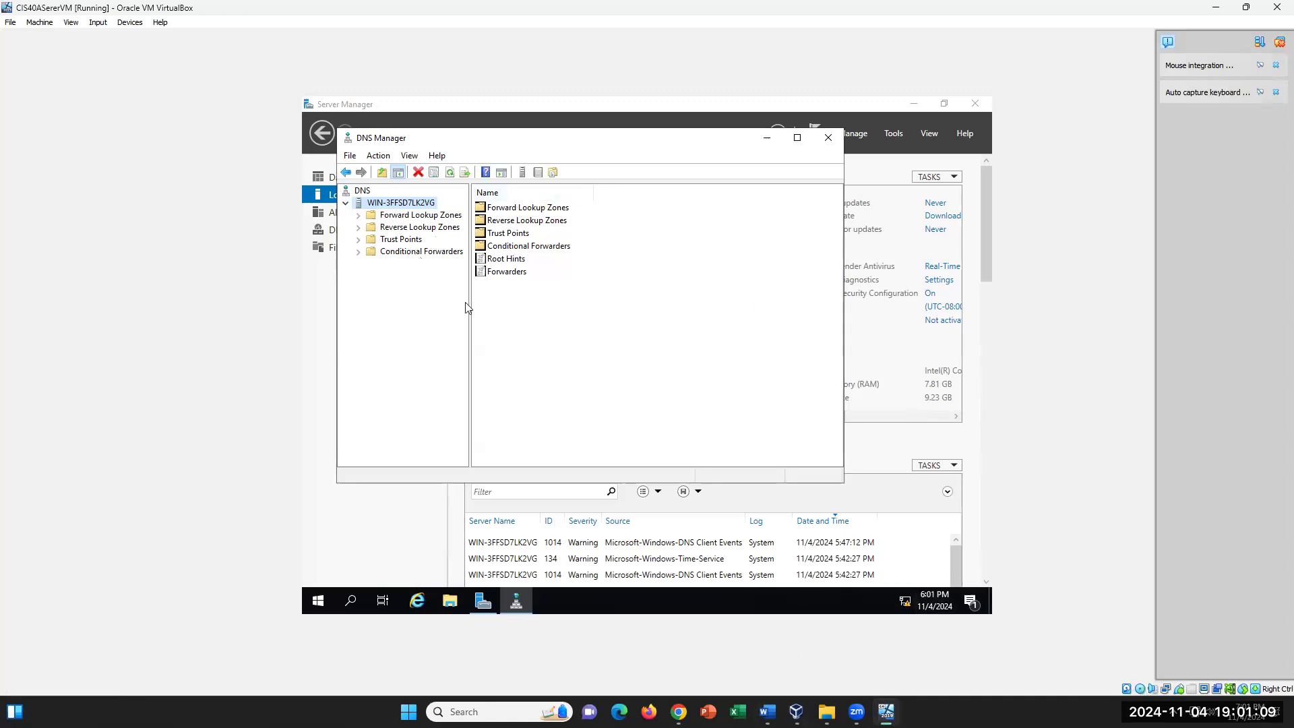
pyautogui.doubleClick(370, 216)
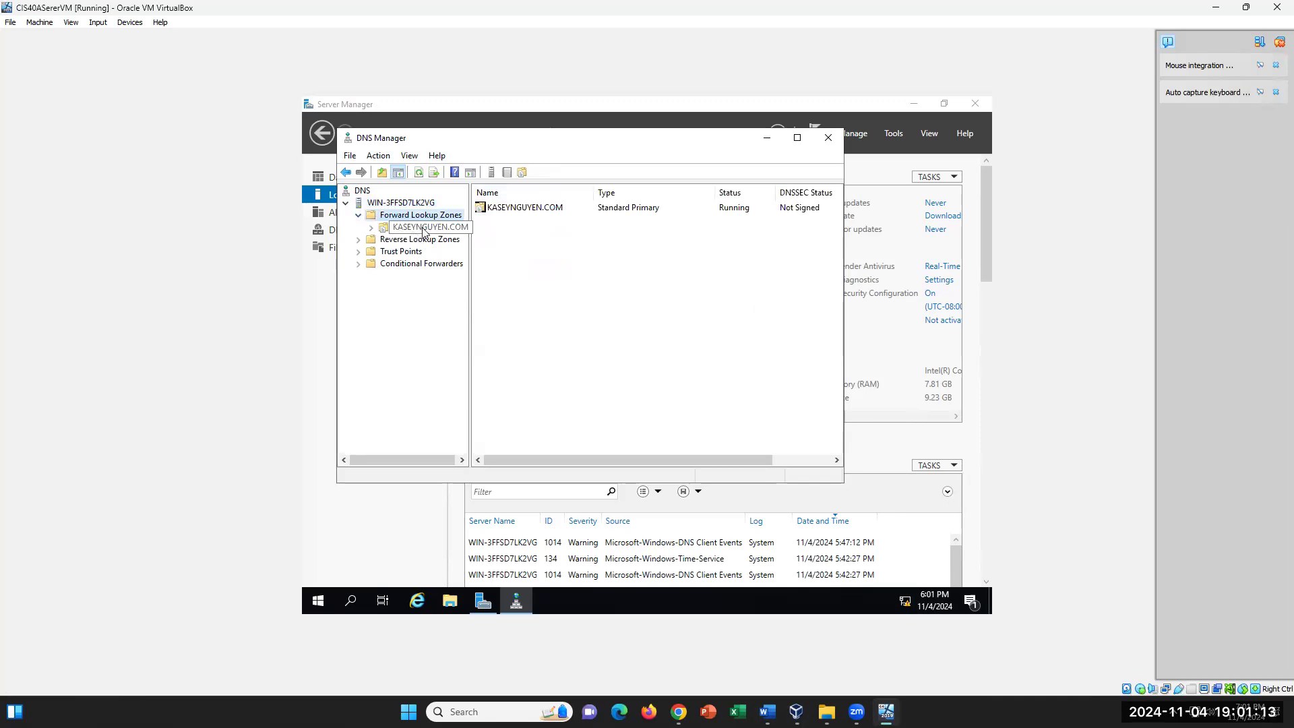
pyautogui.click(424, 229)
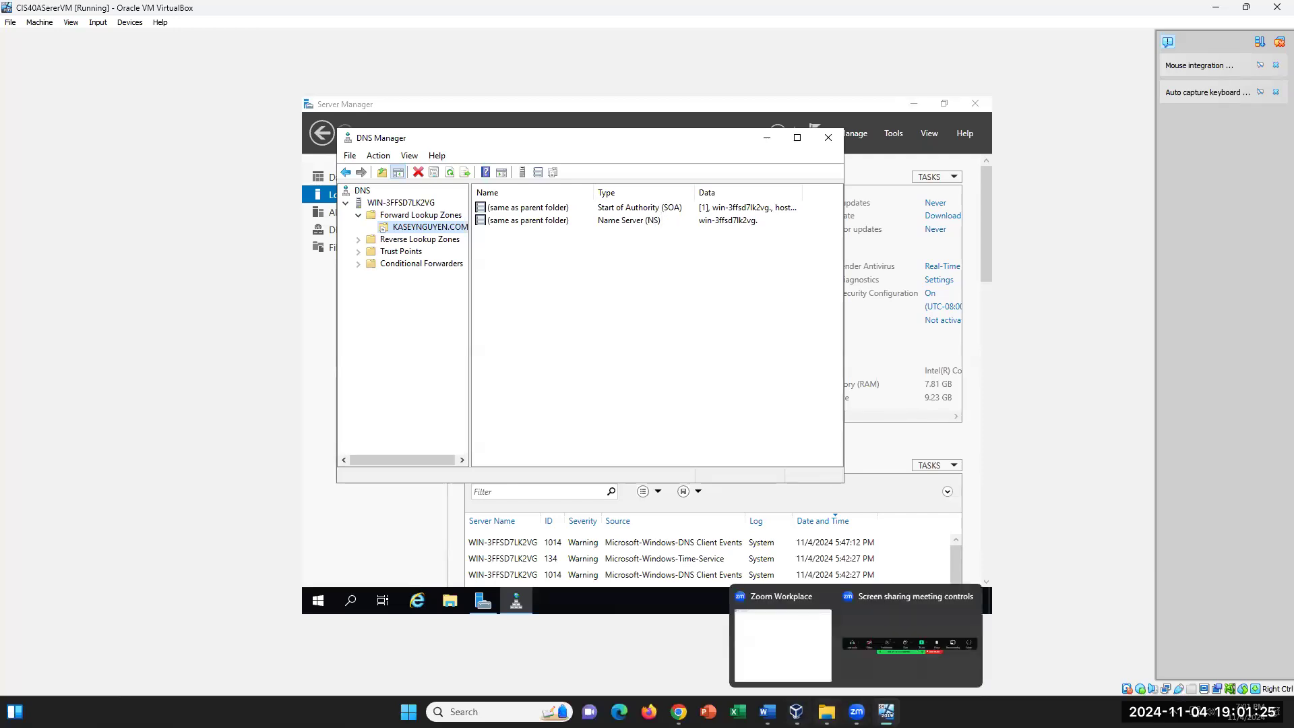
# Preview the Part B Install Active Directory Services instructions in the Word lab document, and return to the virtual machine
pyautogui.click(767, 712)
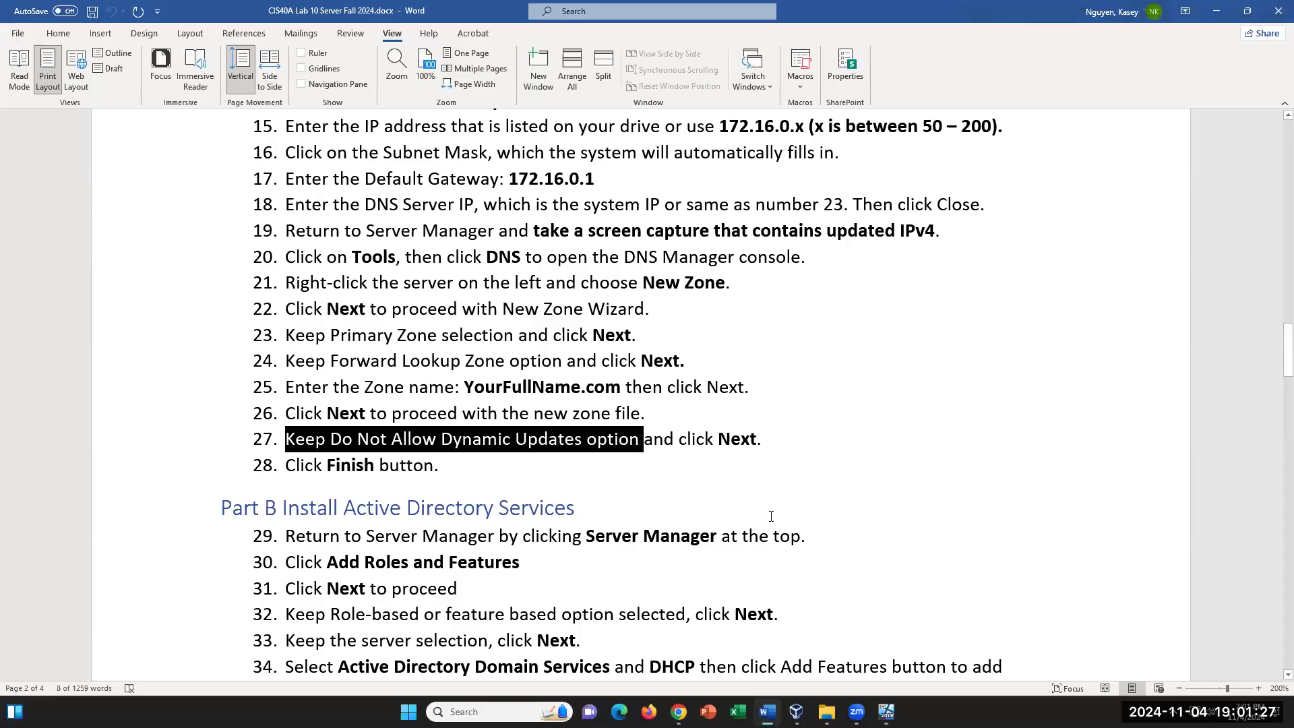
pyautogui.scroll(-2, 774, 515)
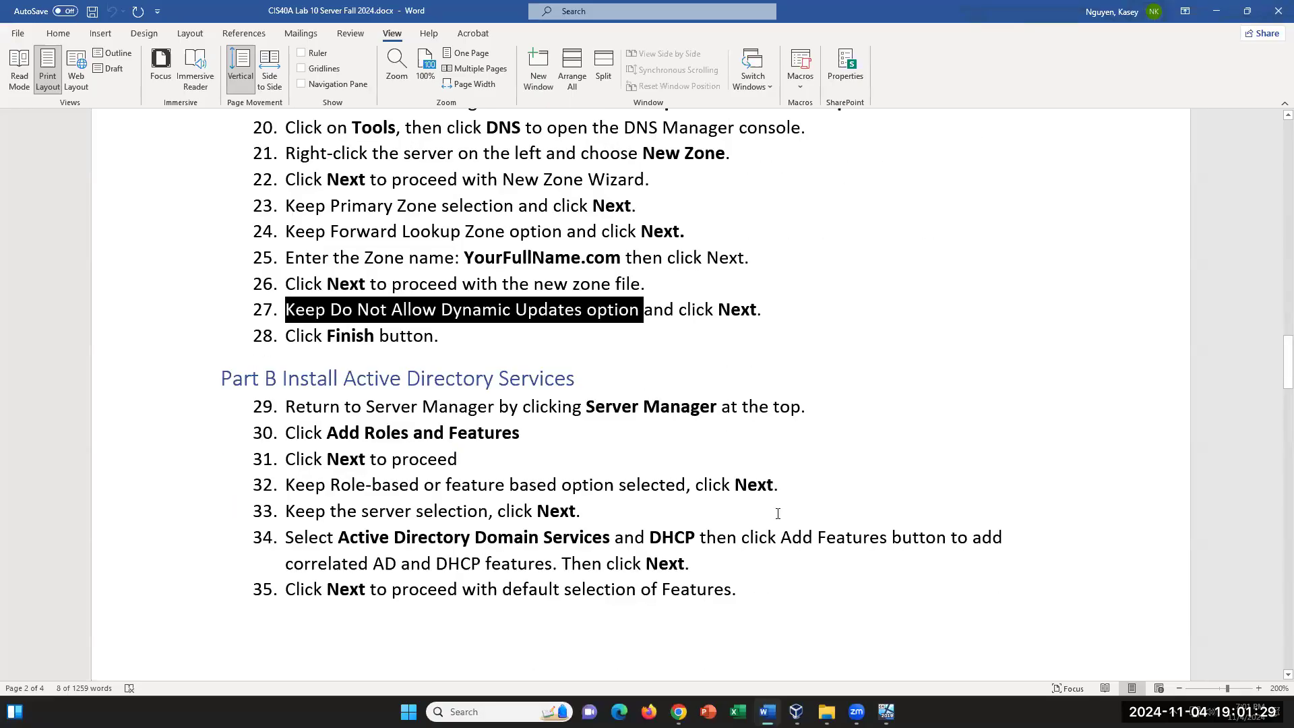
pyautogui.scroll(2, 780, 514)
pyautogui.click(886, 712)
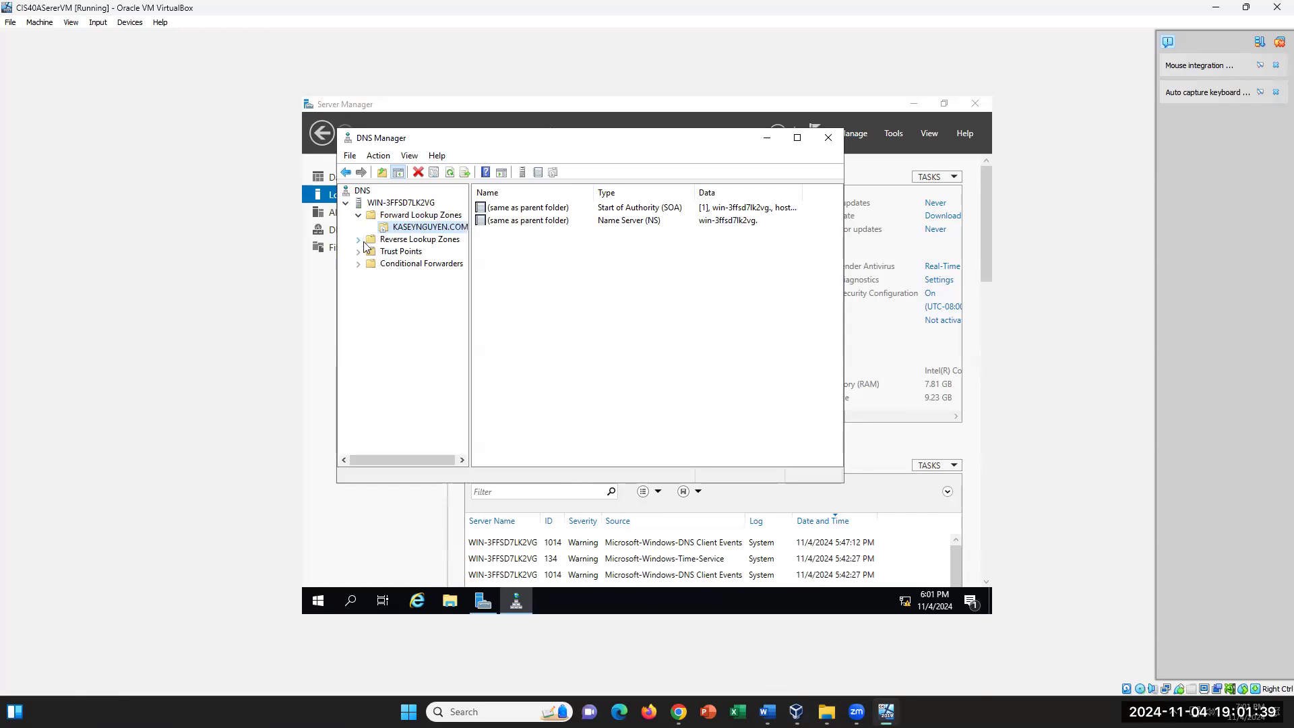
# Inspect Reverse Lookup Zones with its New Zone command, and view Trust Points in DNS Manager's console tree
pyautogui.click(395, 244)
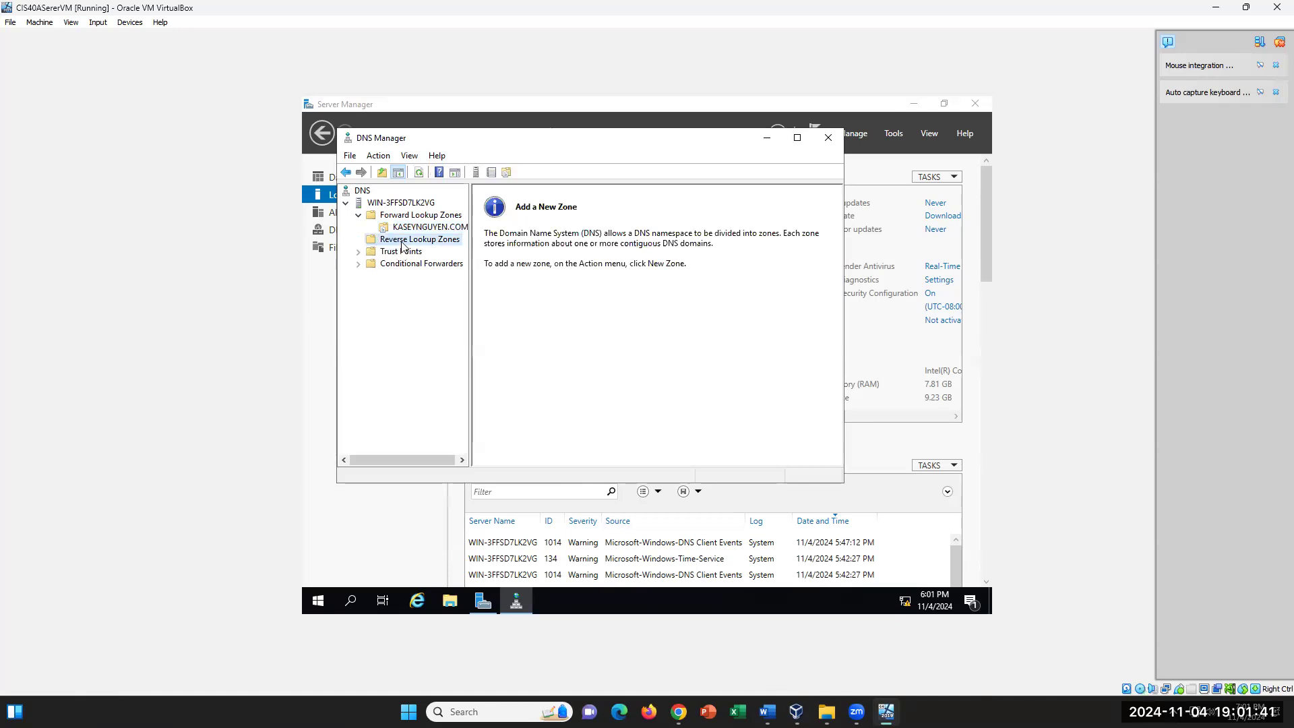
pyautogui.rightClick(401, 242)
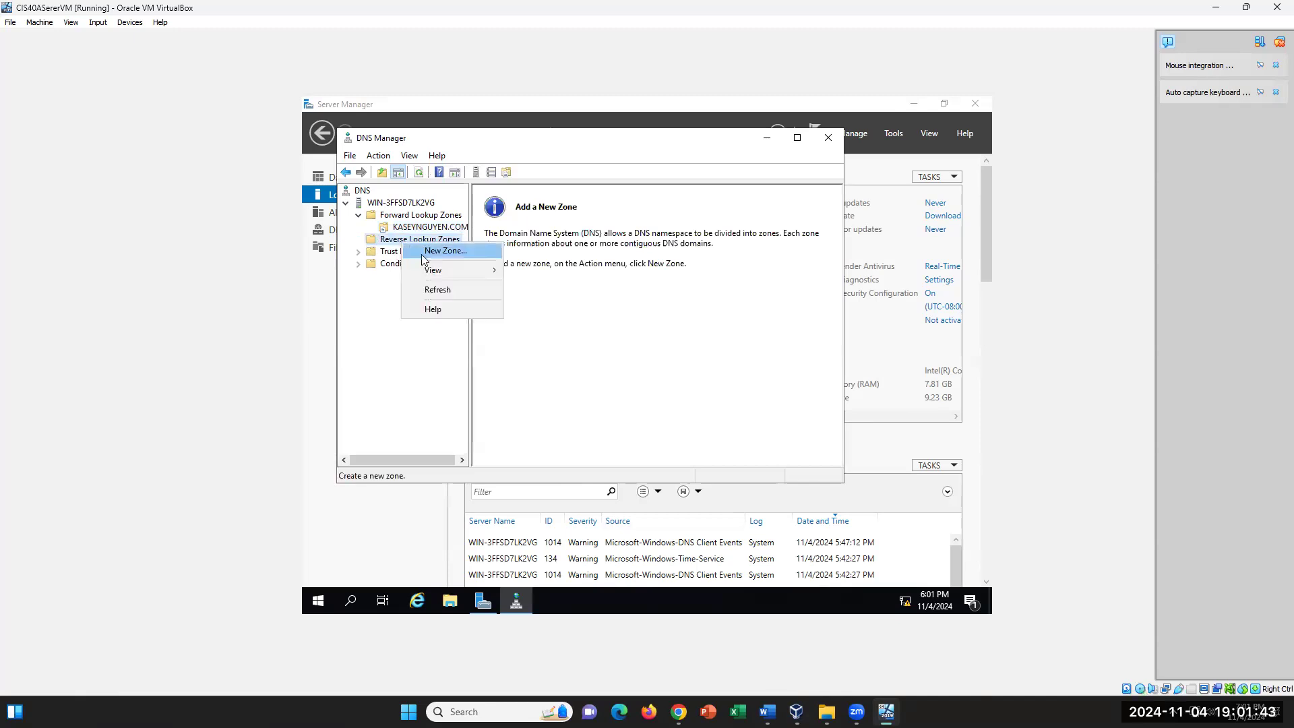
pyautogui.click(571, 414)
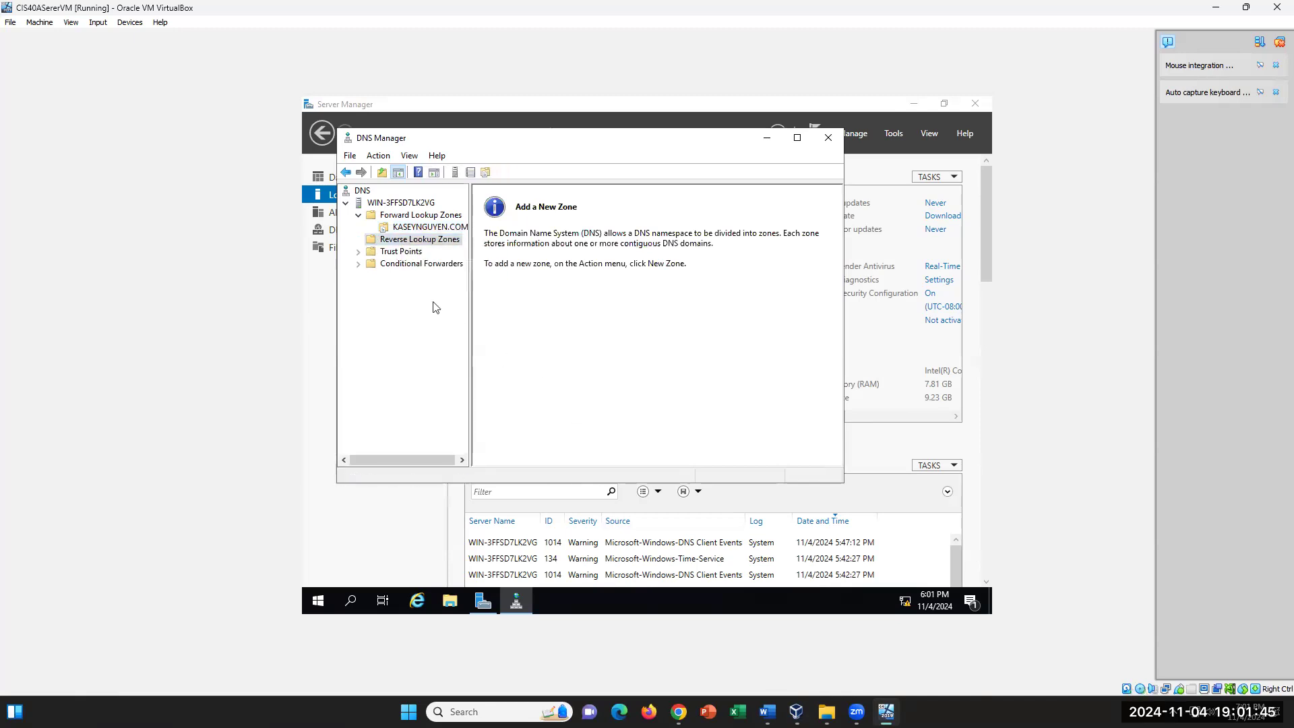
pyautogui.click(370, 252)
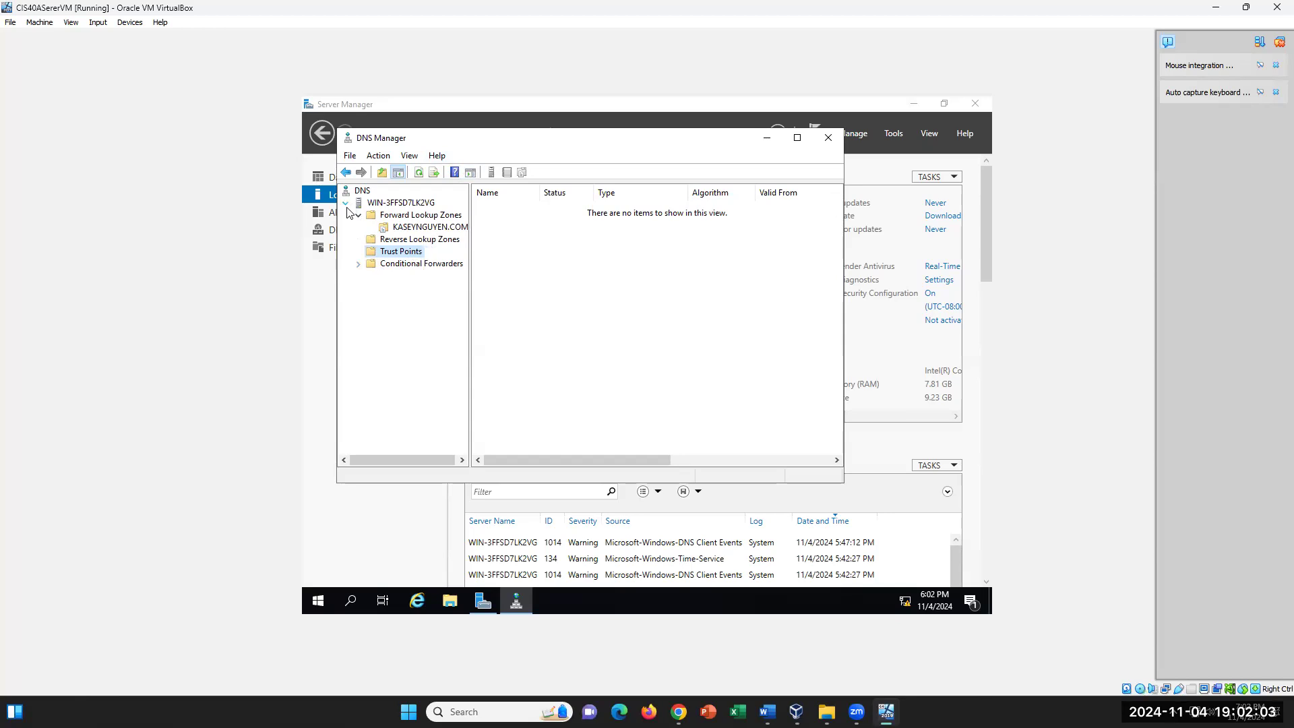
# Close DNS Manager, and open the Add Roles and Features Wizard from Server Manager's Dashboard
pyautogui.click(829, 138)
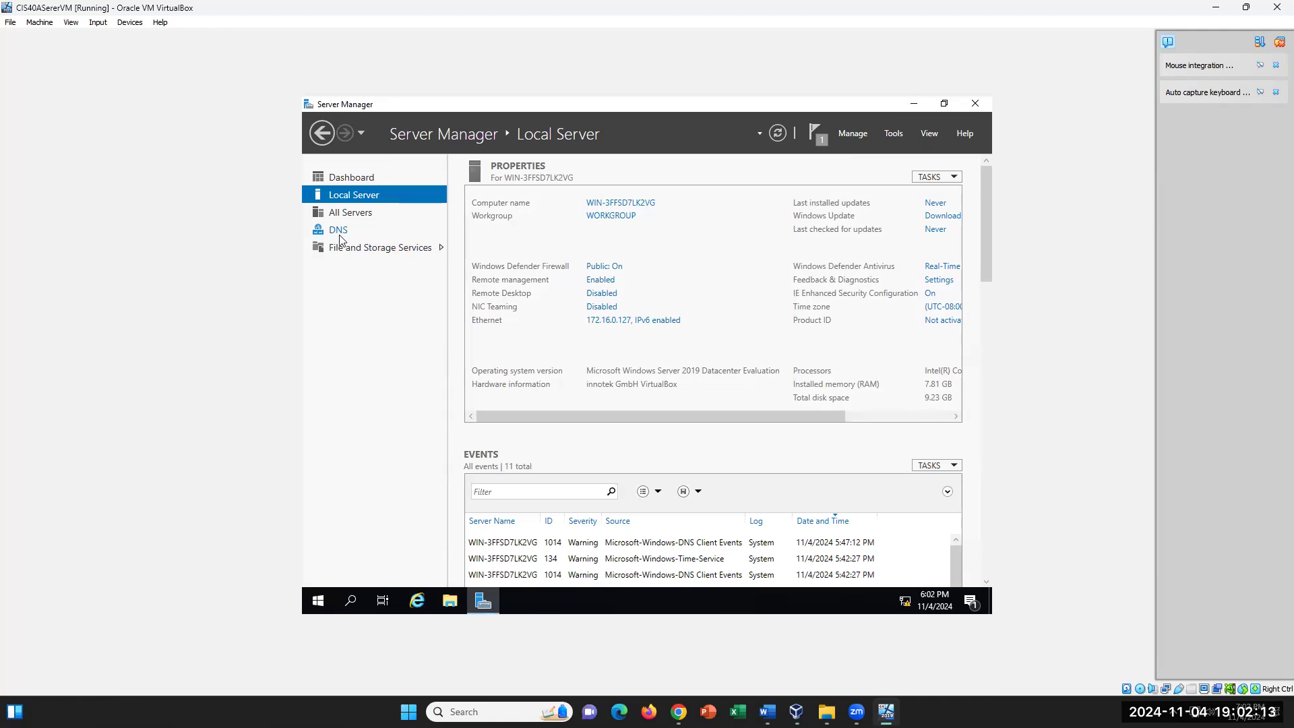
pyautogui.click(352, 180)
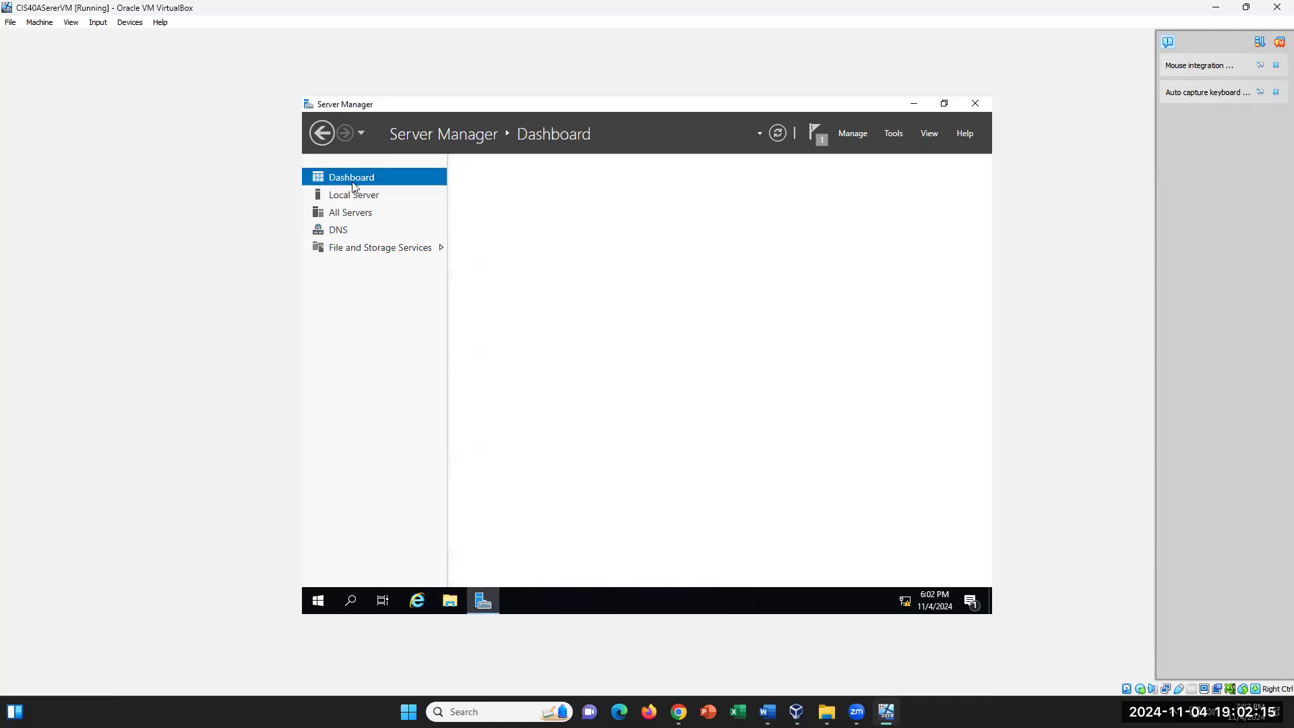
pyautogui.click(644, 266)
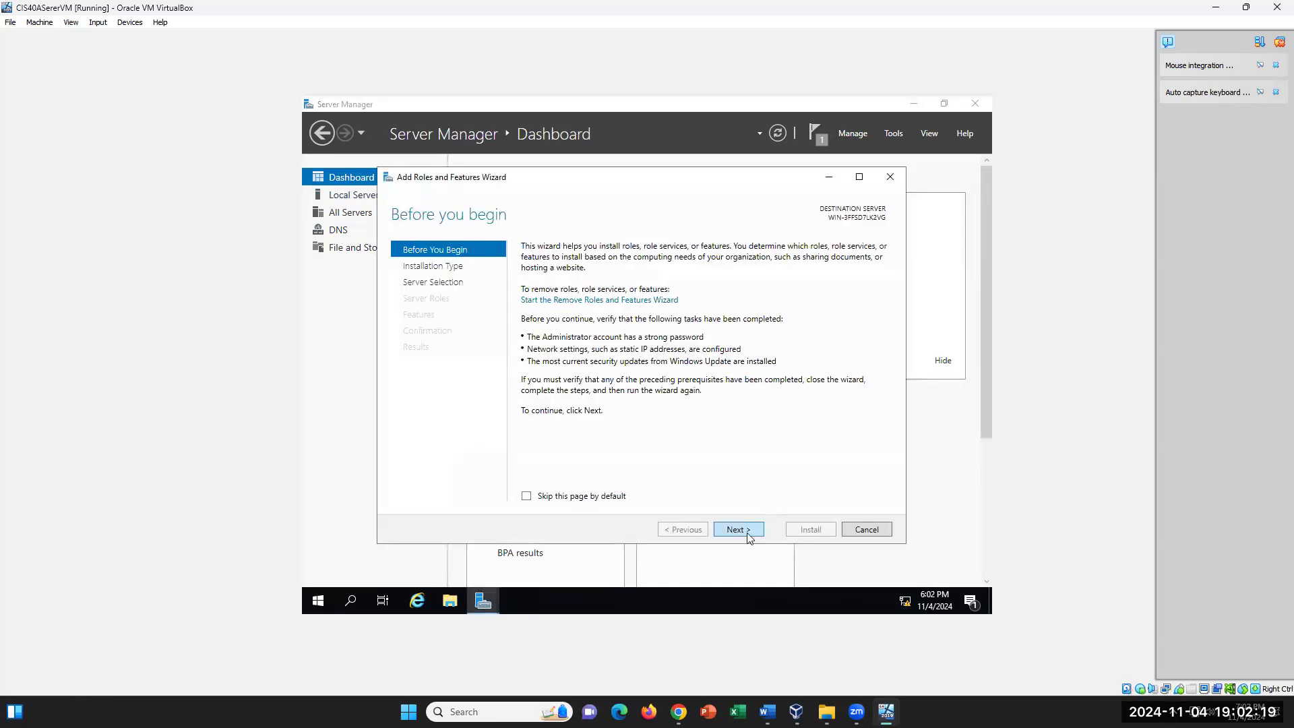
# Advance the Add Roles and Features Wizard to Server Roles, keeping the default installation type and the selected server from the server pool
pyautogui.click(747, 531)
pyautogui.click(747, 530)
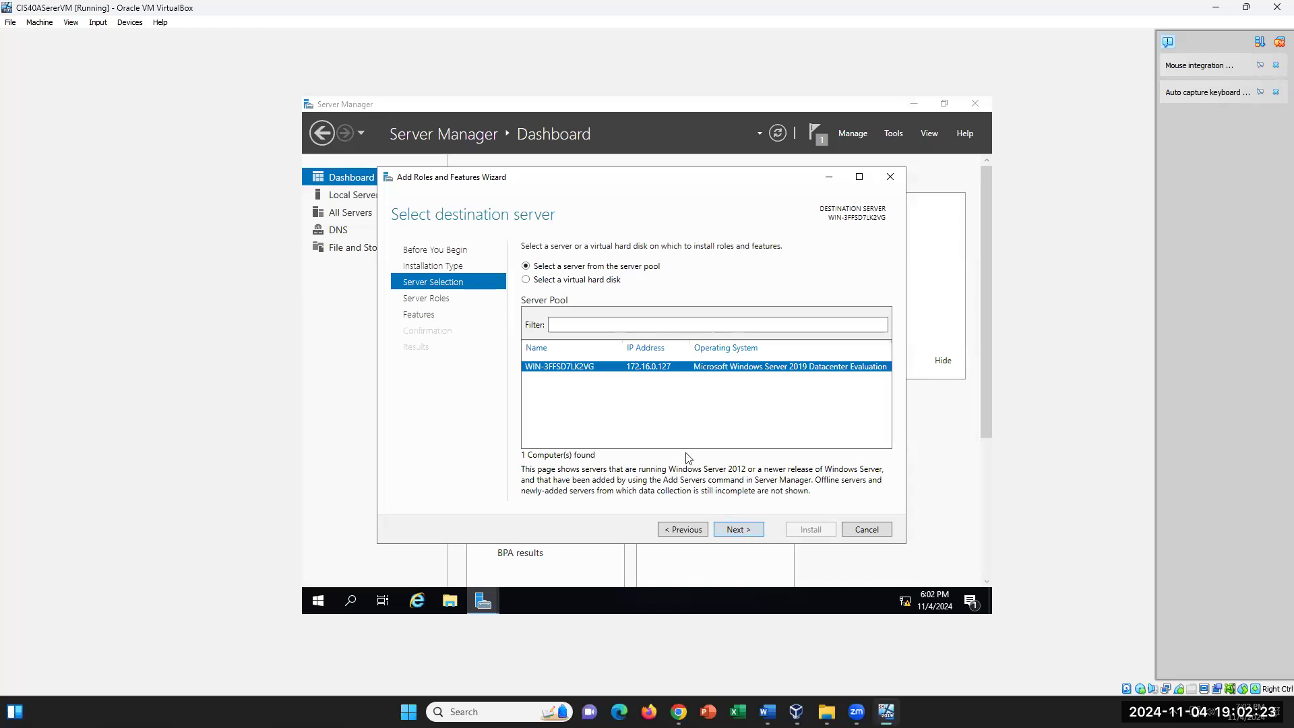
pyautogui.click(739, 530)
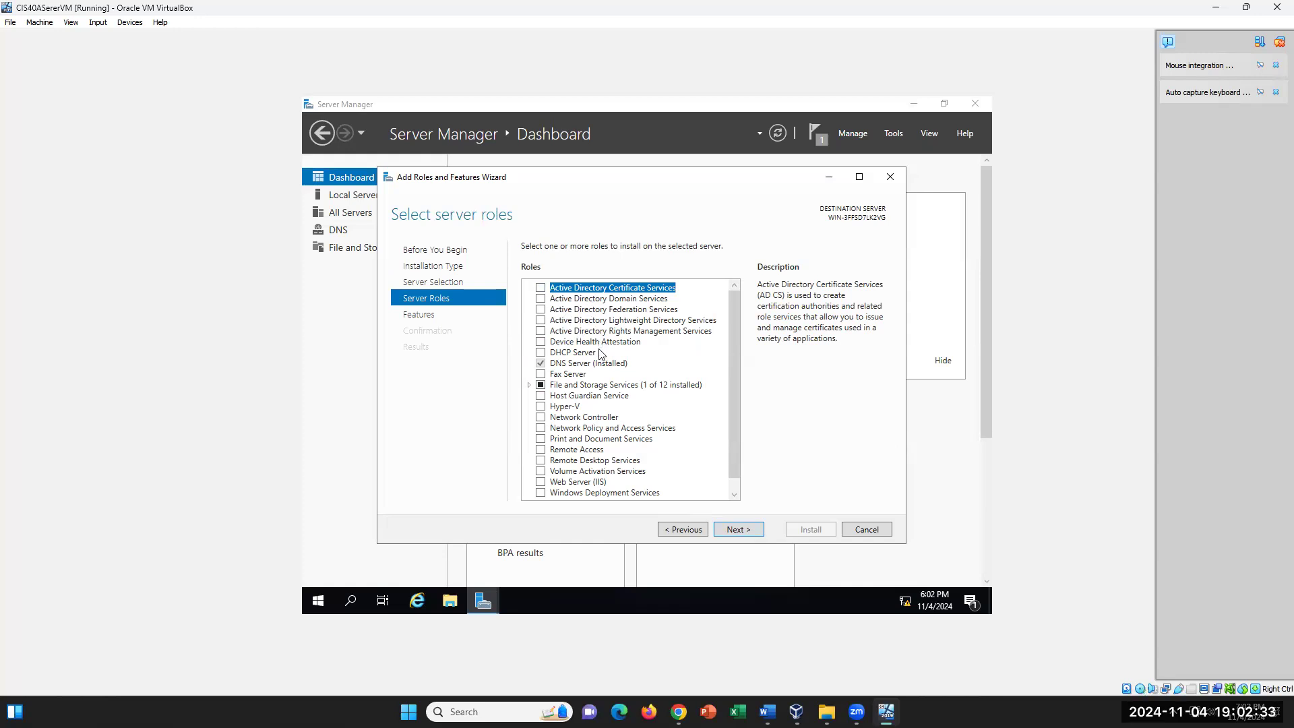
# Review the descriptions of the Active Directory Lightweight Directory, Domain and Certificate Services roles, dismissing the prompt for required features
pyautogui.click(541, 298)
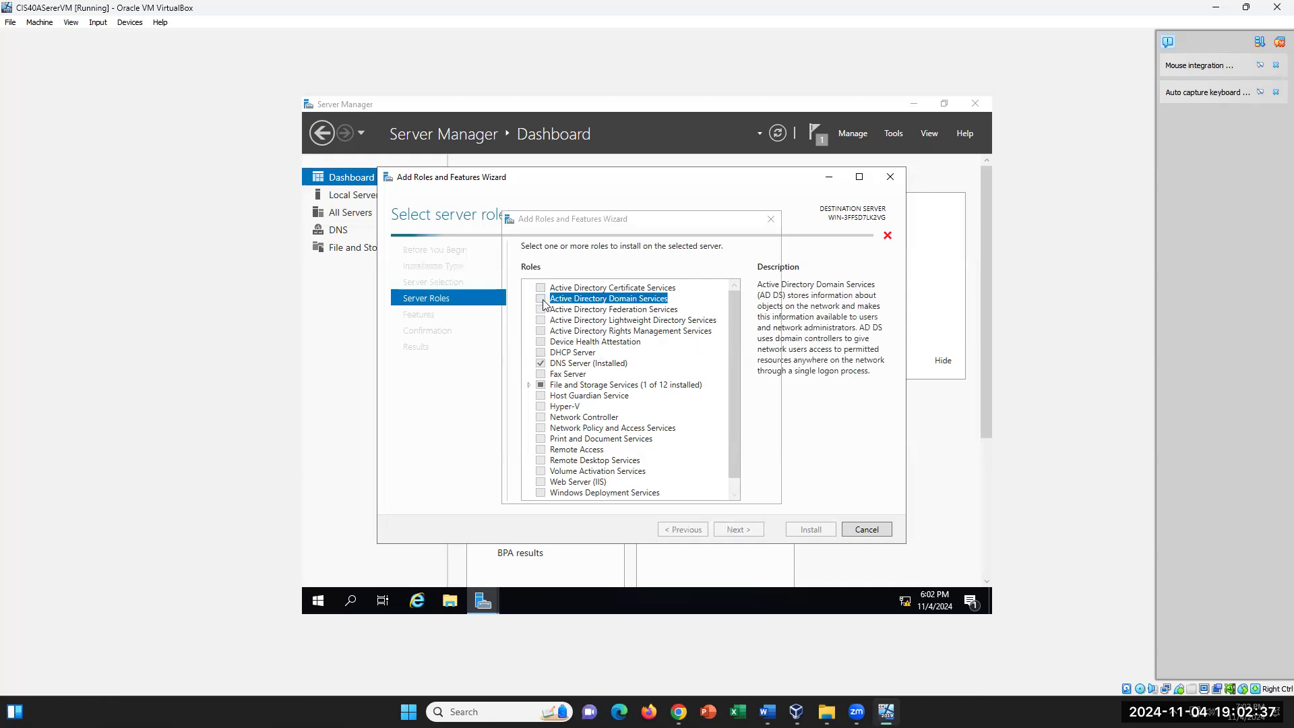
pyautogui.click(769, 221)
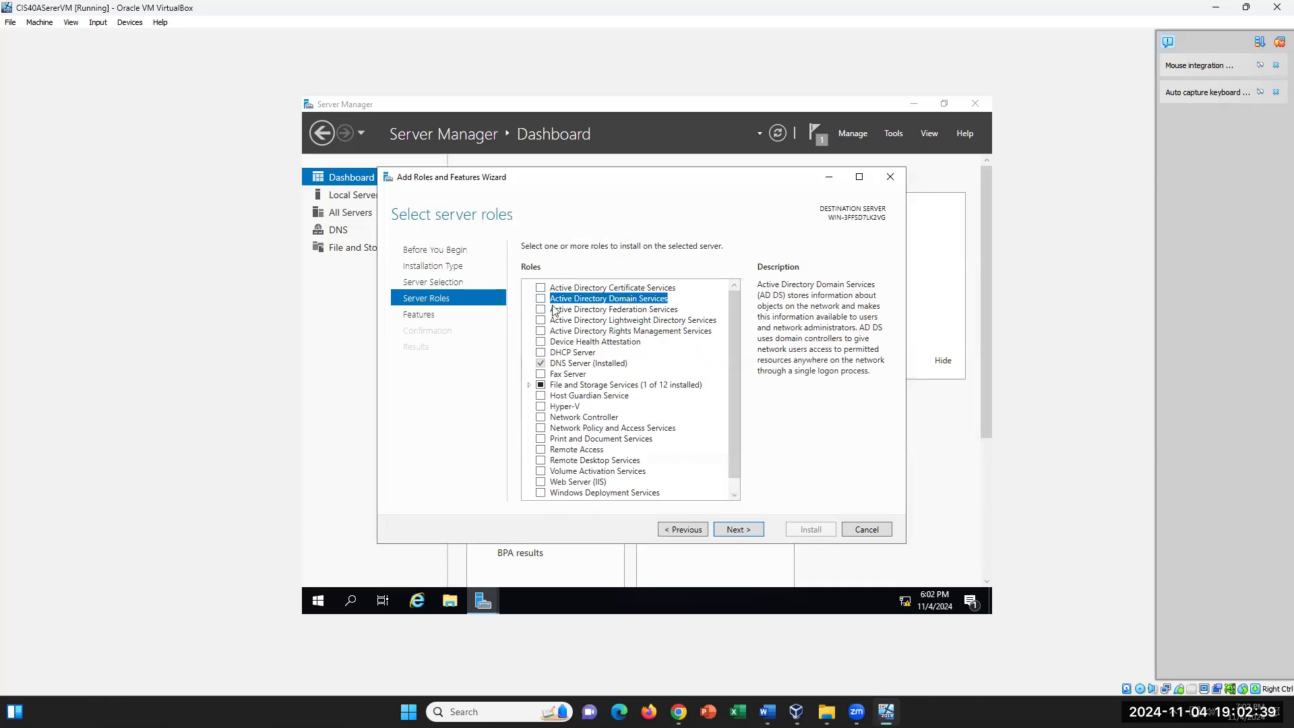
pyautogui.click(638, 321)
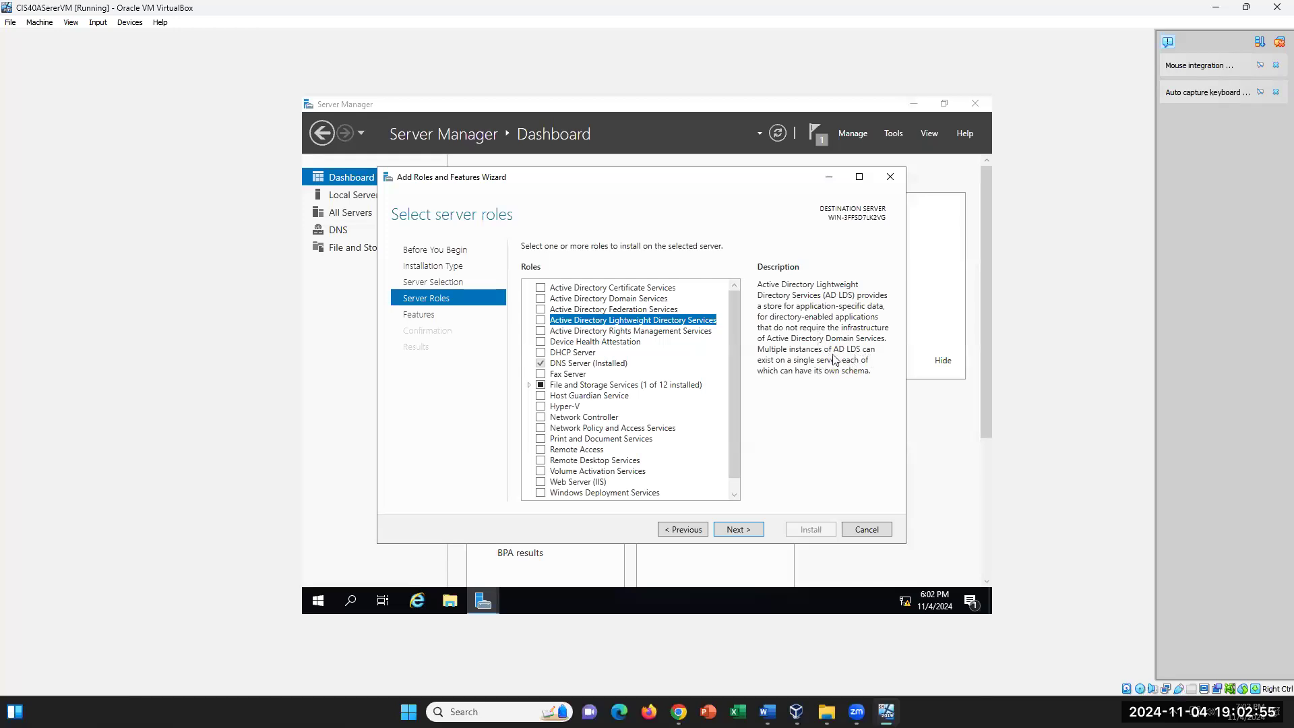
pyautogui.click(610, 301)
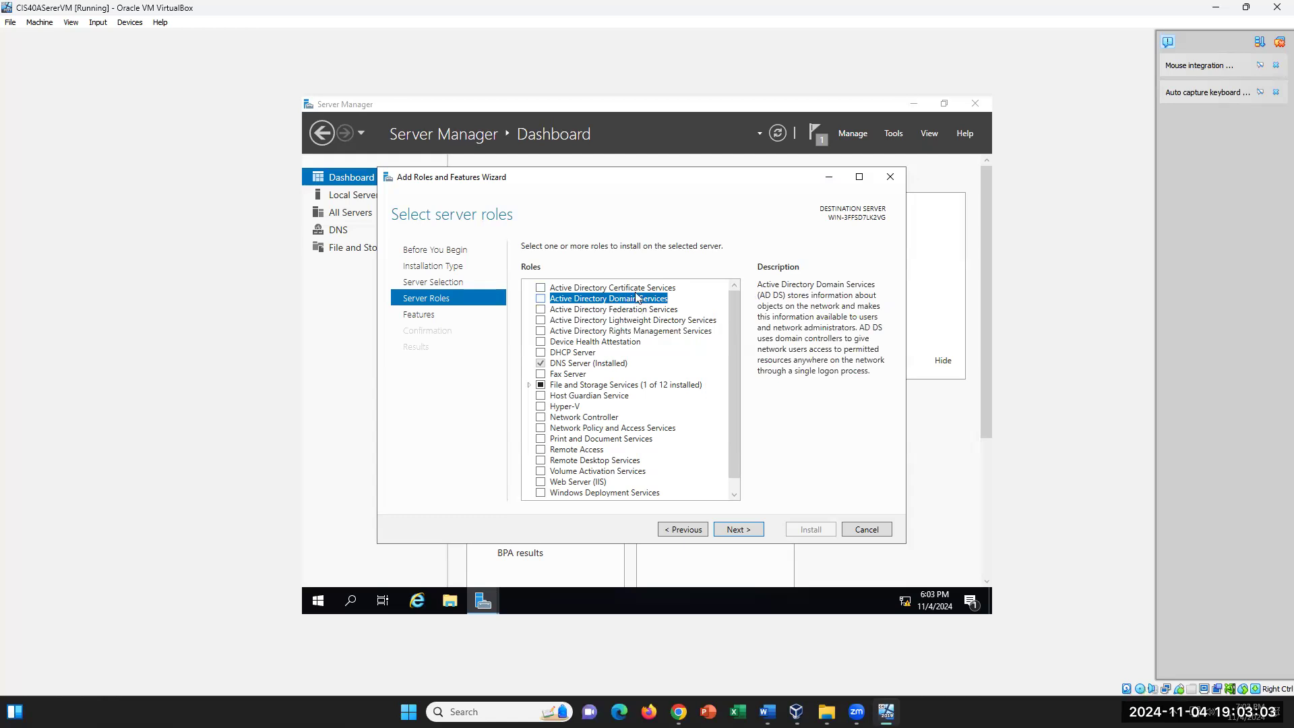
pyautogui.click(635, 289)
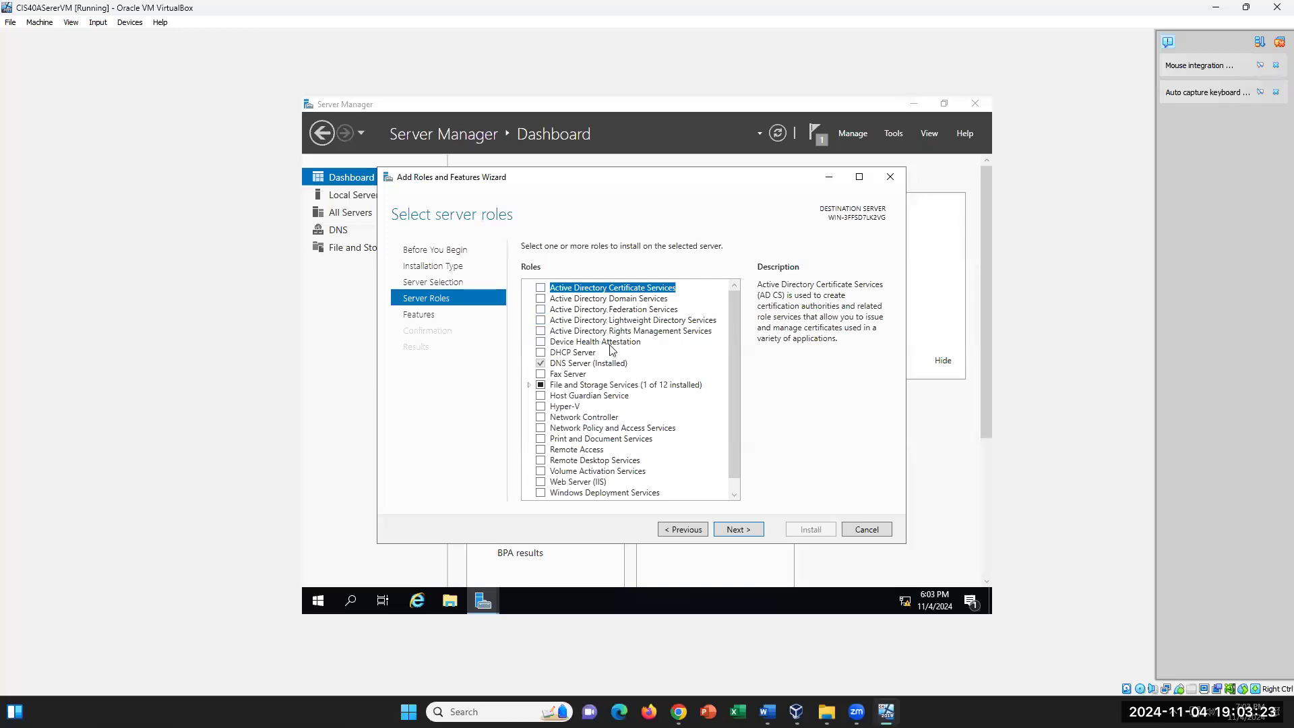
pyautogui.click(612, 300)
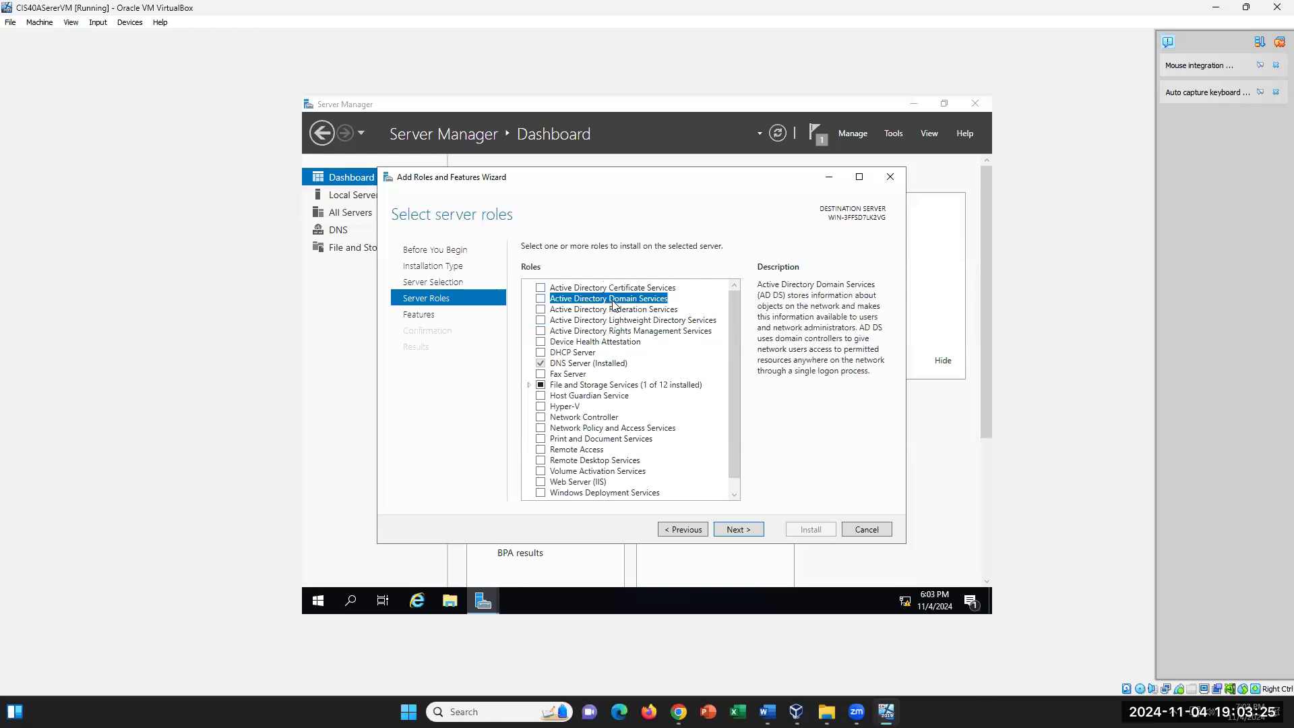
# Select Active Directory Domain Services with its required features and management tools, and keep the default features to reach the AD DS page
pyautogui.click(540, 299)
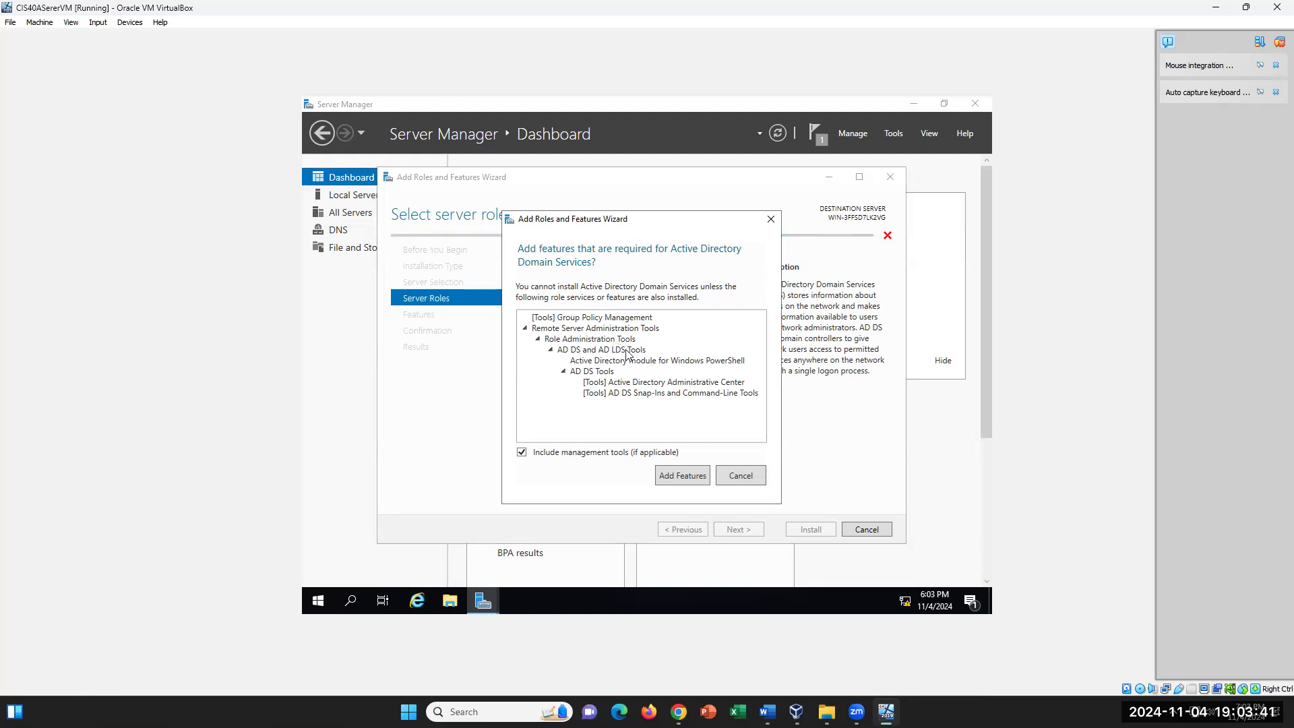
pyautogui.click(688, 480)
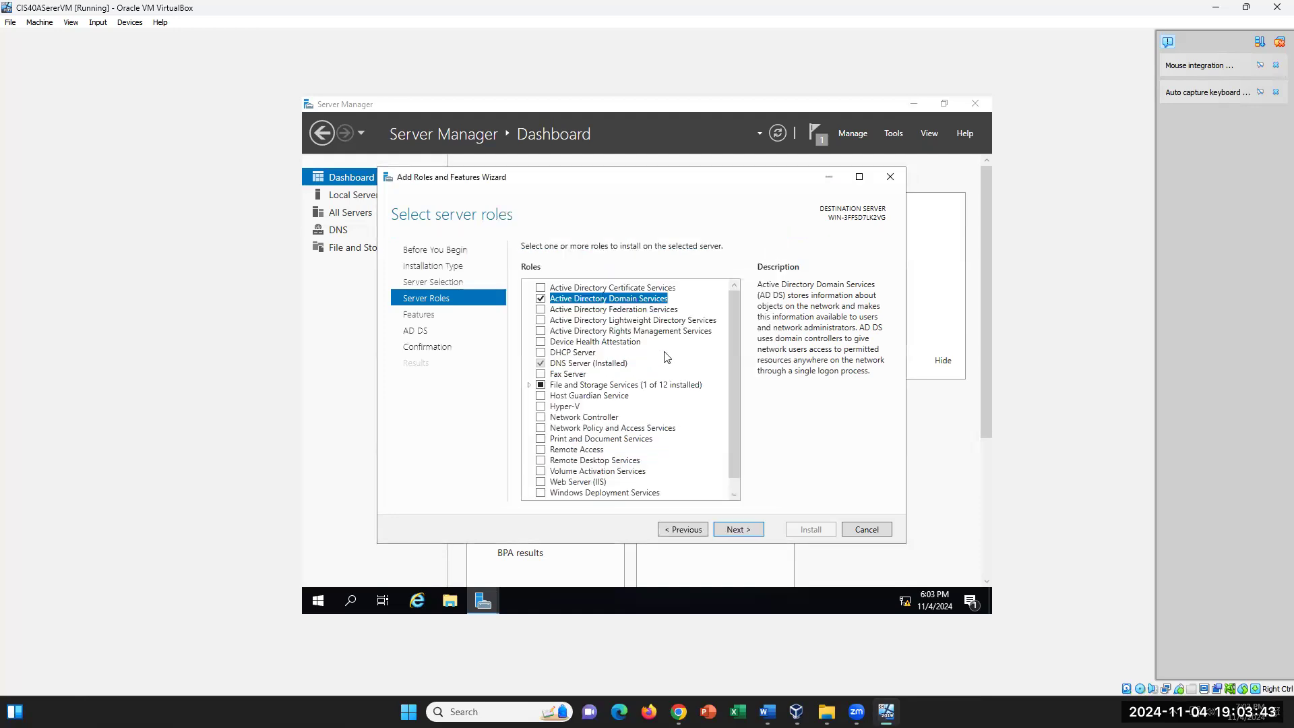
pyautogui.click(753, 536)
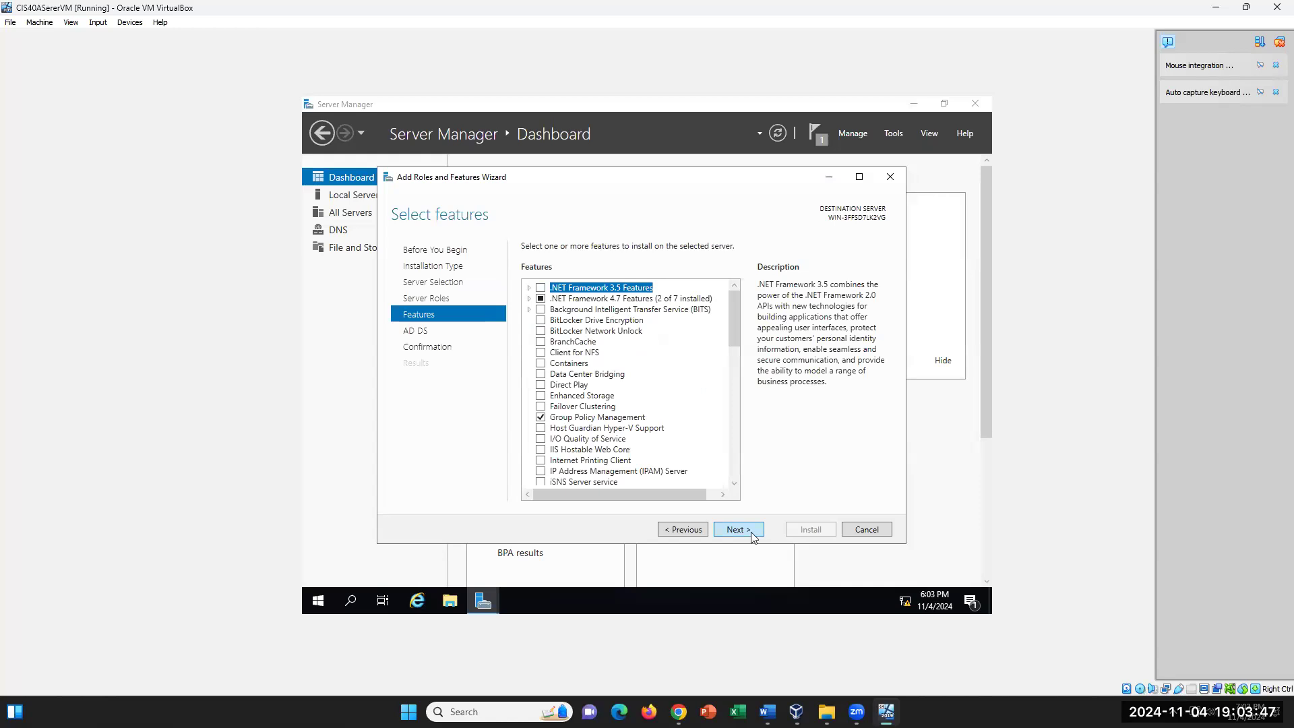
pyautogui.click(753, 537)
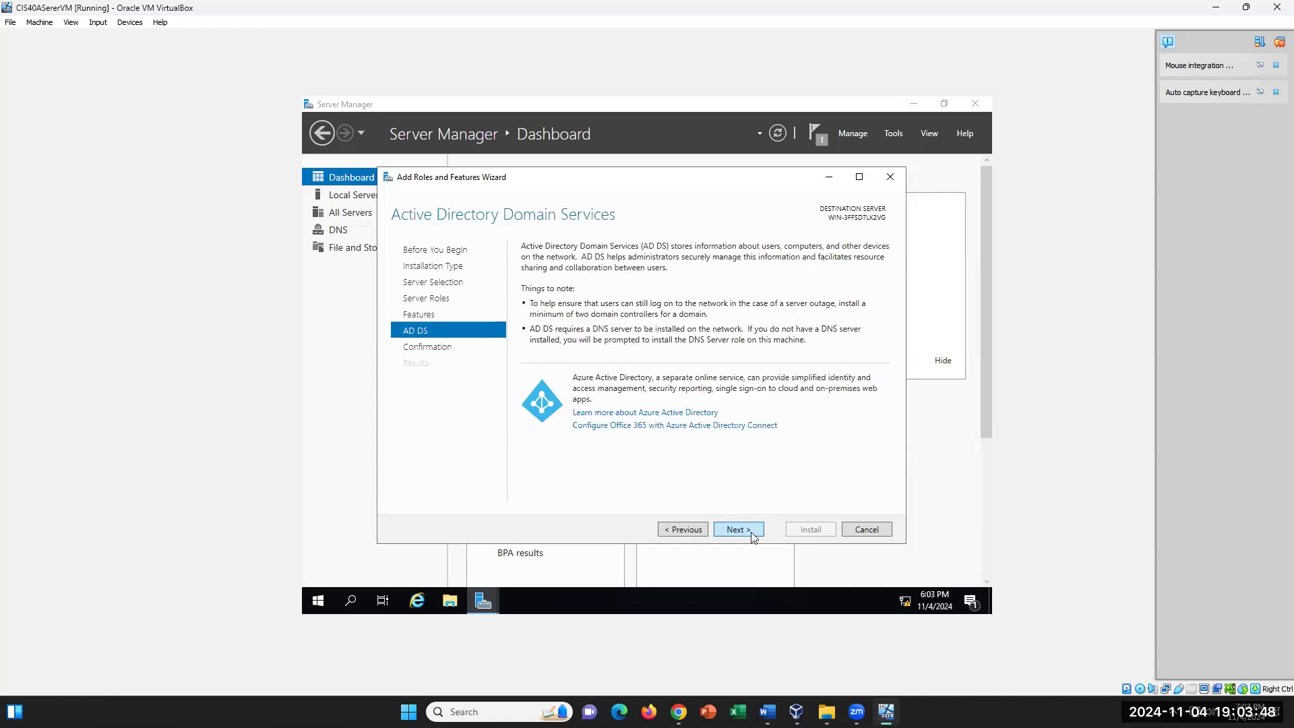
# Check the Part B role selection instructions in the Word lab document, and return to the virtual machine
pyautogui.click(769, 713)
pyautogui.scroll(-5, 695, 563)
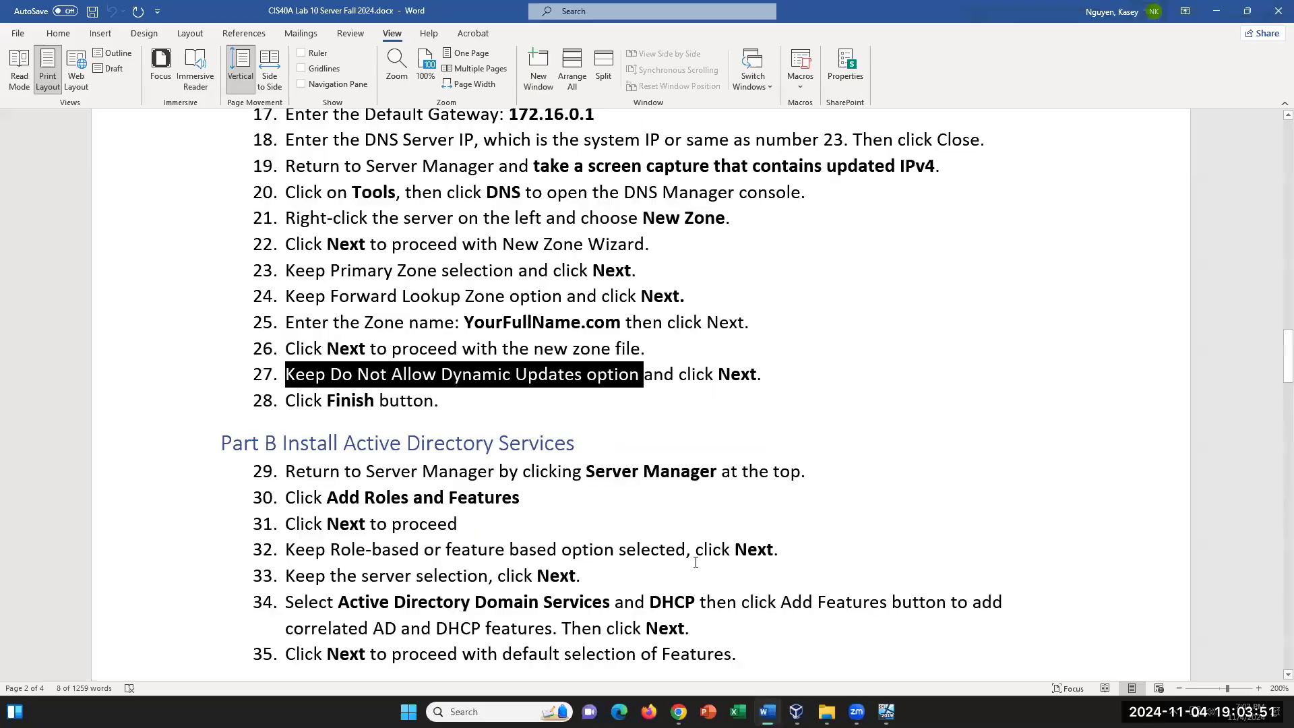
pyautogui.scroll(1, 696, 563)
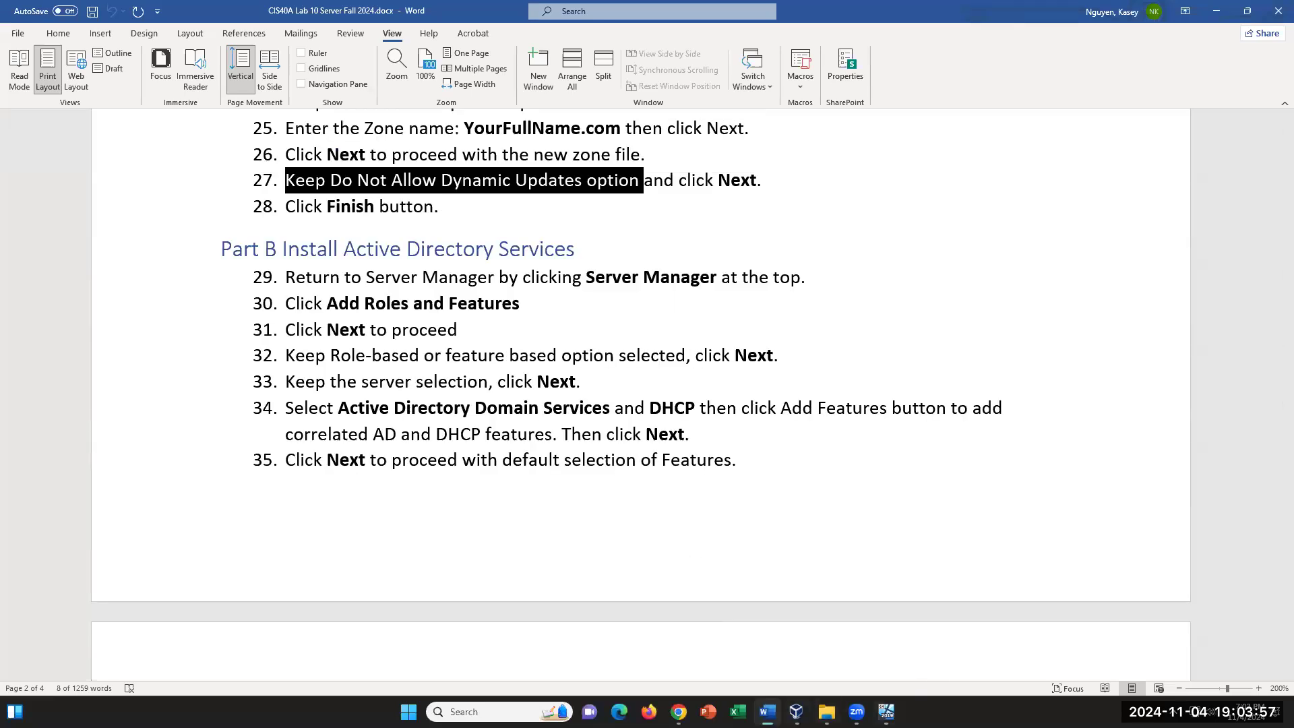
pyautogui.click(856, 711)
pyautogui.click(887, 711)
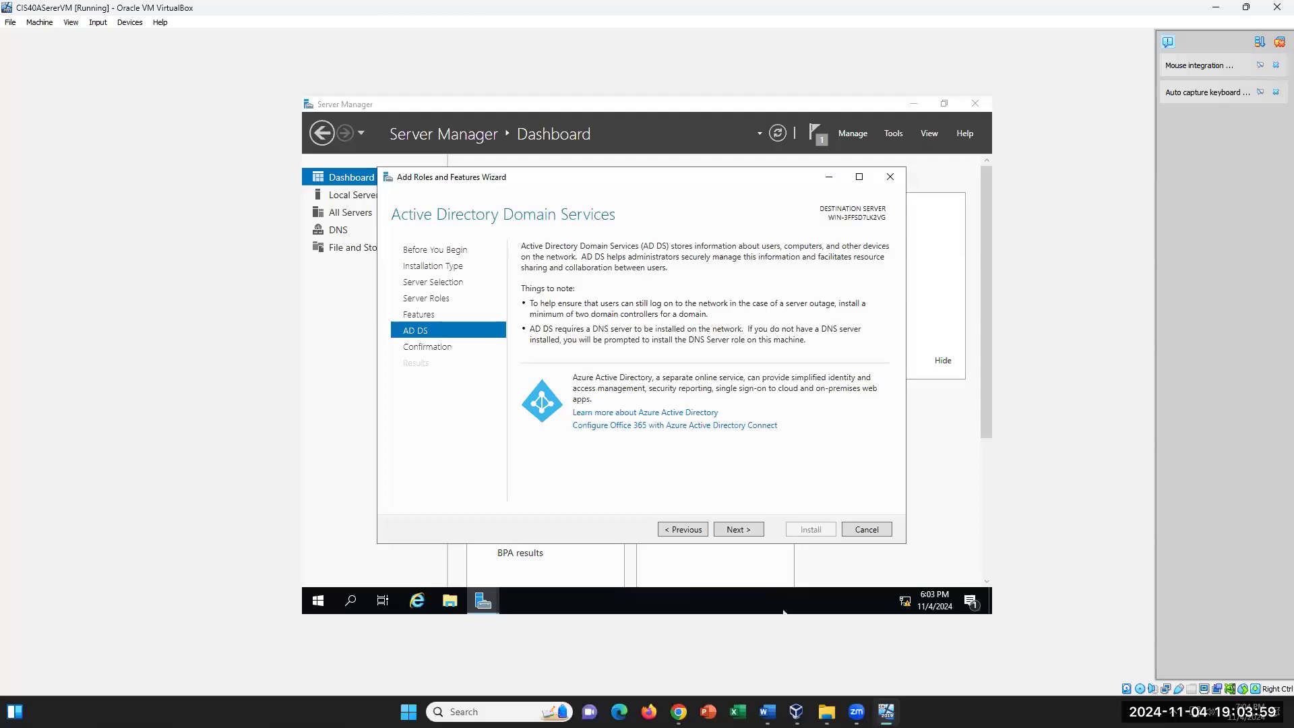
# Go back to Server Roles, add DHCP Server with its required management tools, and return to the AD DS page with default features
pyautogui.click(686, 531)
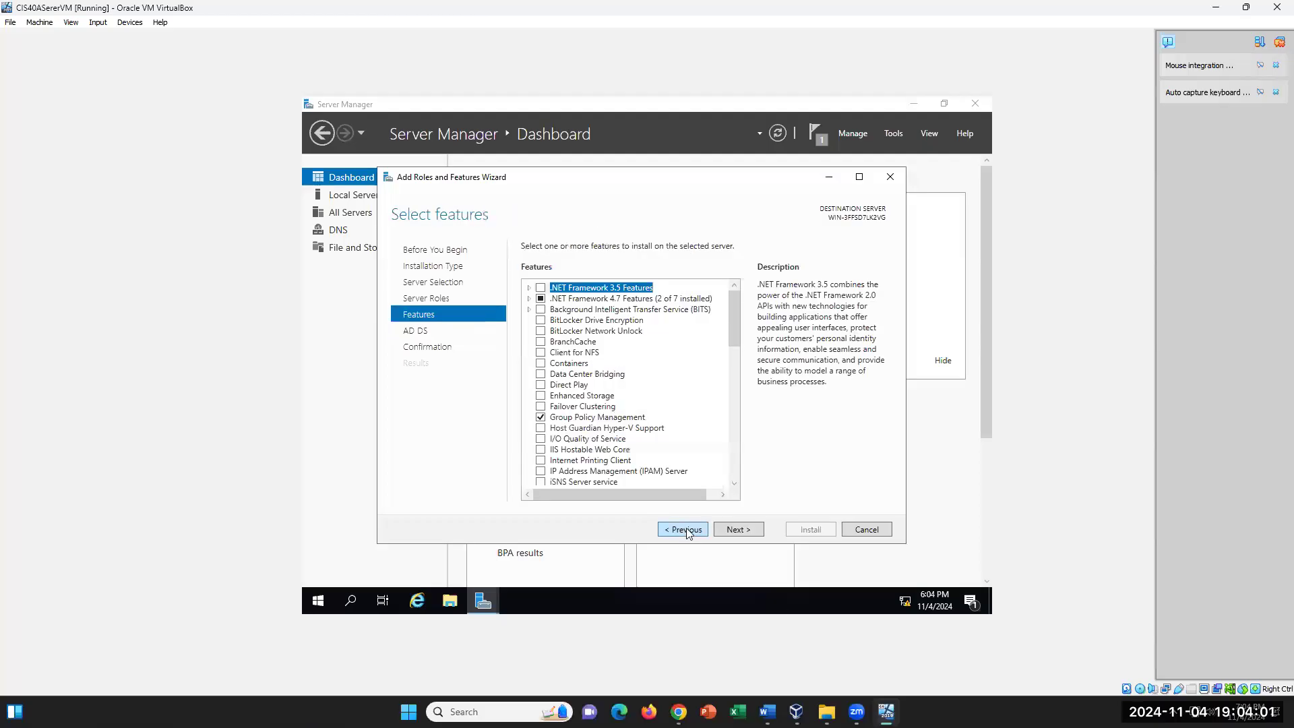
pyautogui.click(686, 531)
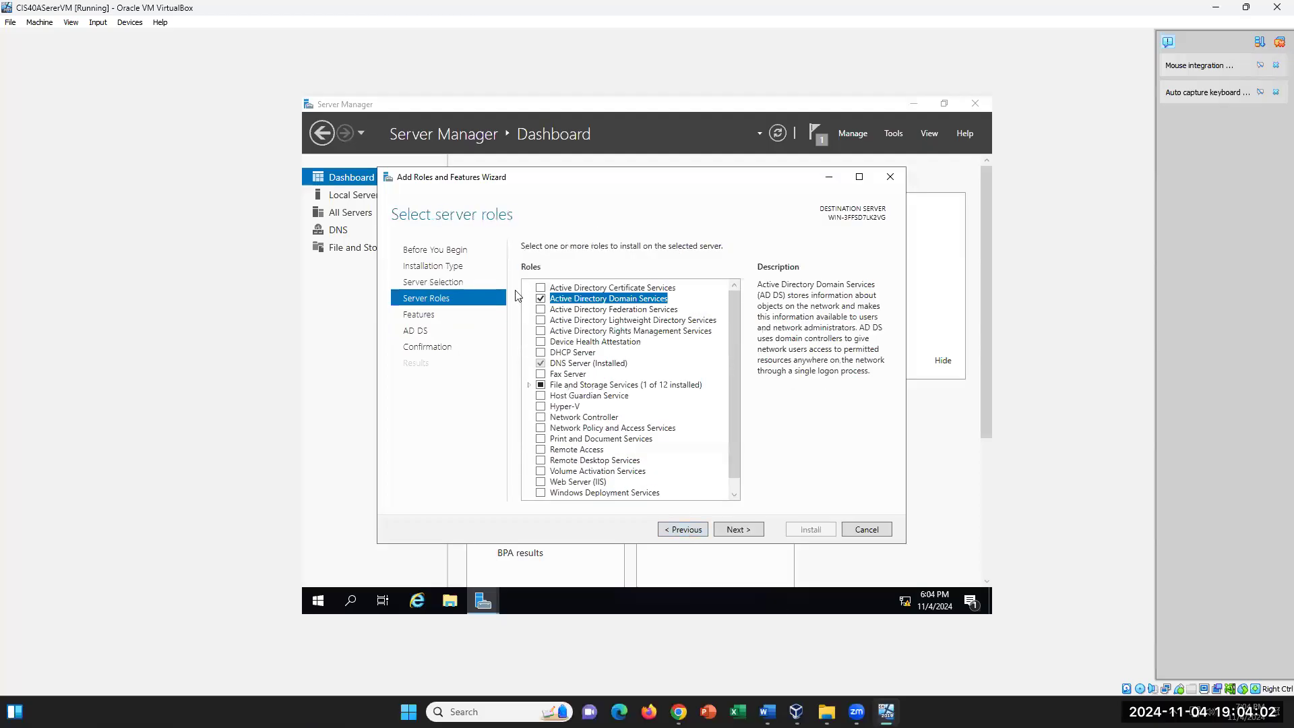
pyautogui.click(540, 352)
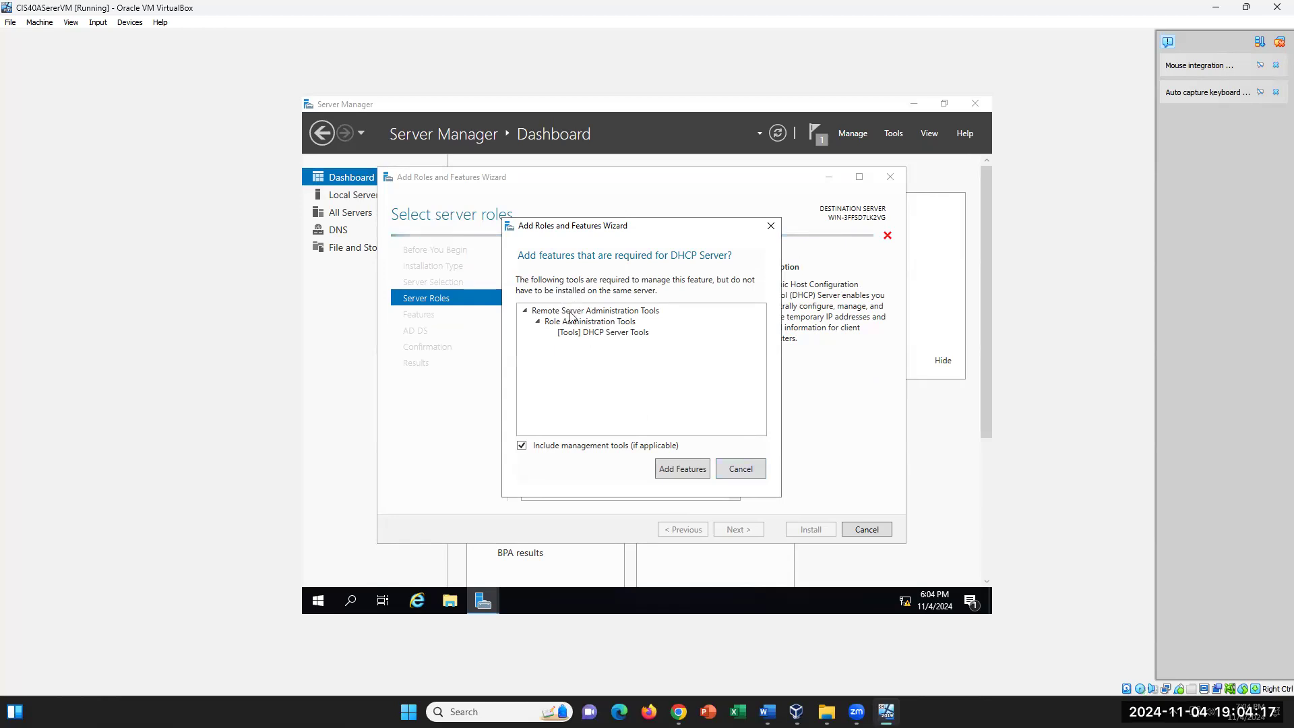
pyautogui.click(693, 471)
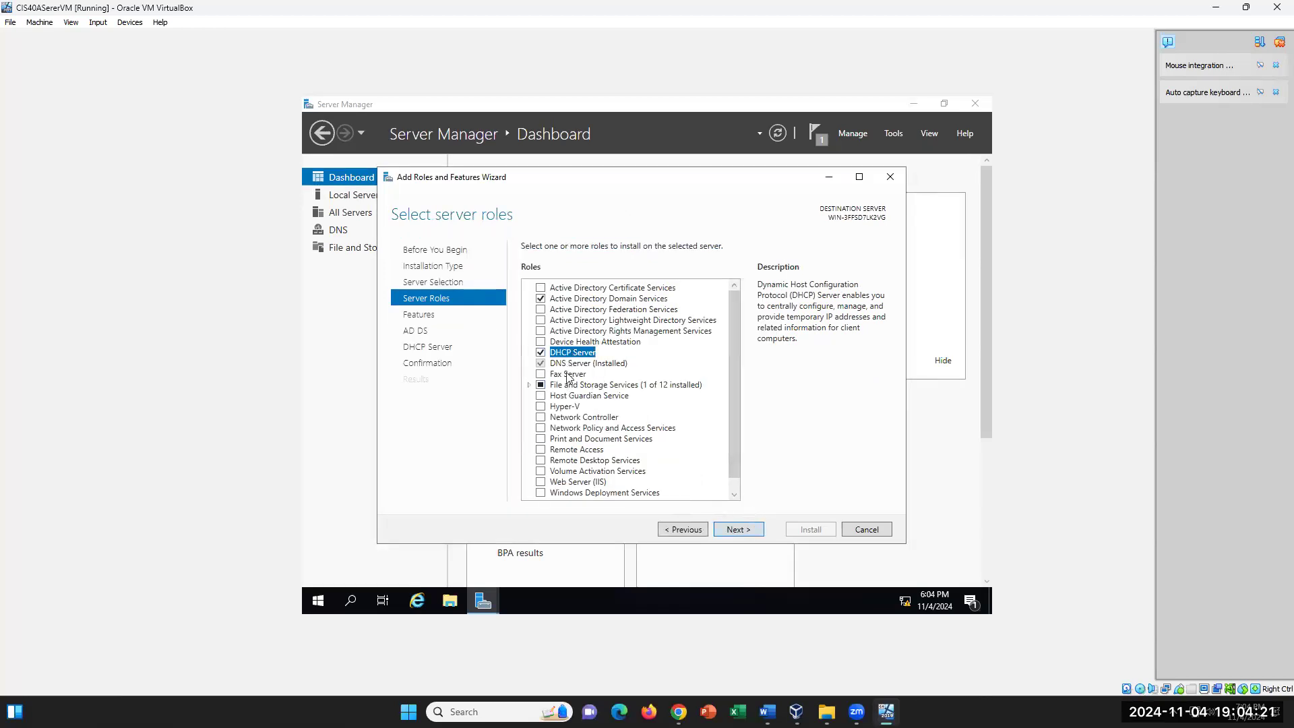
pyautogui.click(741, 531)
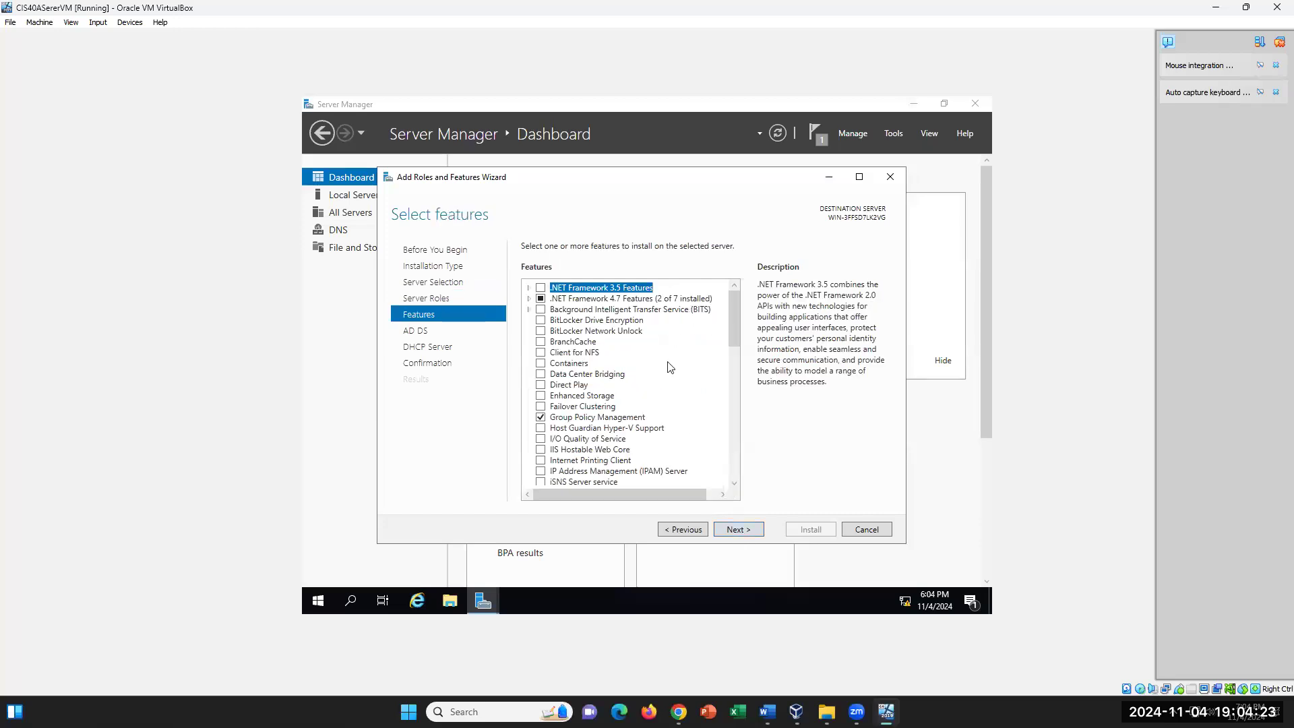
pyautogui.click(741, 530)
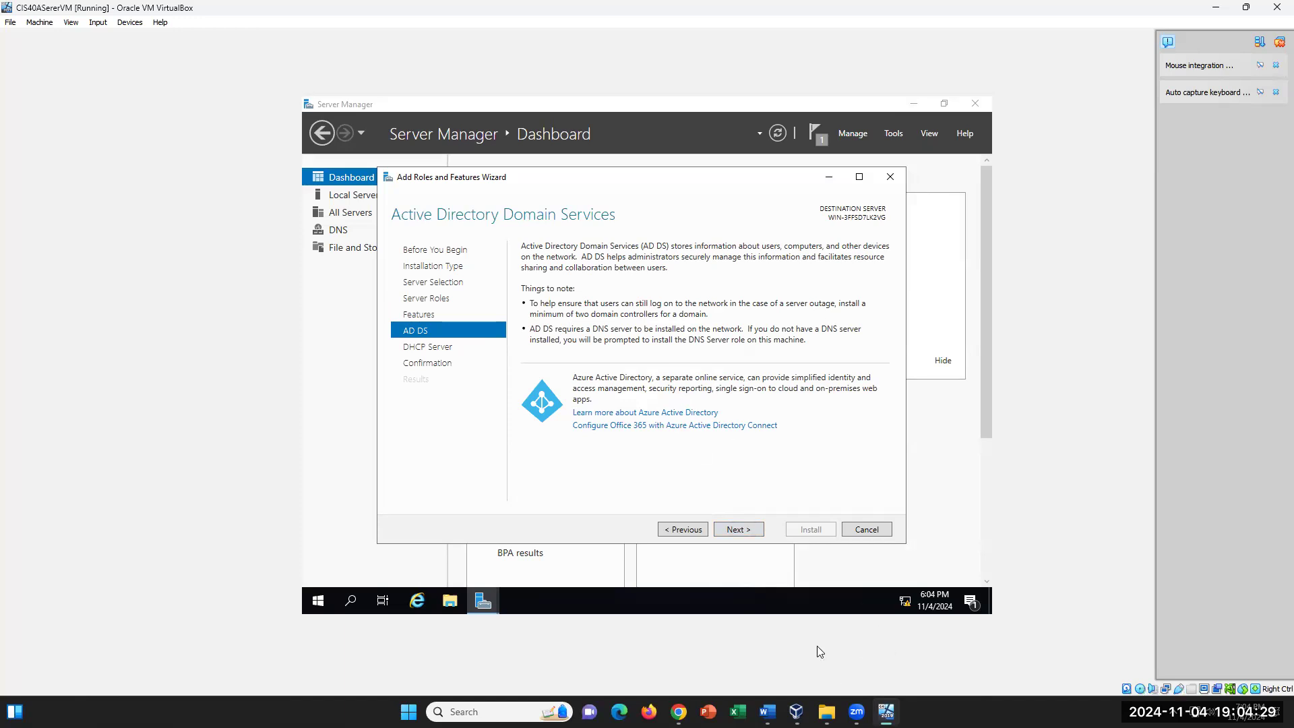
# Read the AD DS review questions in item 36 of the Word lab document
pyautogui.click(767, 712)
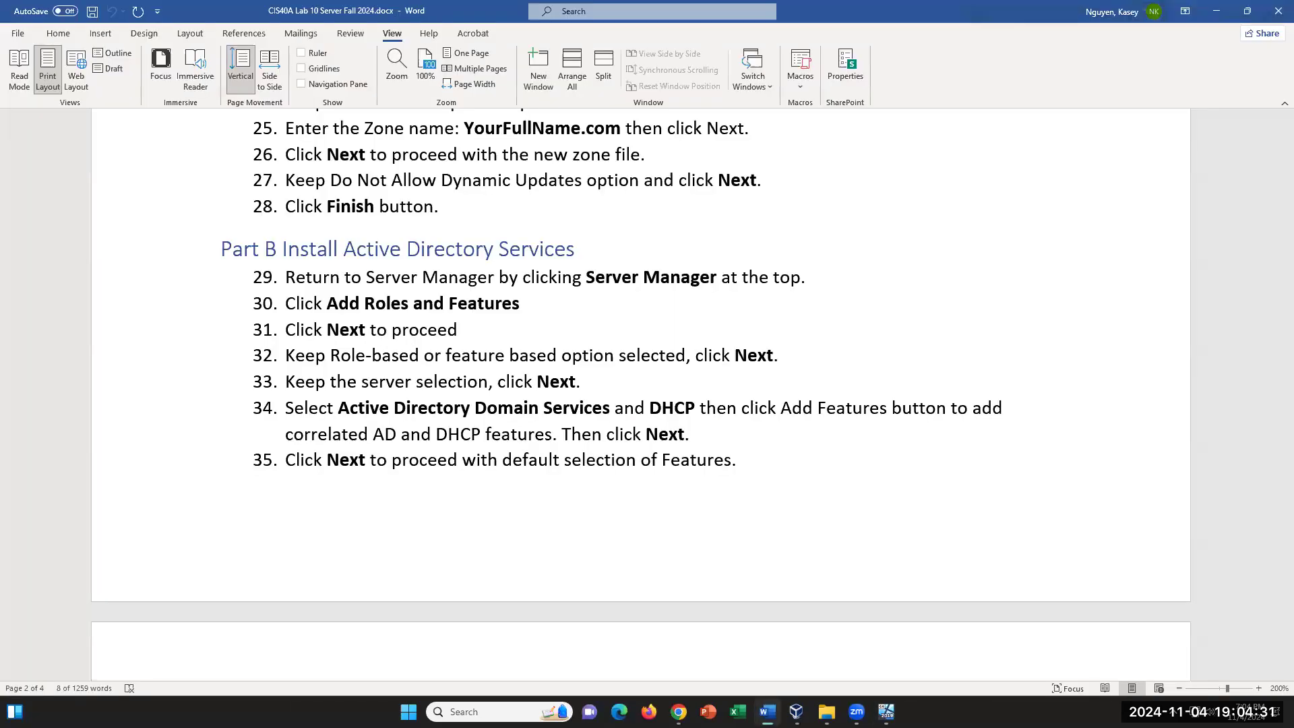
pyautogui.scroll(-5, 640, 395)
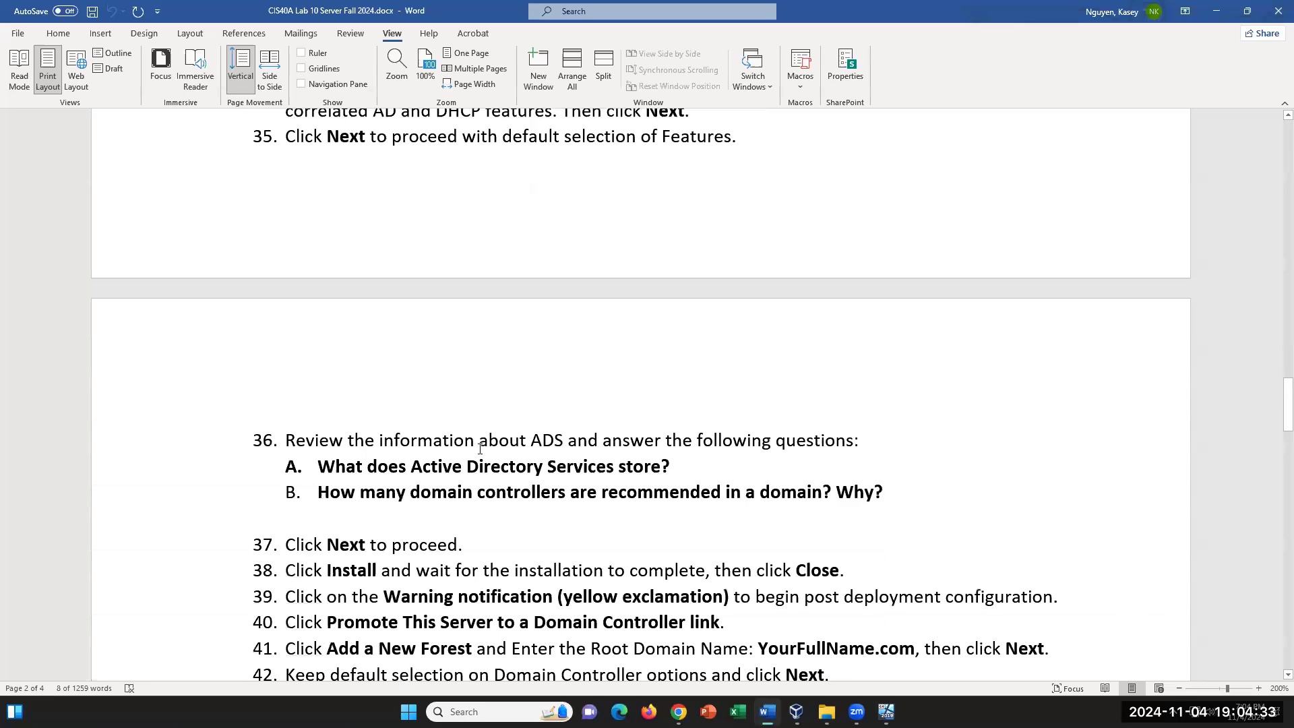
# In the VirtualBox server's Add Roles and Features Wizard, proceed past the AD DS and DHCP Server pages and install the selected roles
pyautogui.moveTo(380, 441); pyautogui.dragTo(725, 493)
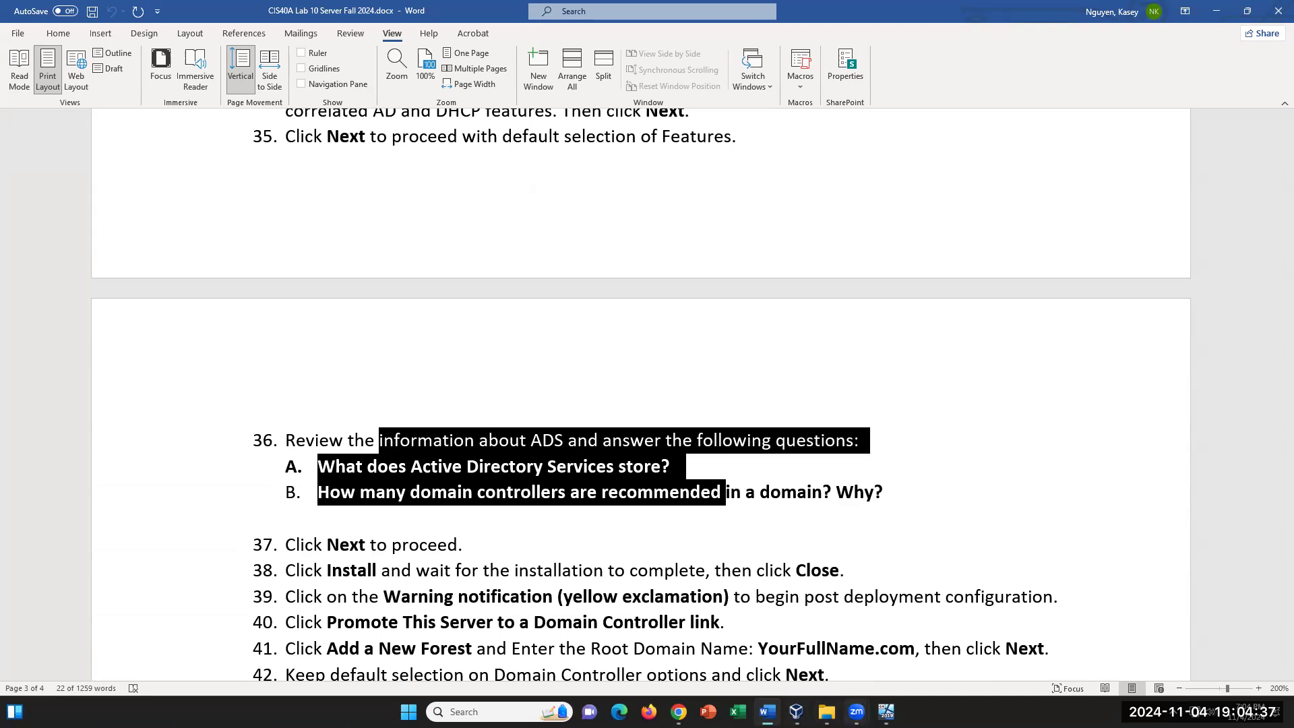
pyautogui.click(886, 712)
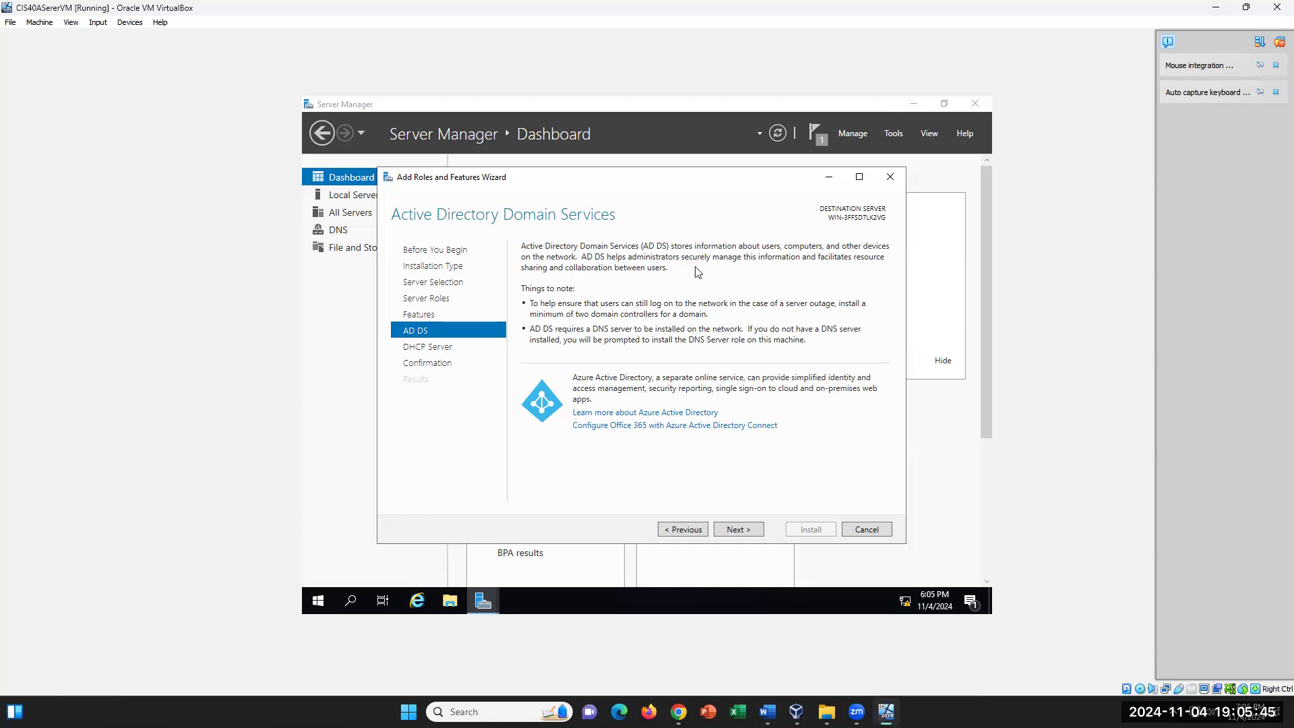
pyautogui.click(740, 531)
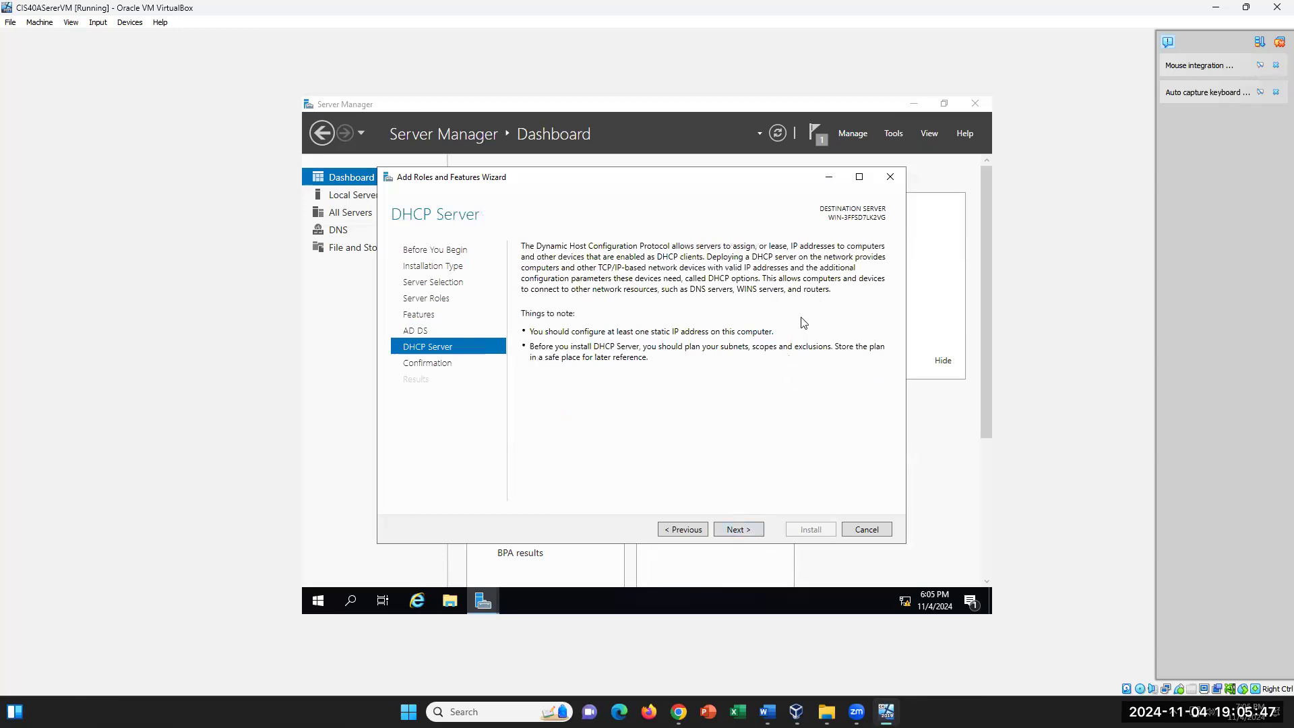
pyautogui.click(735, 531)
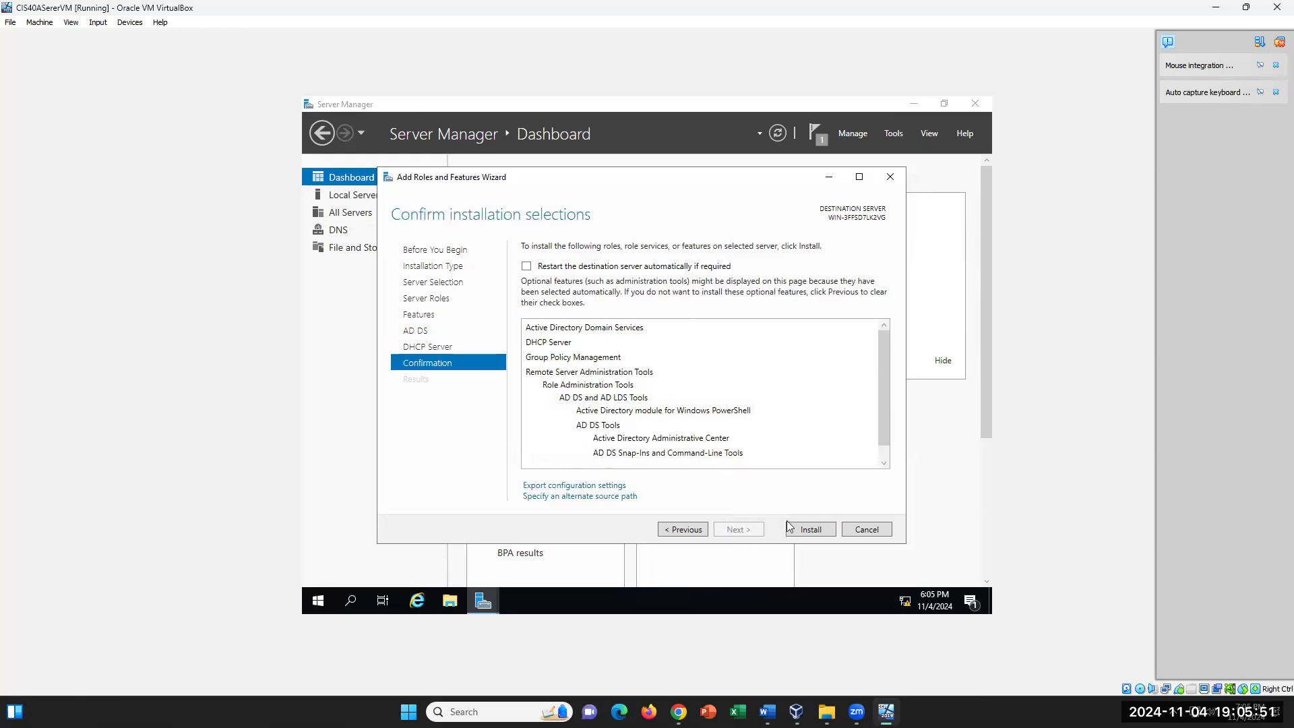
pyautogui.click(813, 534)
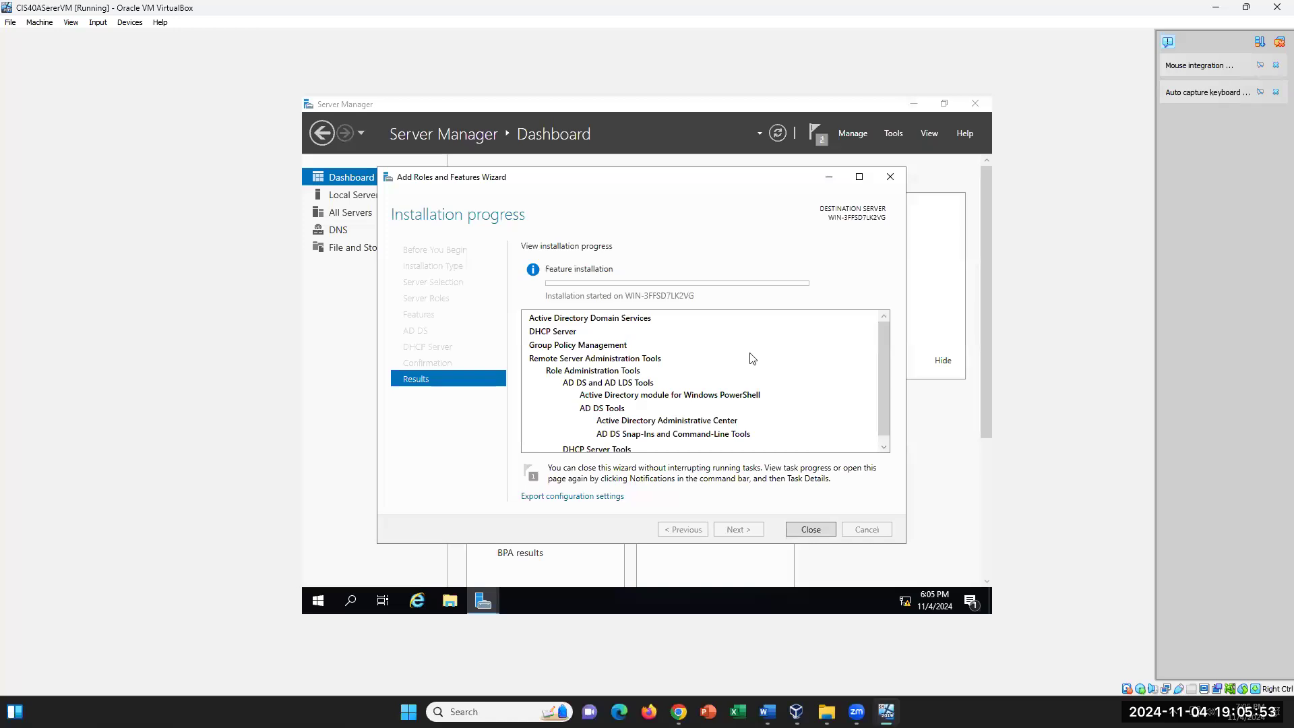
# Review the Active Directory questions and following instructions in the Word lab document, and check the installation progress in VirtualBox
pyautogui.click(768, 712)
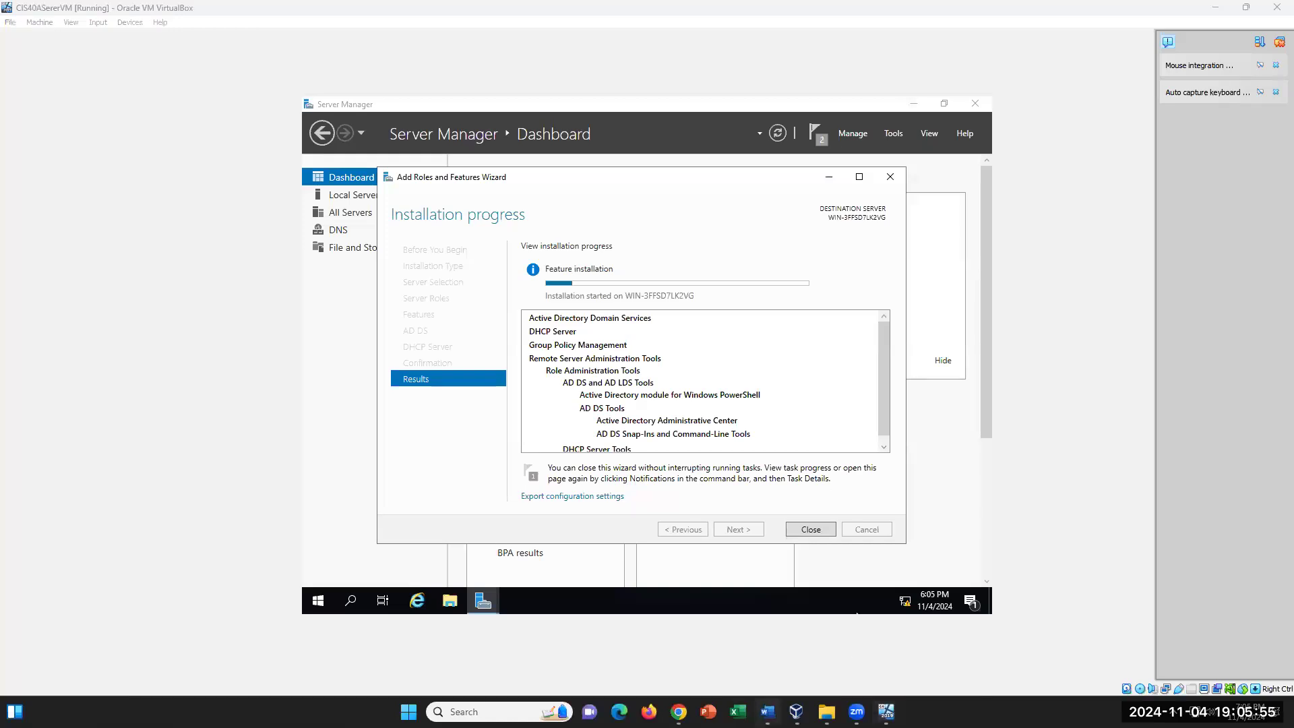
pyautogui.click(899, 503)
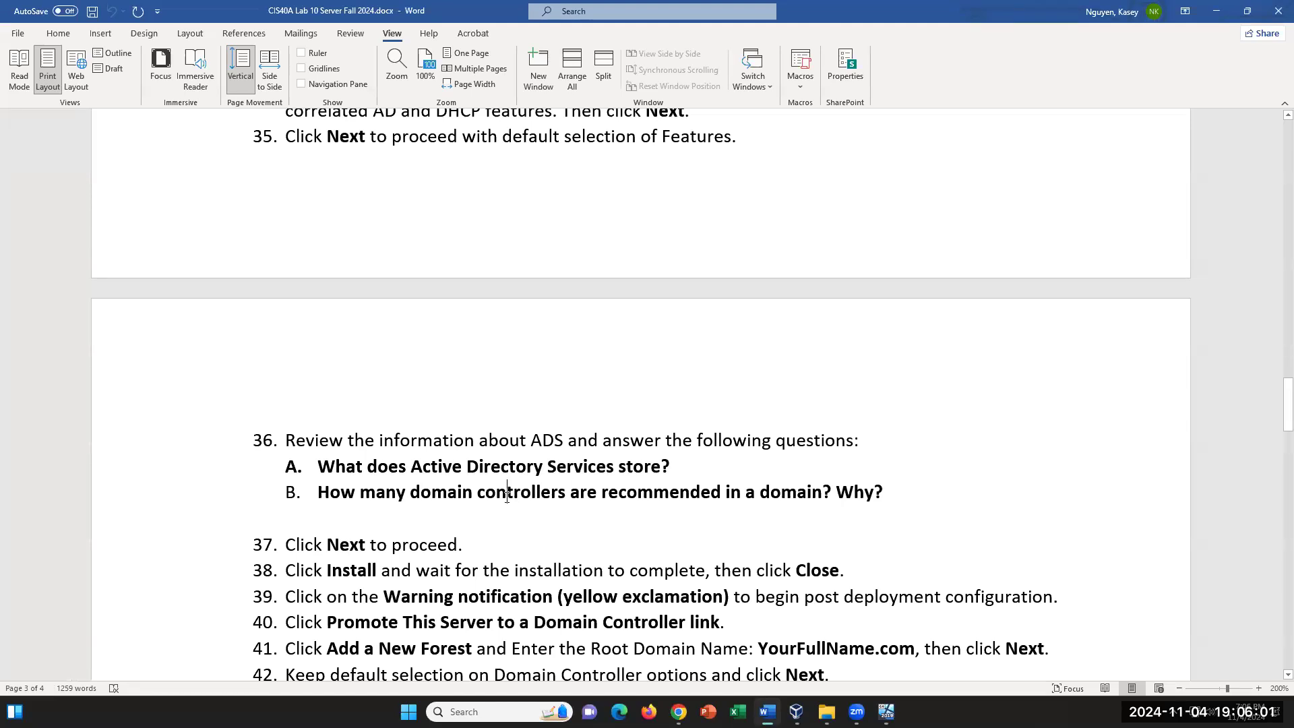
pyautogui.moveTo(893, 492); pyautogui.dragTo(774, 475)
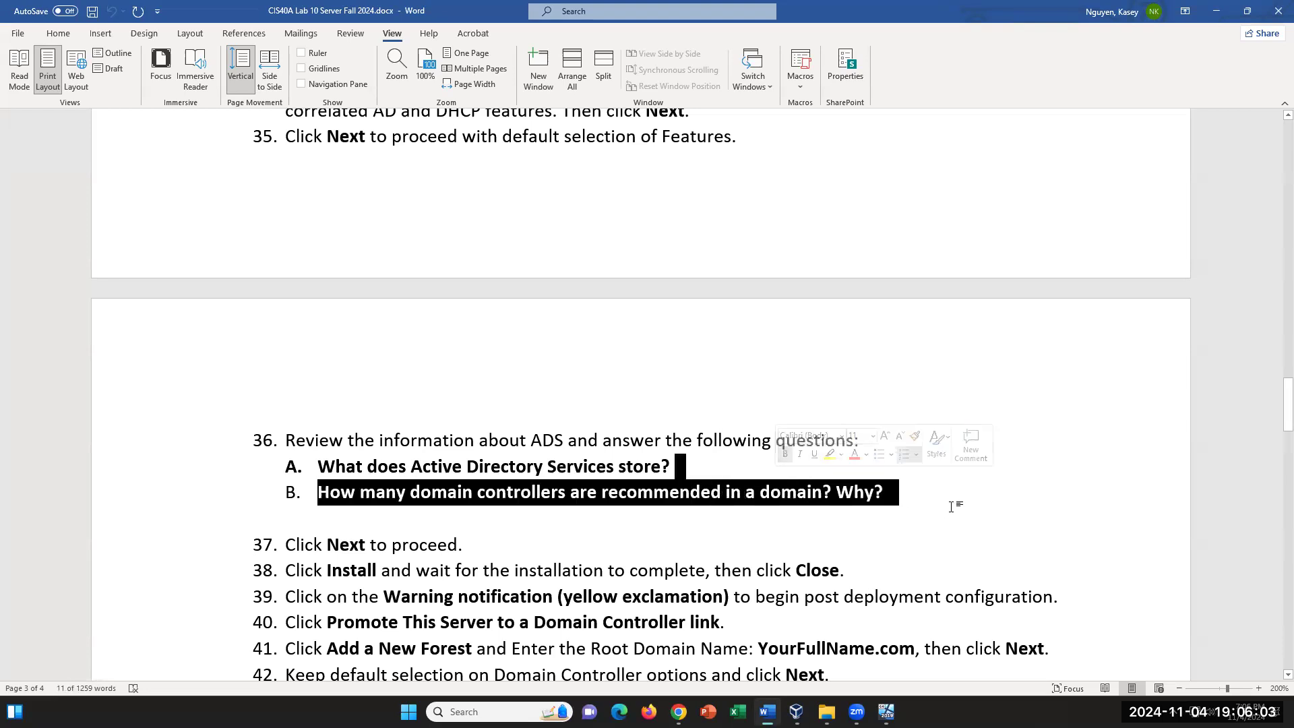
pyautogui.click(950, 486)
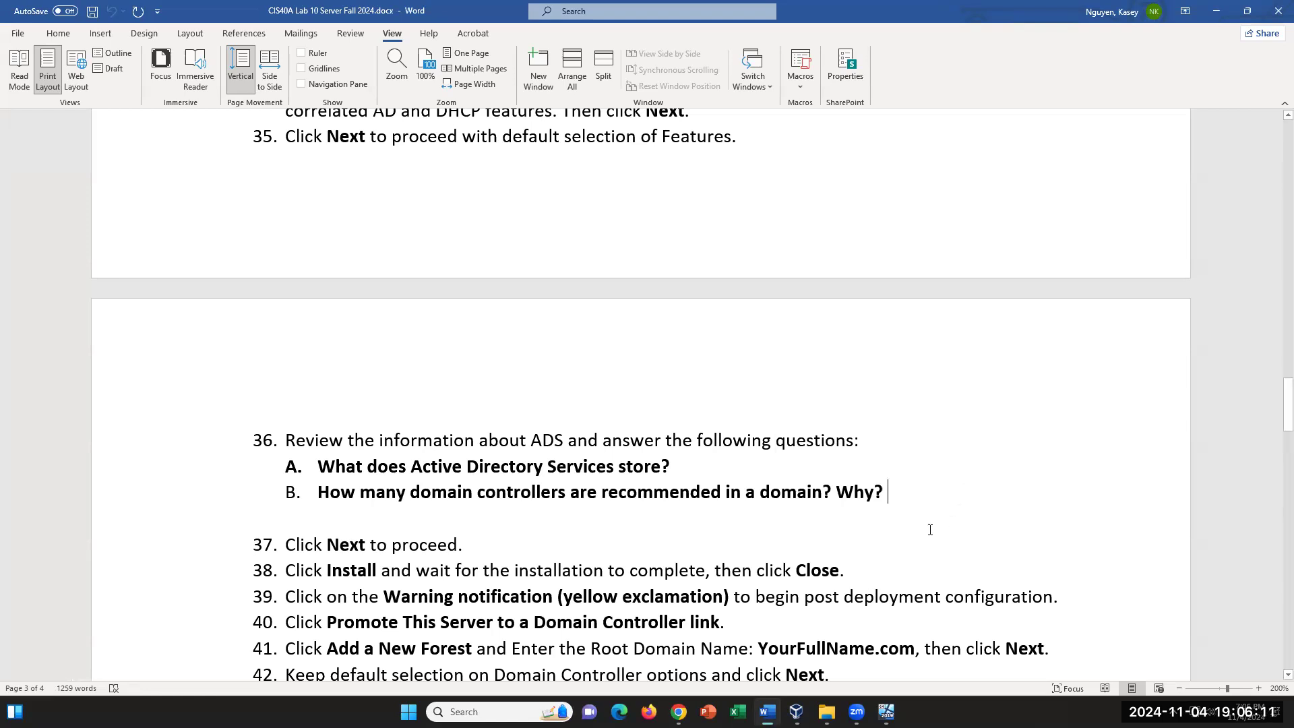
pyautogui.scroll(-1, 930, 530)
pyautogui.scroll(-1, 925, 514)
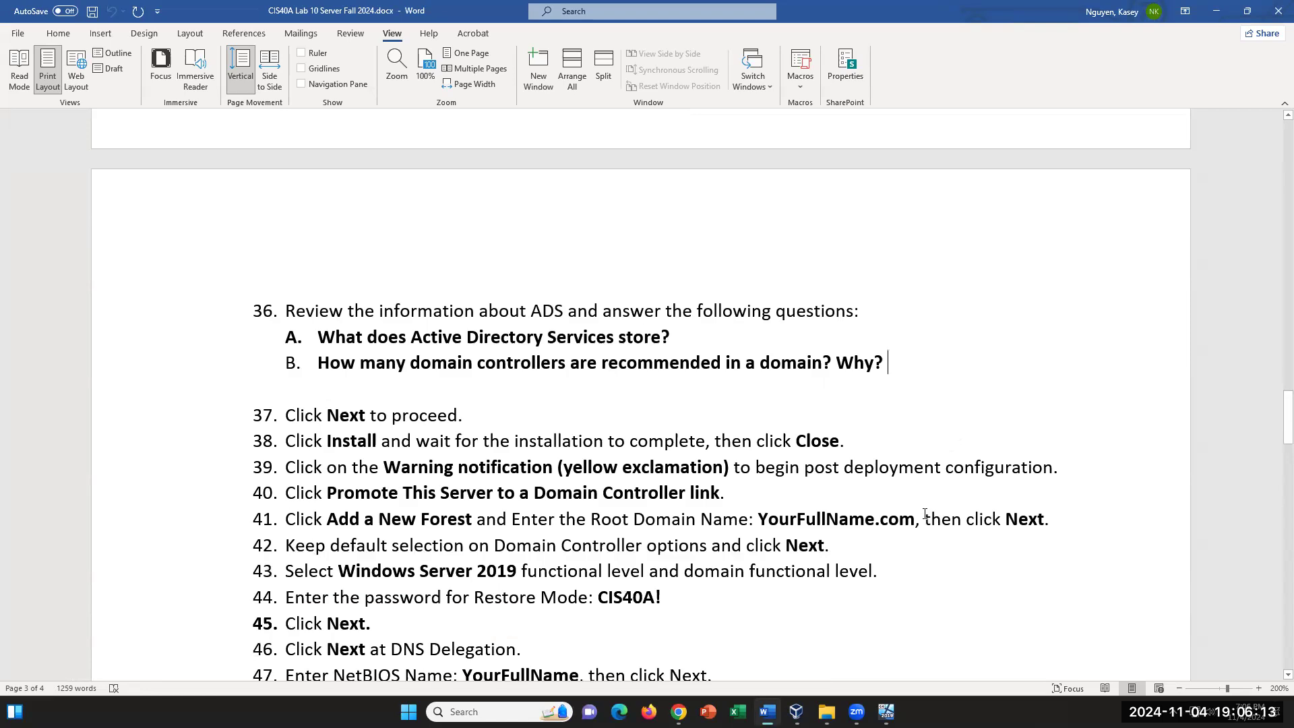
pyautogui.scroll(-1, 924, 514)
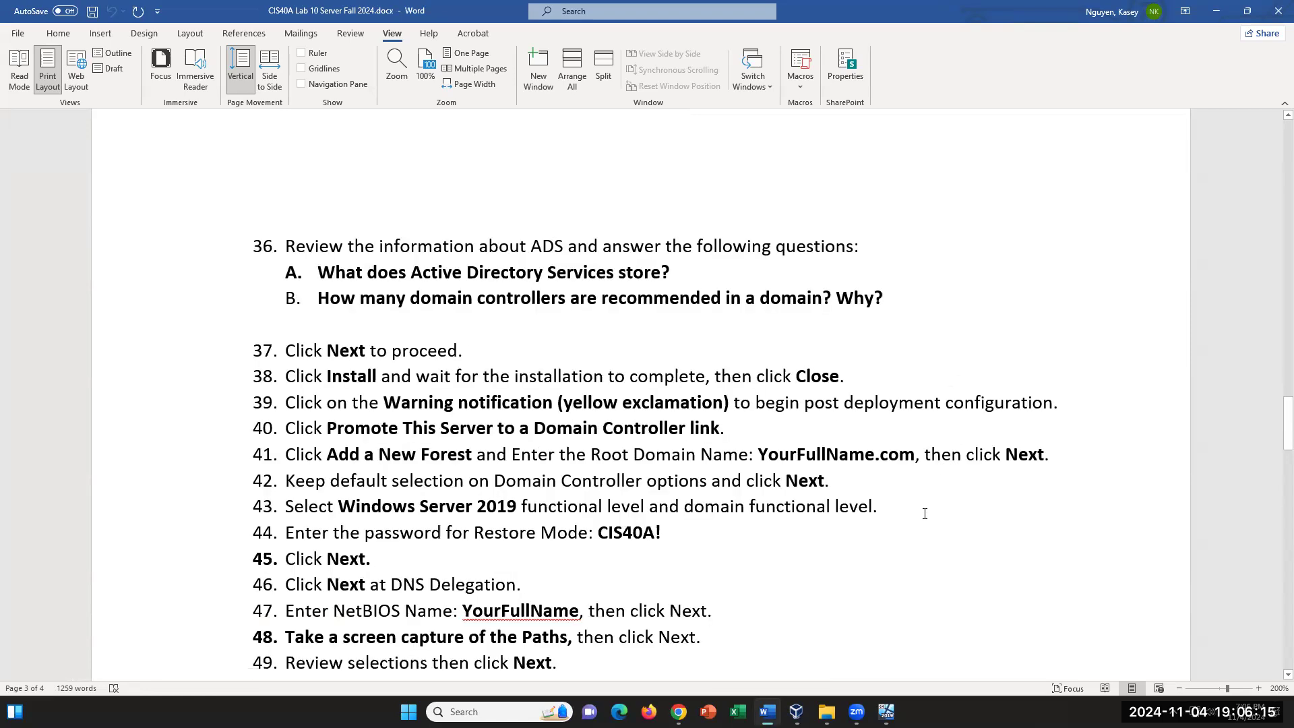
pyautogui.scroll(-1, 925, 514)
pyautogui.click(886, 712)
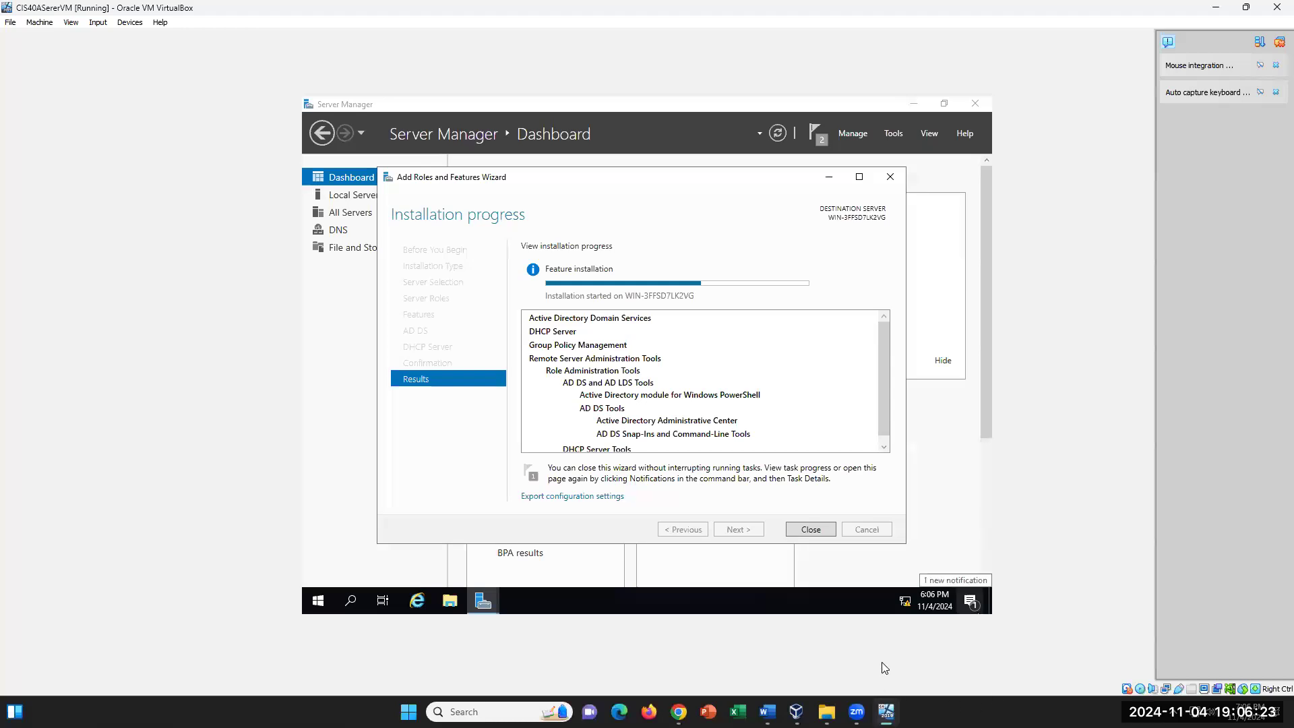
# Read Word lab instructions 36 to 51, covering the promotion of the server to a domain controller
pyautogui.click(767, 712)
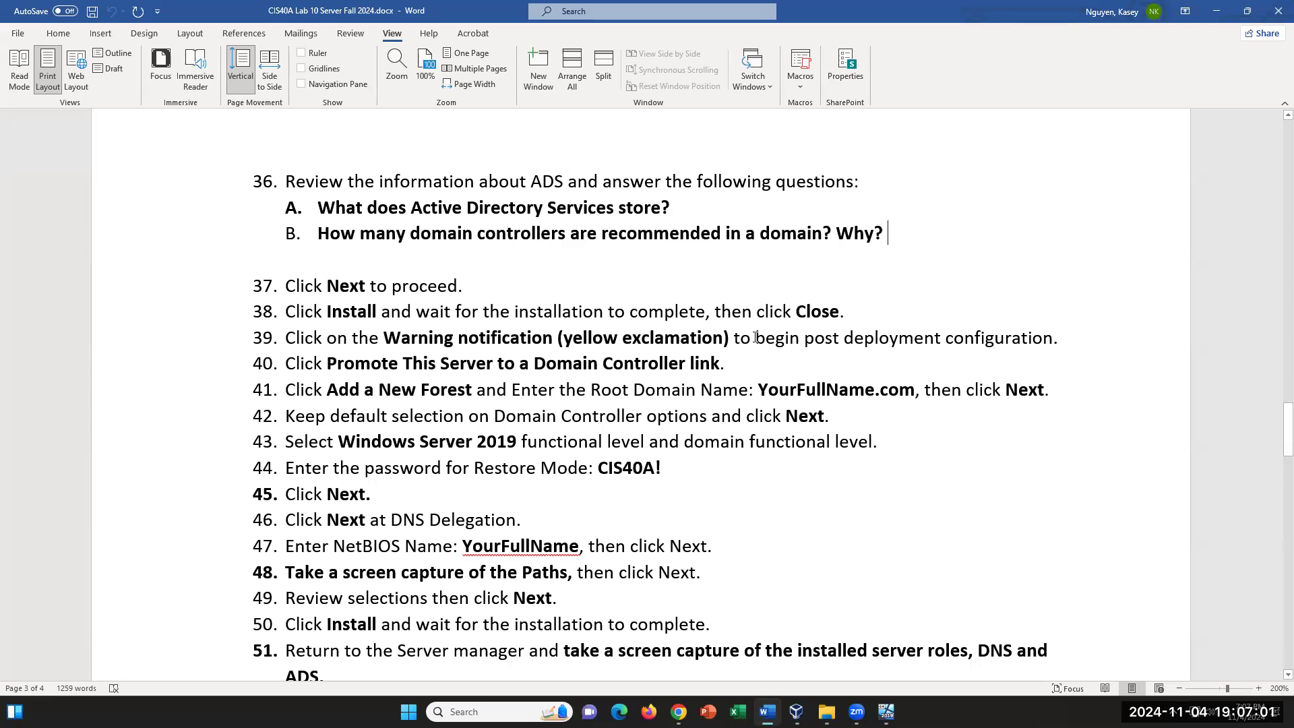
pyautogui.moveTo(736, 368); pyautogui.dragTo(403, 367)
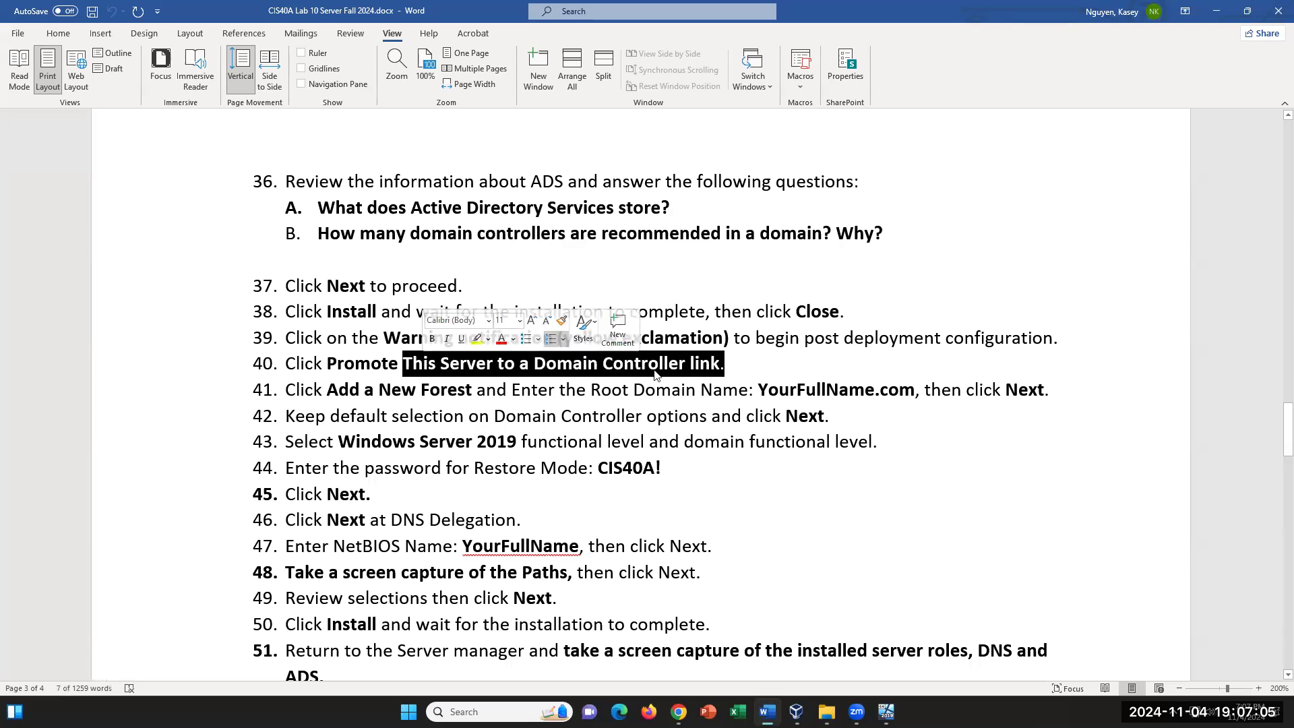
pyautogui.click(751, 362)
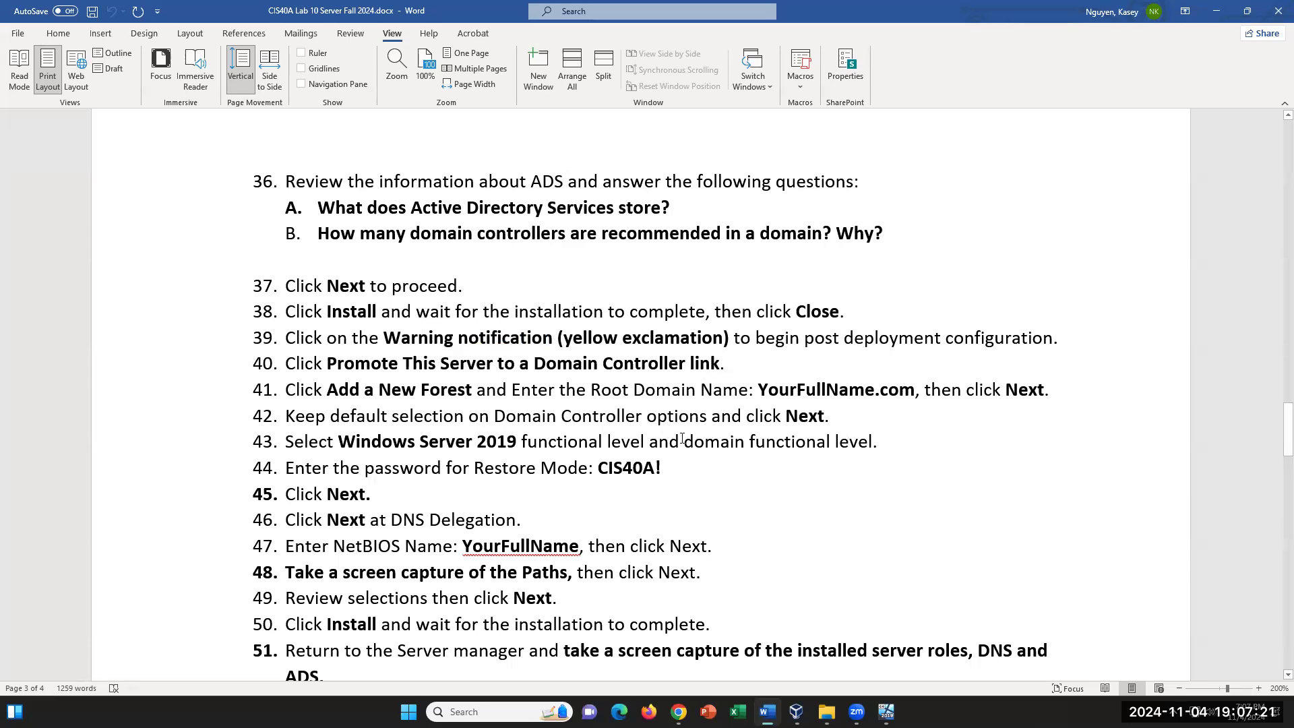
pyautogui.scroll(-3, 682, 438)
pyautogui.scroll(4, 683, 437)
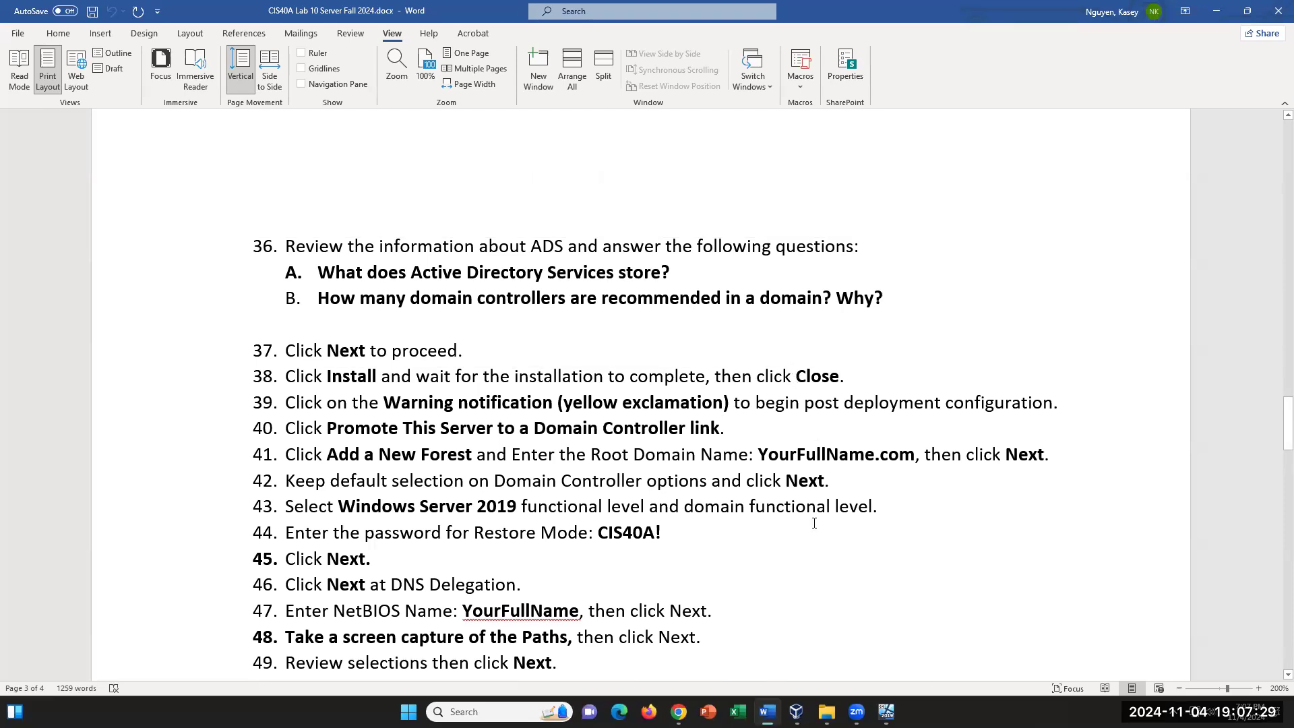
pyautogui.click(842, 559)
pyautogui.scroll(-2, 833, 530)
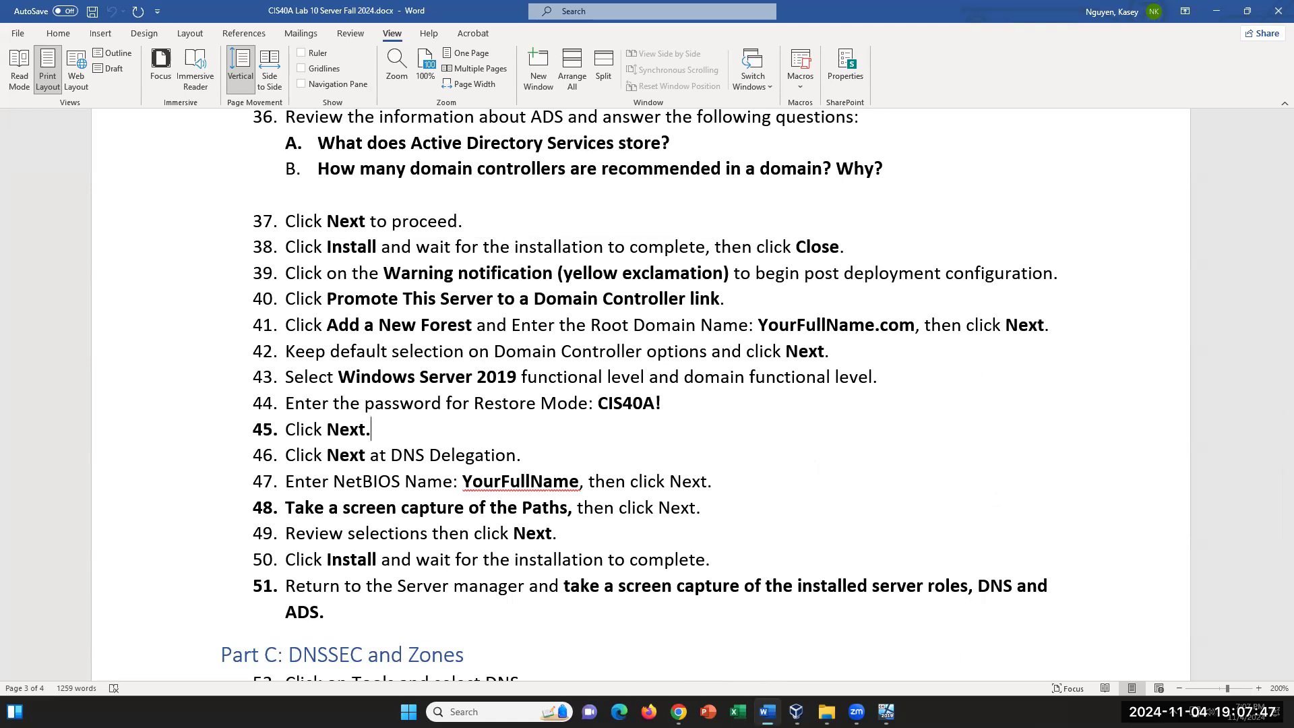
# In VirtualBox, close the finished roles wizard and start promoting the server to a domain controller, keeping the configuration wizard open
pyautogui.hotkey('alt', 'Tab')
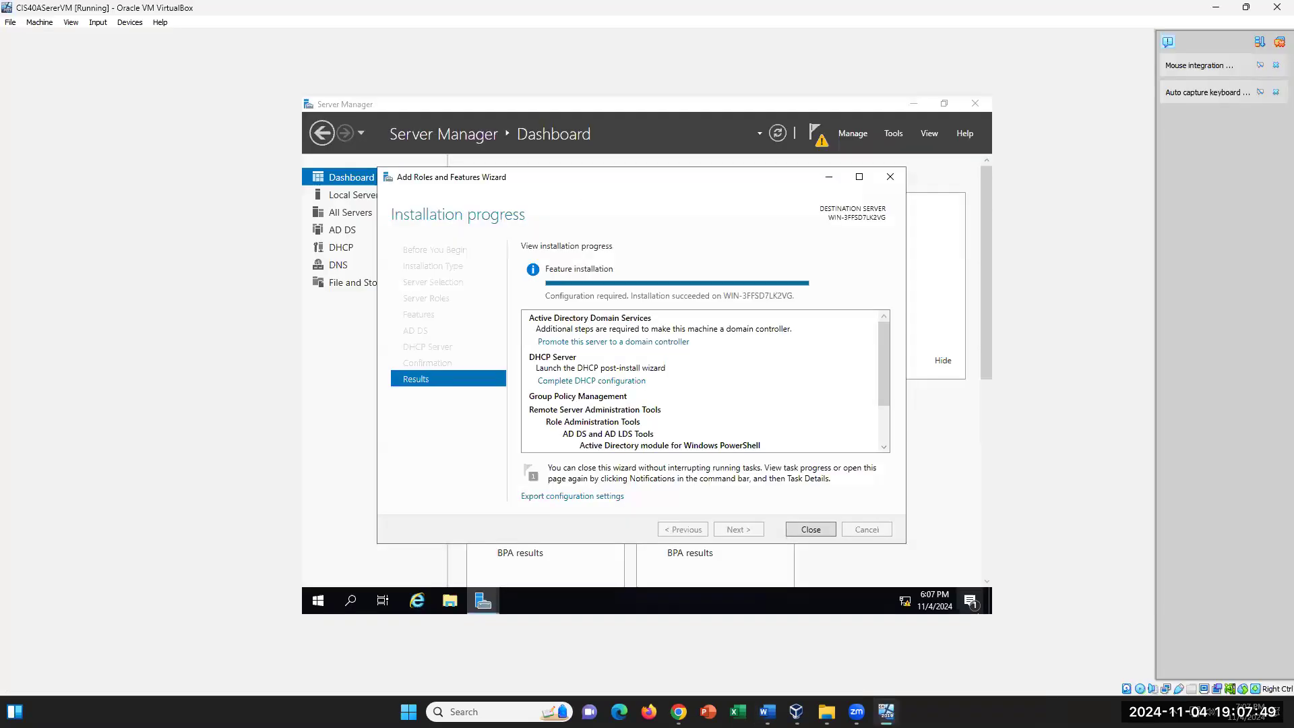
pyautogui.click(818, 532)
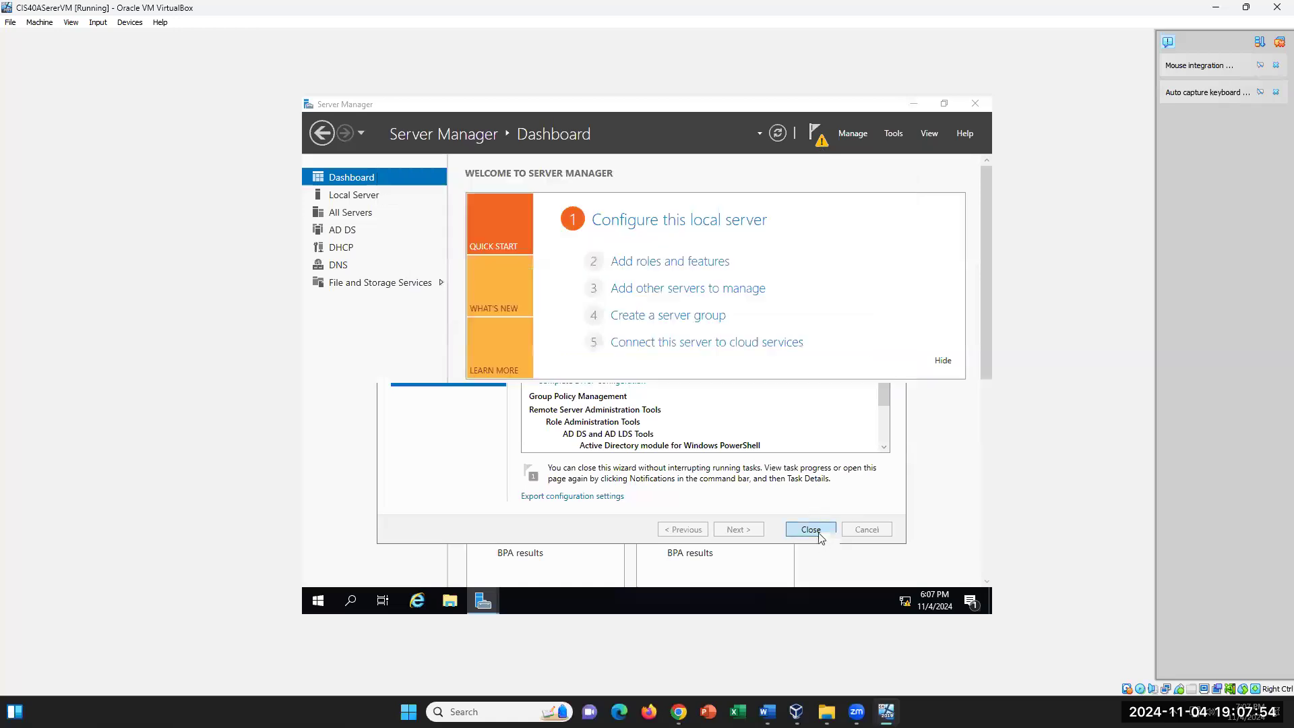
pyautogui.click(823, 143)
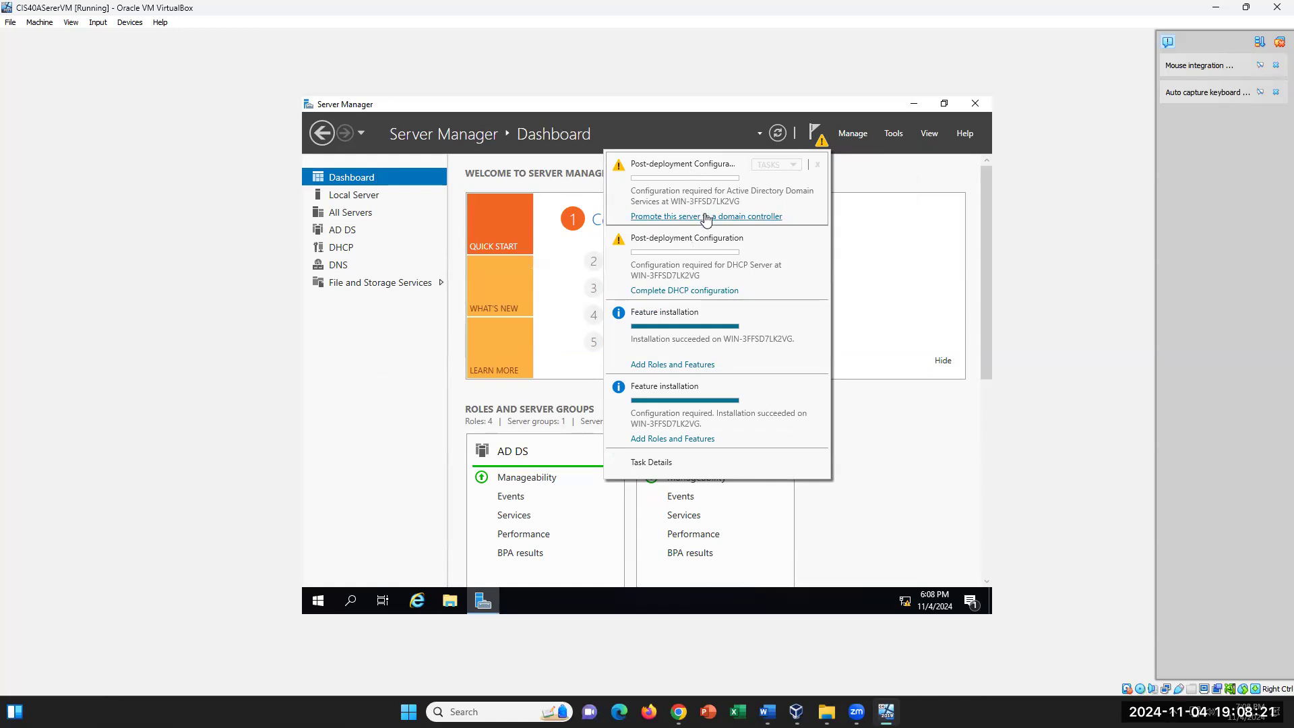
pyautogui.click(706, 217)
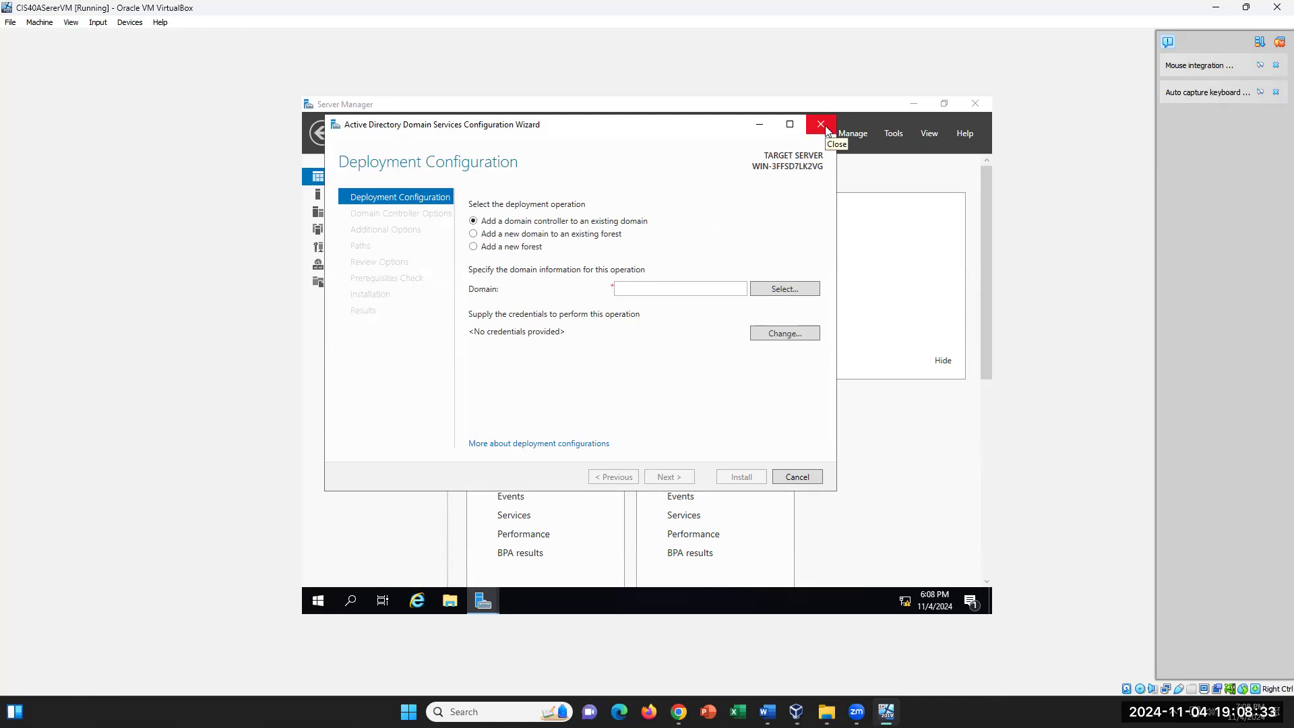
pyautogui.click(825, 128)
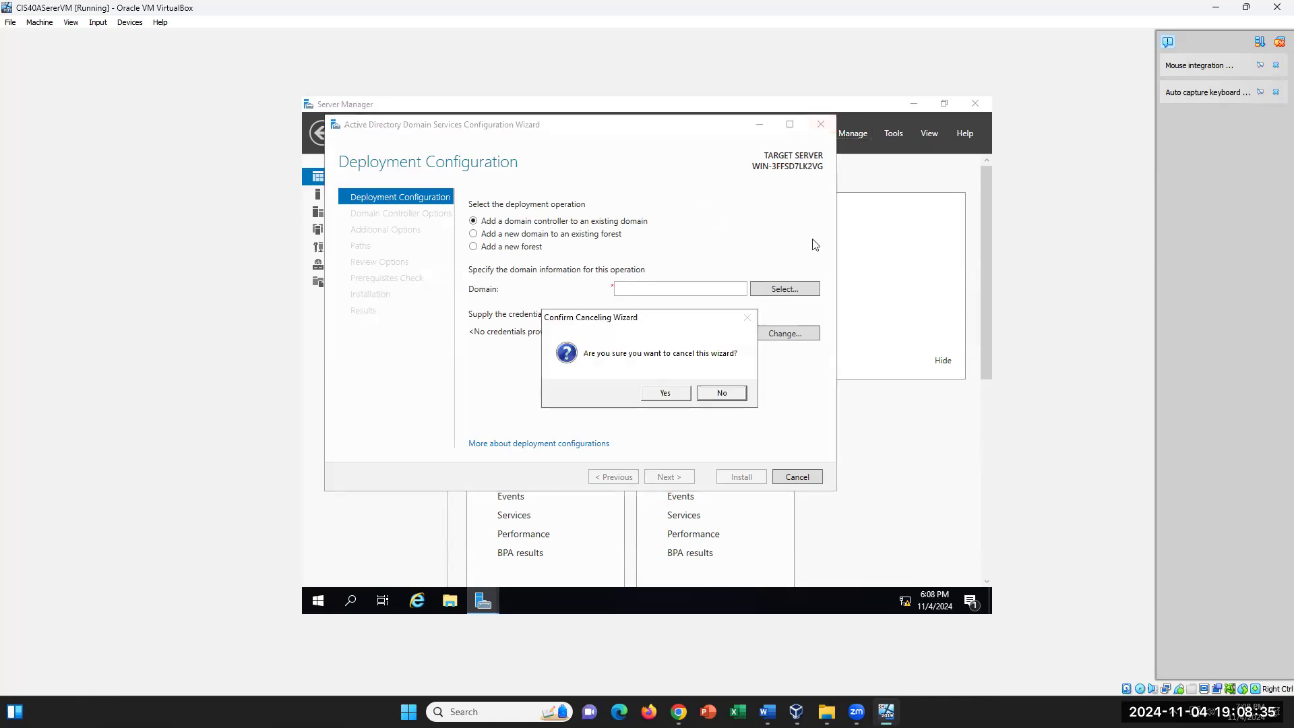
pyautogui.click(706, 395)
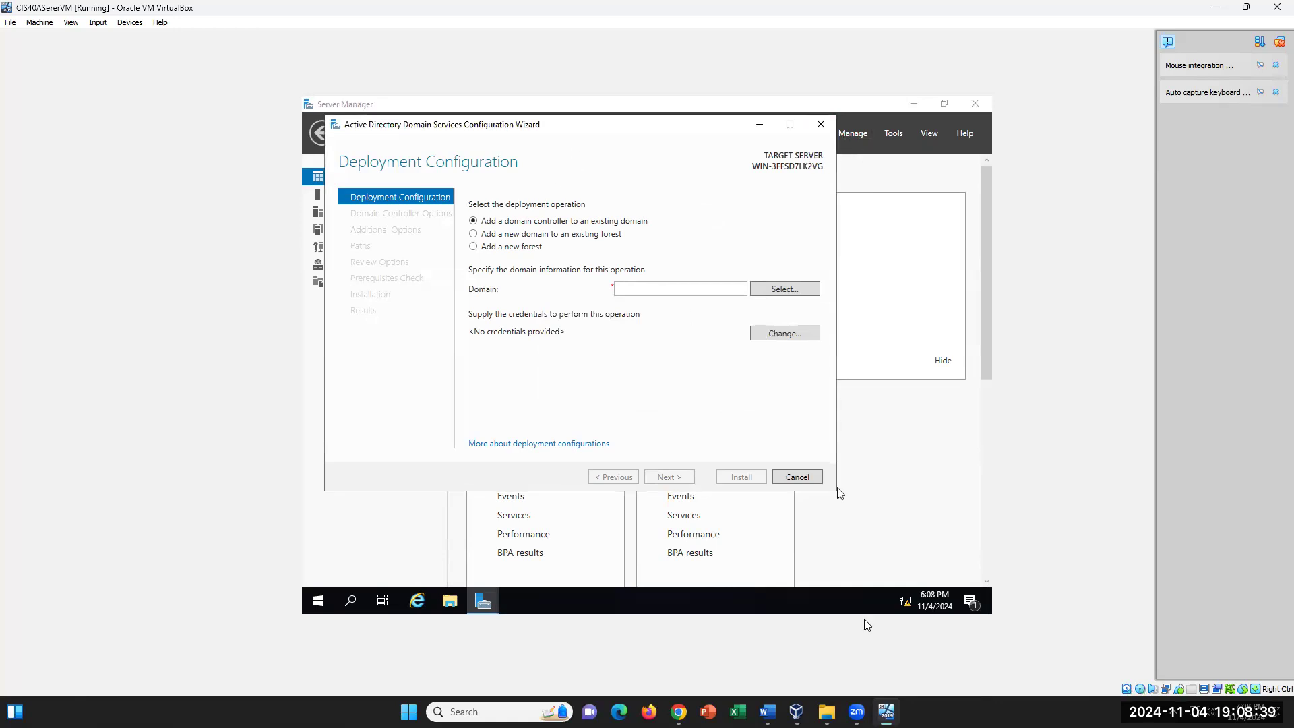
# Check the promotion instruction in the Word lab document and choose to add a new forest in the VirtualBox configuration wizard
pyautogui.click(767, 712)
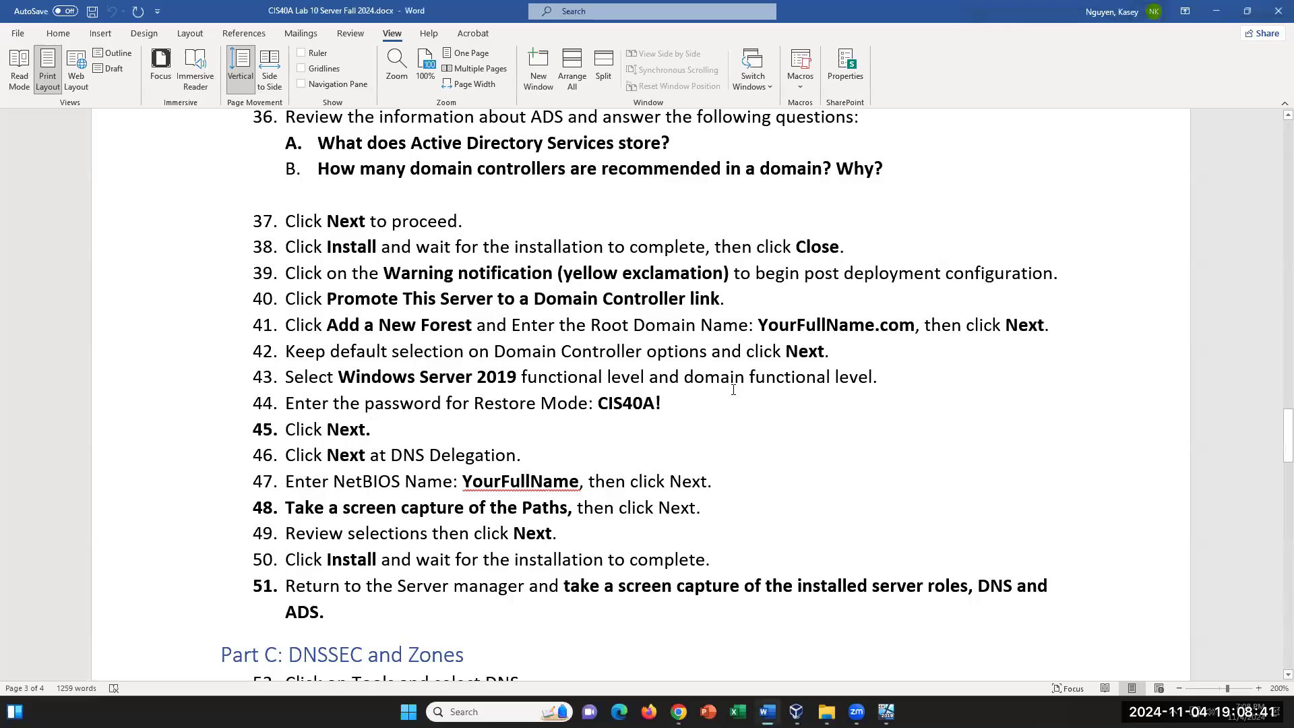
pyautogui.moveTo(459, 275); pyautogui.dragTo(368, 302)
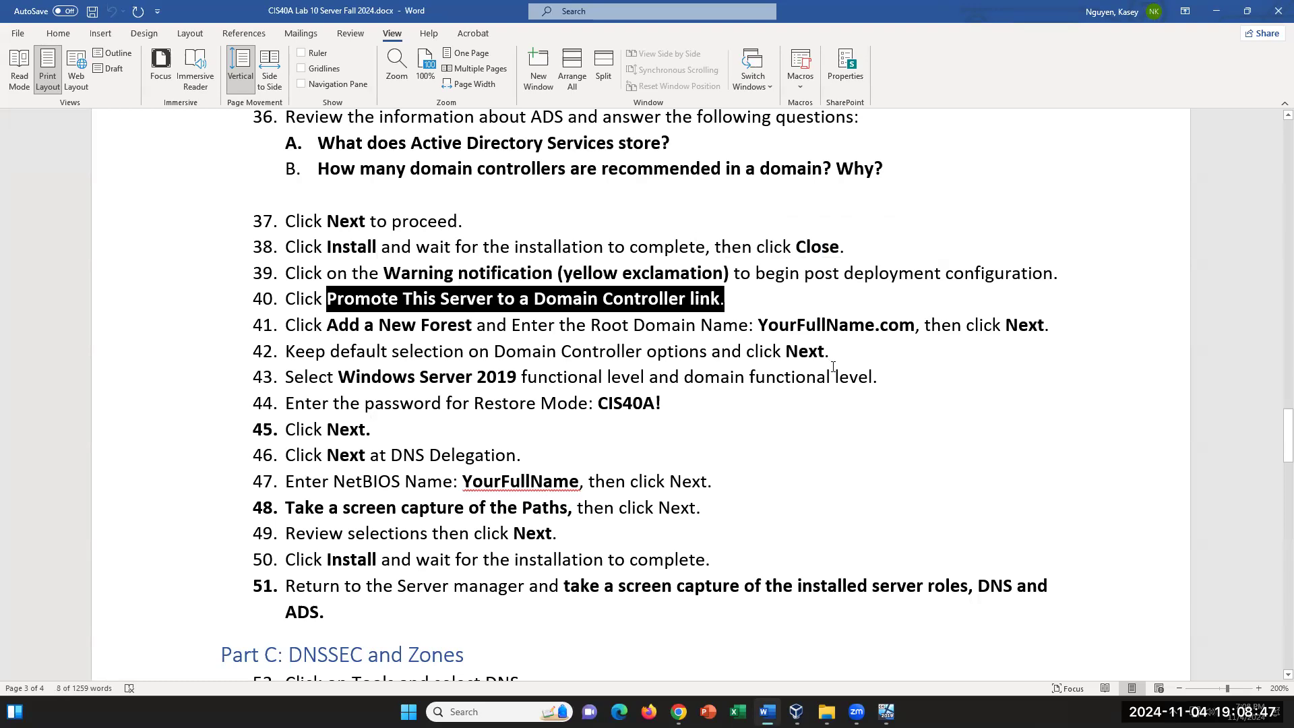
pyautogui.hotkey('alt', 'Tab')
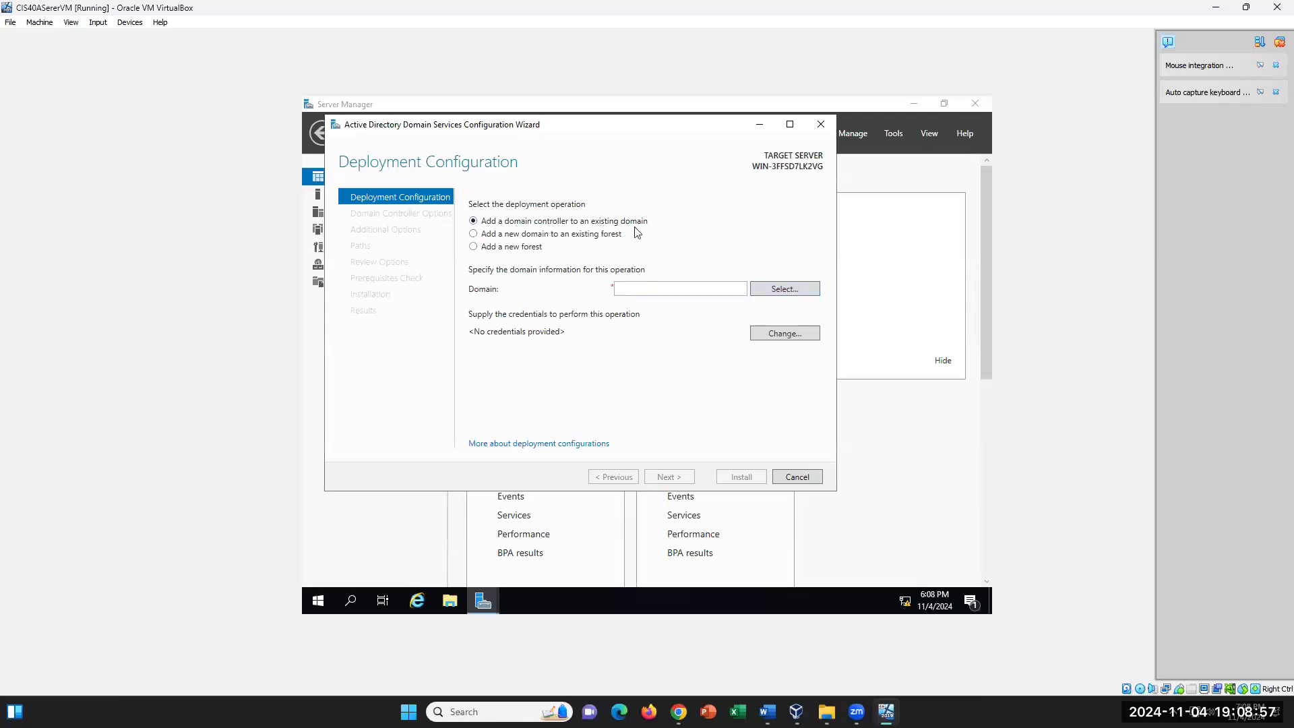
pyautogui.click(474, 247)
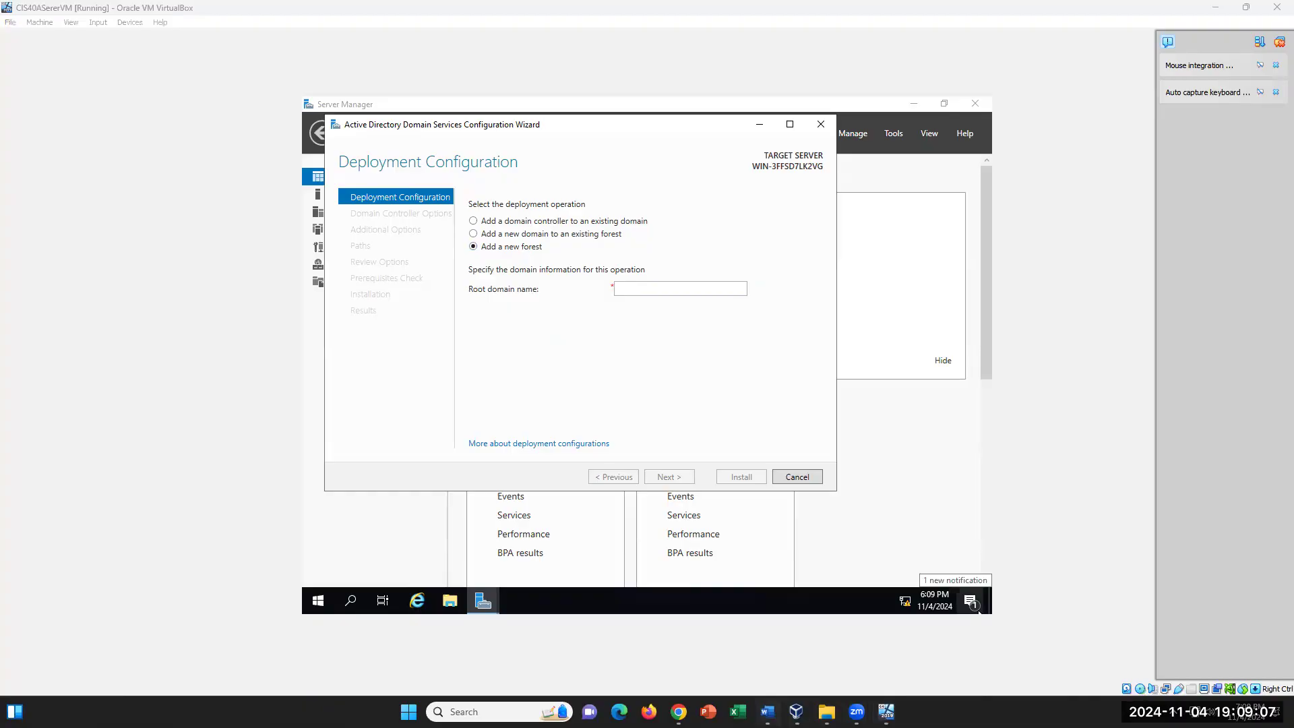
# Enter the full name followed by .com as the new forest's root domain name and proceed to Domain Controller Options
pyautogui.click(767, 712)
pyautogui.click(767, 712)
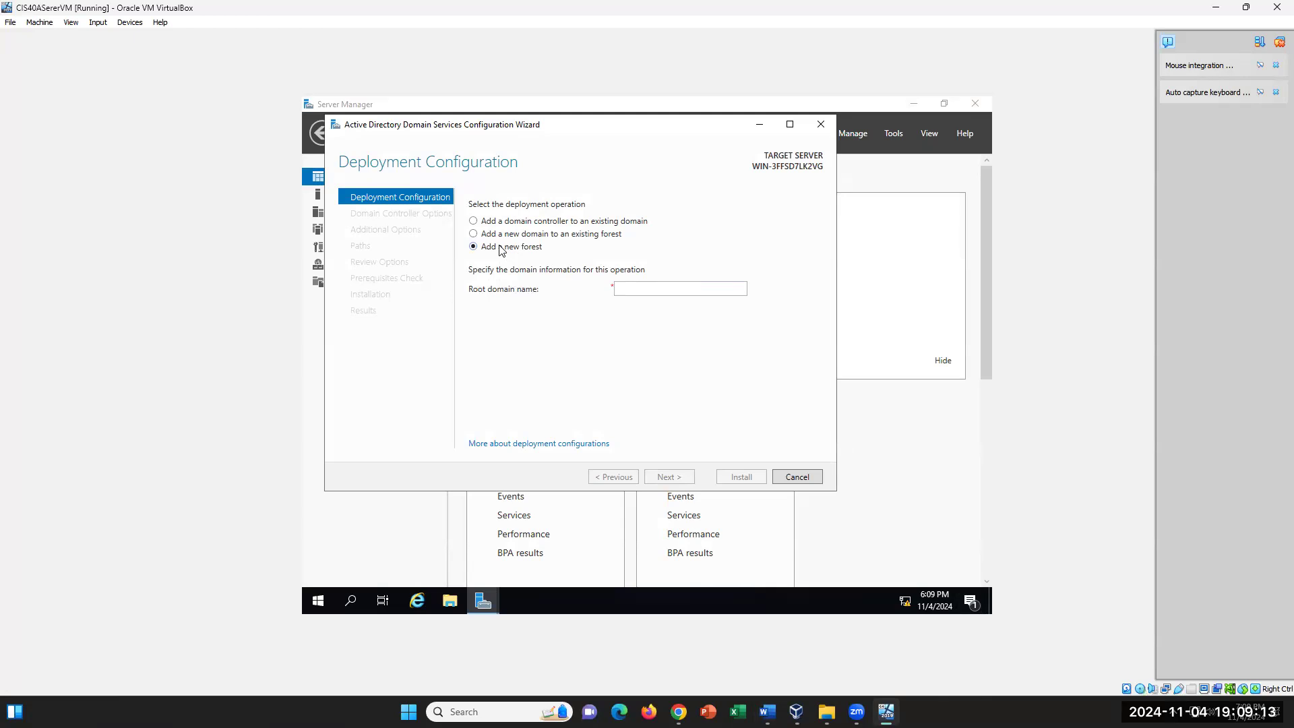
pyautogui.click(767, 712)
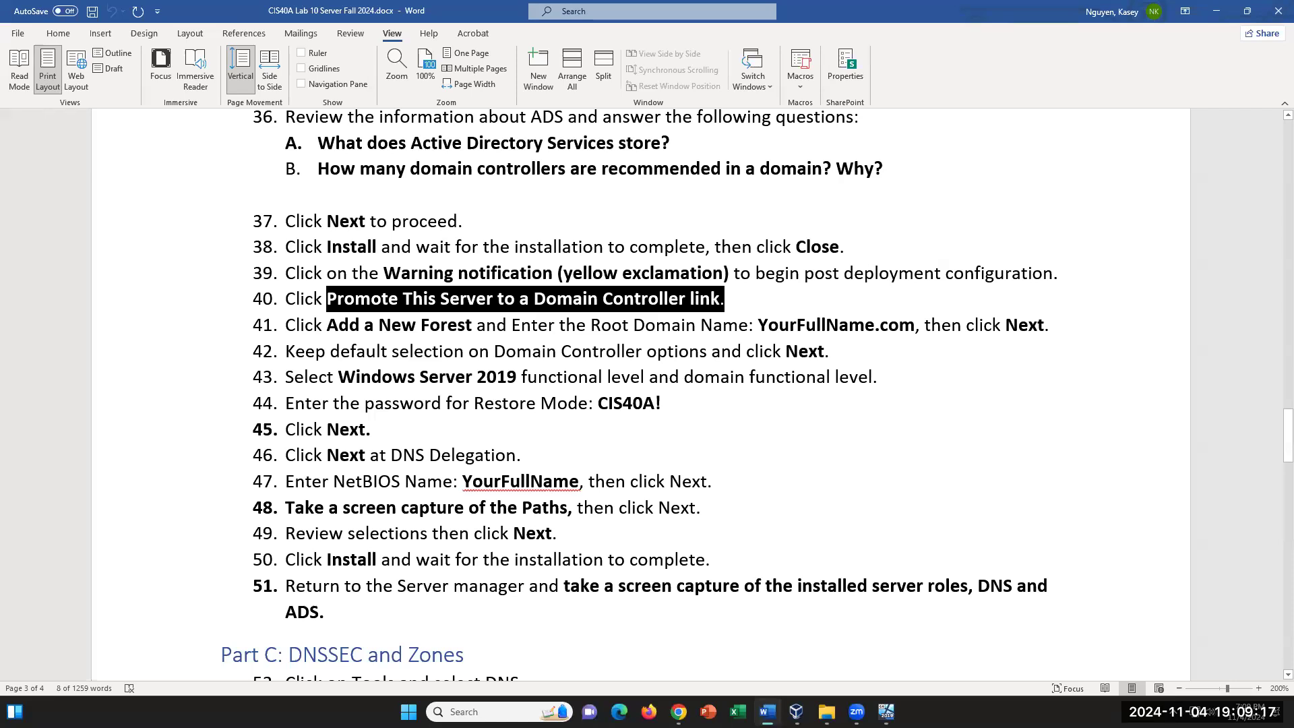
pyautogui.click(767, 712)
pyautogui.click(662, 289)
pyautogui.write('K')
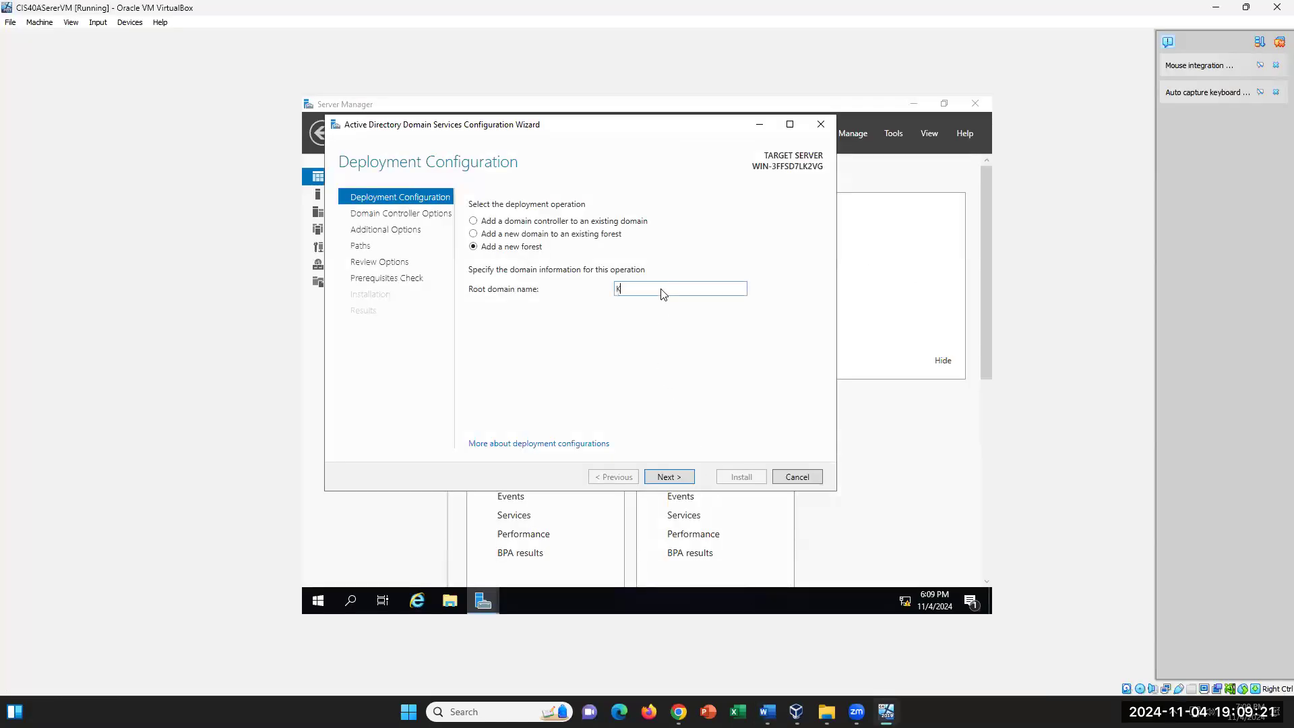
pyautogui.write('ASEYNGUYEN.COM')
pyautogui.click(673, 480)
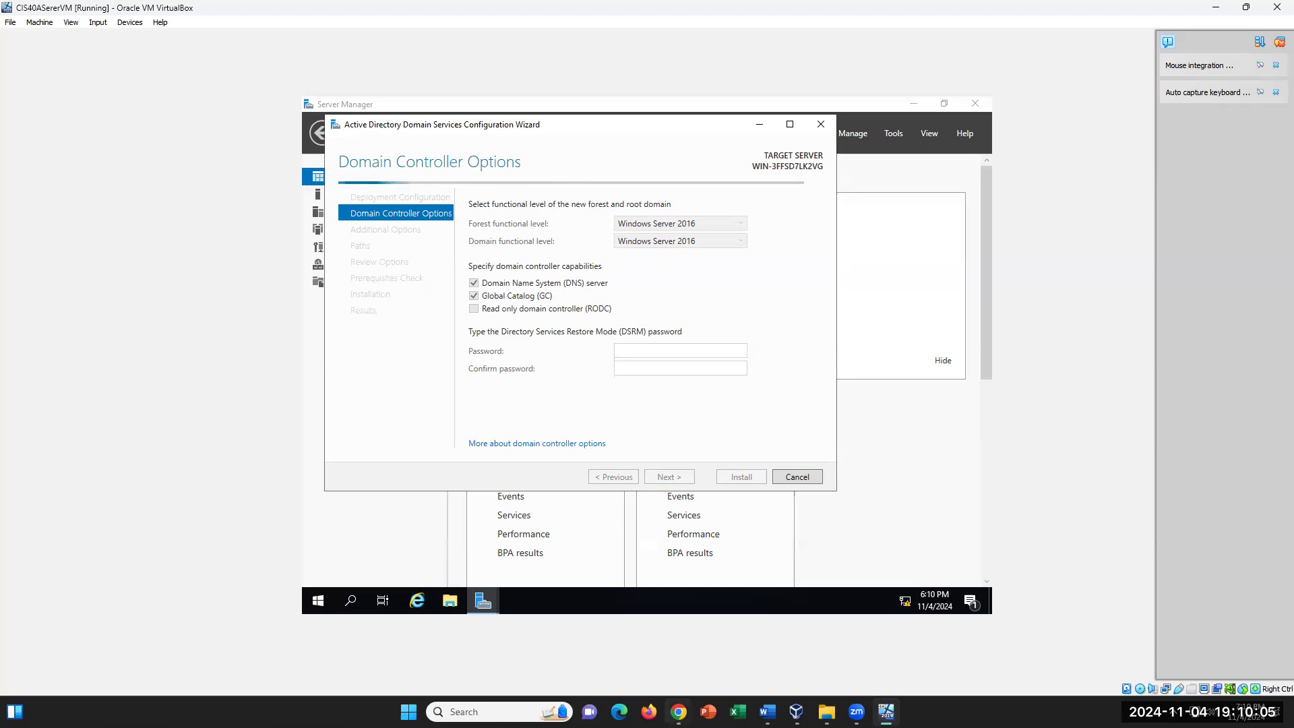
# In the Word lab document, change instruction 43 to Windows Server 2016 and highlight the digits 16 in yellow
pyautogui.hotkey('alt', 'Tab')
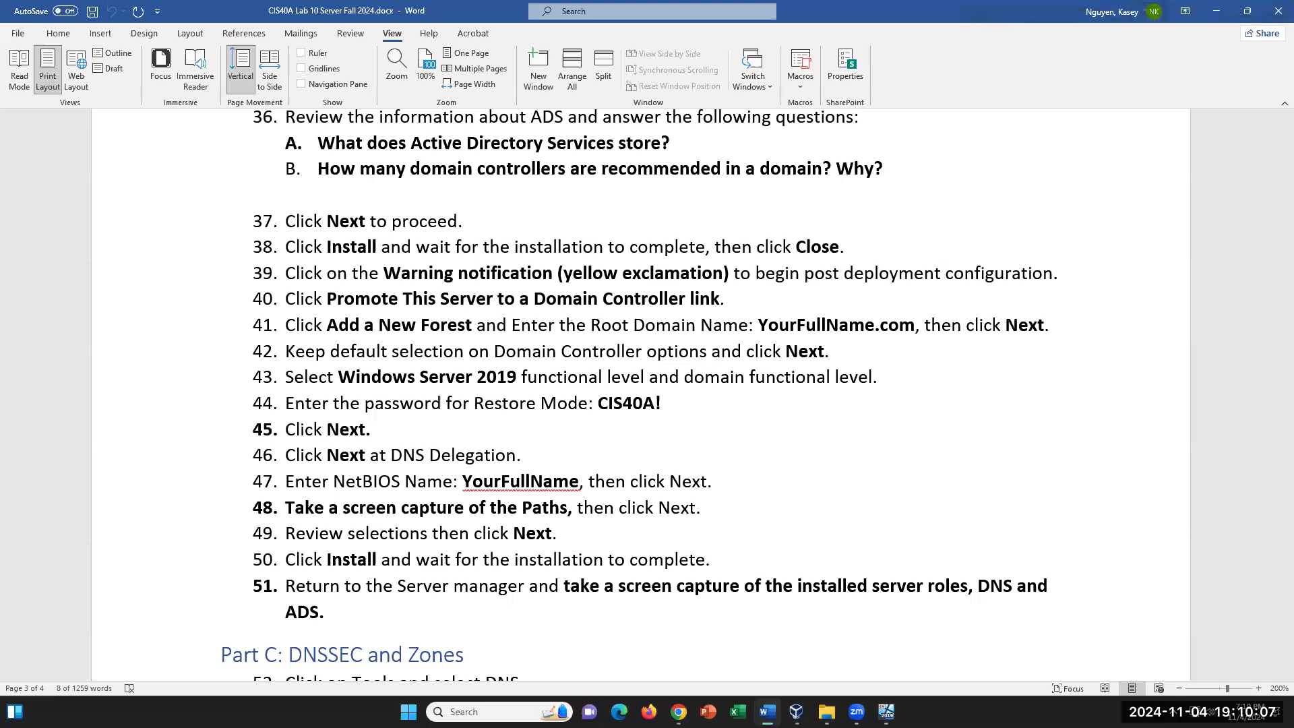
pyautogui.hotkey('alt', 'Tab')
pyautogui.hotkey('alt', 'Tab')
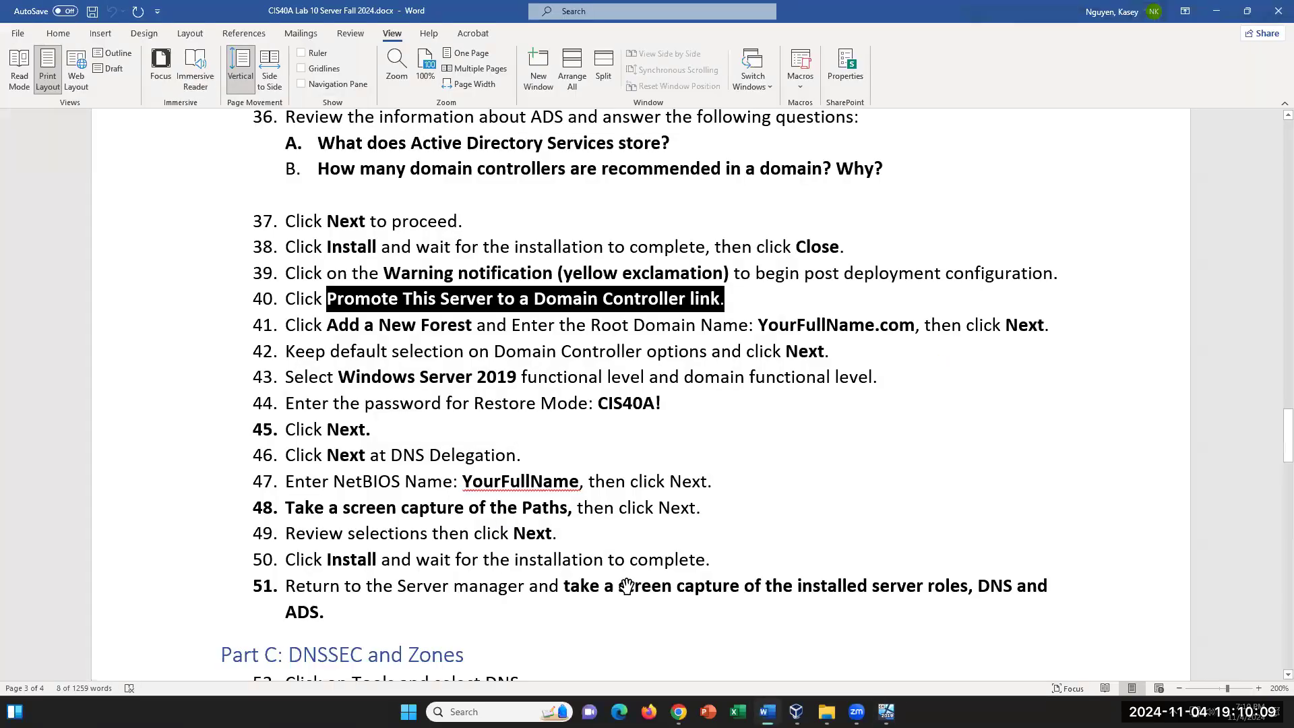
pyautogui.moveTo(515, 375); pyautogui.dragTo(507, 372)
pyautogui.write('6')
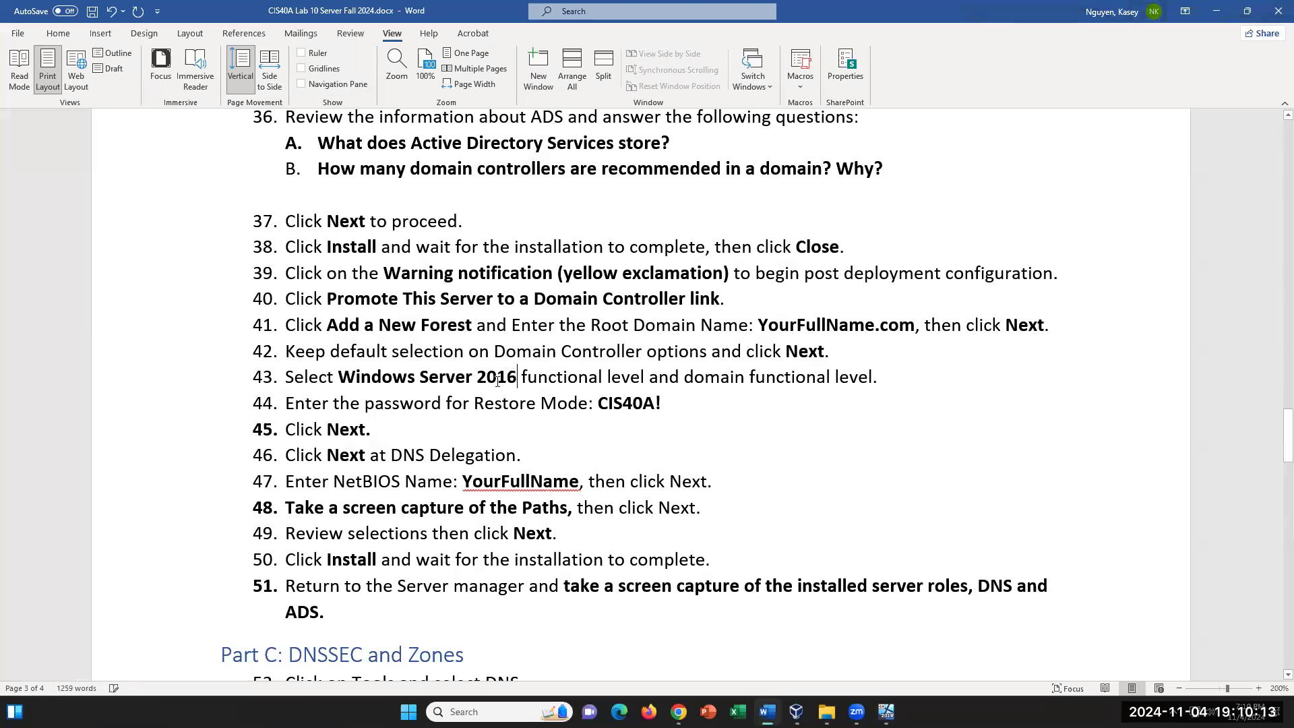
pyautogui.moveTo(517, 376); pyautogui.dragTo(497, 376)
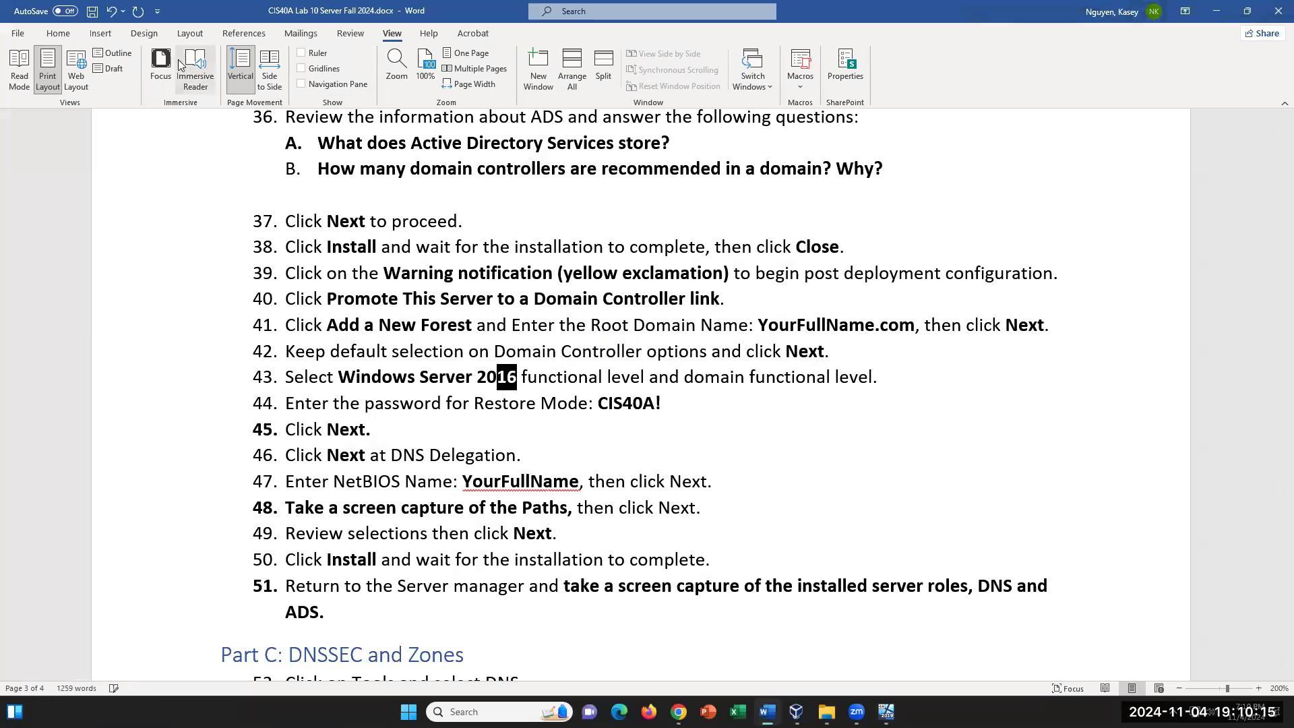
pyautogui.click(58, 33)
pyautogui.click(261, 81)
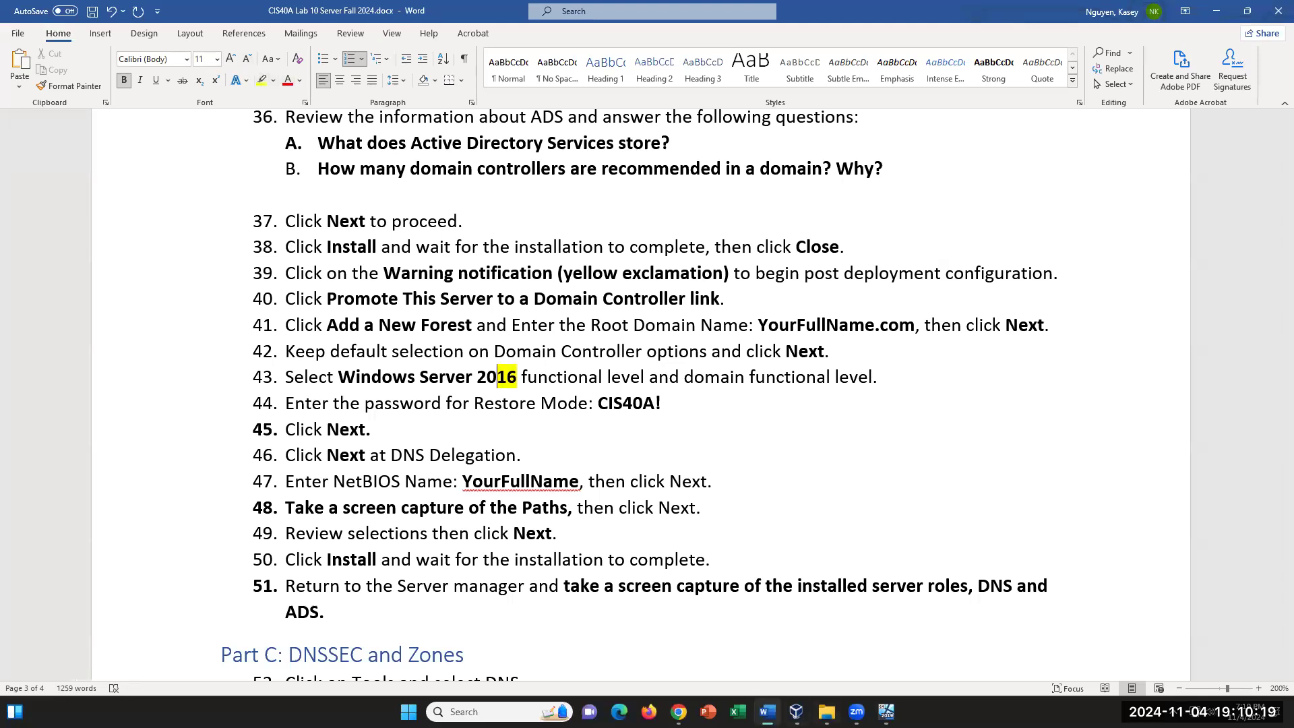
# In the VirtualBox configuration wizard, enter and confirm the Directory Services Restore Mode password and proceed to DNS Options
pyautogui.click(886, 711)
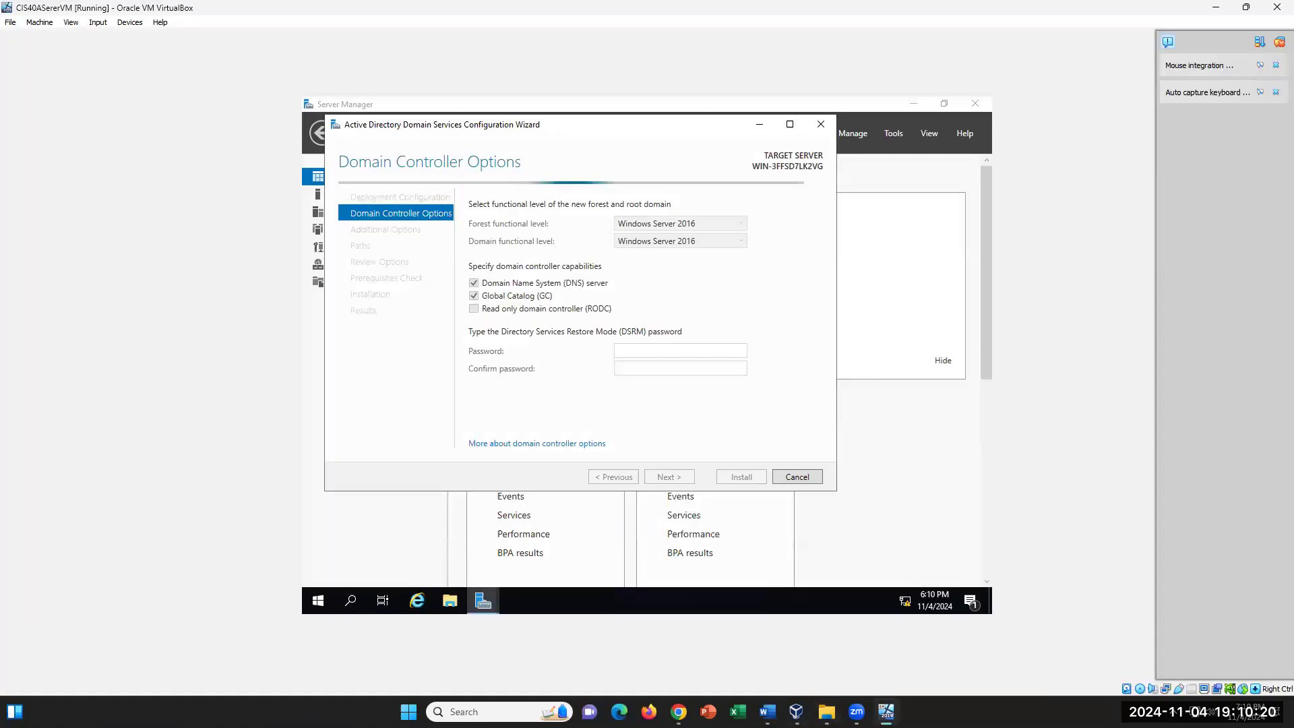
pyautogui.click(644, 348)
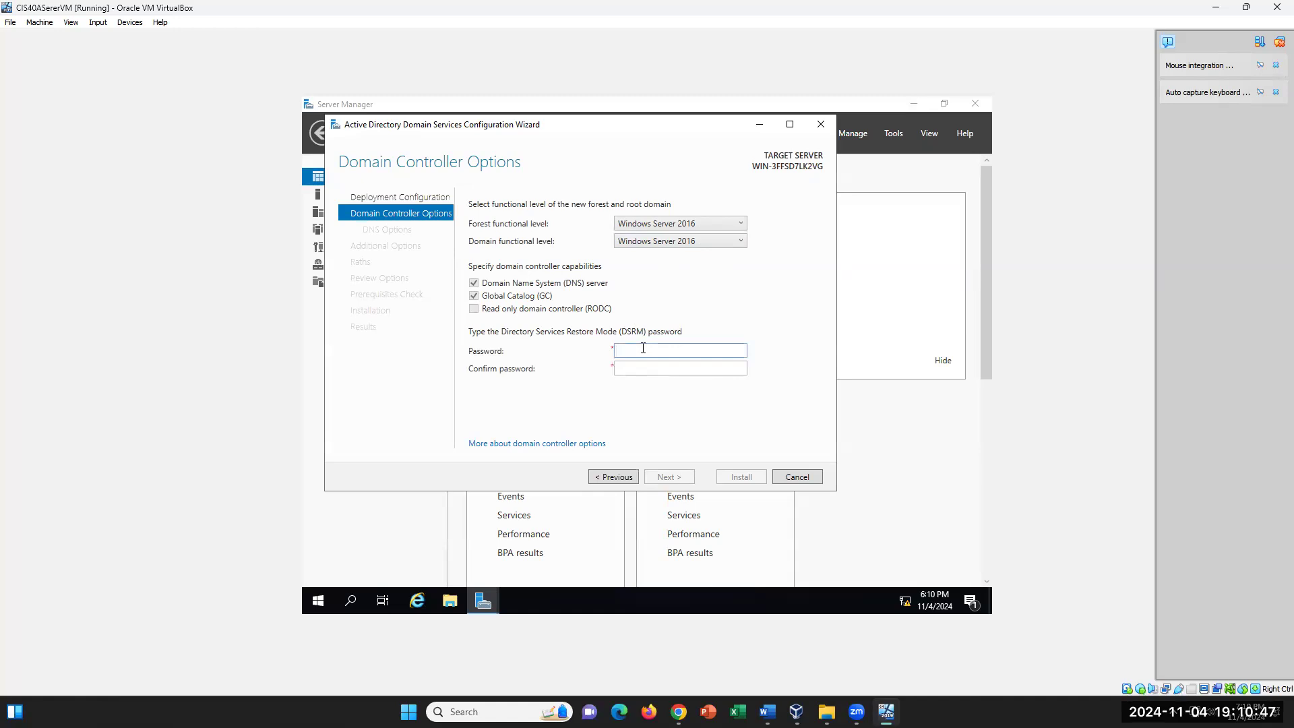
pyautogui.write('•••')
pyautogui.press('Tab')
pyautogui.write('•••••••')
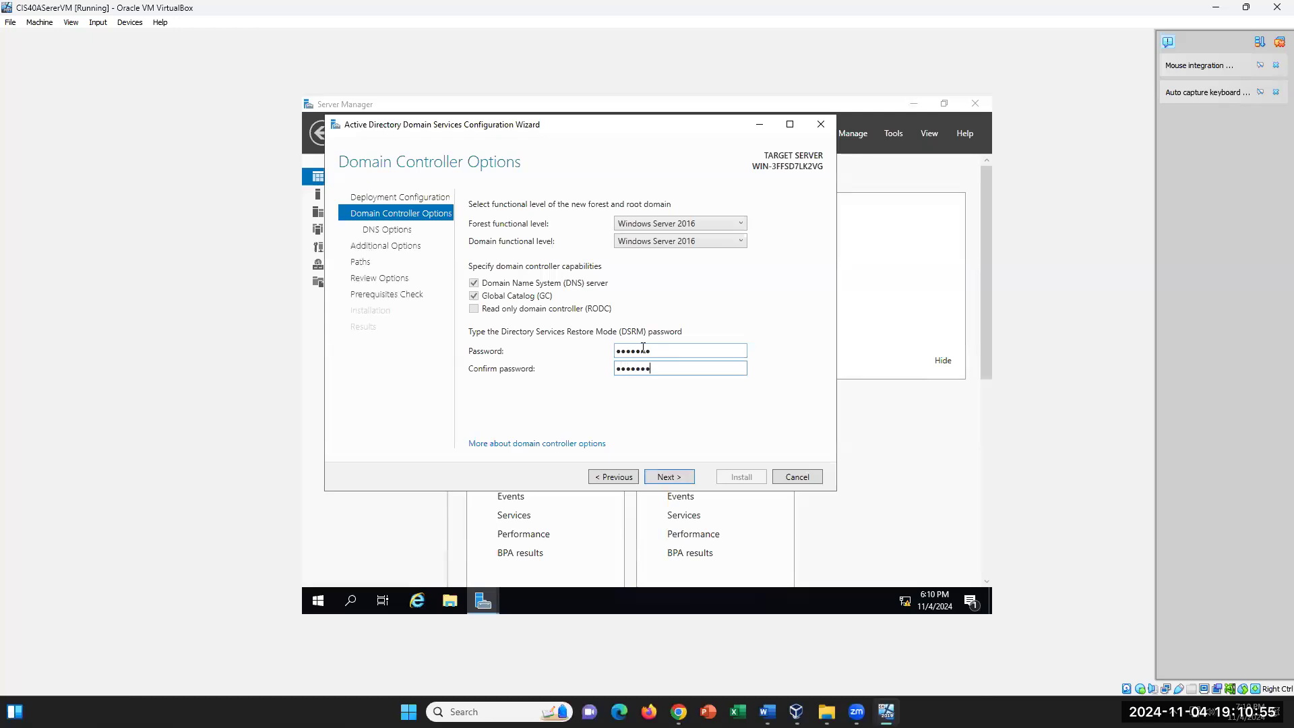
pyautogui.click(669, 478)
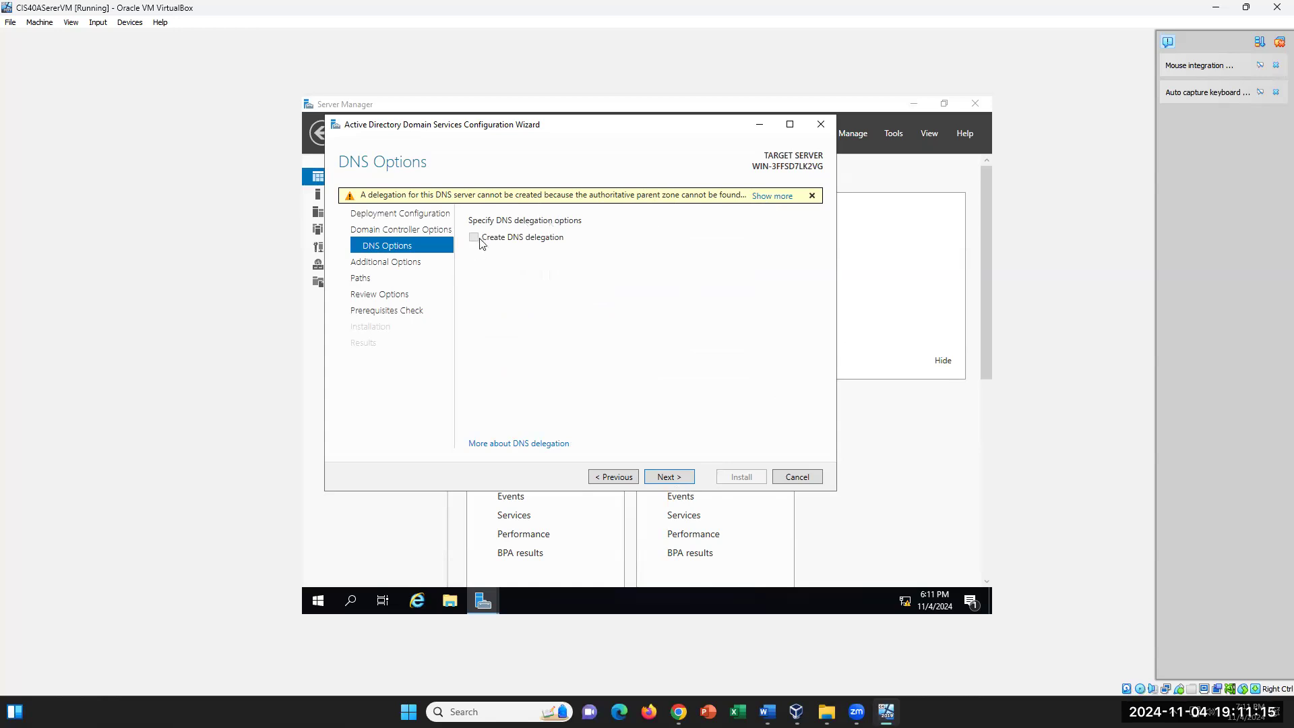
# View the full DNS delegation warning, dismiss it, and proceed to Additional Options without creating a delegation
pyautogui.click(772, 196)
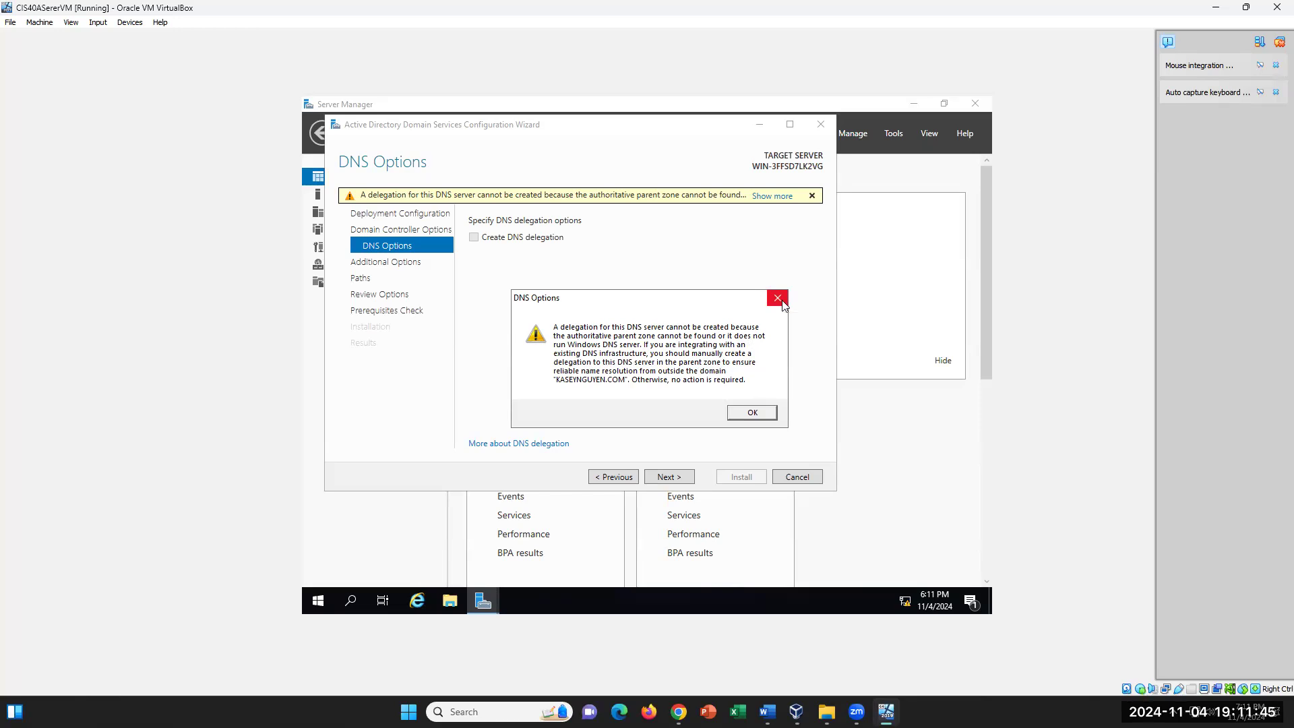
pyautogui.click(749, 414)
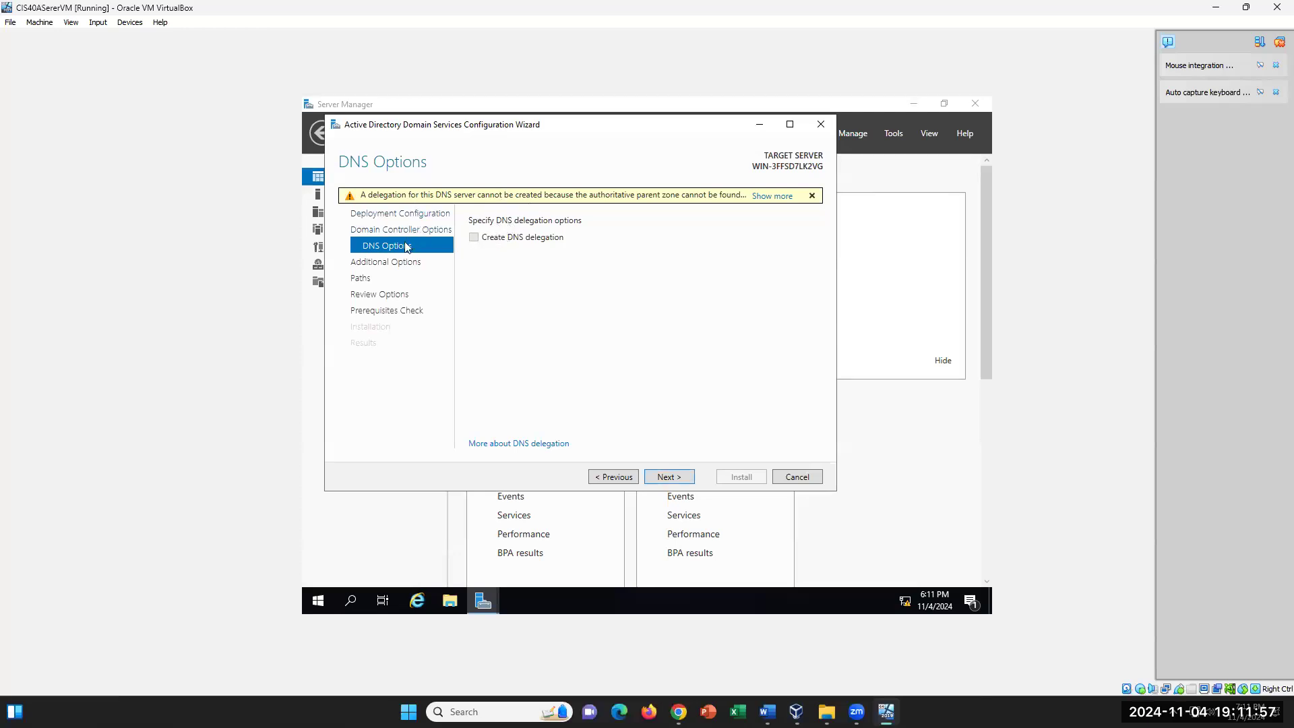
pyautogui.click(666, 478)
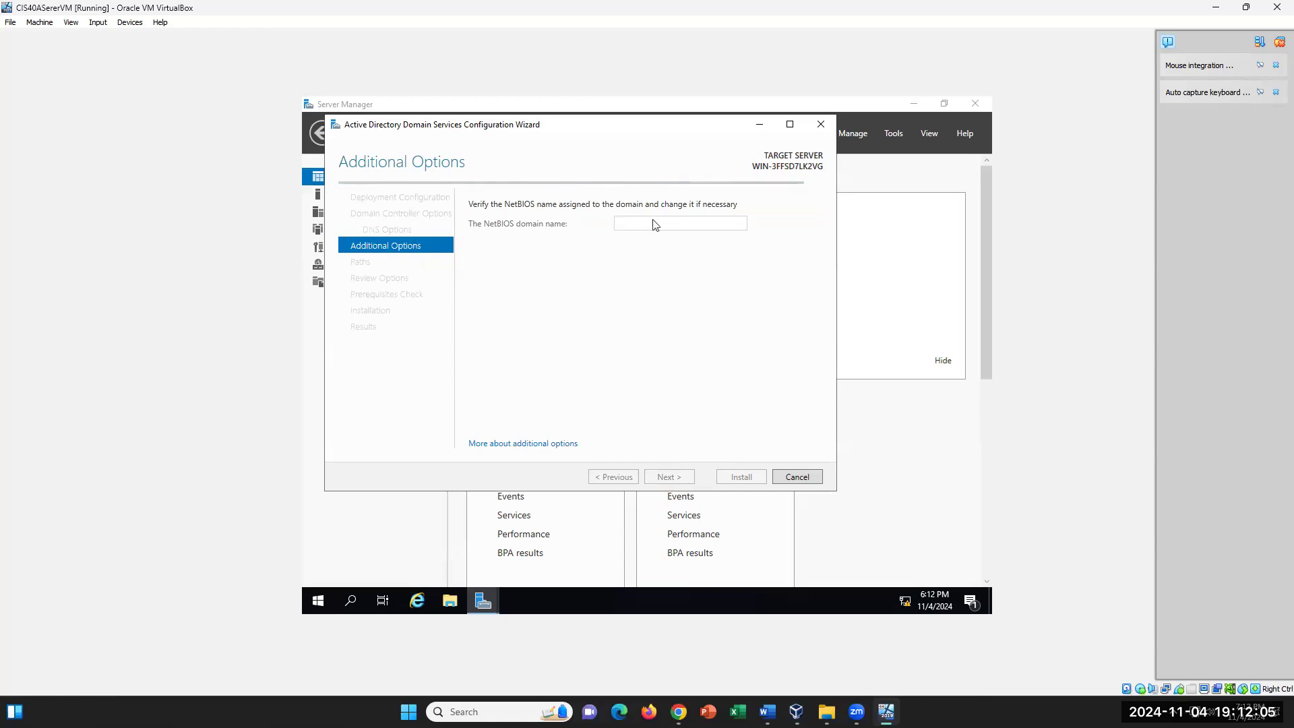
# Check the NetBIOS naming instruction in the Word lab document and accept the prefilled NetBIOS domain name in the VirtualBox wizard
pyautogui.click(767, 712)
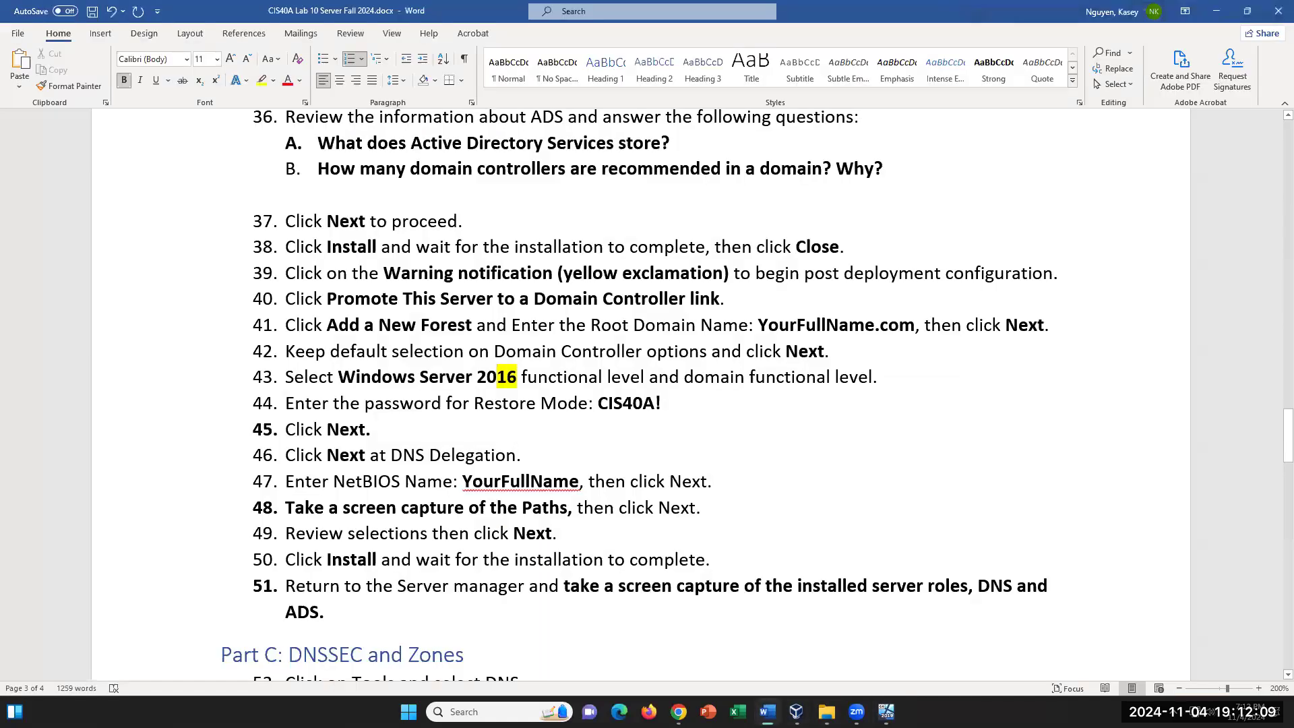
pyautogui.moveTo(581, 480); pyautogui.dragTo(463, 480)
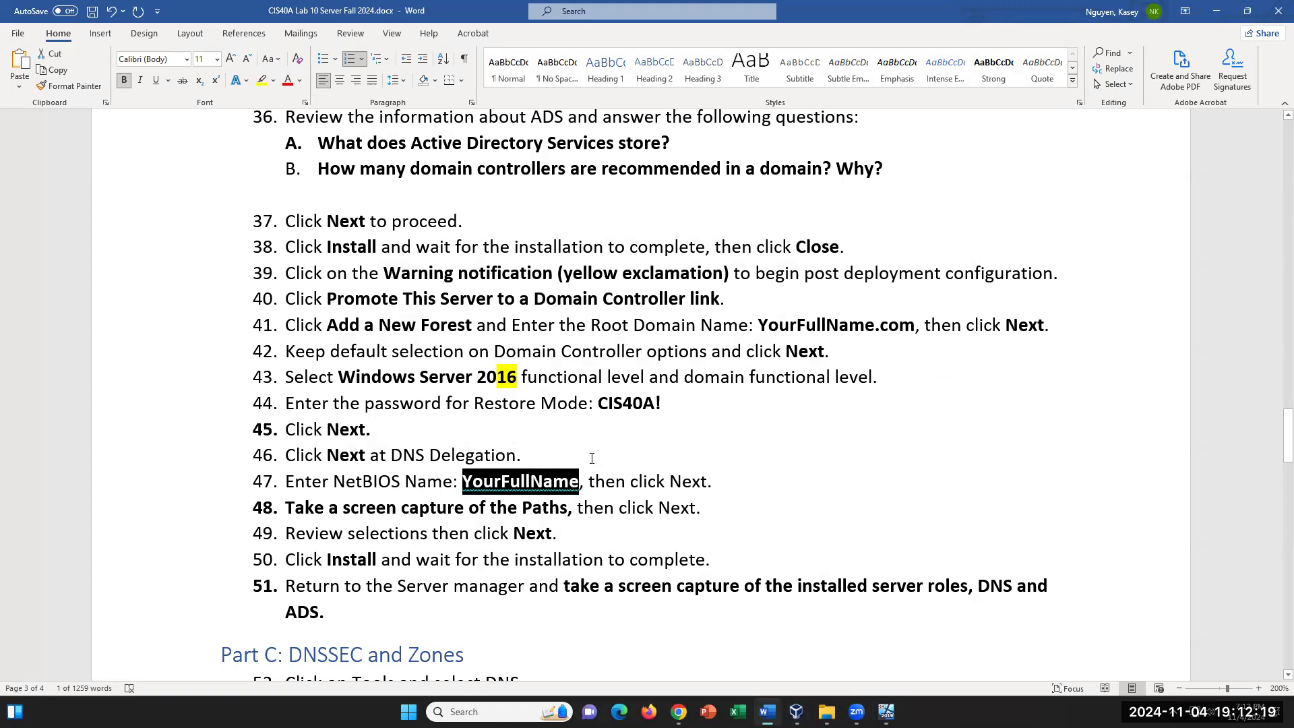
pyautogui.click(714, 486)
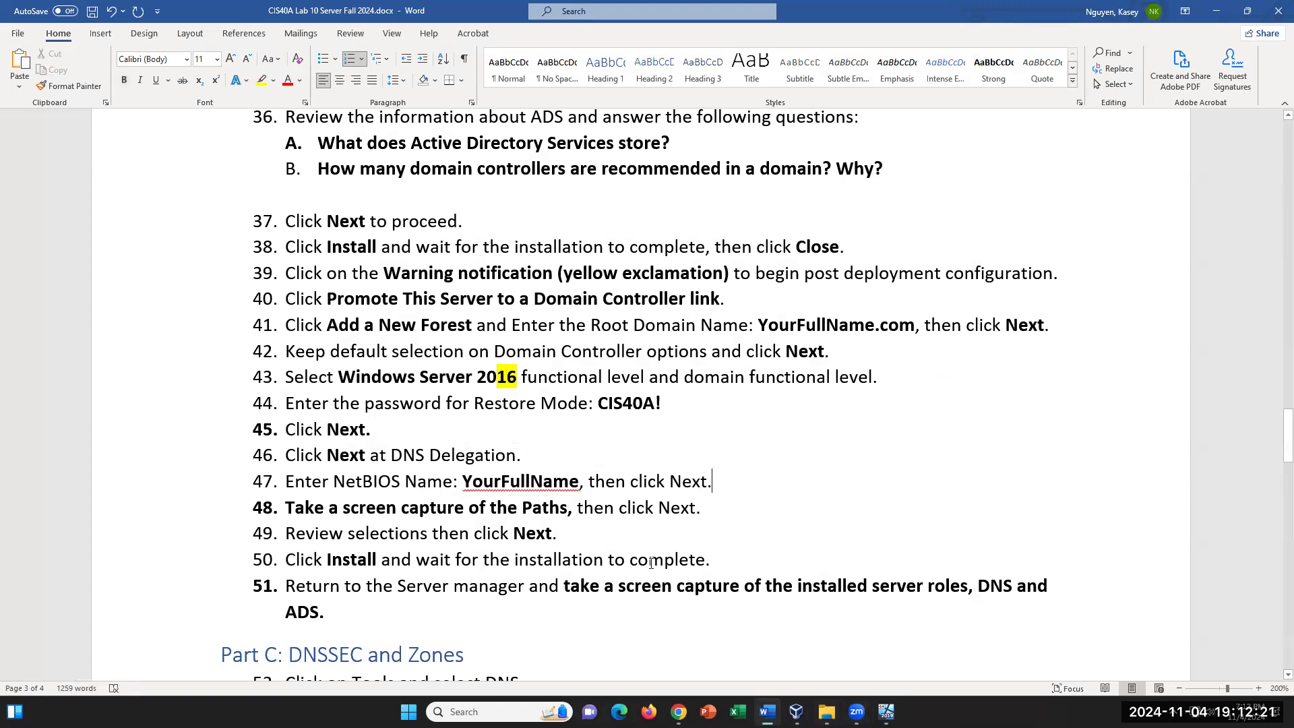
pyautogui.scroll(-2, 651, 563)
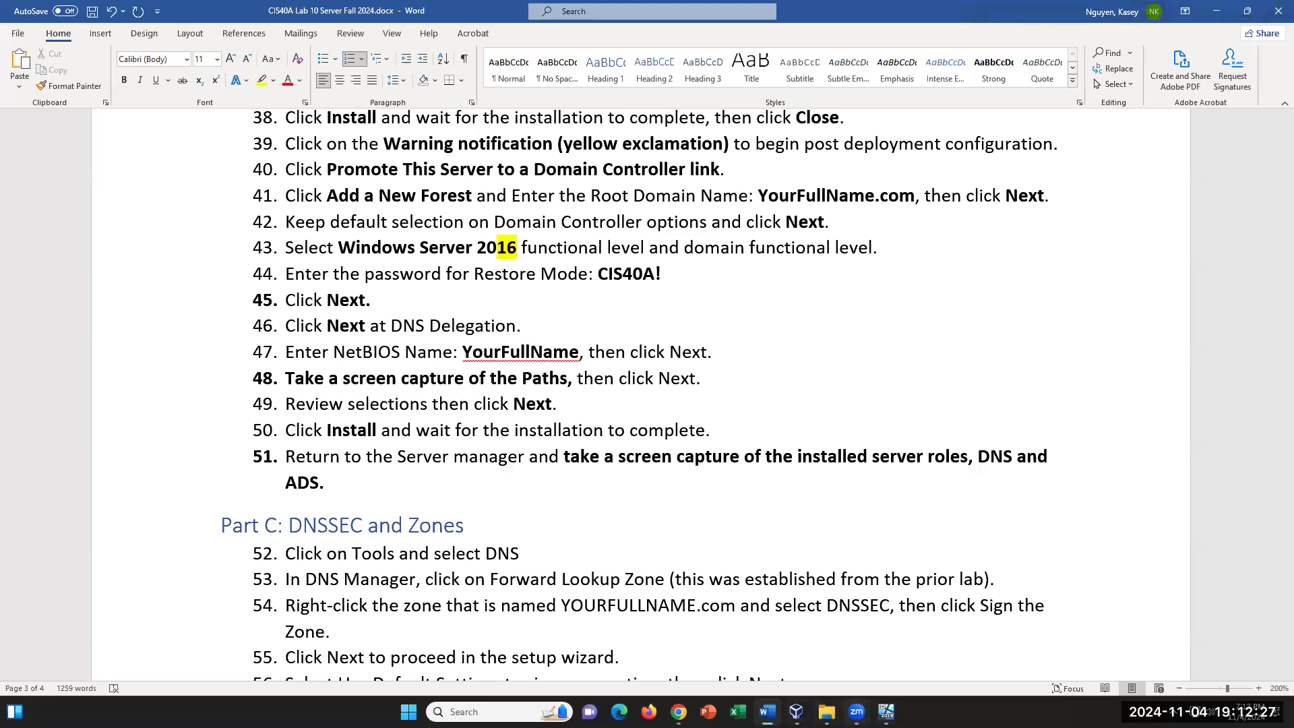
pyautogui.click(886, 712)
pyautogui.click(693, 225)
pyautogui.click(698, 223)
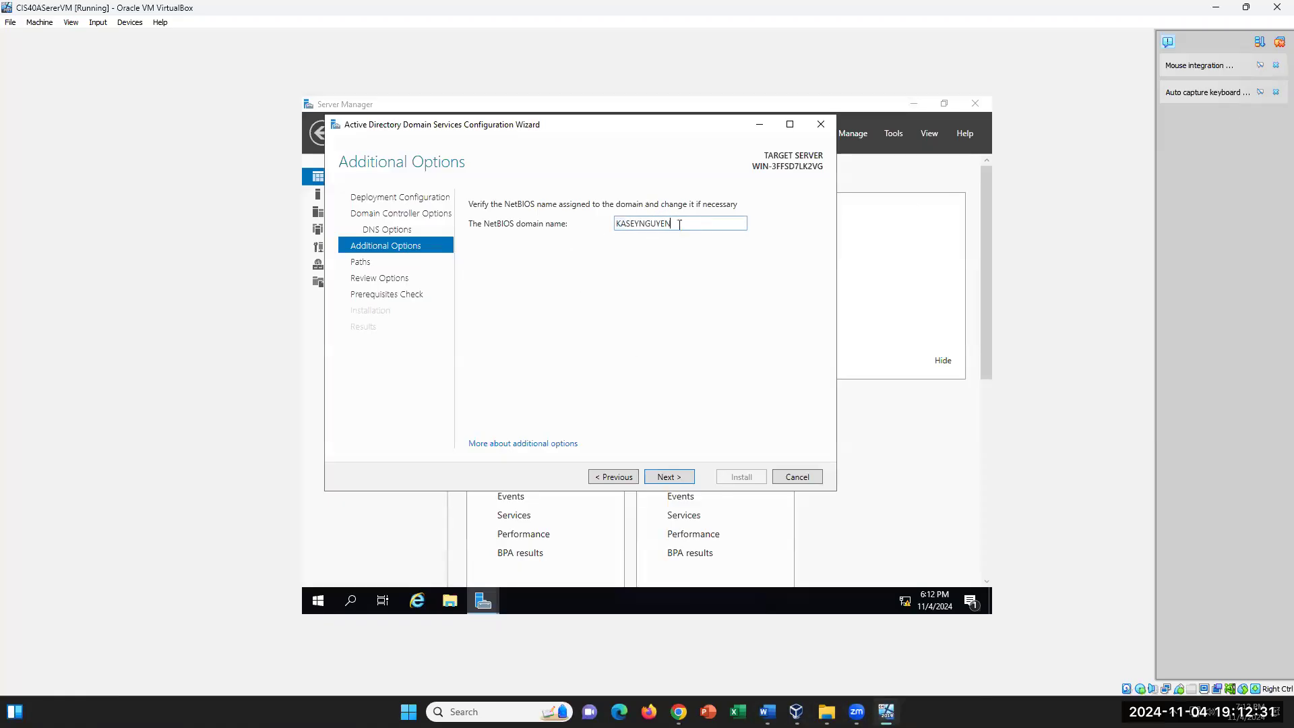
pyautogui.click(669, 477)
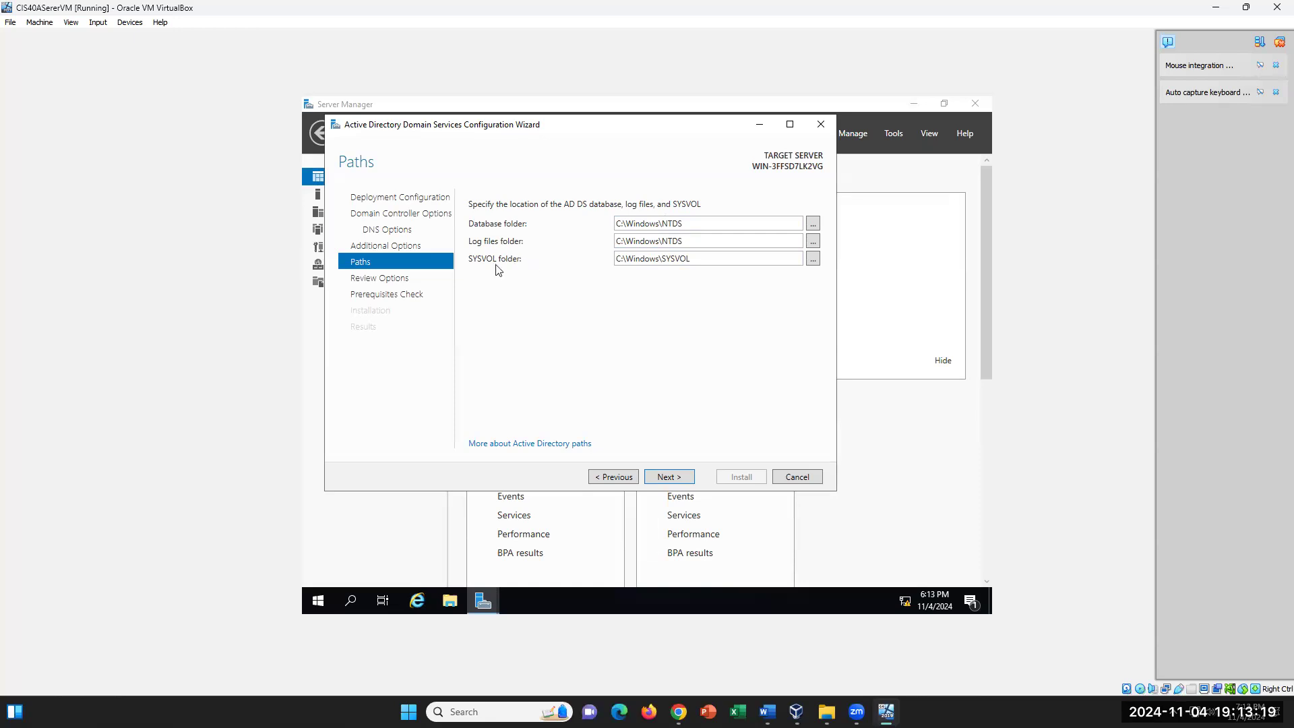
# Check the Paths instruction in Word, keep the default folders in the VirtualBox wizard, and review the selections before running the prerequisites check
pyautogui.click(767, 711)
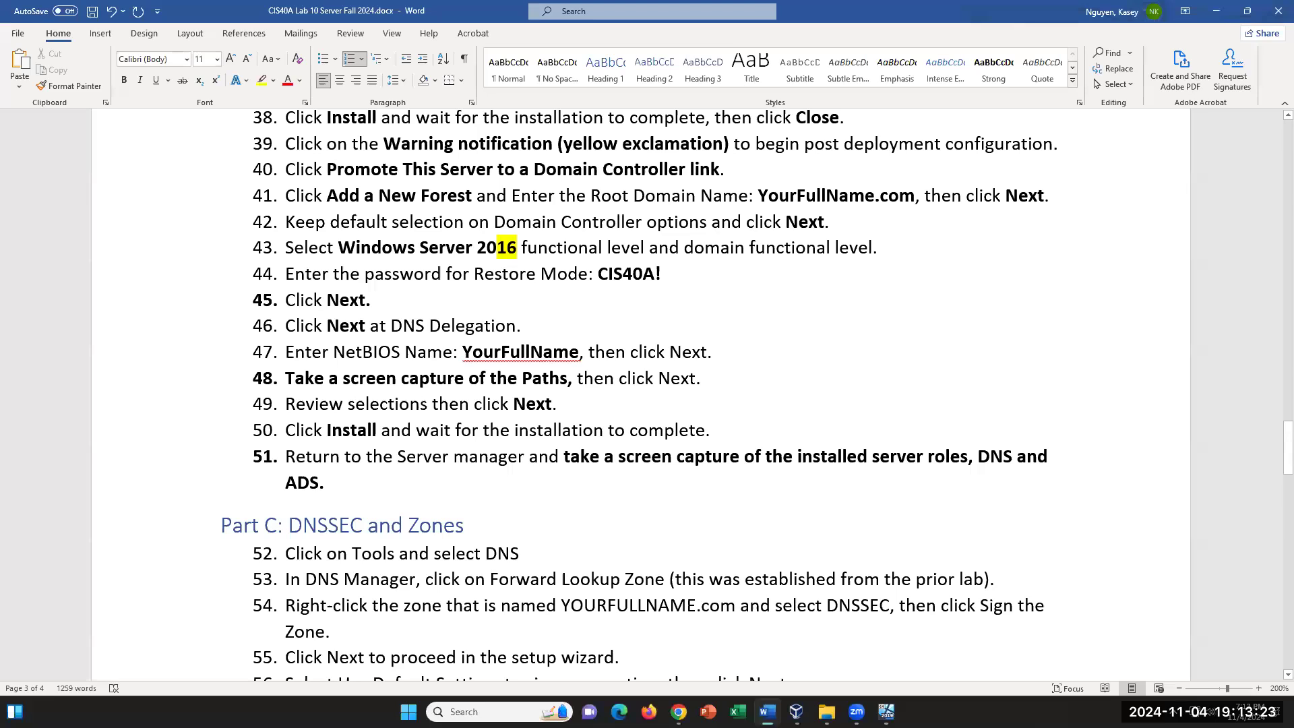
pyautogui.click(368, 481)
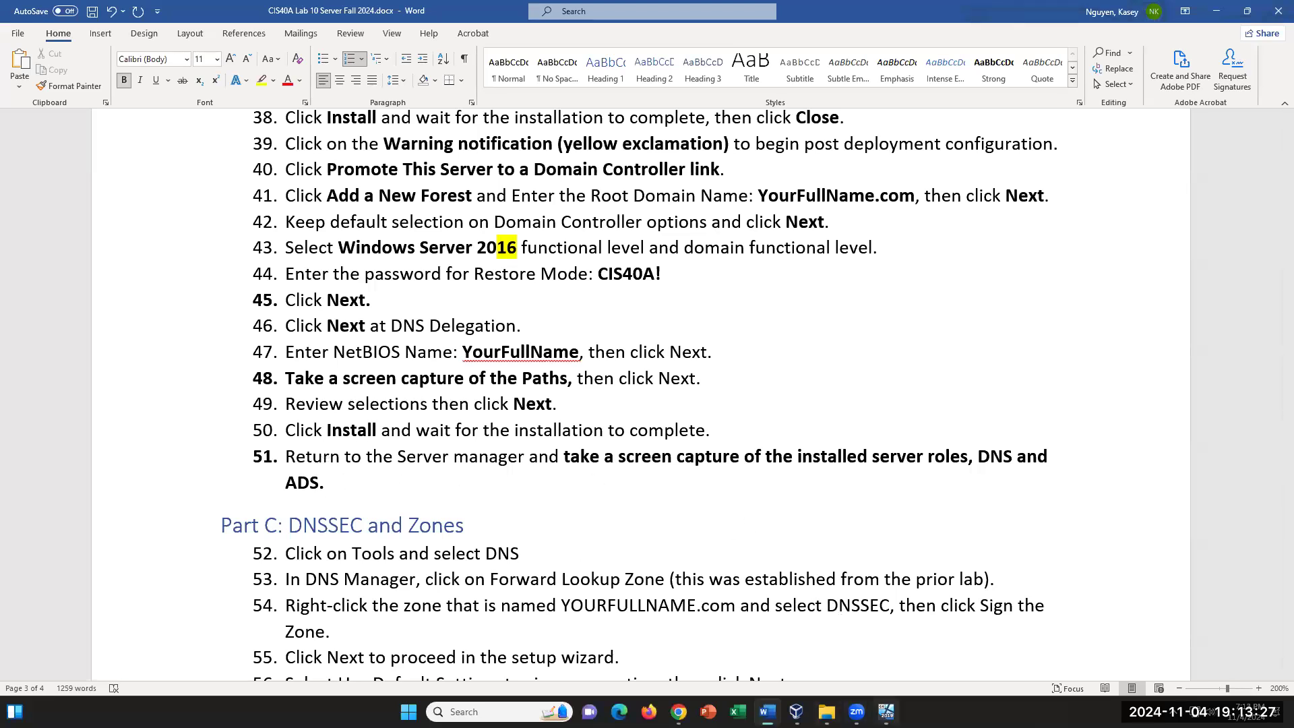
pyautogui.click(886, 712)
pyautogui.click(685, 479)
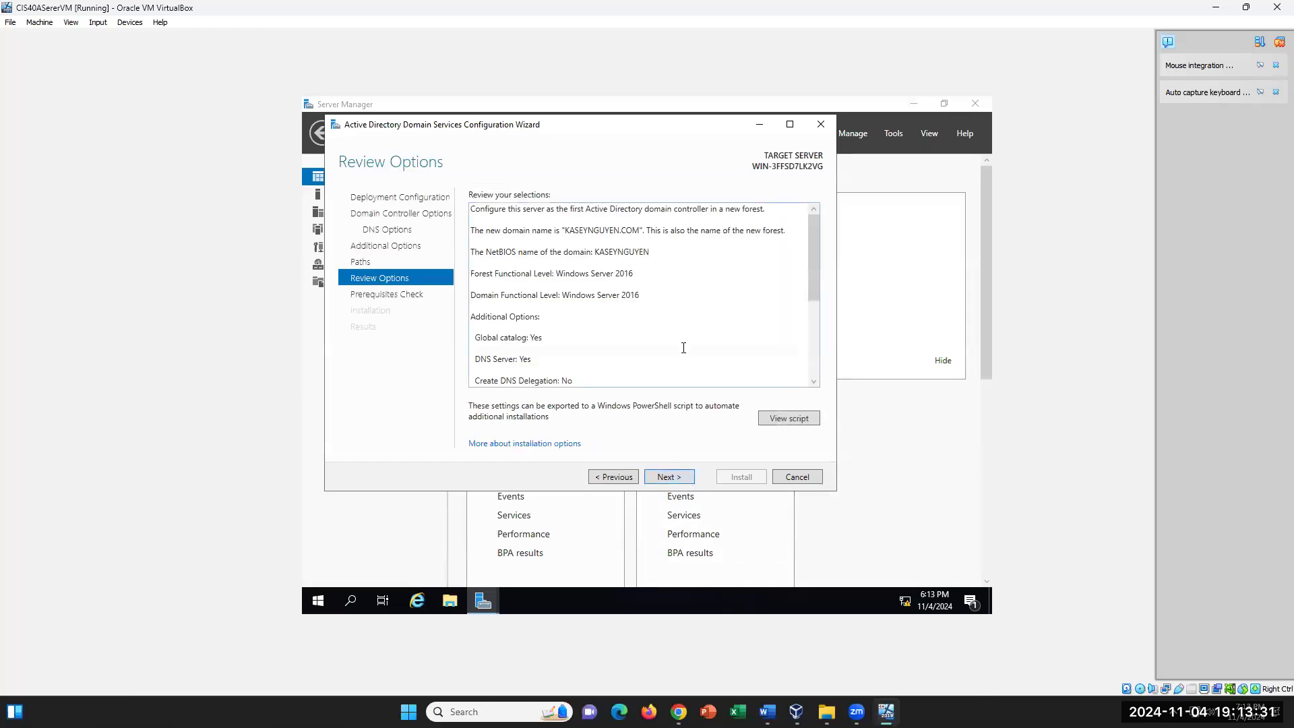
pyautogui.scroll(-5, 668, 346)
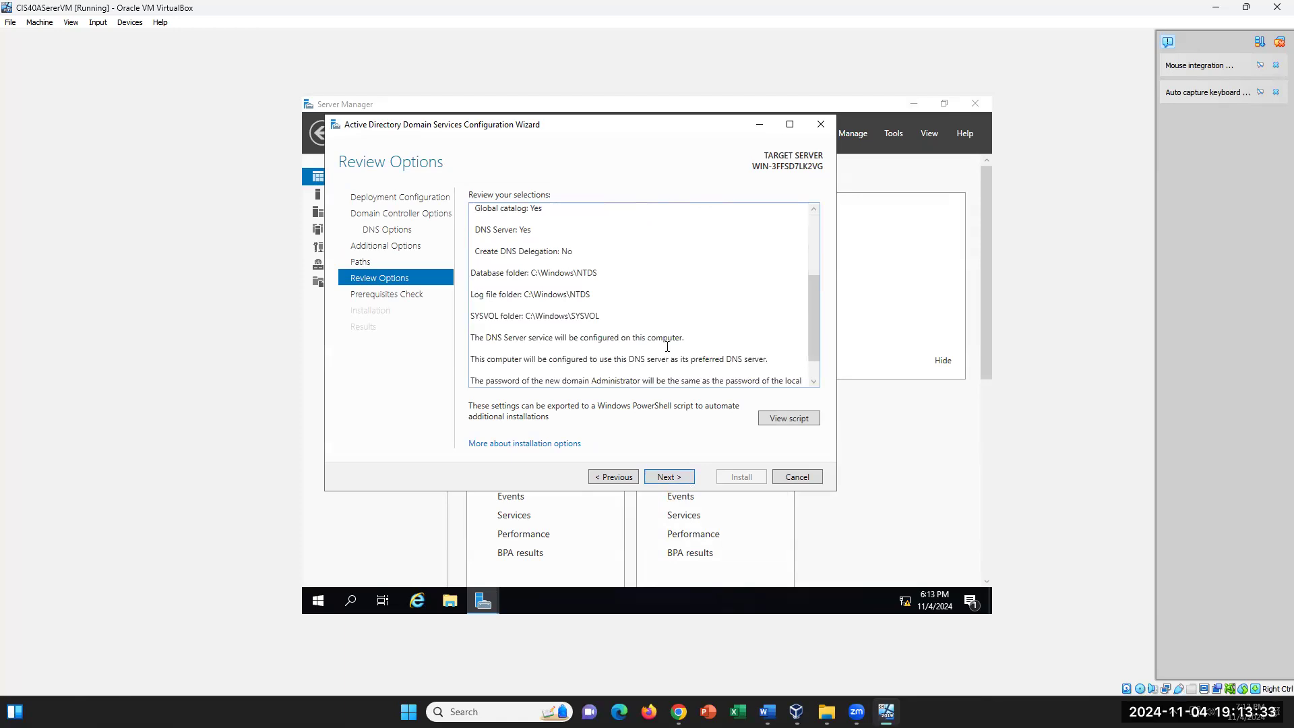
pyautogui.click(667, 478)
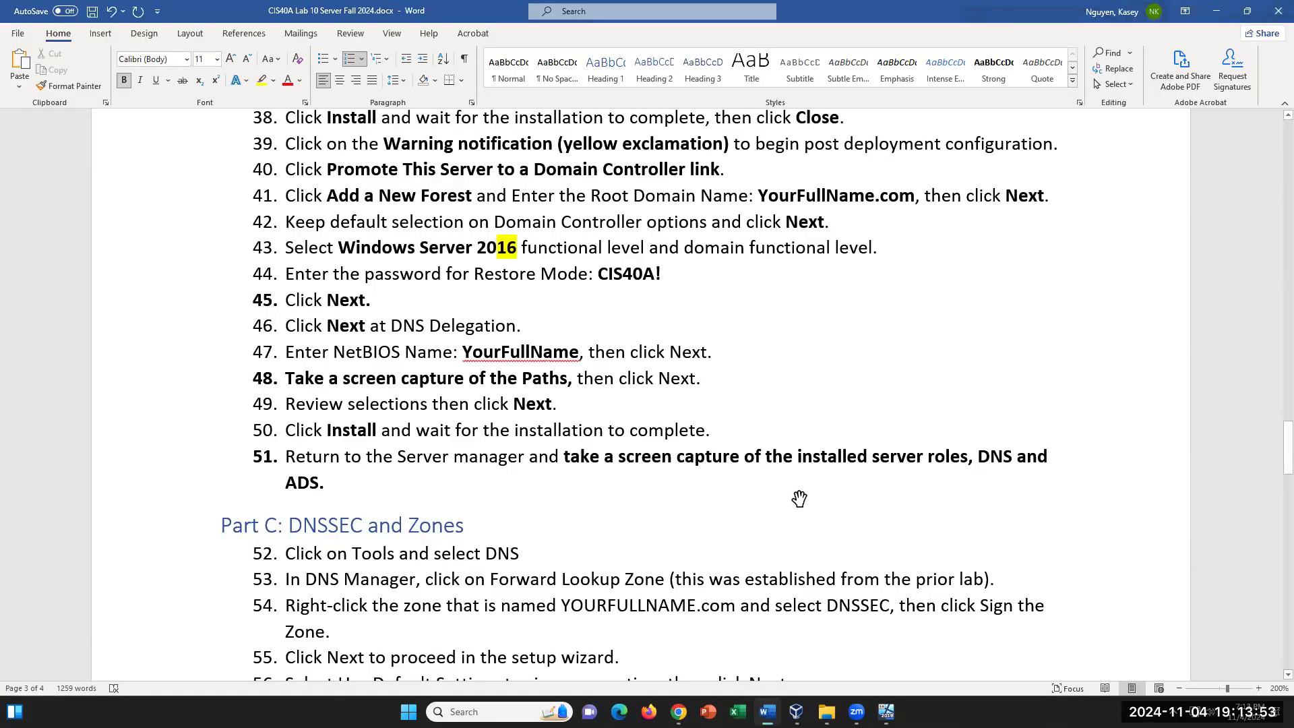
# Preview Part C in the Word lab document, and in VirtualBox review the prerequisites check results and start the installation
pyautogui.scroll(-5, 800, 499)
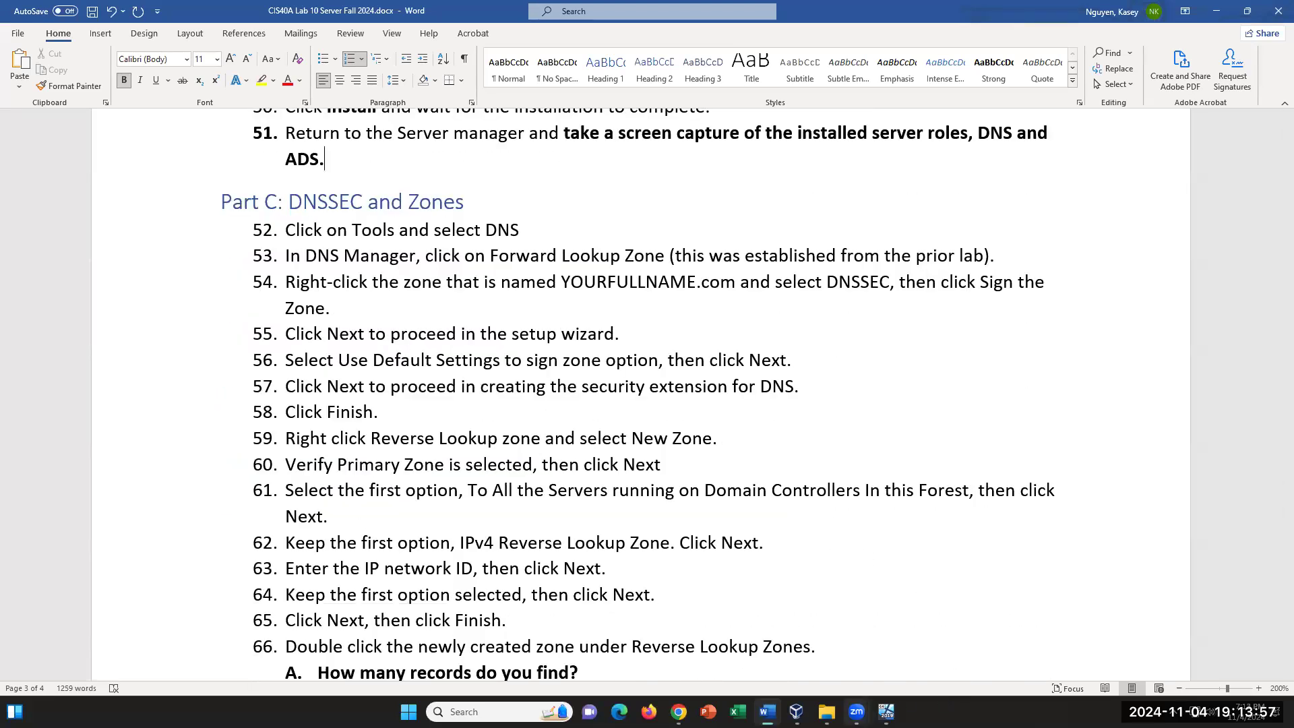
pyautogui.click(886, 711)
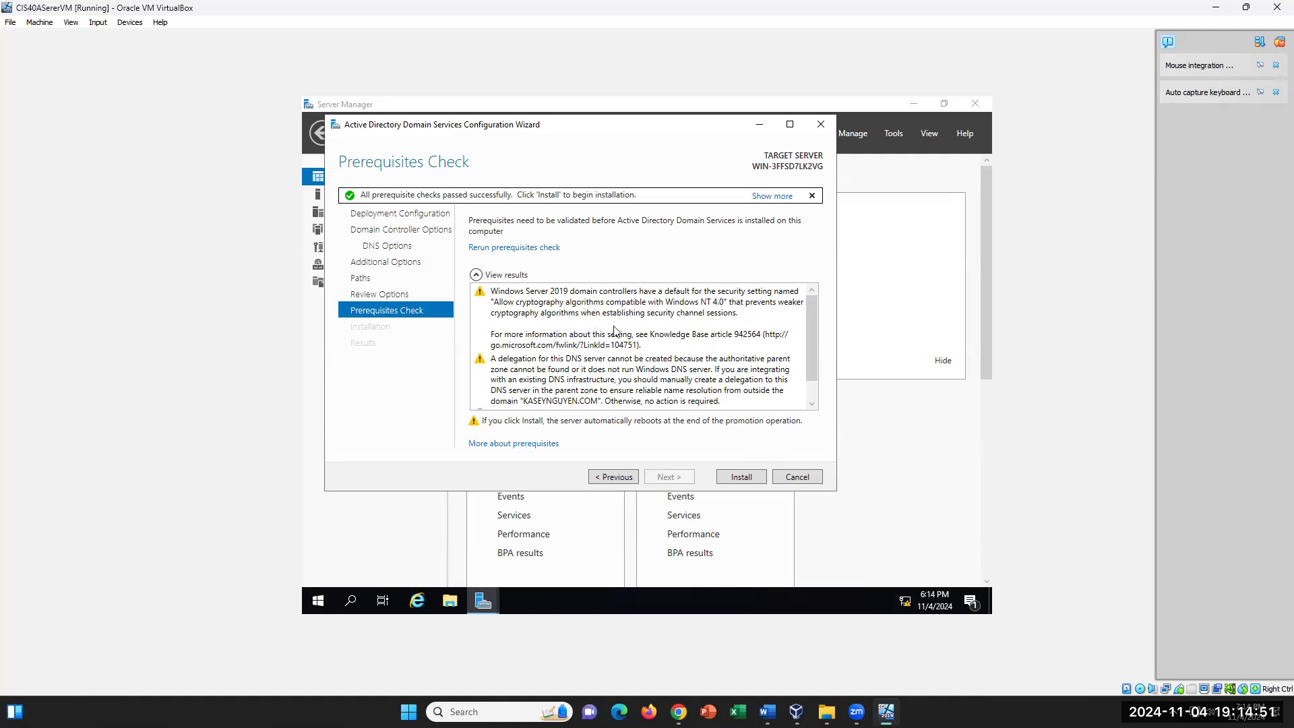
pyautogui.scroll(-1, 615, 330)
pyautogui.scroll(1, 615, 331)
pyautogui.click(683, 404)
pyautogui.scroll(-1, 669, 374)
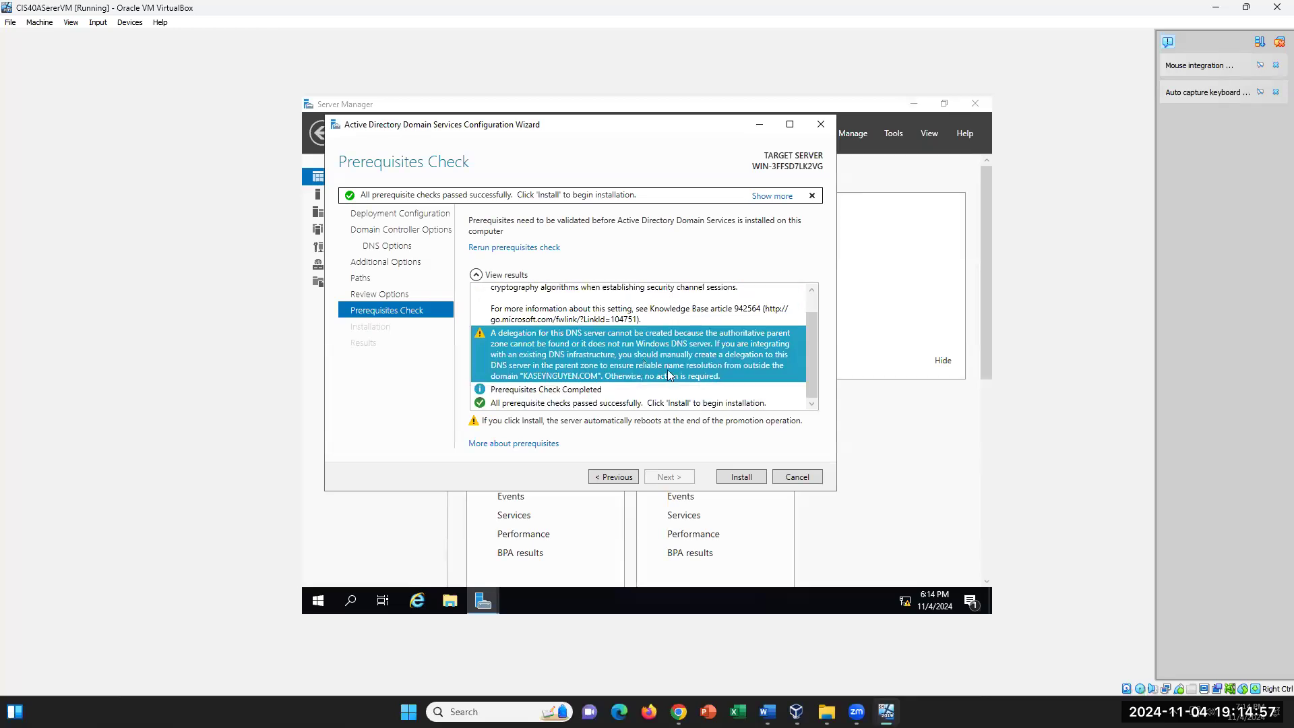
pyautogui.click(742, 479)
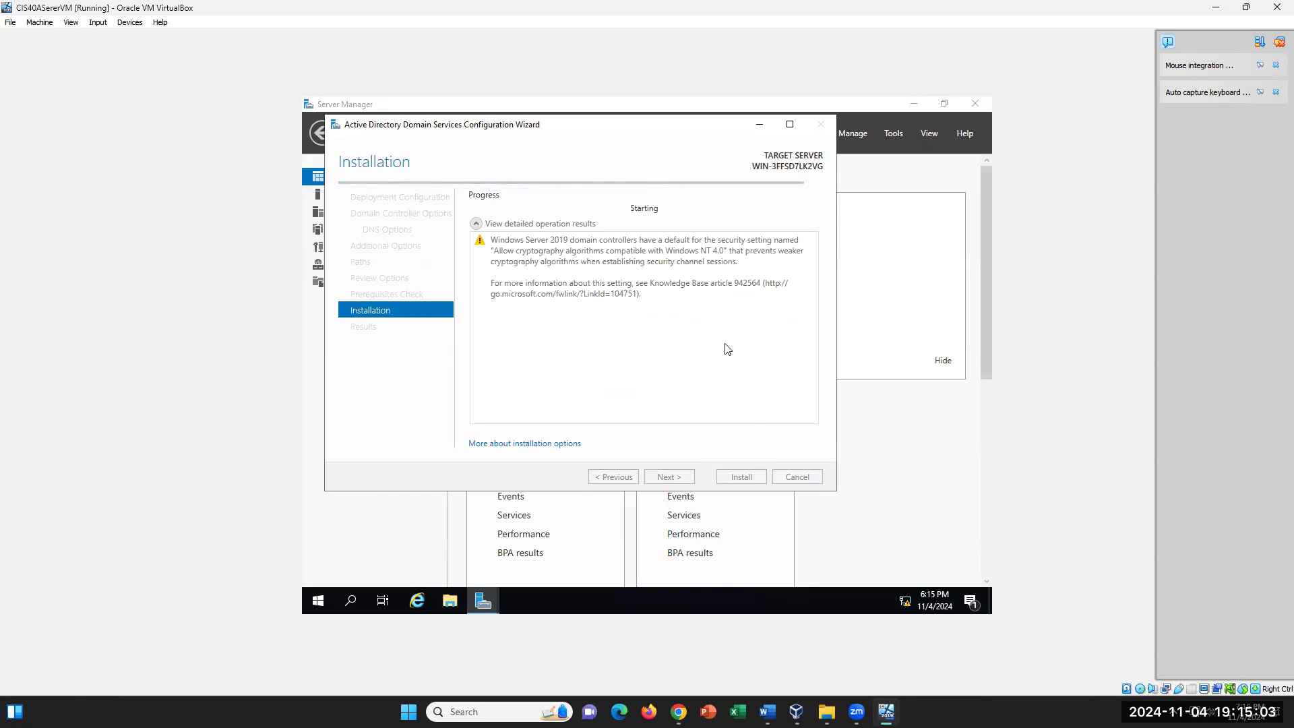
pyautogui.hotkey('alt', 'Tab')
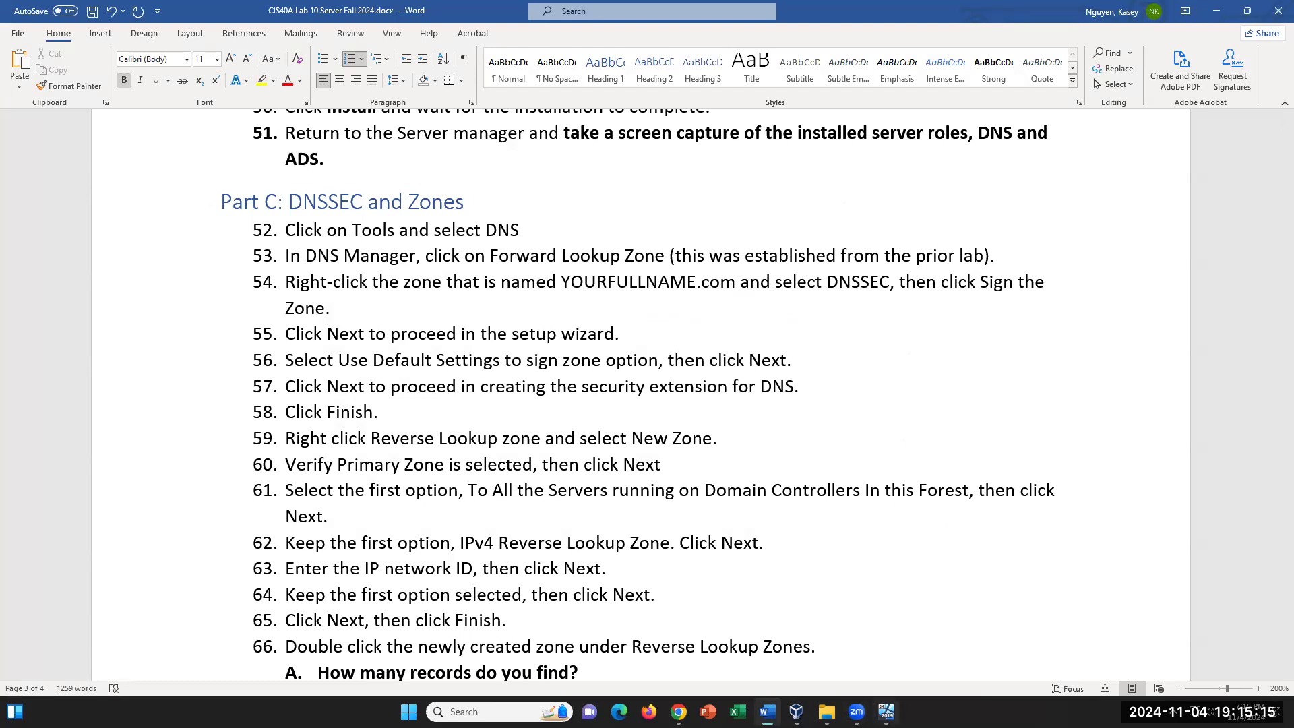
pyautogui.click(886, 712)
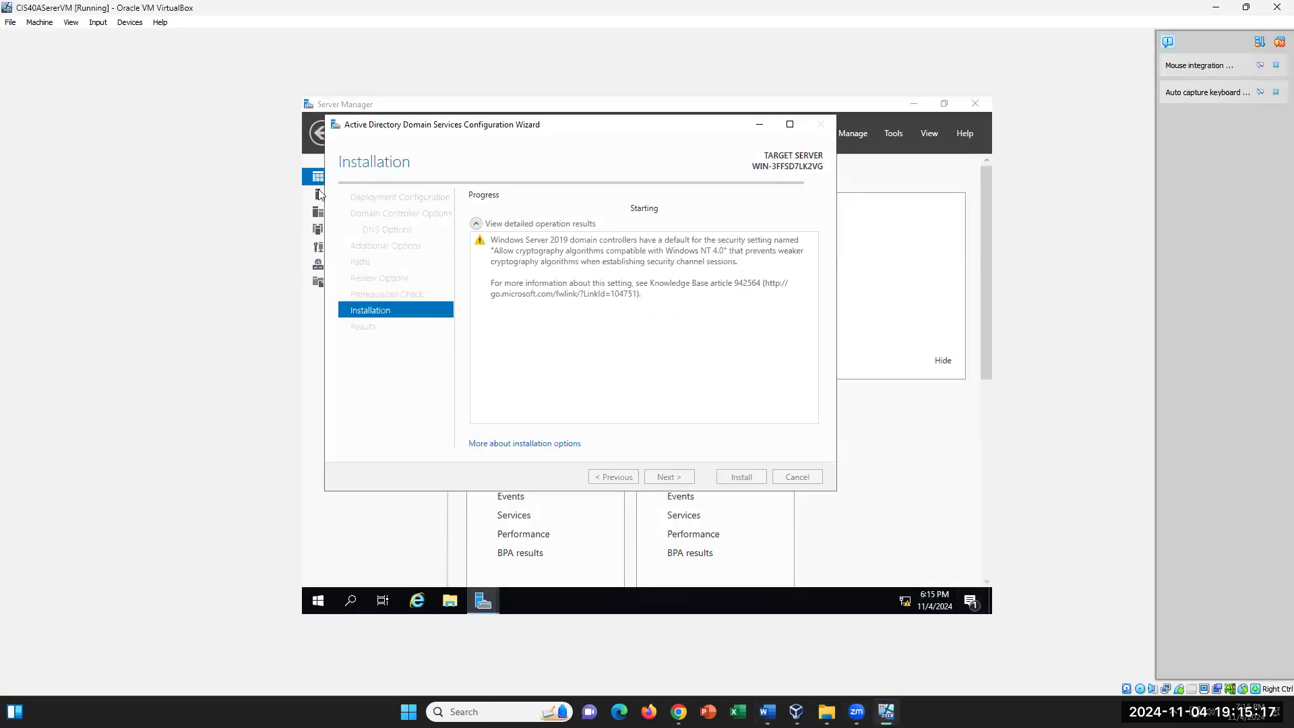
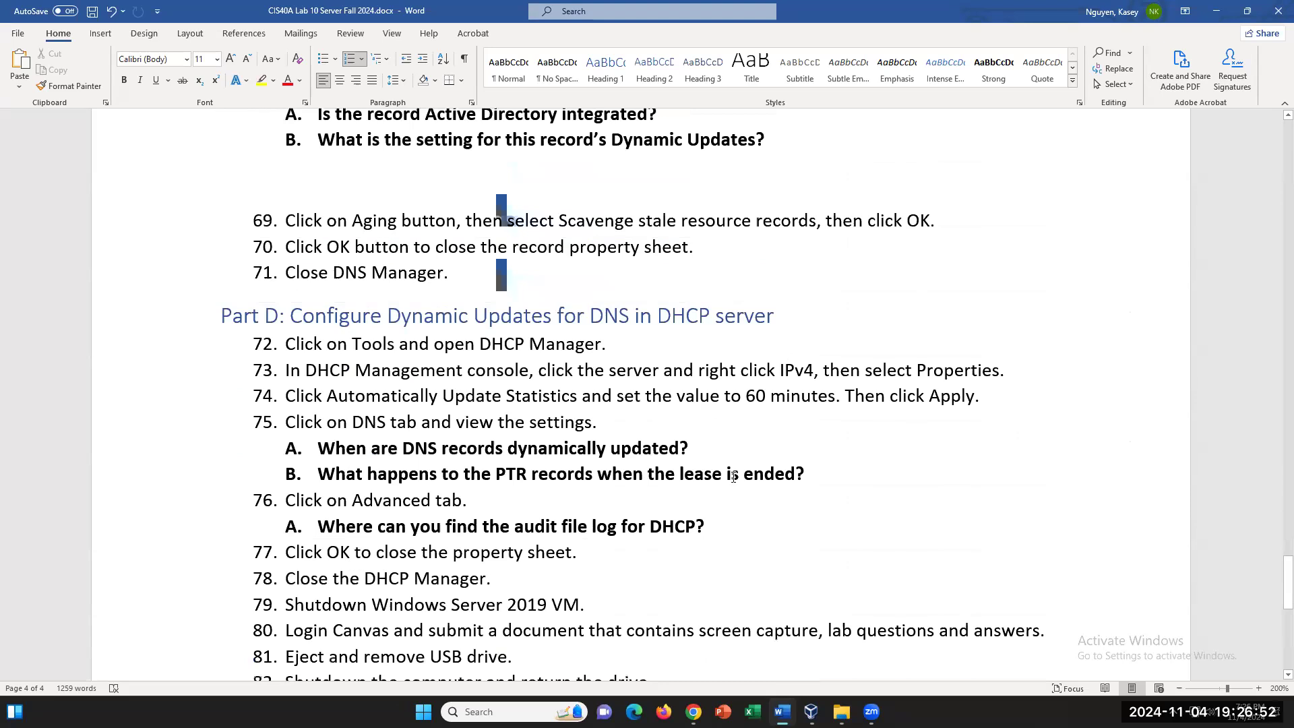
# Read Part D in the Word lab document, covering the 60-minute statistics update and the DNS dynamic update questions for the DHCP server
pyautogui.scroll(1, 600, 377)
pyautogui.moveTo(590, 381); pyautogui.dragTo(714, 382)
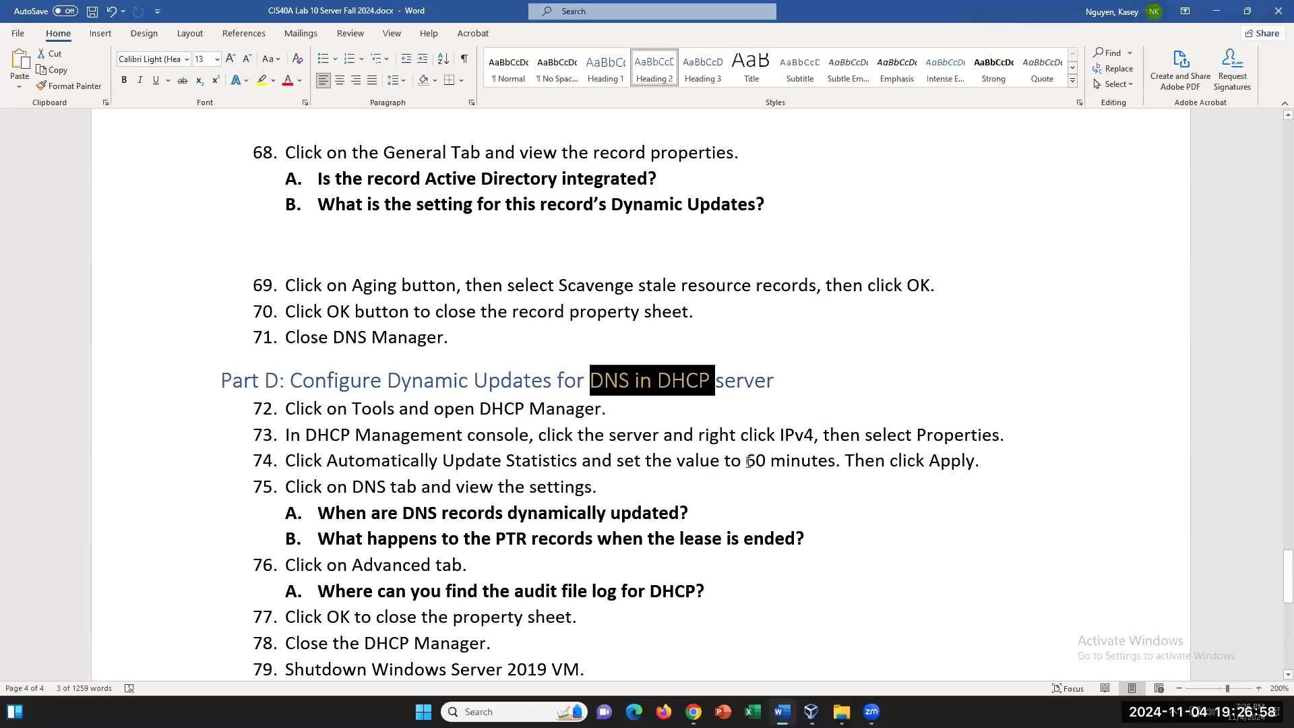
pyautogui.moveTo(791, 379); pyautogui.dragTo(658, 382)
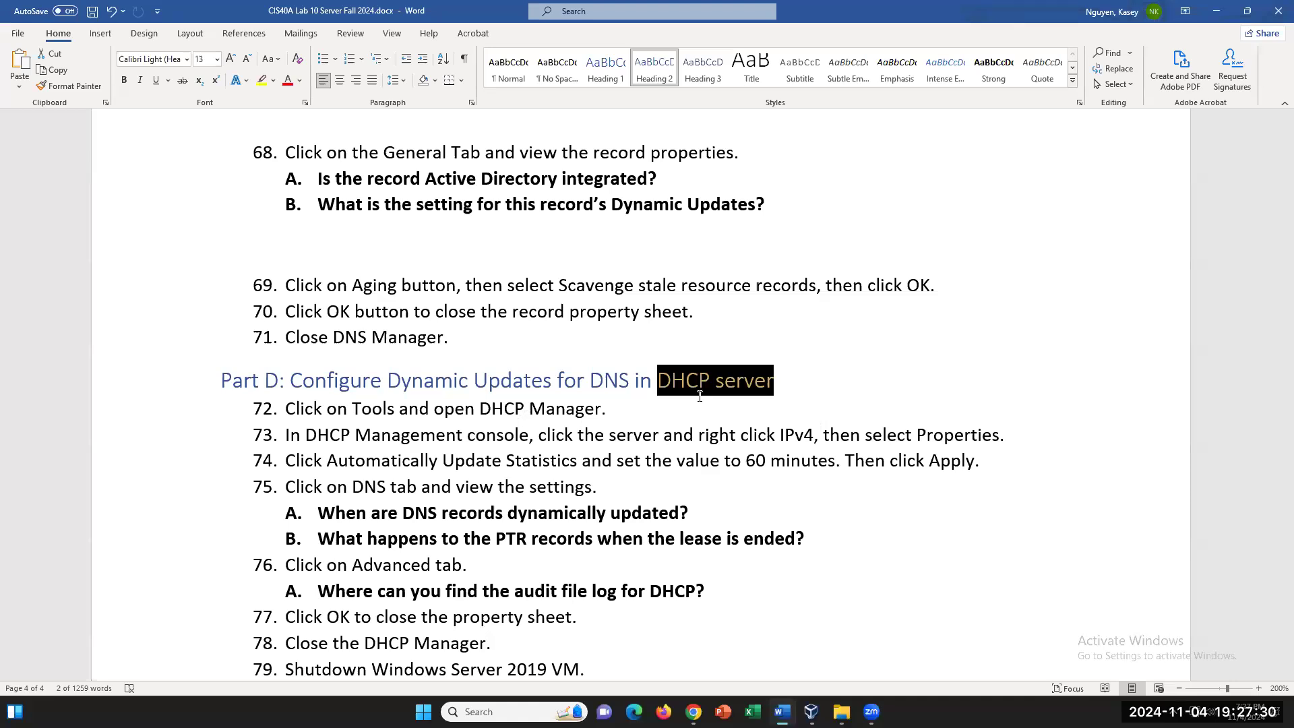
pyautogui.moveTo(725, 463); pyautogui.dragTo(832, 464)
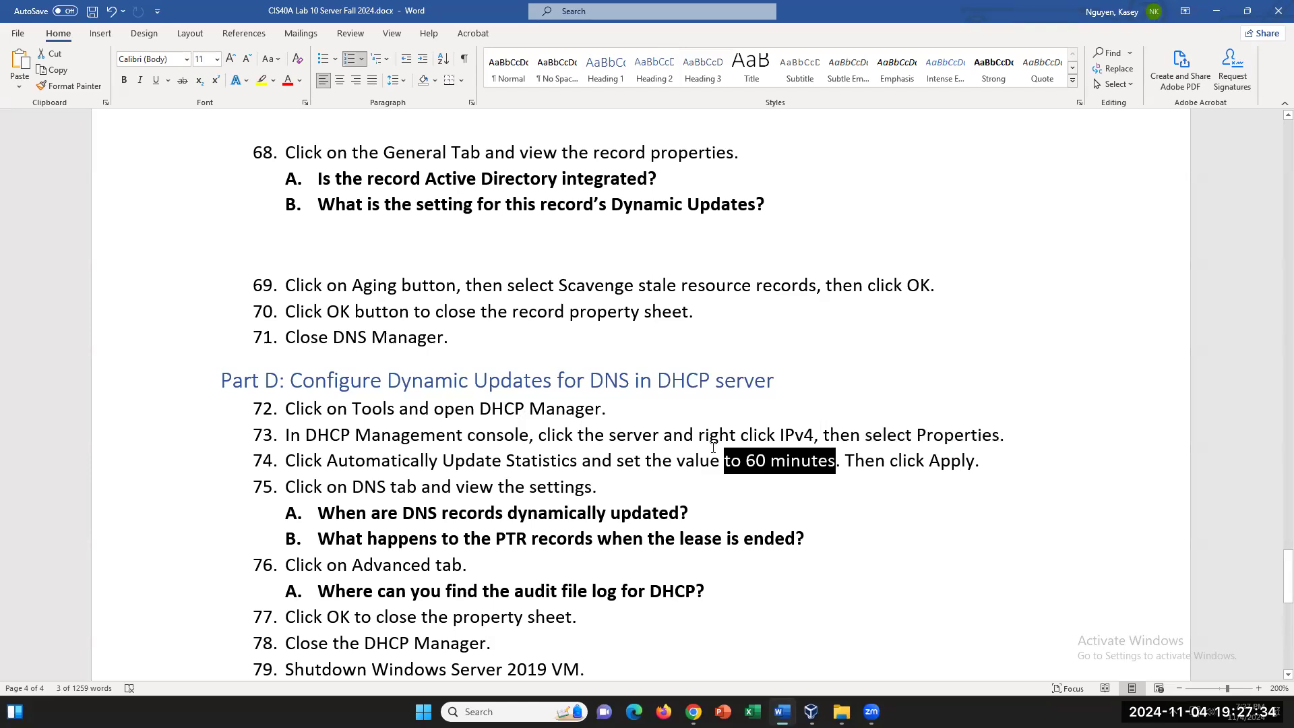
pyautogui.scroll(-1, 809, 532)
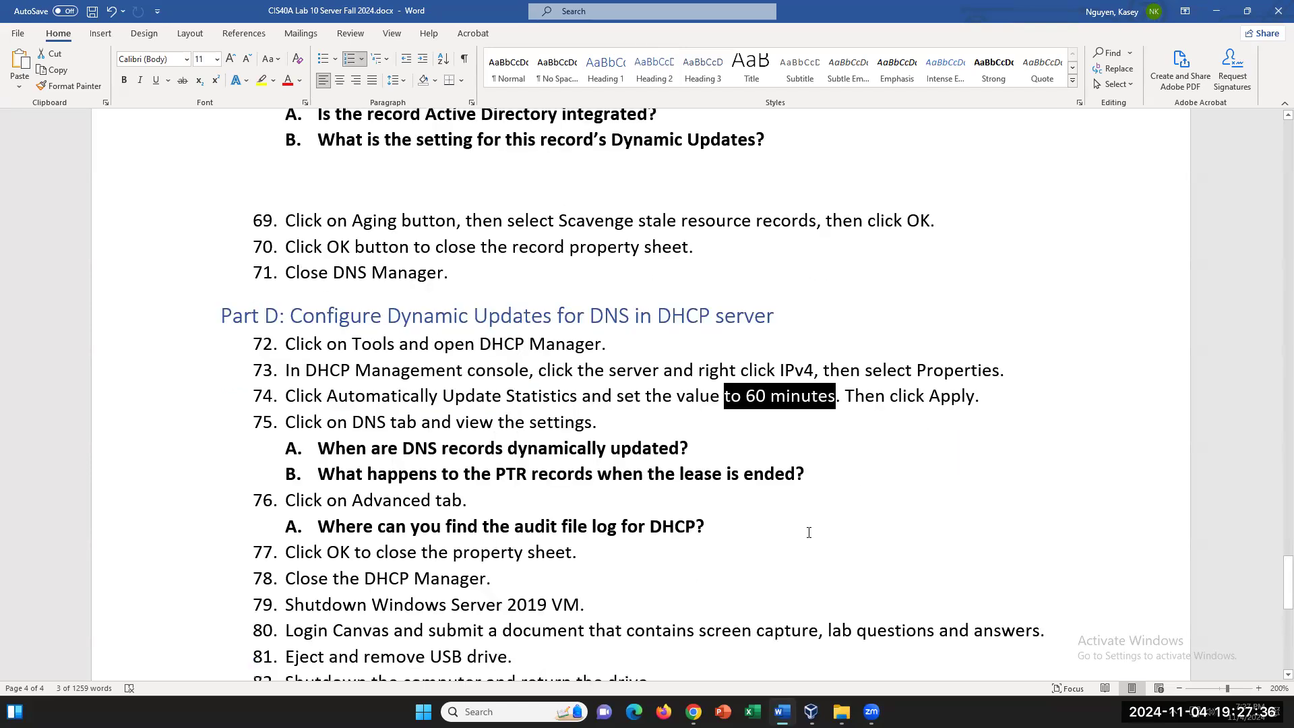
pyautogui.moveTo(681, 452); pyautogui.dragTo(444, 450)
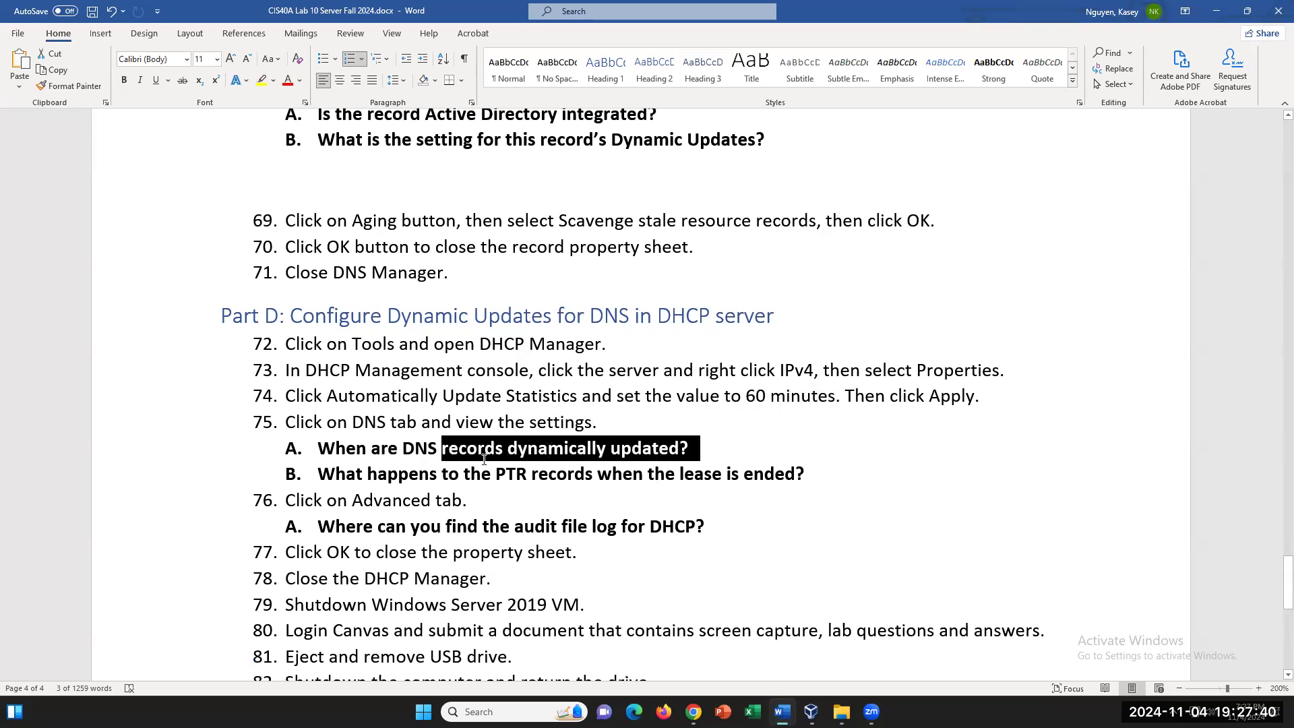
# Read the rest of Part D in the Word lab document, covering the PTR record and DHCP audit log questions
pyautogui.click(655, 507)
pyautogui.scroll(-1, 662, 503)
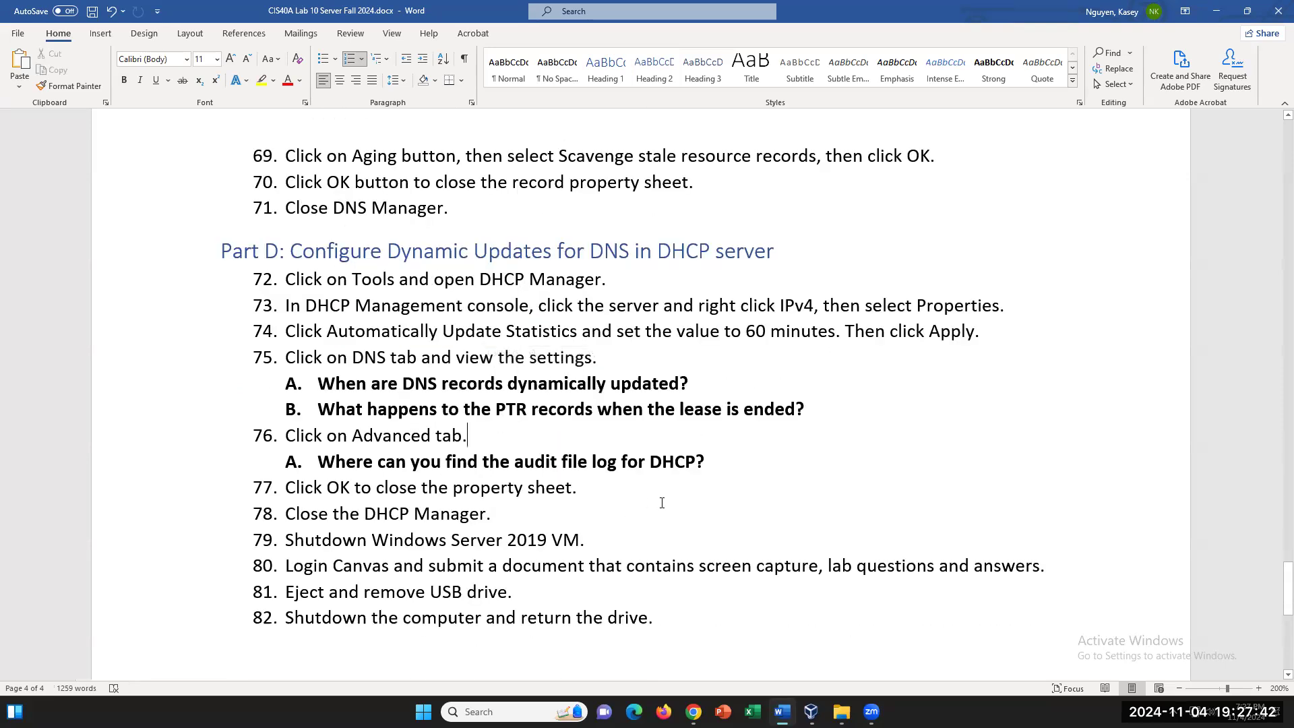
pyautogui.scroll(1, 662, 502)
pyautogui.moveTo(822, 479); pyautogui.dragTo(498, 474)
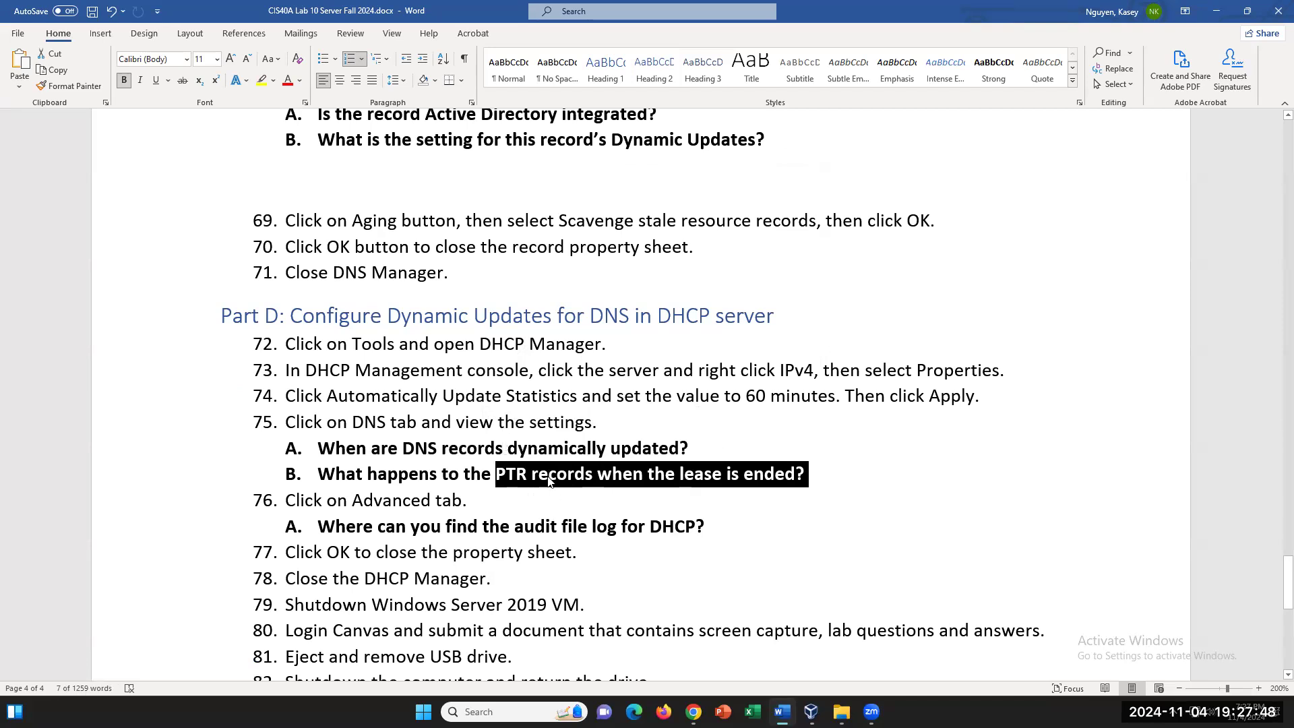
pyautogui.scroll(-2, 584, 501)
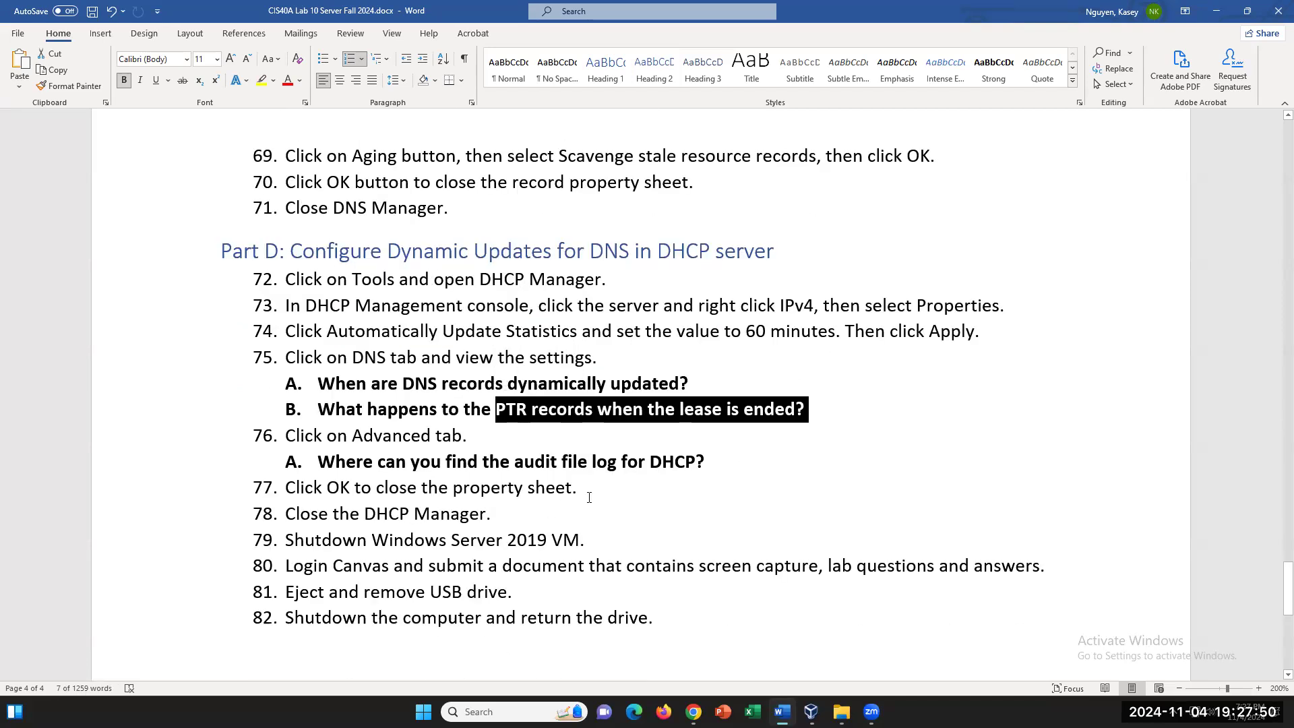
pyautogui.click(728, 397)
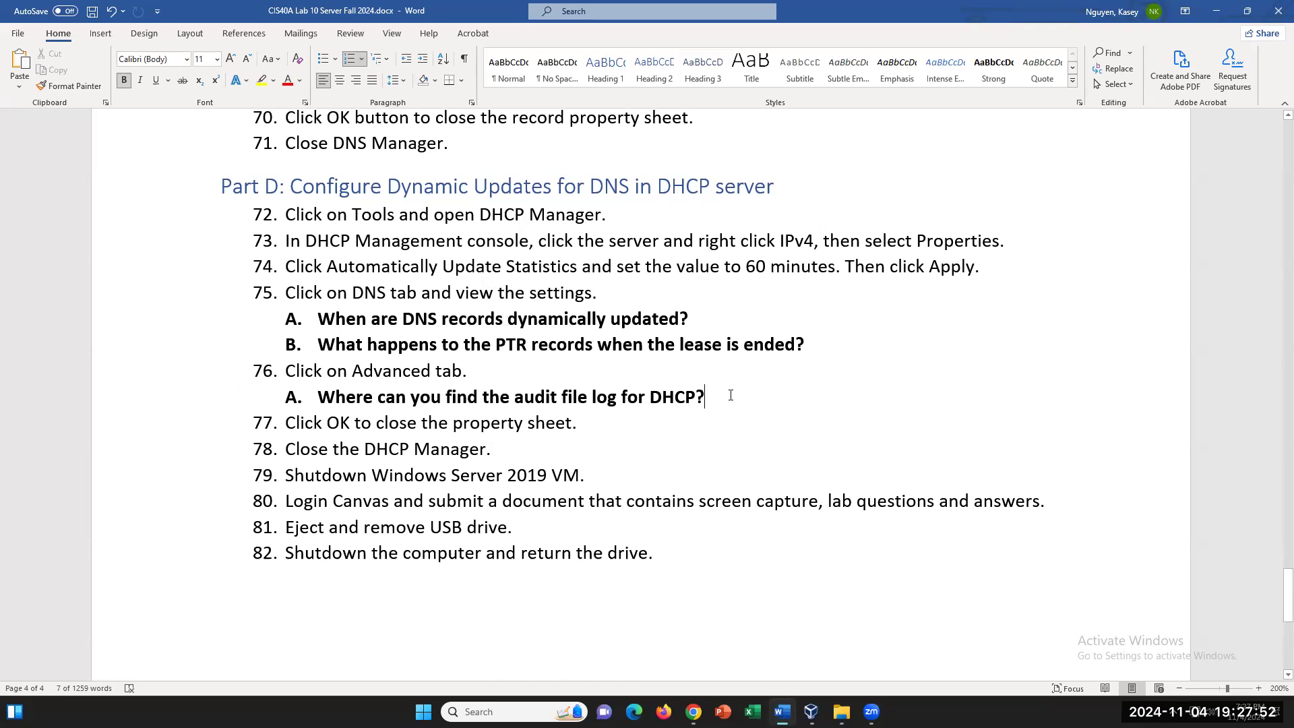
pyautogui.moveTo(728, 398); pyautogui.dragTo(446, 398)
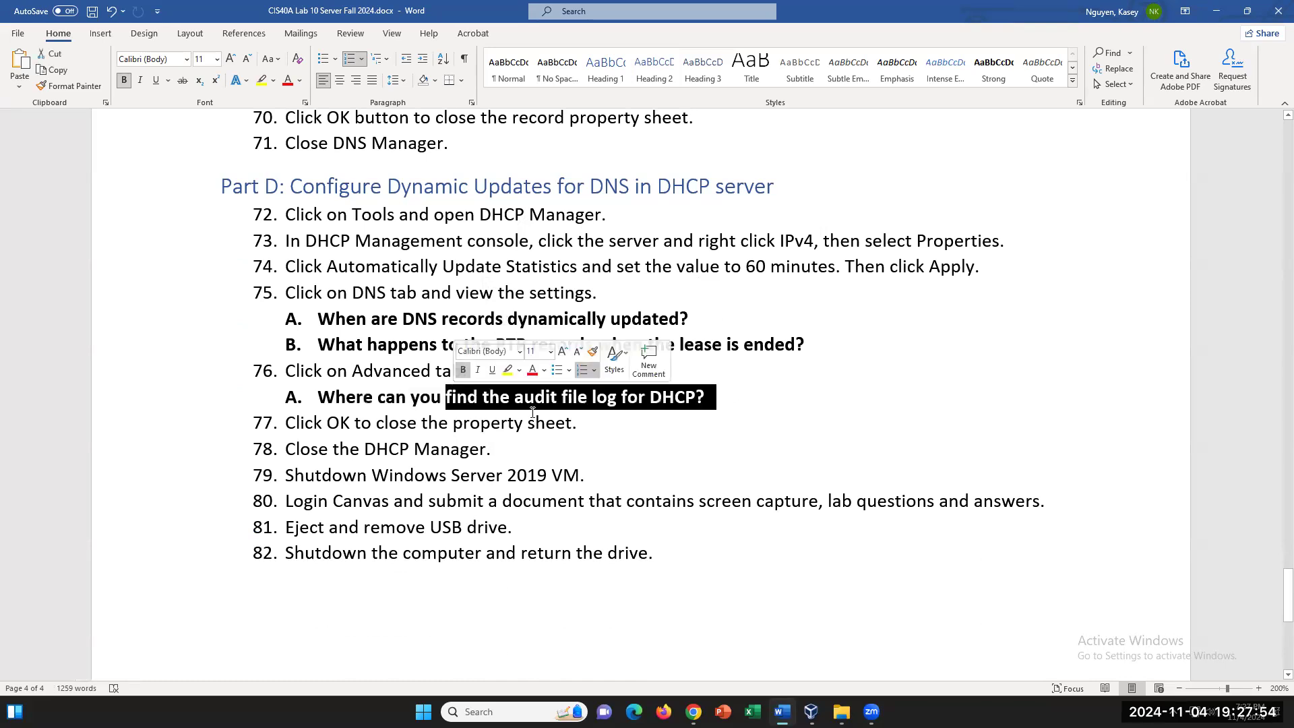
pyautogui.click(732, 408)
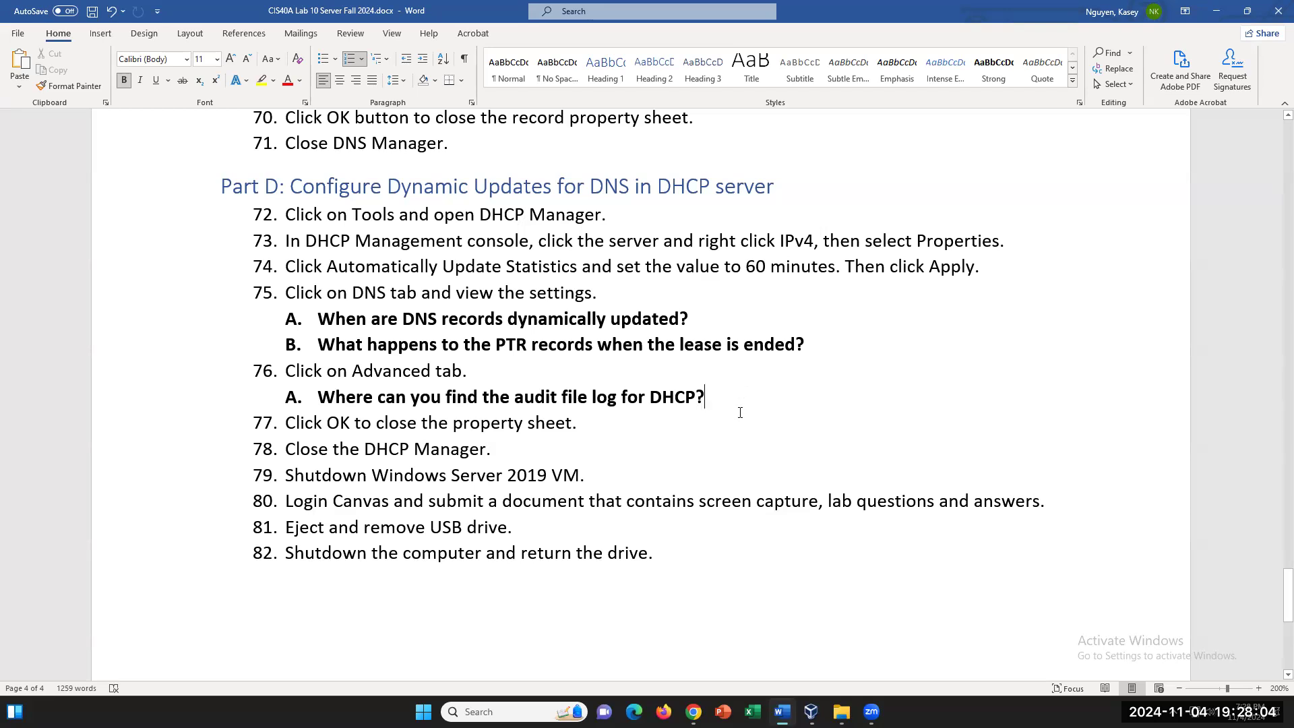
pyautogui.click(732, 589)
# Switch to VirtualBox, start the saved CIS40ASererVM virtual machine, and dismiss the execution warning
pyautogui.click(811, 712)
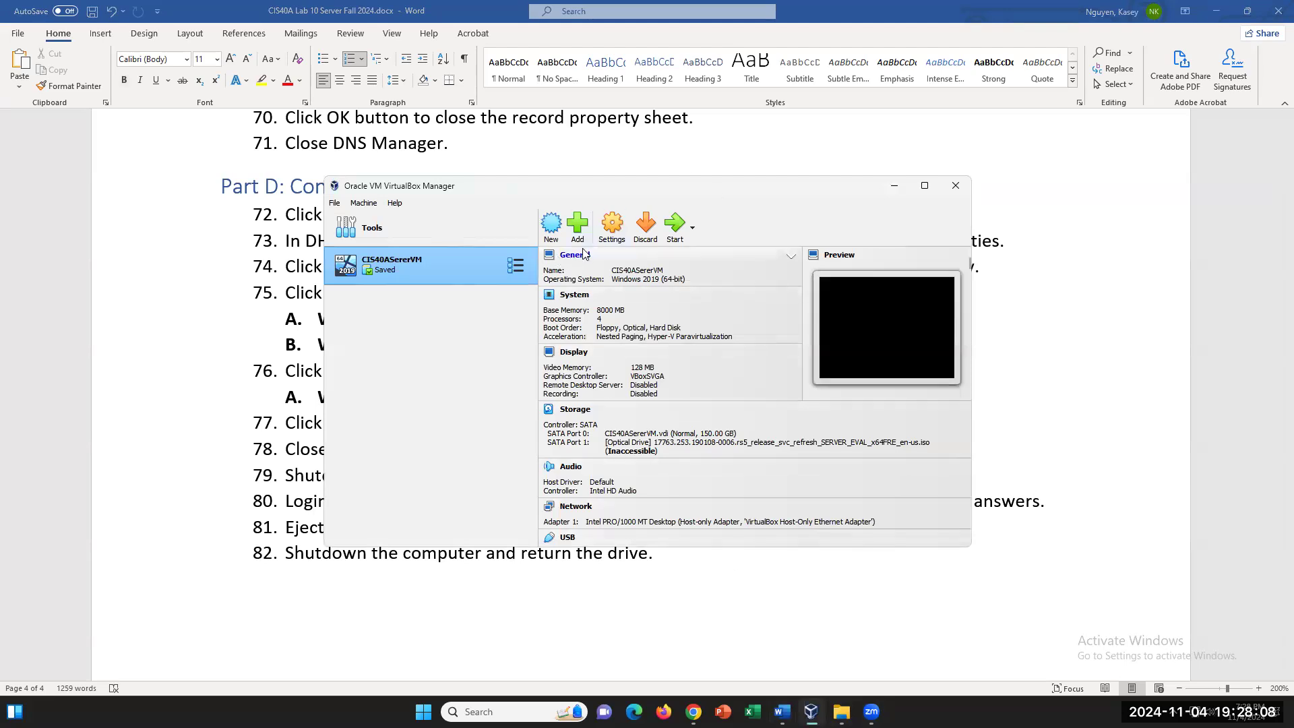
pyautogui.click(675, 225)
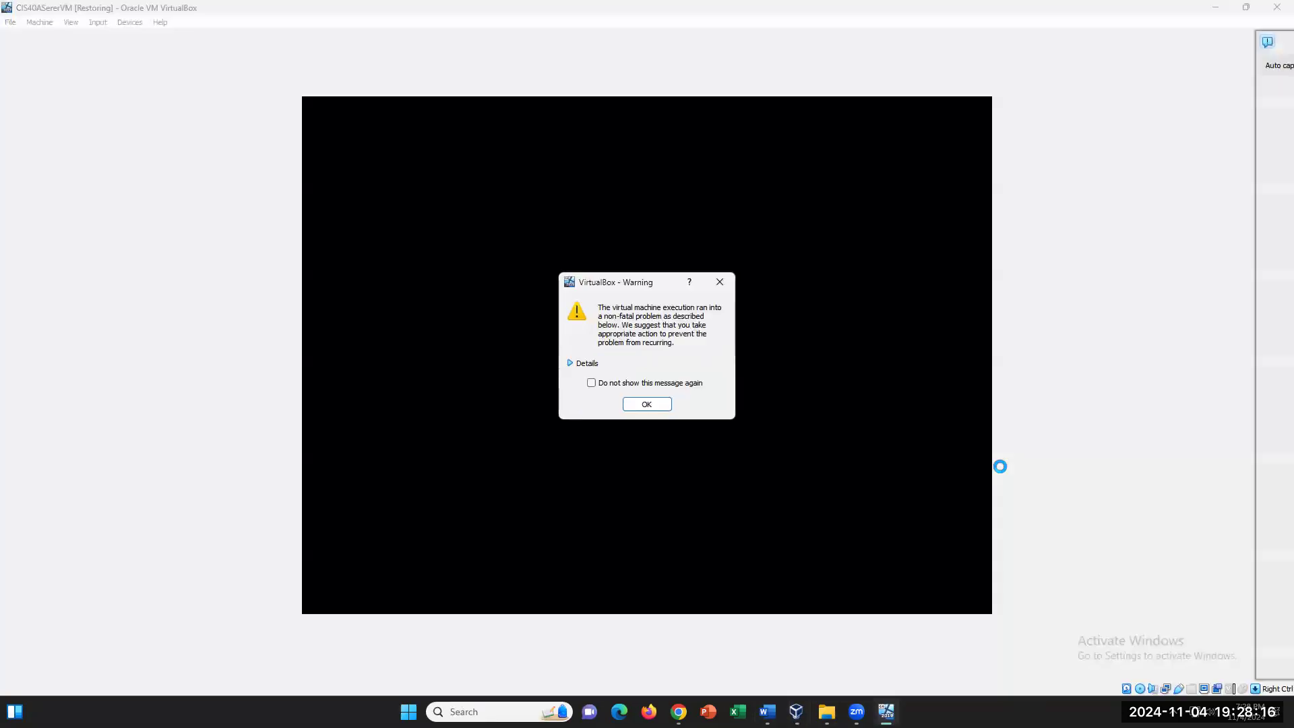
pyautogui.click(720, 282)
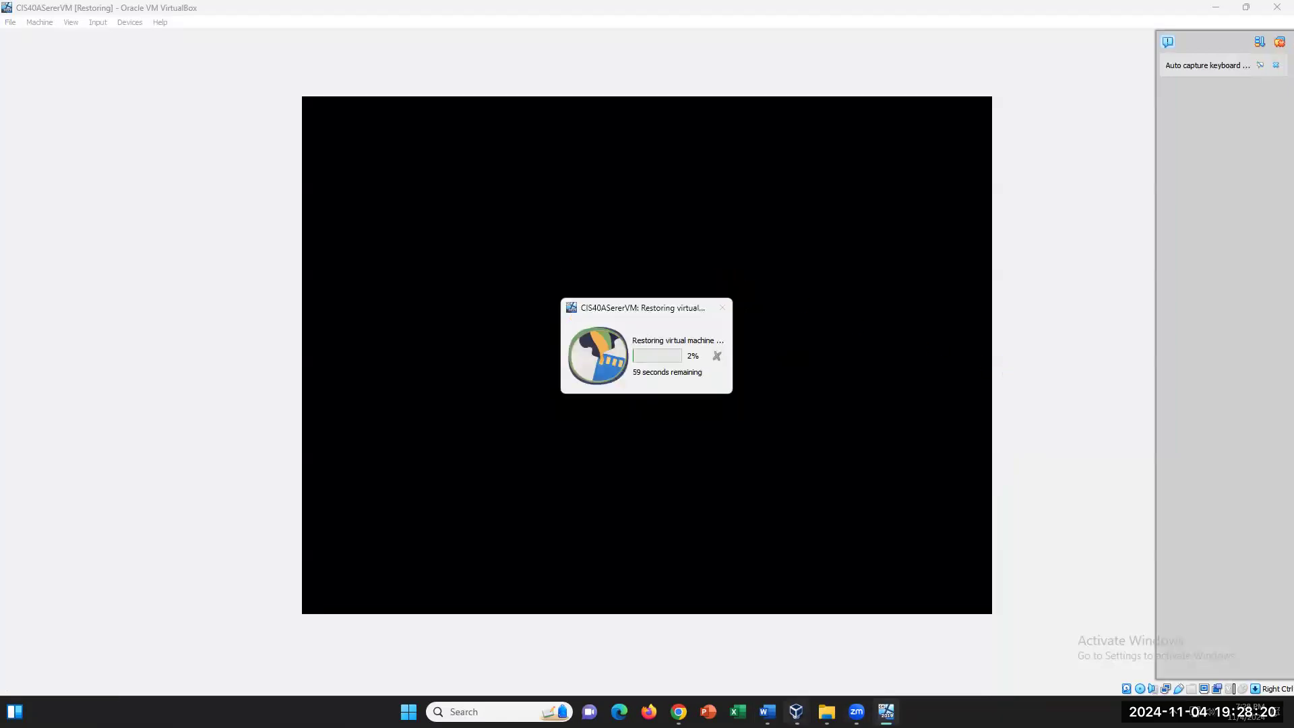
# Go back to Word and review Part C, from the record questions up to the zone signing instructions
pyautogui.click(767, 712)
pyautogui.scroll(10, 994, 554)
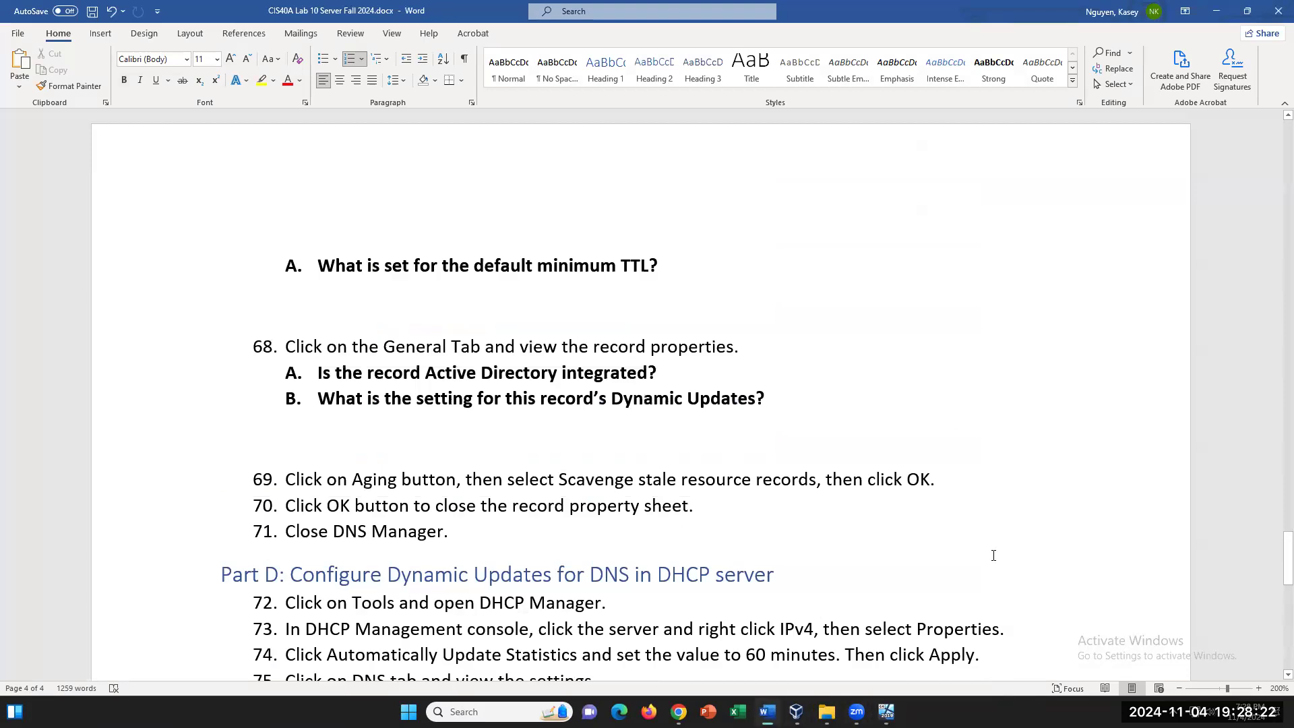
pyautogui.scroll(3, 999, 555)
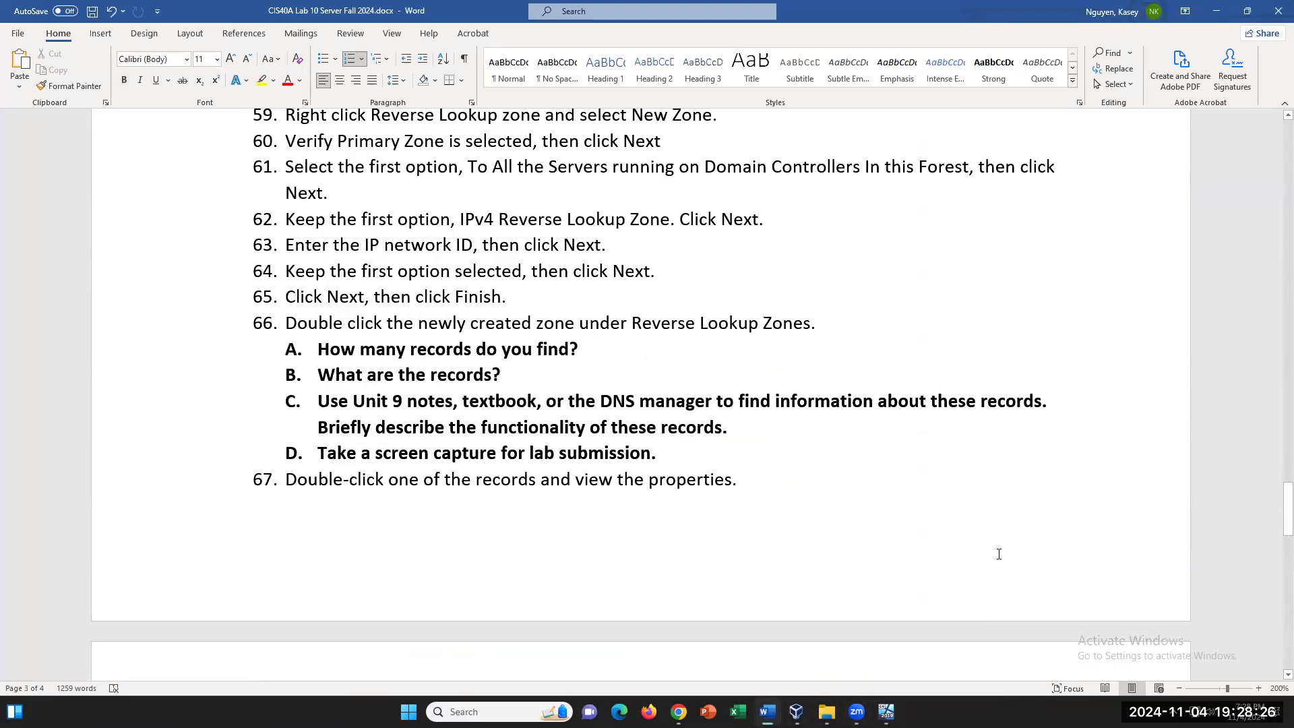
pyautogui.scroll(1, 998, 554)
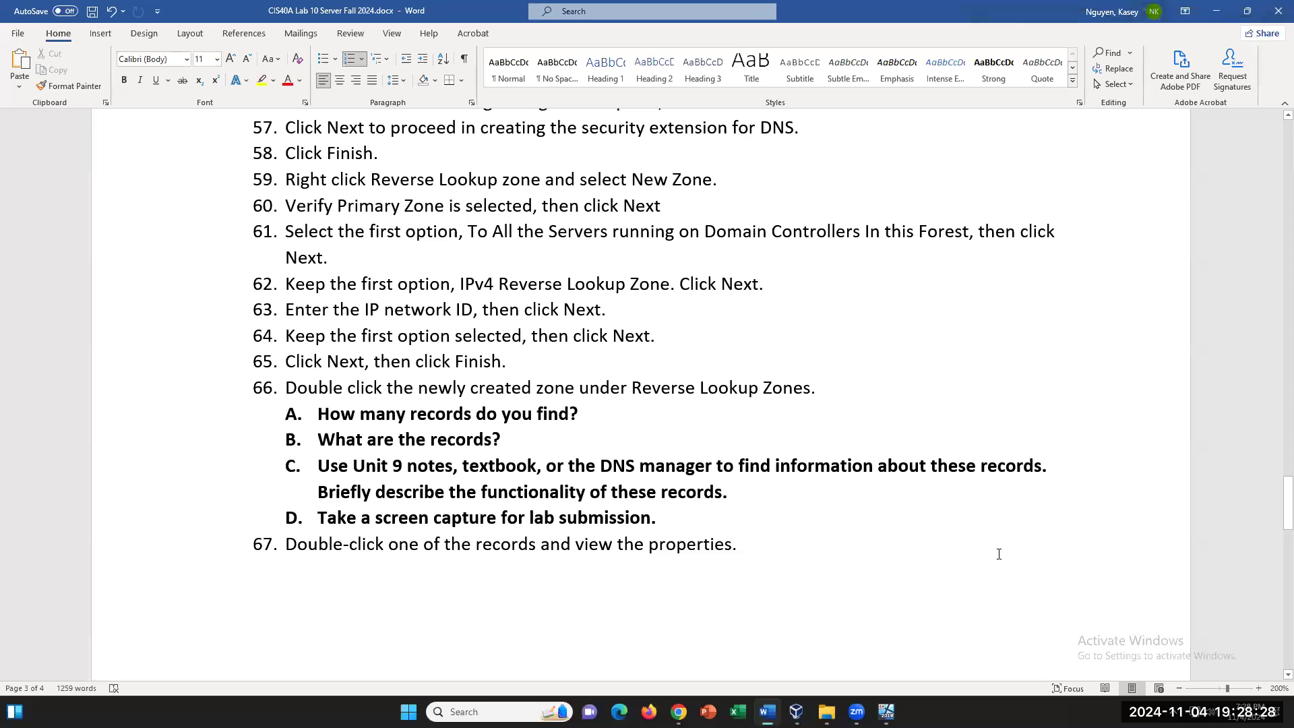
pyautogui.scroll(1, 998, 554)
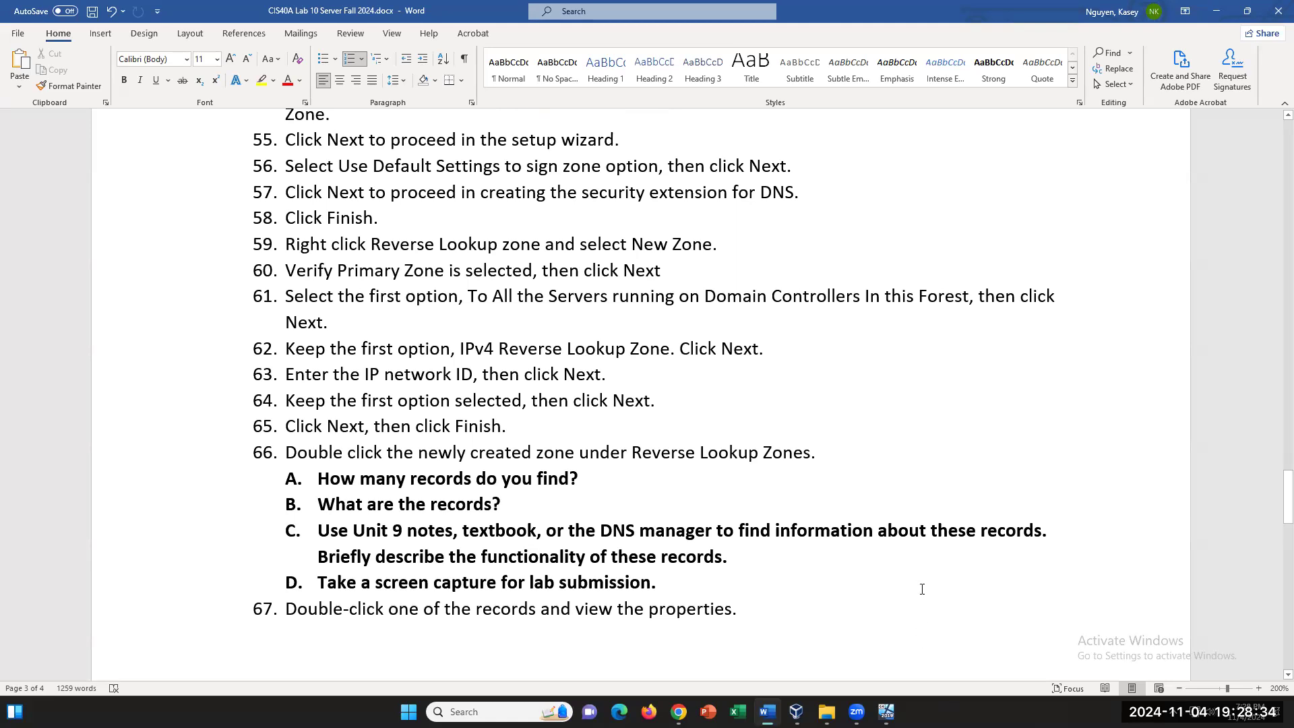
pyautogui.scroll(3, 931, 596)
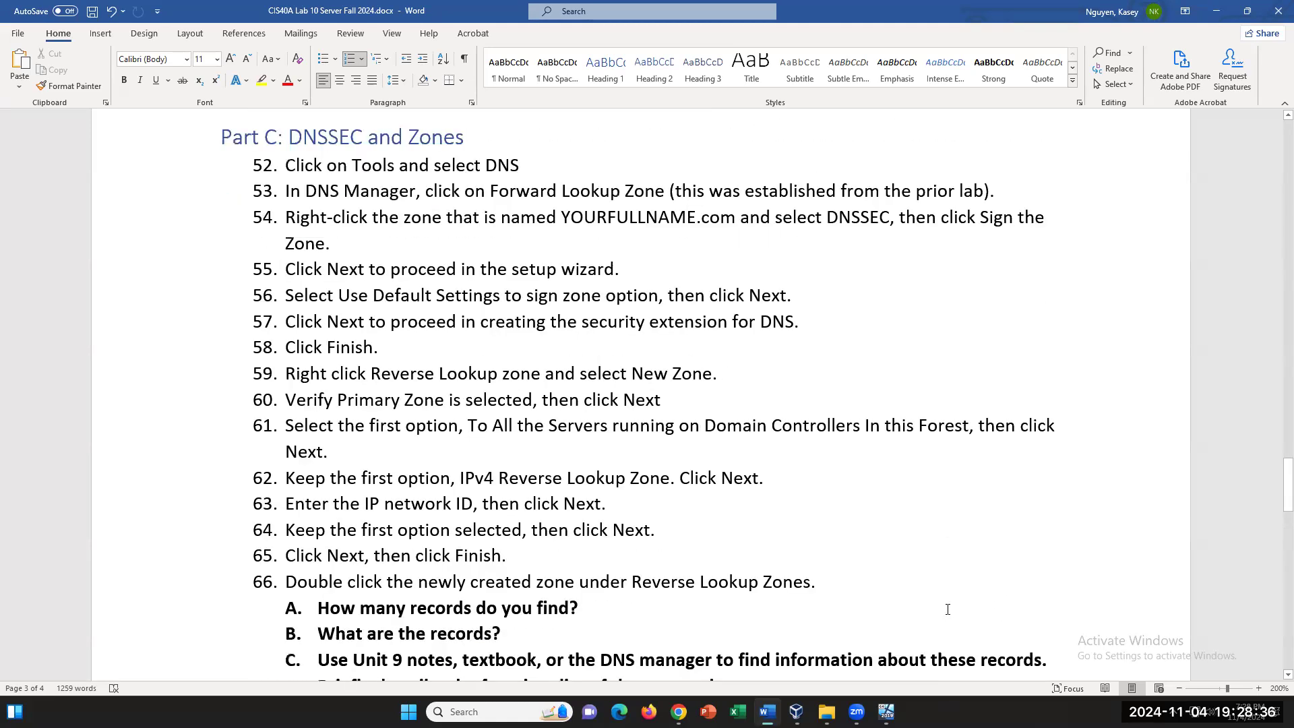
pyautogui.scroll(1, 962, 625)
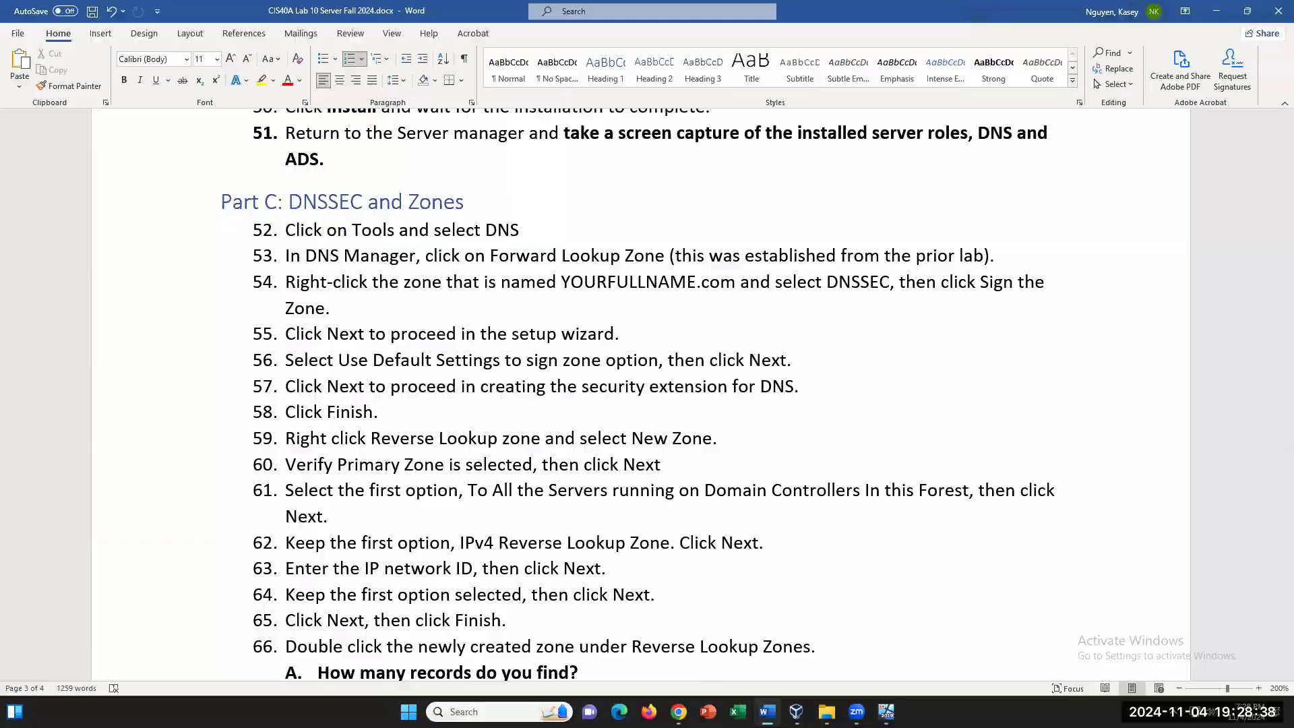
# Return to the VirtualBox machine window and try to bring up its sign-in screen by capturing input and sending the secure attention sequence
pyautogui.click(886, 707)
pyautogui.click(917, 378)
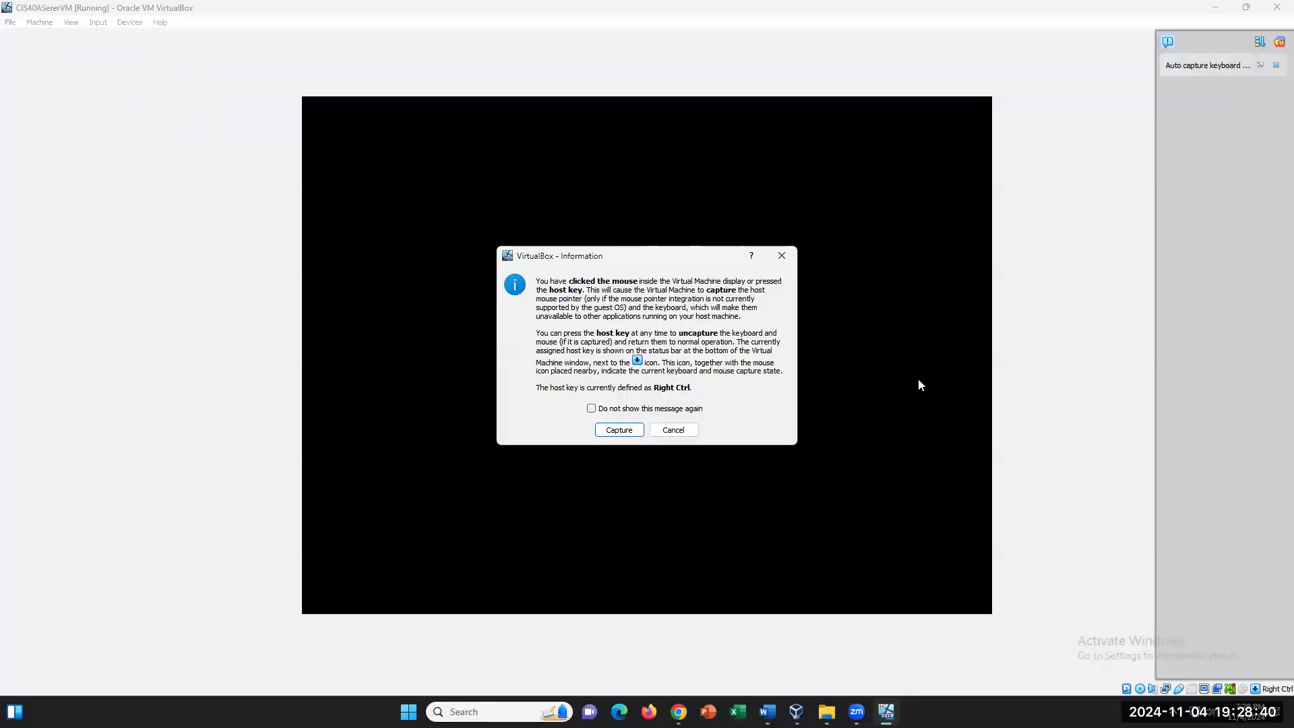
pyautogui.click(624, 433)
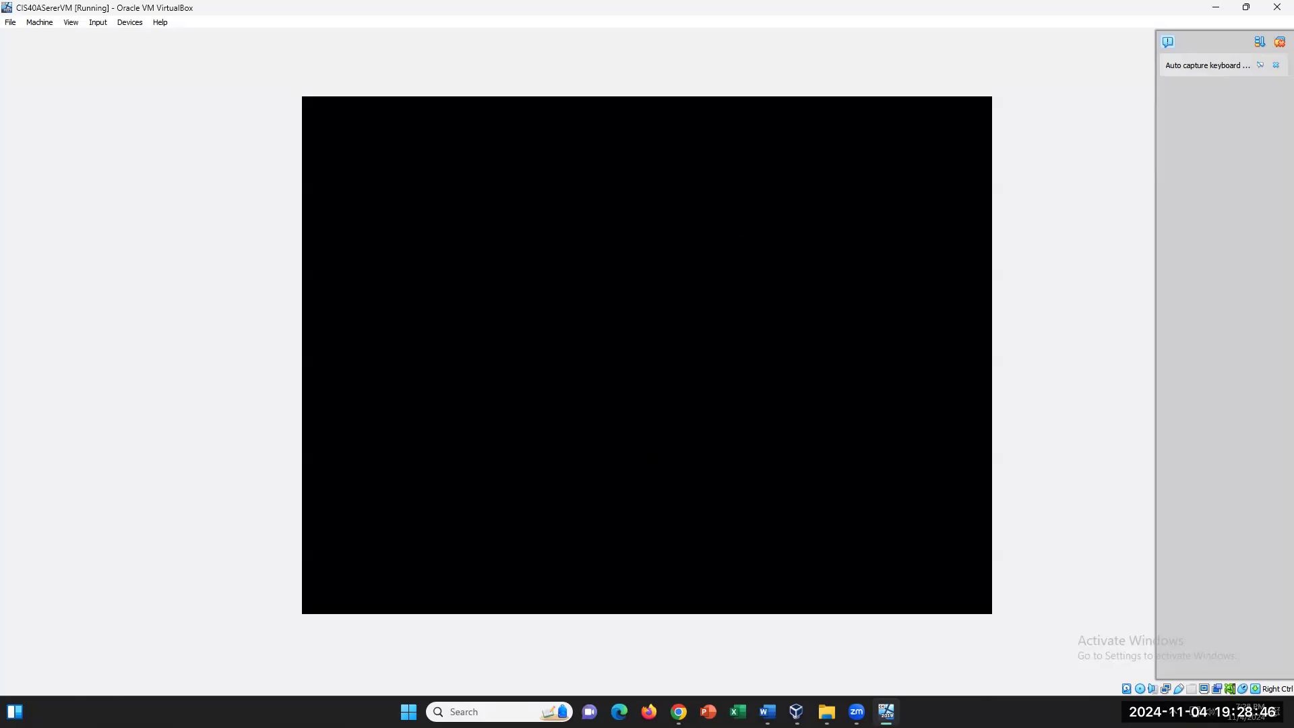
pyautogui.hotkey('ctrl', 'alt', 'Delete')
pyautogui.click(644, 435)
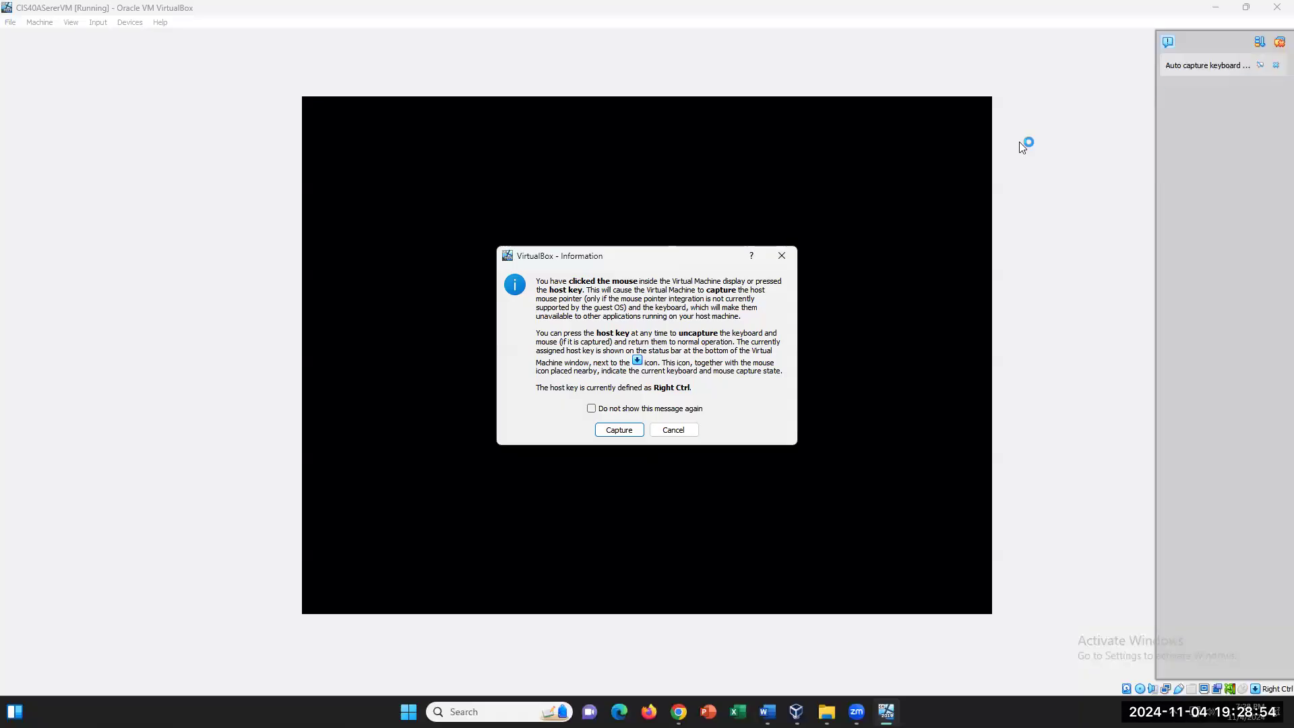
pyautogui.click(674, 430)
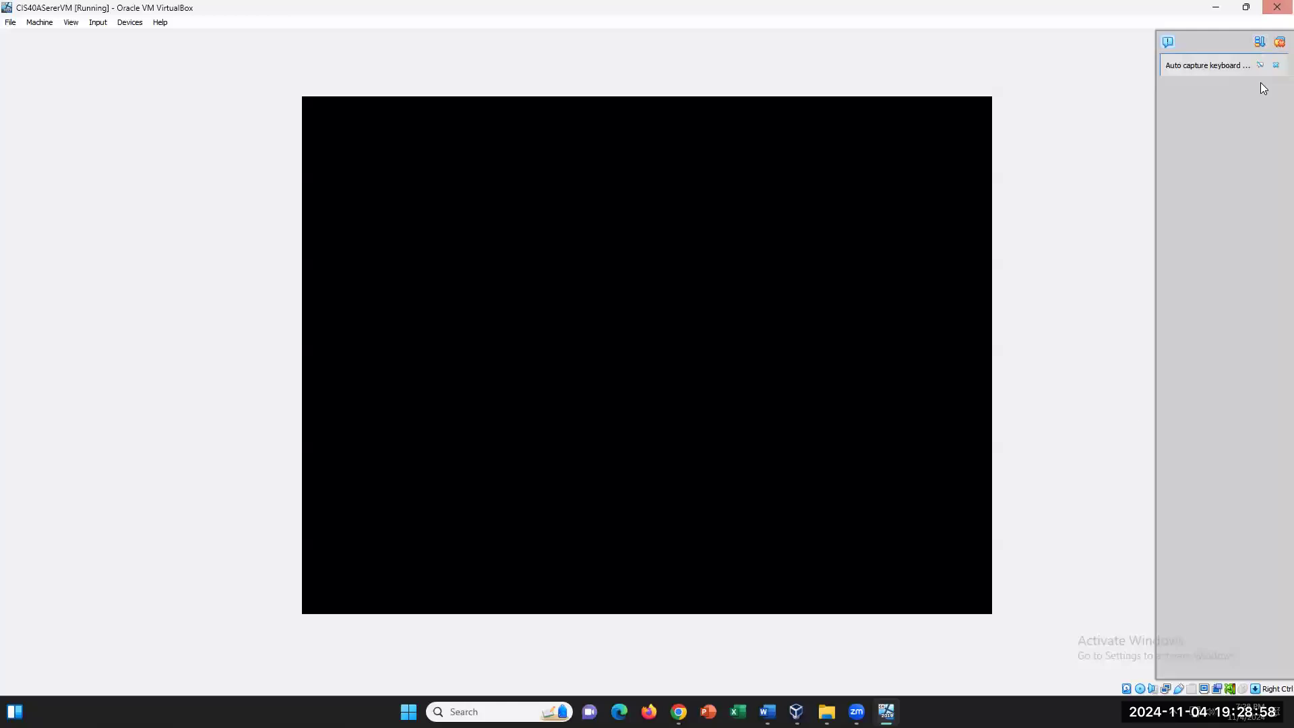
# Check the reverse lookup zone instructions in Part C of the Word lab document
pyautogui.click(767, 712)
pyautogui.scroll(-6, 818, 566)
pyautogui.scroll(2, 818, 566)
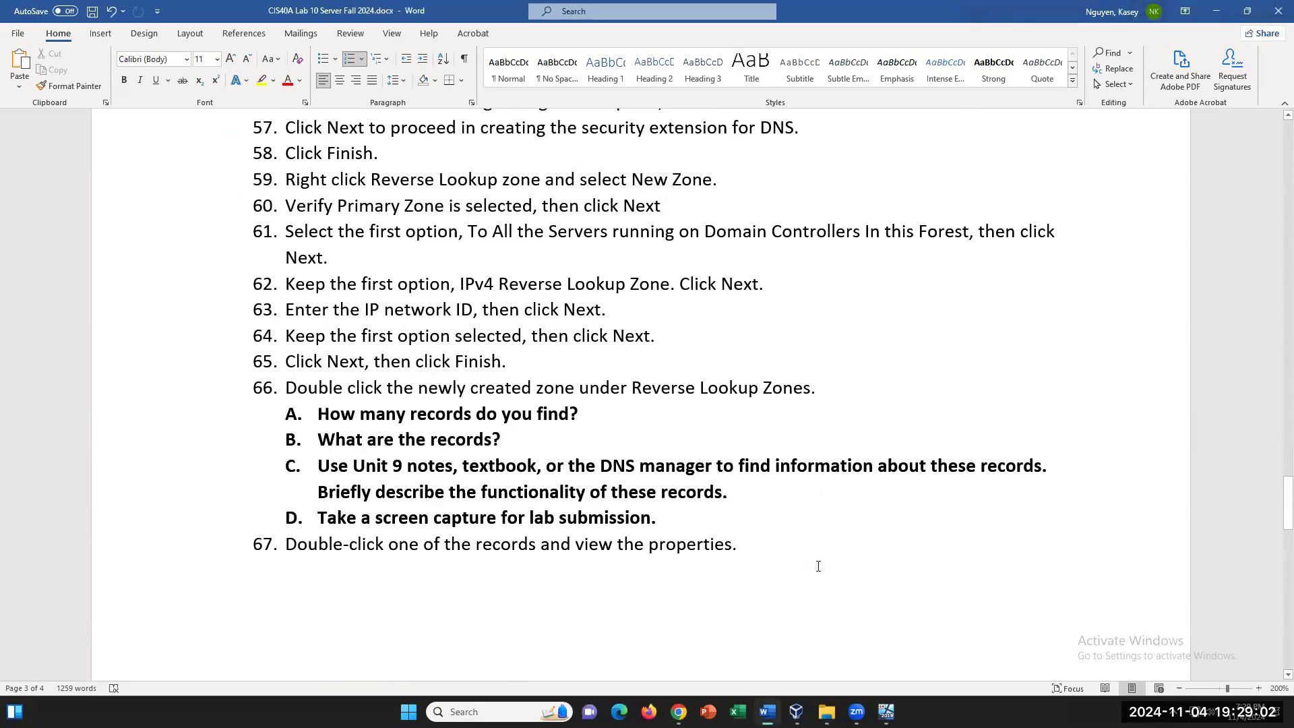
pyautogui.scroll(1, 819, 566)
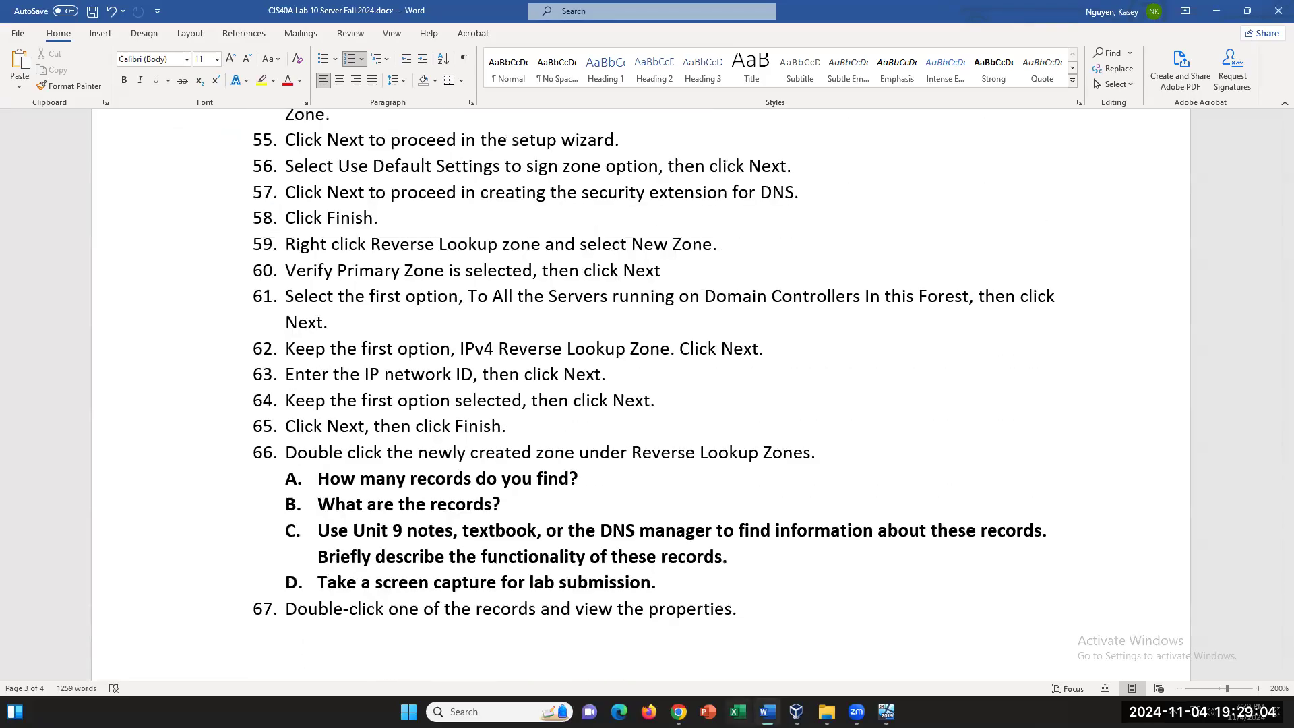
# Close the CIS40ASererVM virtual machine in VirtualBox, boot it again, and dismiss the execution warning
pyautogui.click(886, 712)
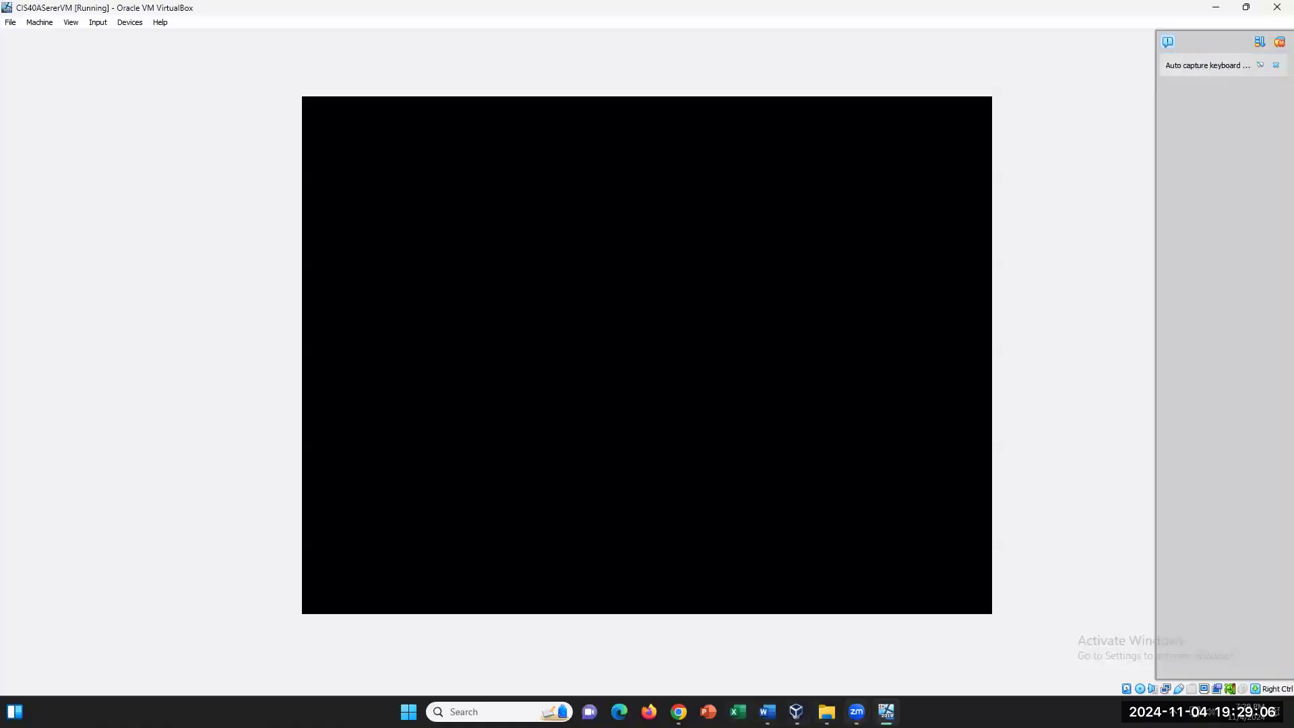
pyautogui.moveTo(857, 712)
pyautogui.click(49, 23)
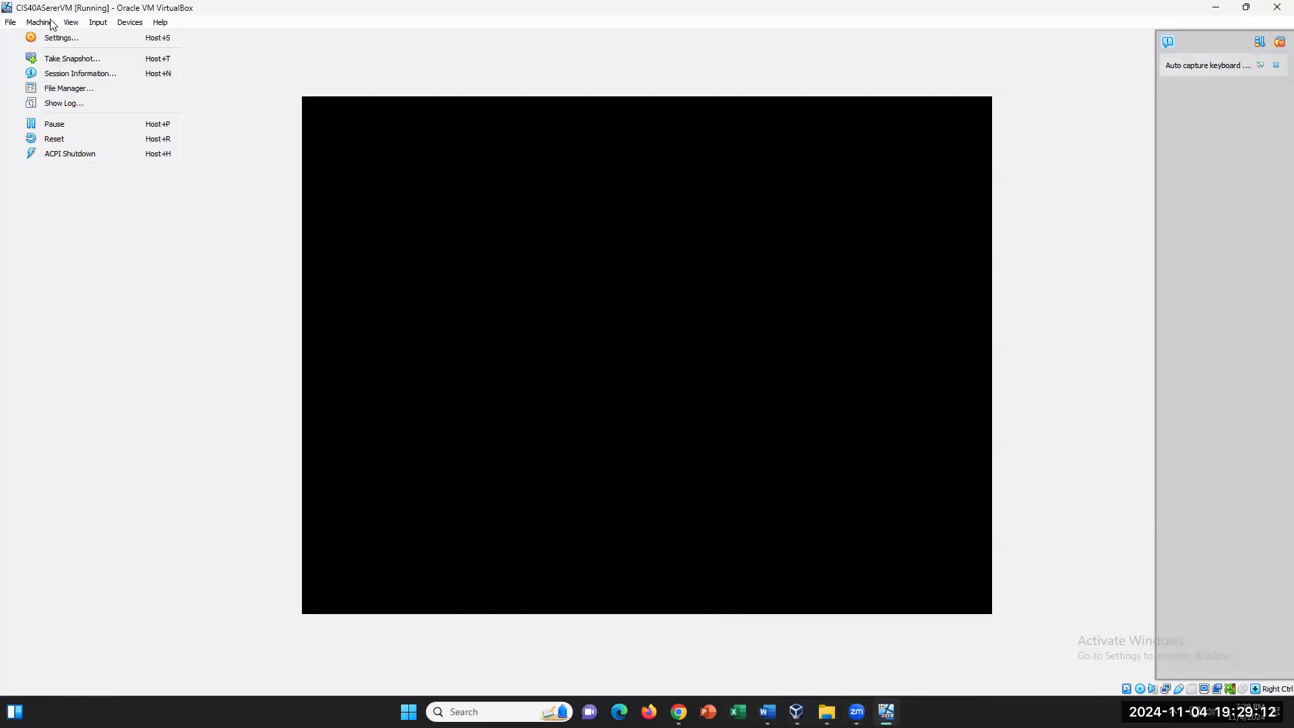
pyautogui.click(1276, 9)
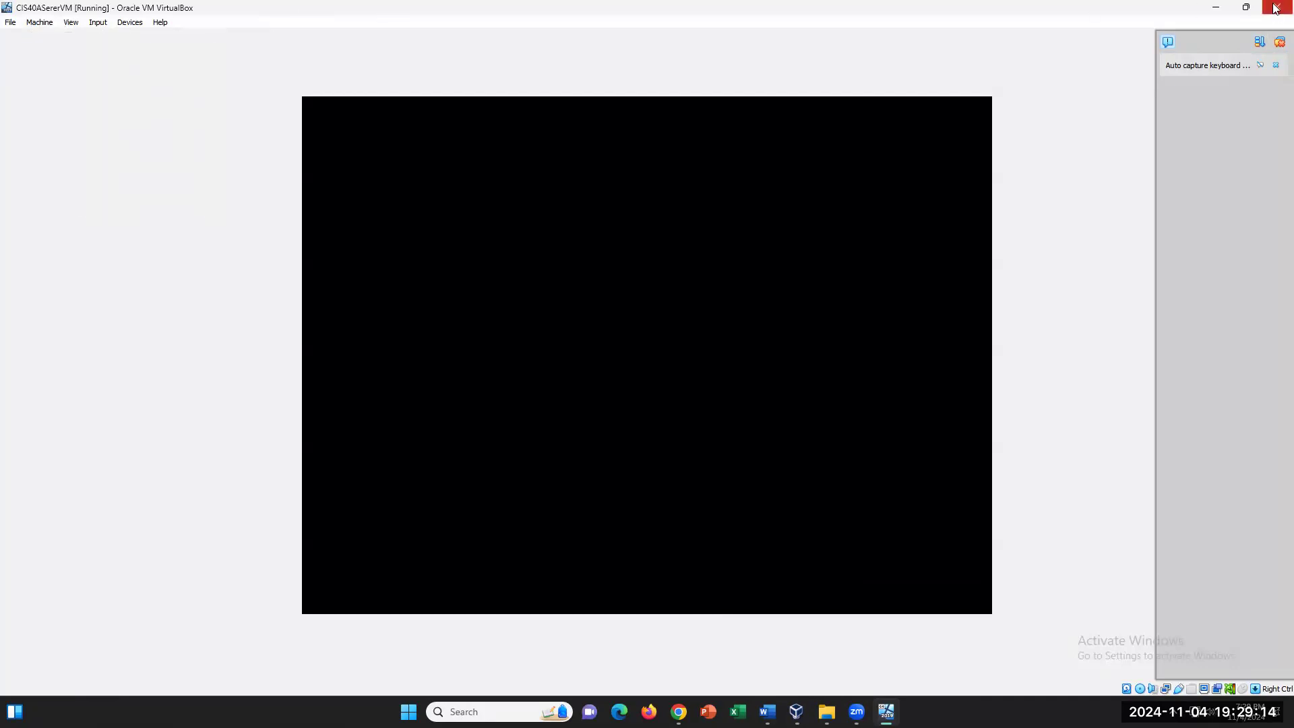
pyautogui.click(1276, 9)
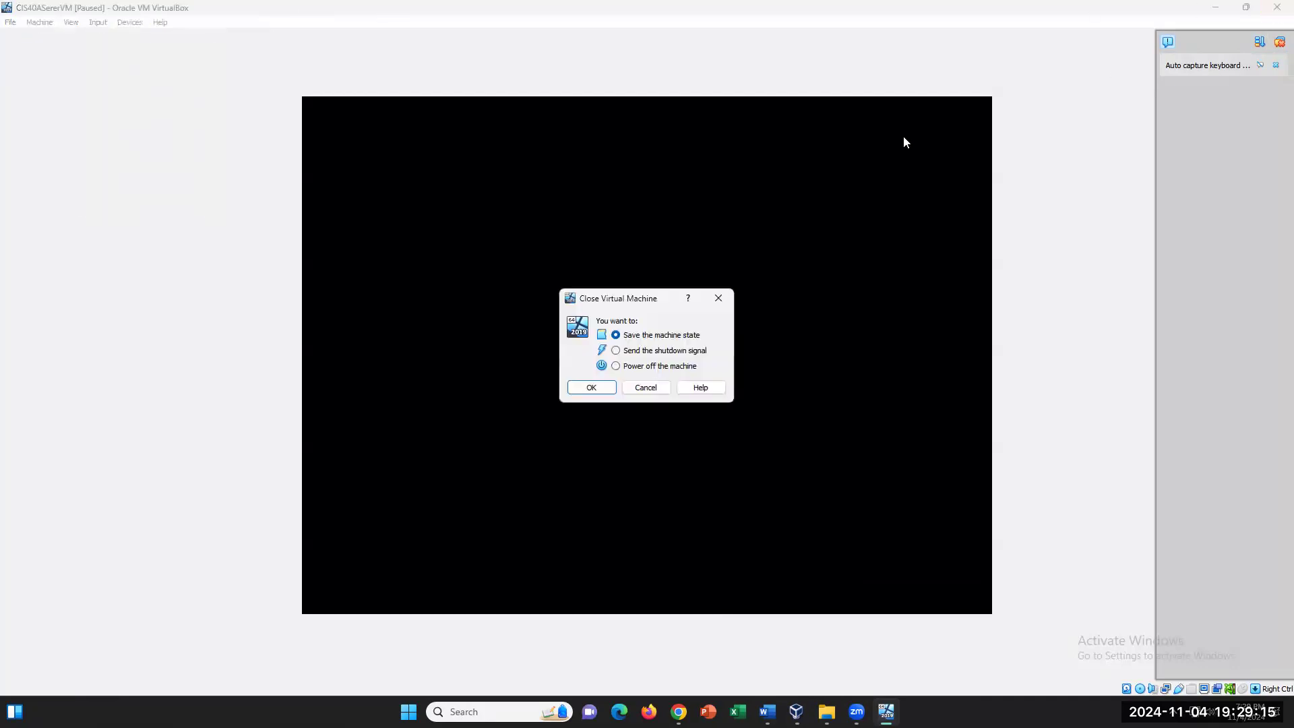
pyautogui.click(605, 389)
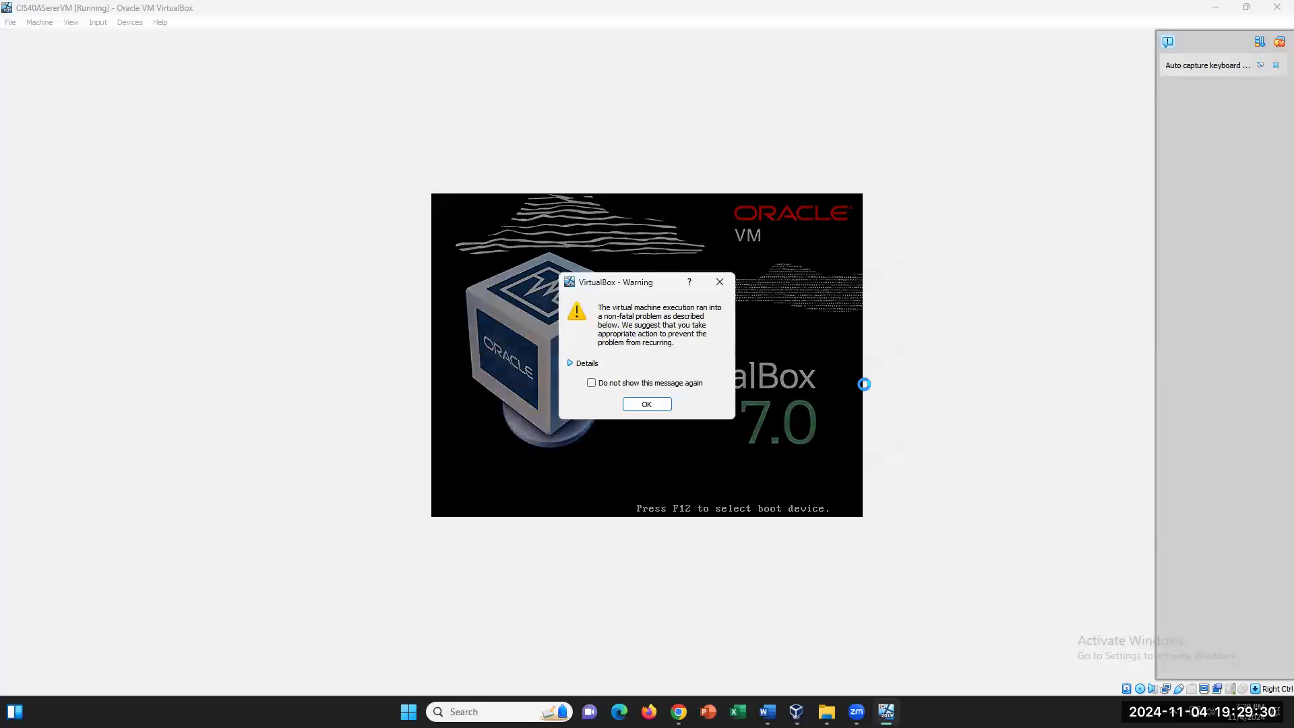
pyautogui.click(720, 281)
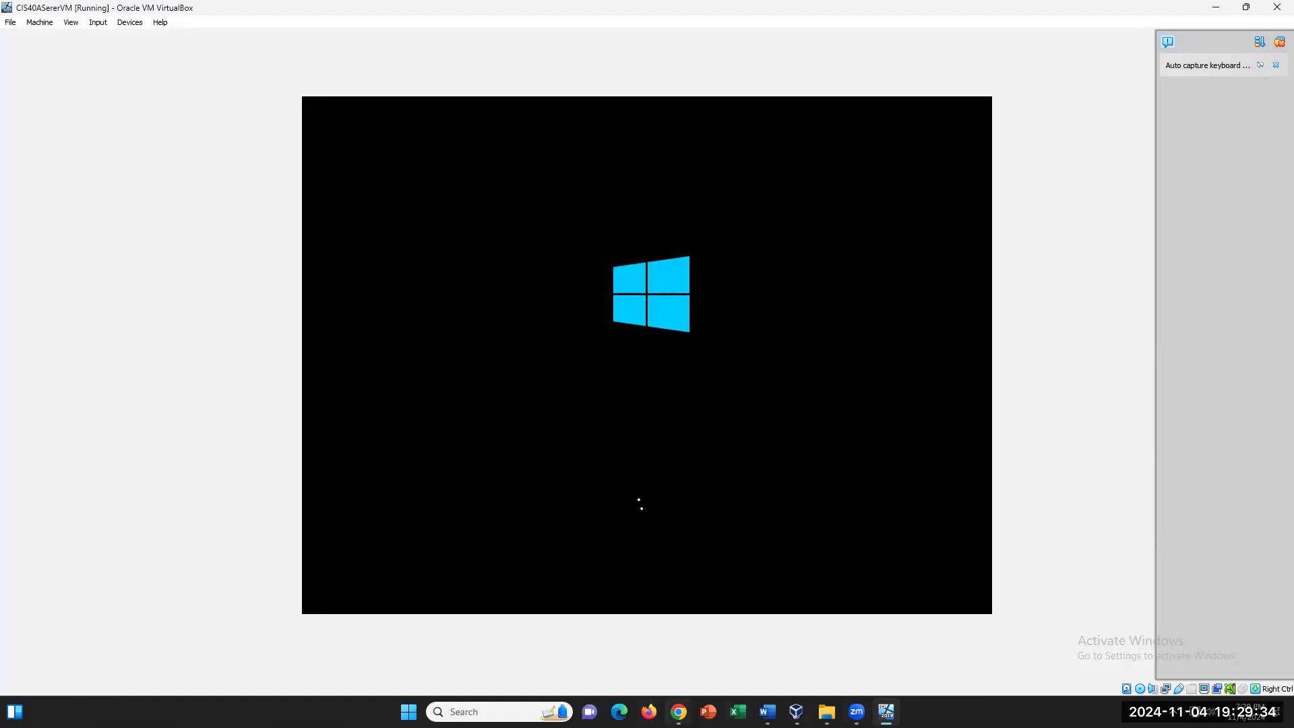
# Switch to Word and reread the domain controller promotion instructions, followed by Part C on DNSSEC and zones
pyautogui.click(767, 712)
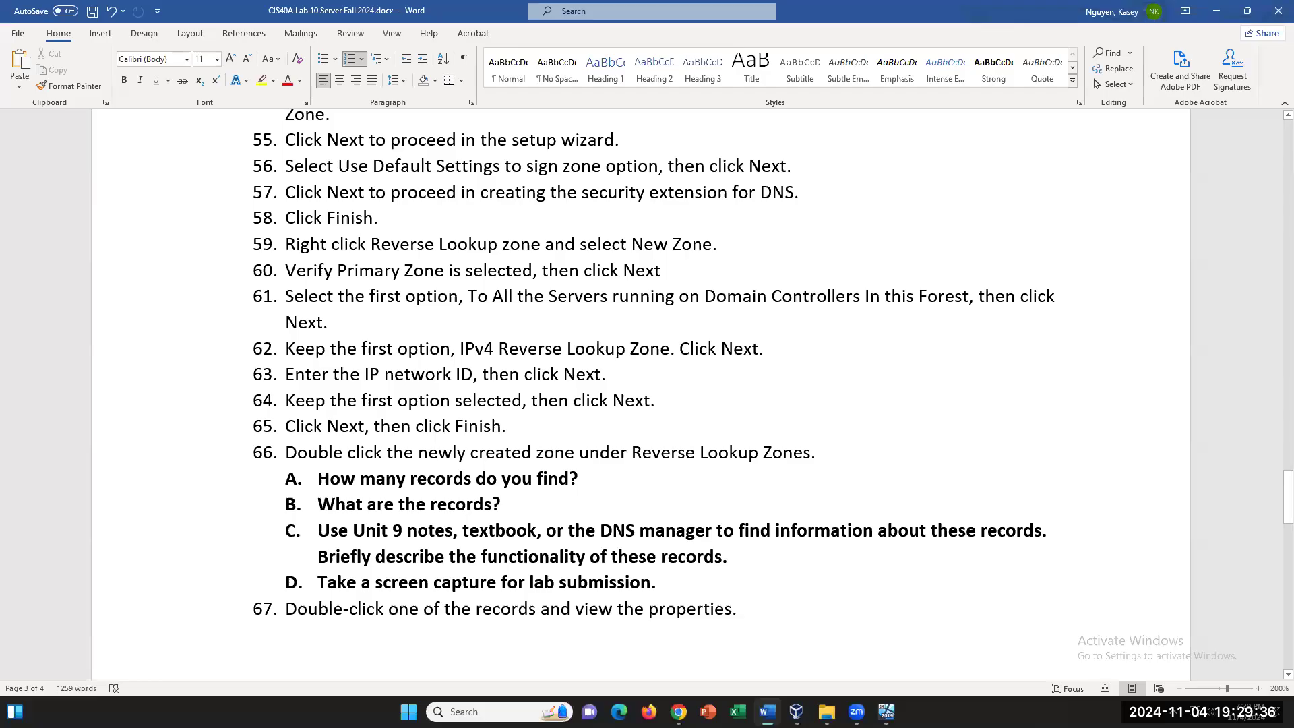
pyautogui.scroll(1, 765, 429)
pyautogui.scroll(6, 765, 429)
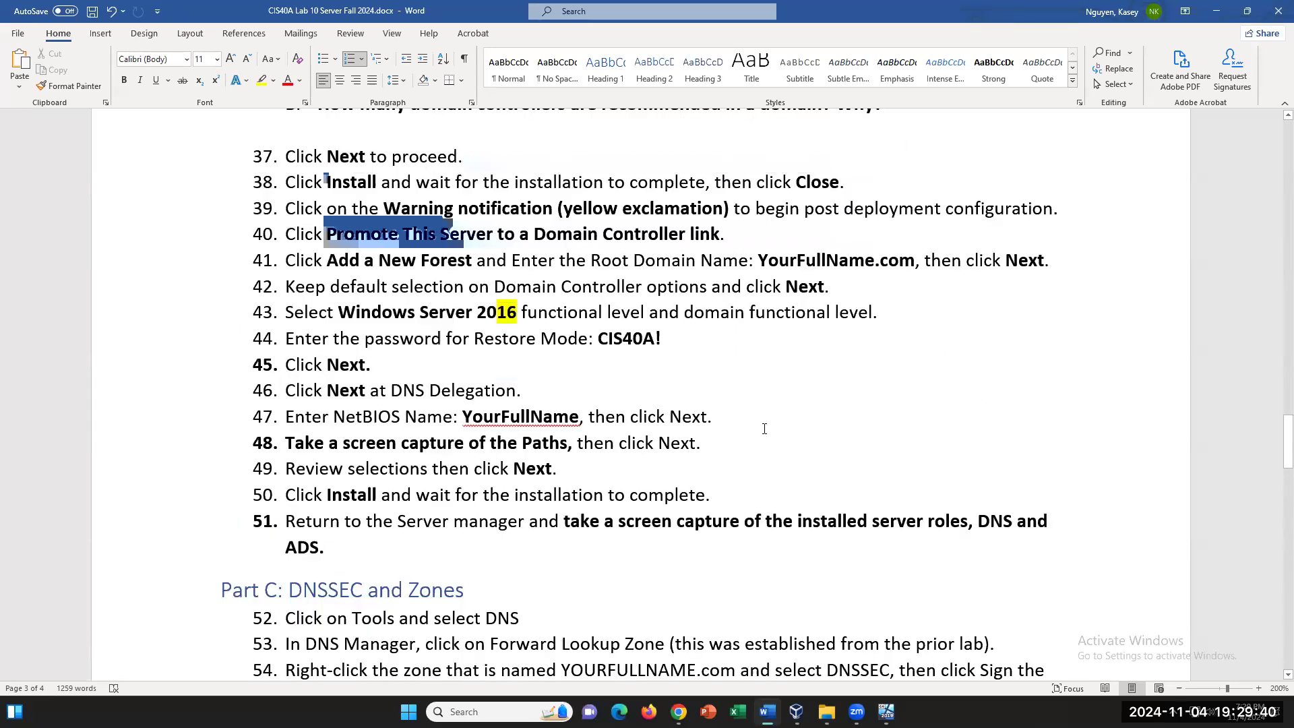
pyautogui.scroll(-5, 764, 429)
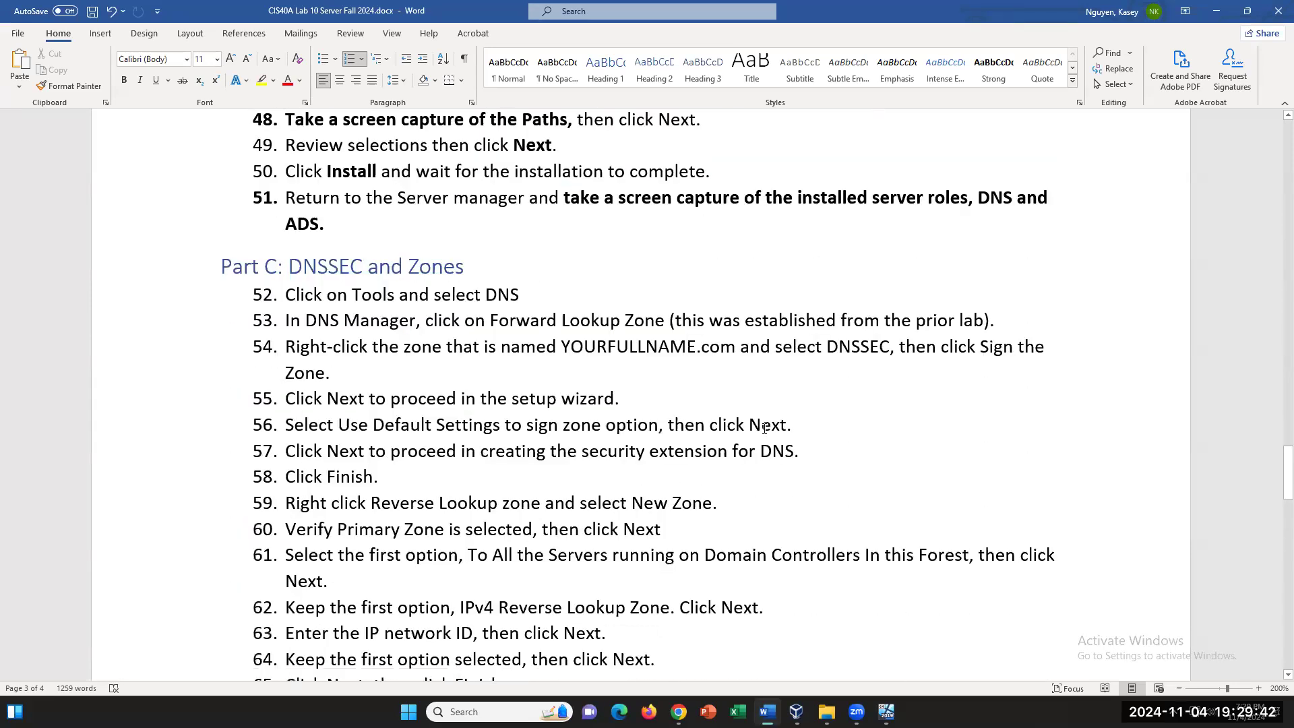
pyautogui.scroll(-2, 764, 429)
pyautogui.scroll(-2, 764, 429)
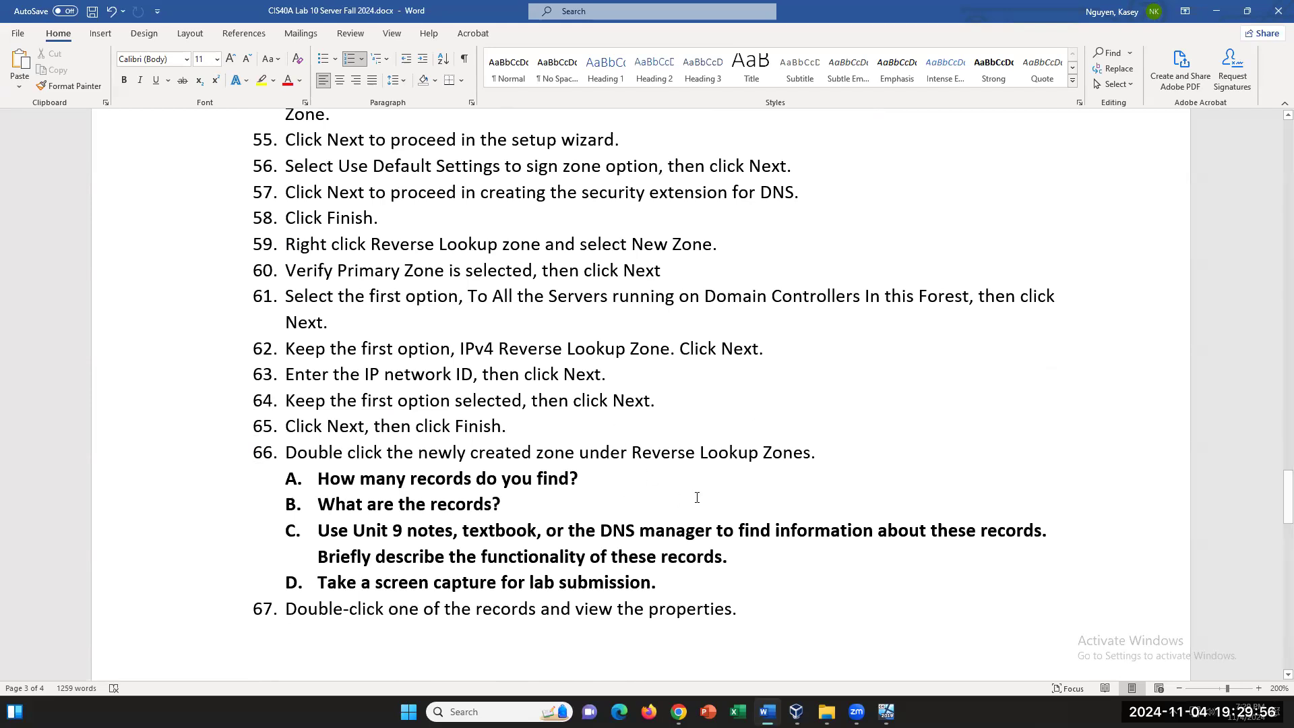
# Examine the default minimum TTL question and instruction 66's questions about the reverse lookup zone records
pyautogui.scroll(-5, 697, 497)
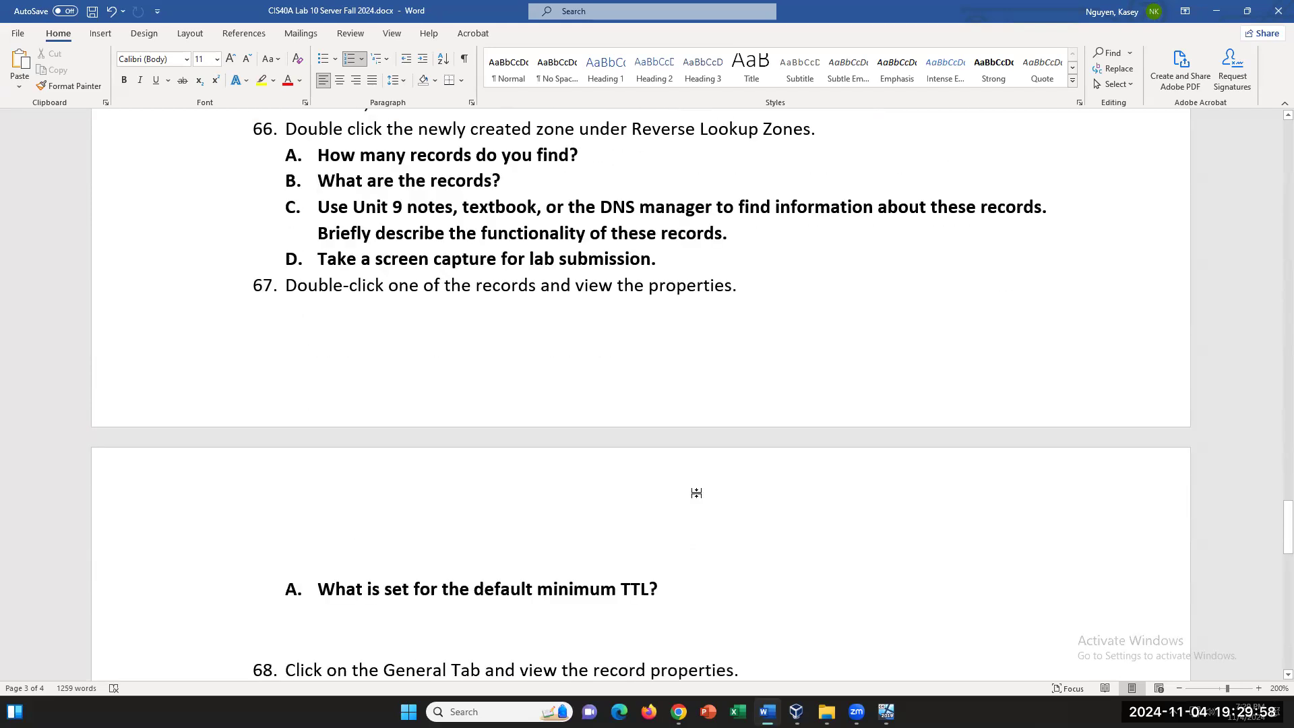
pyautogui.scroll(5, 697, 493)
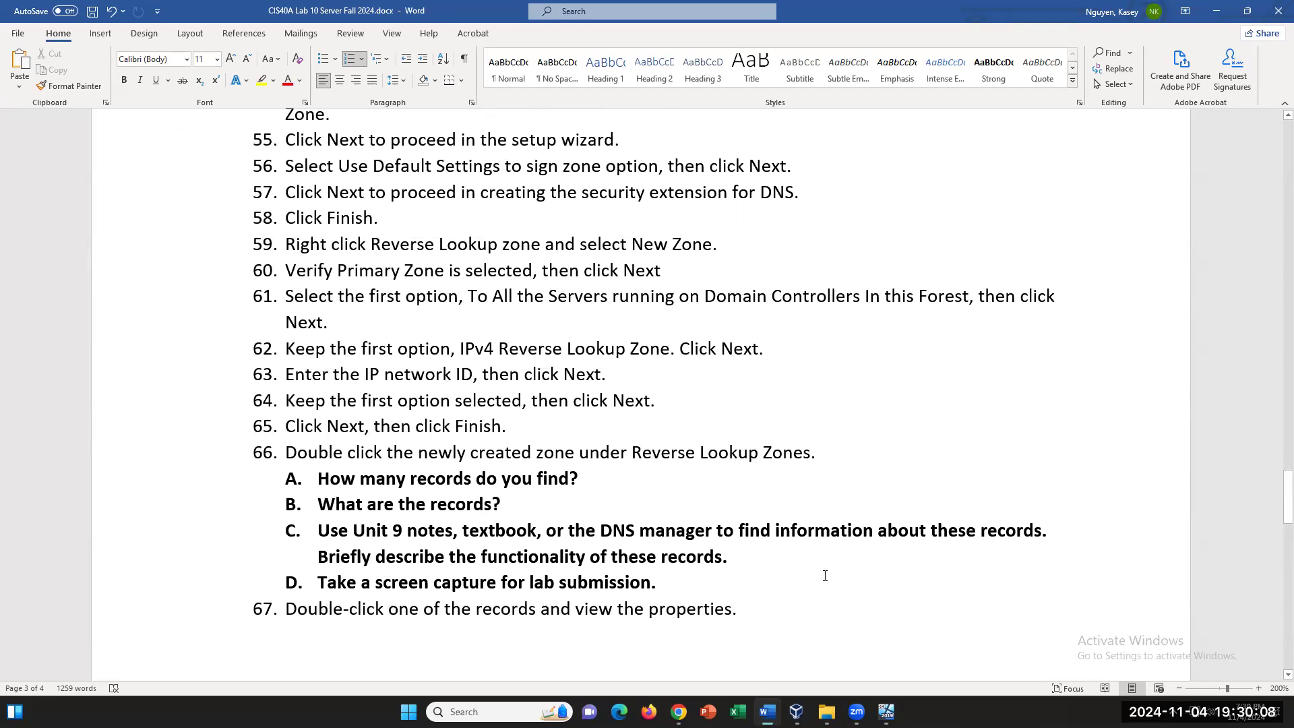
pyautogui.scroll(-1, 825, 575)
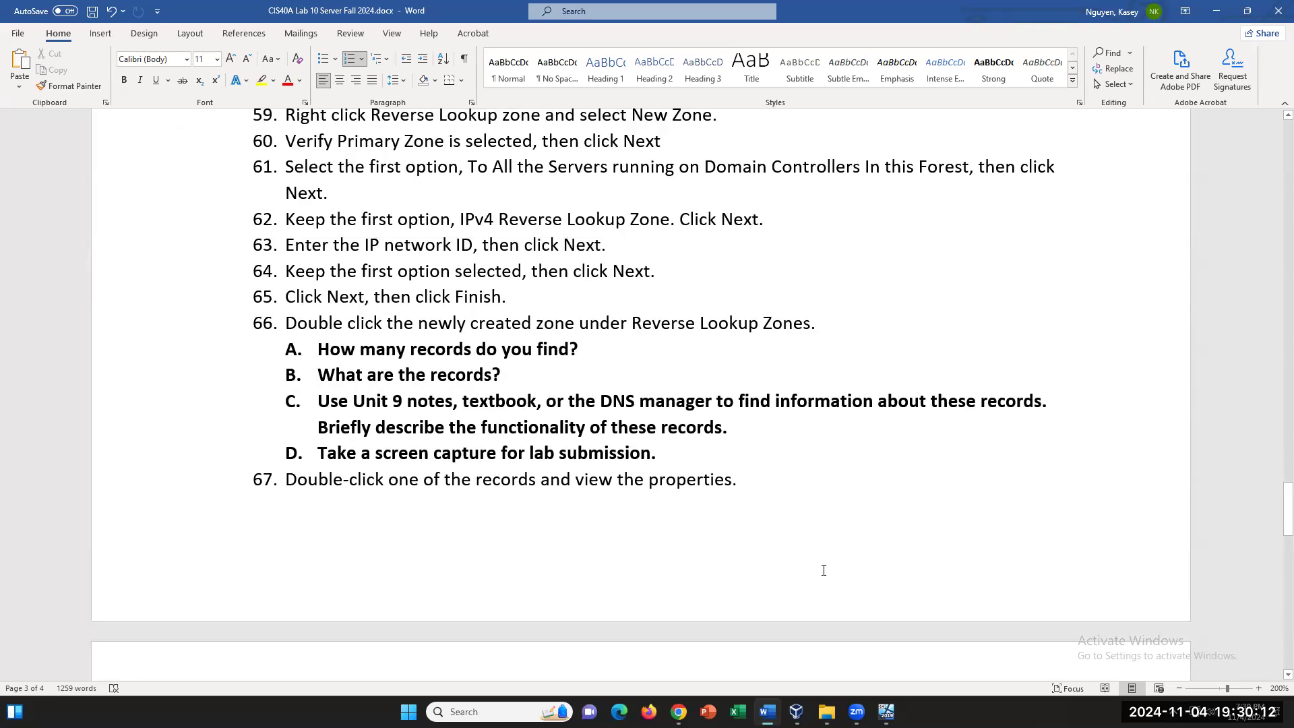
pyautogui.scroll(1, 821, 570)
pyautogui.moveTo(583, 446); pyautogui.dragTo(318, 412)
pyautogui.click(645, 438)
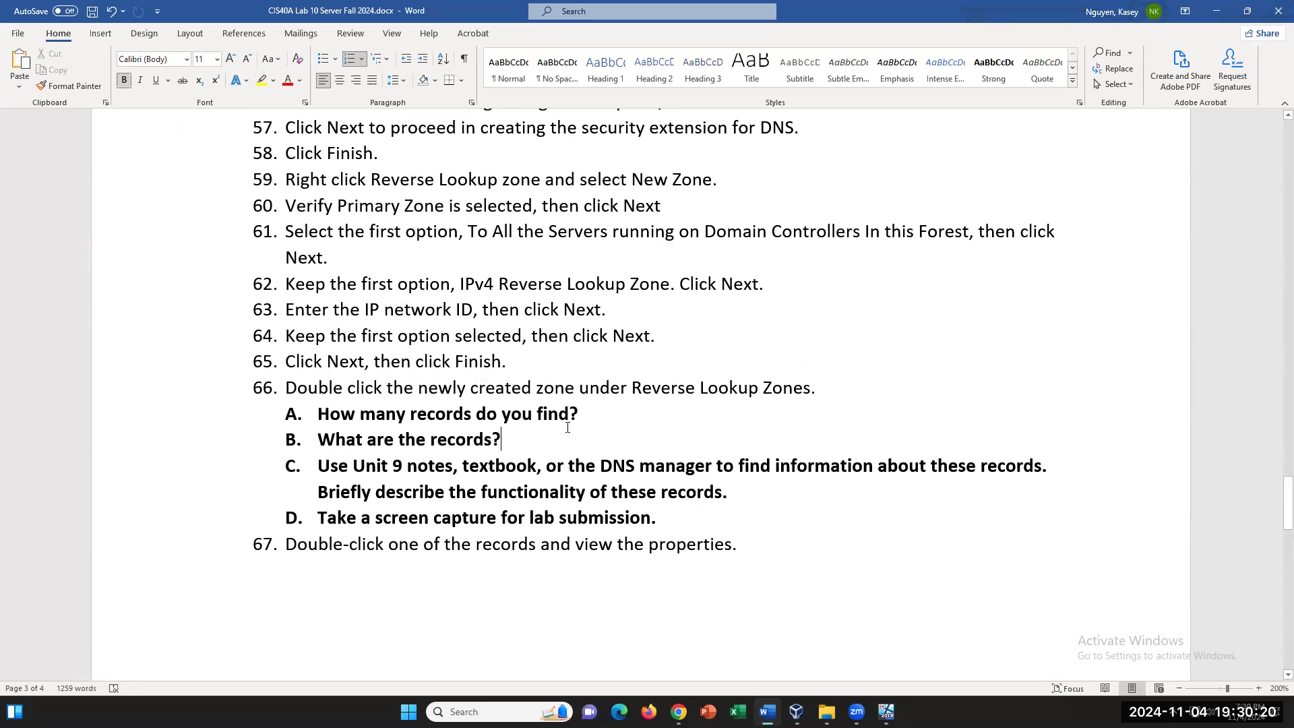
# Check the virtual machine's startup, then reread Word instructions 62 to 66 on the reverse lookup zone and its record questions
pyautogui.click(883, 671)
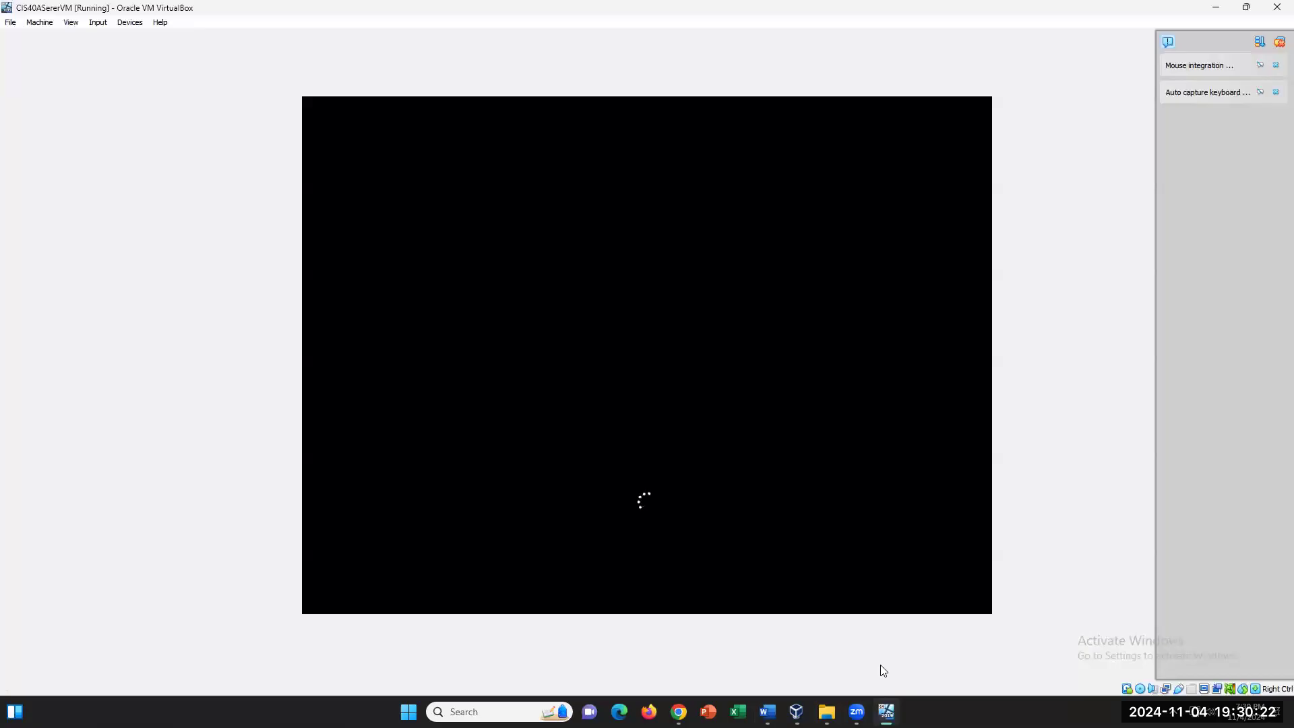
pyautogui.hotkey('alt', 'Tab')
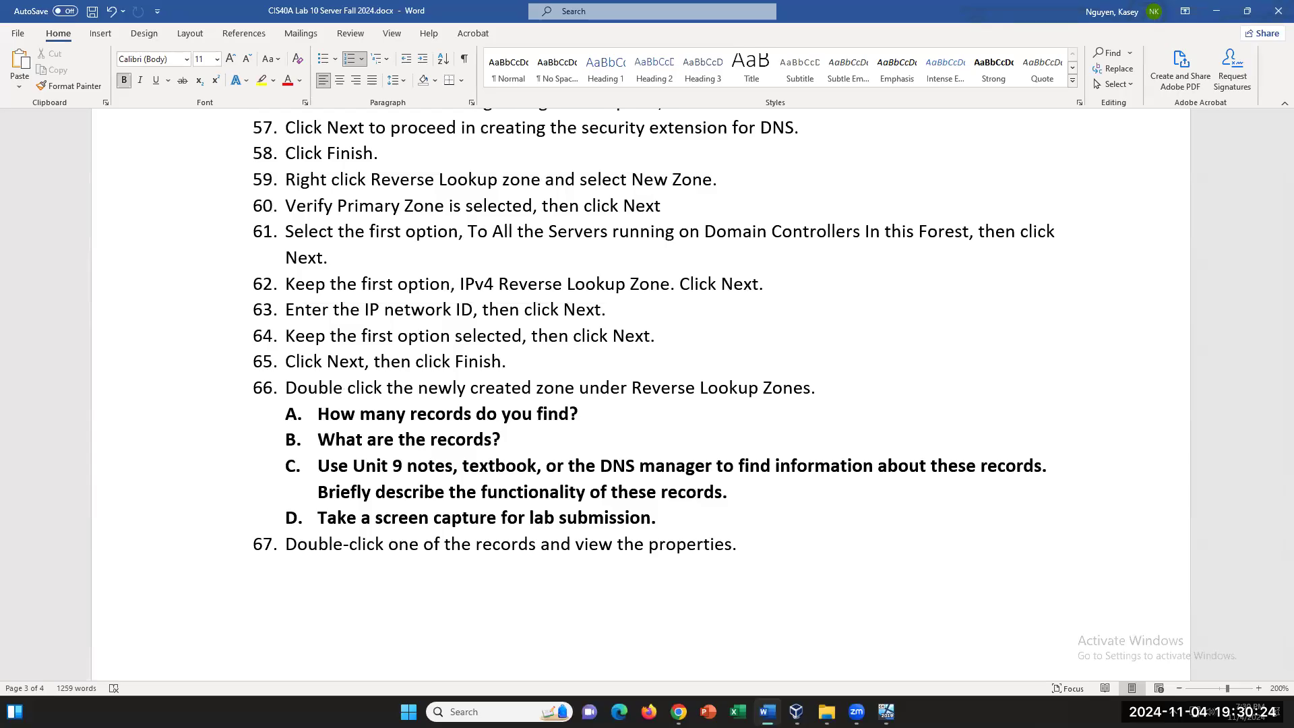
pyautogui.moveTo(845, 387); pyautogui.dragTo(674, 397)
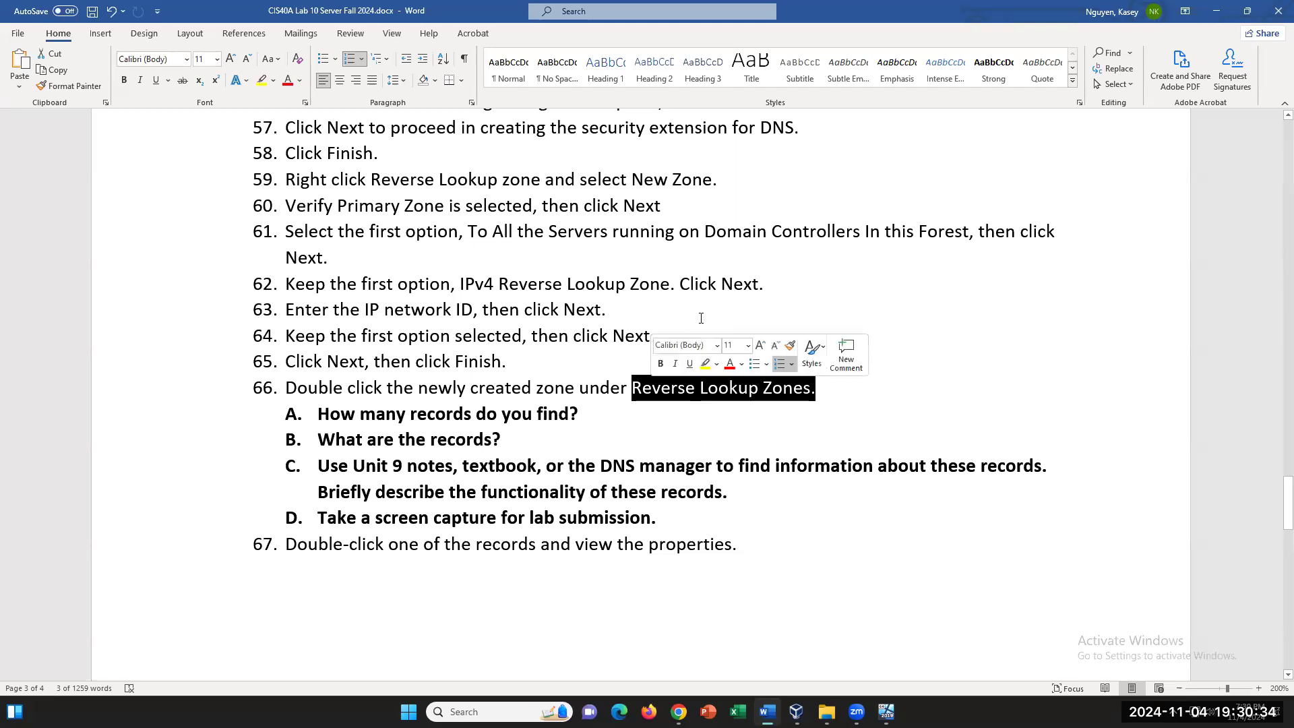
pyautogui.click(794, 316)
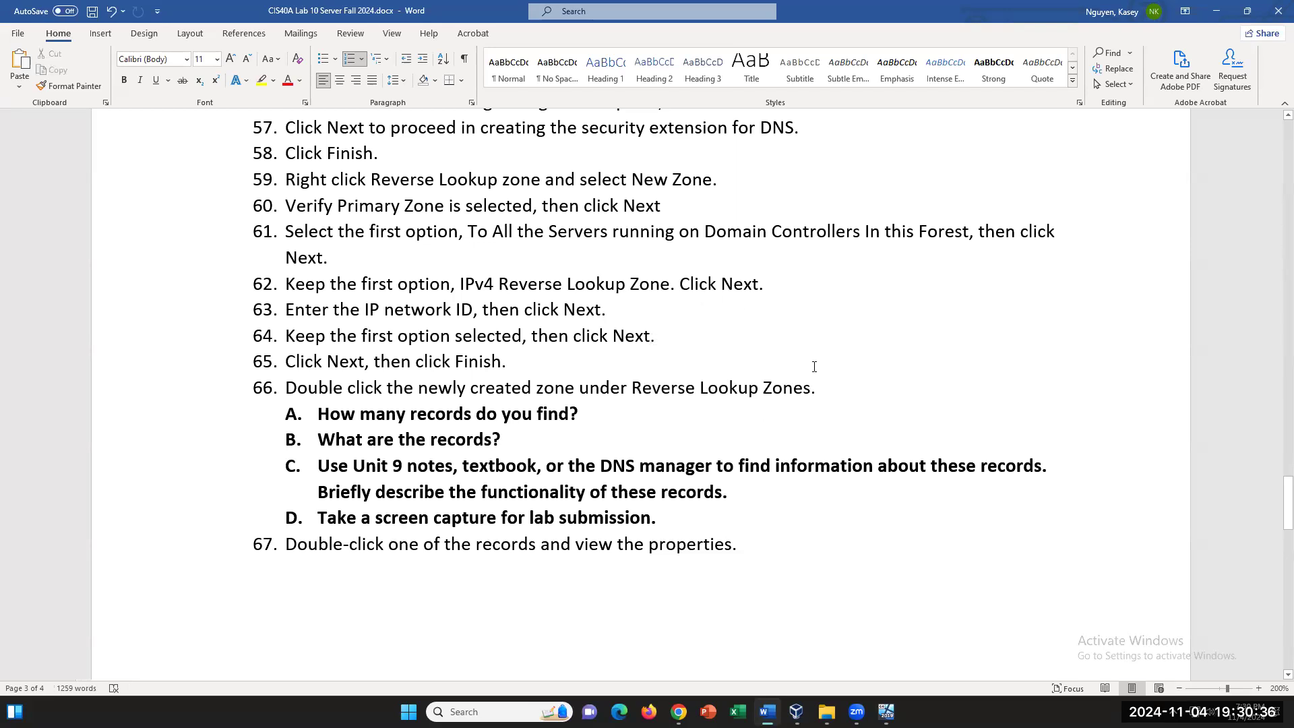
pyautogui.click(802, 499)
pyautogui.scroll(-1, 802, 499)
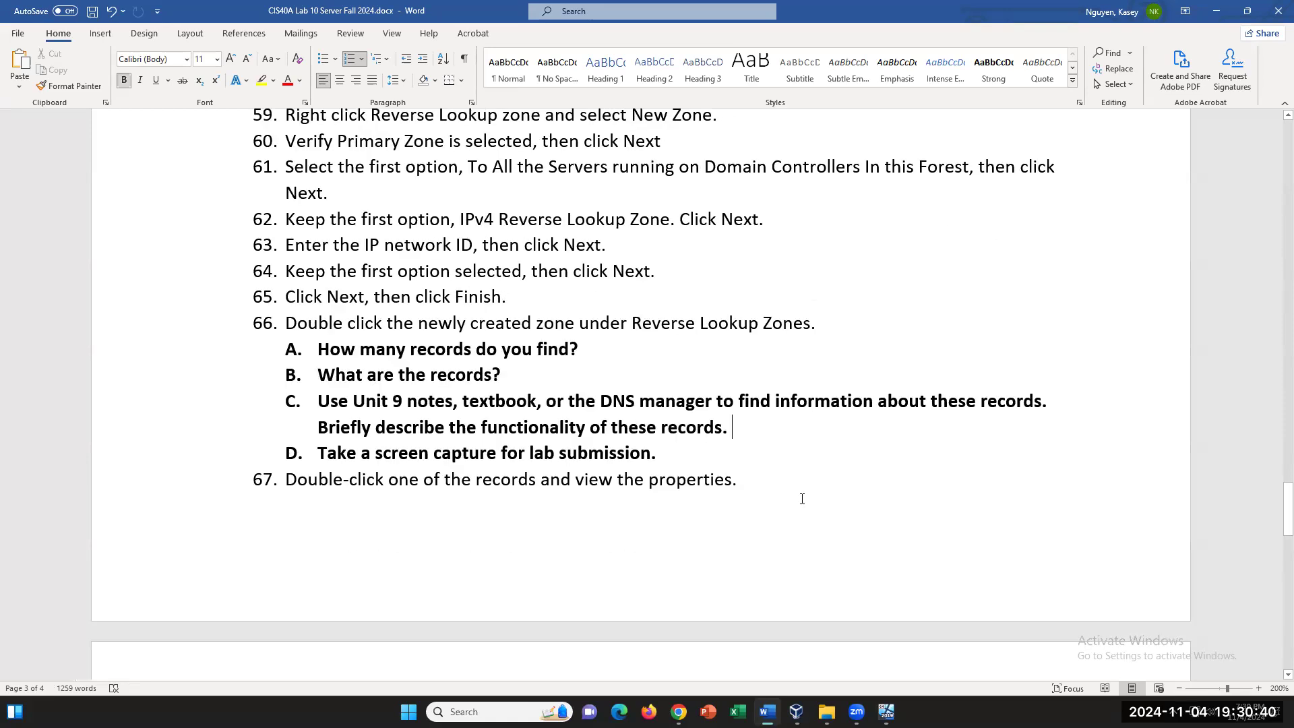
pyautogui.scroll(1, 803, 499)
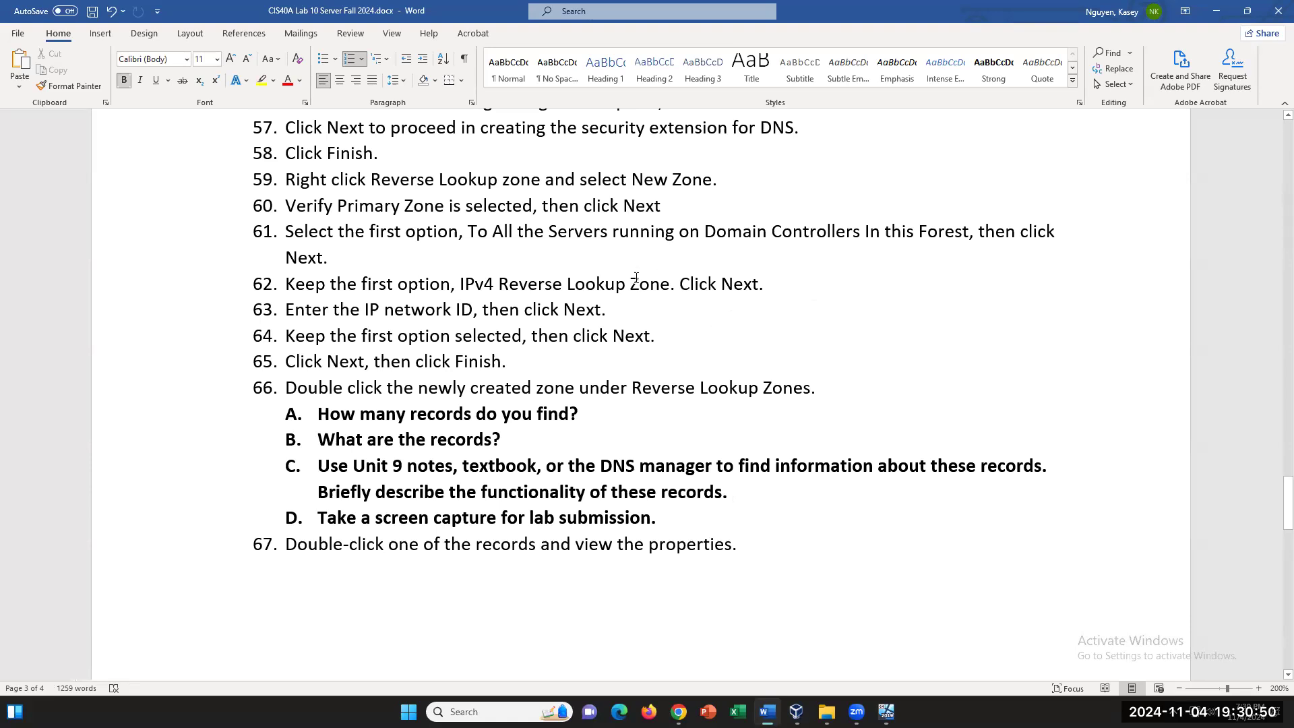
pyautogui.moveTo(839, 398); pyautogui.dragTo(334, 257)
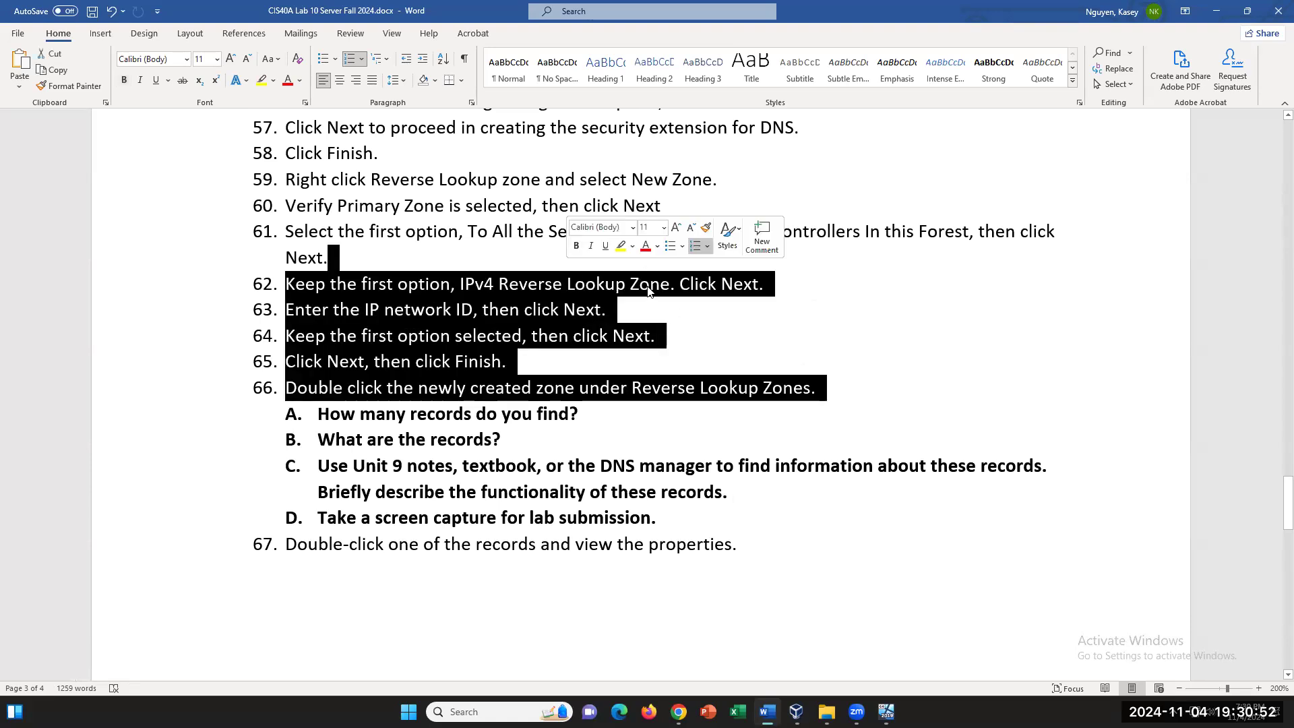
pyautogui.click(878, 389)
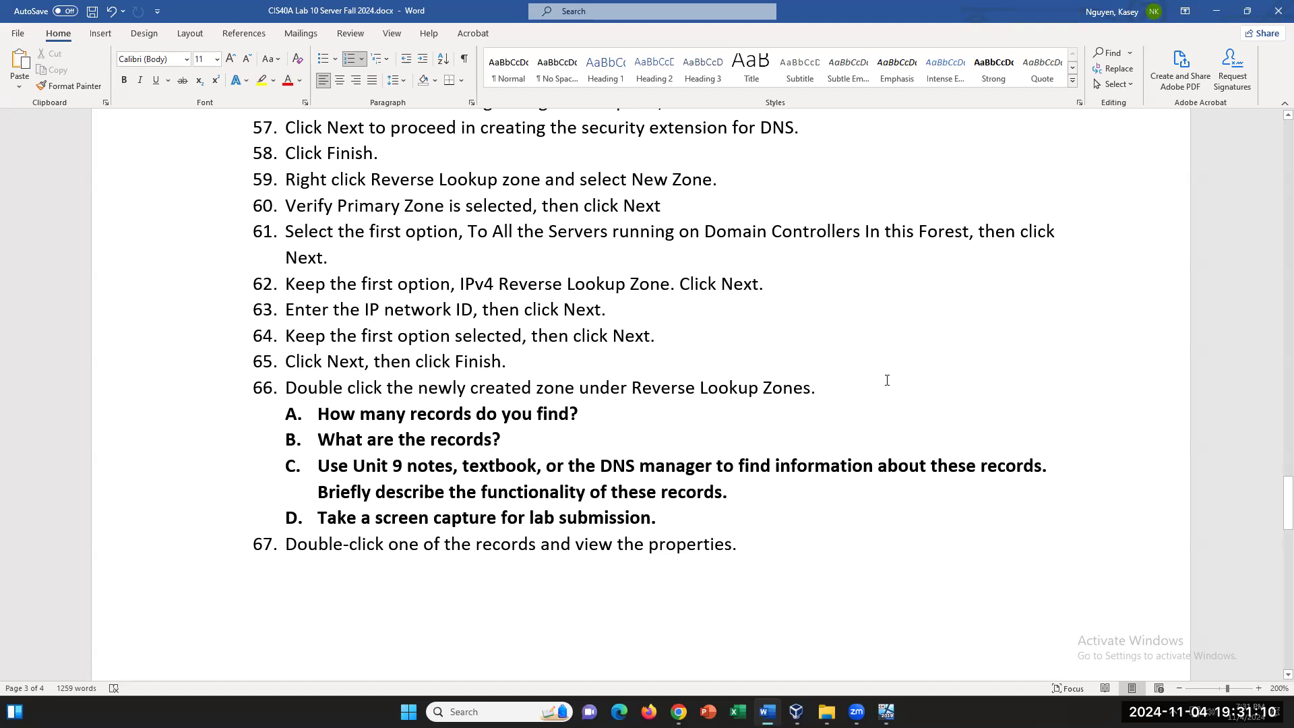
# Check the virtual machine again, then return to Word and look through the promotion instructions, Part C and Part D
pyautogui.click(892, 702)
pyautogui.click(892, 705)
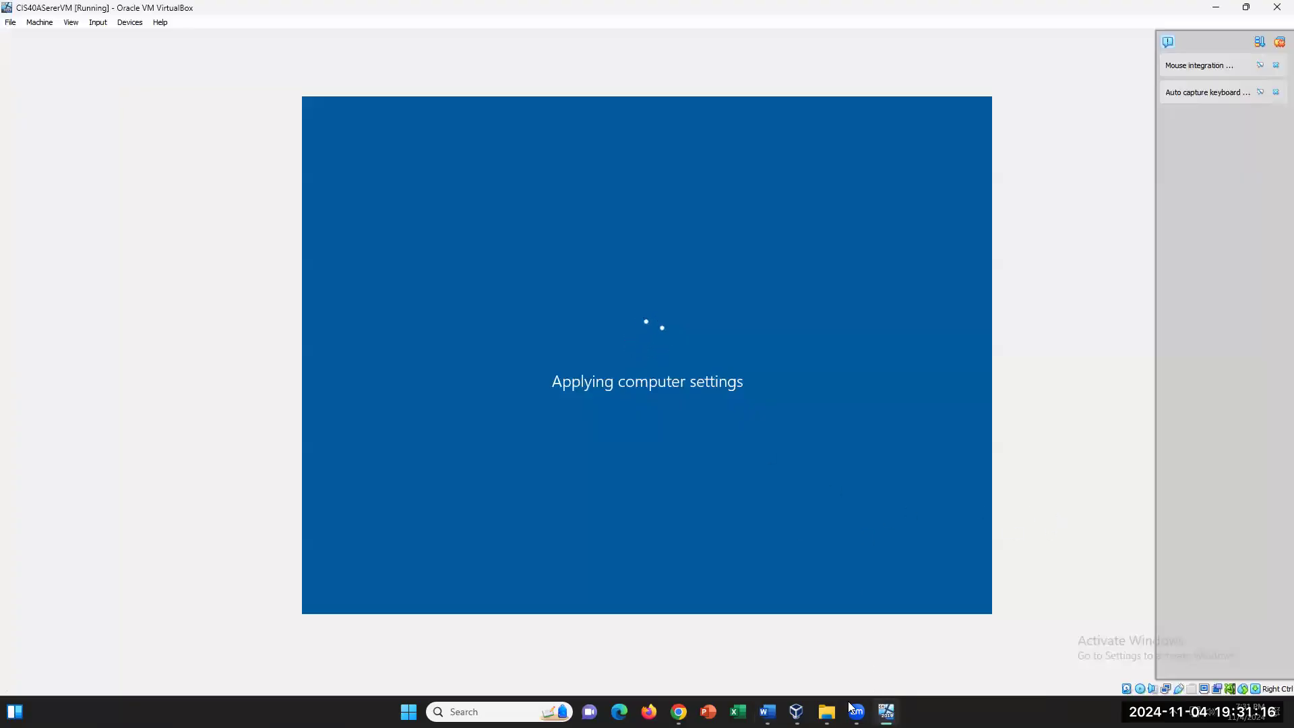
pyautogui.click(768, 712)
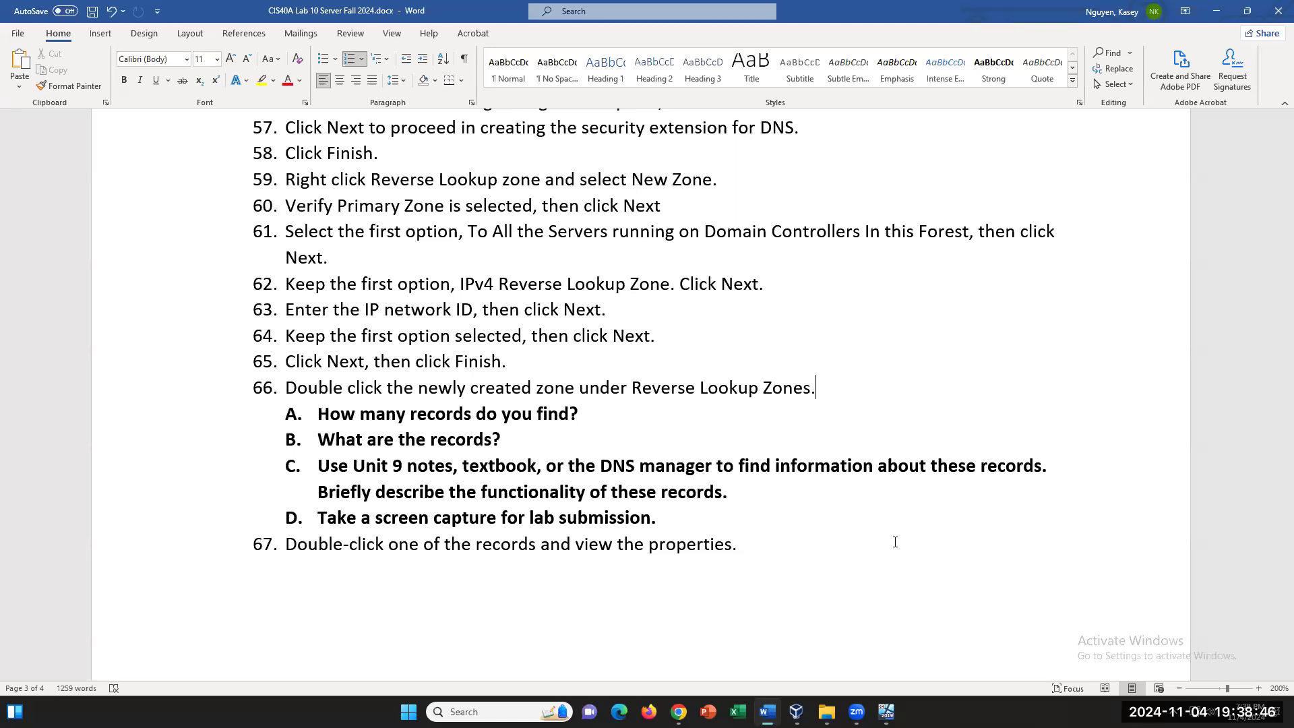
pyautogui.scroll(3, 597, 387)
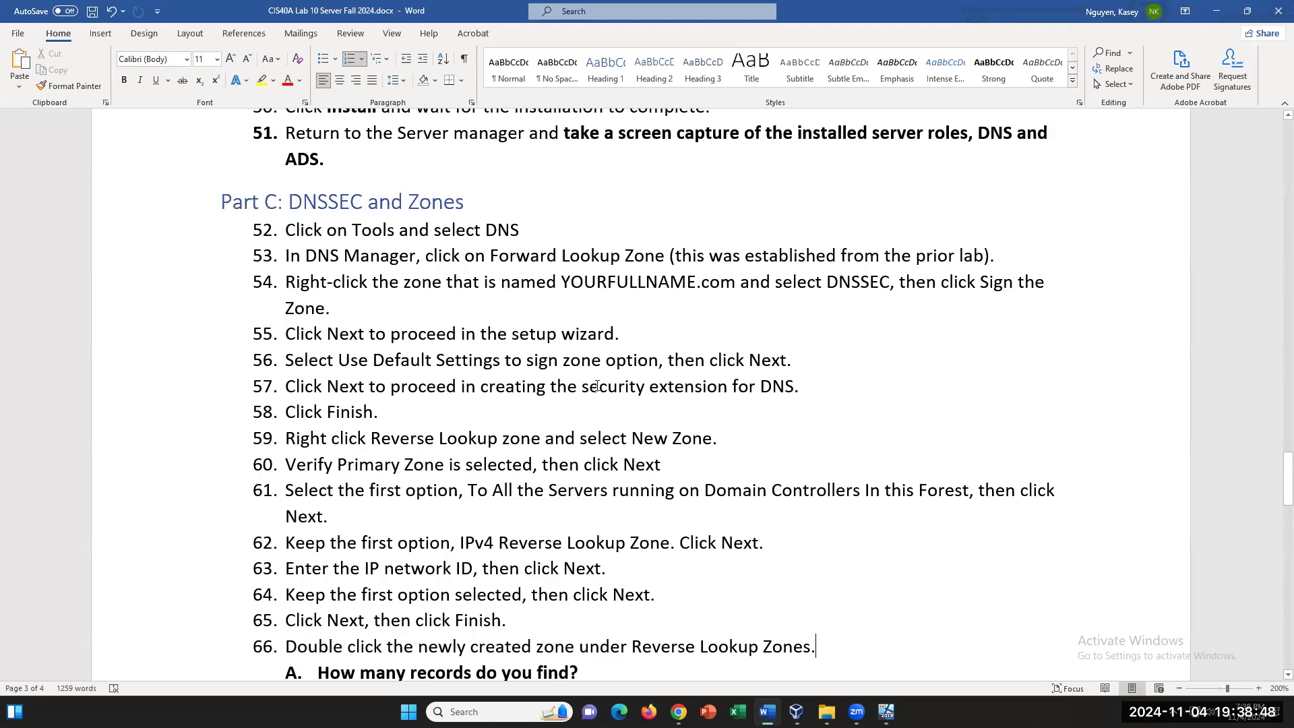
pyautogui.scroll(1, 597, 386)
pyautogui.scroll(3, 605, 386)
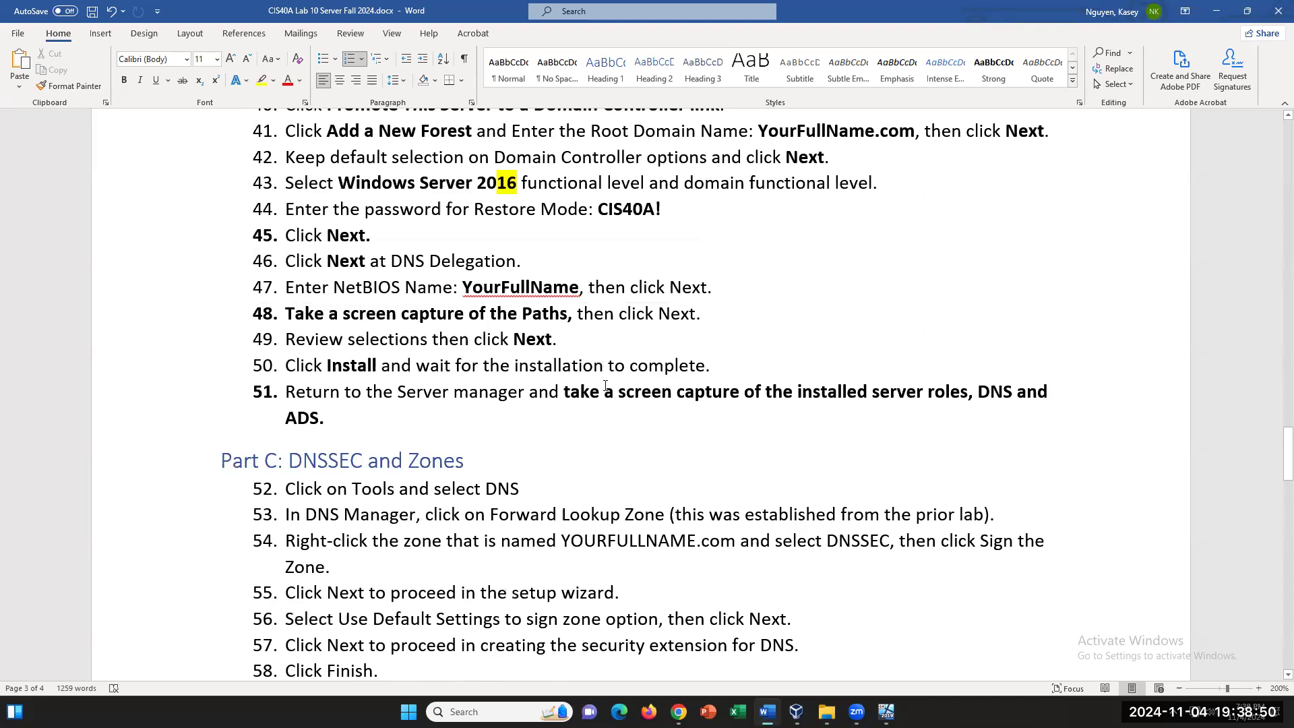
pyautogui.scroll(2, 605, 387)
pyautogui.scroll(-4, 607, 387)
pyautogui.scroll(-11, 610, 389)
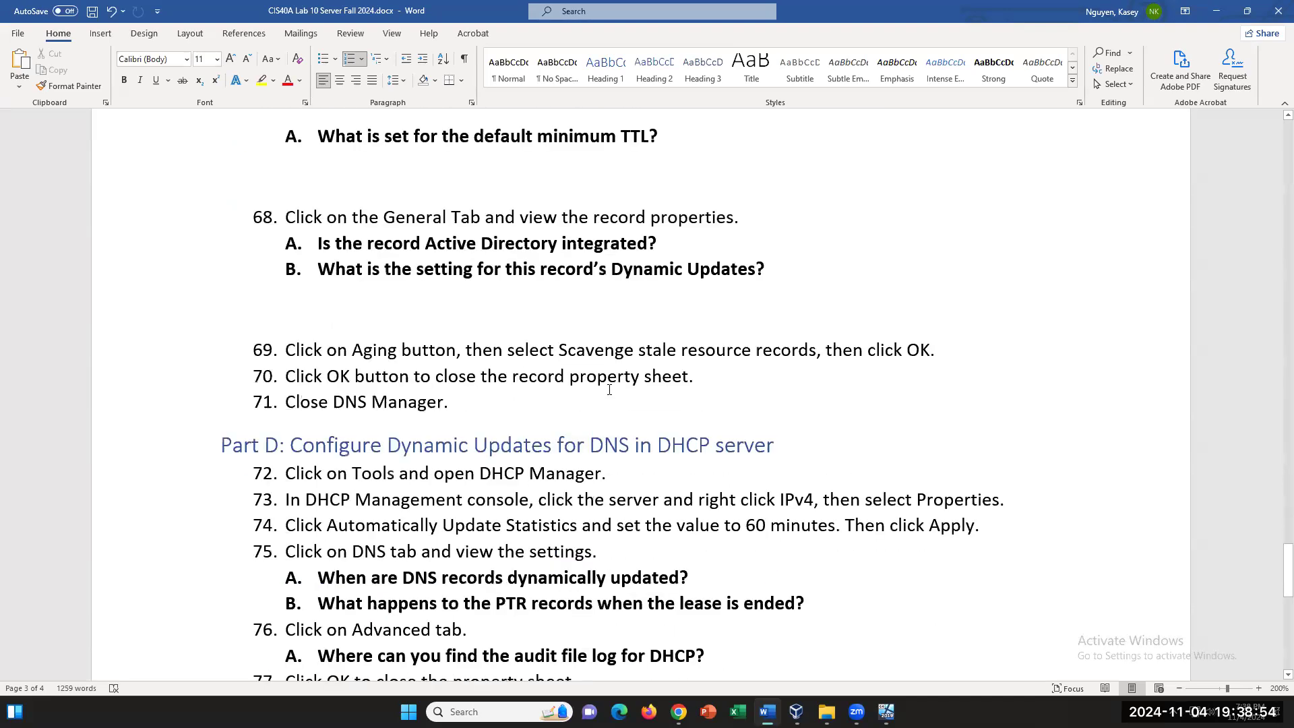
pyautogui.scroll(-2, 609, 390)
# Highlight instructions 66 and 67 with their record questions and reread the reverse lookup zone instructions before them
pyautogui.scroll(10, 609, 390)
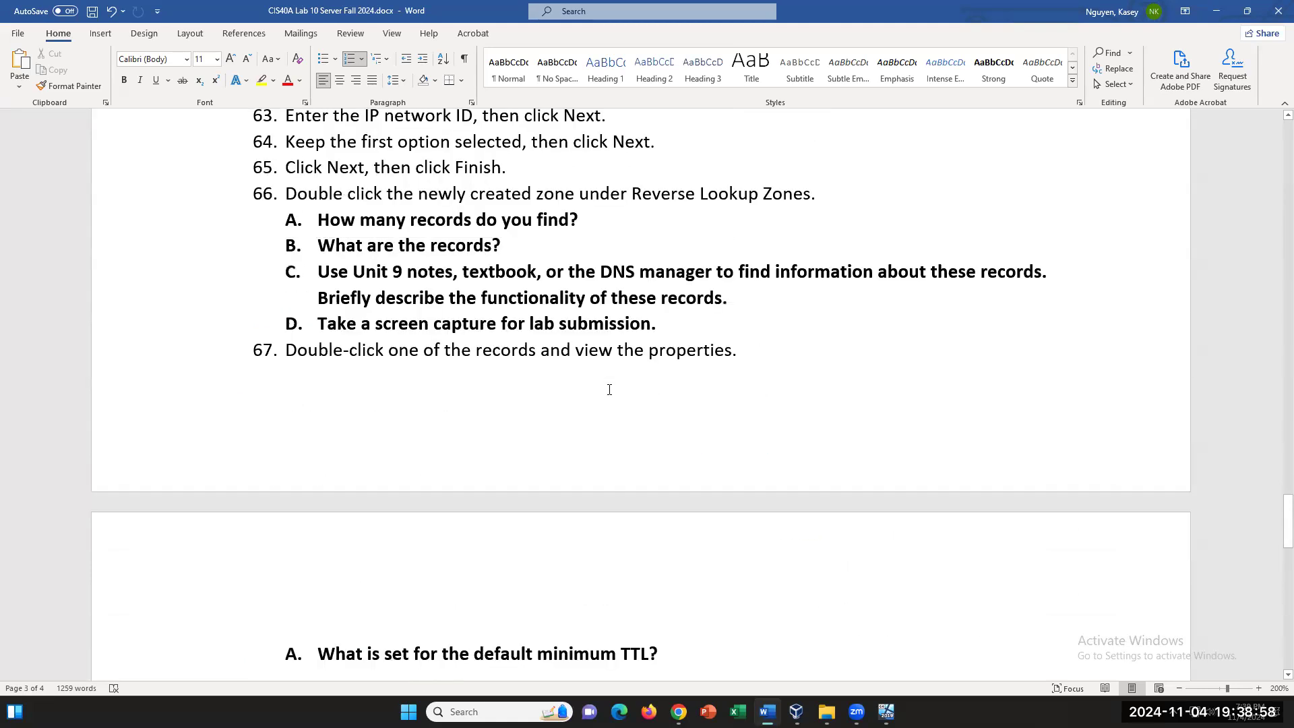
pyautogui.scroll(2, 609, 388)
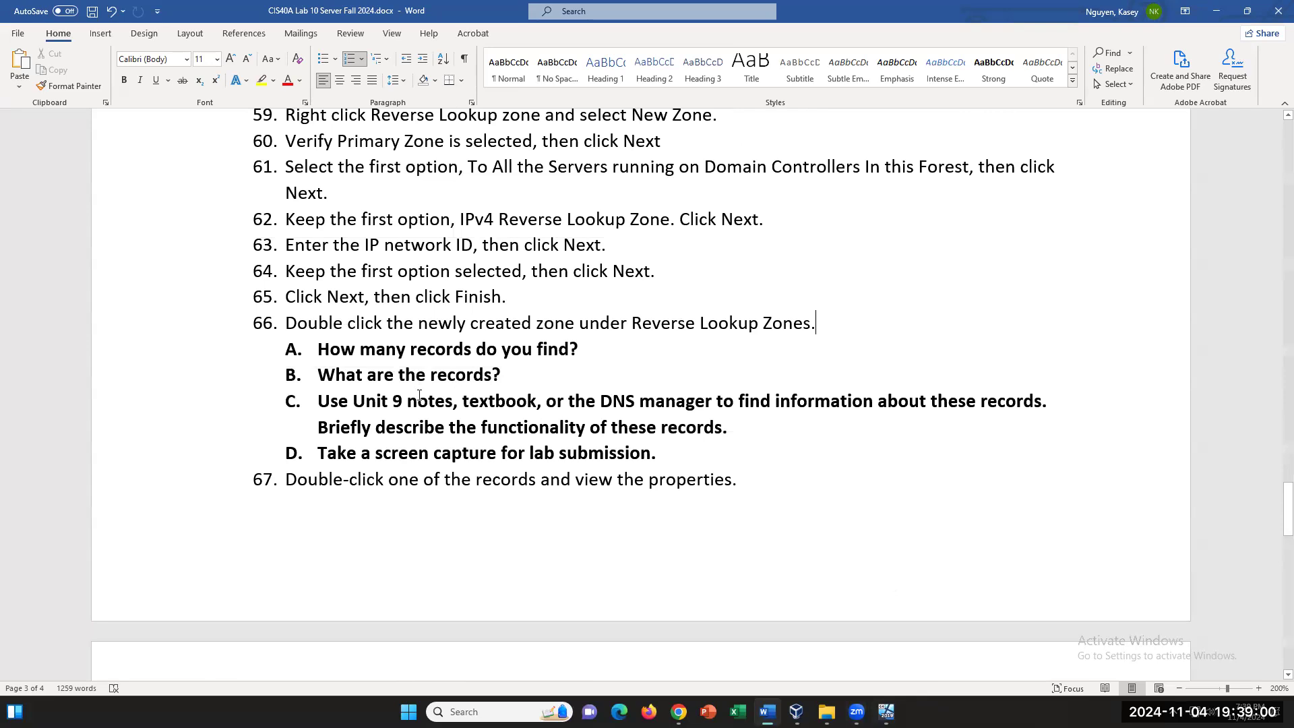
pyautogui.hotkey('shift', 'Home')
pyautogui.moveTo(318, 375); pyautogui.dragTo(674, 558)
pyautogui.scroll(2, 509, 465)
pyautogui.scroll(3, 576, 367)
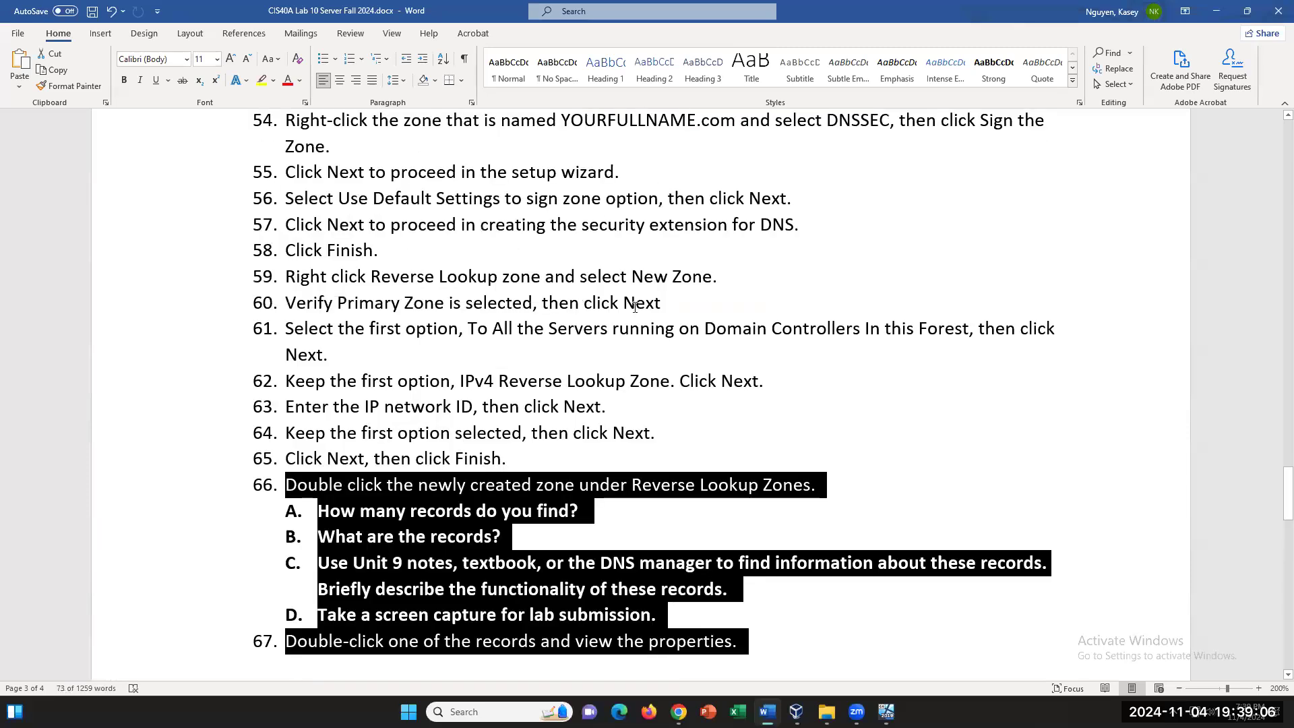
pyautogui.scroll(-2, 644, 459)
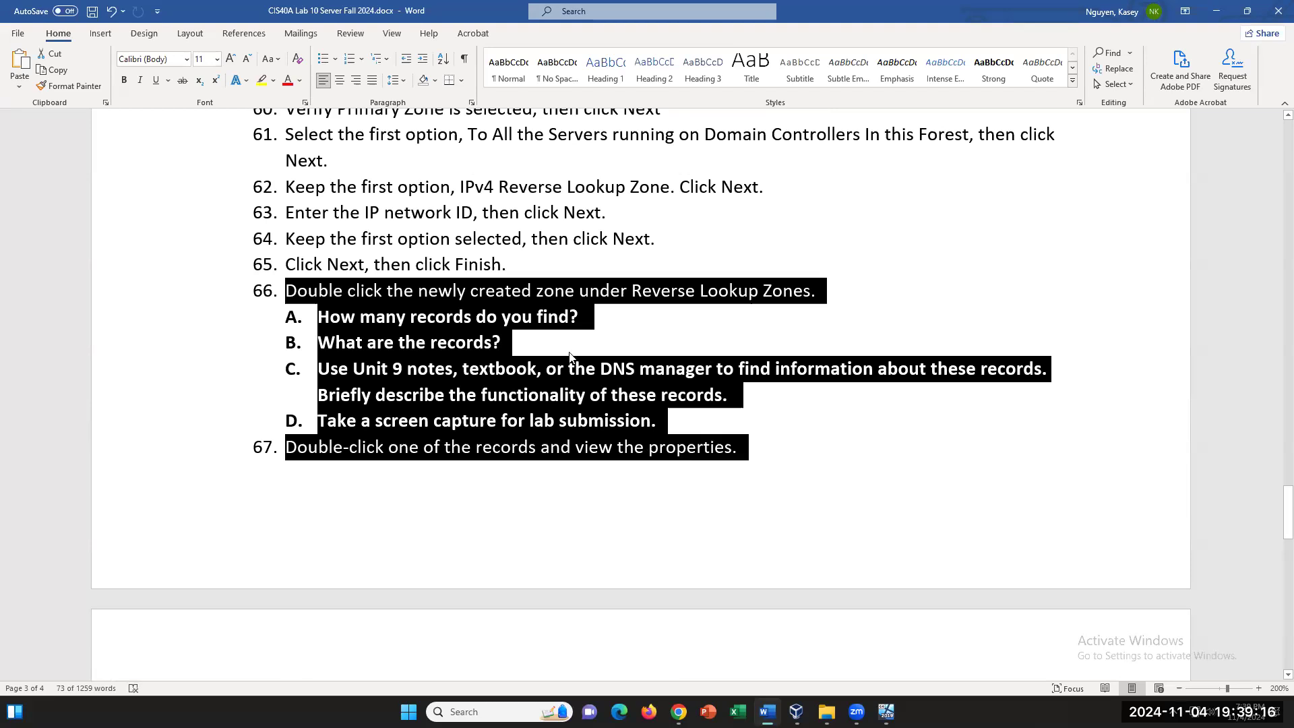
# Review the domain controller promotion instructions and Part C: DNSSEC and Zones, highlighting the IPv4 Reverse Lookup Zone option in instruction 62
pyautogui.scroll(3, 532, 377)
pyautogui.scroll(10, 533, 378)
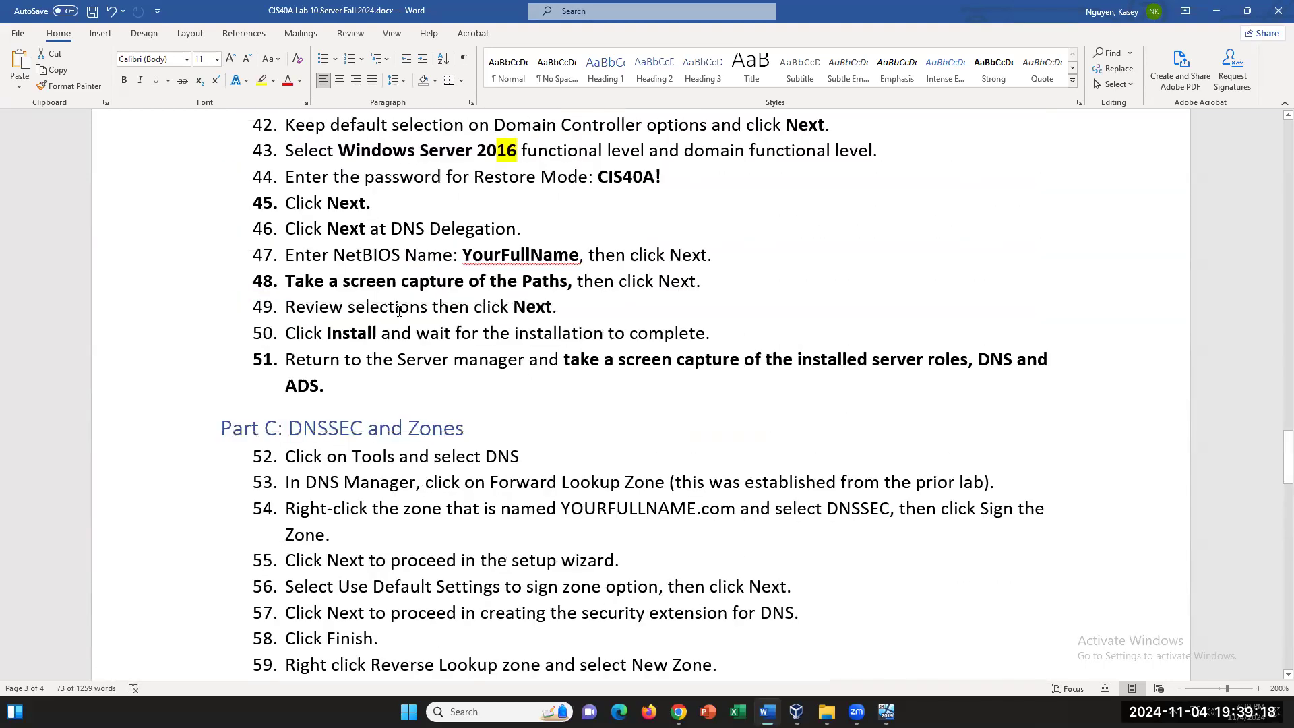
pyautogui.moveTo(302, 422); pyautogui.dragTo(475, 431)
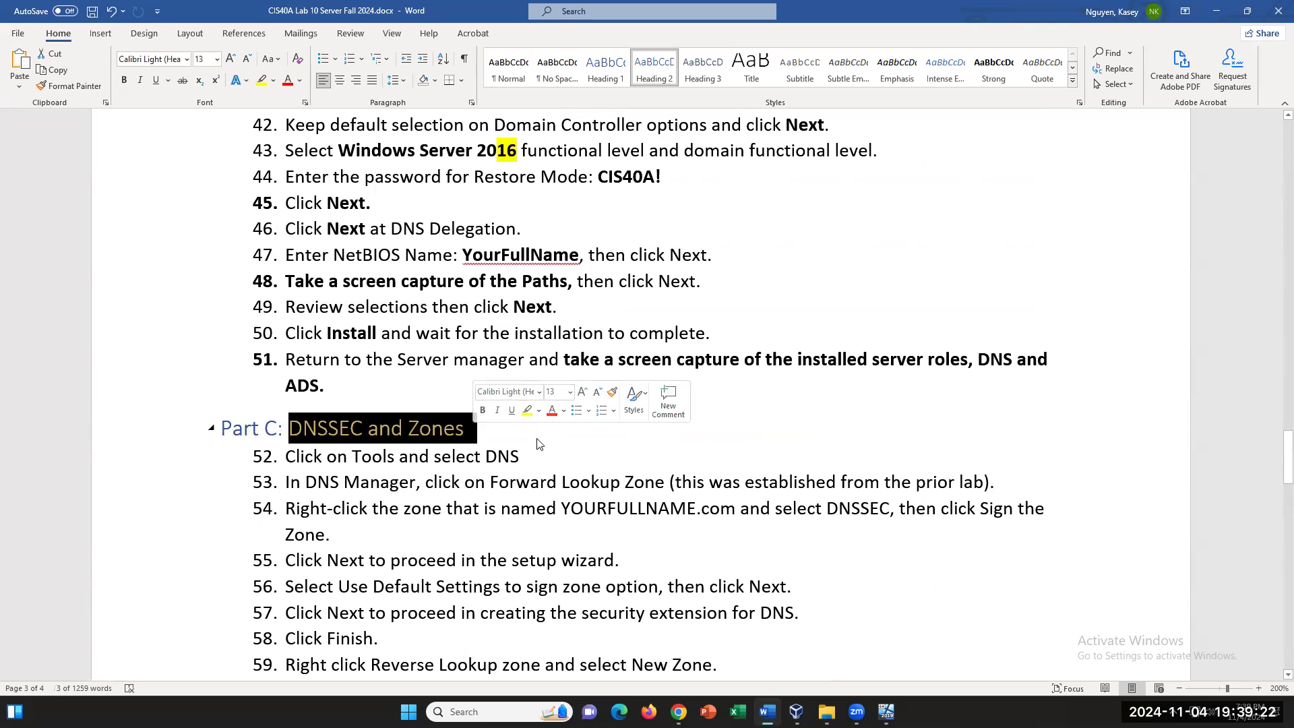
pyautogui.click(575, 423)
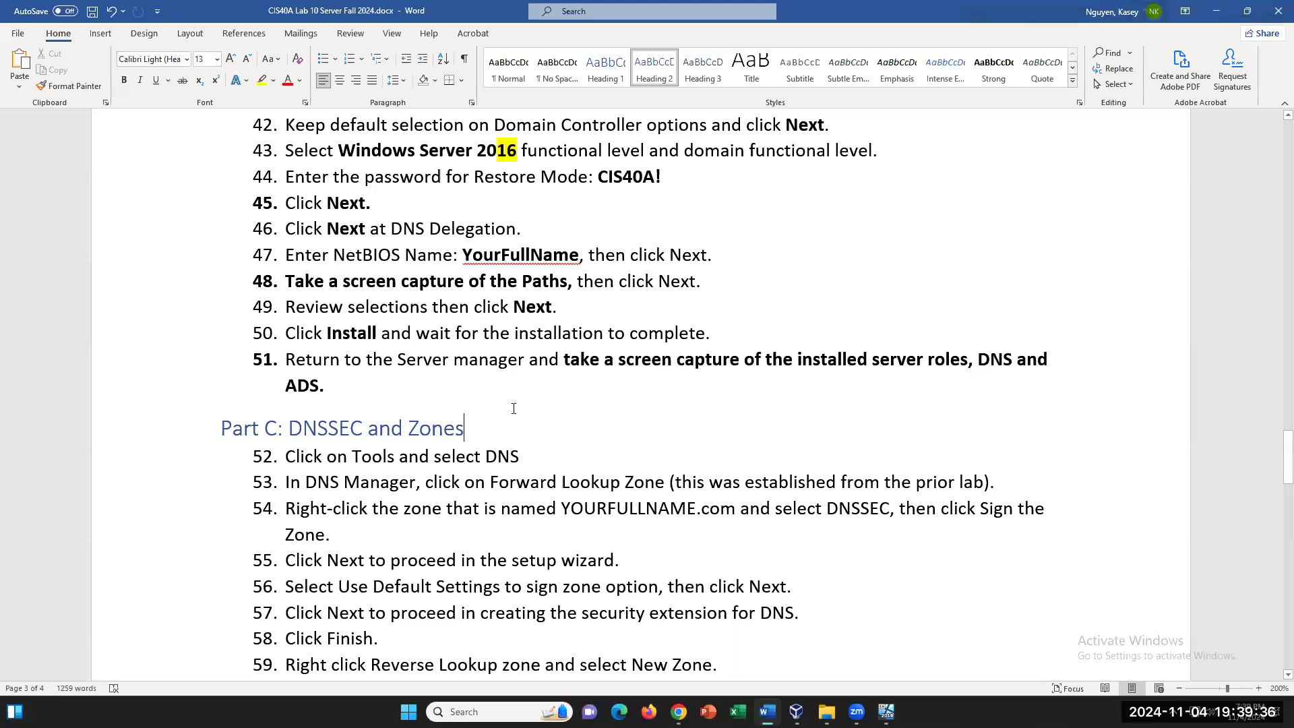
pyautogui.scroll(-3, 512, 408)
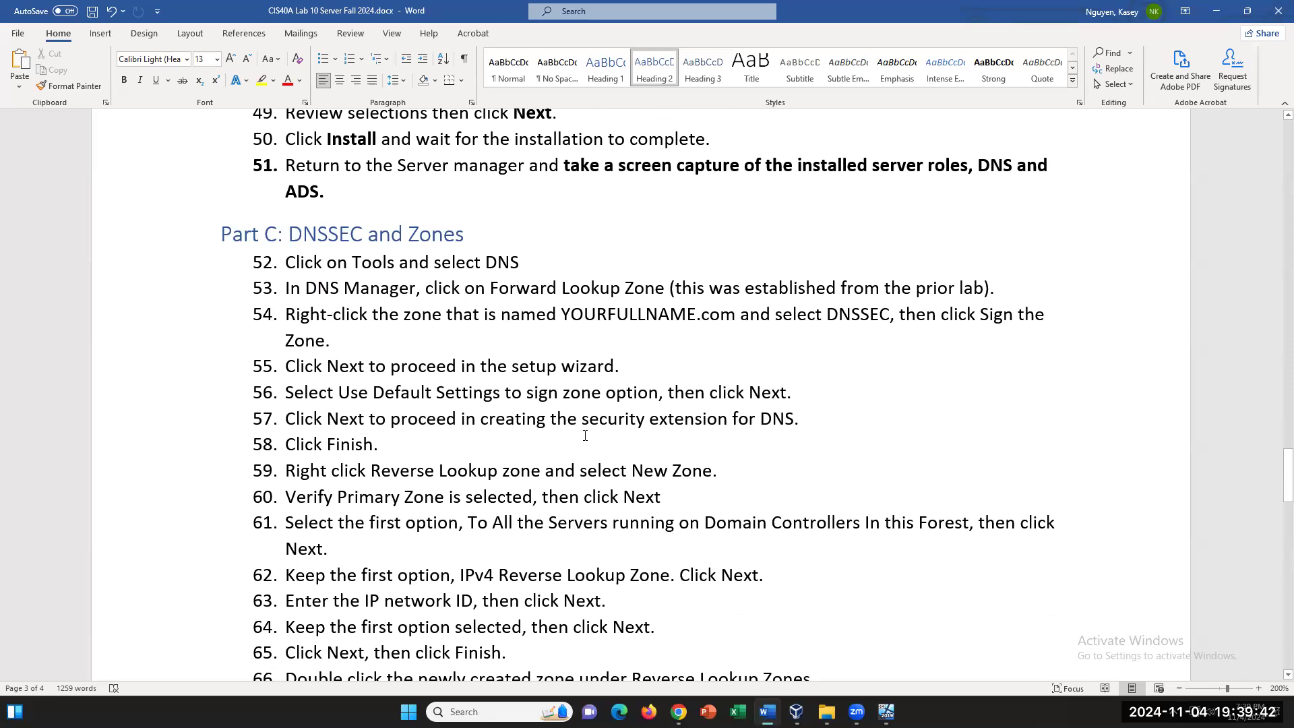
pyautogui.scroll(4, 585, 436)
pyautogui.scroll(-1, 584, 433)
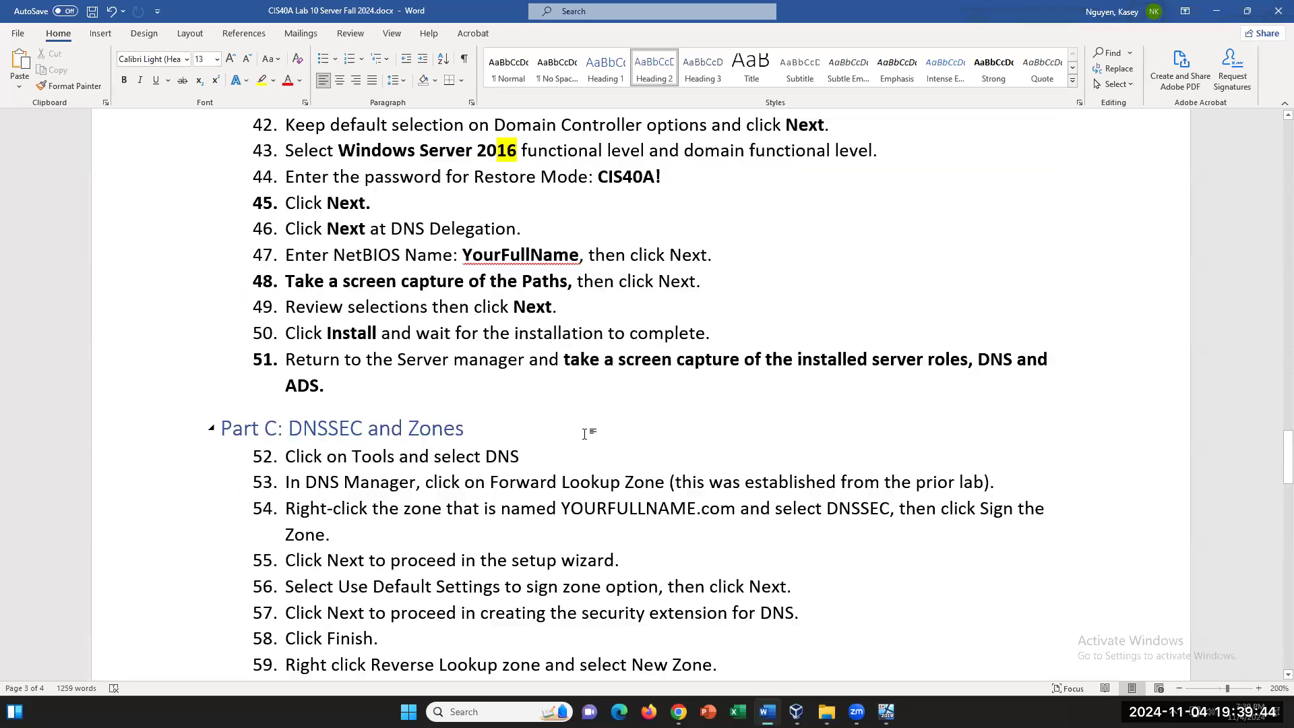
pyautogui.scroll(2, 584, 434)
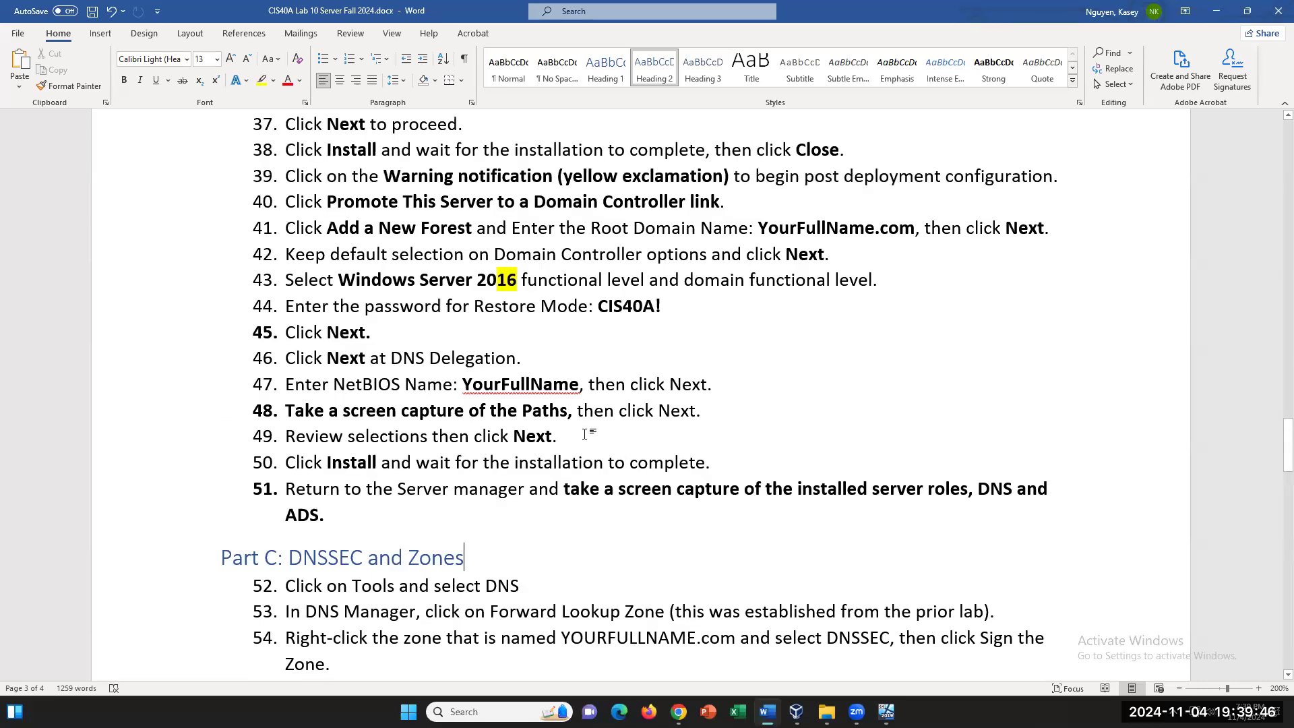
pyautogui.scroll(-6, 584, 433)
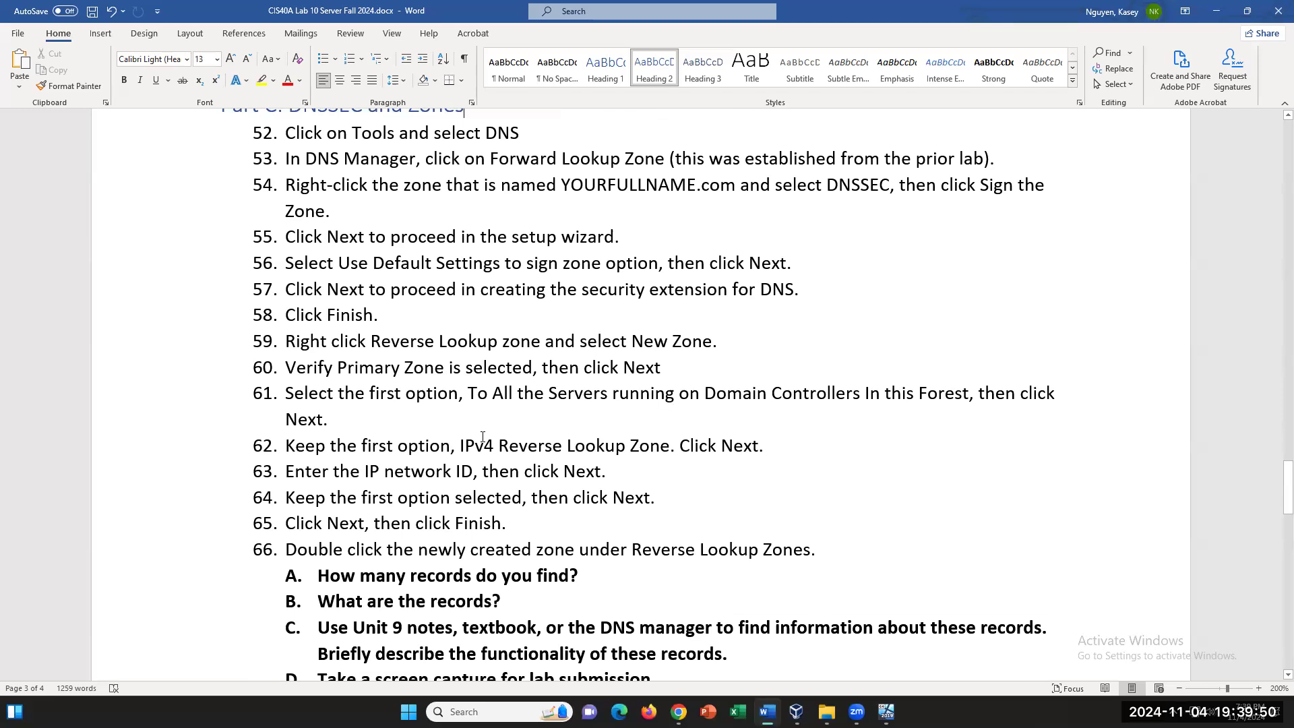
pyautogui.moveTo(460, 446); pyautogui.dragTo(669, 446)
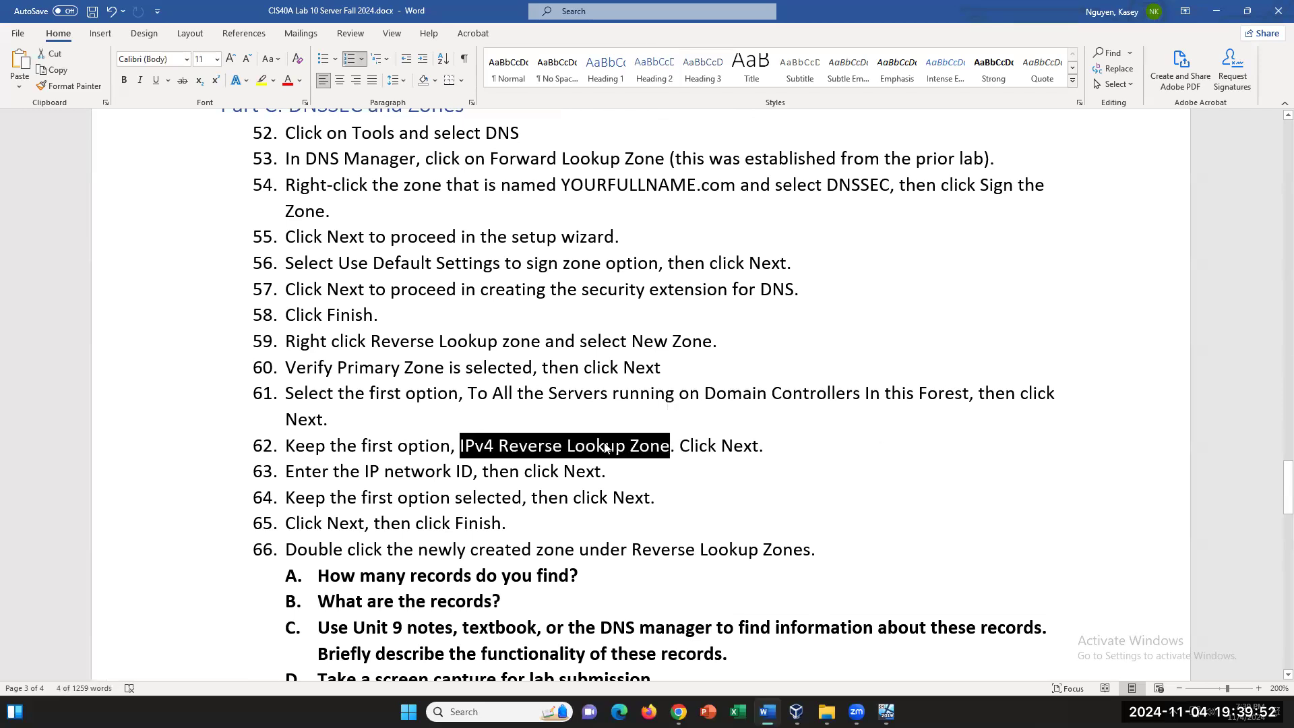
pyautogui.scroll(-1, 678, 540)
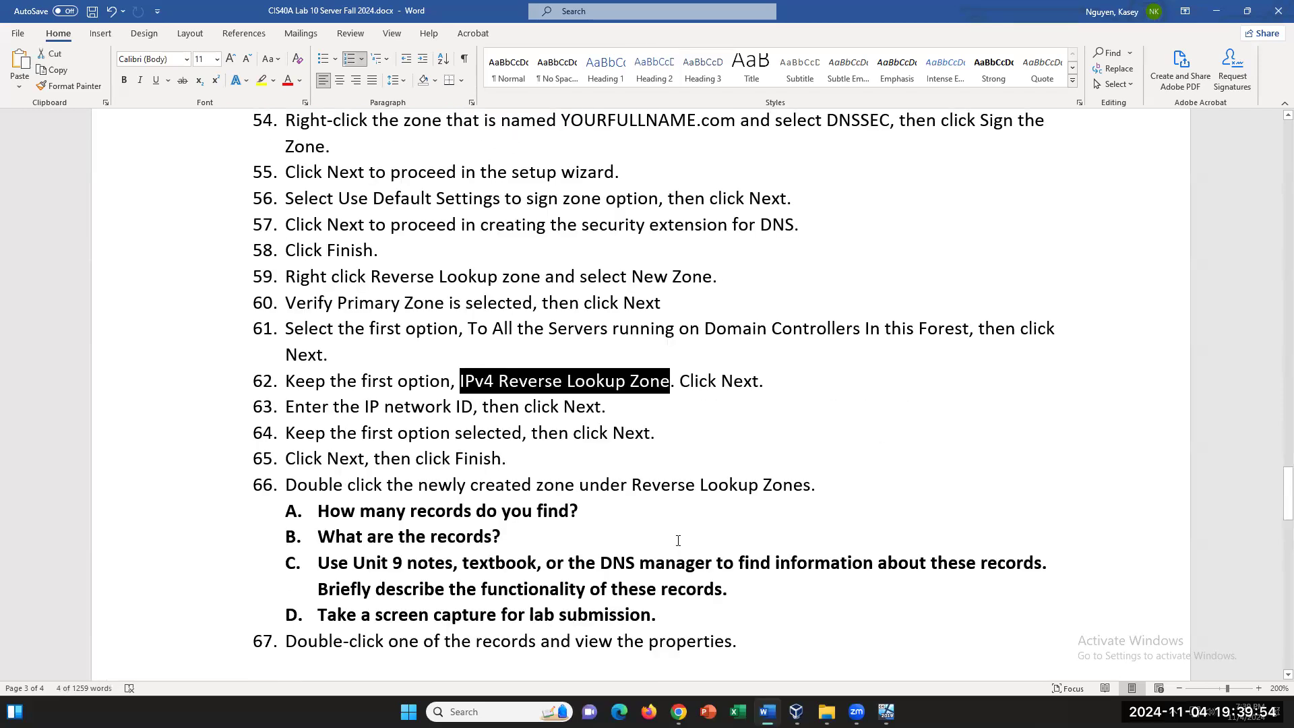
pyautogui.scroll(1, 678, 540)
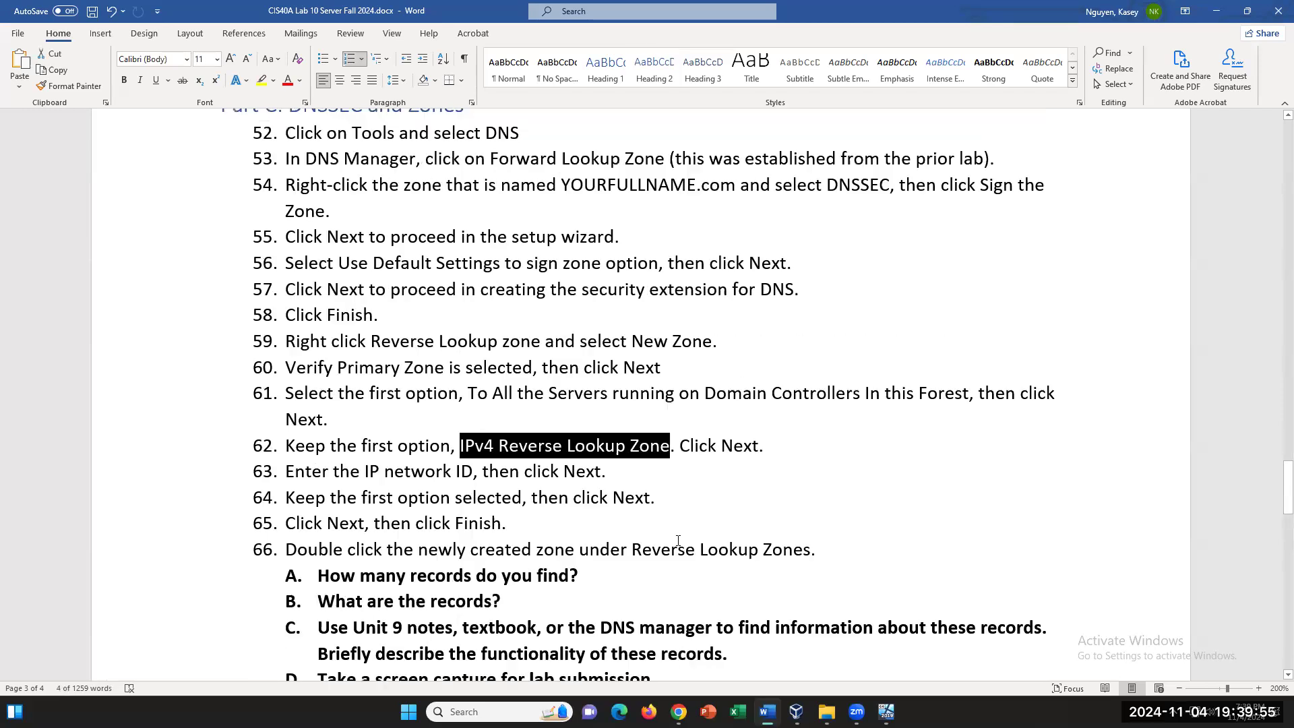
# Insert the example "(172.16. )" after "IP network ID" in instruction 63 and highlight parts of the number
pyautogui.click(479, 470)
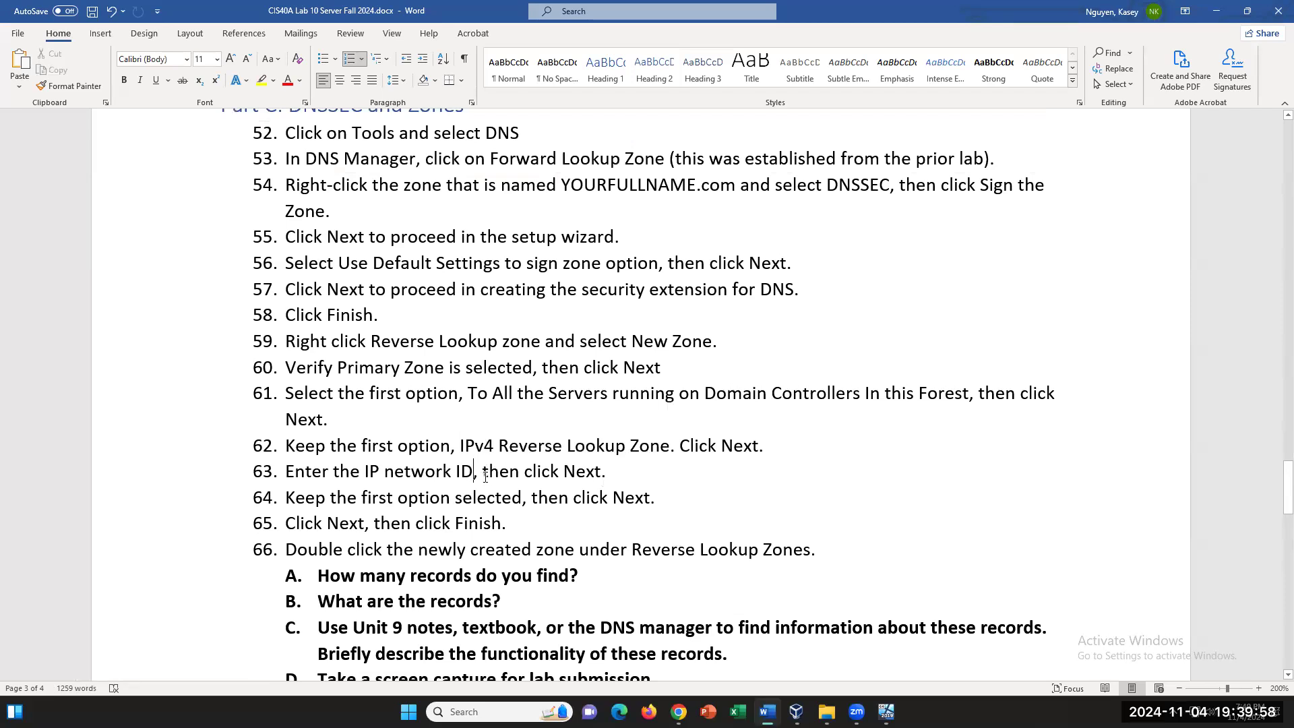
pyautogui.write('(')
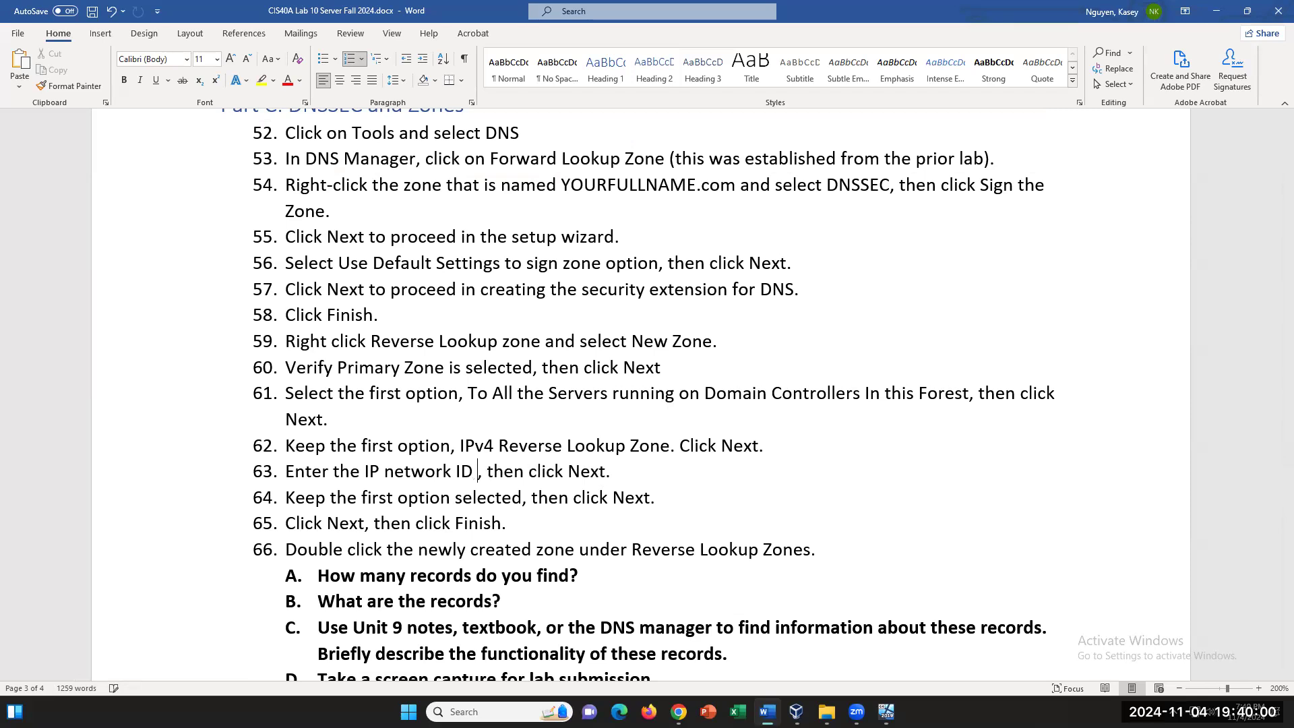
pyautogui.write('172')
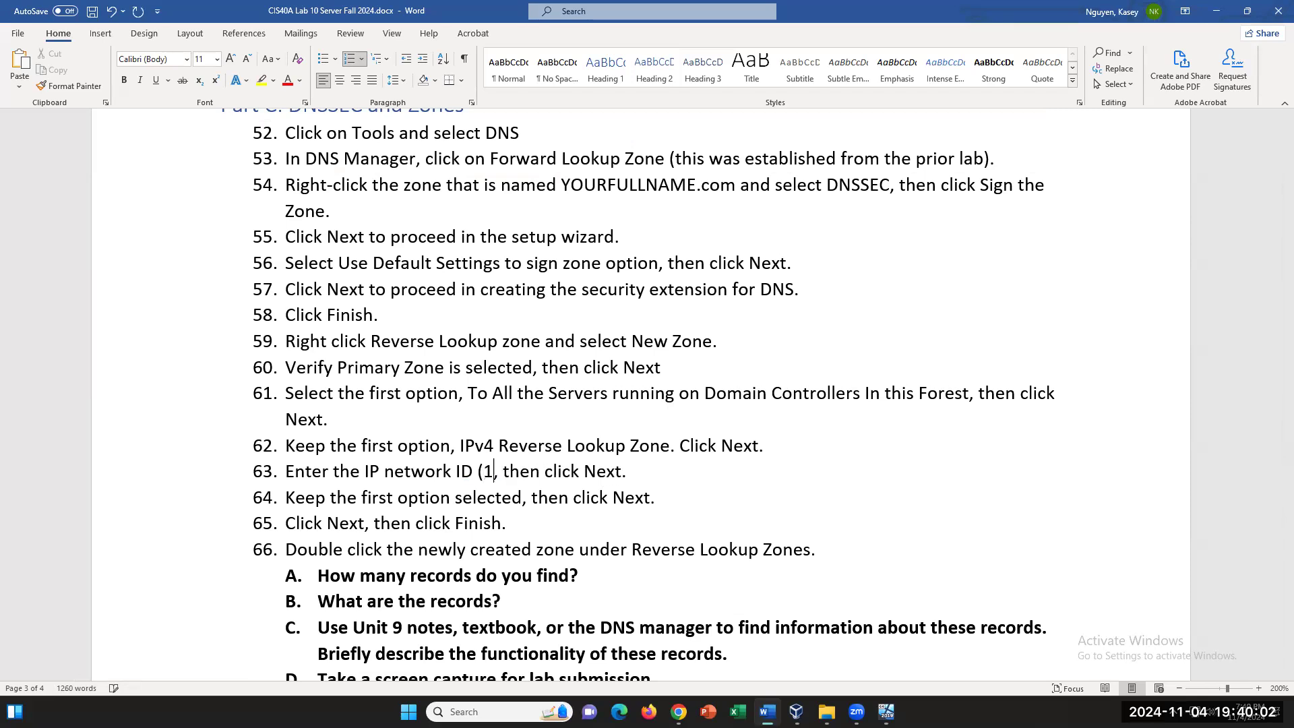
pyautogui.write('.')
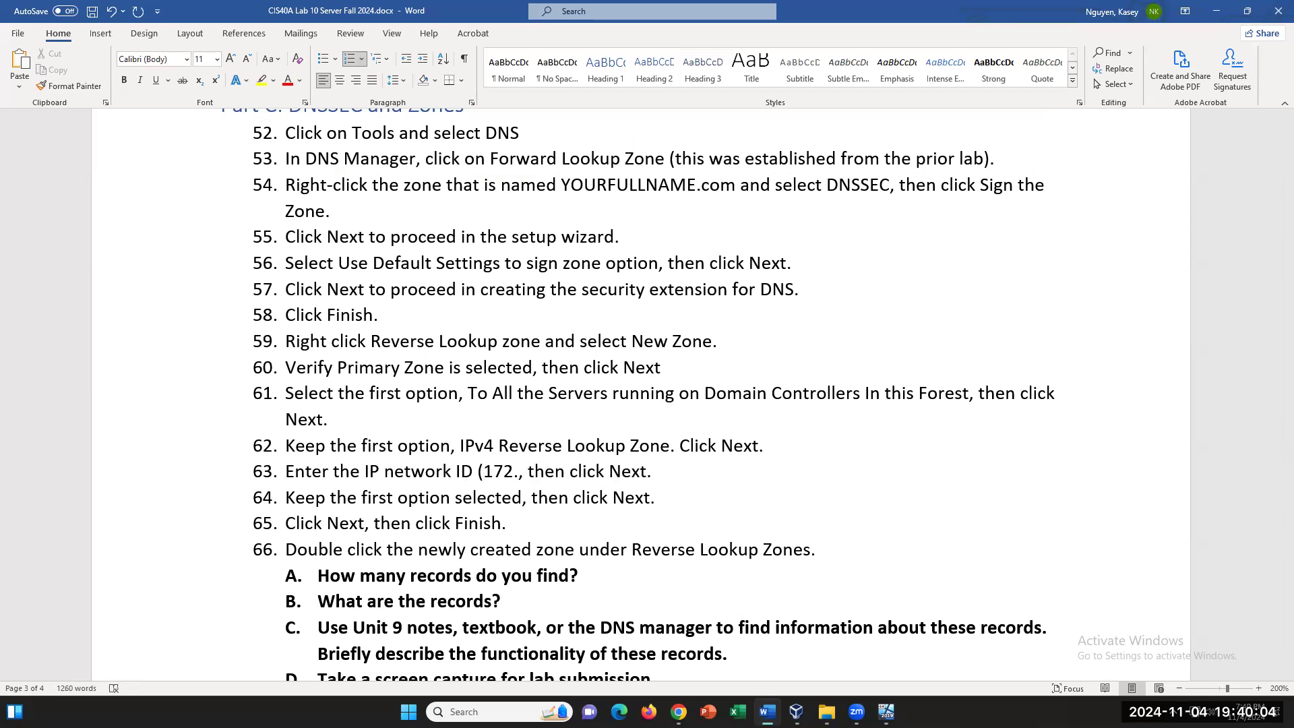
pyautogui.write('16. ')
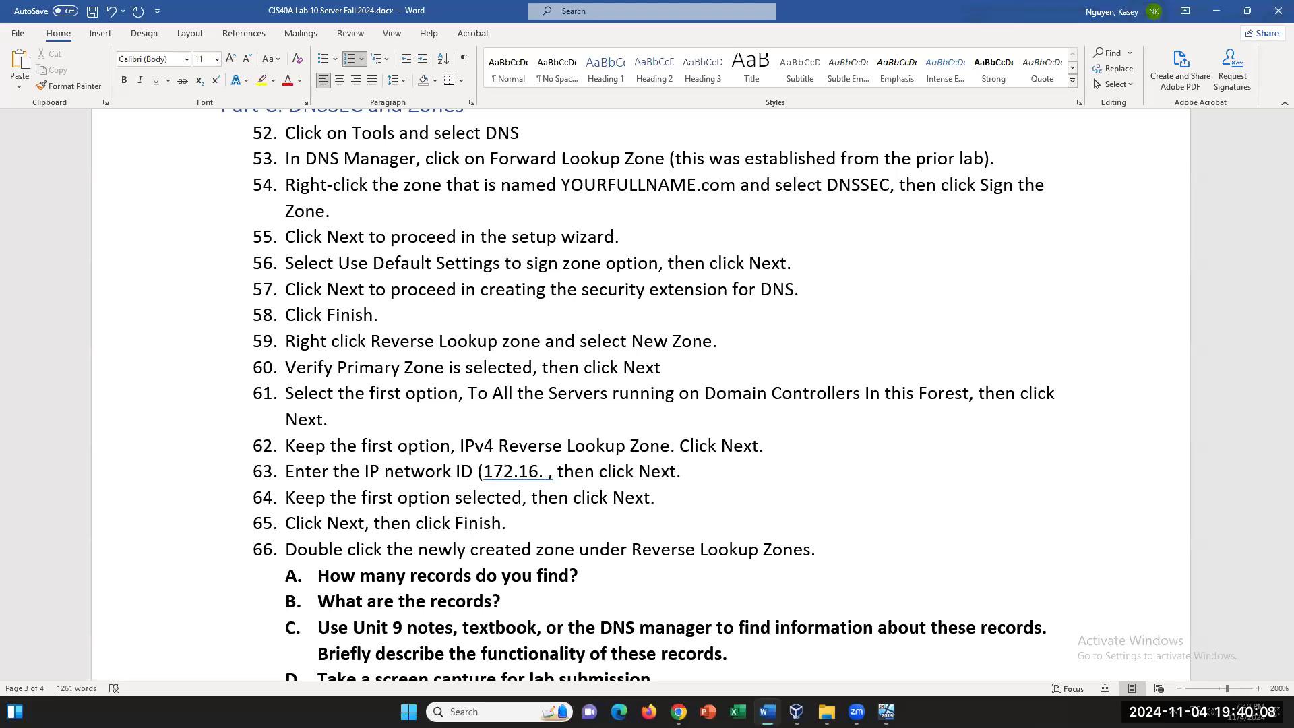
pyautogui.write(')')
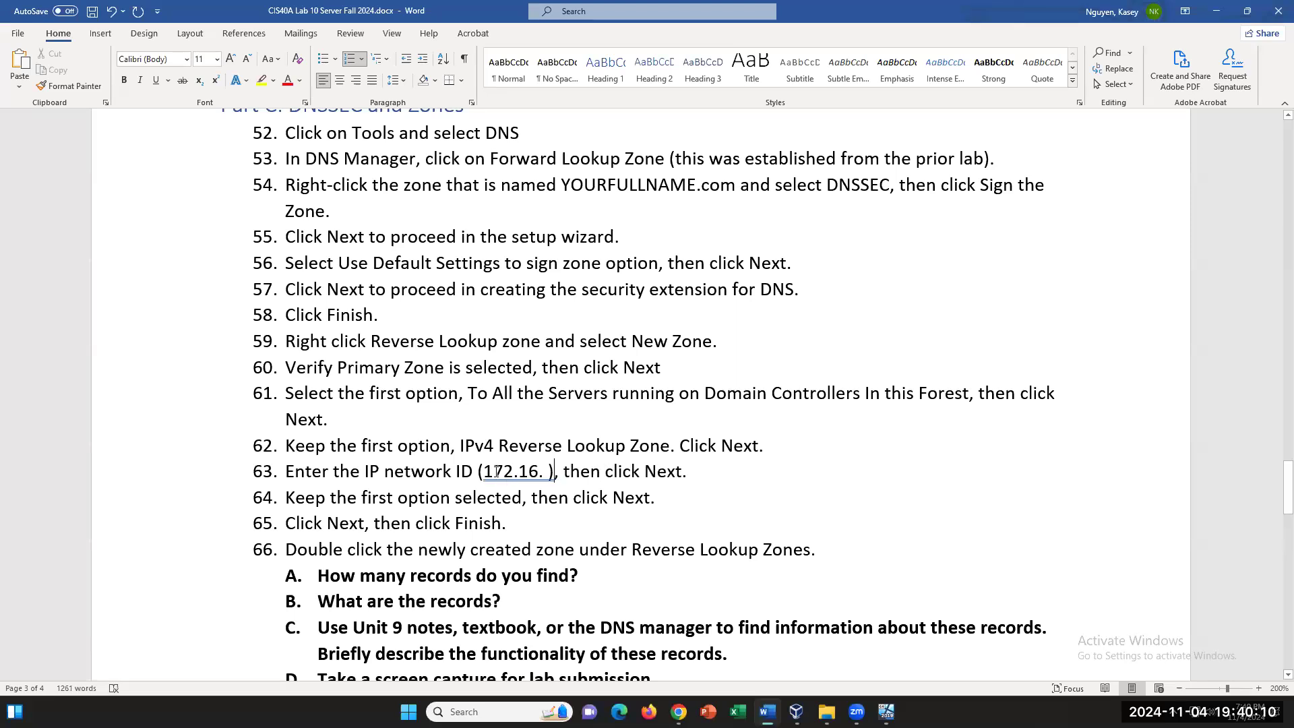
pyautogui.moveTo(486, 470); pyautogui.dragTo(504, 468)
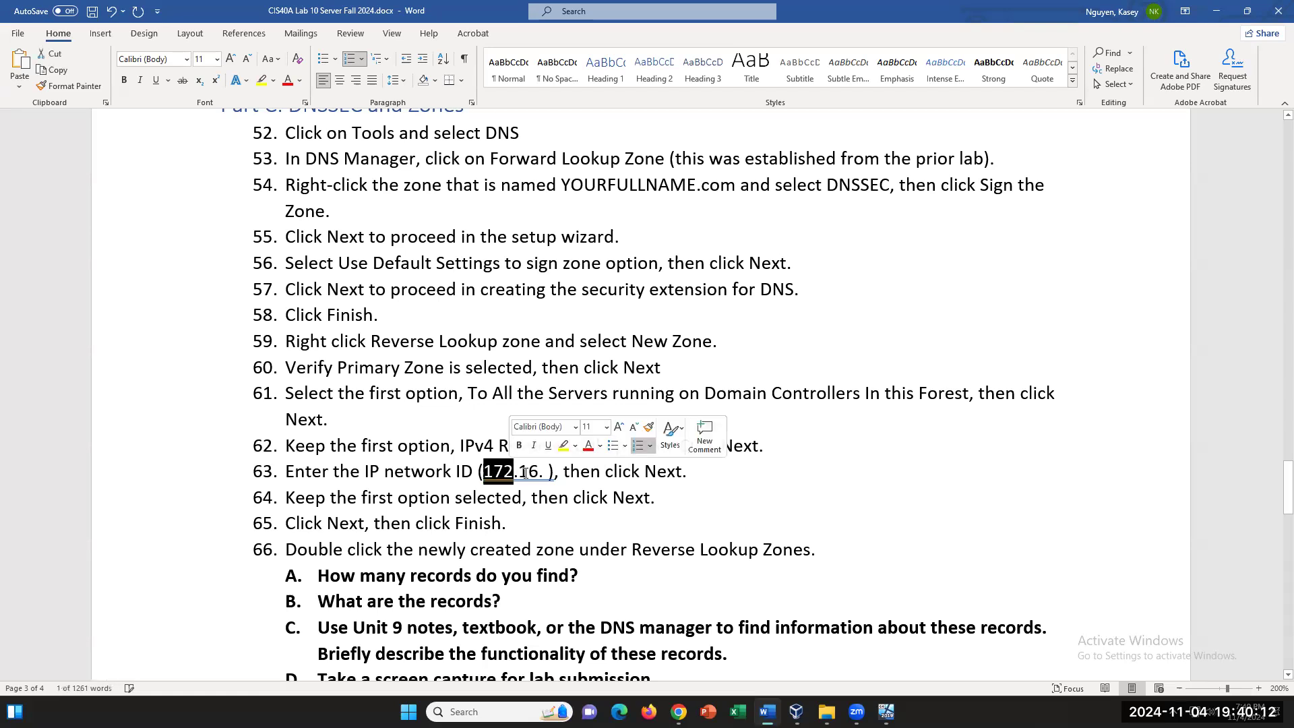
pyautogui.moveTo(529, 472); pyautogui.dragTo(539, 477)
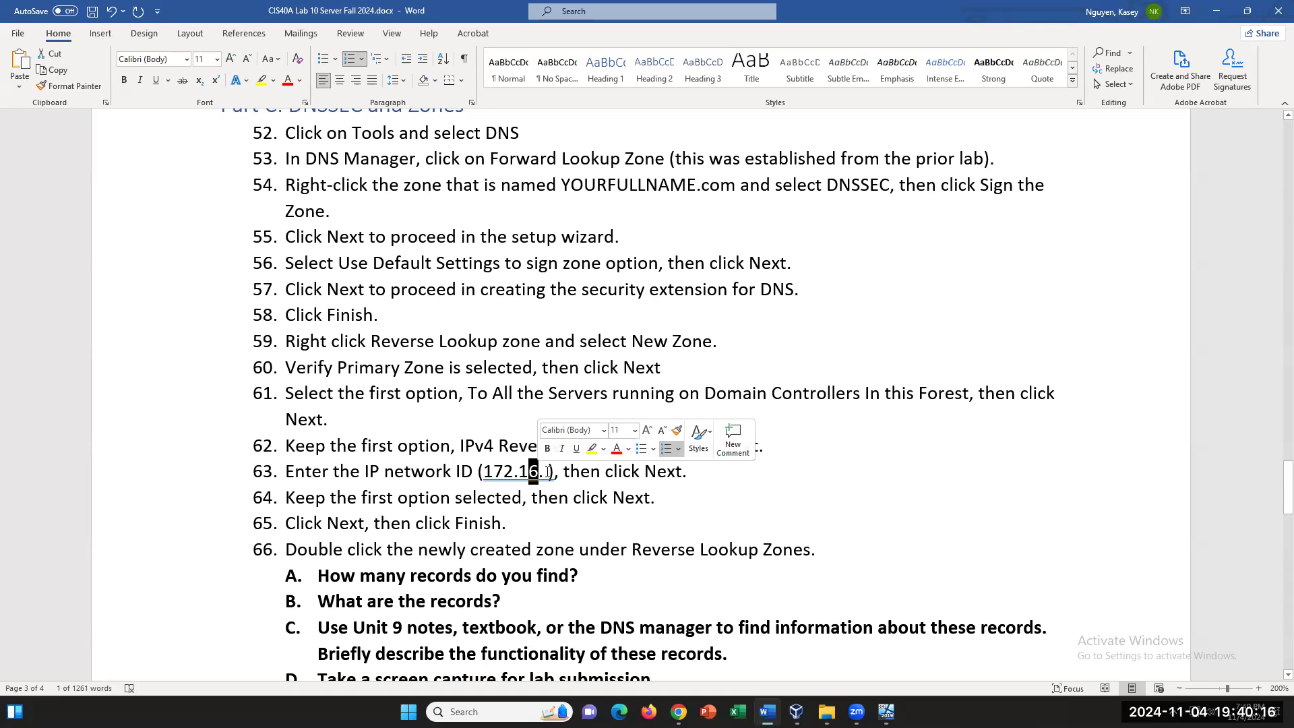
pyautogui.click(561, 472)
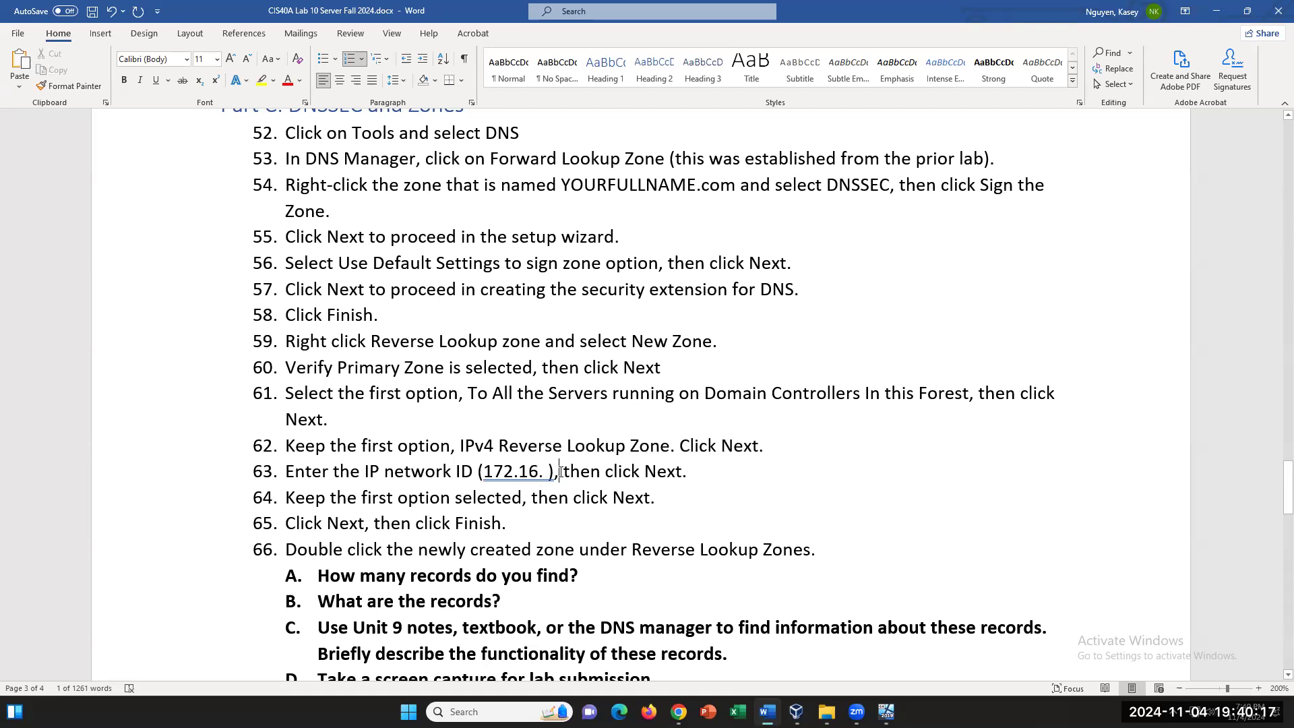
pyautogui.moveTo(484, 471); pyautogui.dragTo(530, 472)
pyautogui.click(496, 472)
pyautogui.click(542, 471)
pyautogui.scroll(-1, 602, 557)
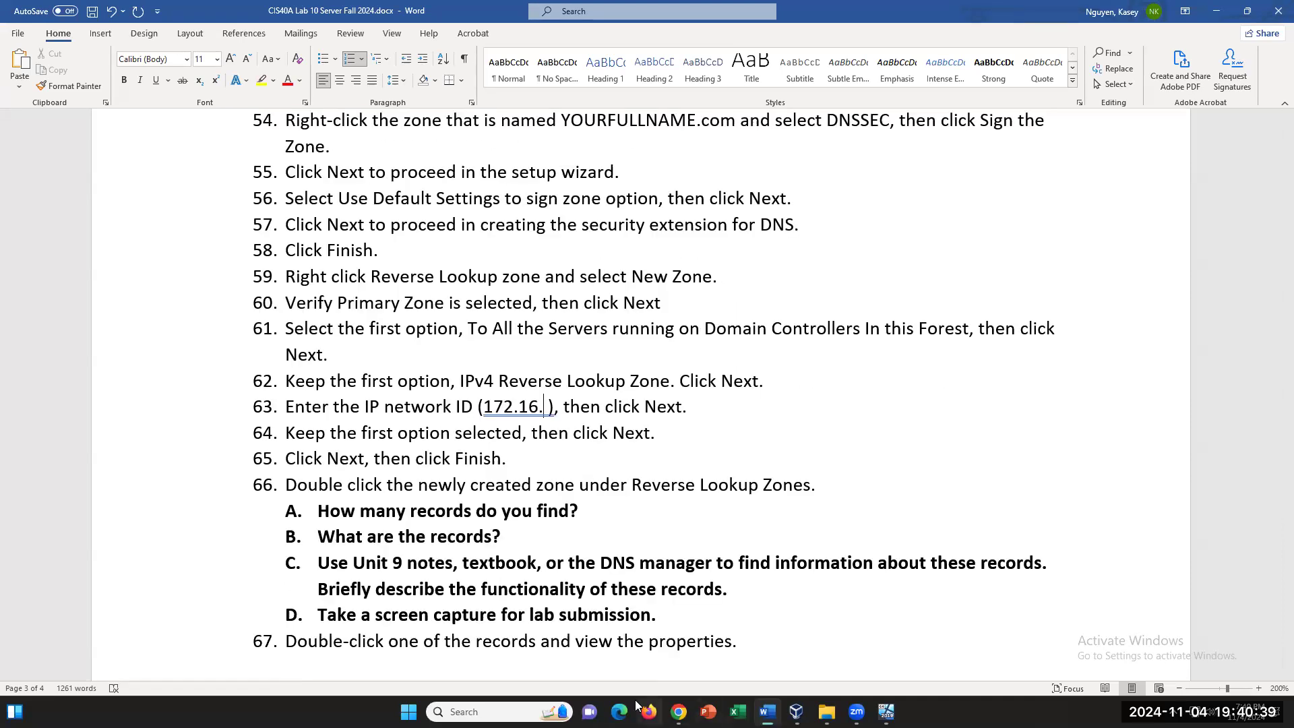
# Switch to the server virtual machine in VirtualBox, unlock it and sign in to the domain Administrator account with its password
pyautogui.click(886, 712)
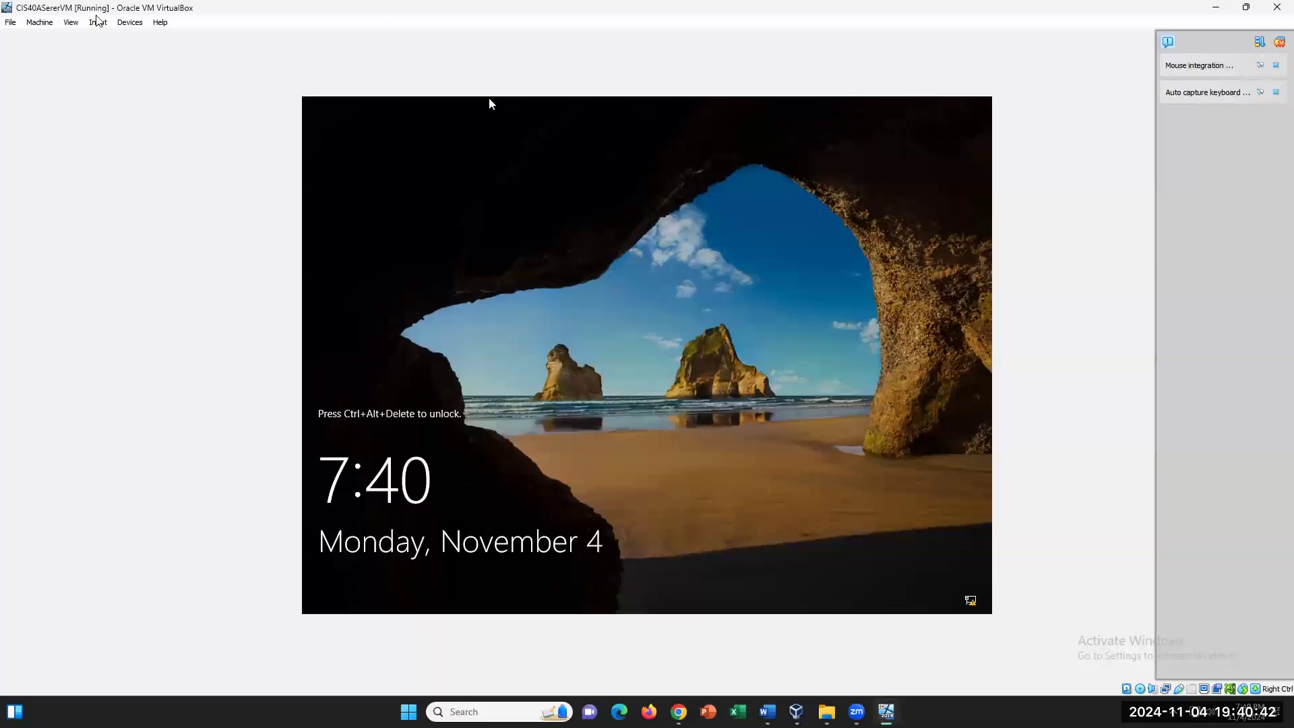
pyautogui.click(137, 22)
pyautogui.moveTo(98, 23)
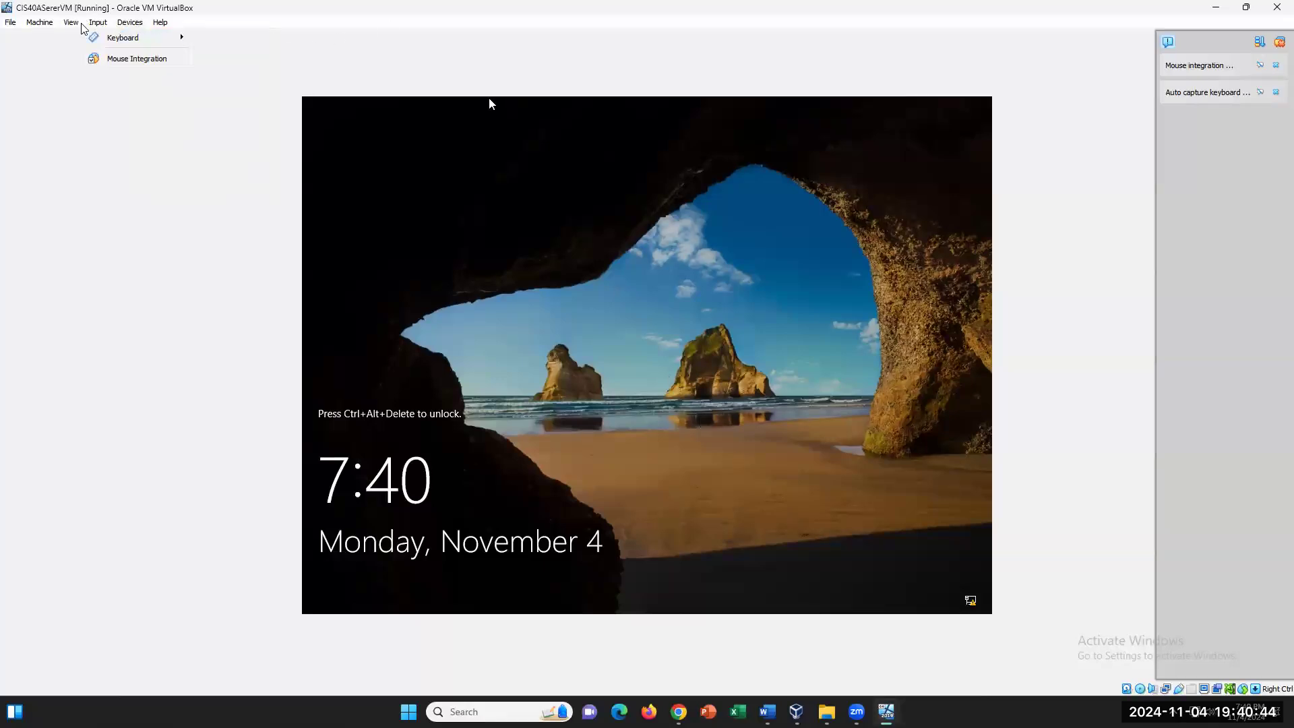
pyautogui.moveTo(164, 46)
pyautogui.click(239, 74)
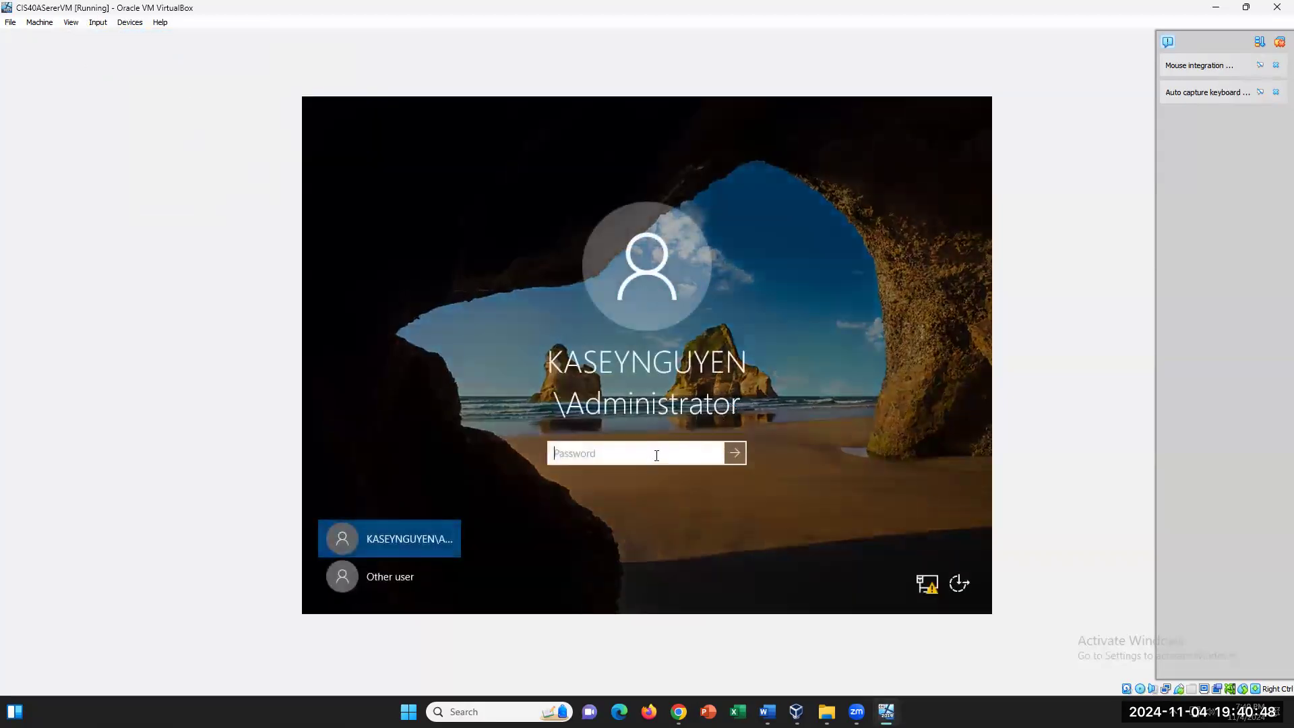
pyautogui.press('capslock')
pyautogui.write('•••••')
pyautogui.press('Return')
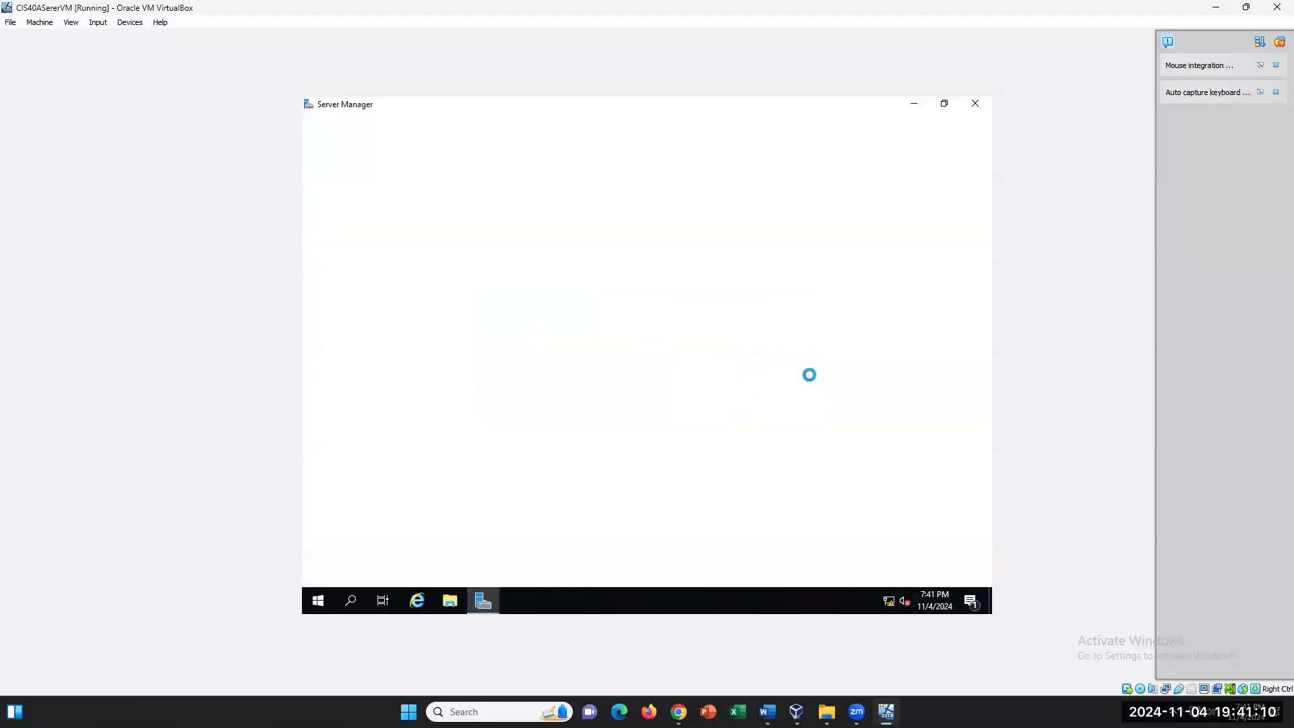
pyautogui.click(735, 211)
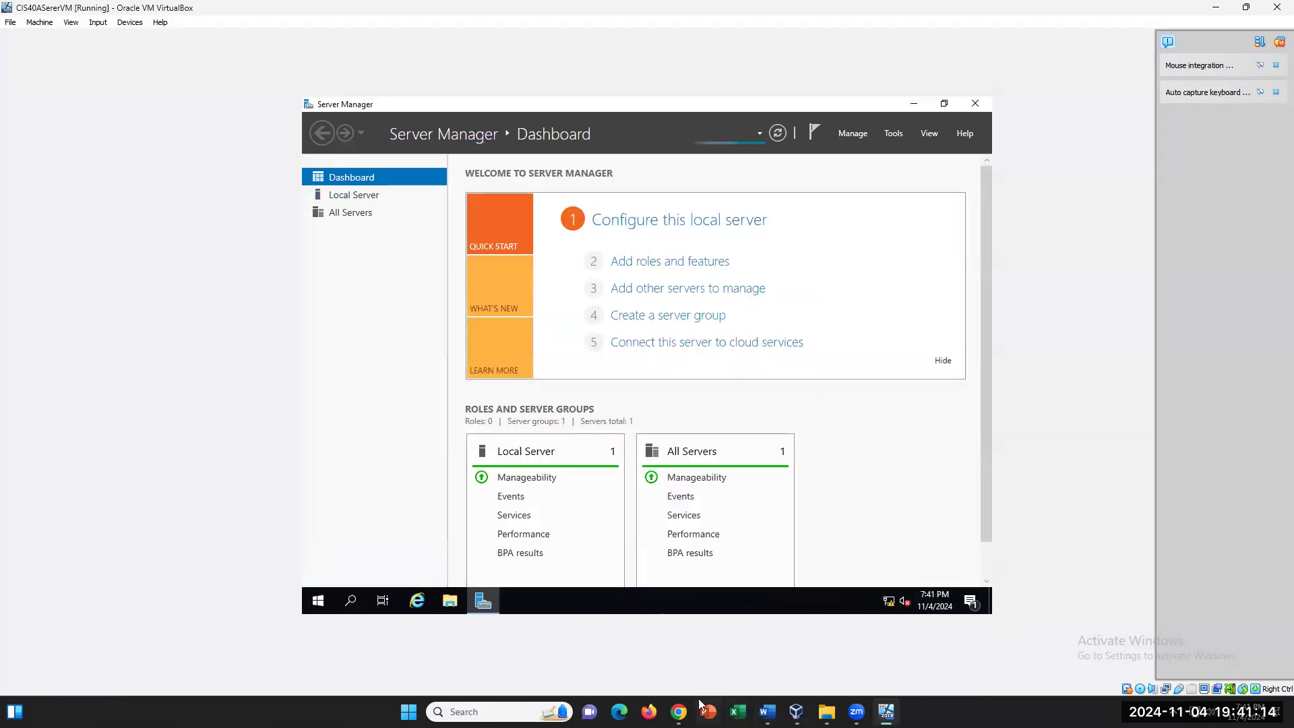
# Return to the lab document in Word and highlight instructions 66 through 71, including their questions, in red
pyautogui.click(767, 712)
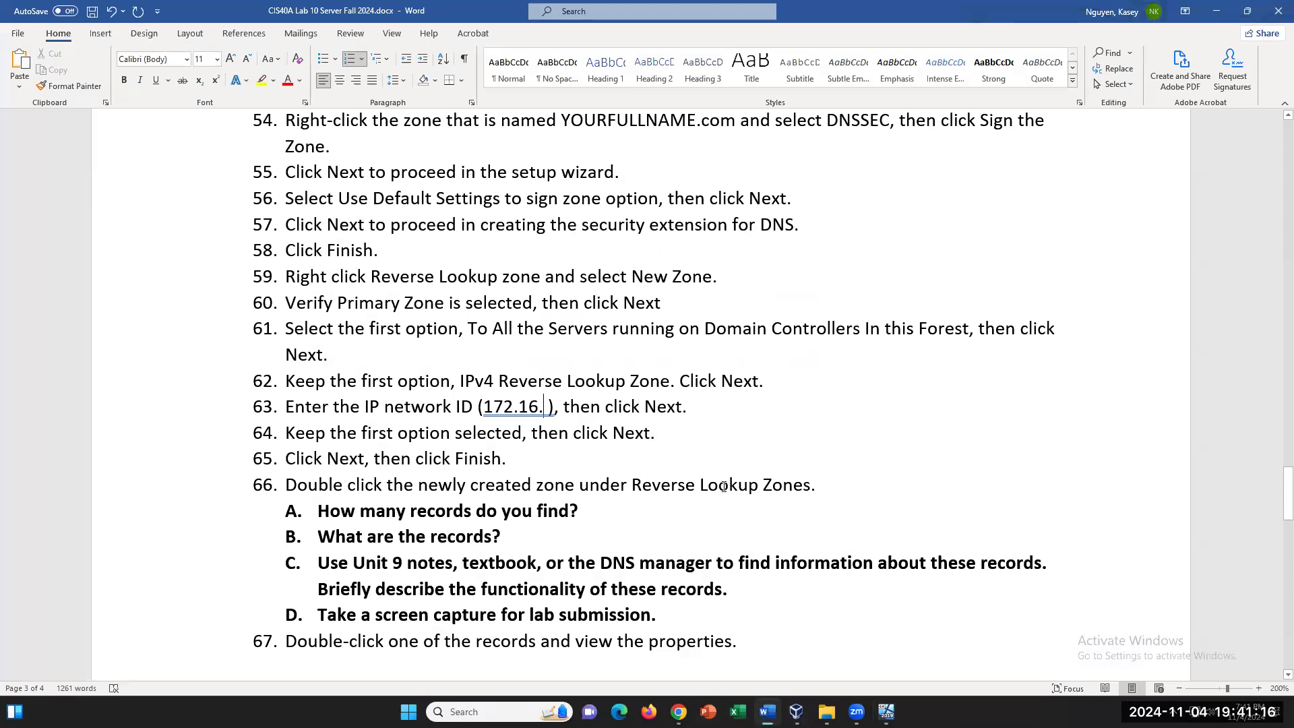
pyautogui.scroll(4, 724, 485)
pyautogui.scroll(-4, 724, 482)
pyautogui.scroll(-1, 723, 482)
pyautogui.moveTo(283, 433); pyautogui.dragTo(694, 581)
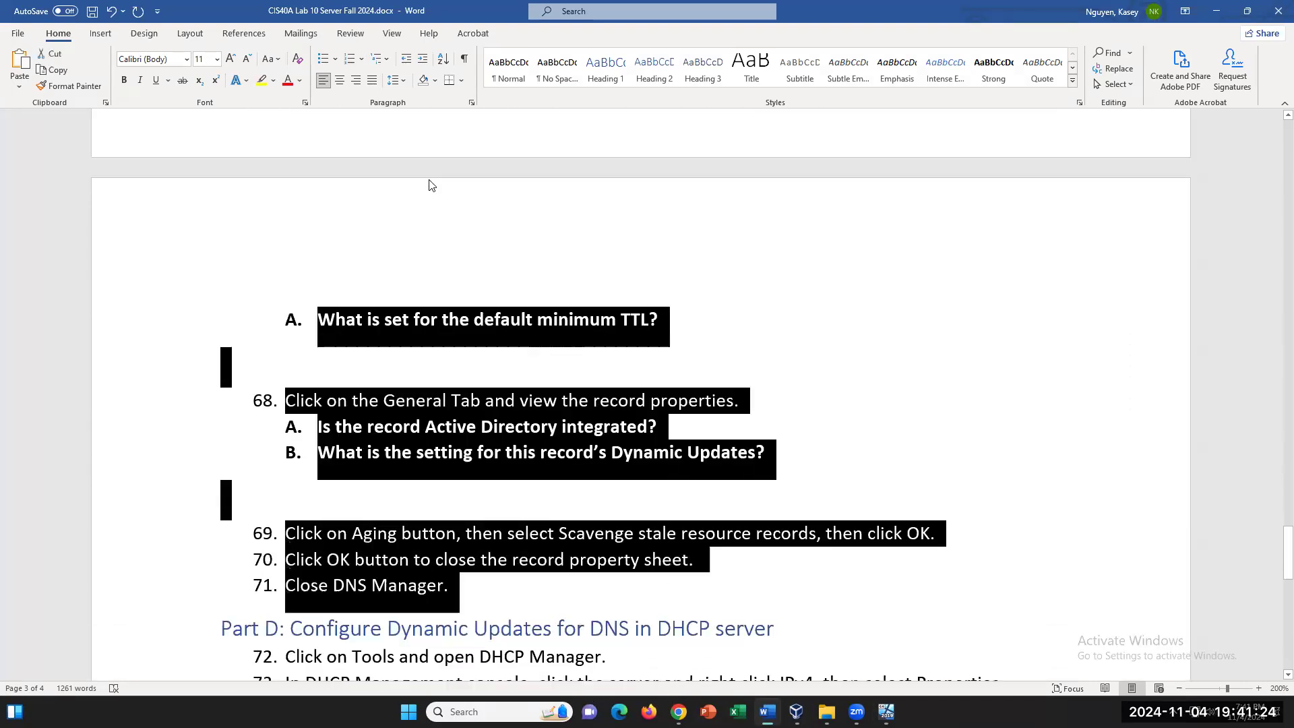
pyautogui.click(273, 80)
pyautogui.click(266, 122)
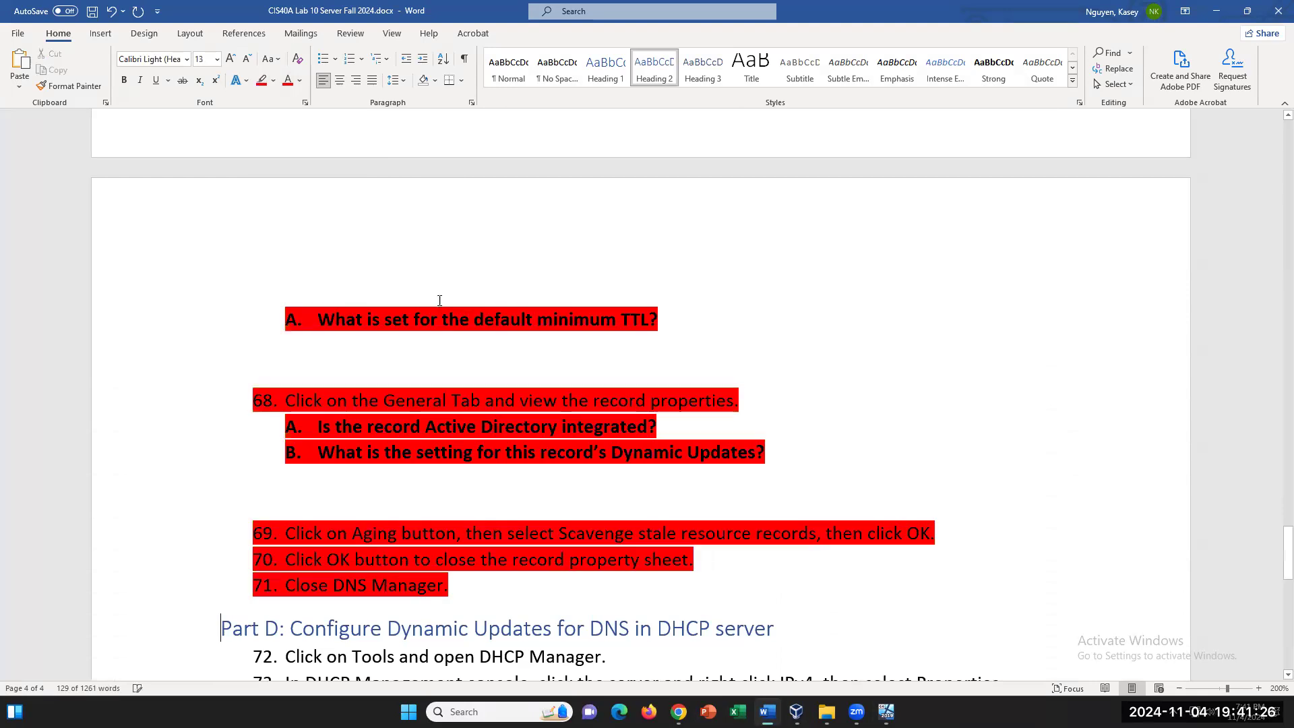
# Review the Part D instructions on dynamic DNS updates in DHCP, check Server Manager briefly, and return to Part C in Word
pyautogui.scroll(-7, 477, 335)
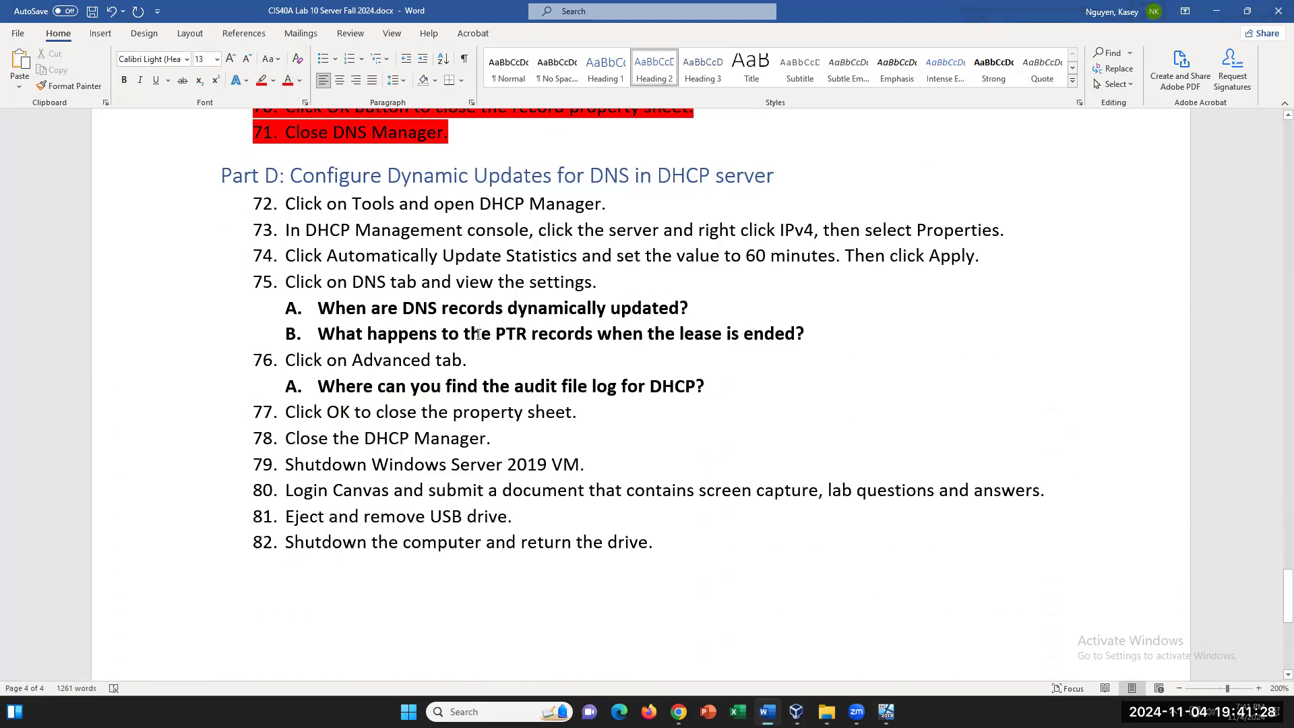
pyautogui.moveTo(280, 204); pyautogui.dragTo(614, 209)
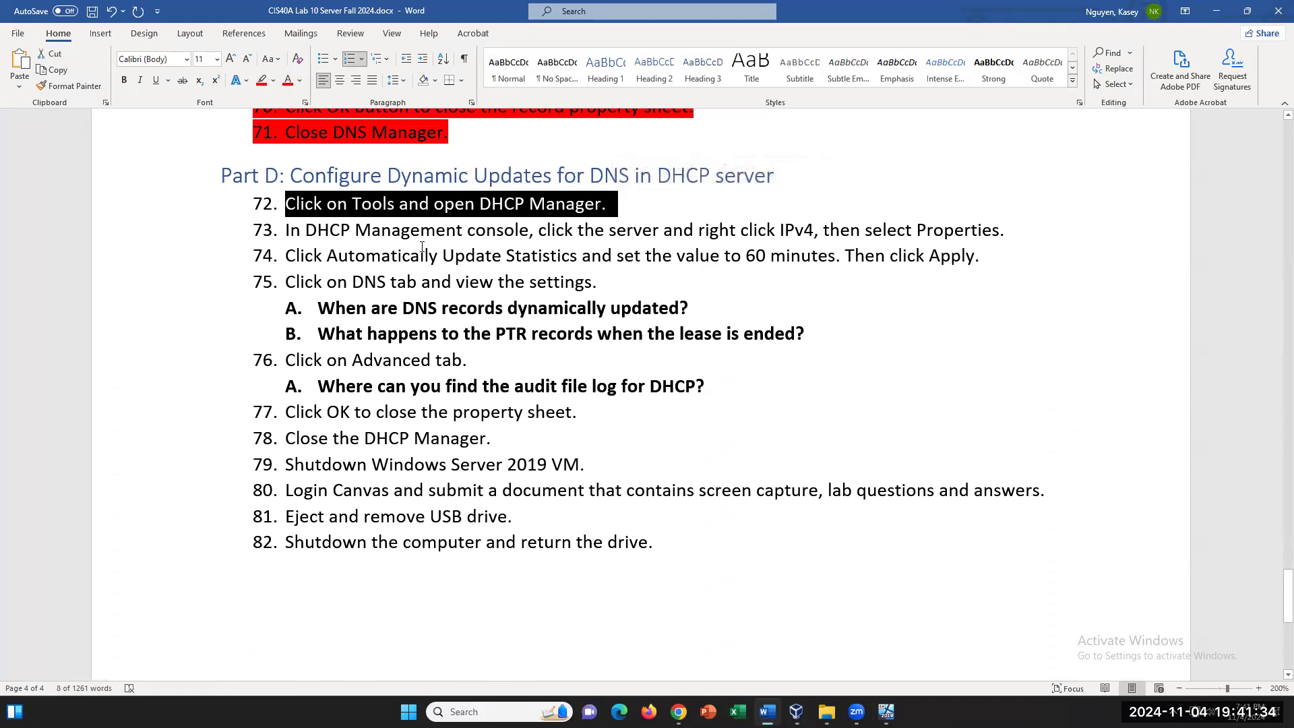
pyautogui.click(509, 230)
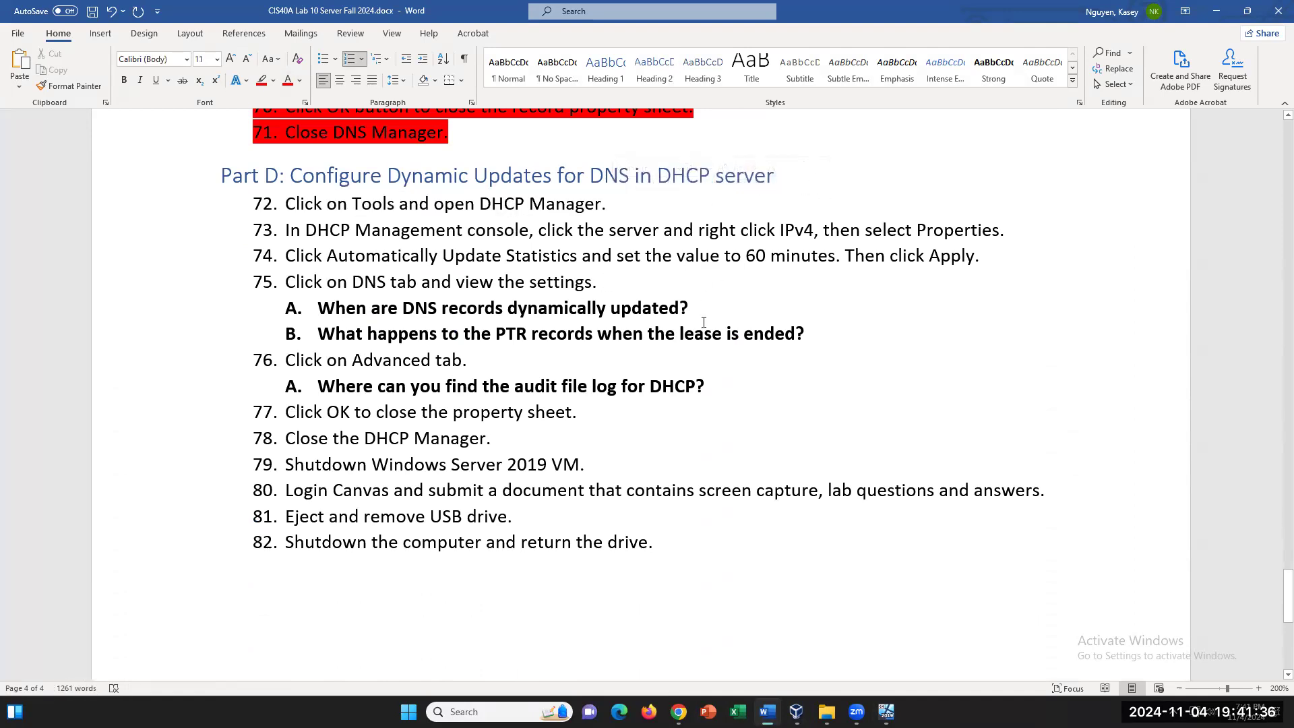
pyautogui.click(886, 711)
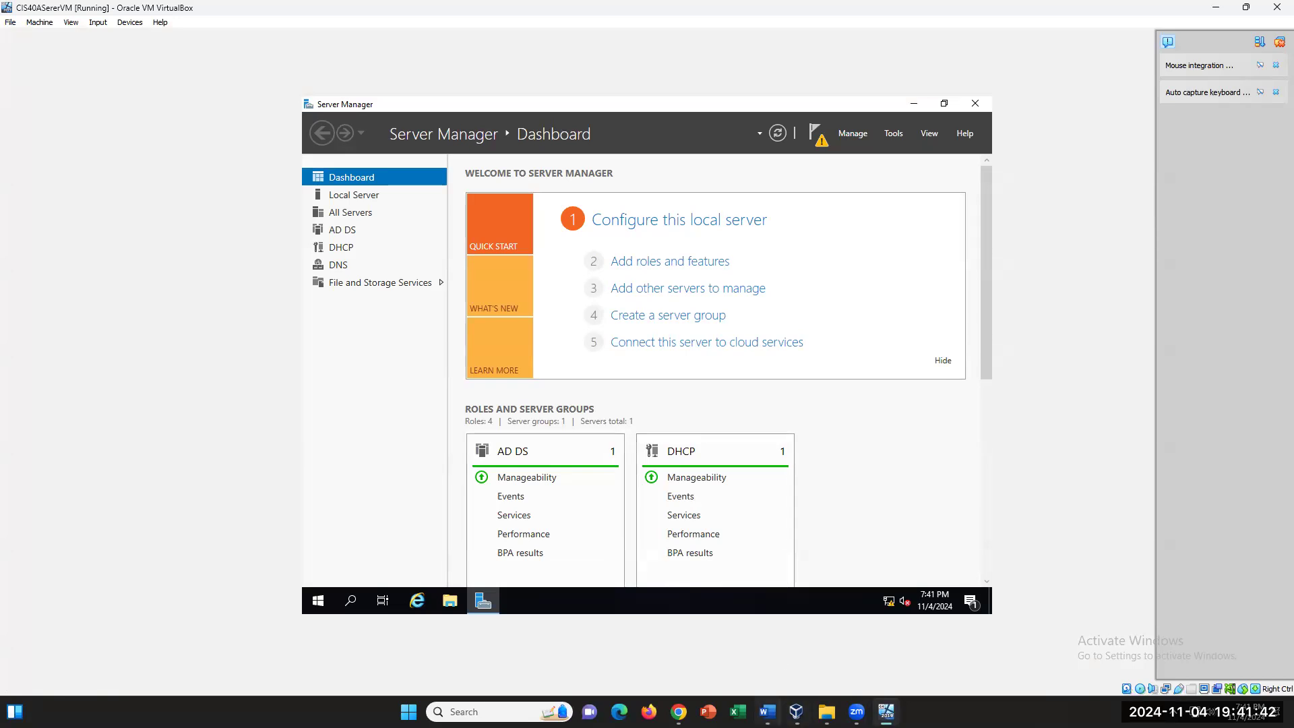
pyautogui.click(768, 712)
pyautogui.scroll(15, 650, 403)
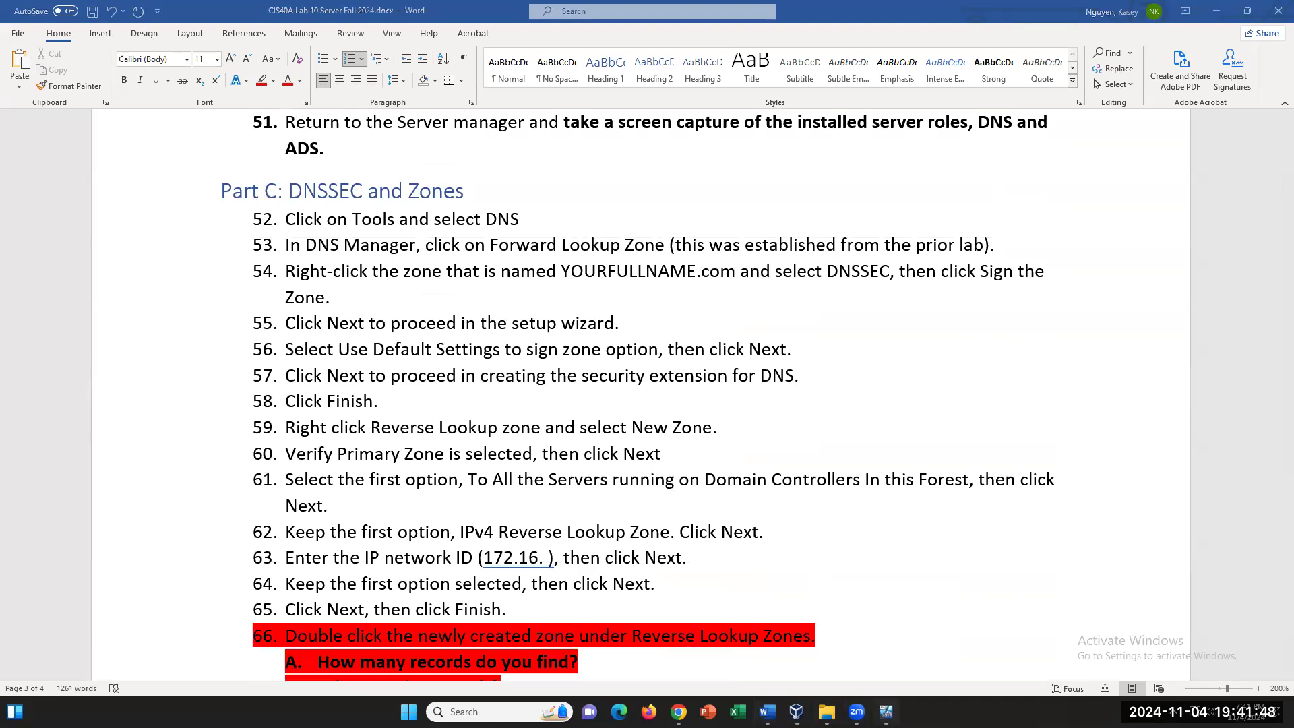
# Switch to the virtual machine in VirtualBox and open DNS Manager from Server Manager
pyautogui.click(886, 711)
pyautogui.click(893, 133)
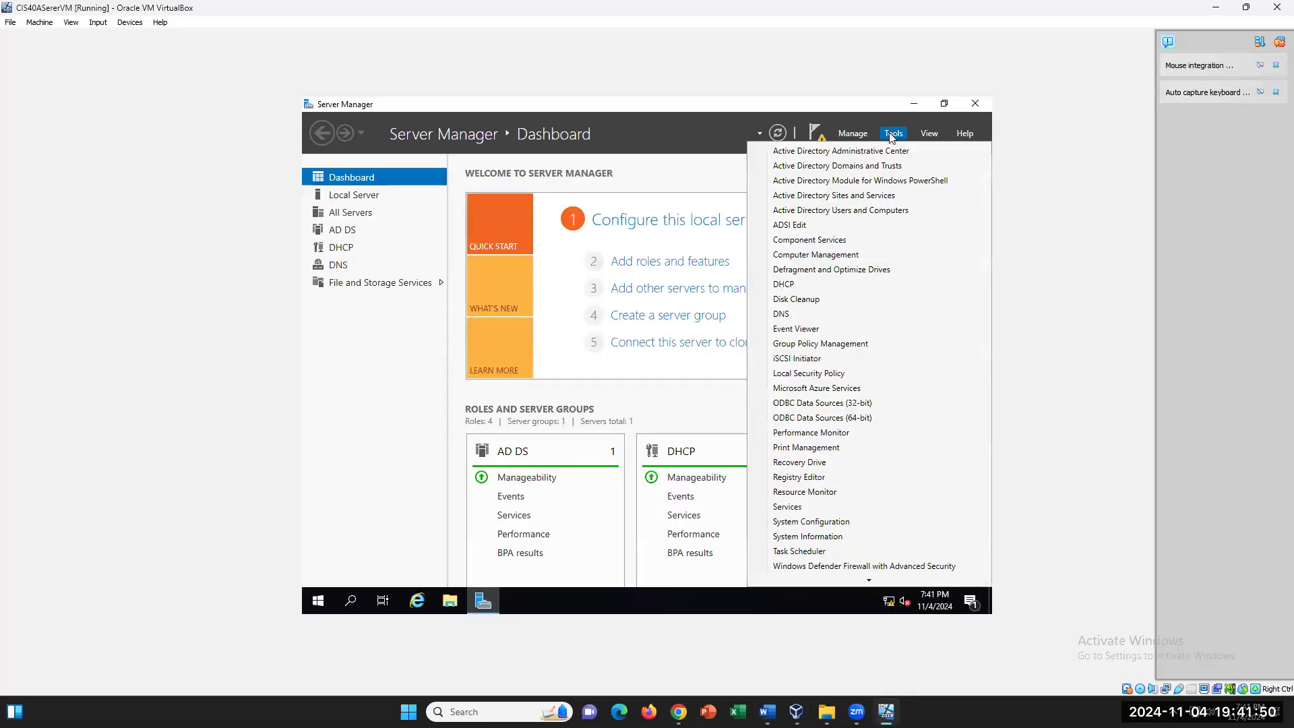
pyautogui.click(831, 315)
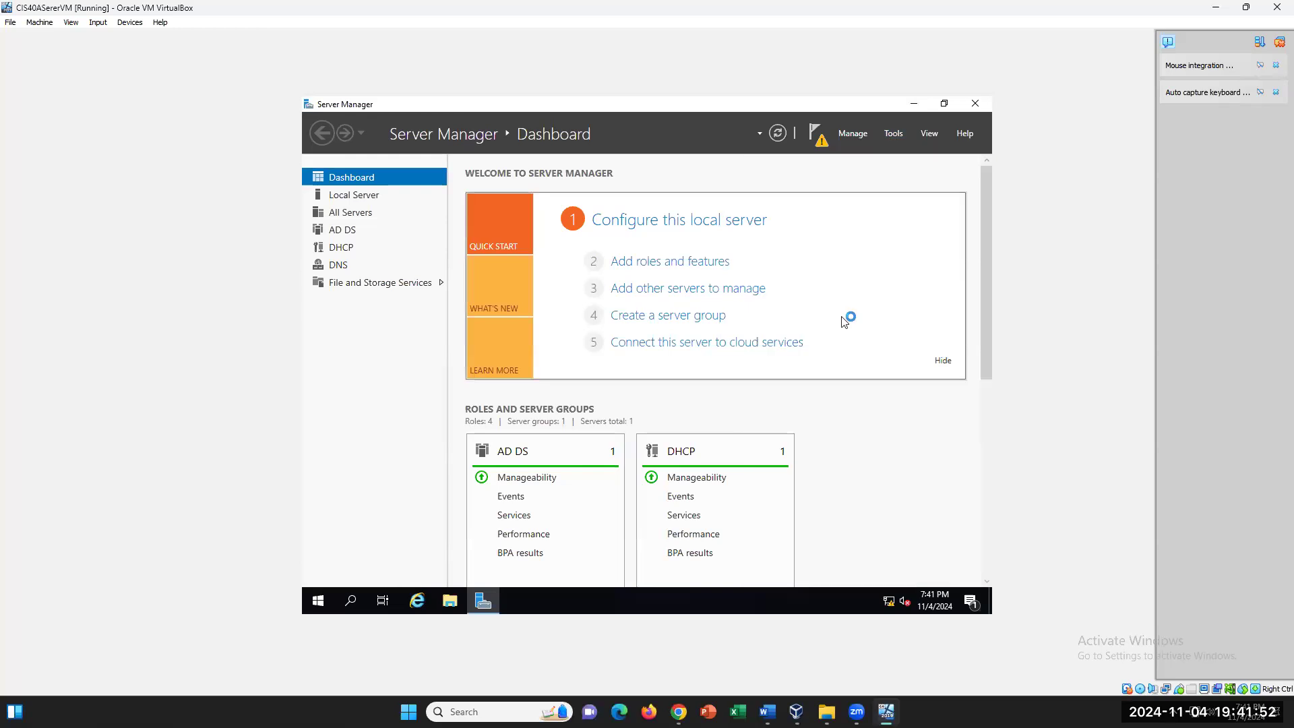
pyautogui.click(389, 226)
pyautogui.rightClick(398, 232)
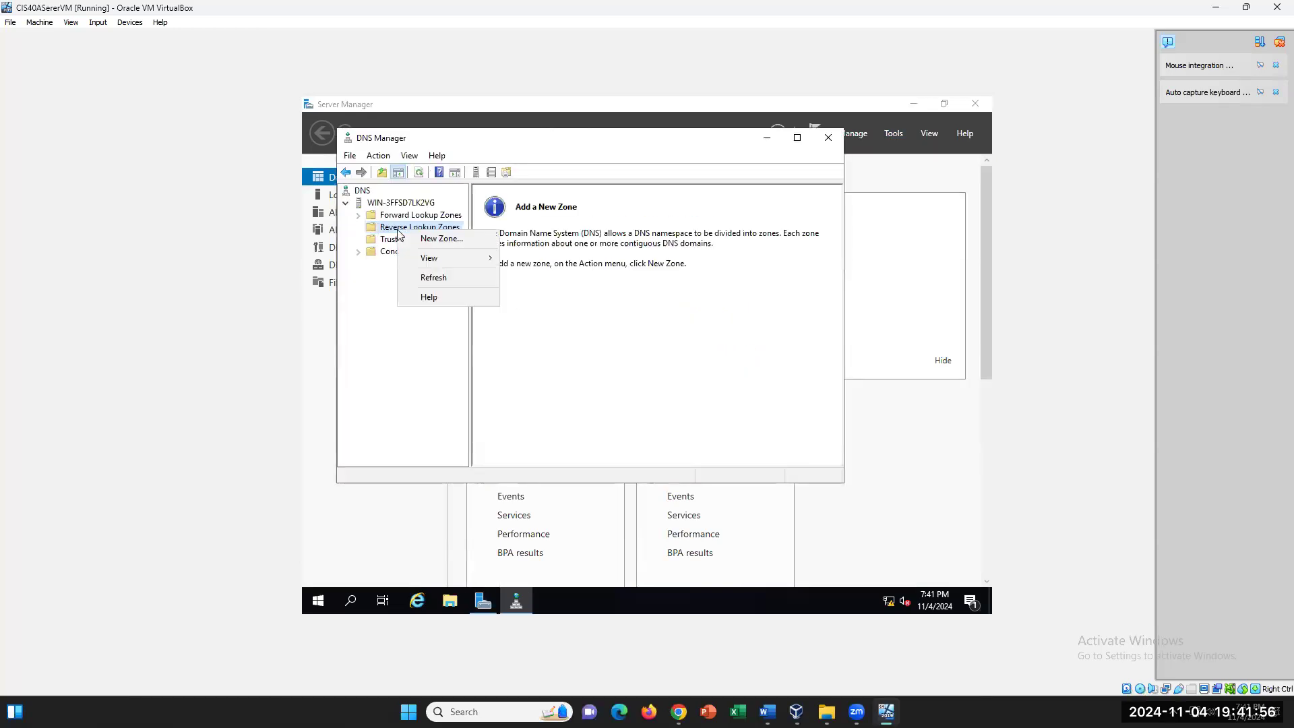
pyautogui.click(435, 239)
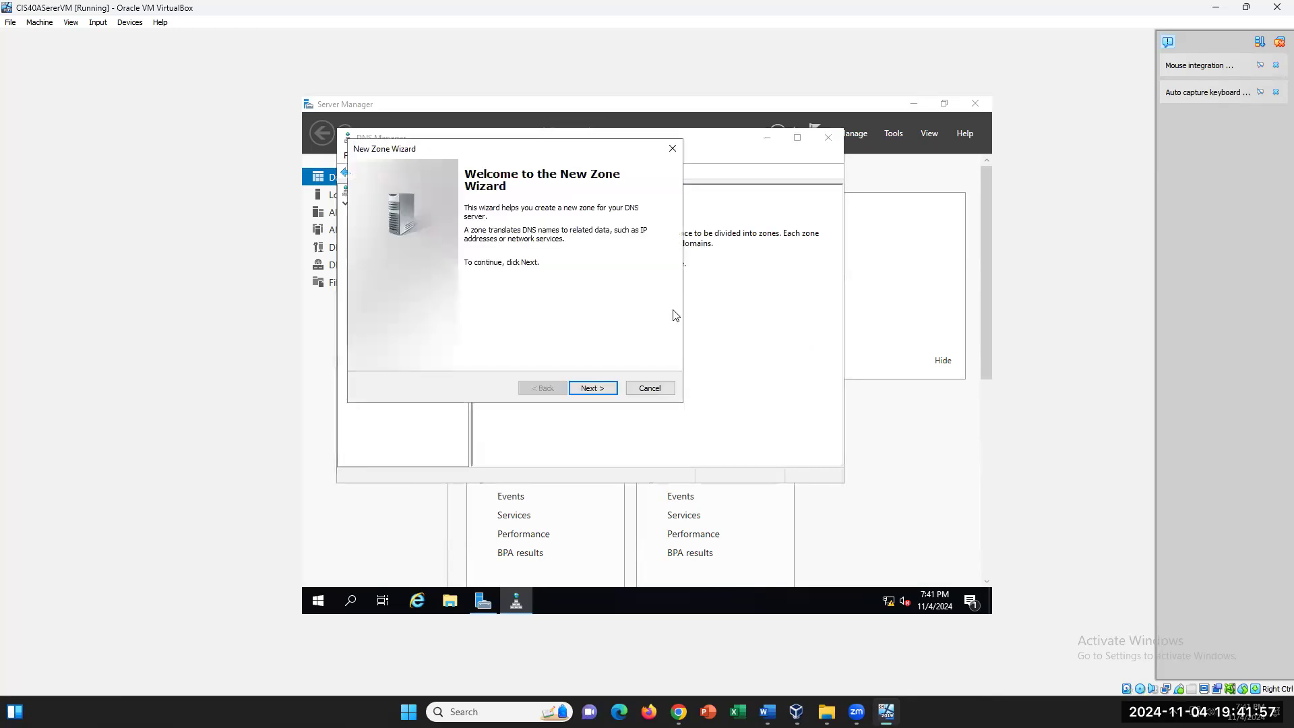
pyautogui.click(597, 389)
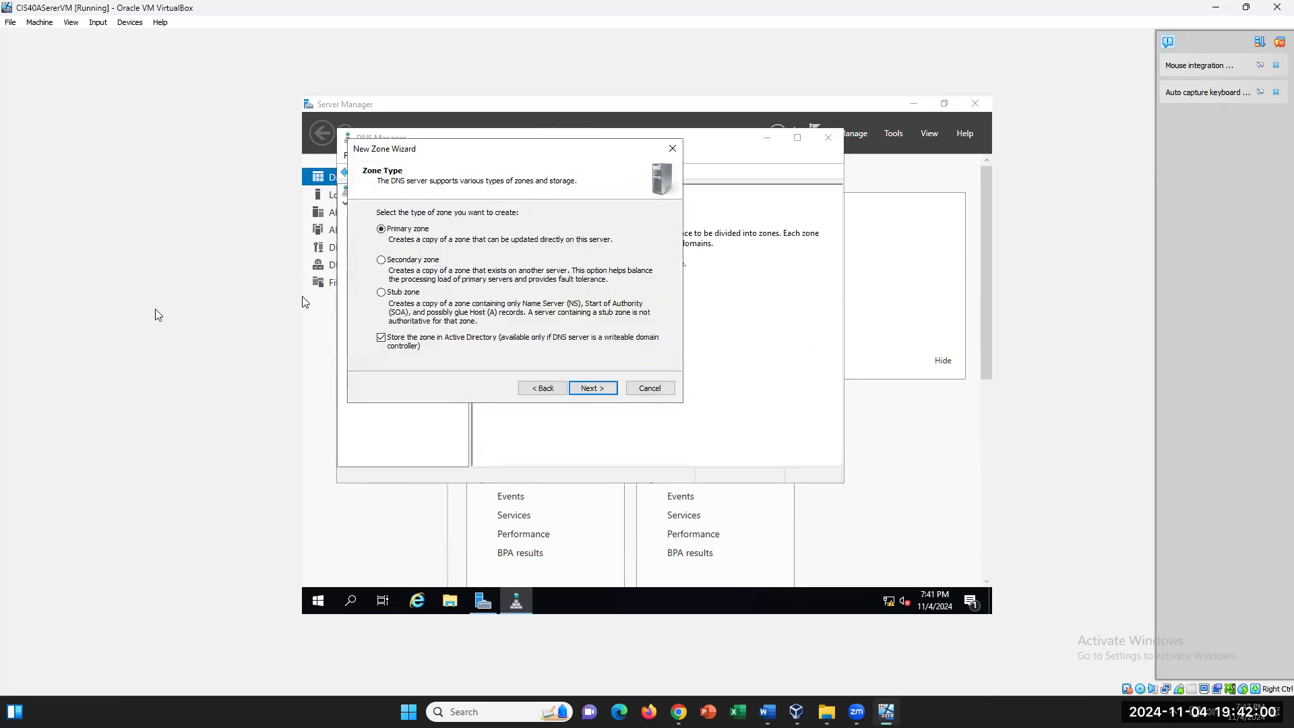
pyautogui.click(768, 711)
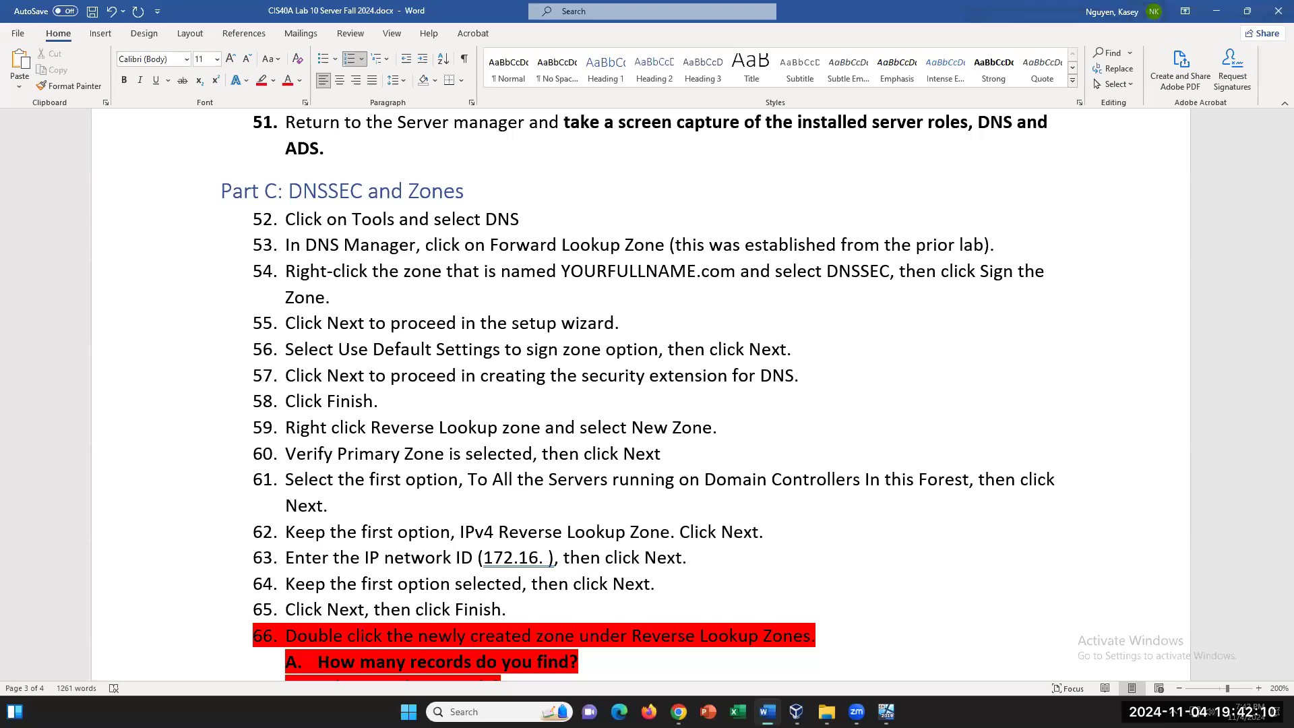
pyautogui.click(767, 712)
pyautogui.click(675, 148)
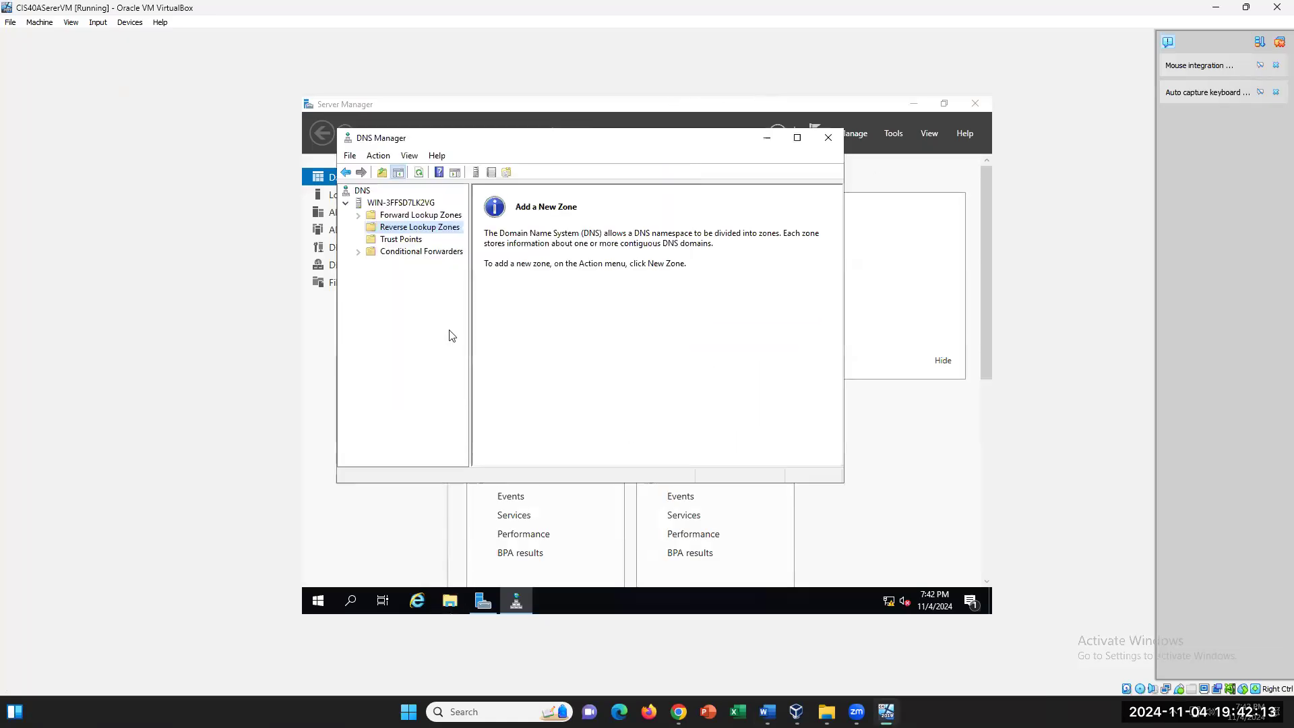
# Expand the forward lookup zones in DNS Manager and start the DNSSEC Zone Signing Wizard for the .com zone
pyautogui.click(372, 215)
pyautogui.rightClick(514, 212)
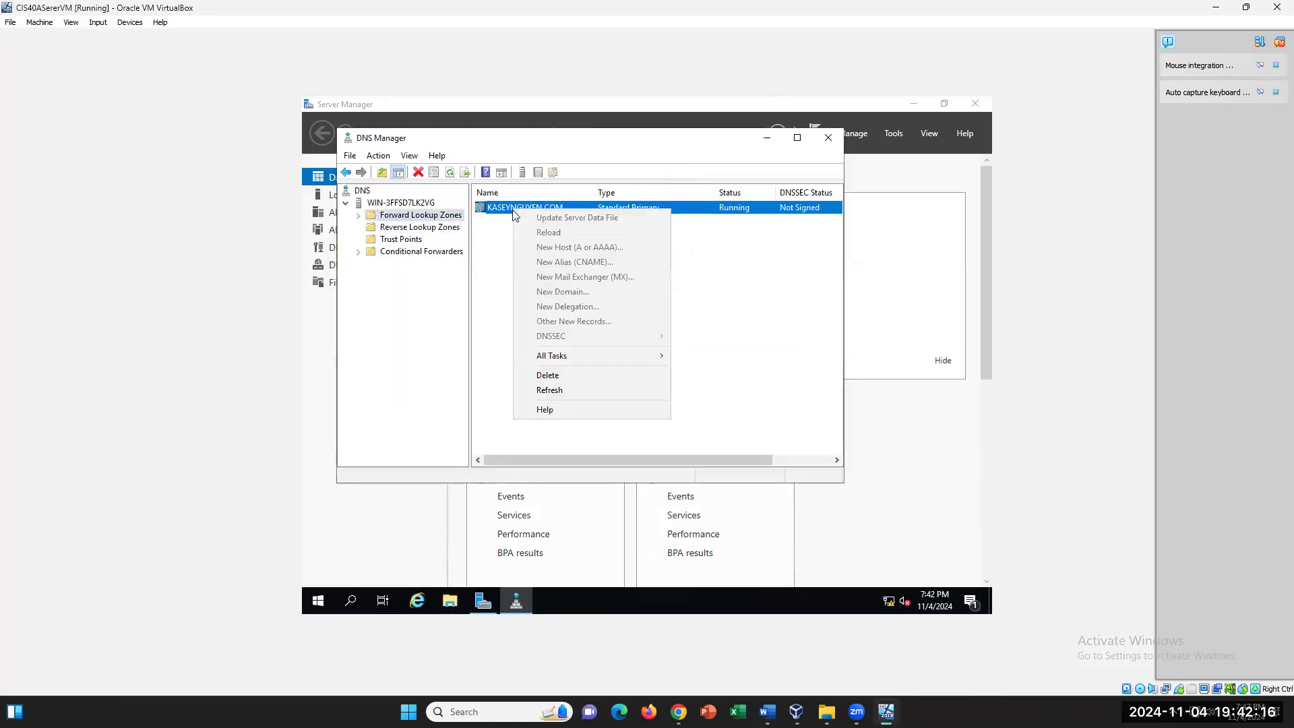
pyautogui.click(358, 216)
pyautogui.click(357, 216)
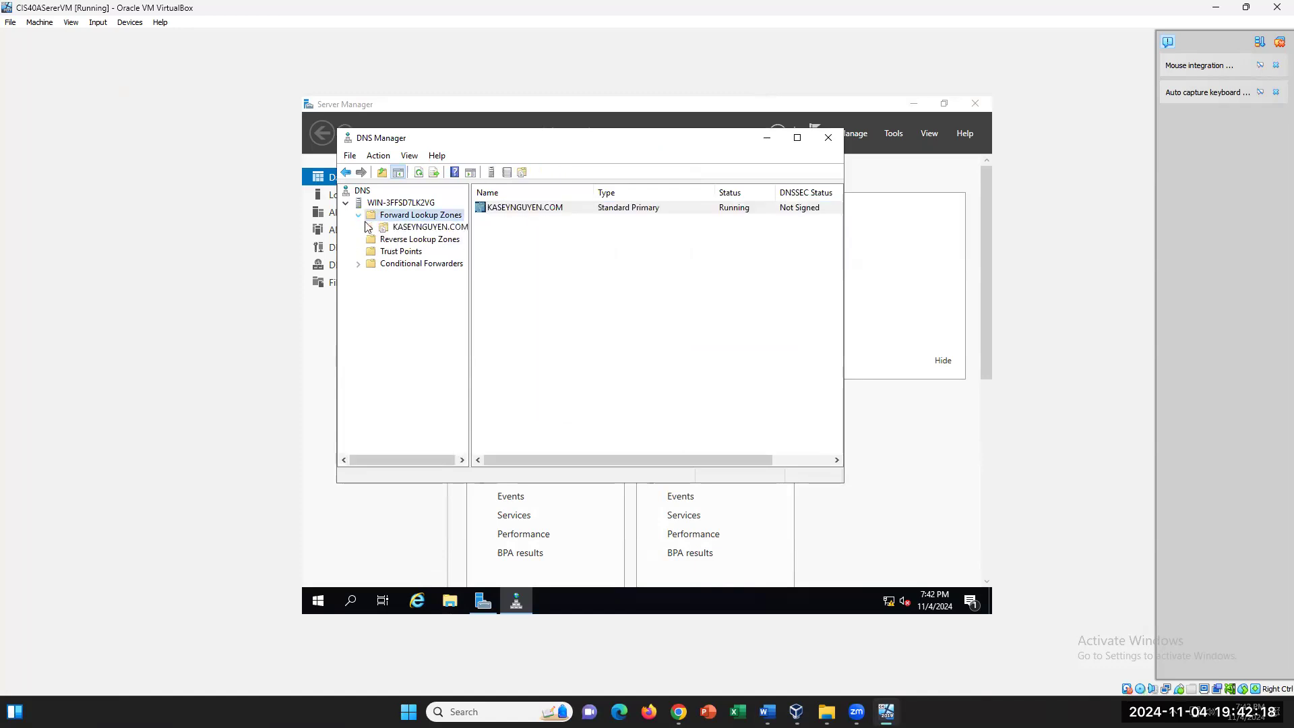
pyautogui.click(405, 231)
pyautogui.rightClick(408, 230)
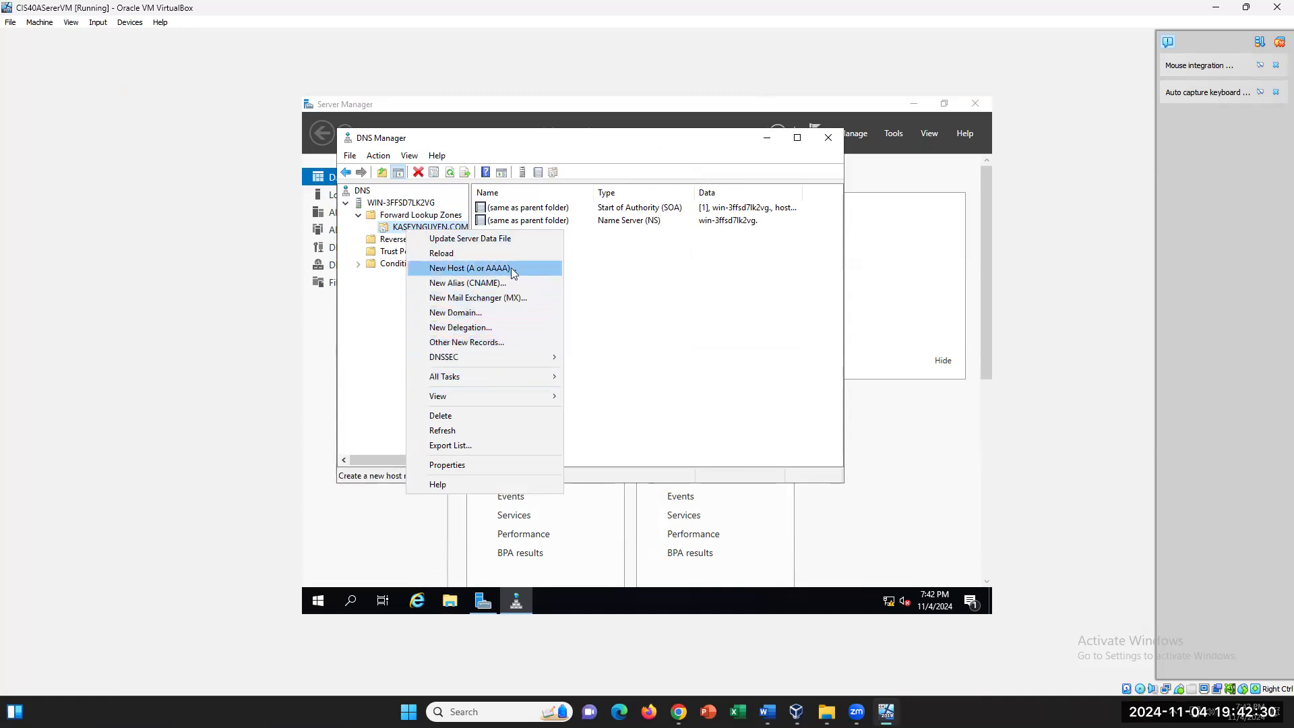
pyautogui.moveTo(511, 356)
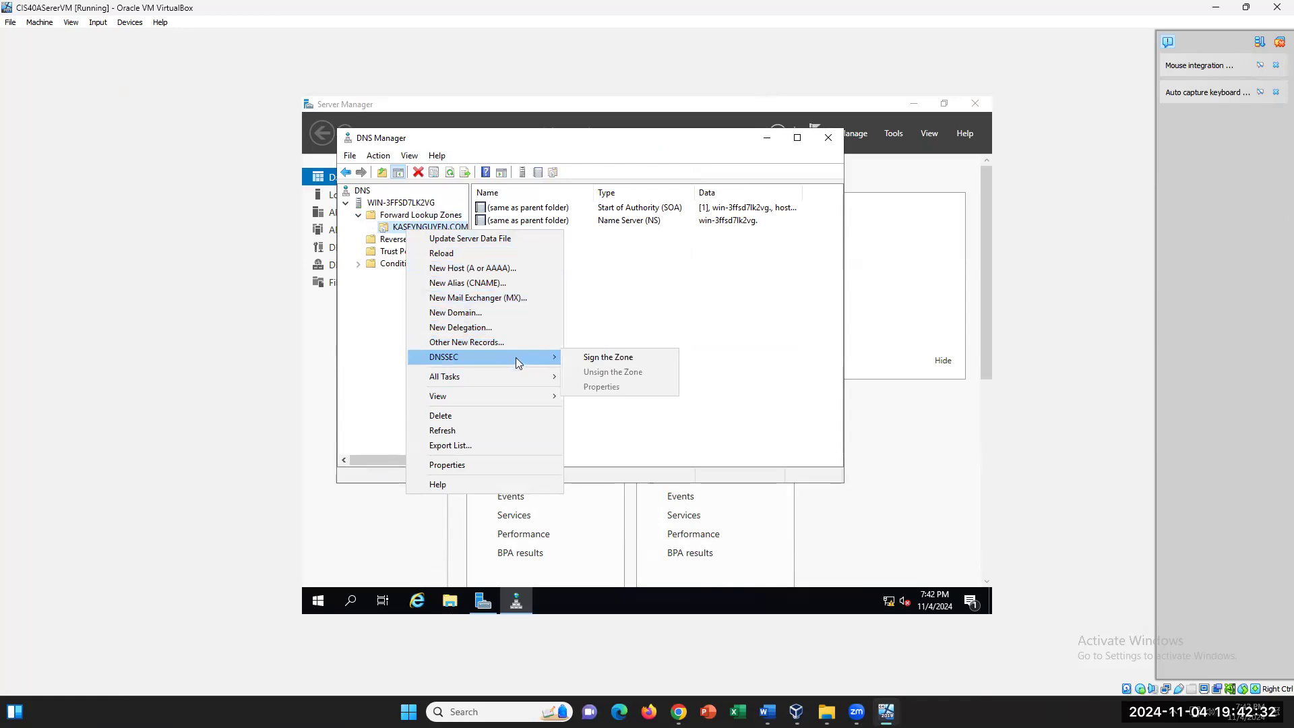
pyautogui.click(622, 362)
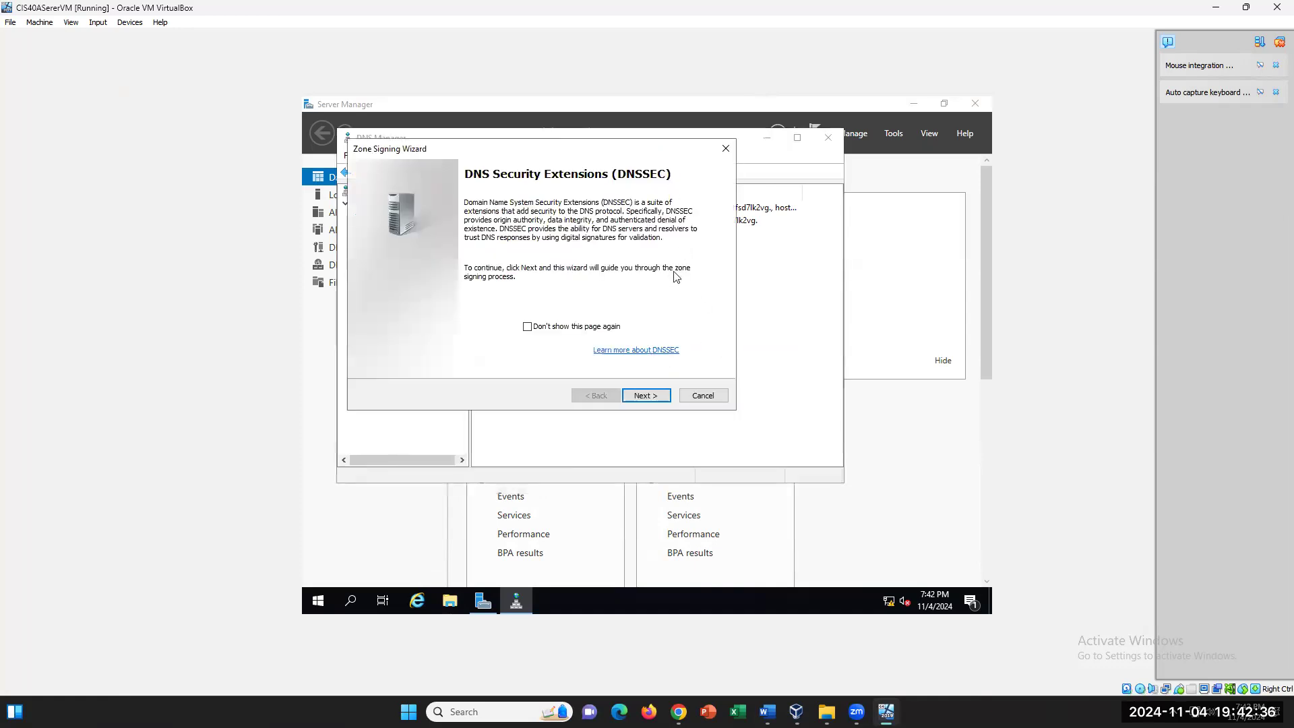
# Check the signing instructions in Word and return to the wizard to sign the zone with the default settings
pyautogui.click(653, 397)
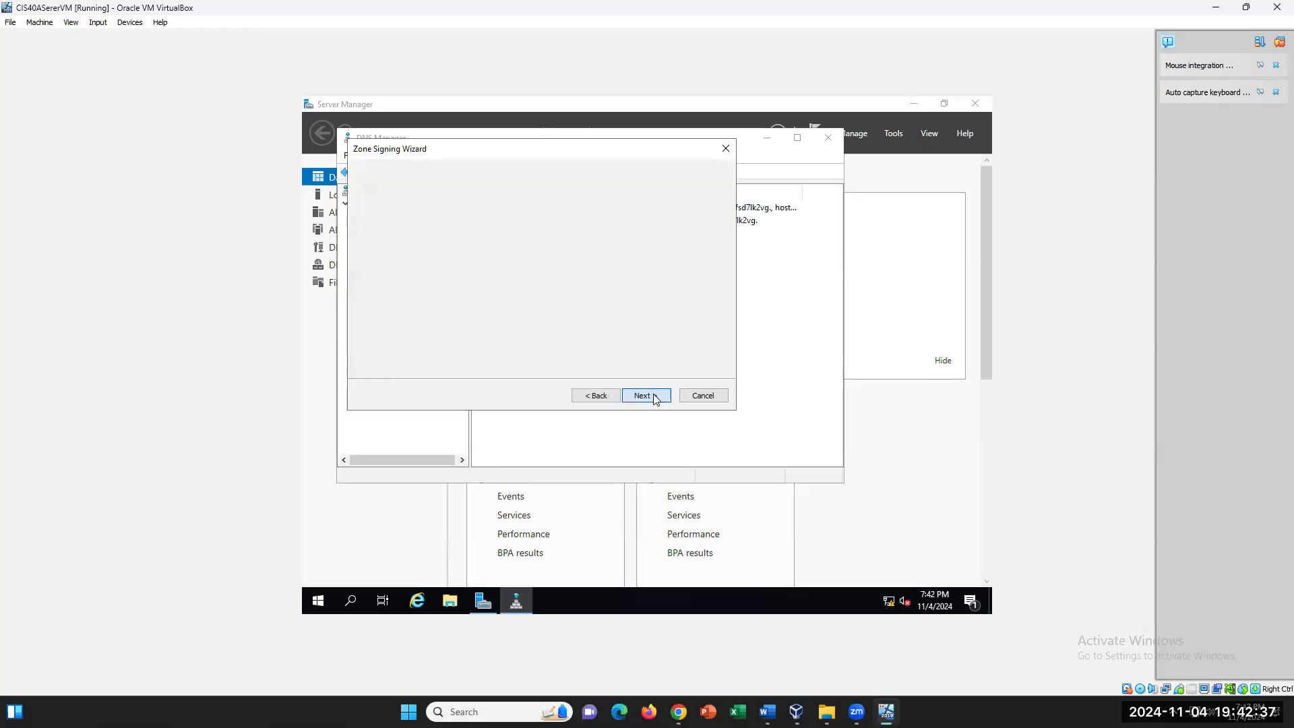
pyautogui.click(597, 396)
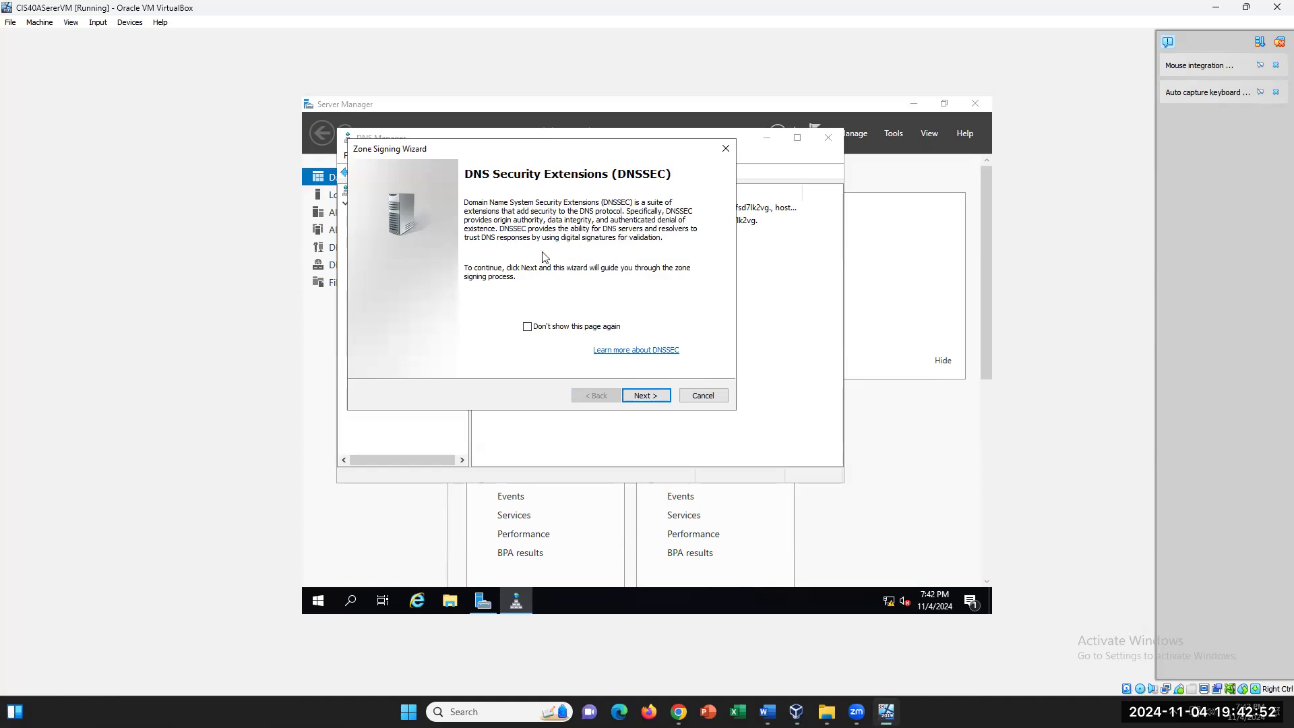
pyautogui.click(645, 396)
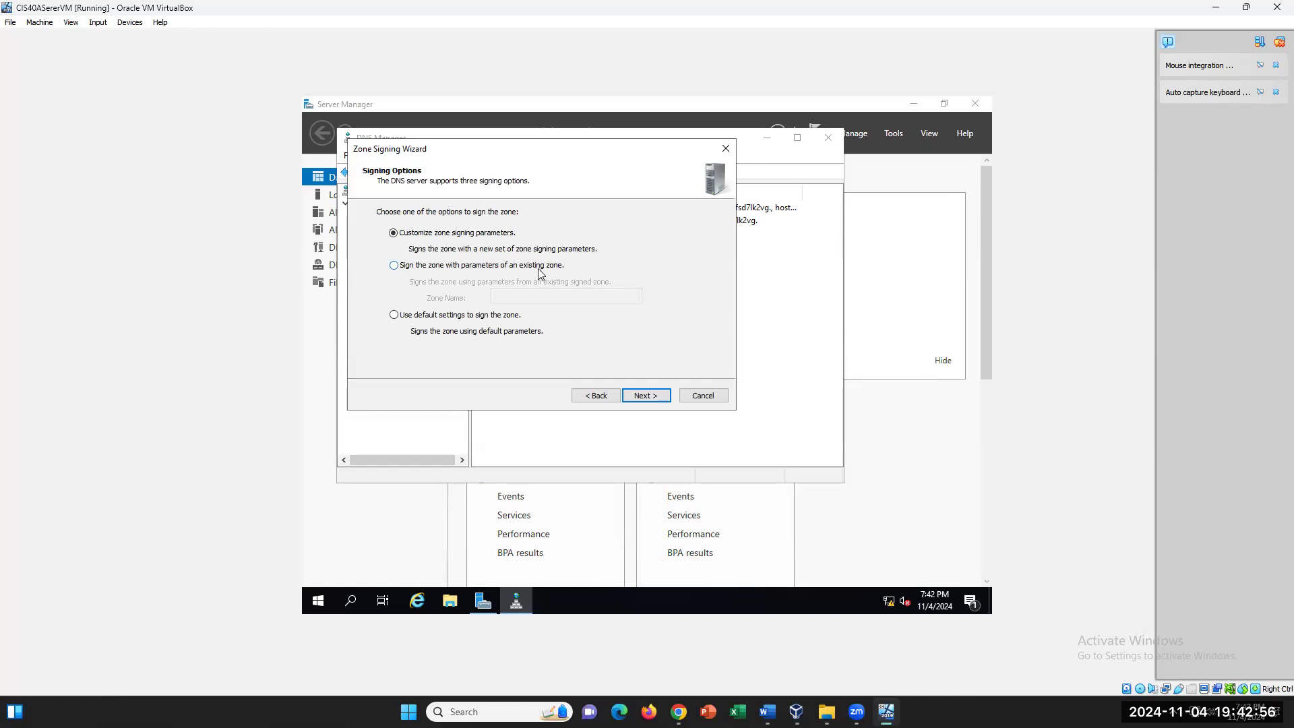
pyautogui.click(767, 712)
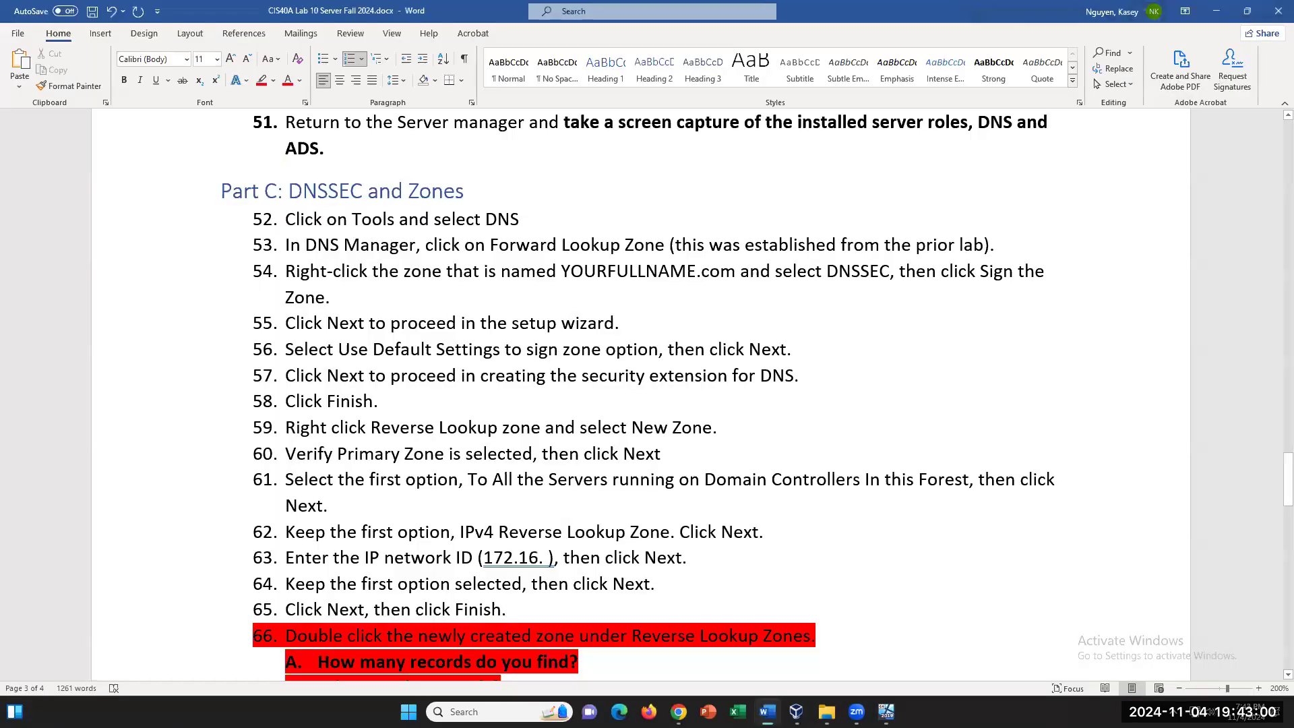
pyautogui.moveTo(346, 313); pyautogui.dragTo(633, 326)
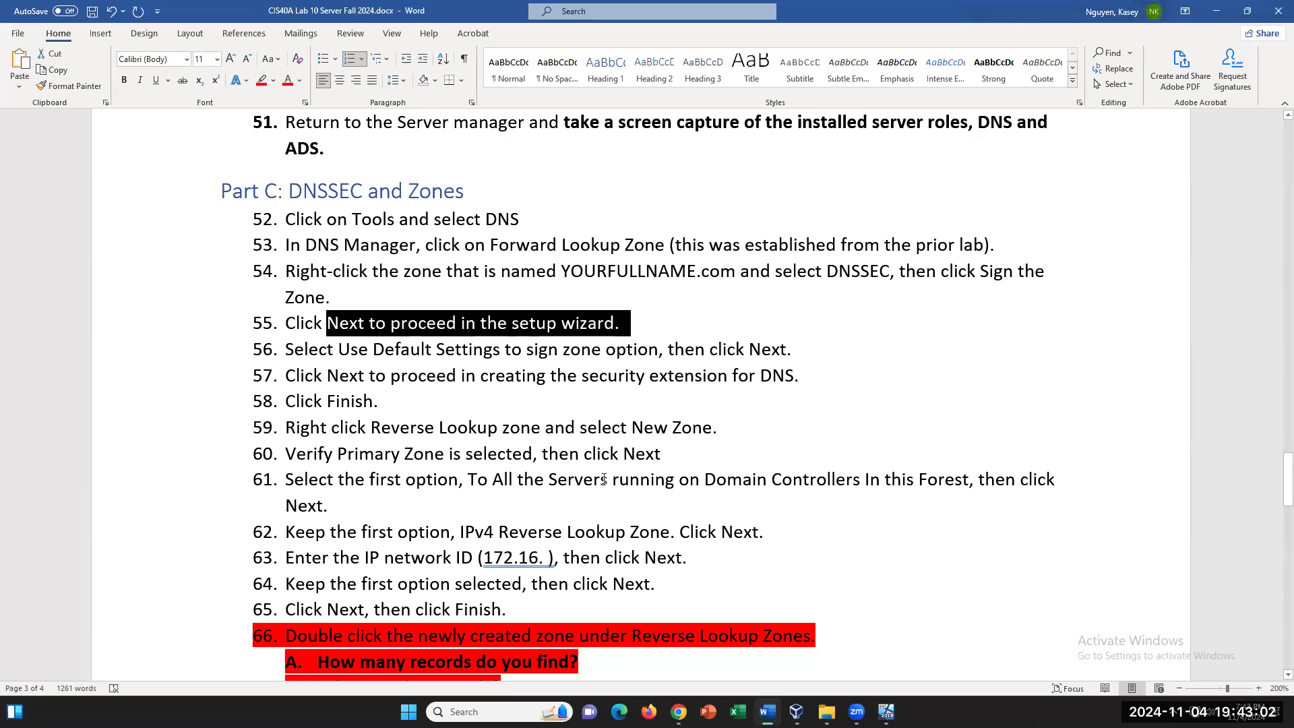
pyautogui.click(886, 711)
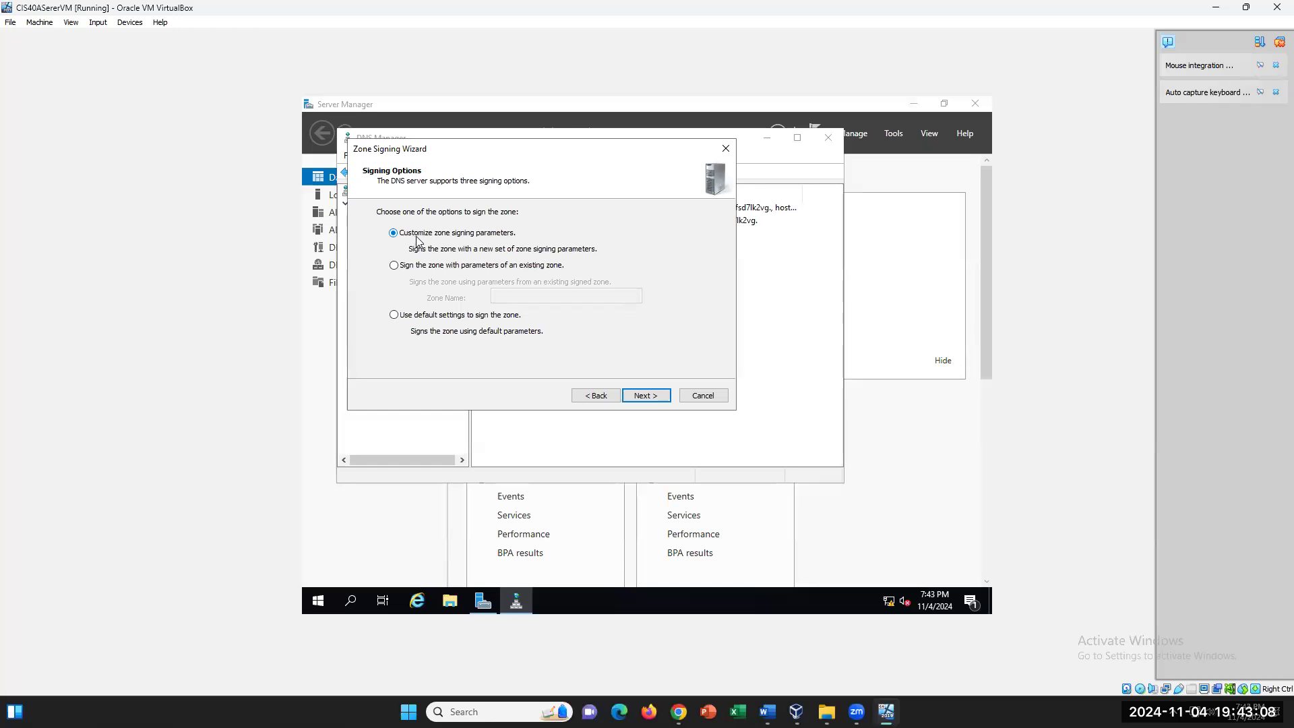
pyautogui.click(411, 318)
pyautogui.click(645, 396)
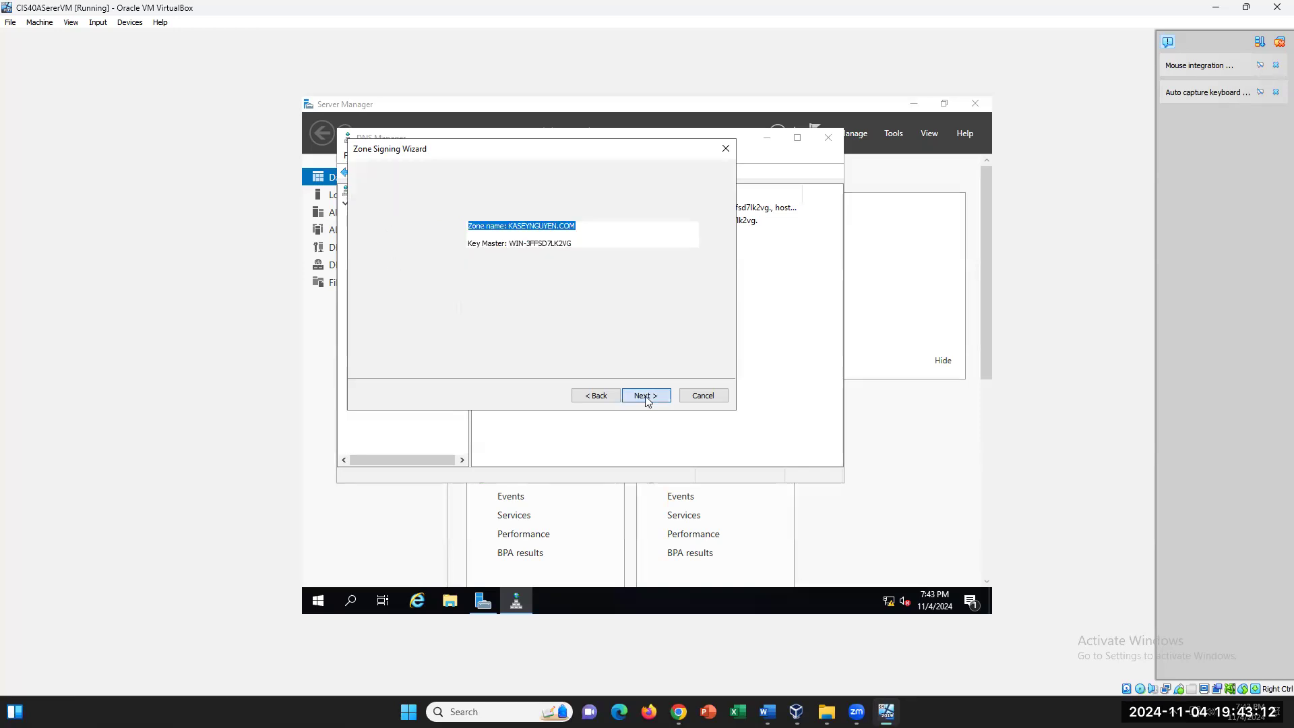
pyautogui.click(649, 399)
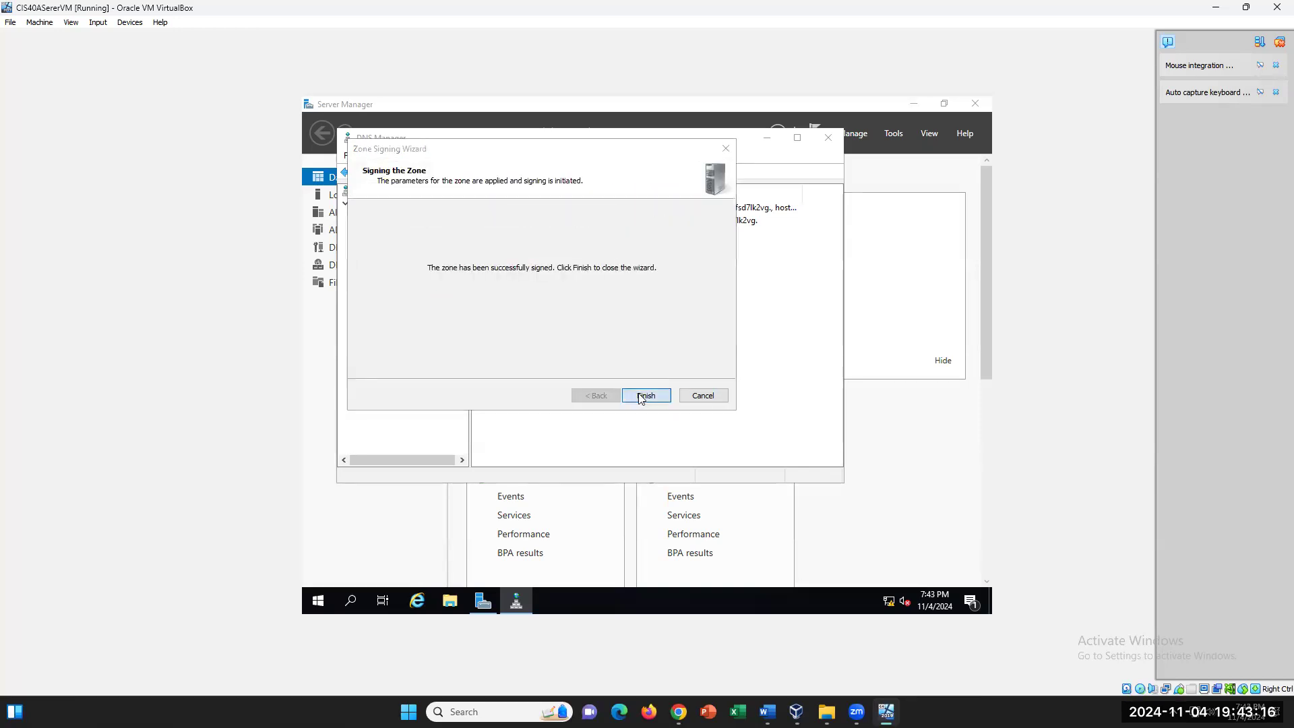
# Close the finished signing wizard and remove the DNSSEC signing from the .com forward lookup zone
pyautogui.click(640, 396)
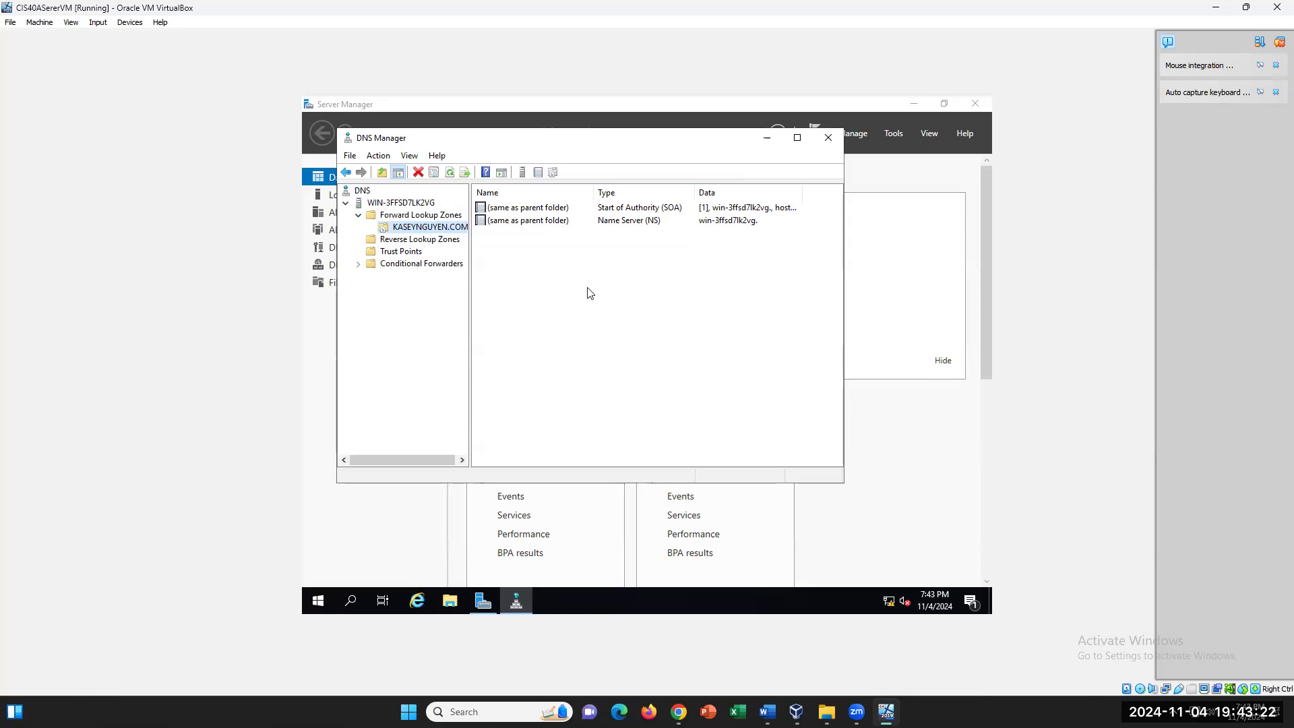
pyautogui.rightClick(430, 229)
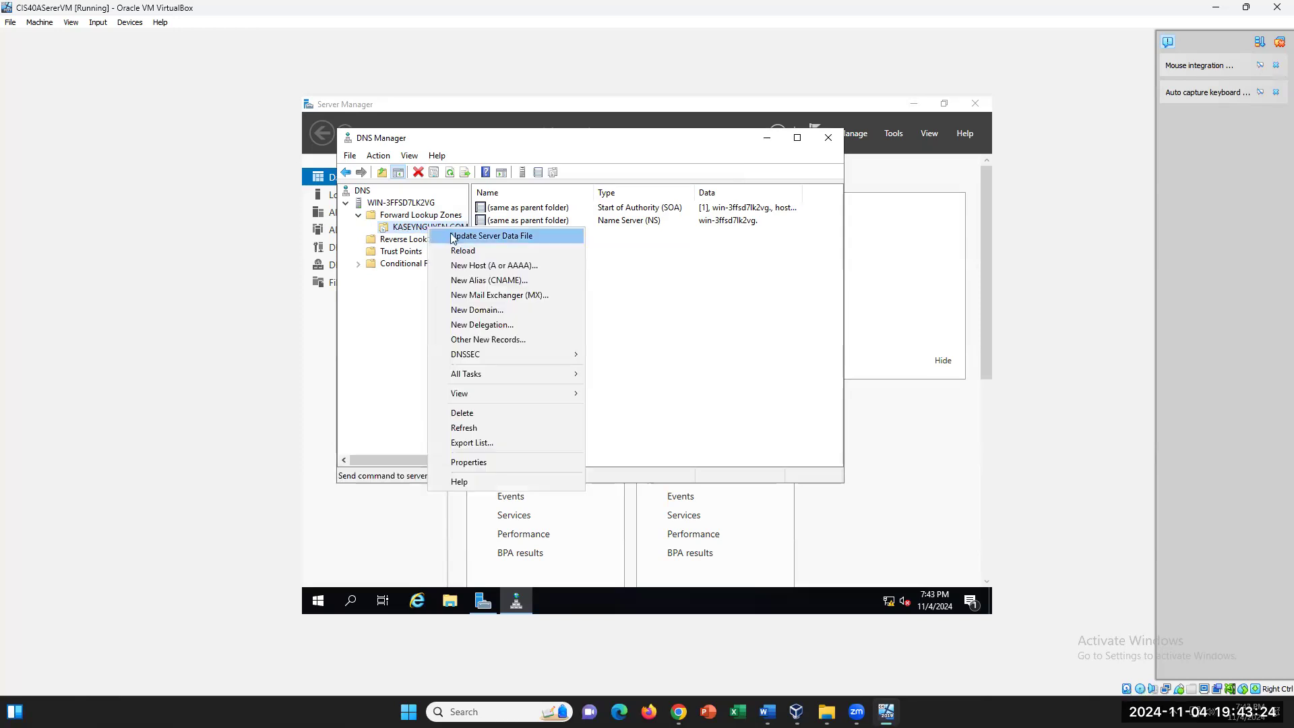
pyautogui.moveTo(482, 358)
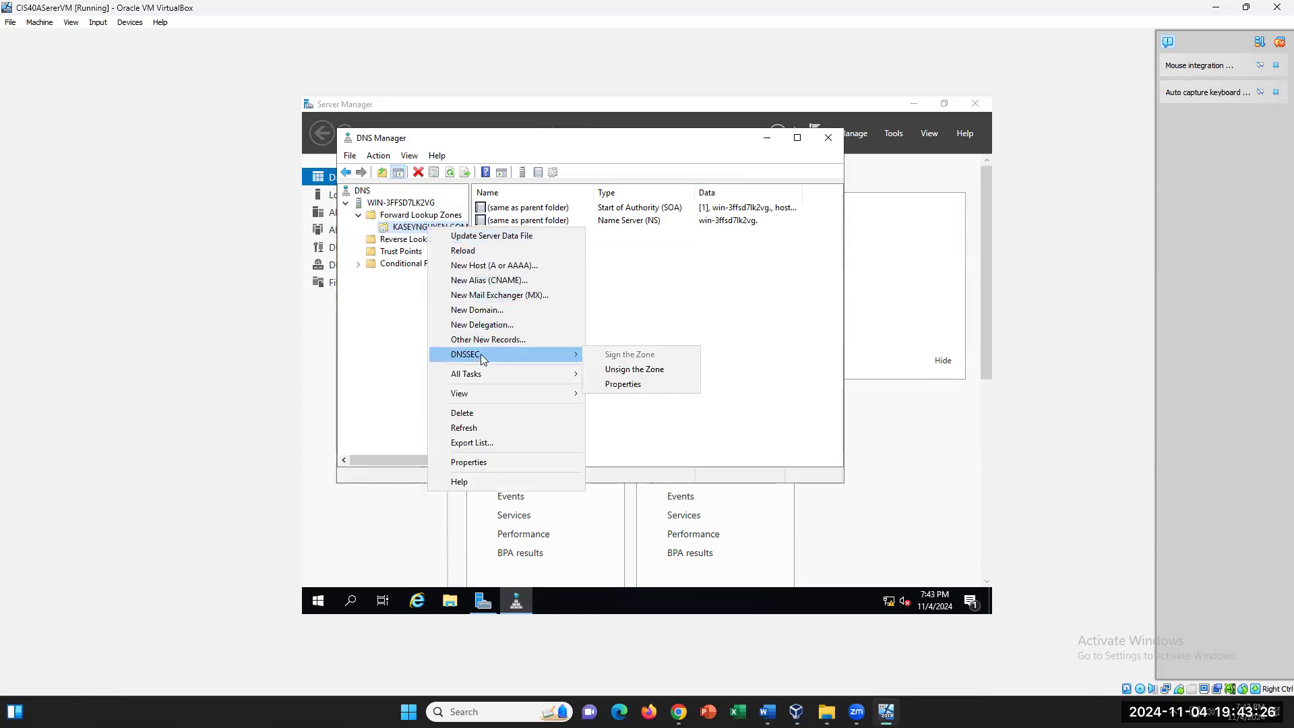
pyautogui.click(623, 370)
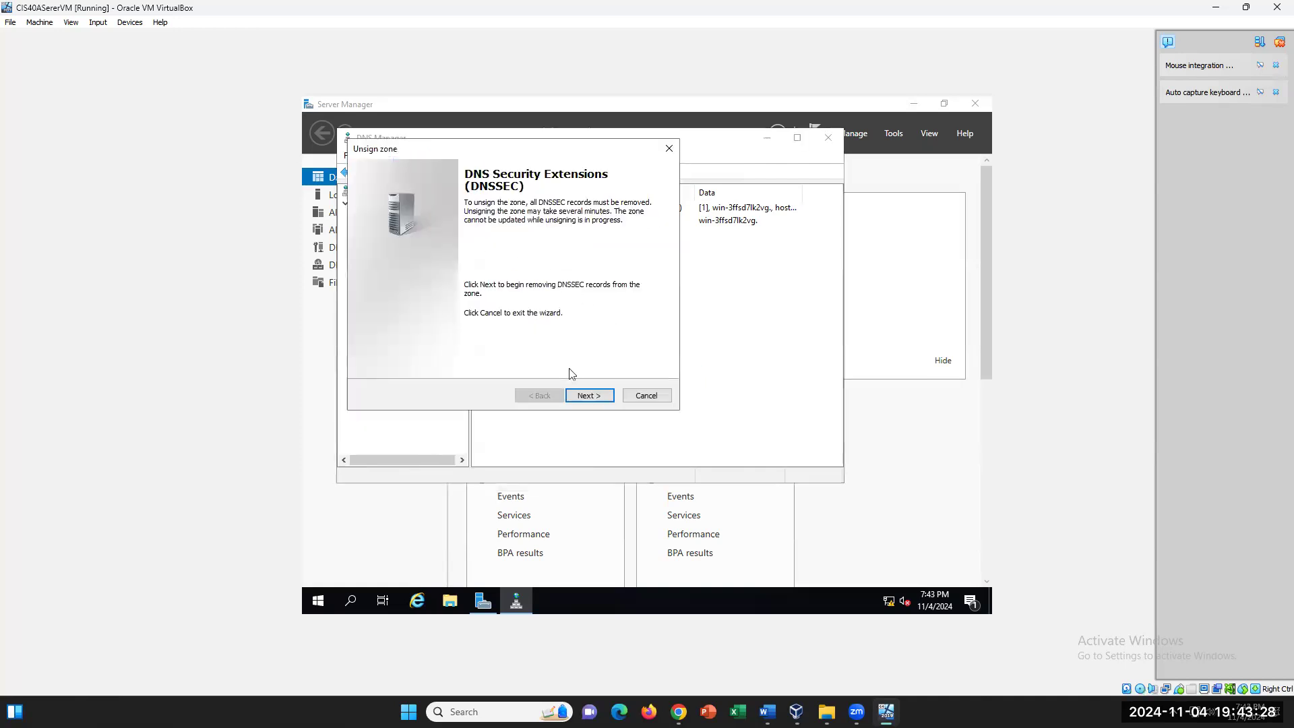
pyautogui.click(583, 395)
pyautogui.click(589, 396)
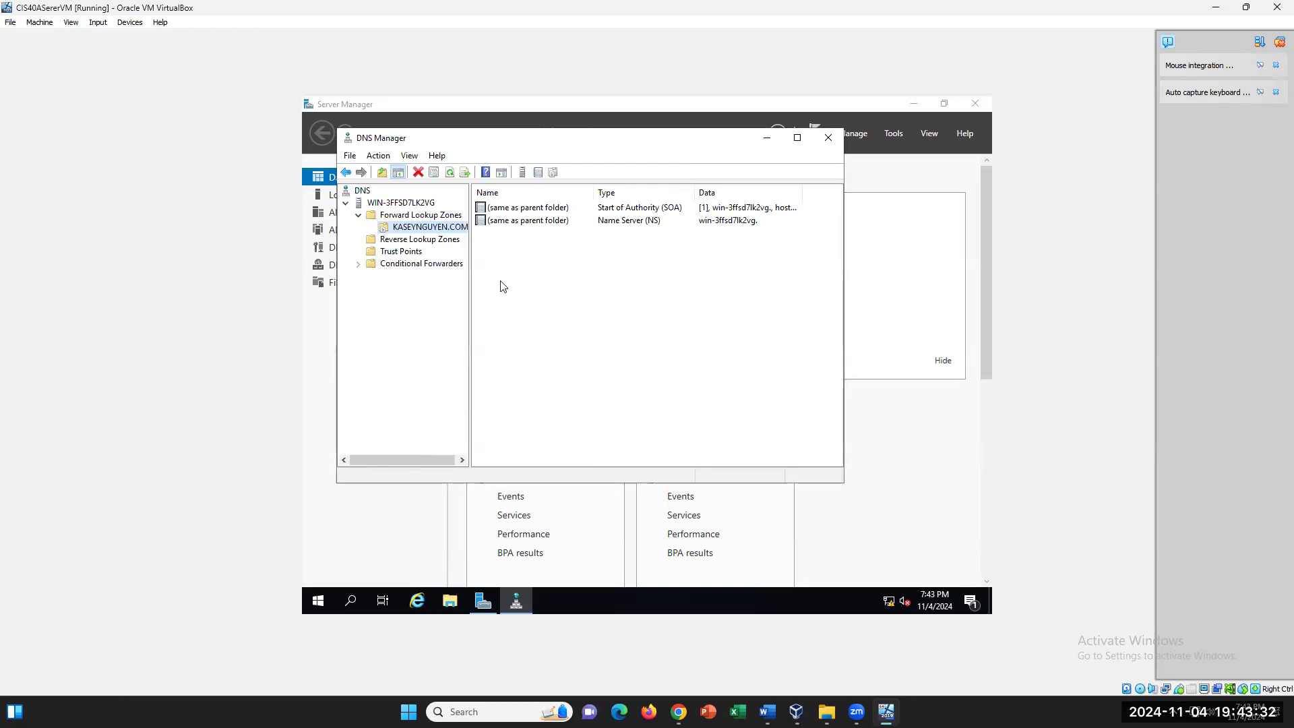
# Run the DNSSEC Zone Signing Wizard on the .com forward lookup zone again, using the default settings to sign it
pyautogui.rightClick(411, 230)
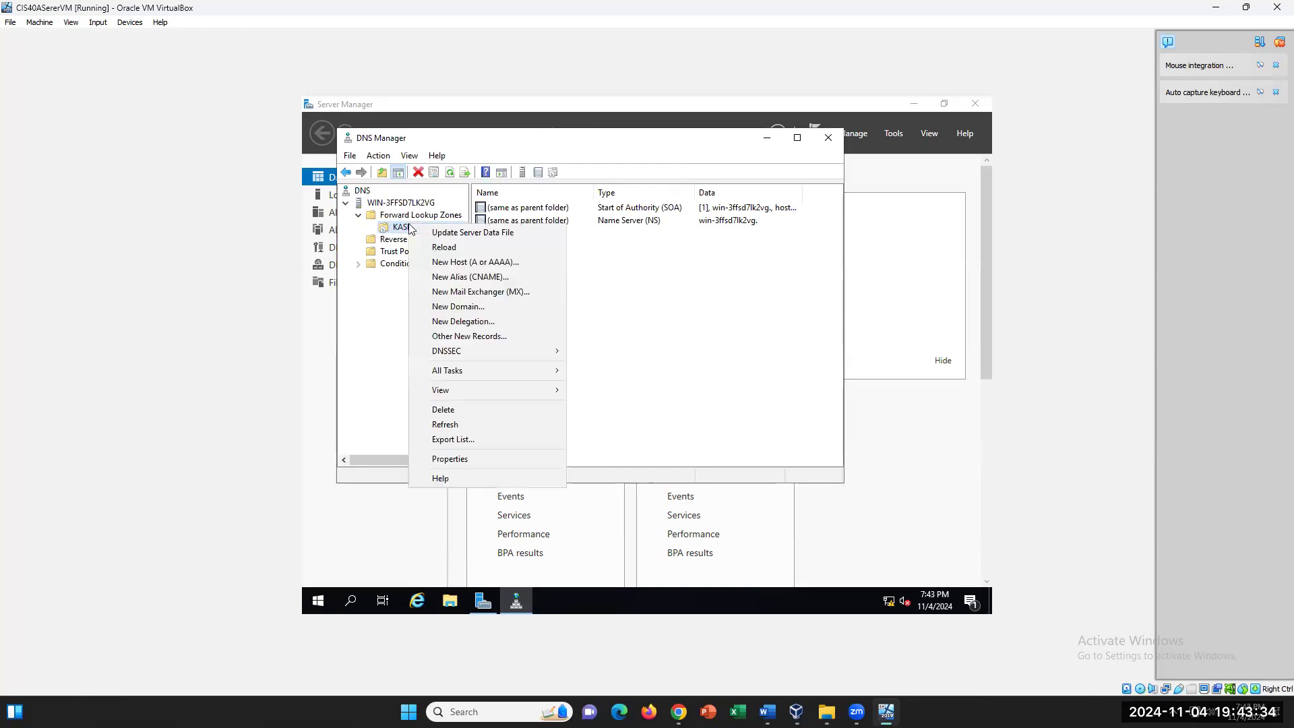
pyautogui.moveTo(478, 353)
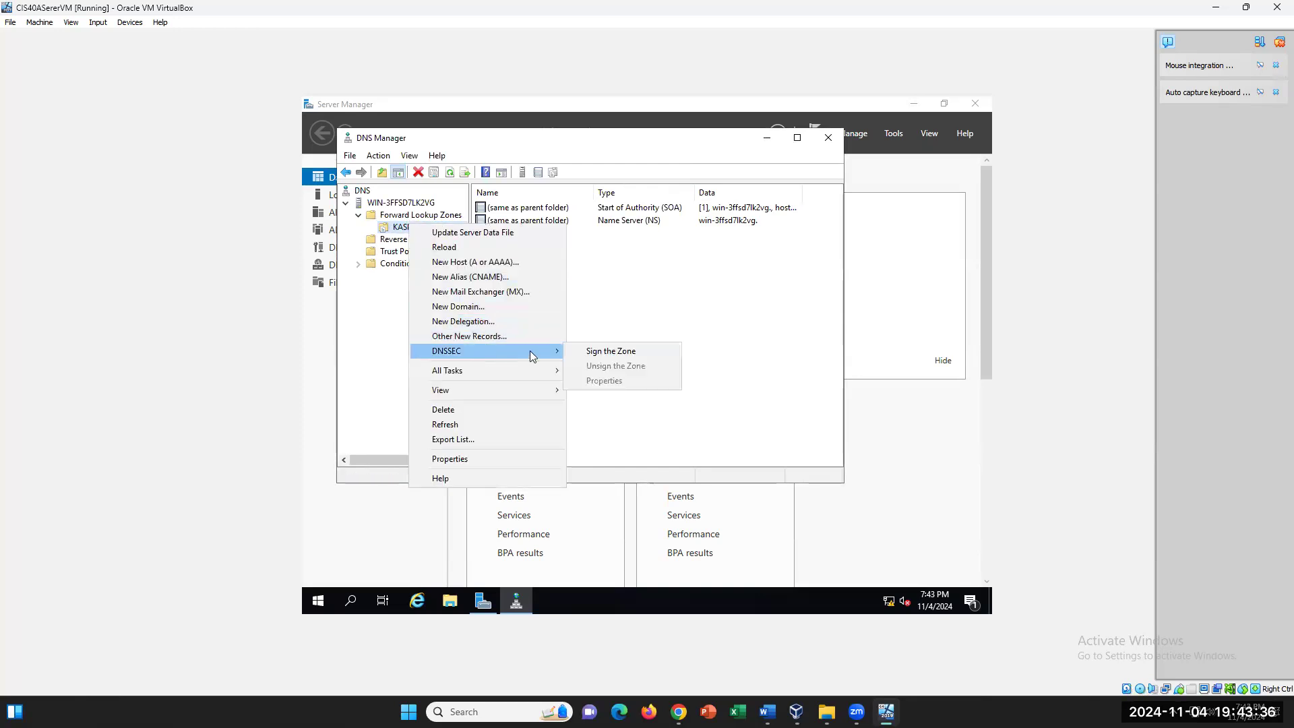
pyautogui.click(604, 353)
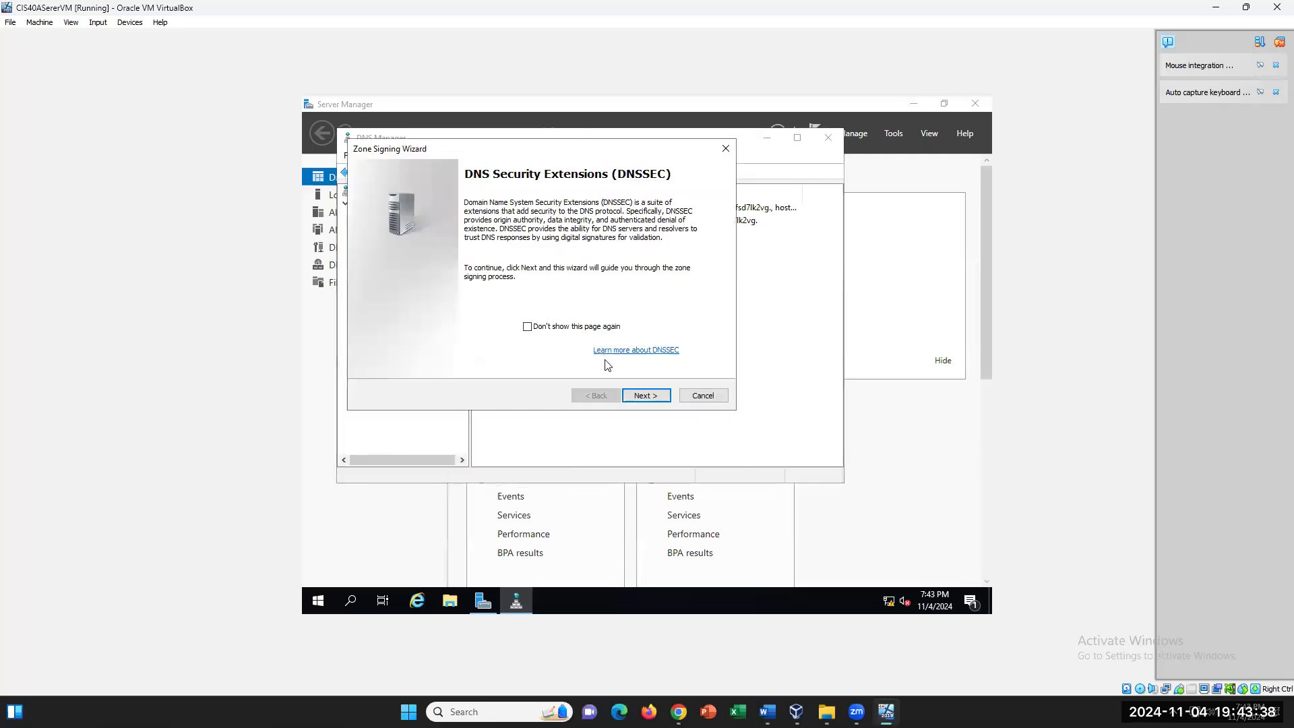
pyautogui.click(659, 398)
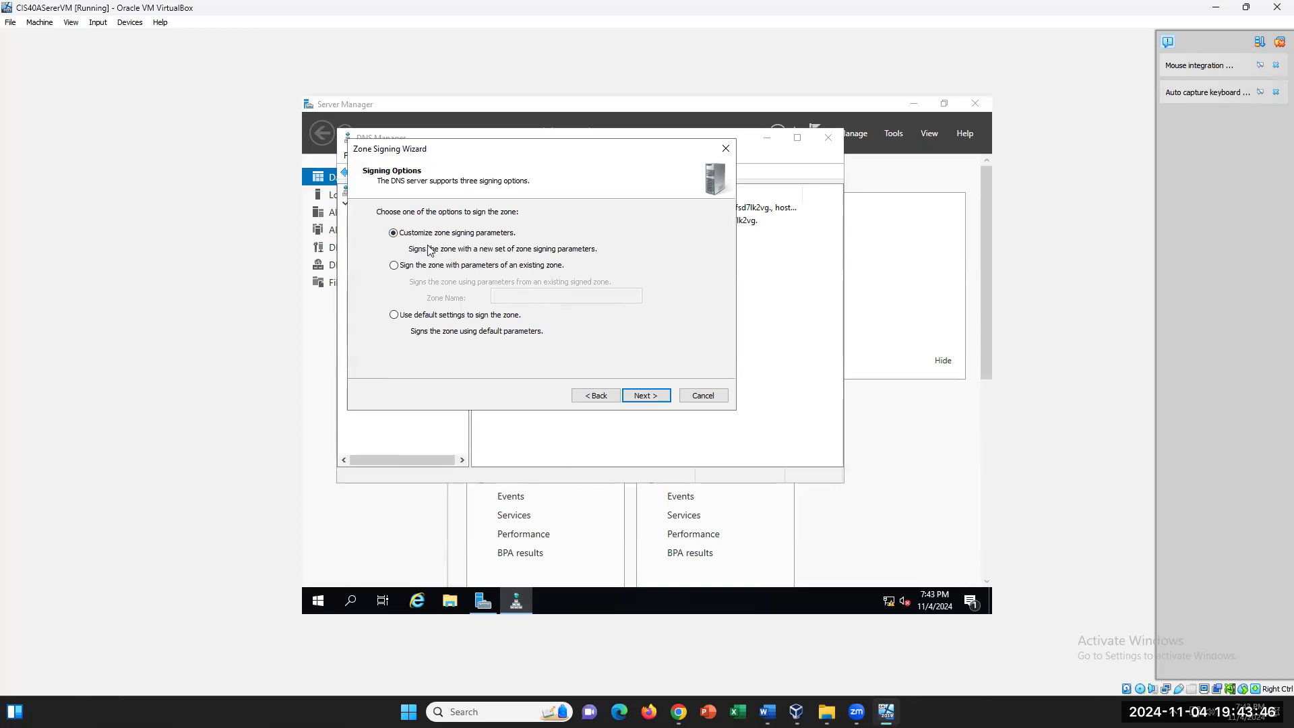
pyautogui.click(395, 317)
pyautogui.click(657, 398)
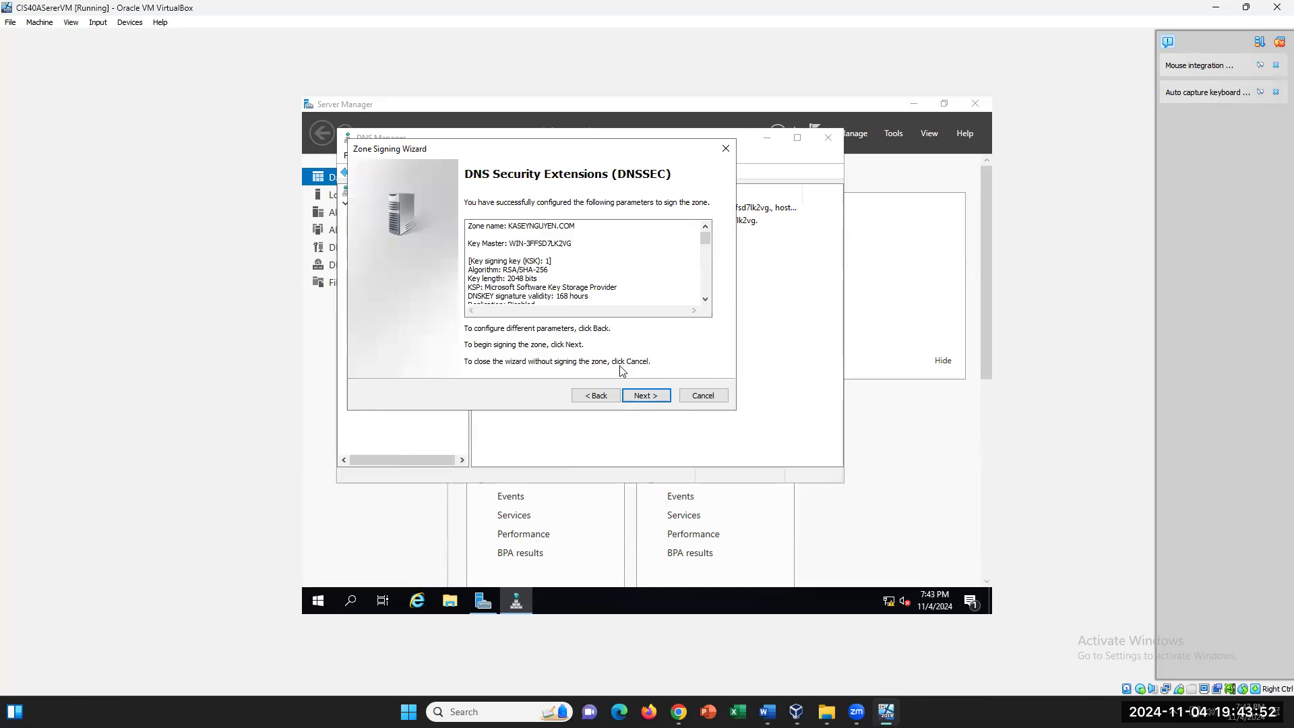
pyautogui.click(646, 395)
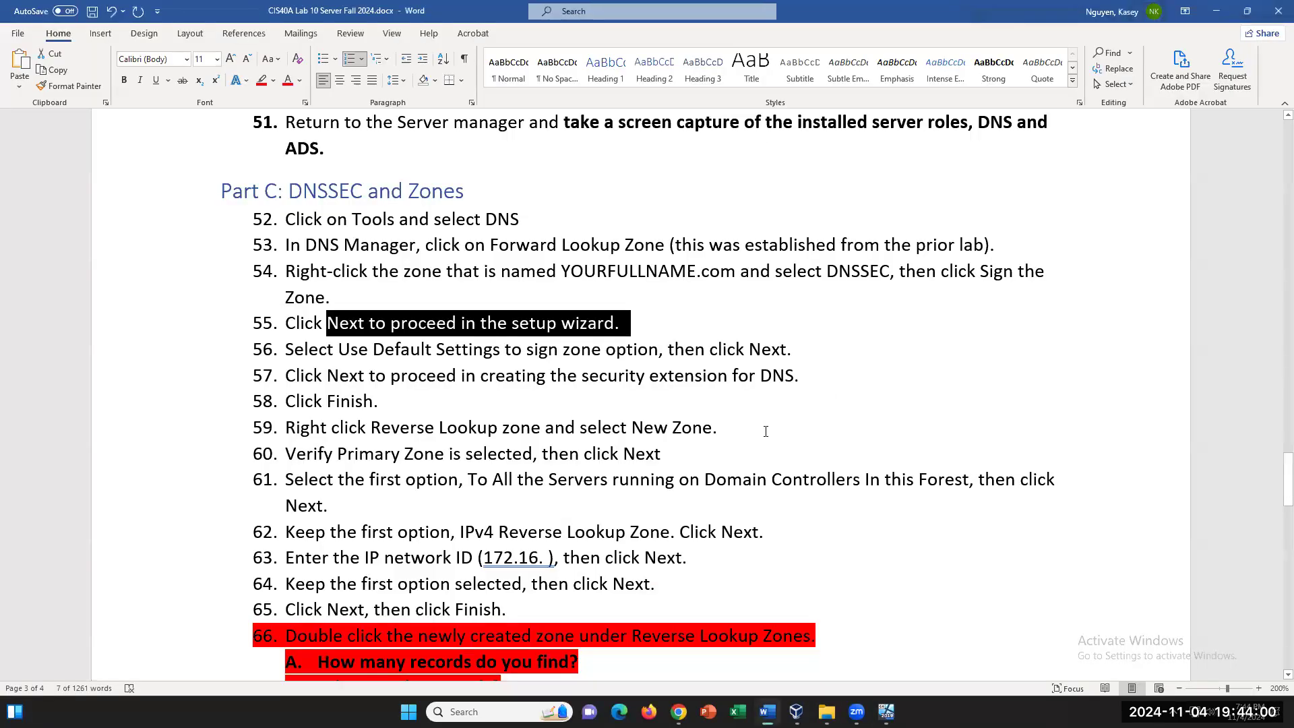
# Review the Part C zone instructions in Word, then return to the virtual machine and finish the signing wizard
pyautogui.scroll(3, 765, 428)
pyautogui.scroll(-6, 769, 427)
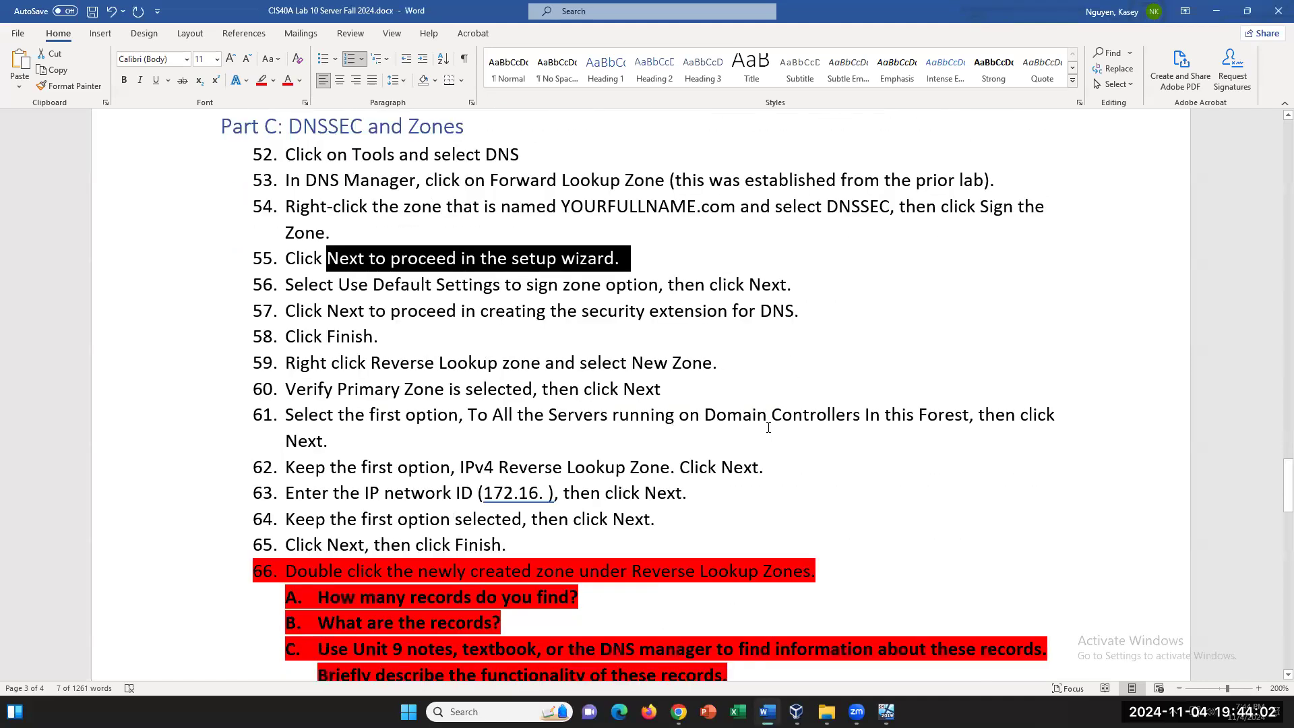
pyautogui.scroll(3, 774, 425)
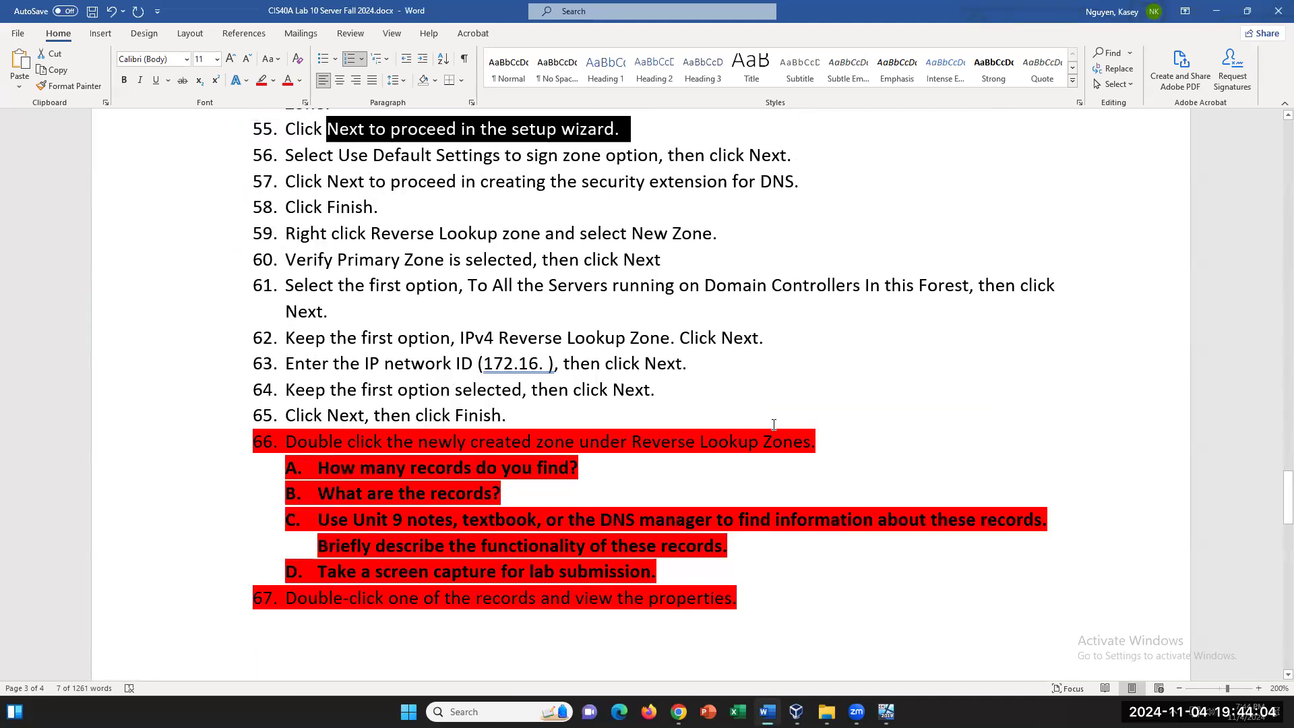
pyautogui.click(771, 375)
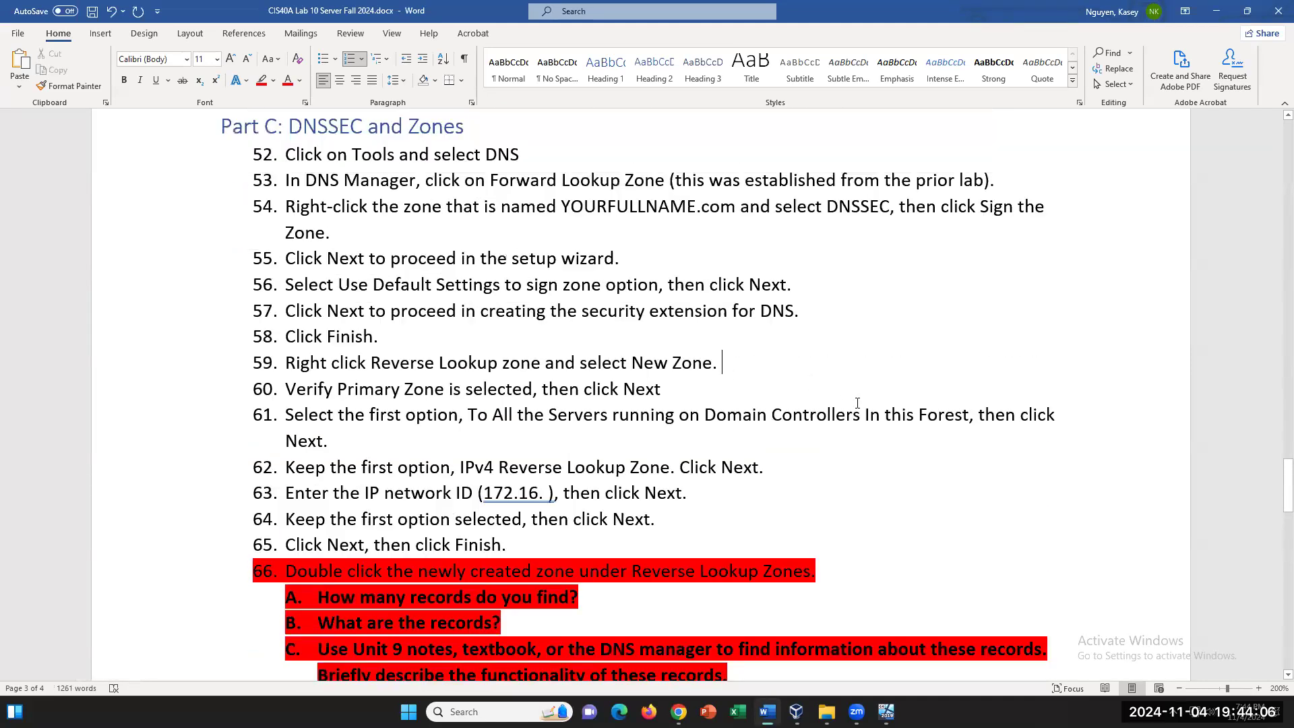
pyautogui.click(887, 711)
pyautogui.click(646, 394)
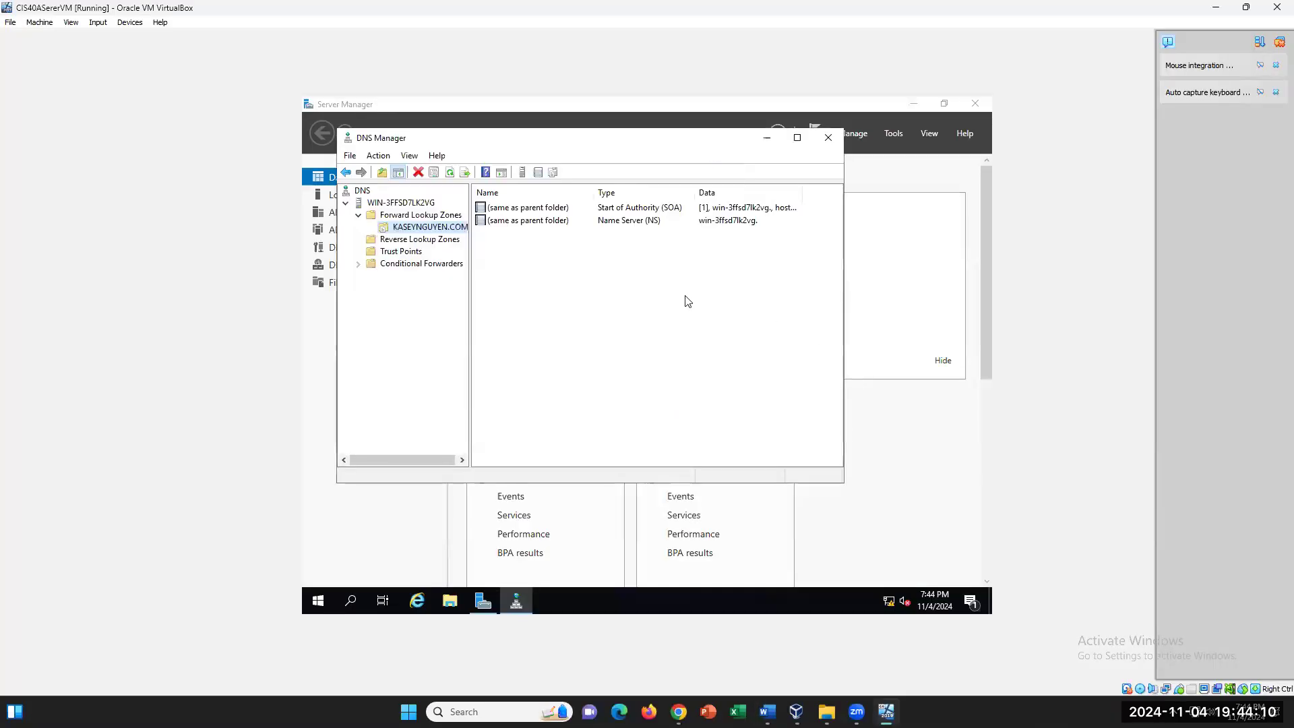
# Start a new reverse lookup zone, keeping the primary zone type stored in Active Directory, and check the instructions in Word
pyautogui.click(370, 239)
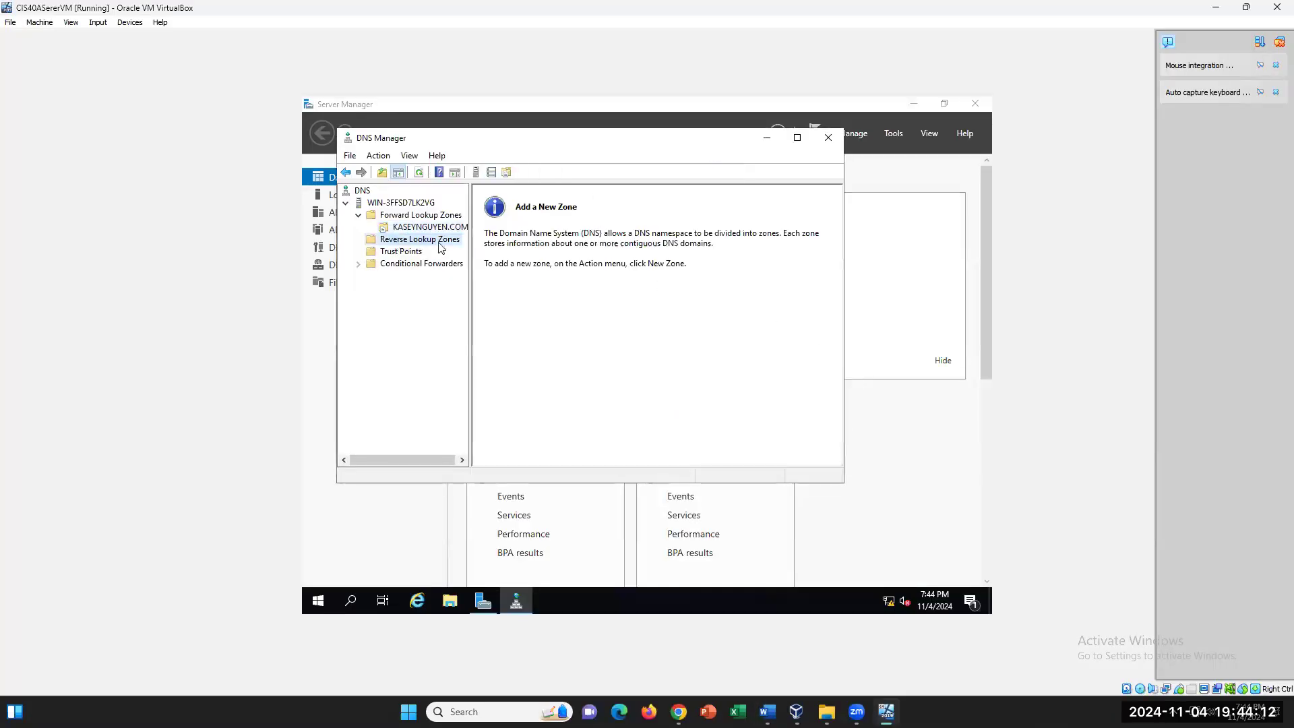
pyautogui.rightClick(432, 242)
pyautogui.click(451, 252)
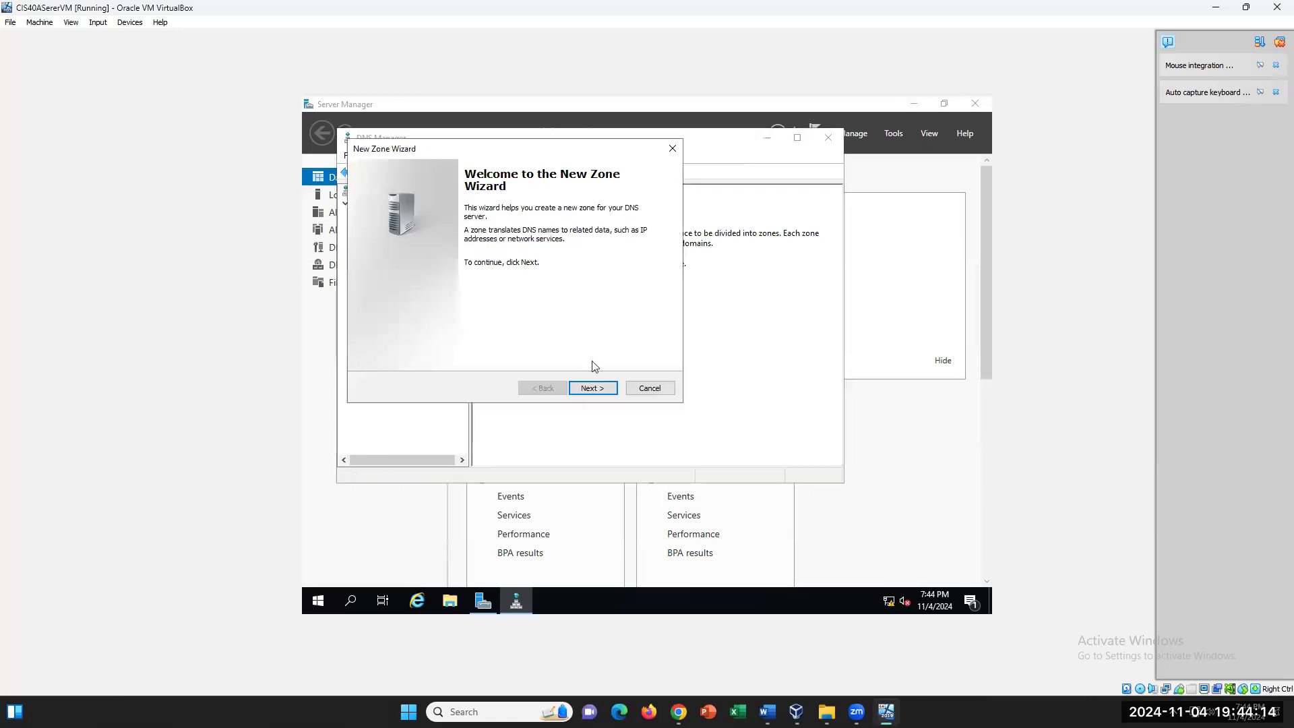
pyautogui.click(586, 393)
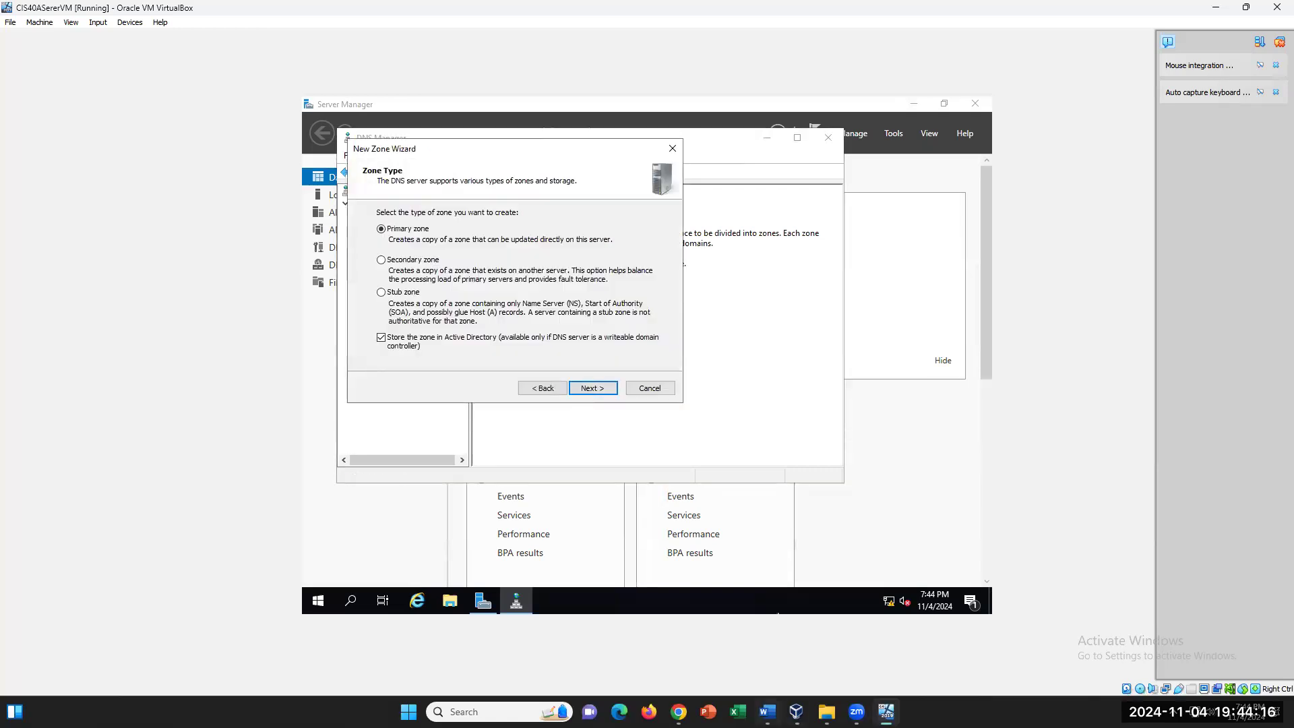
pyautogui.click(767, 712)
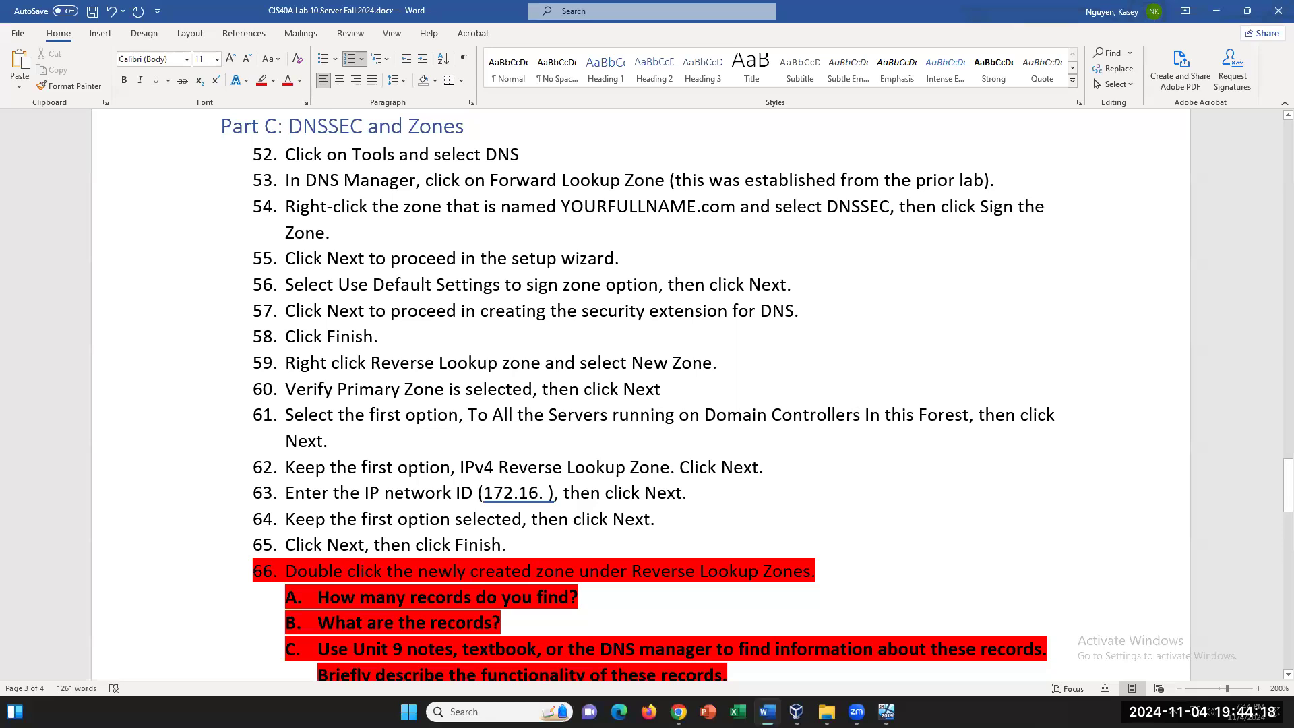
pyautogui.hotkey('alt', 'Tab')
pyautogui.click(586, 388)
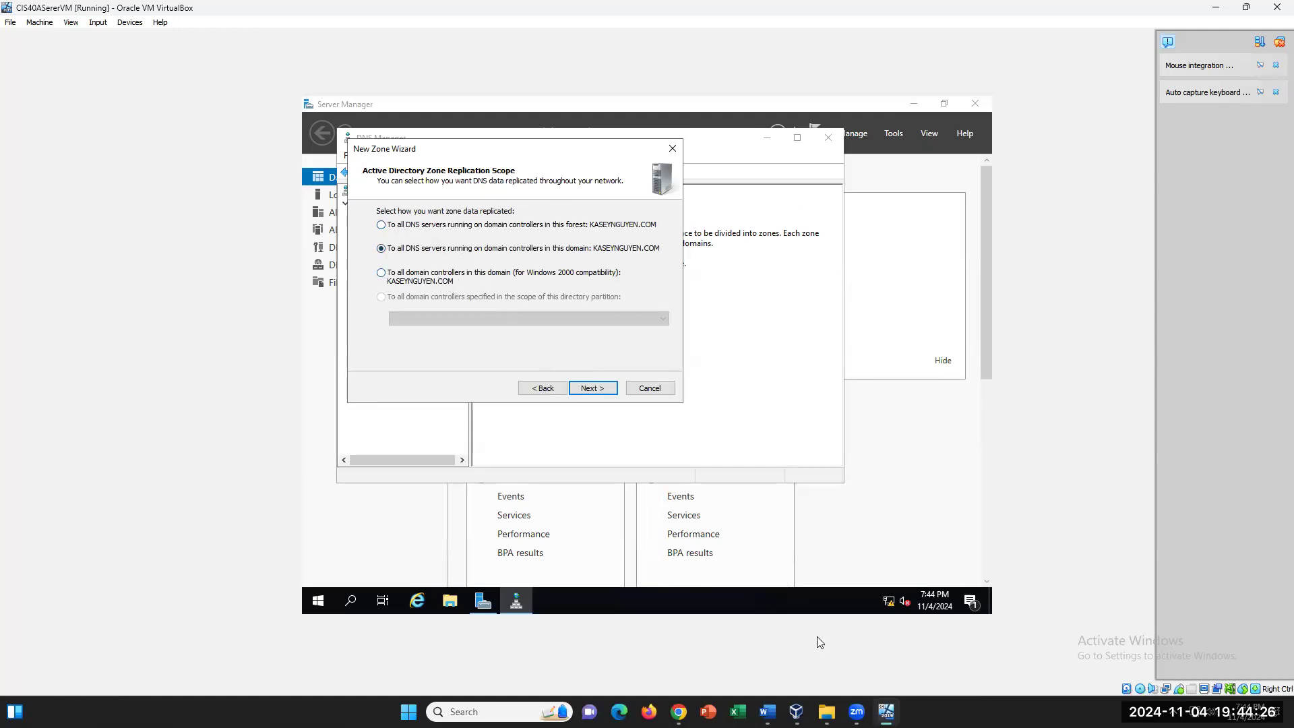
# Check step 61 in Word and set zone replication to all DNS servers running on domain controllers in this forest
pyautogui.click(767, 712)
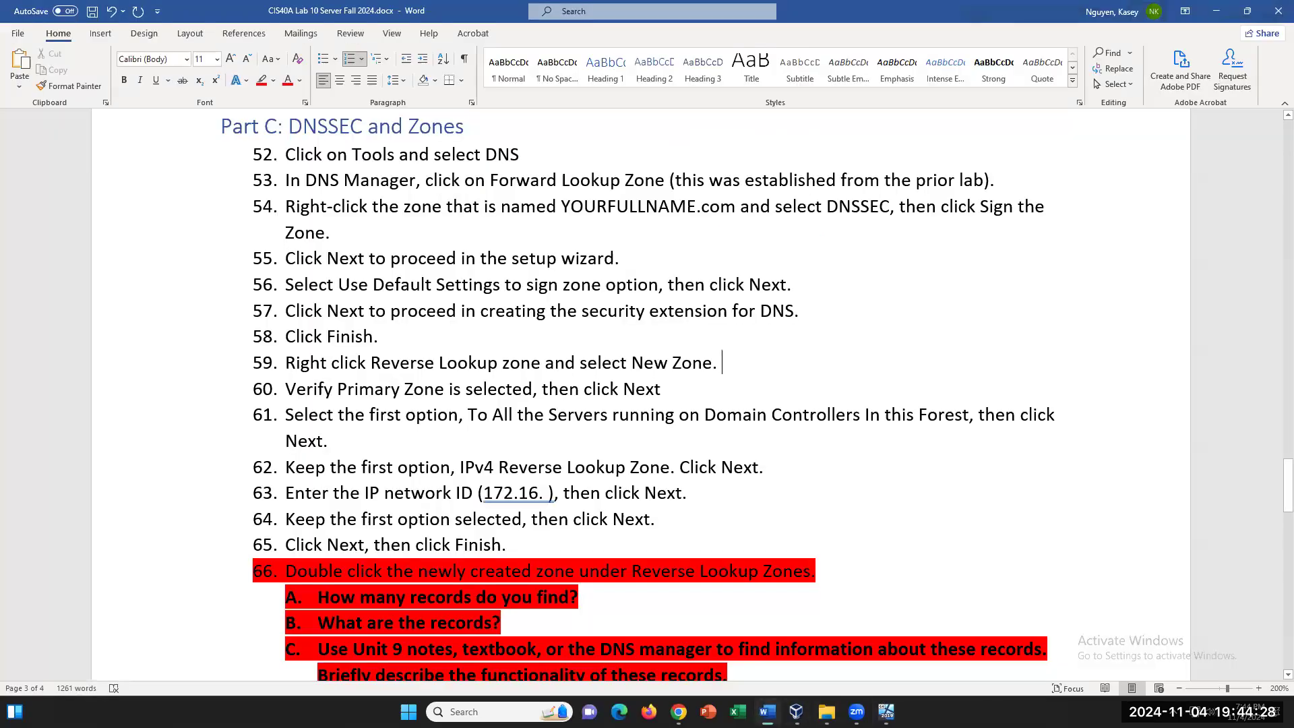
pyautogui.click(767, 712)
pyautogui.click(767, 712)
pyautogui.click(767, 711)
pyautogui.click(485, 225)
pyautogui.click(595, 389)
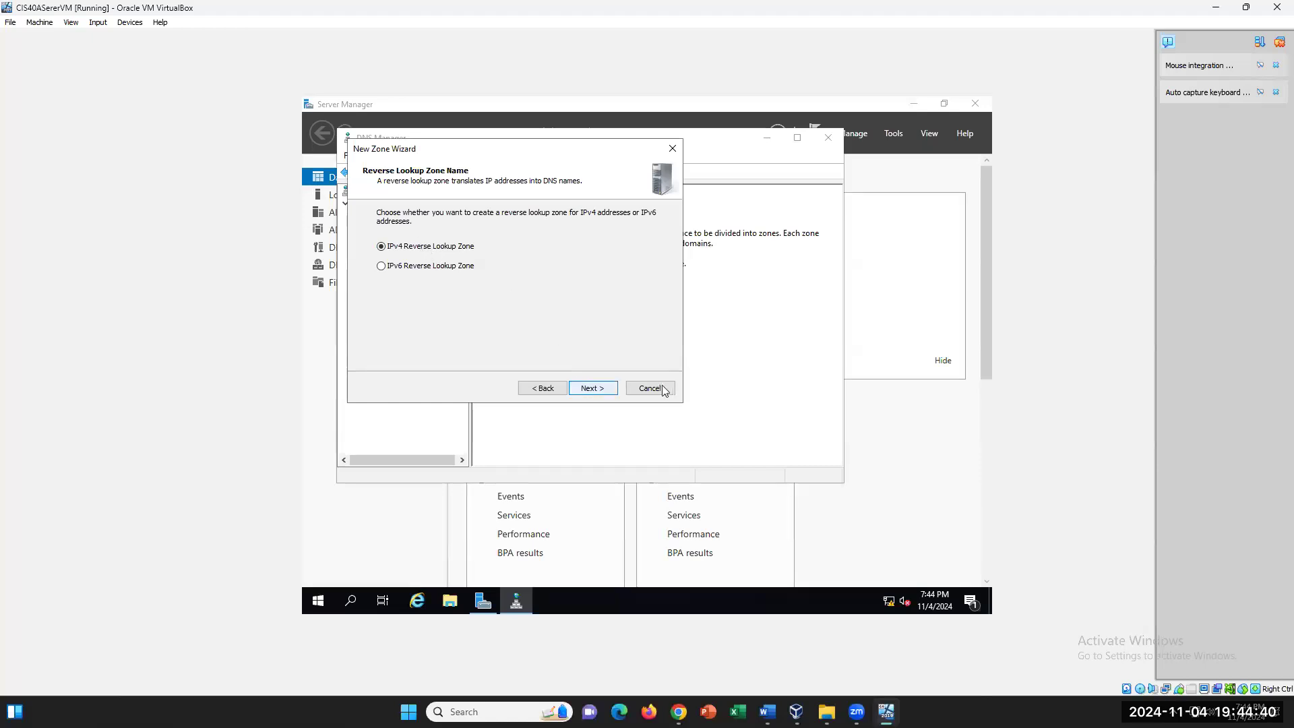
# Try to create the IPv4 reverse lookup zone with network ID 172.16 and only secure dynamic updates allowed
pyautogui.click(533, 388)
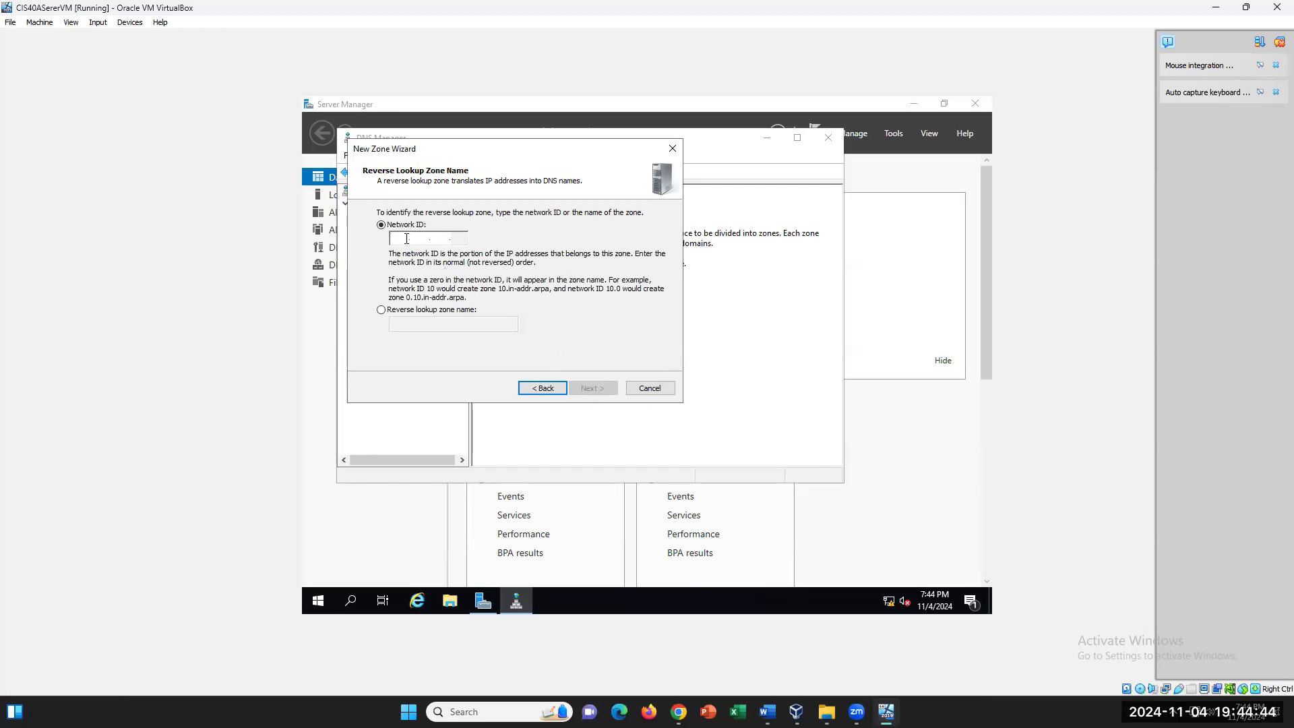
pyautogui.write('172 .16 . .')
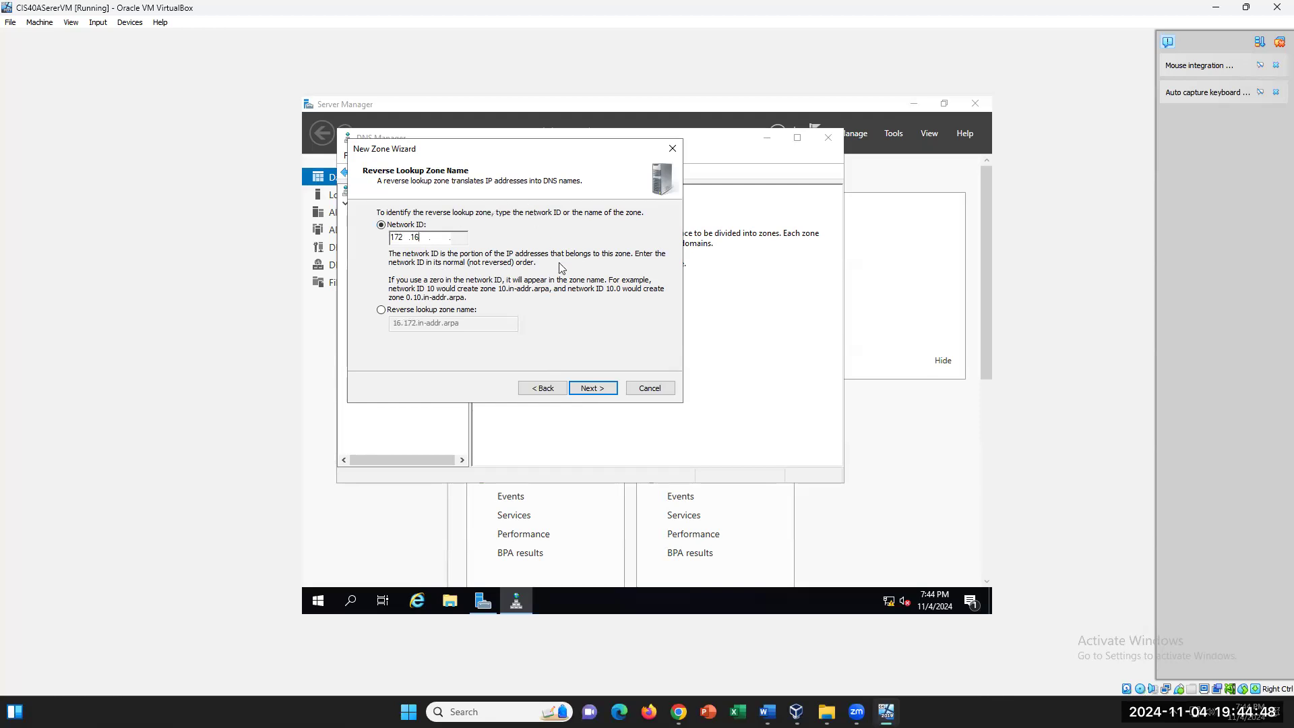
pyautogui.click(593, 389)
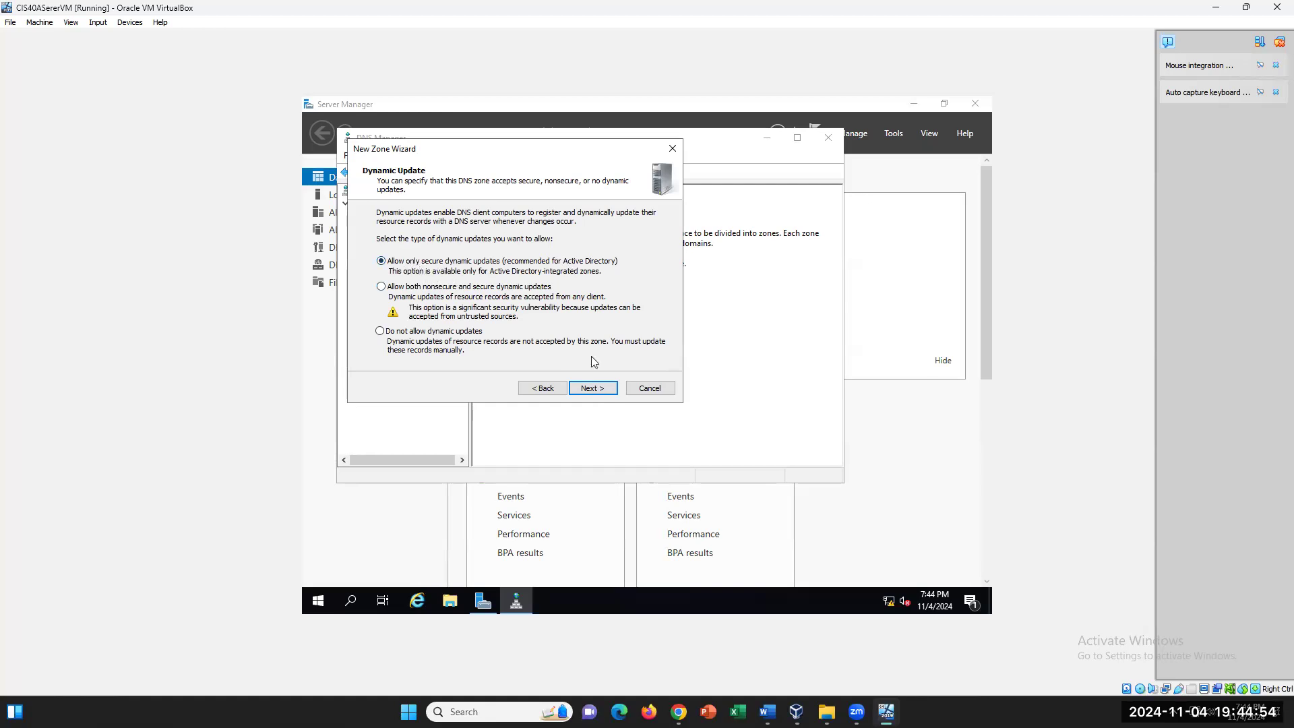
pyautogui.click(585, 389)
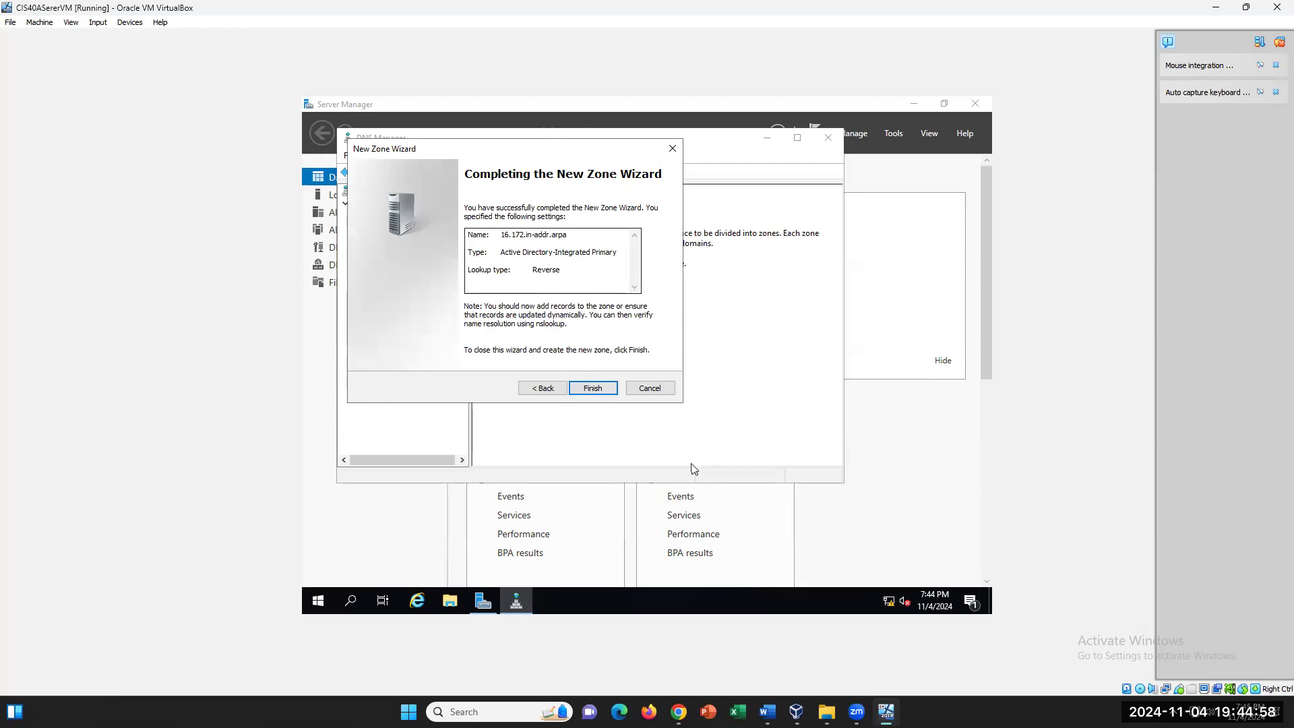
pyautogui.click(596, 389)
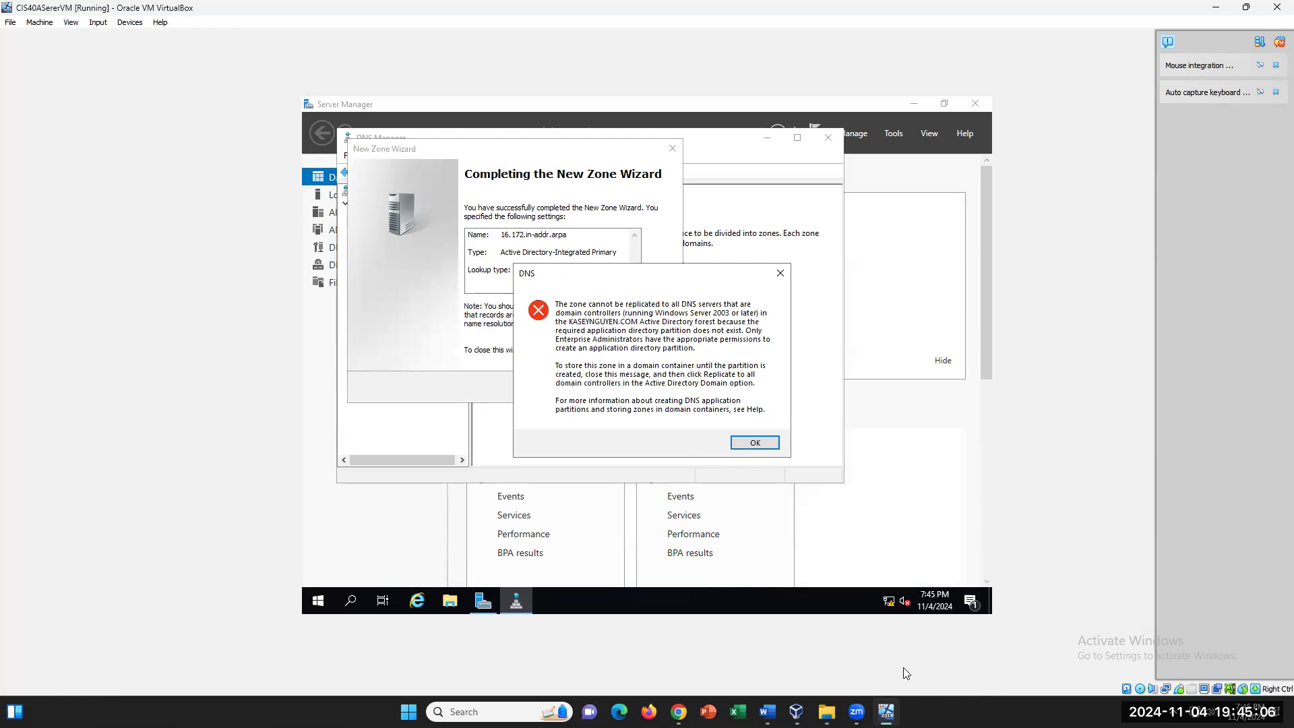
# Check the remaining reverse zone instructions in Word, then dismiss the DNS message and cancel the New Zone Wizard
pyautogui.click(768, 712)
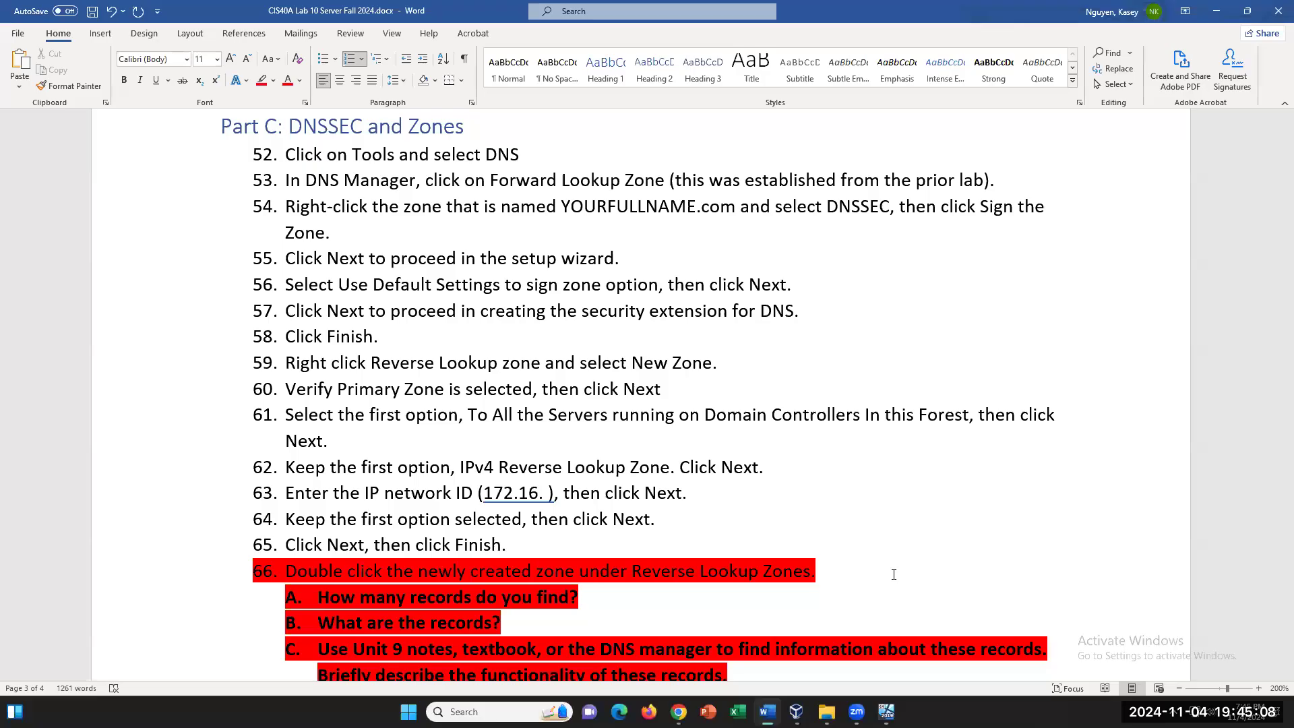
pyautogui.scroll(-6, 893, 574)
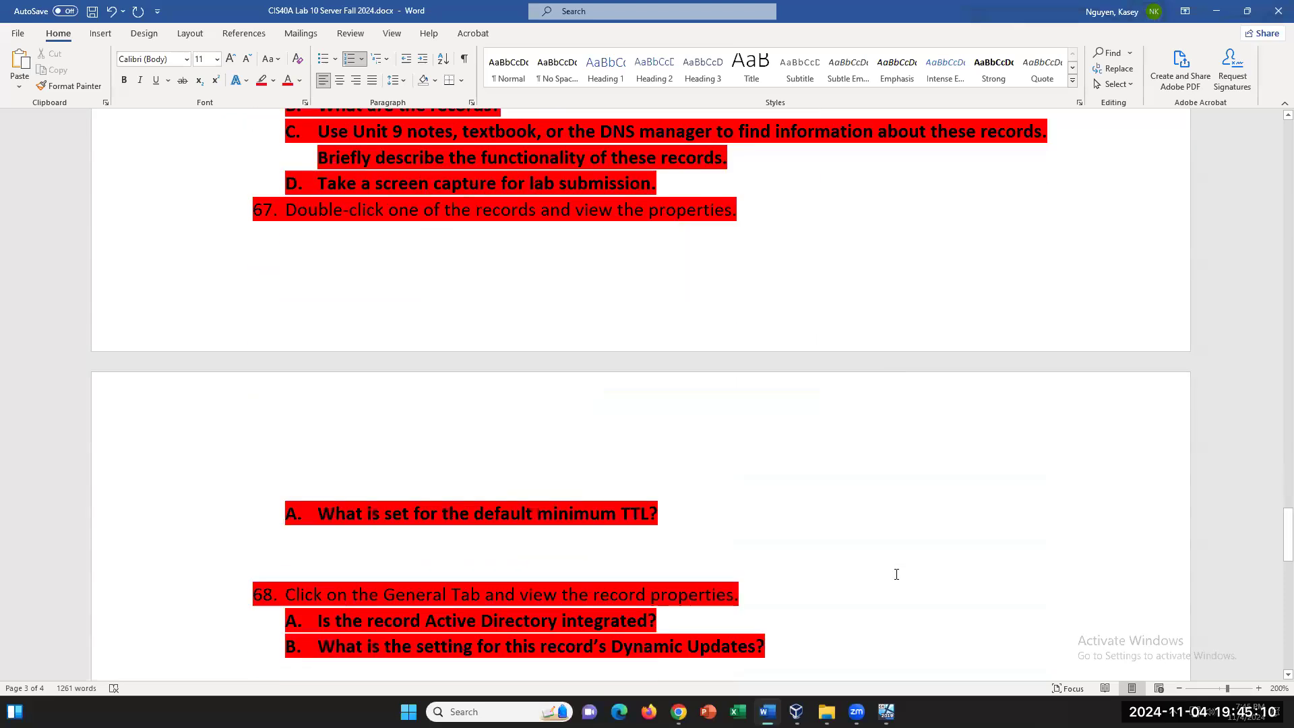
pyautogui.scroll(2, 897, 574)
pyautogui.scroll(2, 896, 574)
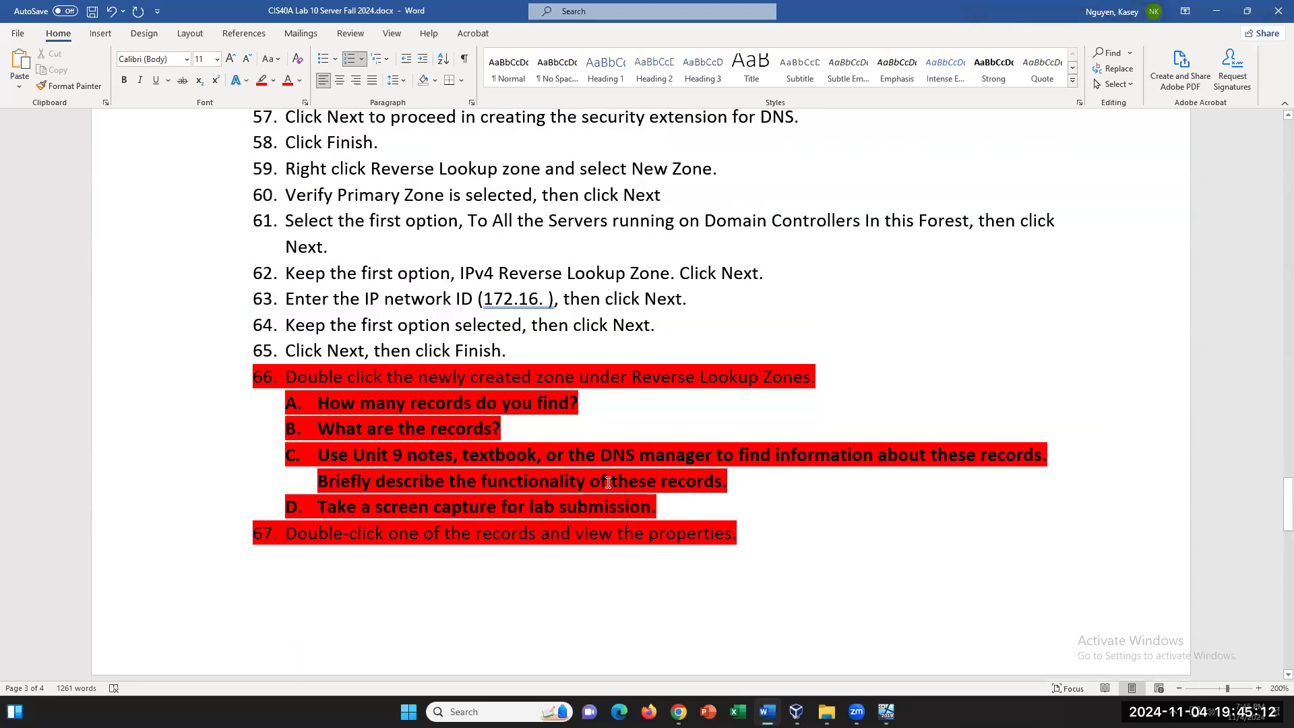
pyautogui.click(886, 711)
pyautogui.click(748, 445)
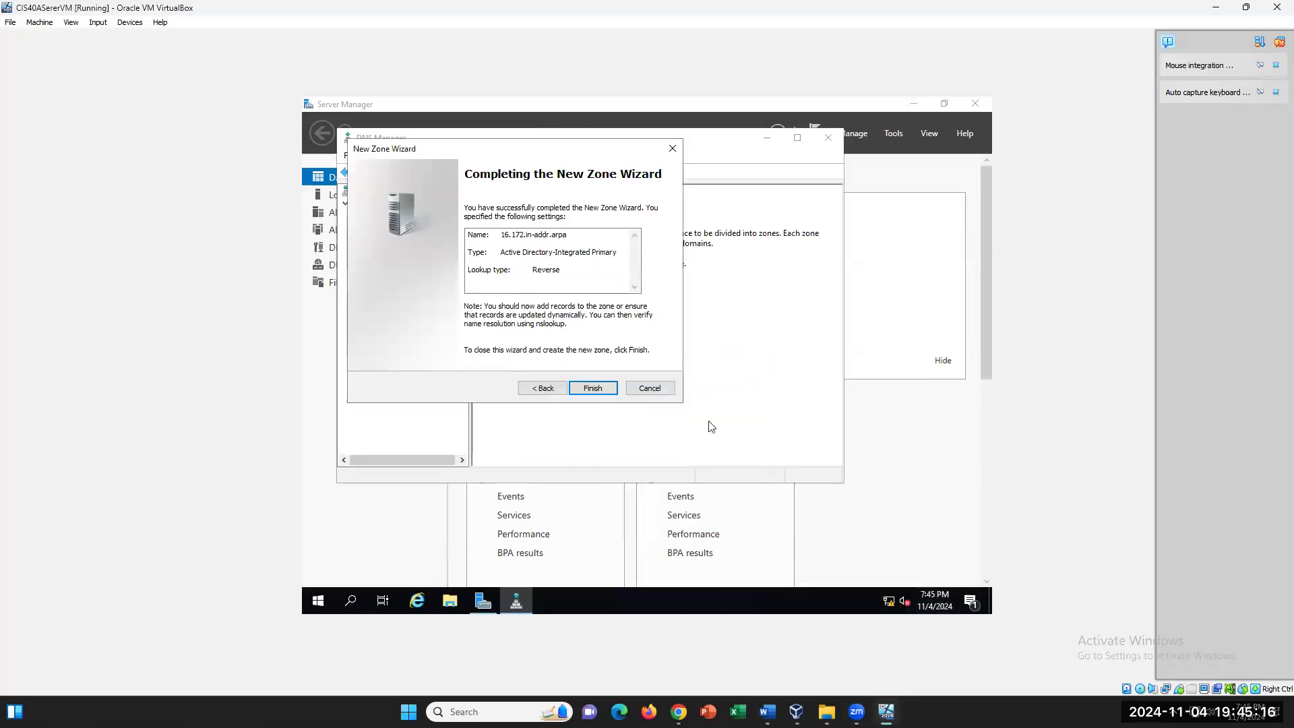
pyautogui.click(640, 393)
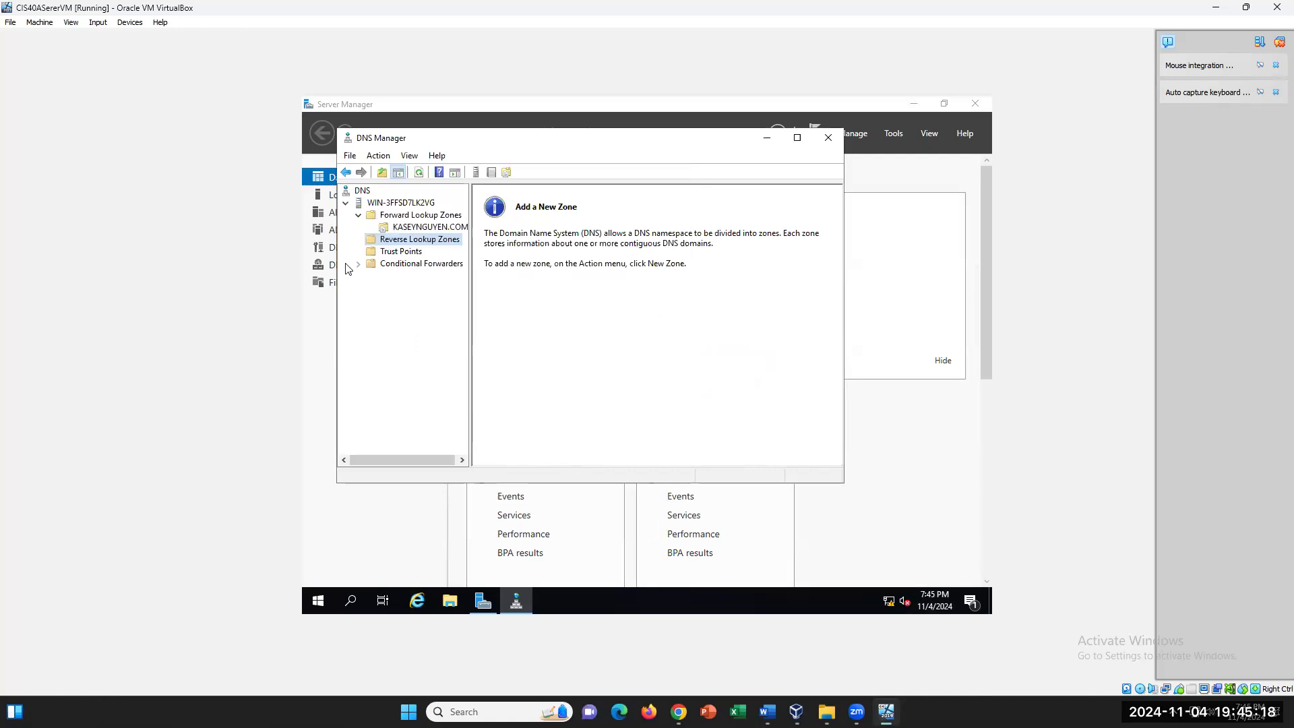
# Add a new host (A) record named HOST with IP address 172.16.0.127 to the forward lookup zone
pyautogui.click(412, 227)
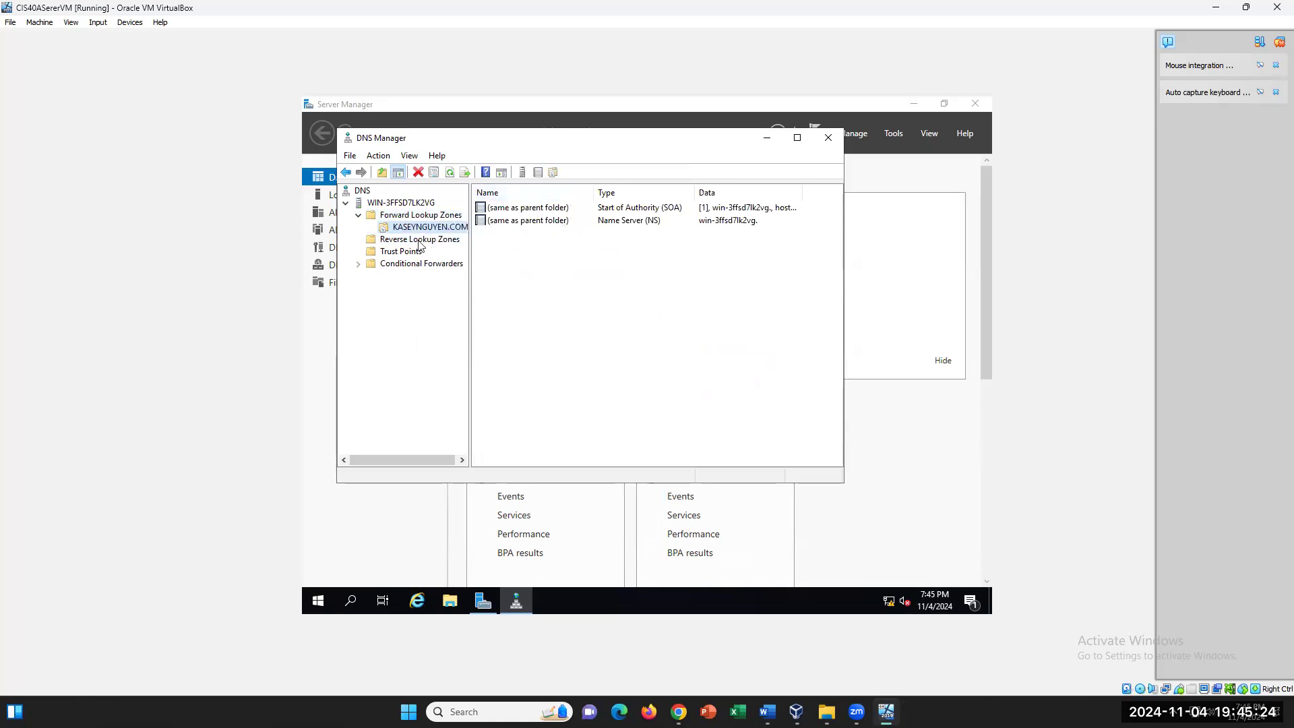
pyautogui.rightClick(407, 233)
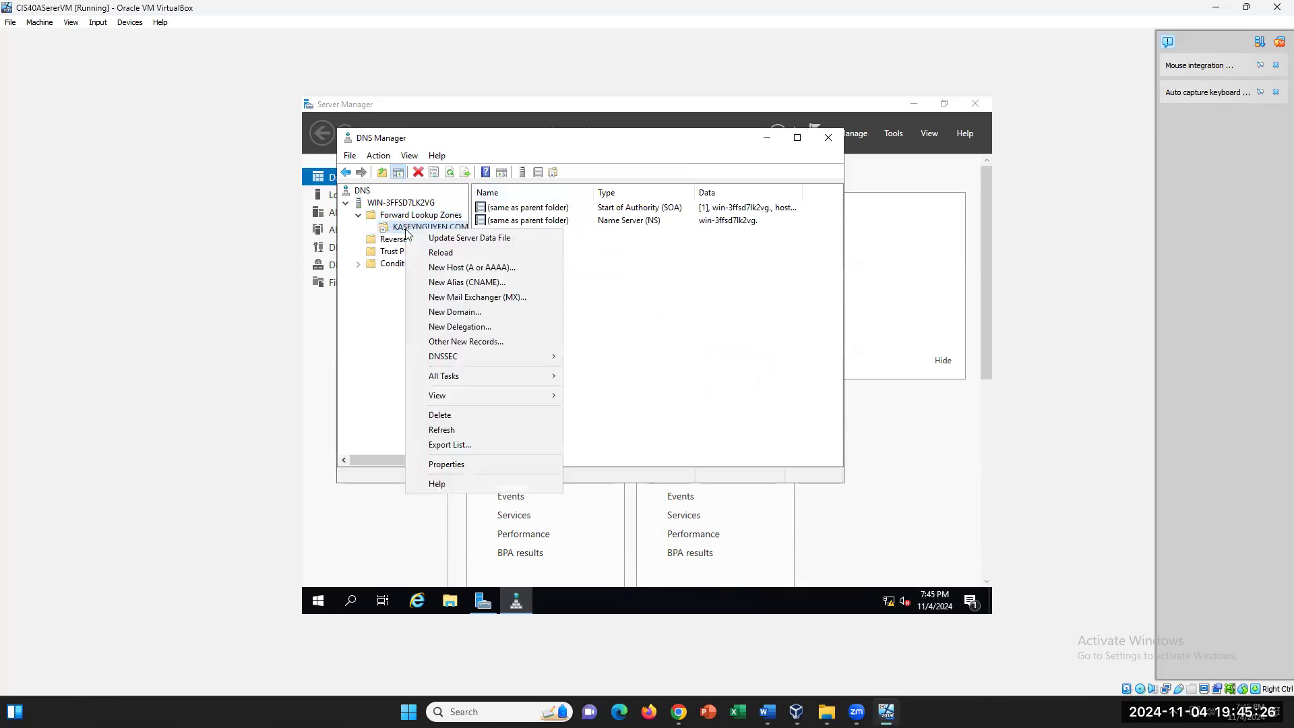
pyautogui.click(459, 267)
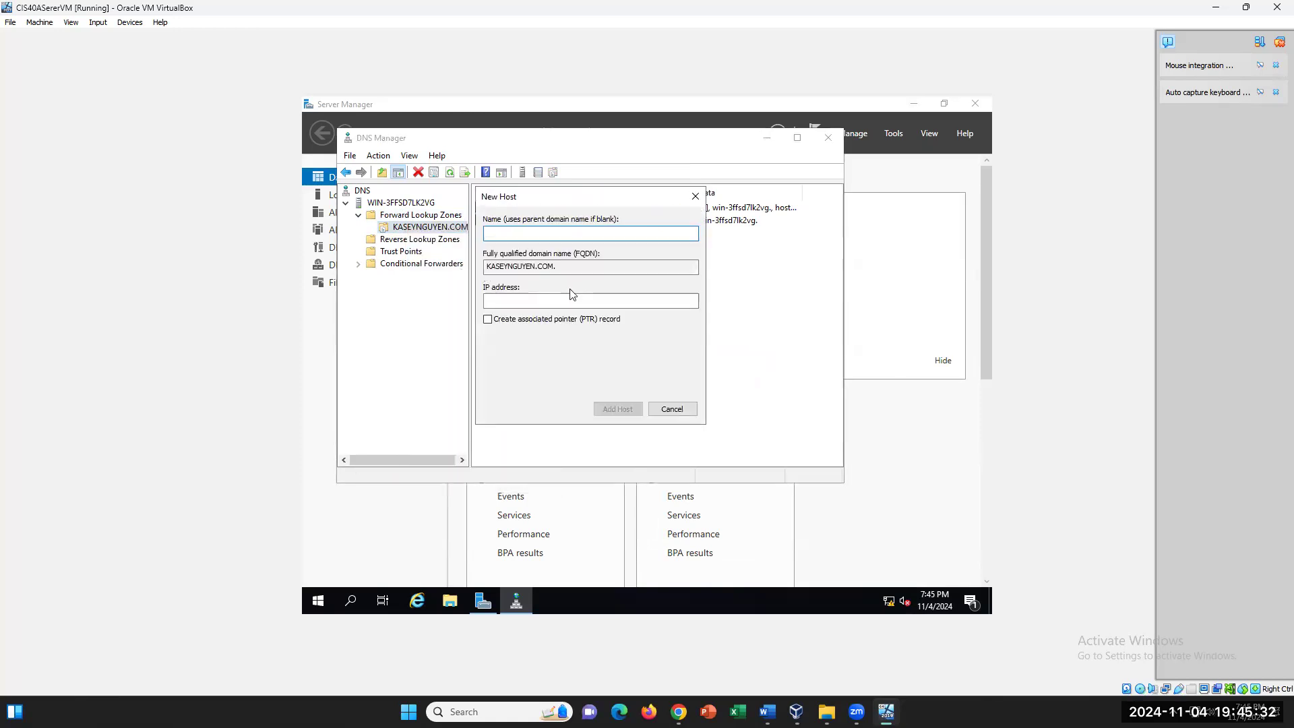
pyautogui.write('HOST')
pyautogui.click(528, 300)
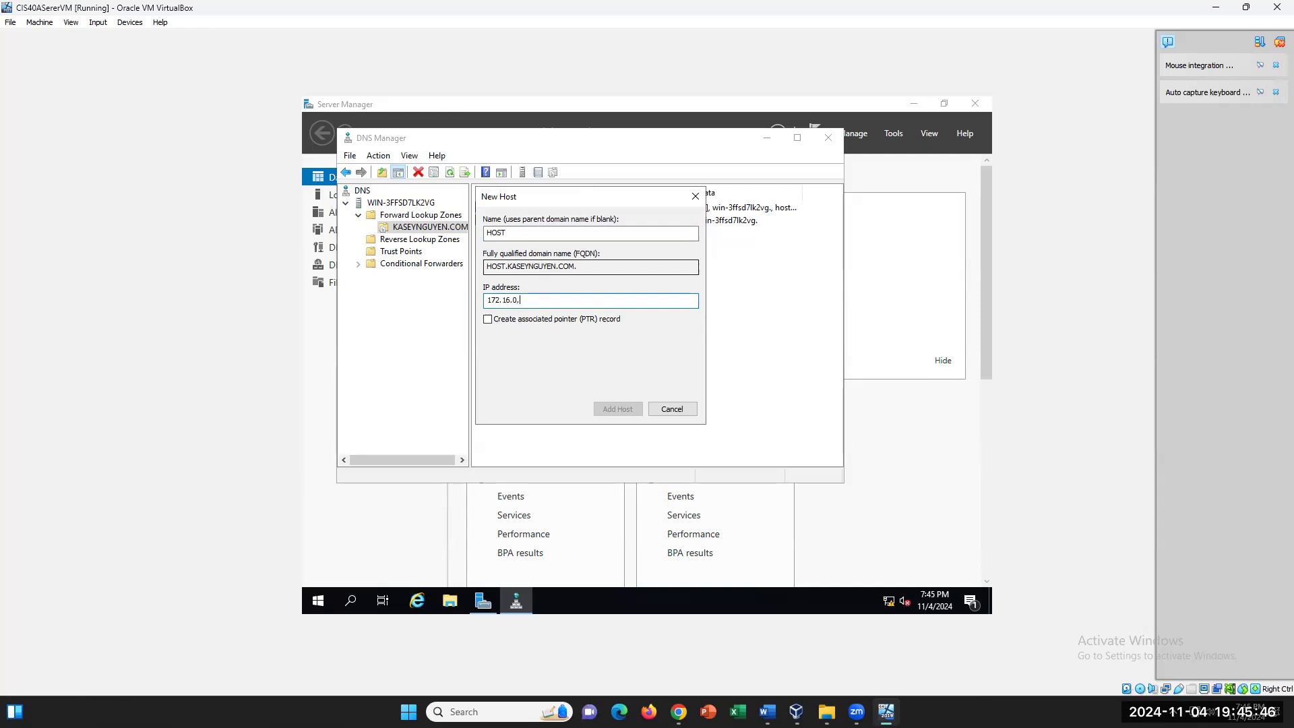
pyautogui.write('127')
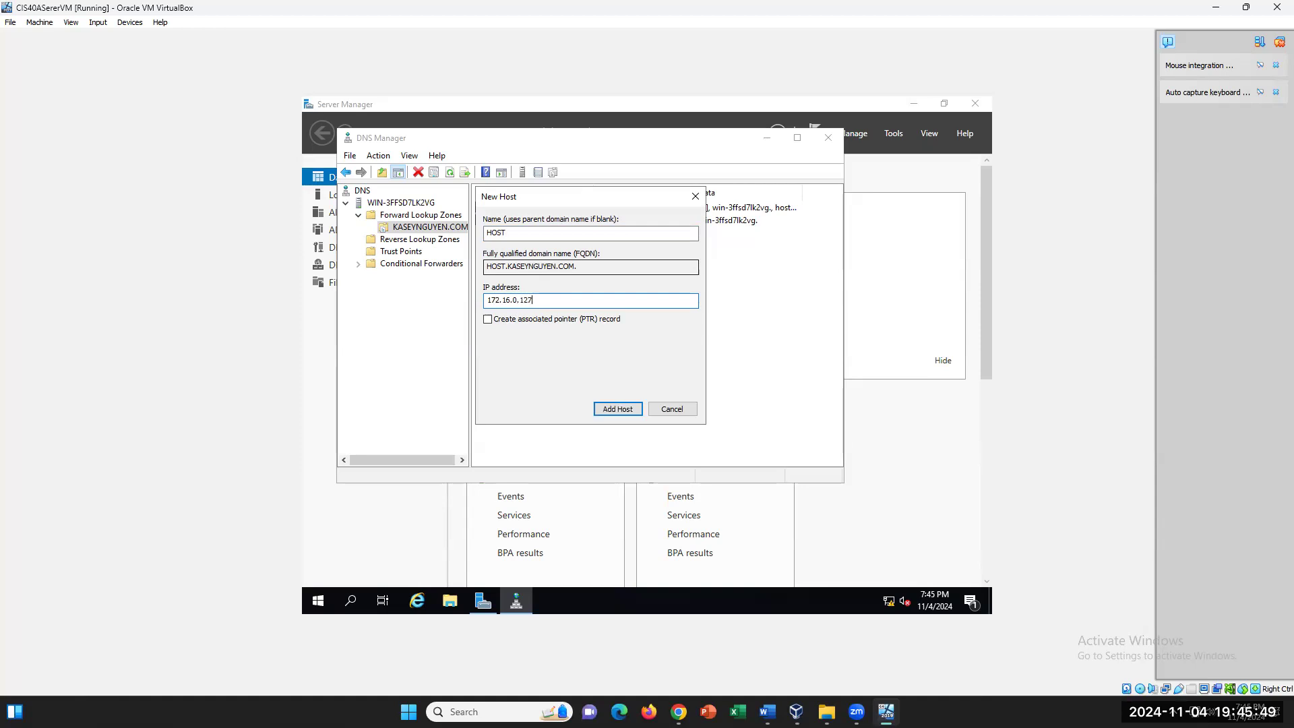
pyautogui.click(619, 409)
pyautogui.click(751, 397)
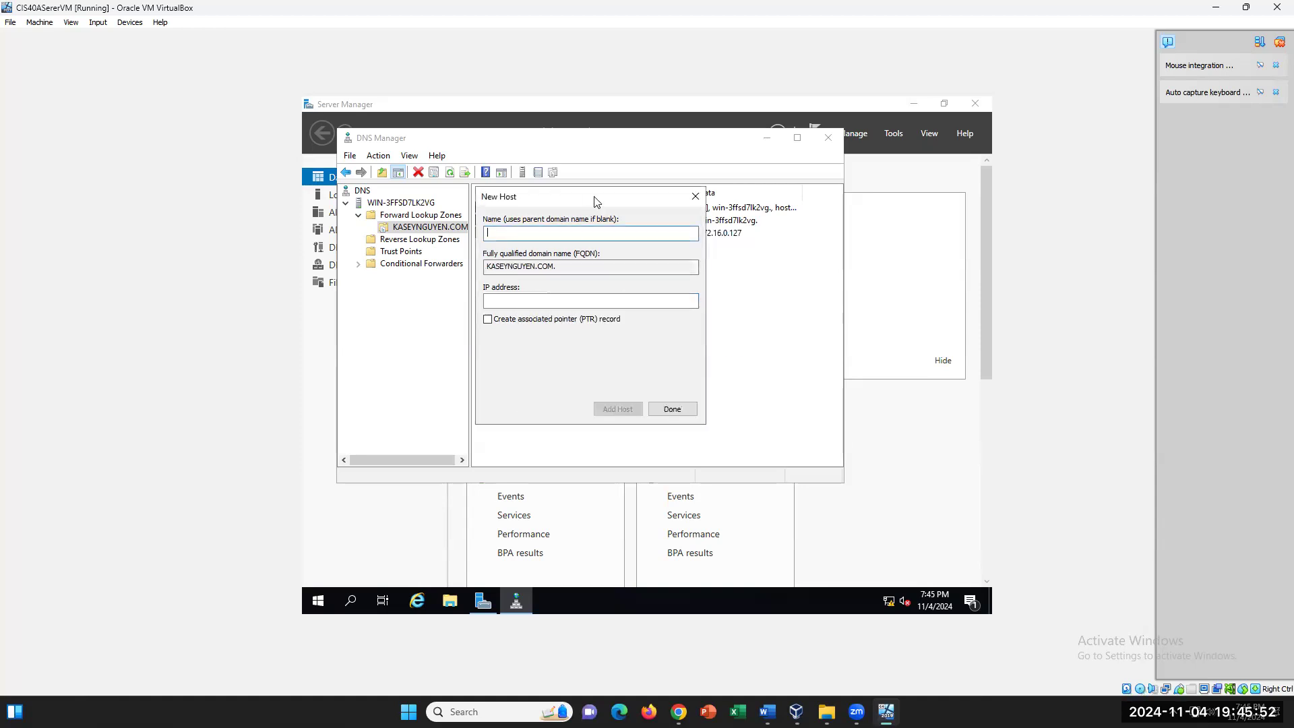
pyautogui.click(697, 197)
pyautogui.click(543, 234)
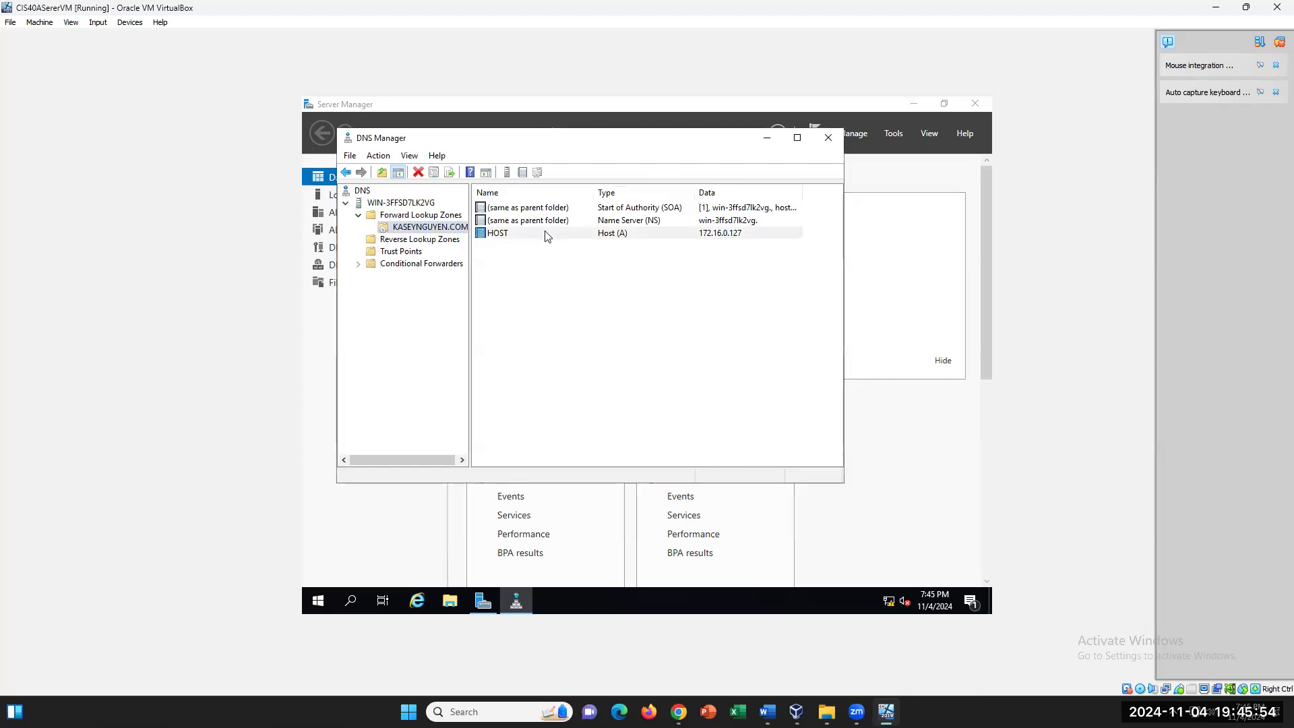
pyautogui.rightClick(429, 228)
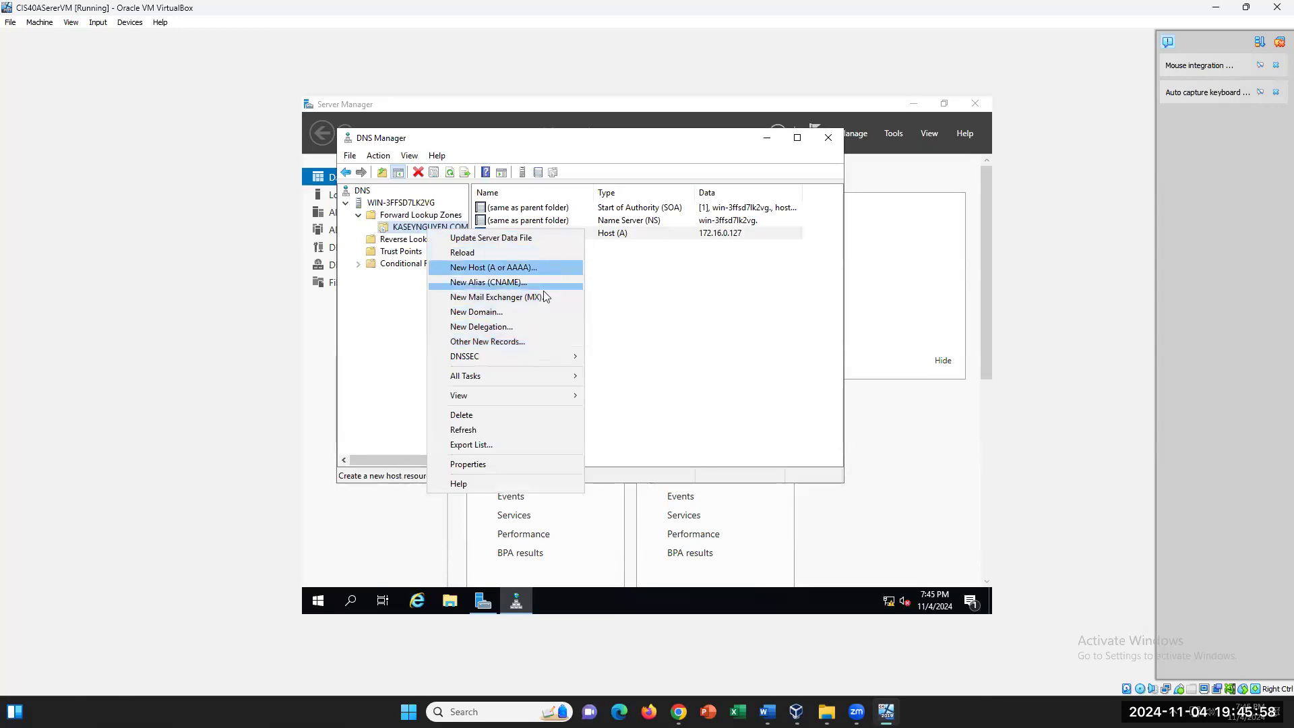
pyautogui.click(671, 283)
pyautogui.click(716, 235)
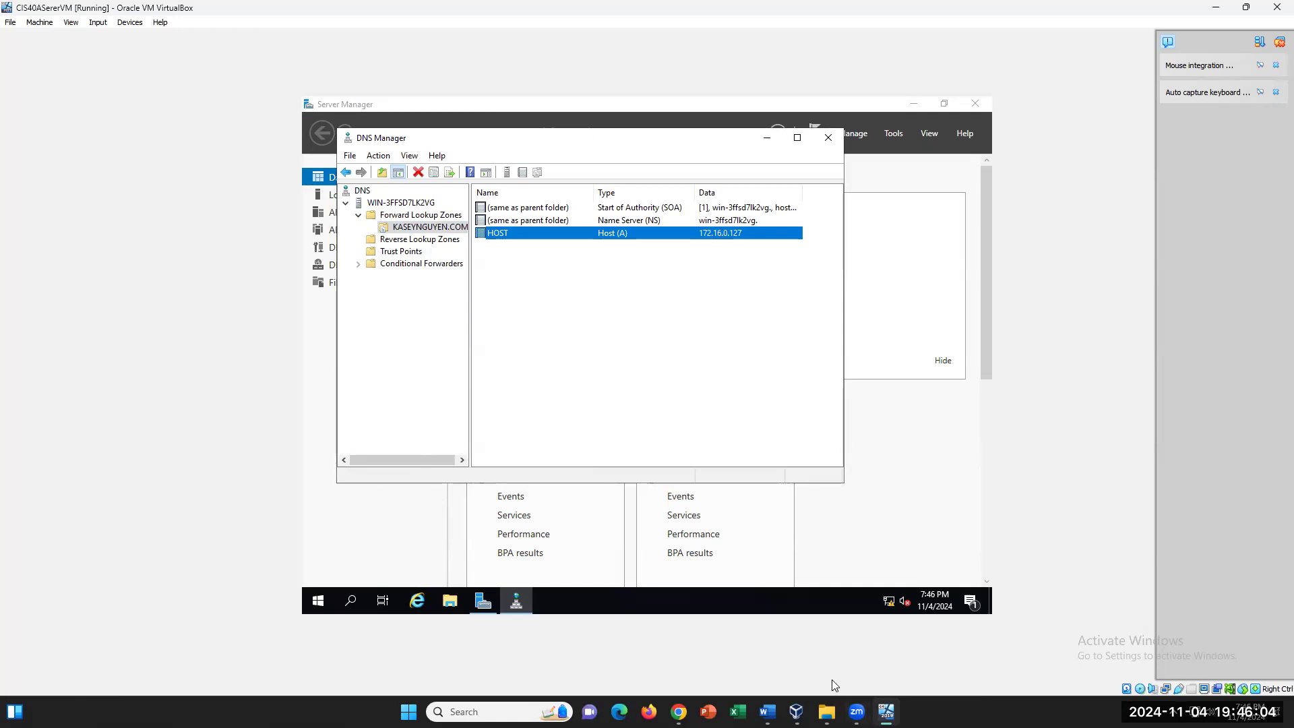
# Switch to the Word lab document and read the Part D steps on configuring dynamic DNS updates in the DHCP server
pyautogui.click(768, 711)
pyautogui.scroll(-10, 800, 559)
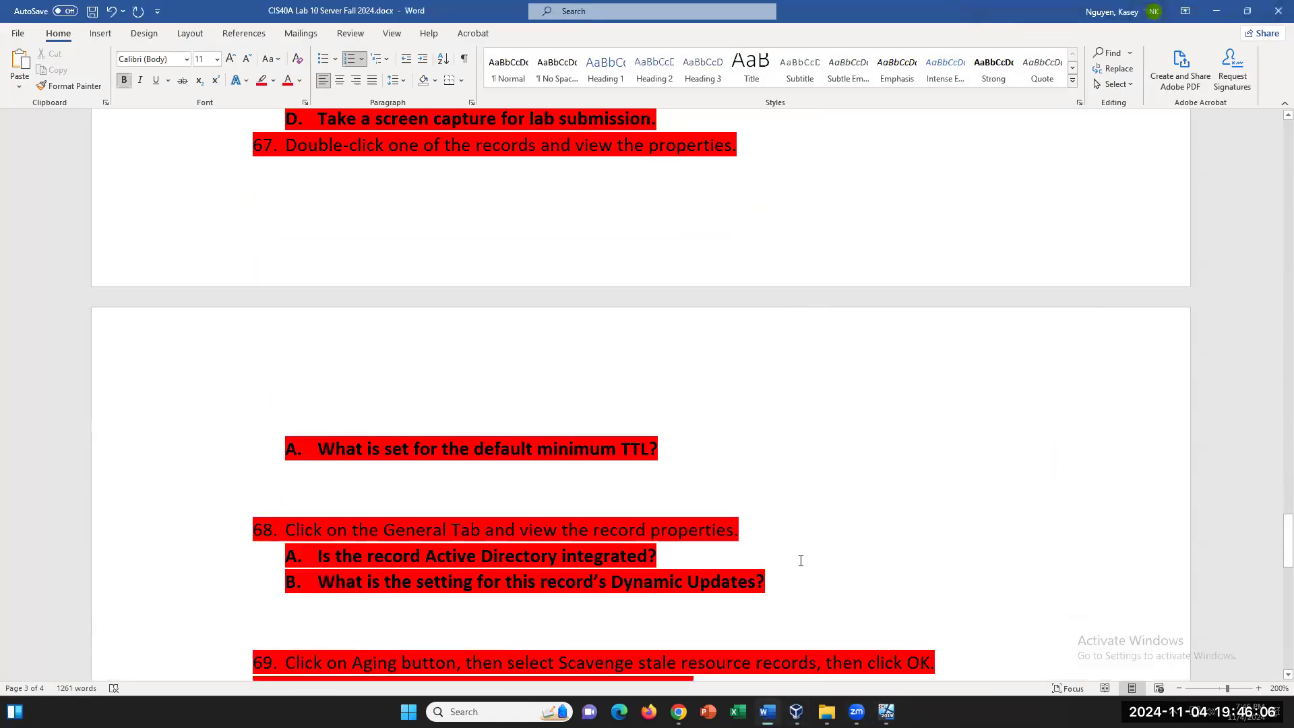
pyautogui.scroll(-5, 801, 560)
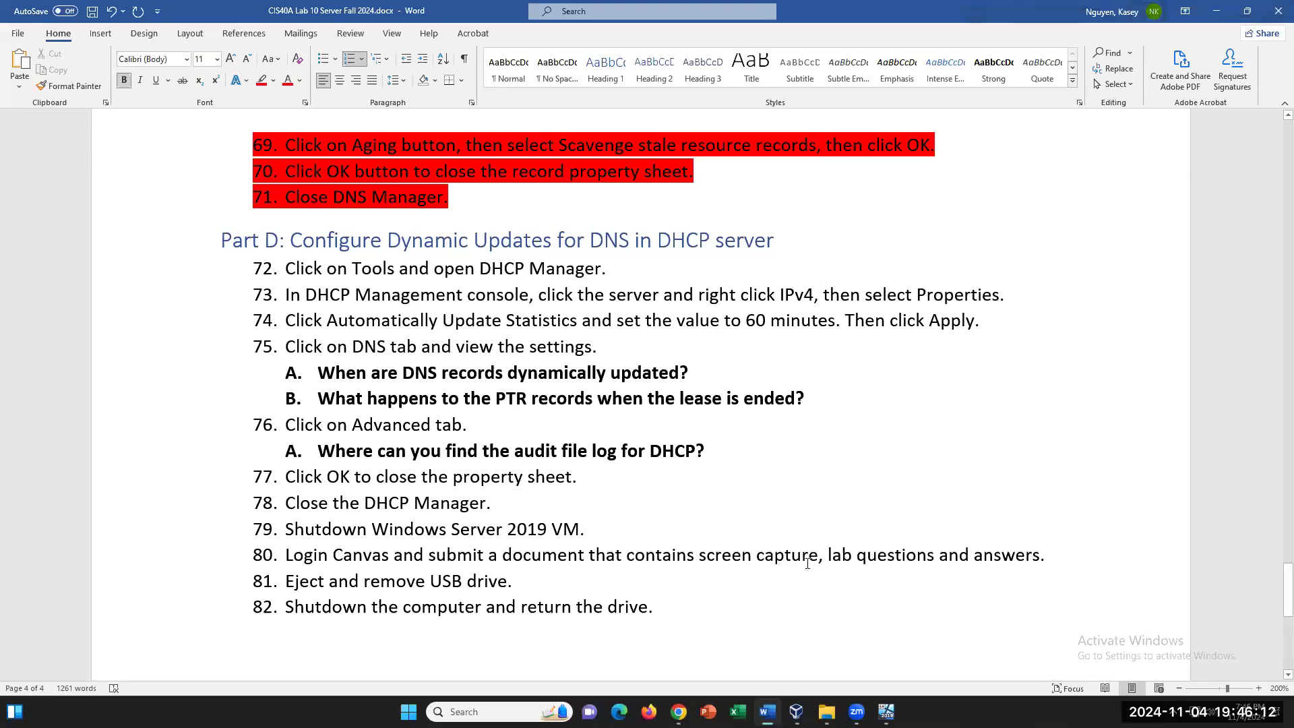
pyautogui.moveTo(519, 280); pyautogui.dragTo(662, 296)
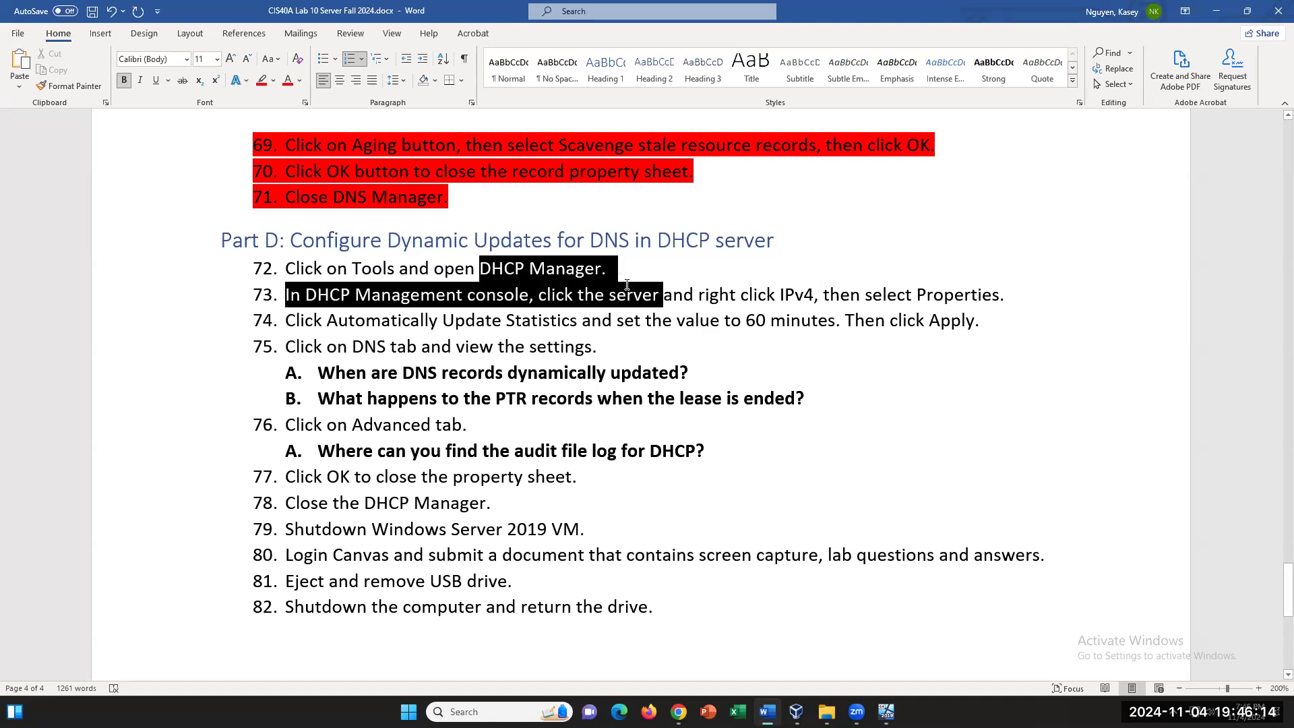
pyautogui.click(736, 301)
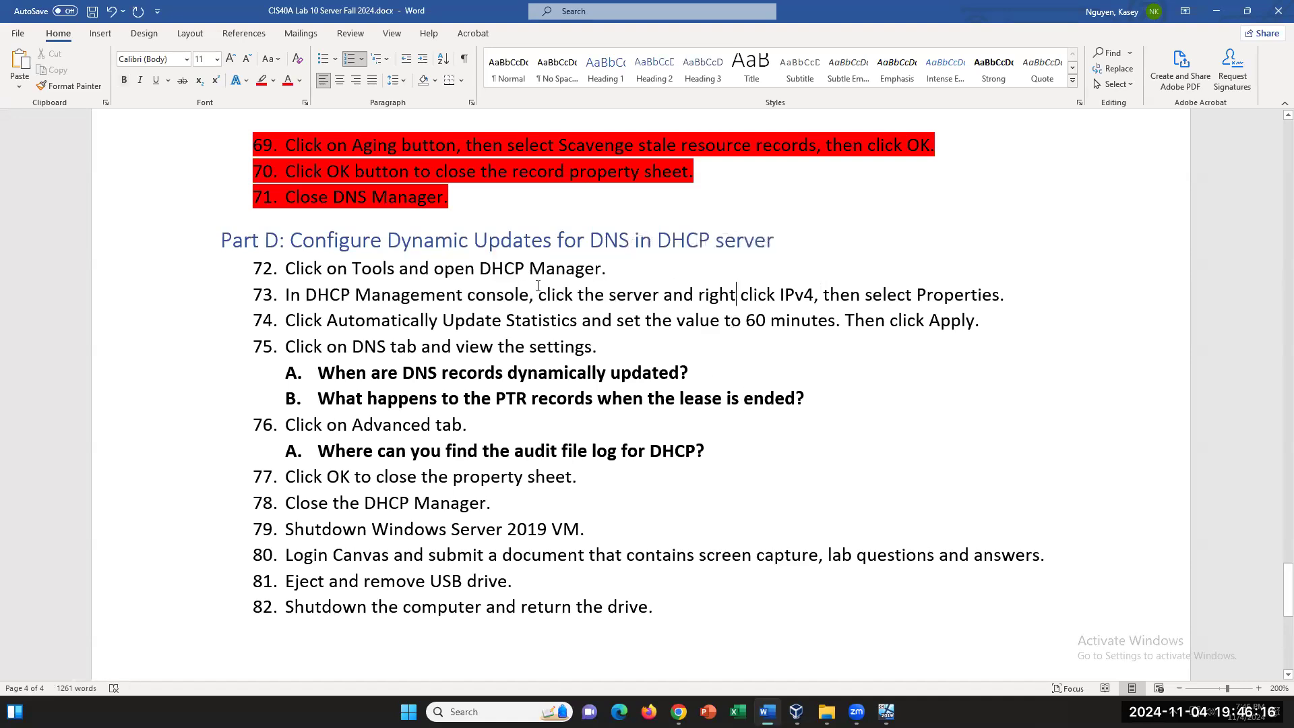
pyautogui.moveTo(355, 295); pyautogui.dragTo(825, 294)
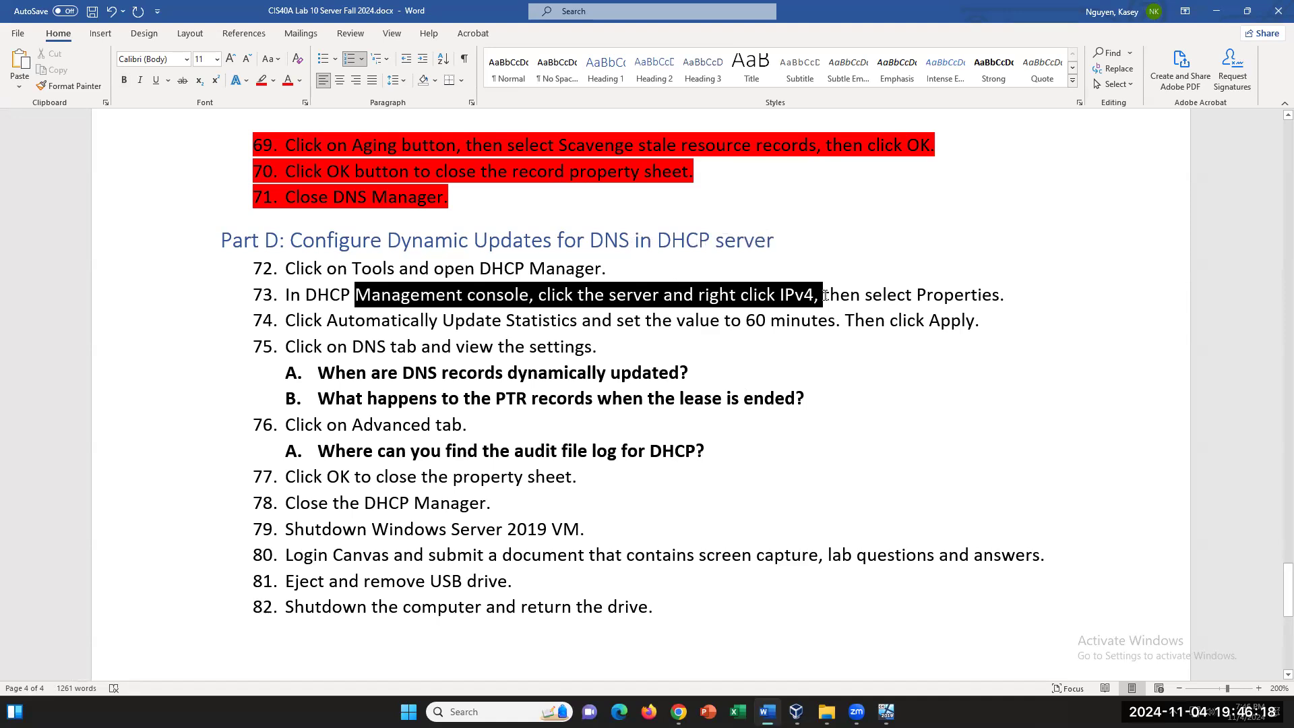
pyautogui.click(457, 322)
pyautogui.click(552, 323)
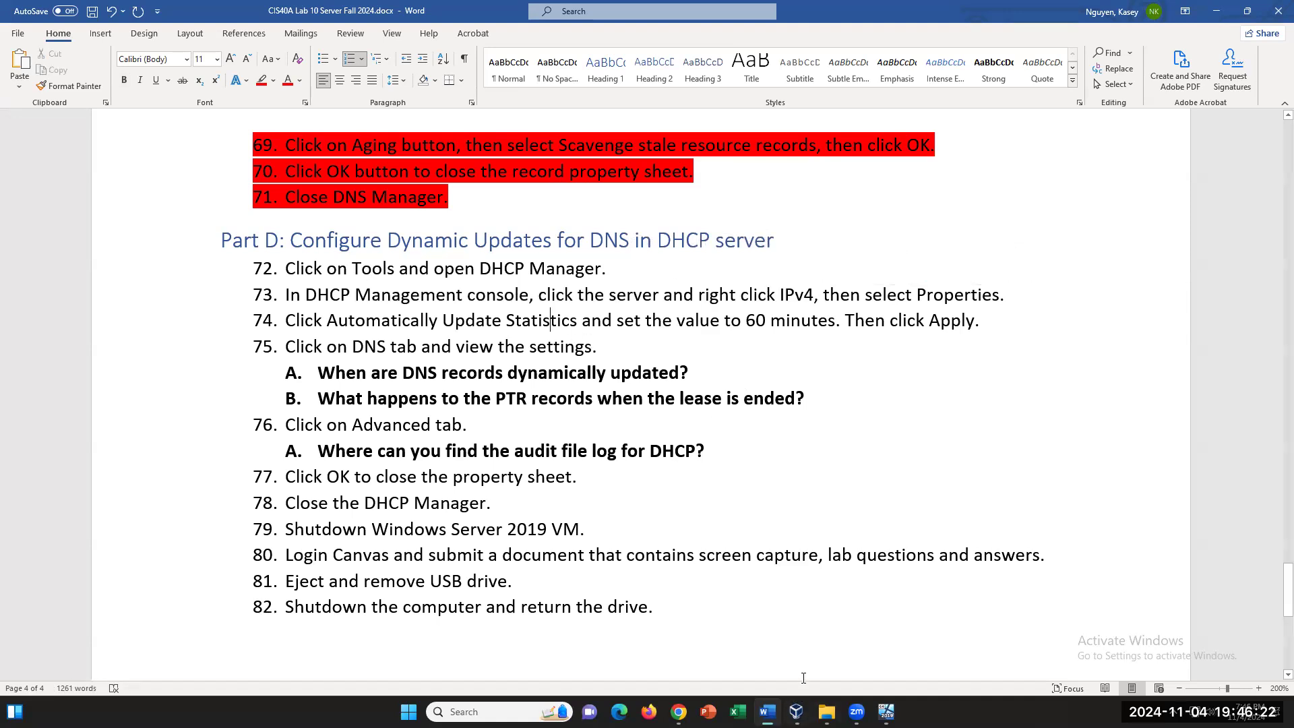
# Close DNS Manager on the virtual machine and open the DHCP console from Server Manager, expanding the server's IPv4 node
pyautogui.click(887, 711)
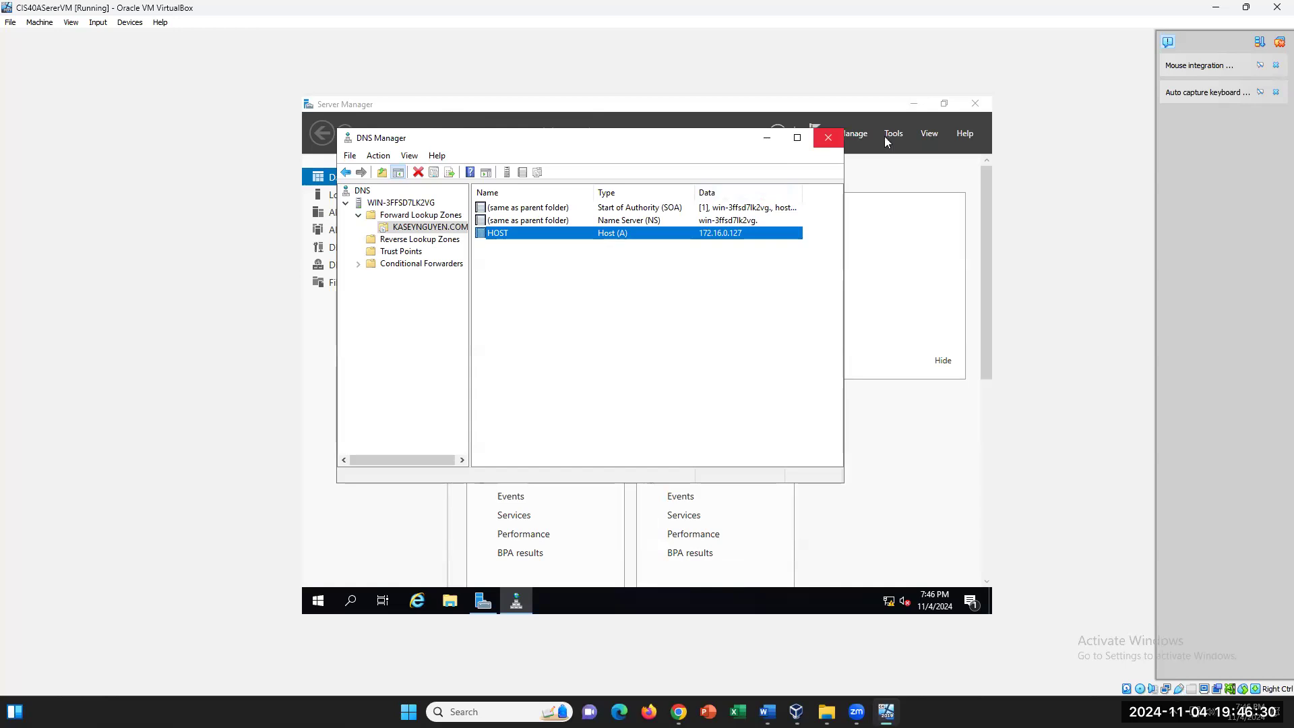
pyautogui.click(832, 139)
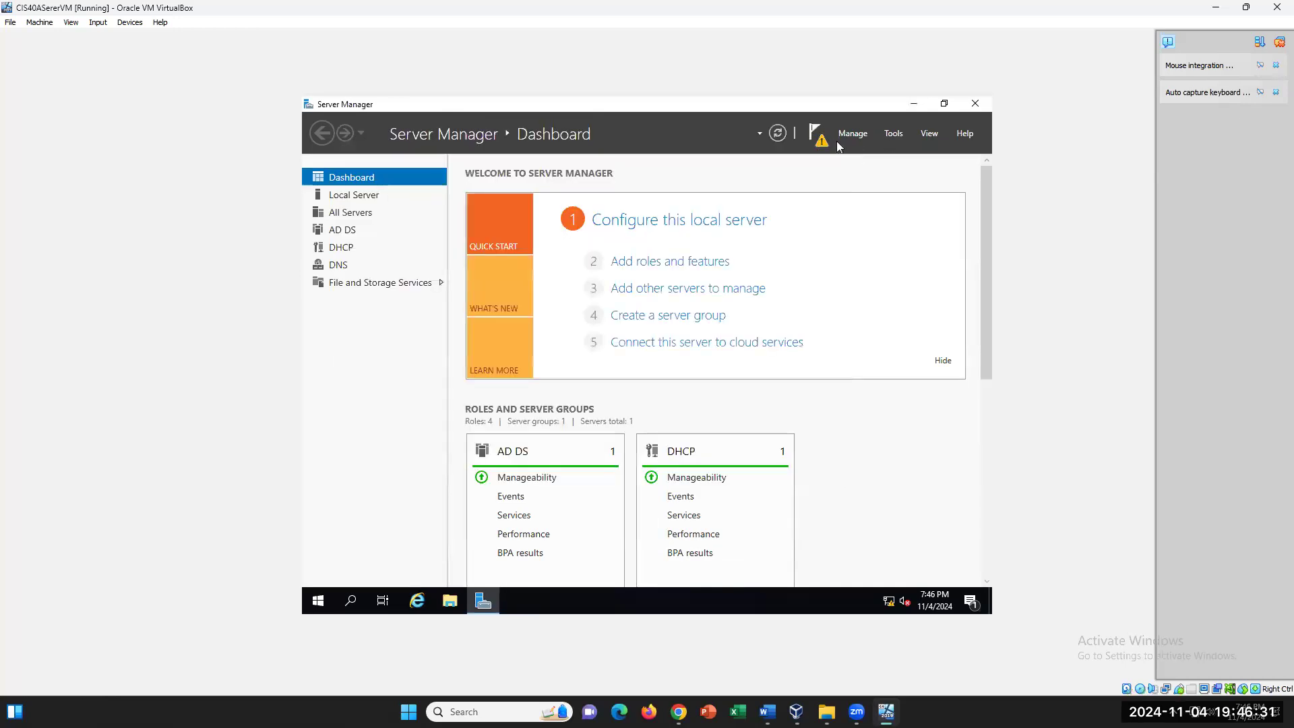
pyautogui.click(886, 136)
pyautogui.click(806, 287)
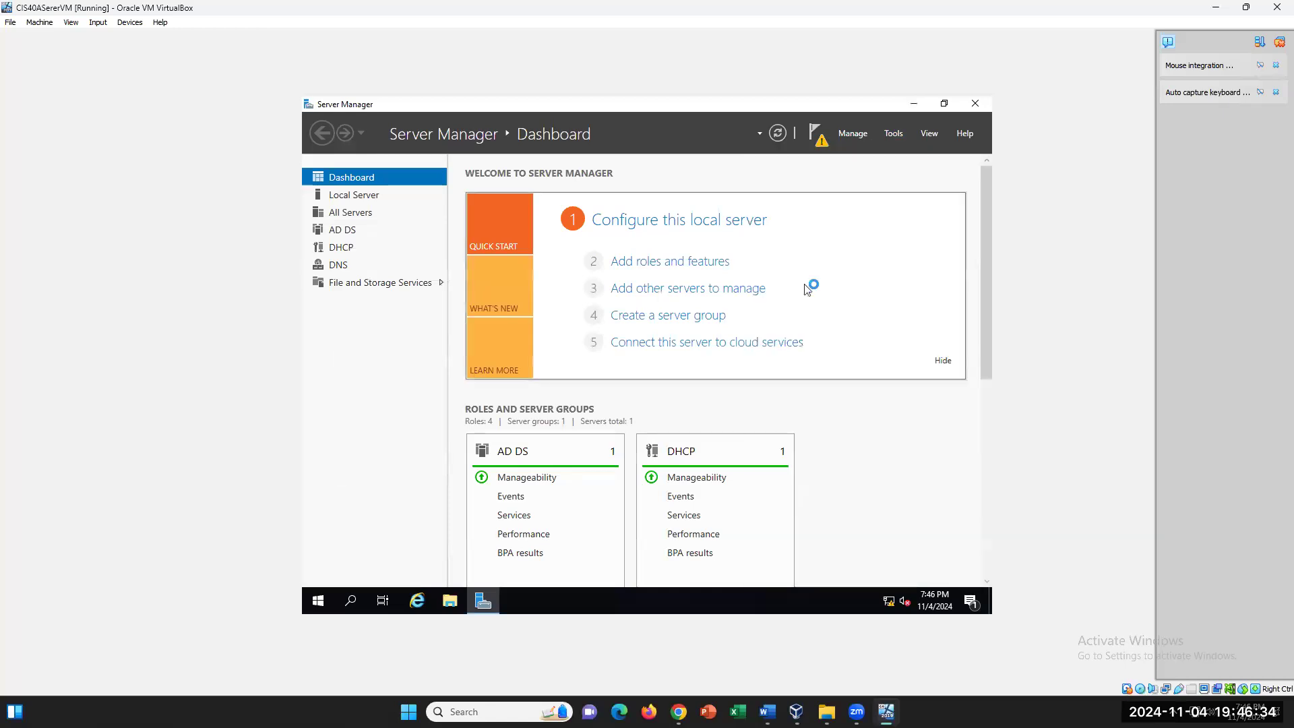
pyautogui.click(361, 217)
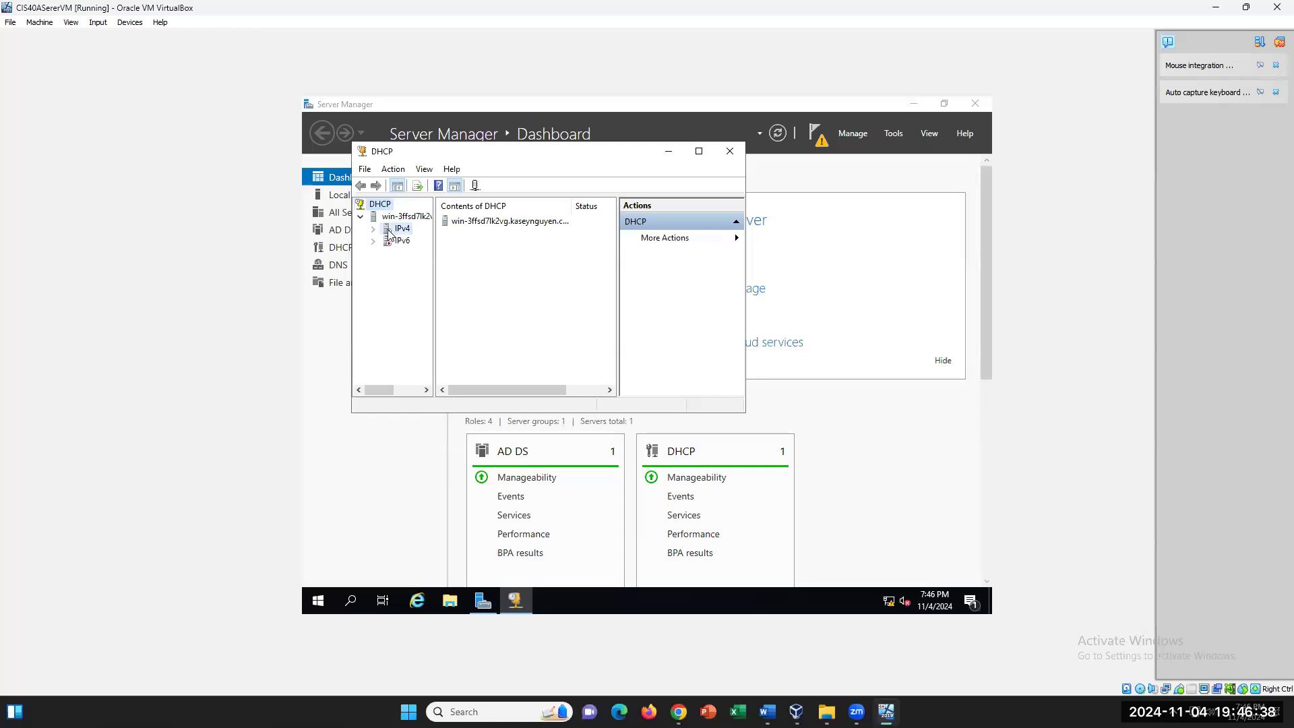
pyautogui.doubleClick(390, 233)
# View the DNS settings in the IPv4 properties, select Always dynamically update DNS records, and close the sheet without applying
pyautogui.rightClick(399, 233)
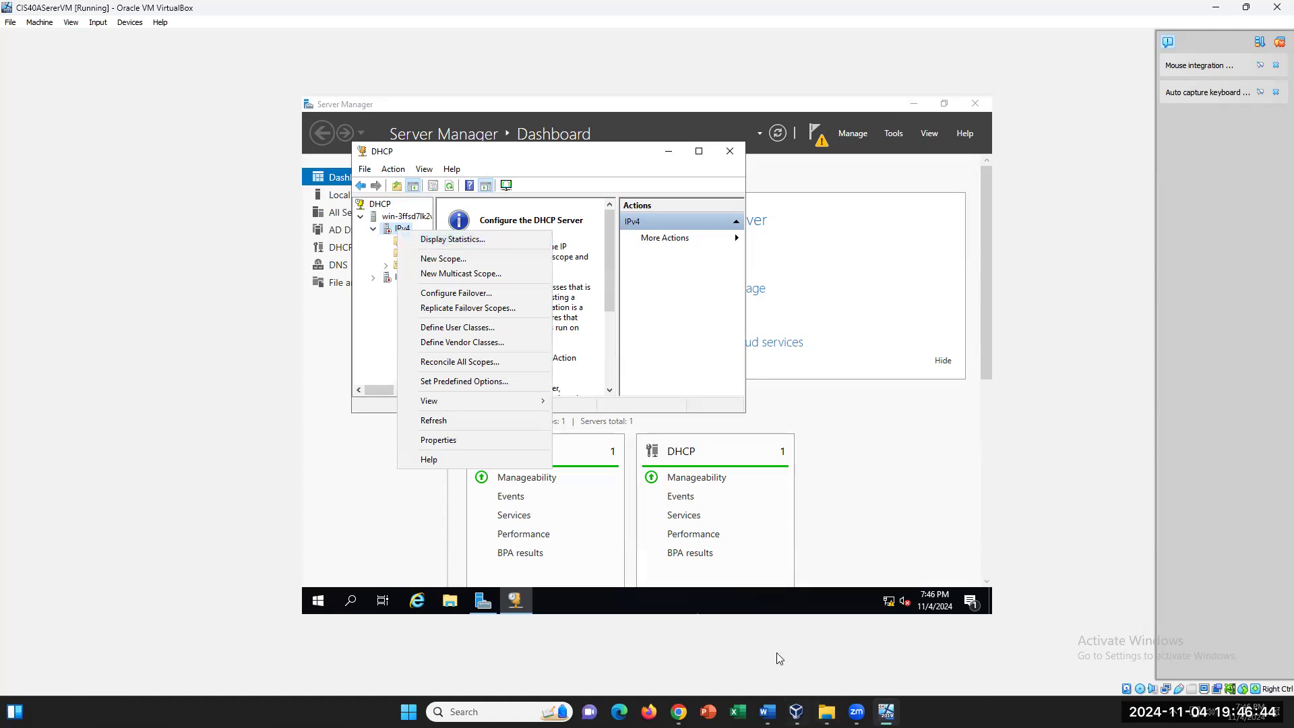
pyautogui.click(767, 712)
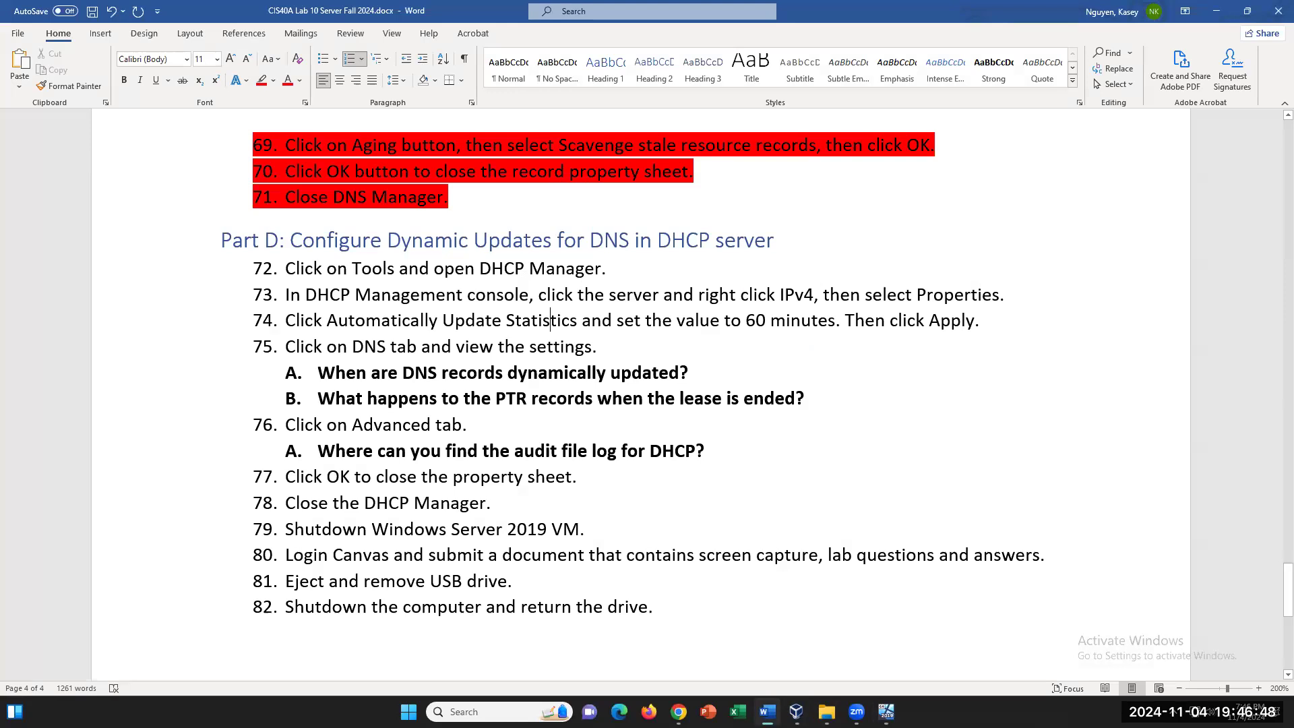
pyautogui.hotkey('alt', 'Tab')
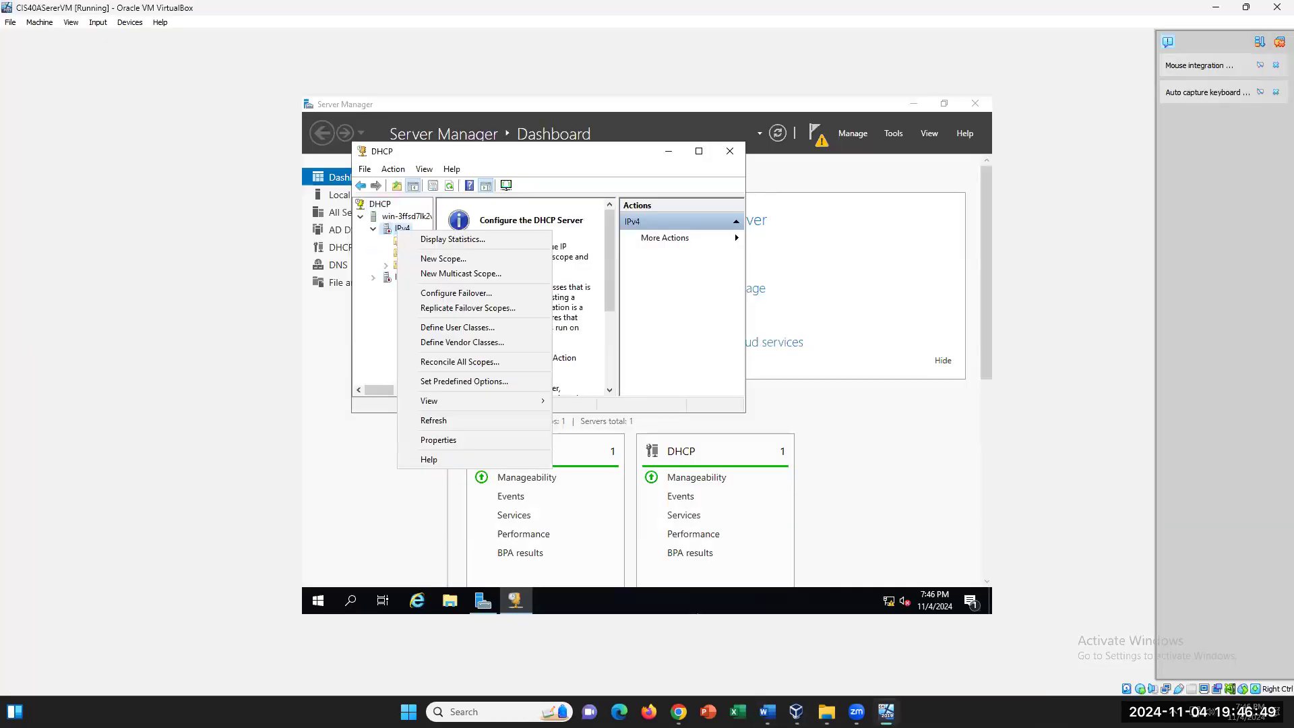
pyautogui.click(455, 440)
pyautogui.click(466, 157)
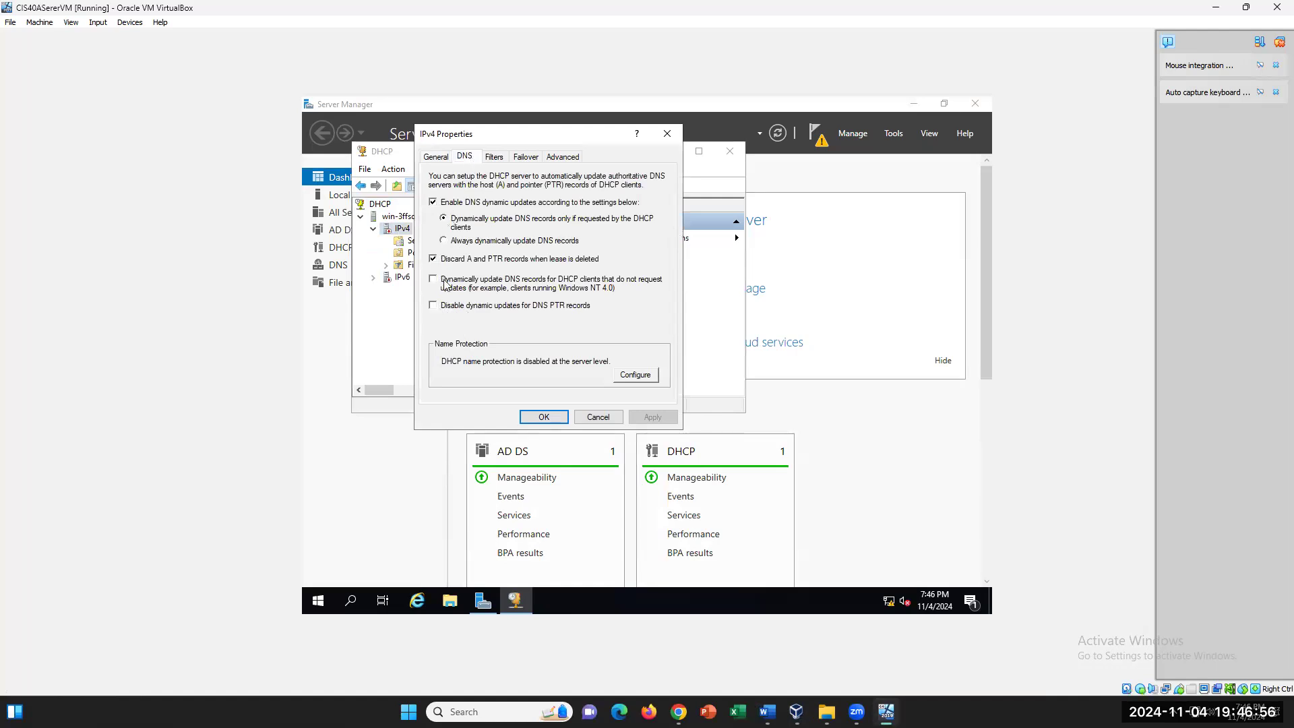
pyautogui.click(447, 241)
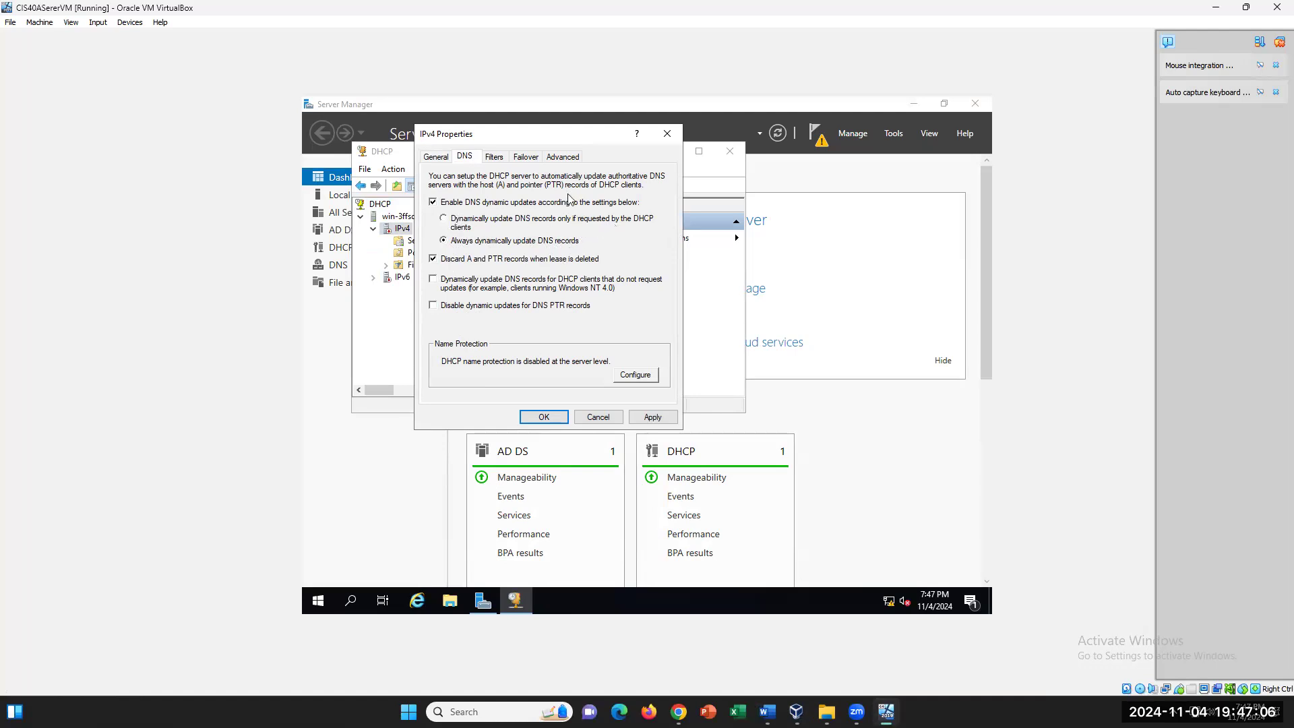
pyautogui.click(673, 133)
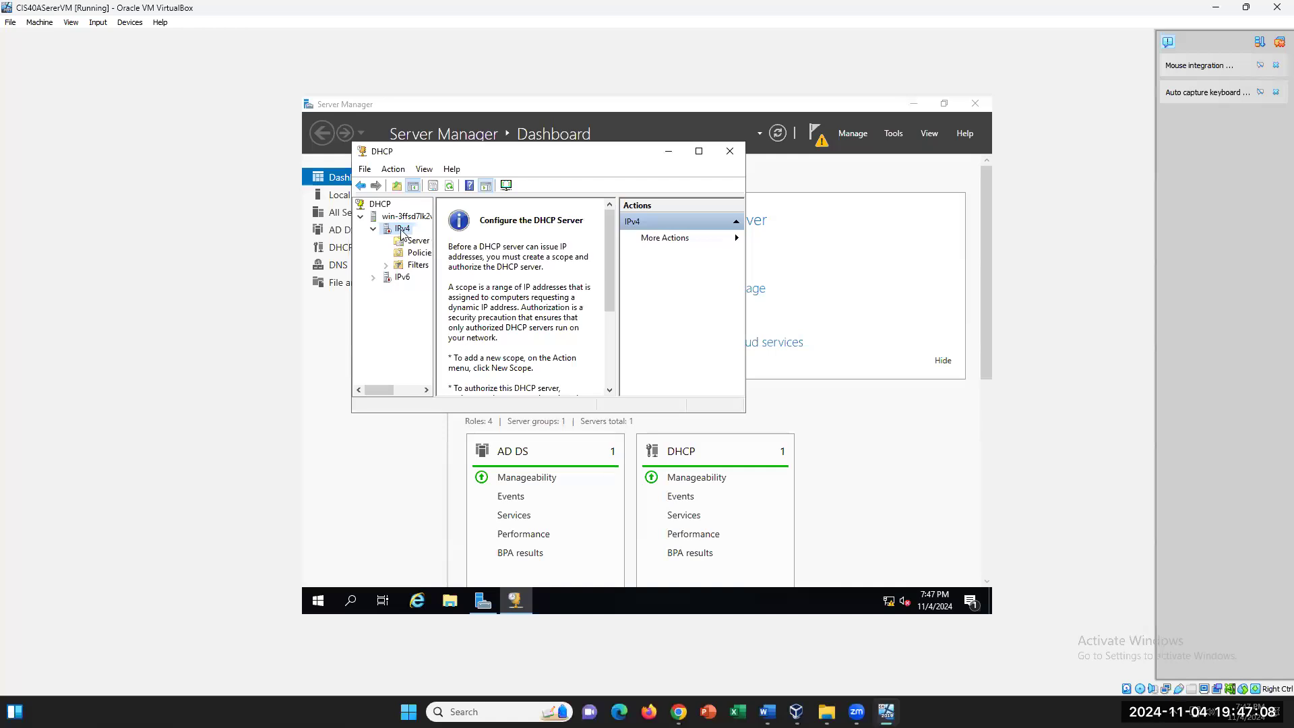
# Reopen the IPv4 properties in DHCP and check the automatic statistics update instruction in Word
pyautogui.rightClick(402, 229)
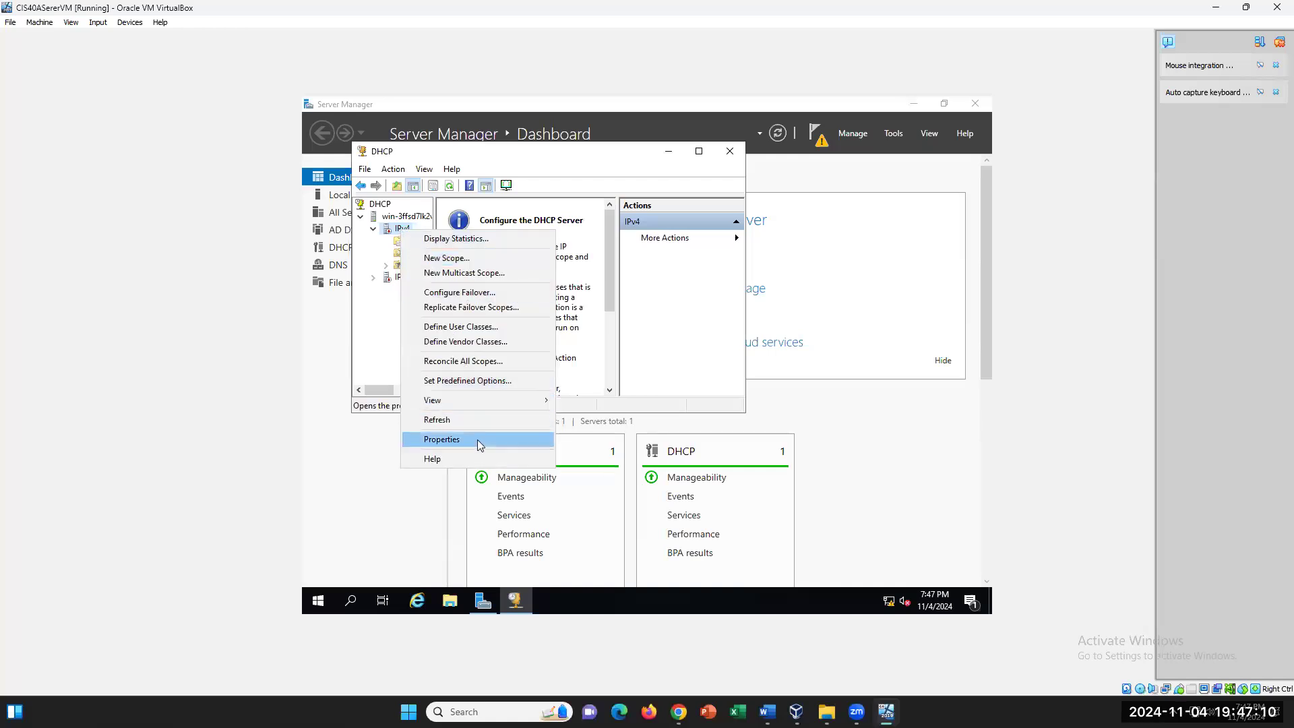
pyautogui.click(440, 439)
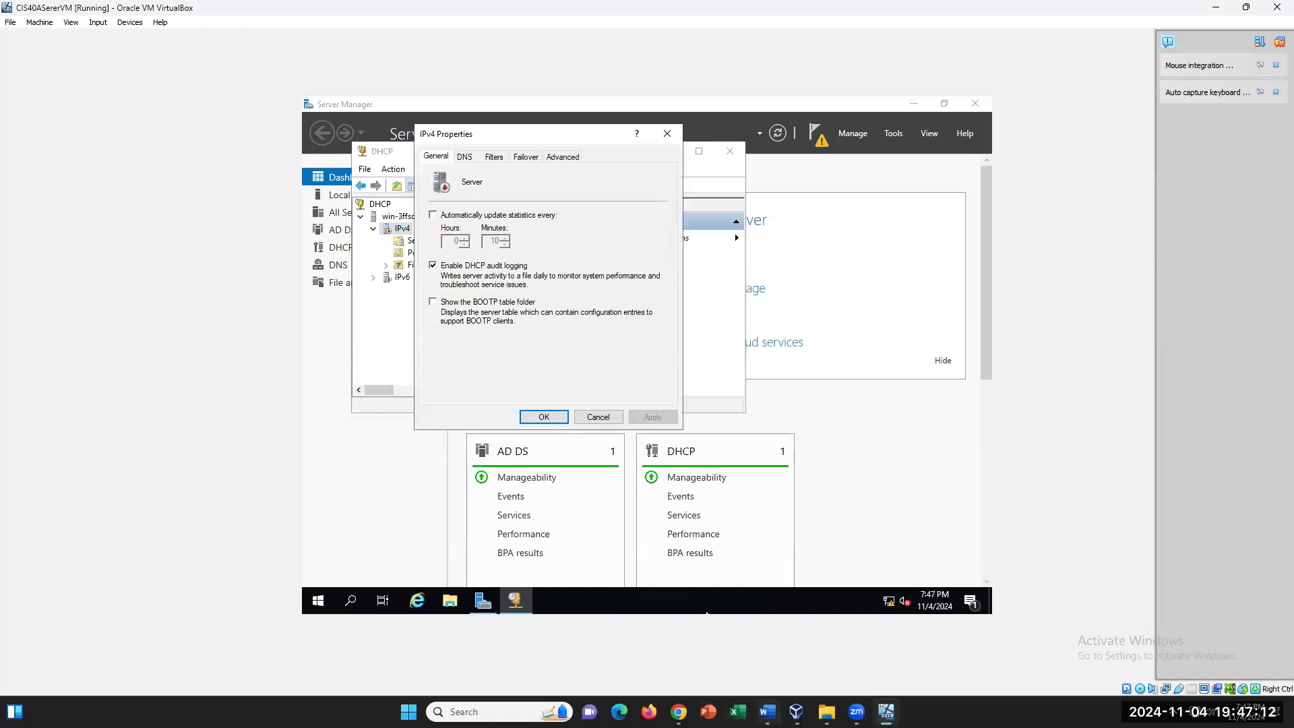
pyautogui.click(768, 712)
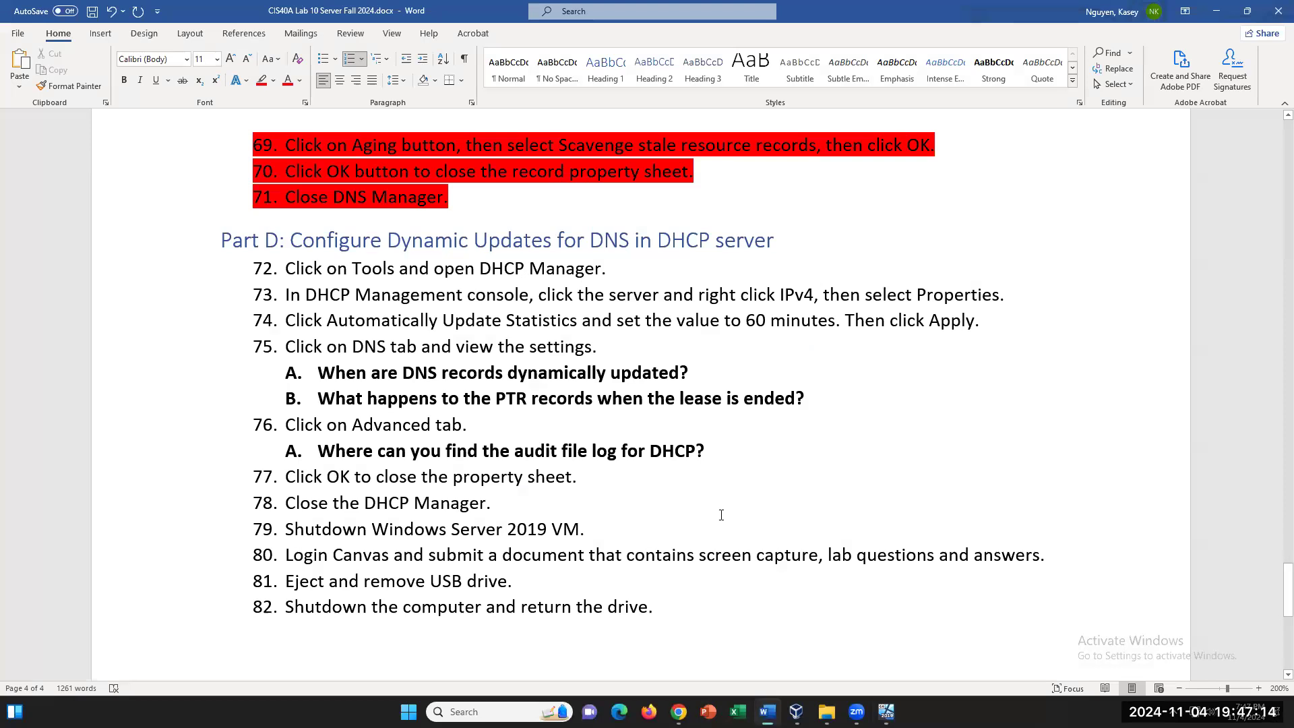